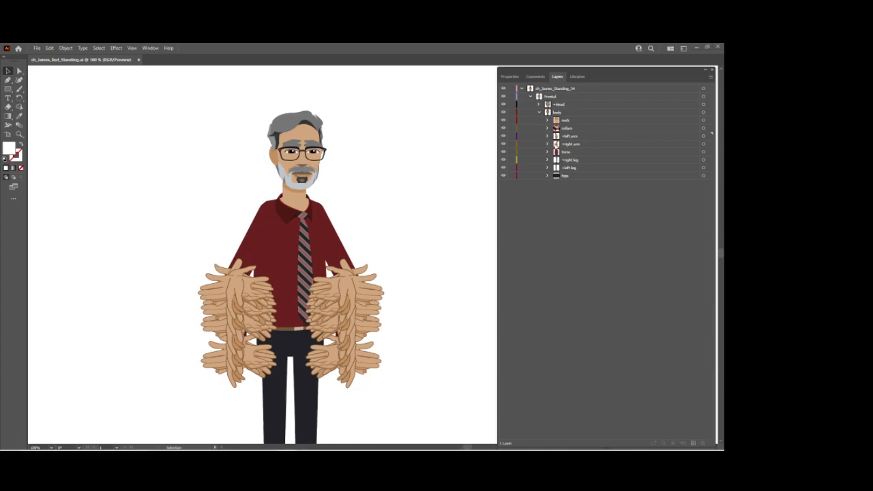
Rename the unnamed group inside layer 1 of the left forearms to "1".
click(547, 136)
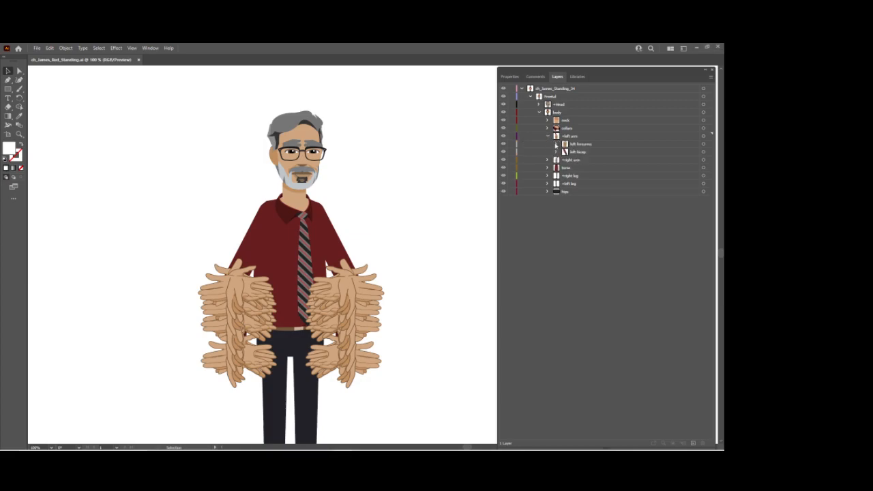
click(557, 143)
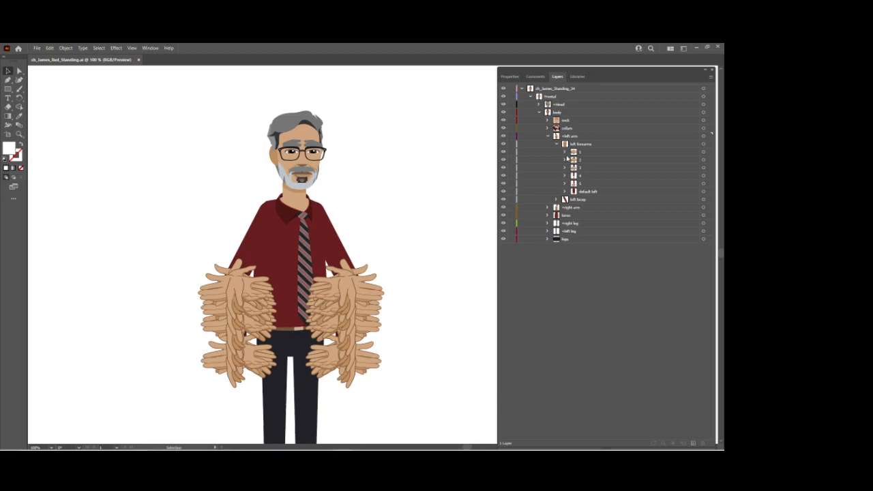
click(564, 151)
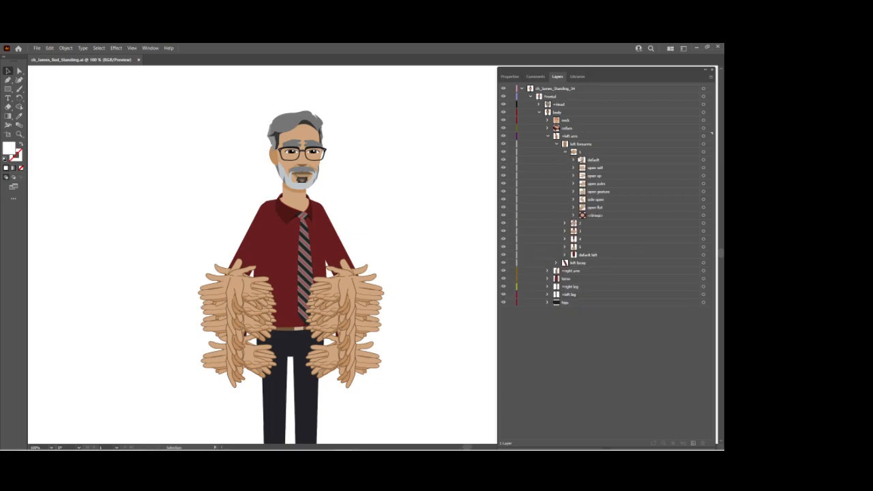
click(584, 153)
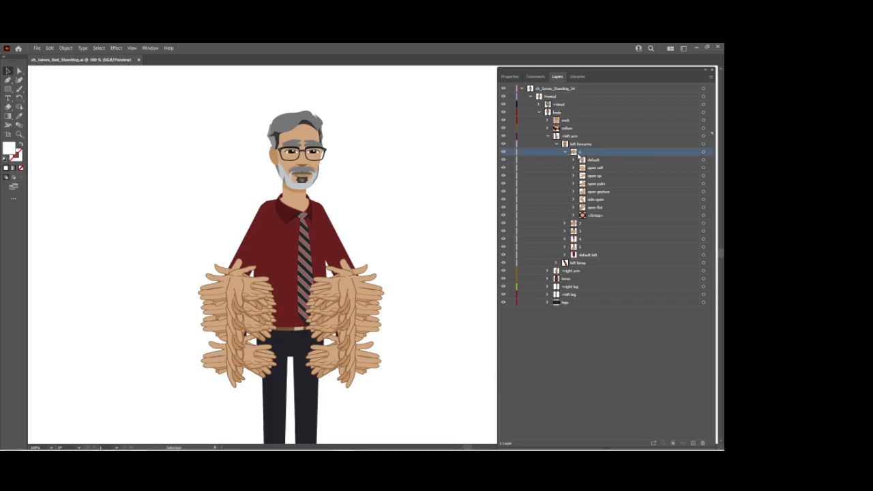
double_click(595, 215)
text(1)
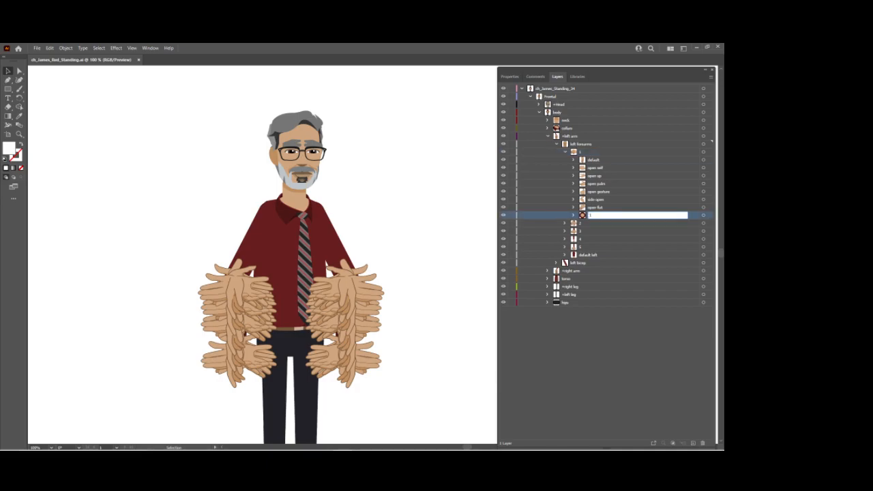
key(Return)
Rename the default hand group in left forearm 1 to "hands".
click(601, 155)
click(710, 77)
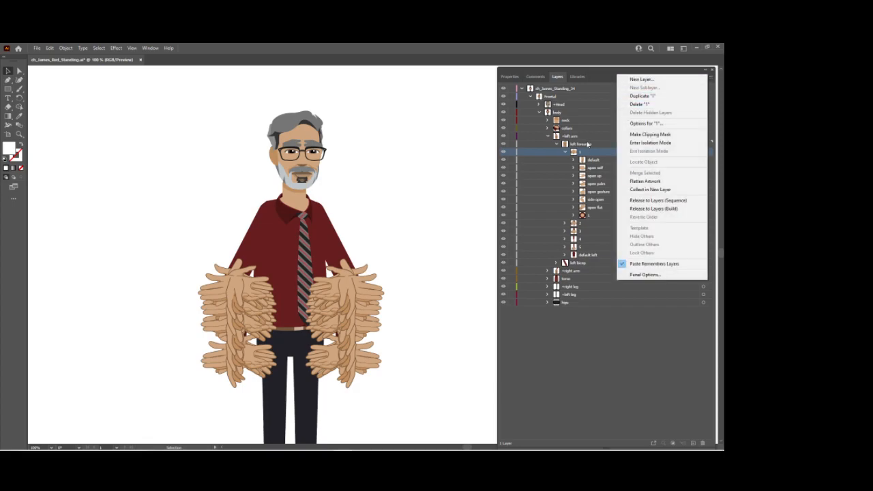
click(592, 154)
double_click(595, 160)
text(N)
text(ands)
key(Return)
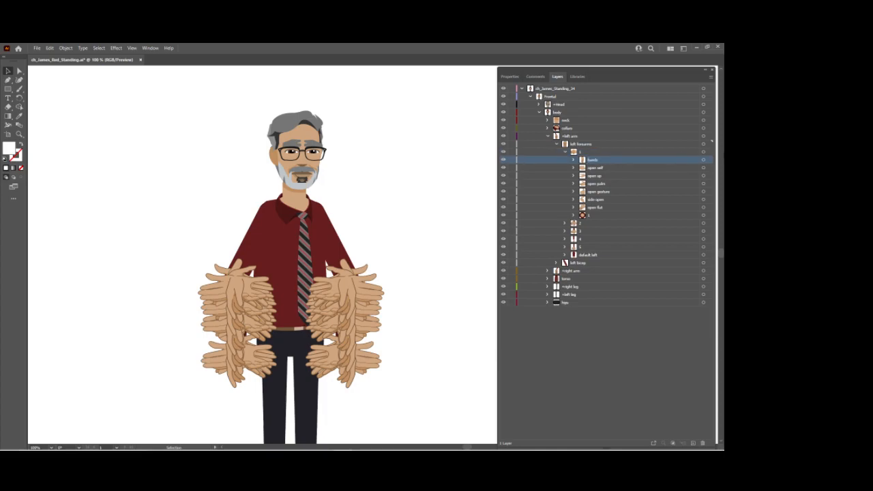
Rename the unnamed group nested inside left forearm 1's hands group to "default".
click(573, 161)
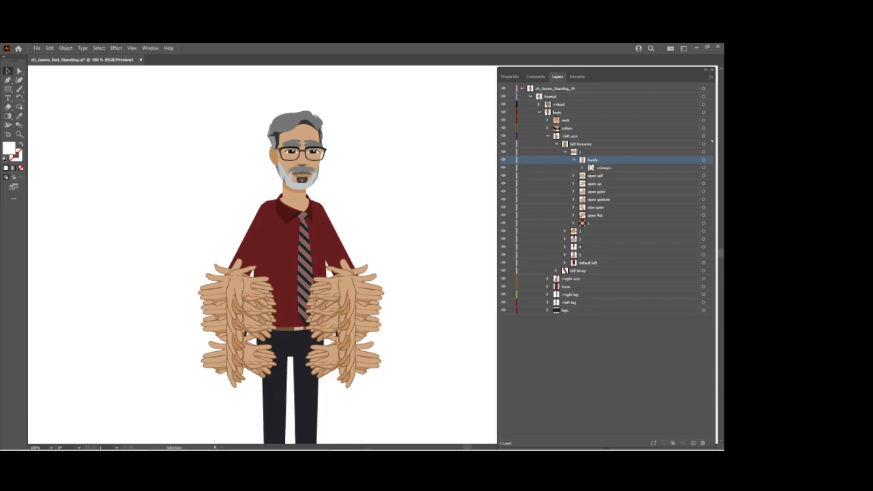
double_click(604, 168)
text(default)
key(Return)
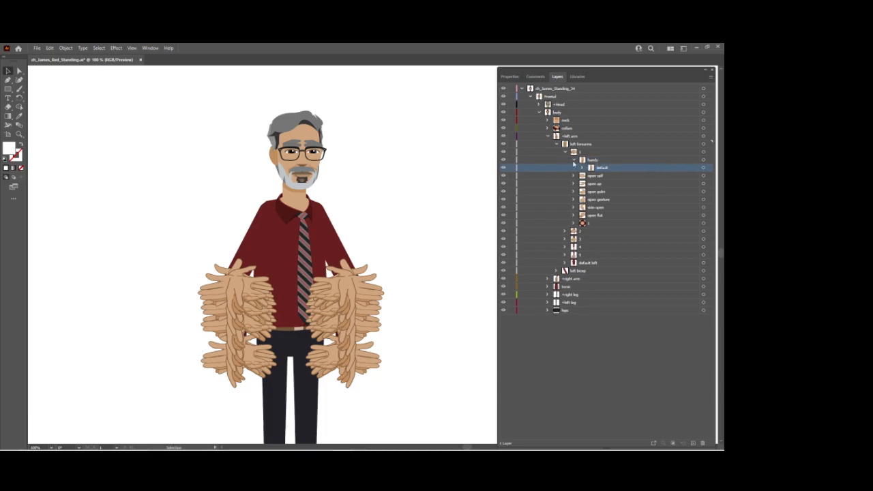
Move the six hand poses from open self through open flat into the default group within left forearm 1's hands.
click(596, 176)
shift+click(598, 215)
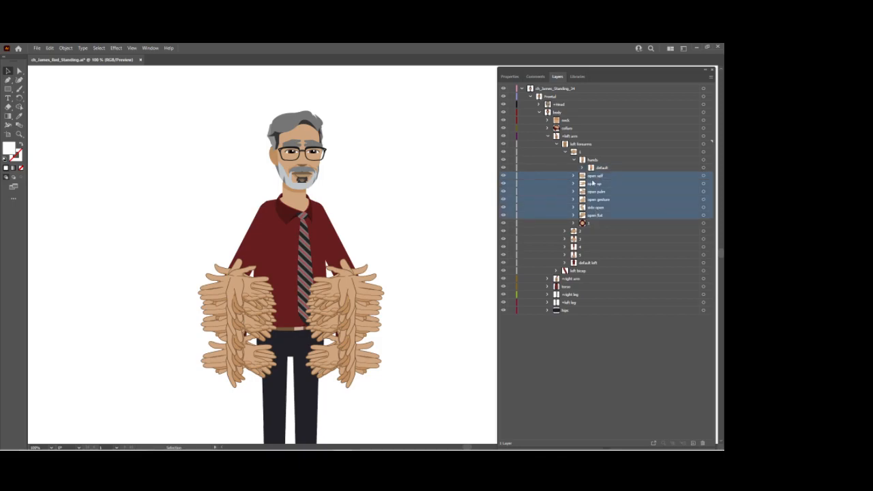
drag(594, 180, 602, 169)
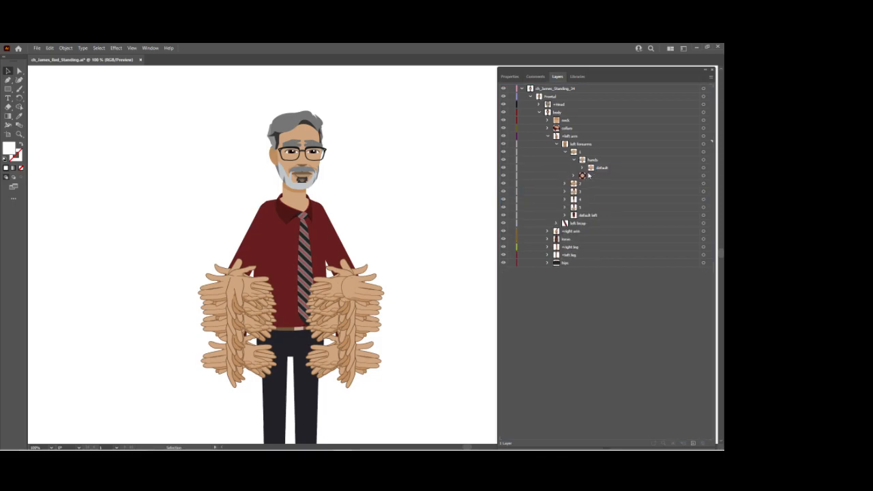
click(582, 169)
click(581, 168)
click(573, 160)
Rename the unnamed group inside left forearm 2 to "2".
click(565, 175)
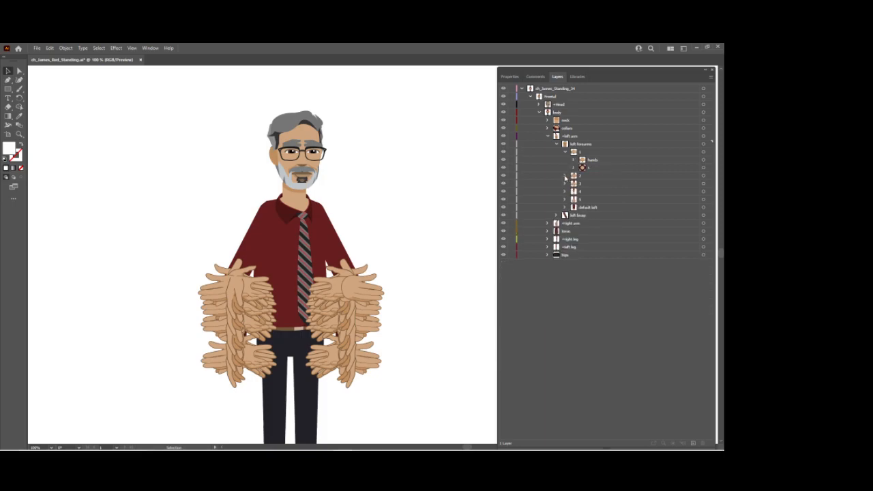
double_click(598, 239)
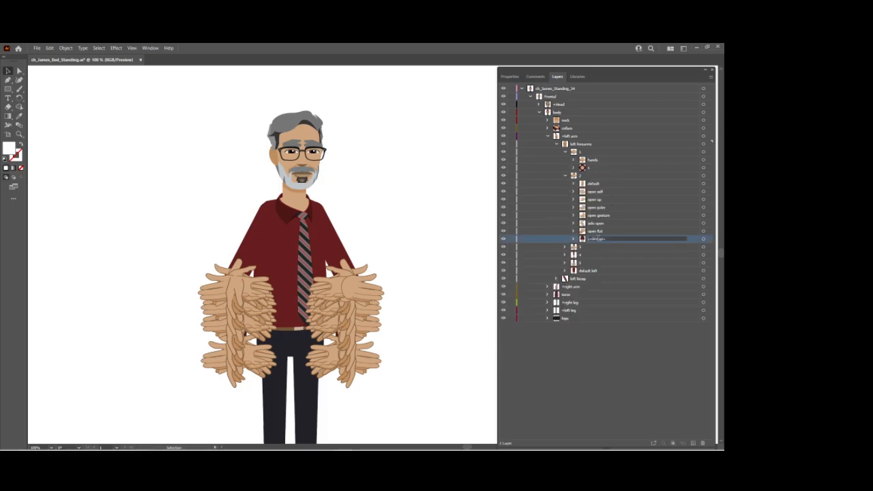
text(2)
key(Return)
In left forearm 2, rename the default group to "hands" and its nested unnamed group to "default".
double_click(590, 184)
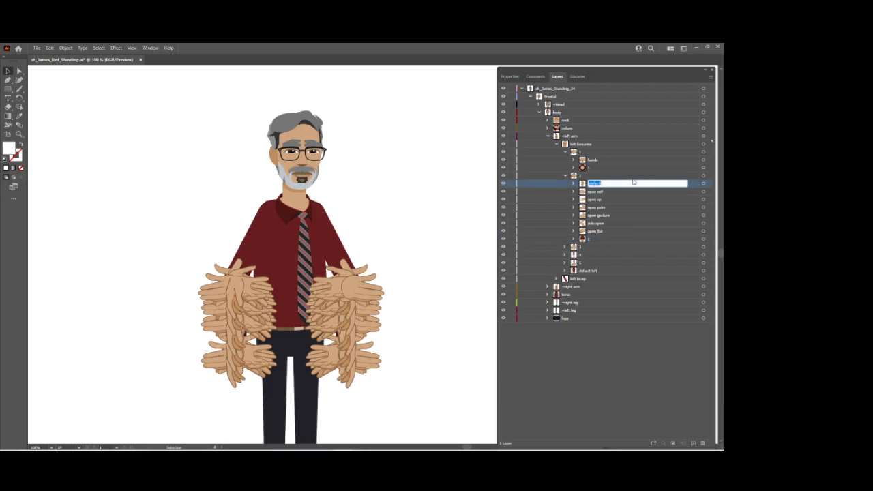
text(1ands)
key(Return)
click(573, 184)
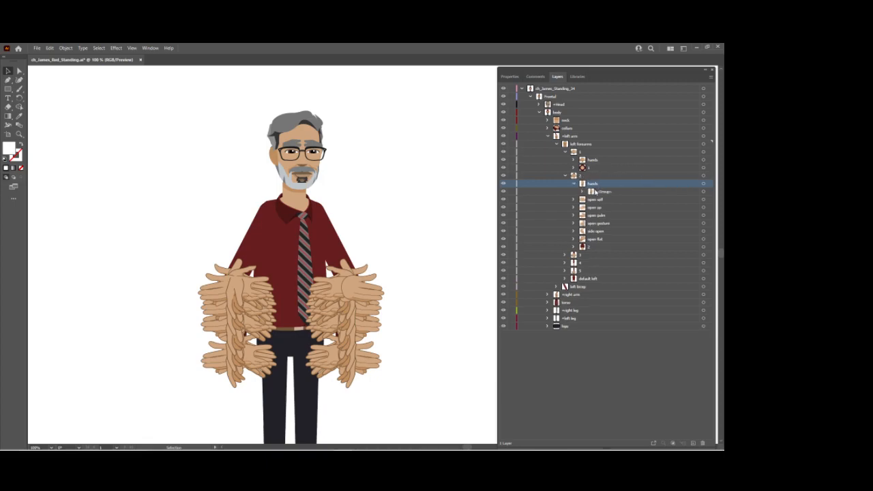
double_click(609, 193)
text(d)
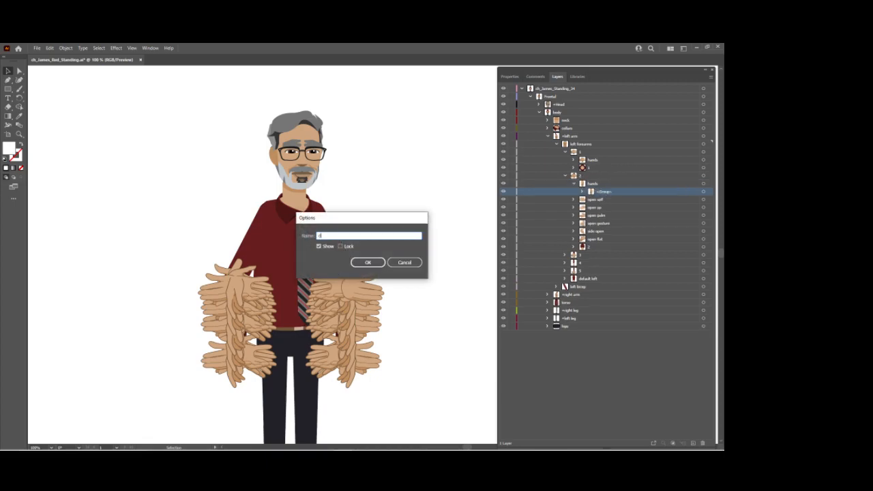
text(efault)
key(Return)
Move the six poses from open self through open flat into left forearm 2's hands group, beside default.
click(598, 200)
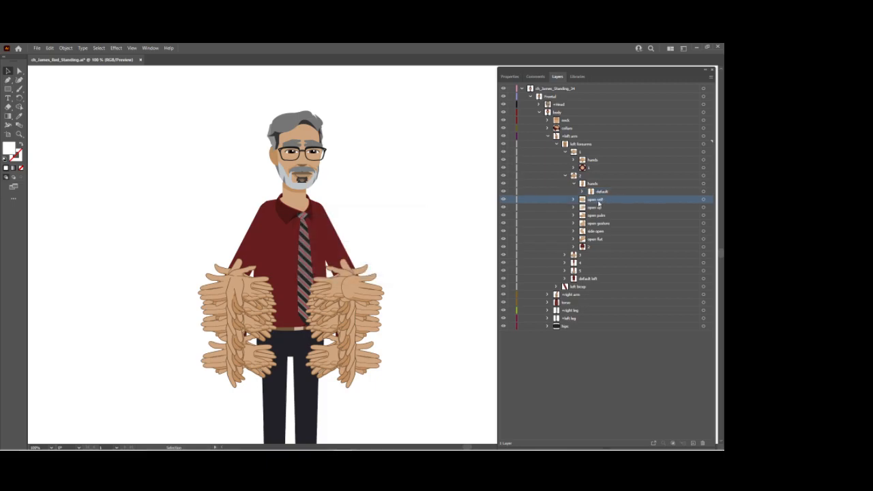
shift+click(601, 240)
ctrl+click(595, 191)
drag(595, 191, 590, 185)
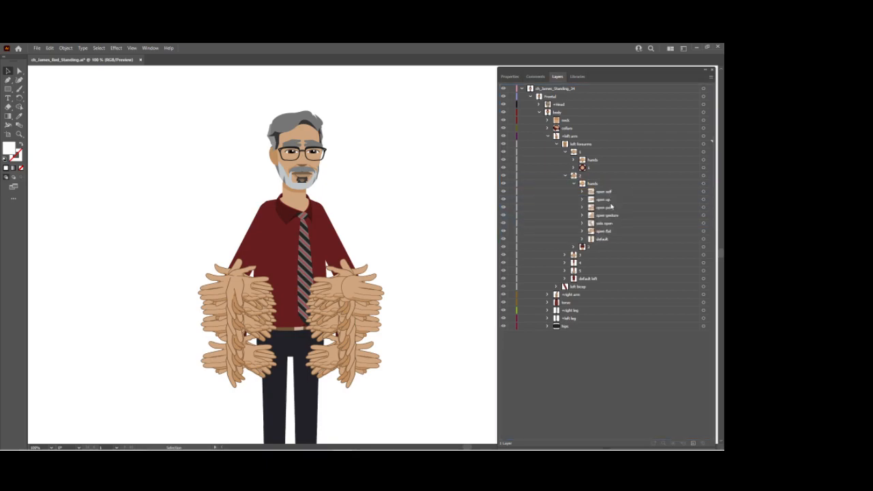
click(574, 183)
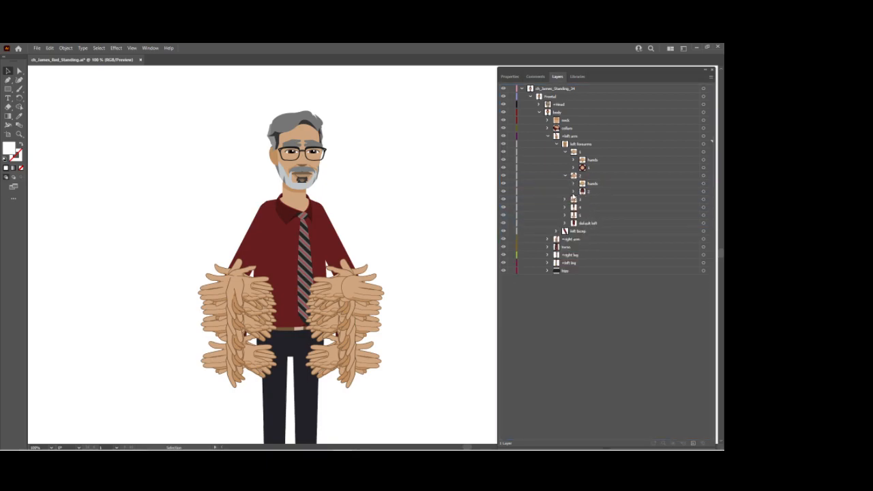
Rename the default hand group in left forearm 3 to "hands".
click(564, 199)
click(616, 201)
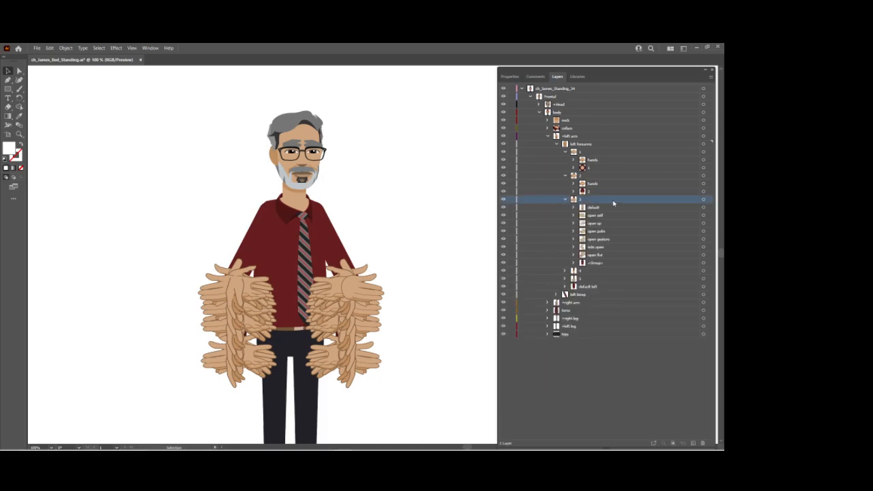
click(711, 76)
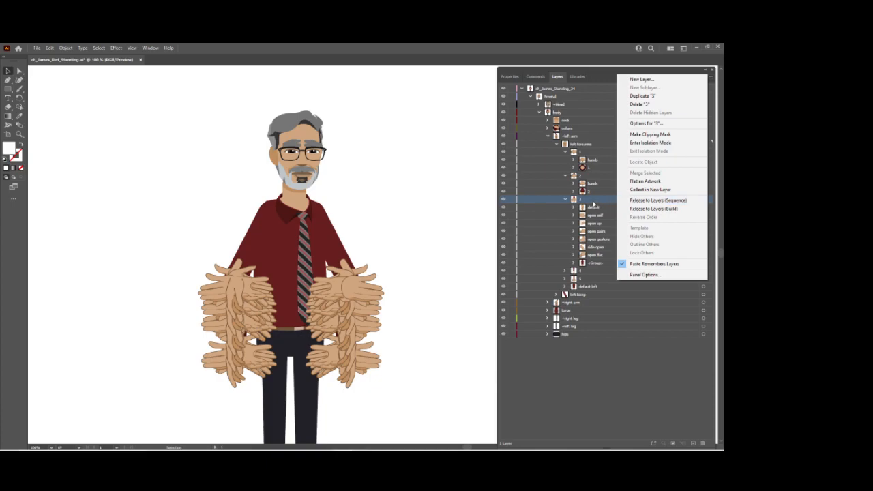
click(602, 206)
click(597, 208)
double_click(596, 207)
text(fis)
key(Return)
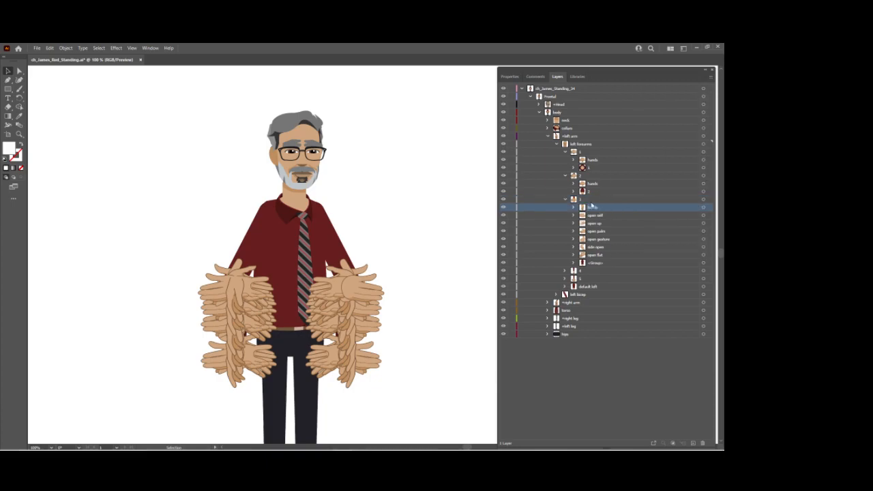
Name the unnamed group nested inside left forearm 3's hands group "default", correcting its spelling.
click(574, 207)
double_click(606, 215)
text(rhfault)
key(Return)
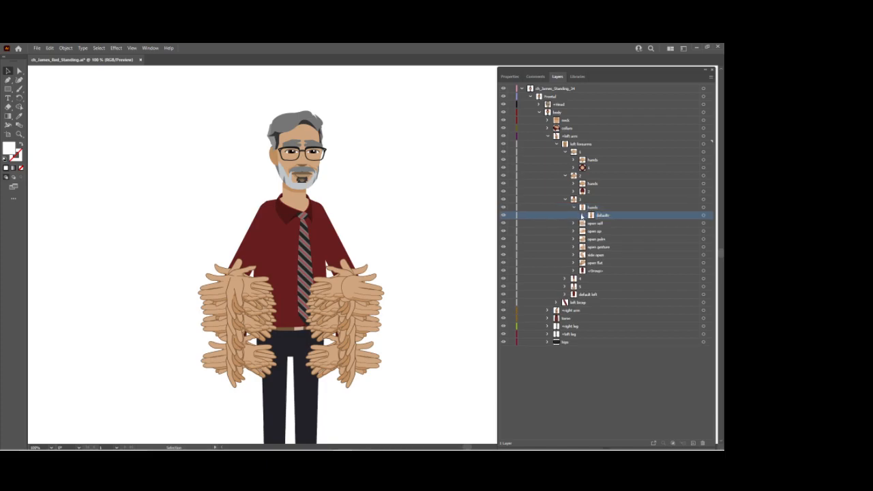
double_click(601, 218)
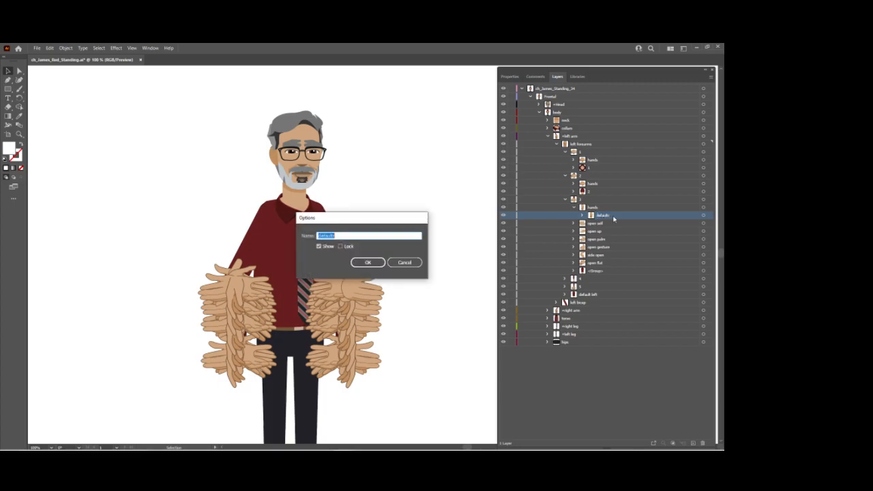
click(382, 234)
key(Return)
Move left forearm 3's six poses, open self through open flat, into the default group inside its hands group.
click(603, 224)
shift+click(596, 263)
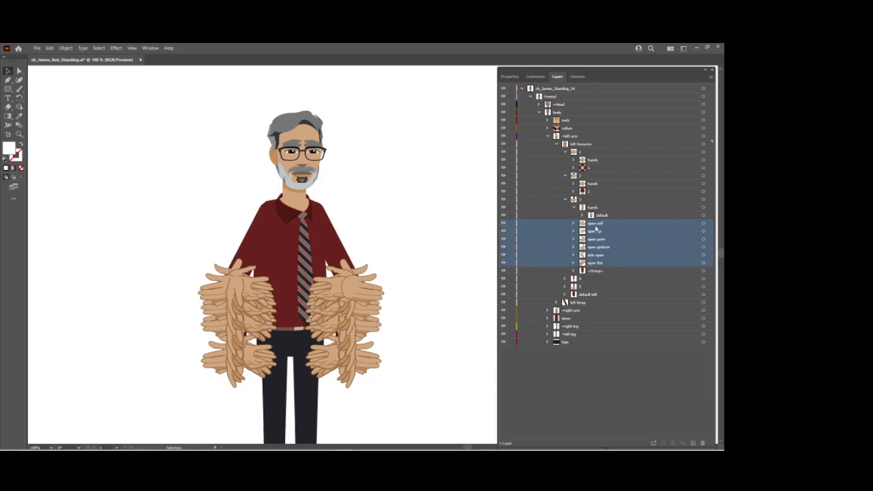
shift+click(603, 215)
key(ctrl+g)
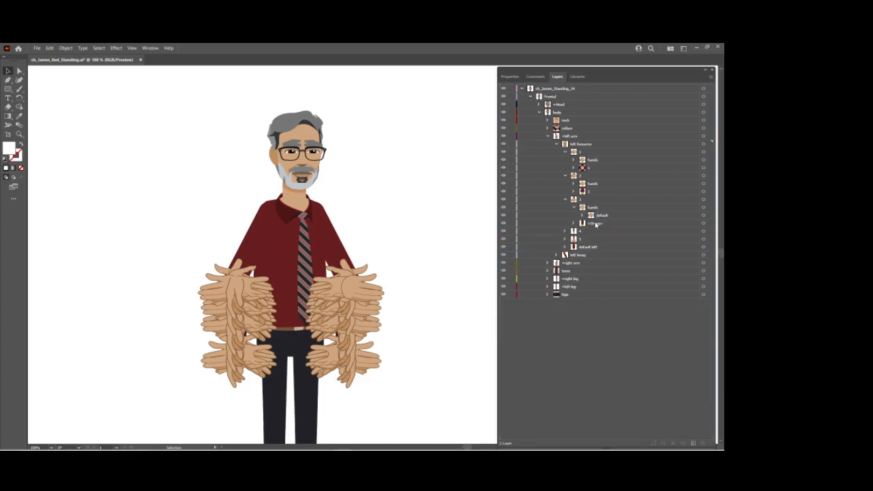
Rename the remaining unnamed group in left forearm 3 to "3".
double_click(596, 223)
text(3)
key(Return)
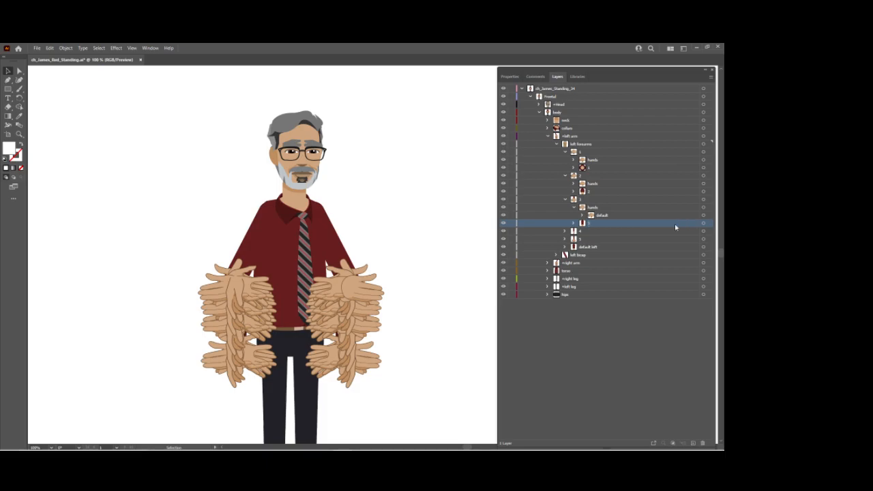
Collapse left forearms 1, 2 and 3, and rename the group below default in left forearm 4 to "4".
click(565, 199)
click(566, 175)
click(566, 151)
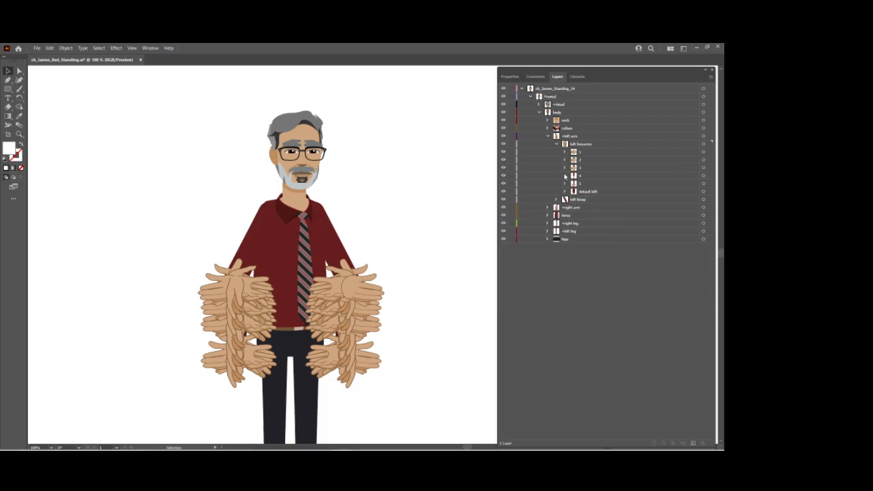
click(566, 175)
click(595, 192)
double_click(590, 191)
key(BackSpace)
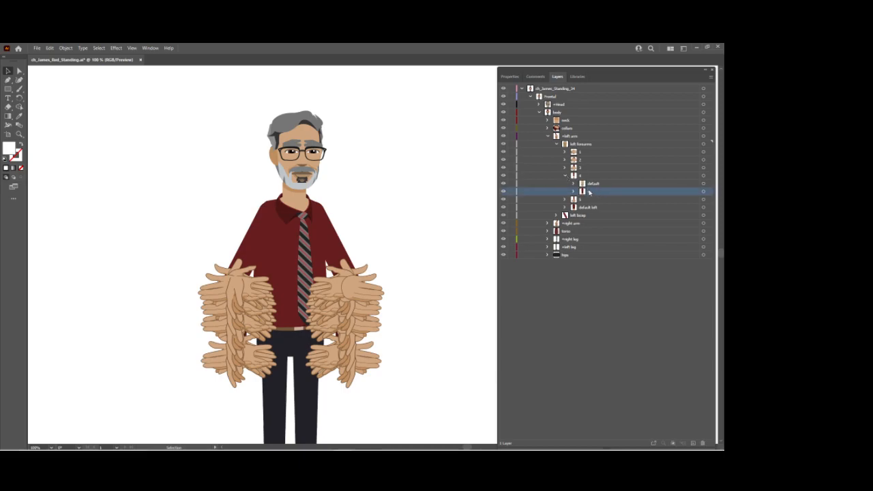
click(574, 183)
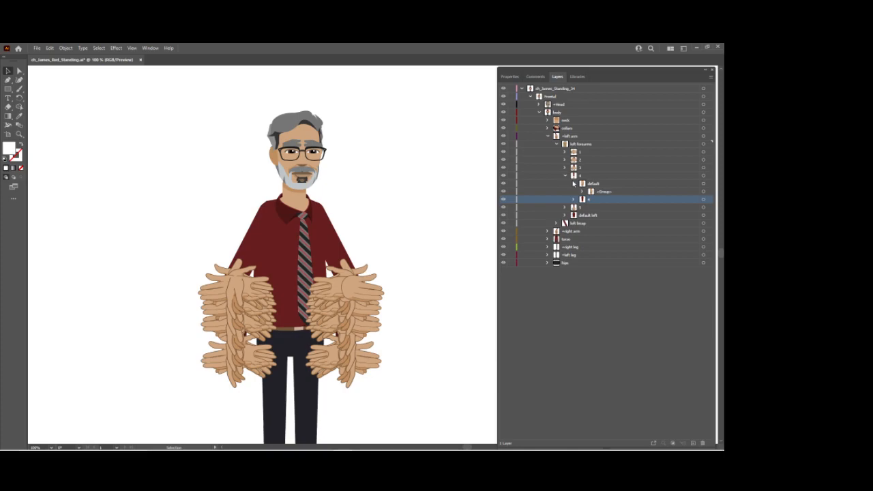
click(573, 183)
Rename the unnamed group inside left forearm 5 to "5".
click(565, 199)
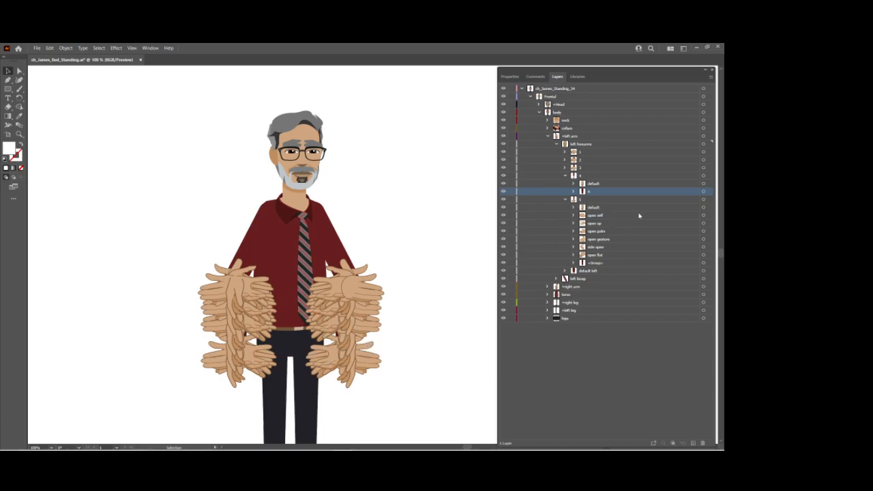
double_click(603, 263)
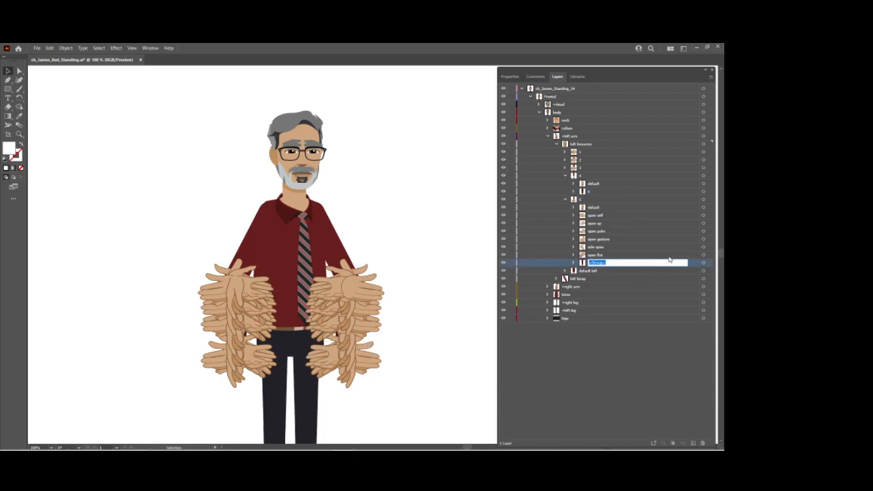
text(5)
key(Return)
Rename the default hand group in left forearm 5 to "hands".
double_click(595, 206)
text(fist)
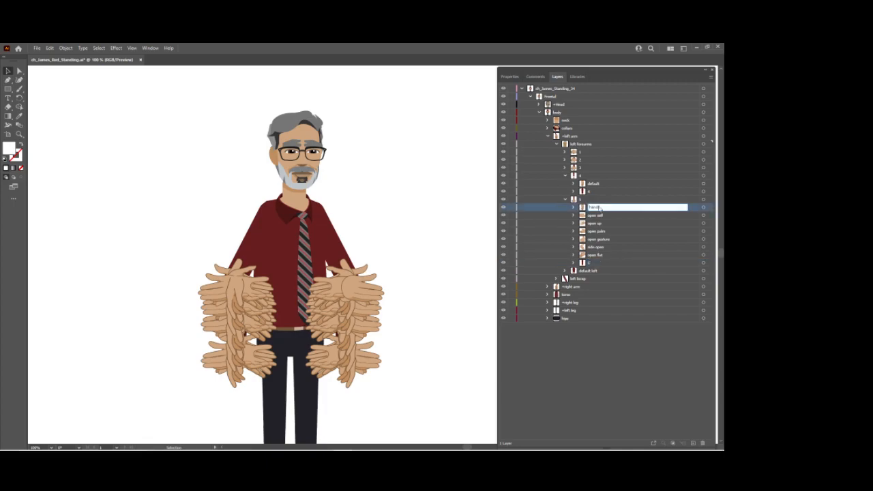
text(nds)
key(Return)
Rename the unnamed group inside left forearm 5's hands group to "default".
click(572, 207)
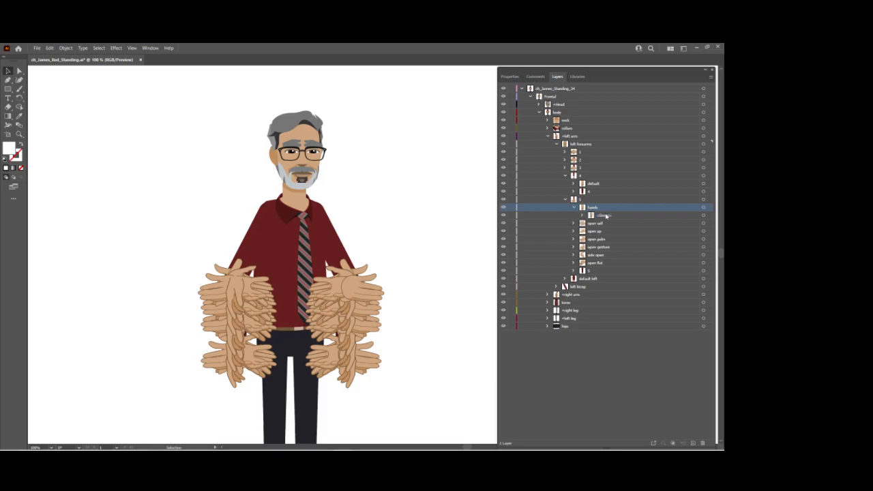
double_click(605, 215)
text(fi)
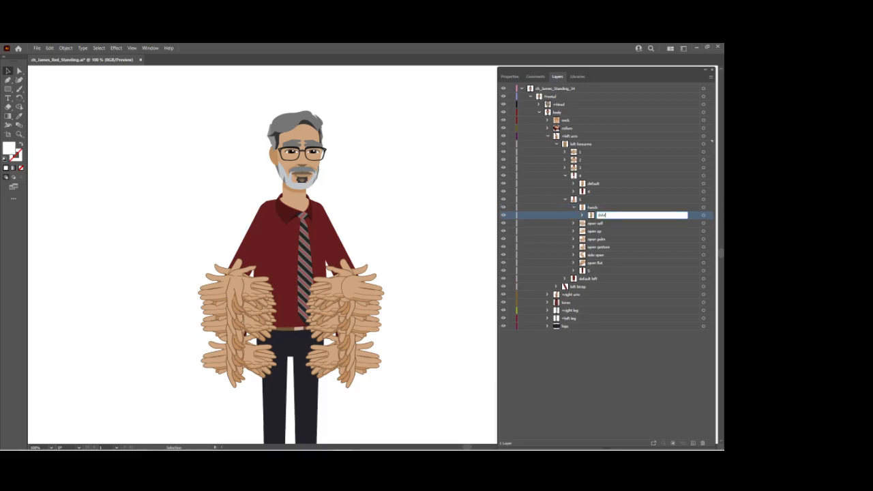
key(Return)
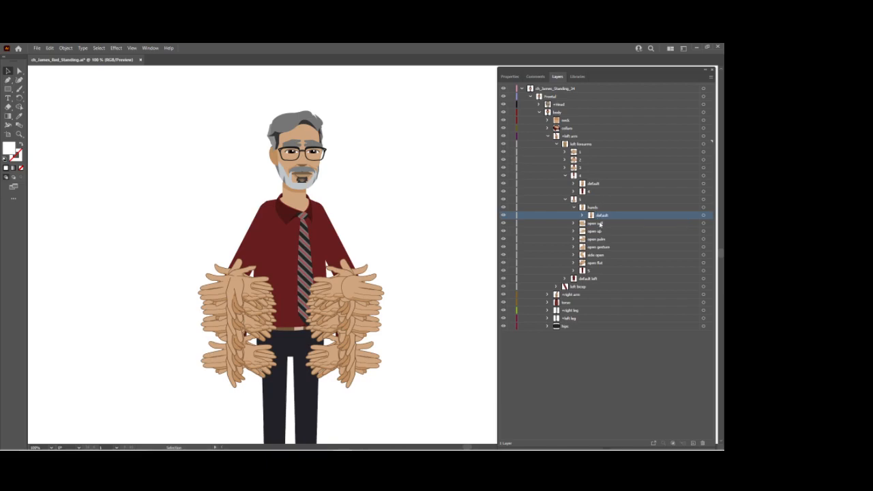
Move the six poses from open self to open flat into the default group inside left forearm 5's hands, and collapse hands.
shift+click(602, 262)
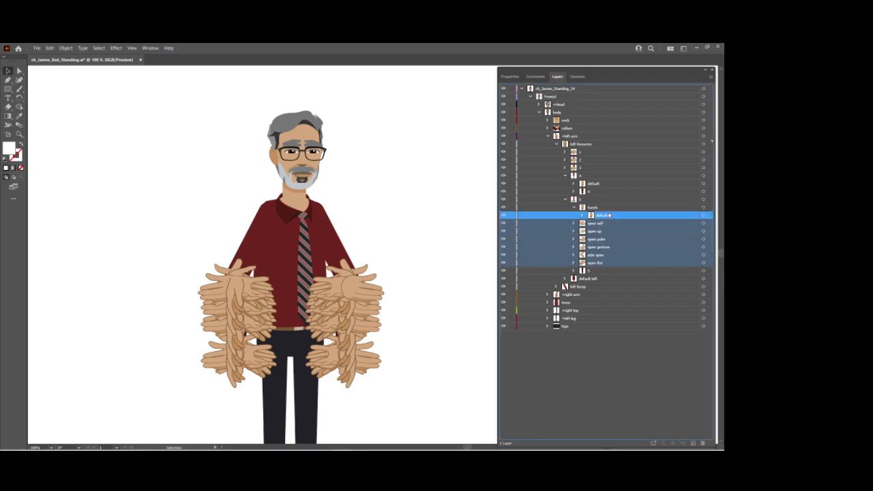
drag(610, 216, 606, 215)
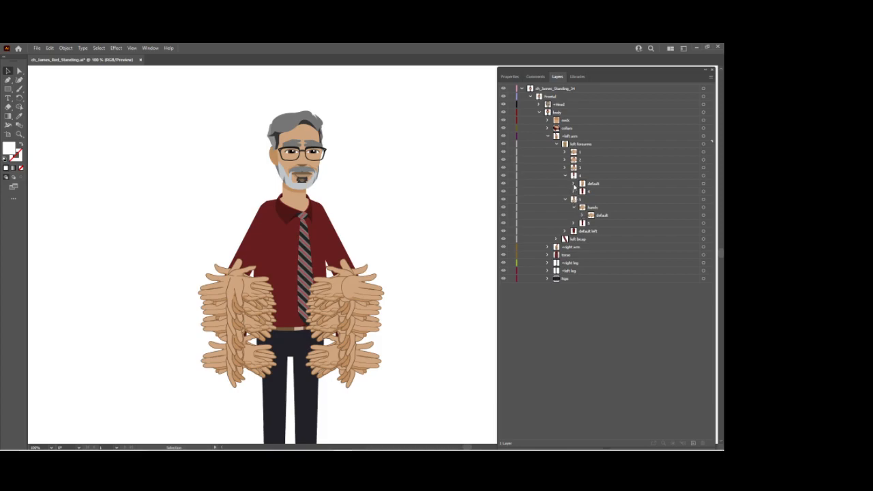
click(575, 207)
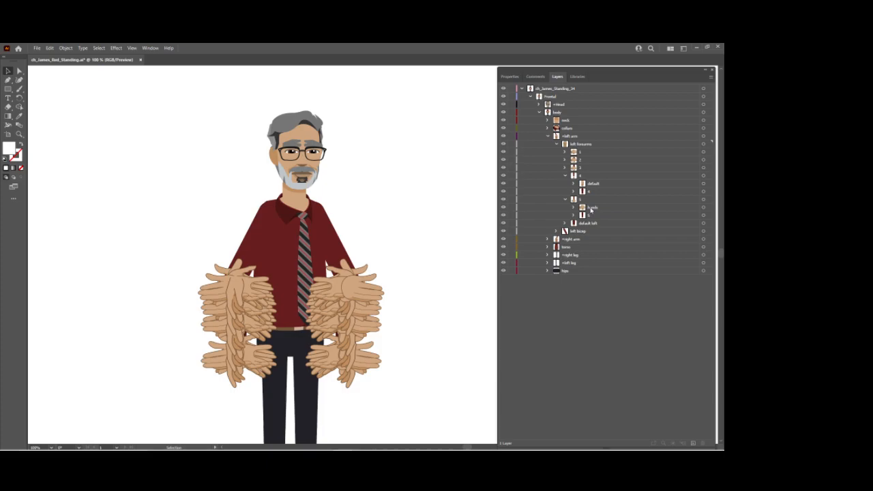
Copy left forearm 5's hands group into left forearm 4 above its default layer, and expand the copy.
drag(591, 209, 598, 191)
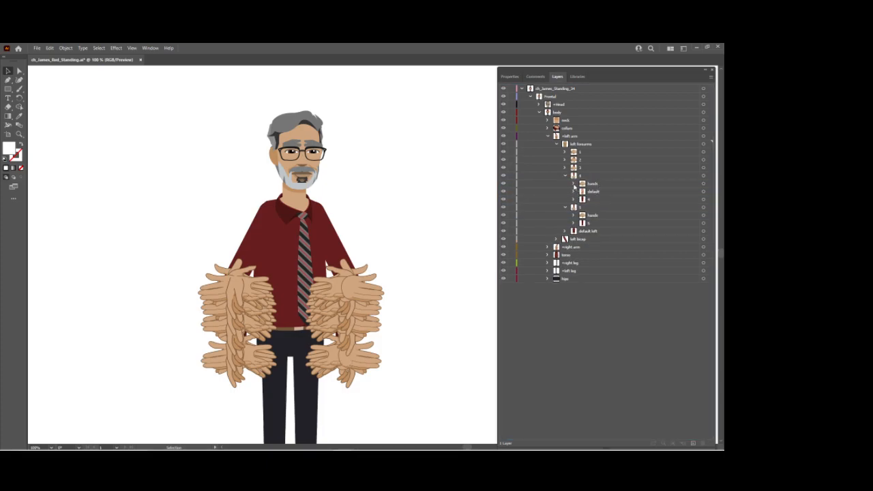
click(574, 184)
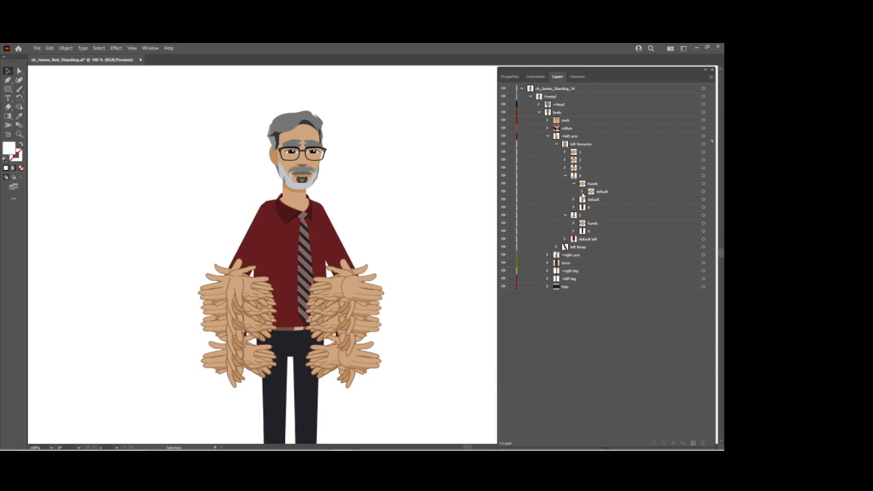
click(574, 184)
click(573, 183)
Move everything in the copied default group, from open self to the unnamed group, directly into left forearm 4's hands group.
click(583, 191)
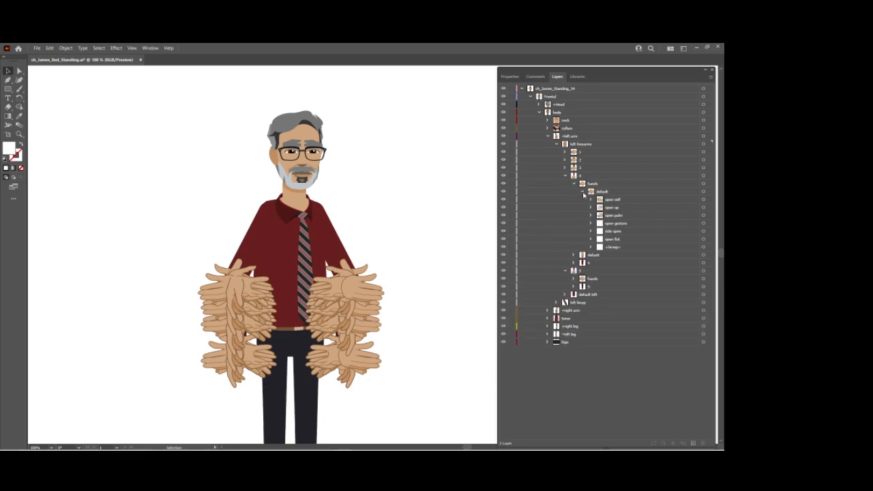
click(612, 199)
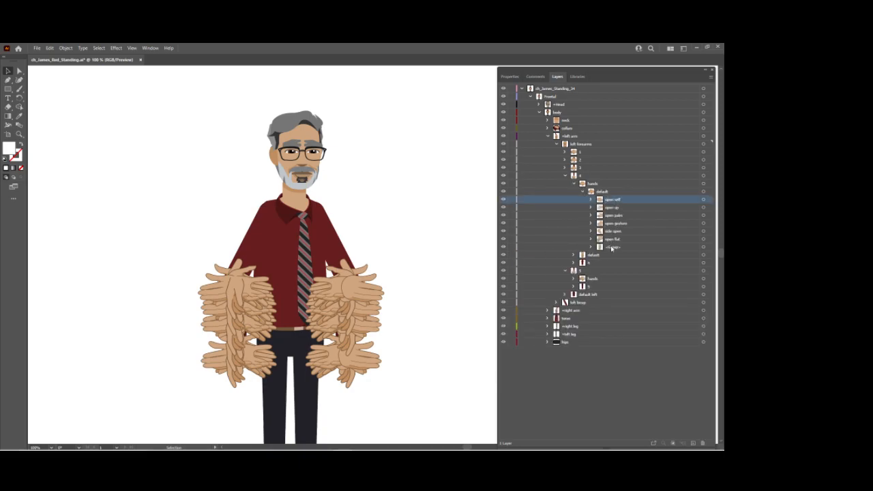
shift+click(610, 248)
drag(613, 227, 592, 186)
Delete the unnamed group from left forearm 4's hands, and move the forearm's own default hand into hands below open flat.
click(609, 240)
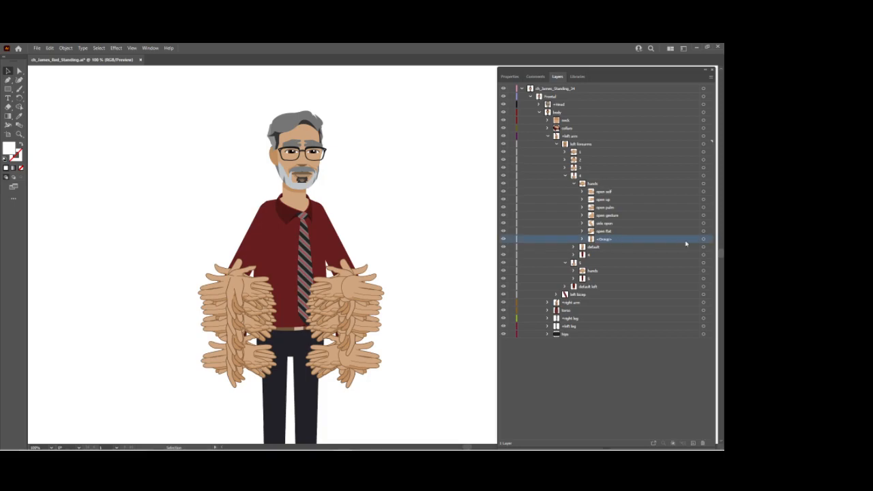
click(711, 77)
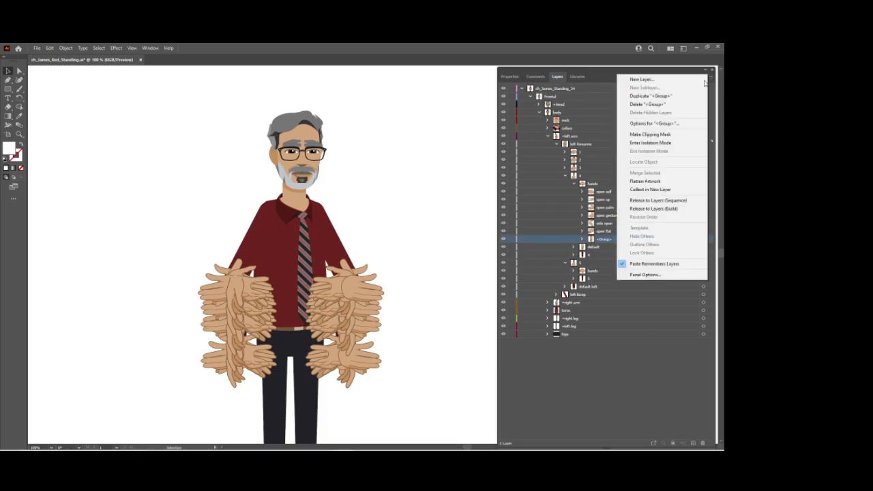
click(672, 104)
drag(592, 240, 597, 235)
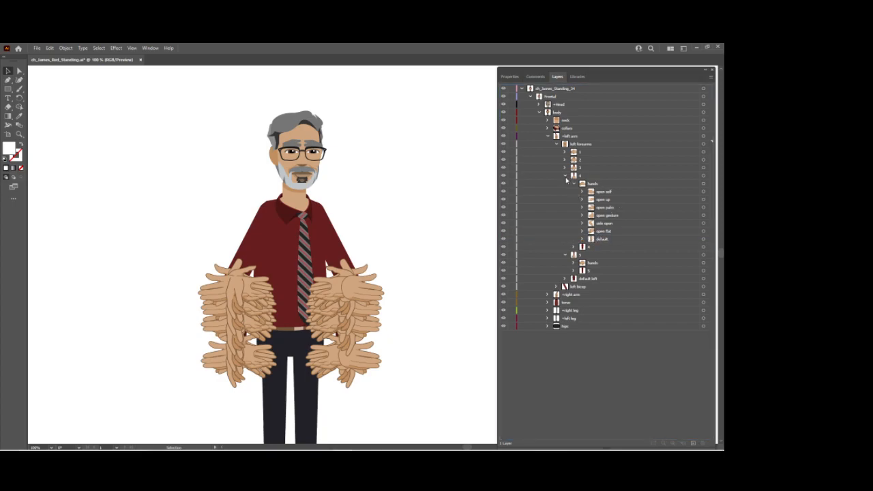
Enter isolation mode for left forearm 4.
click(689, 174)
click(703, 175)
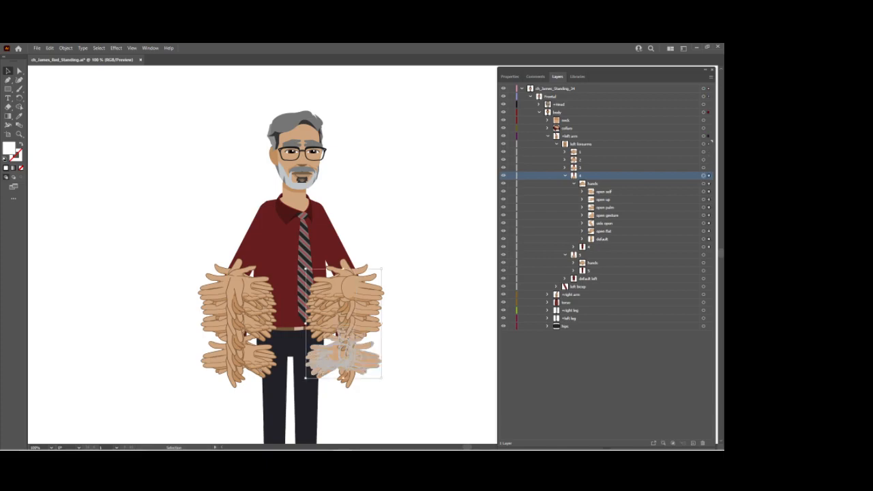
click(709, 76)
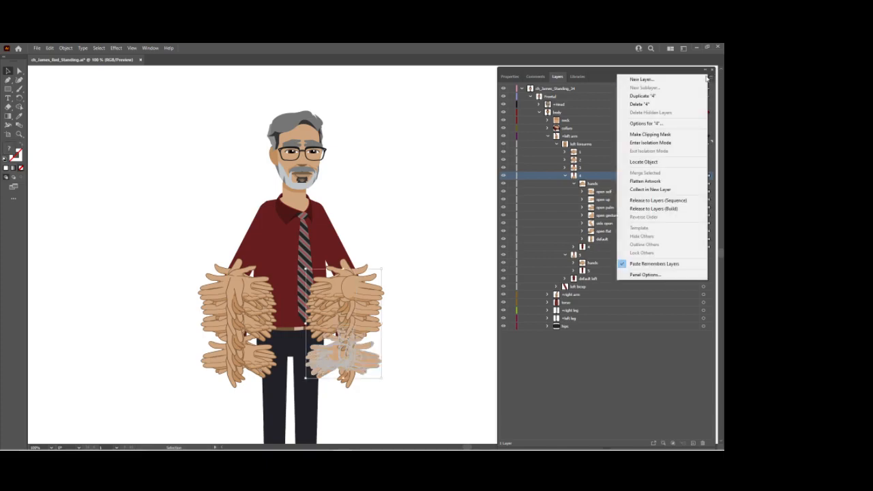
click(646, 143)
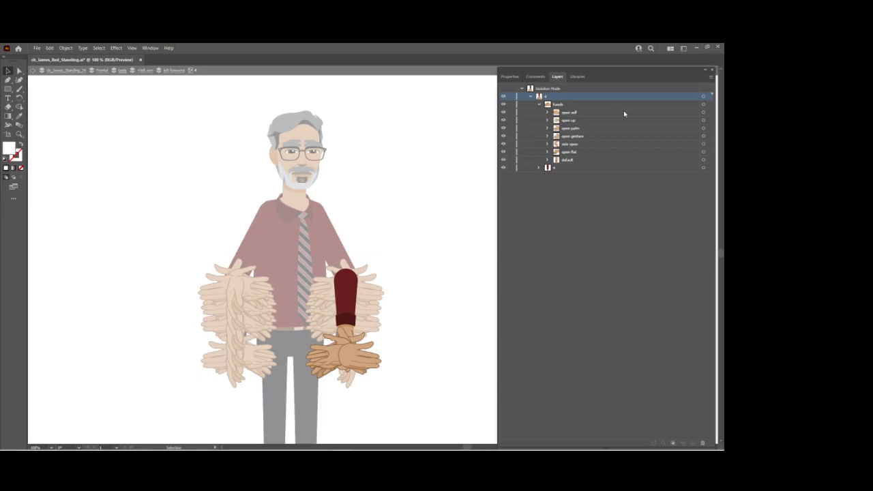
Hide the six open poses in the isolated hands group and nudge the default hand slightly at the wrist.
click(704, 105)
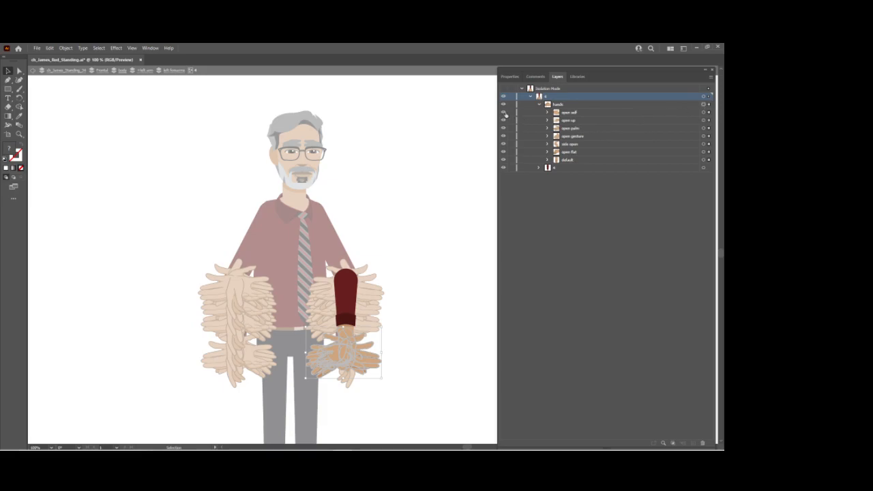
drag(504, 118, 503, 156)
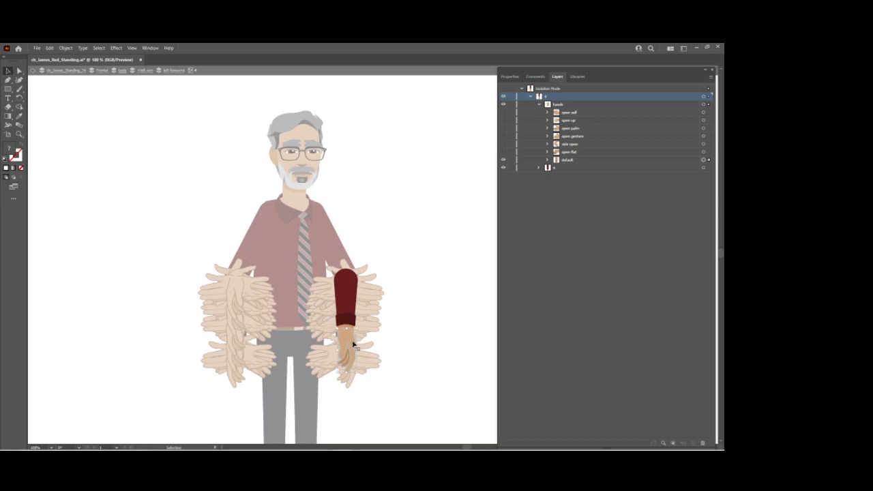
drag(351, 339, 353, 345)
Show the open poses to compare them with the default hand, leaving only default visible at the end.
click(503, 151)
drag(503, 111, 503, 144)
key(z)
click(369, 324)
click(384, 236)
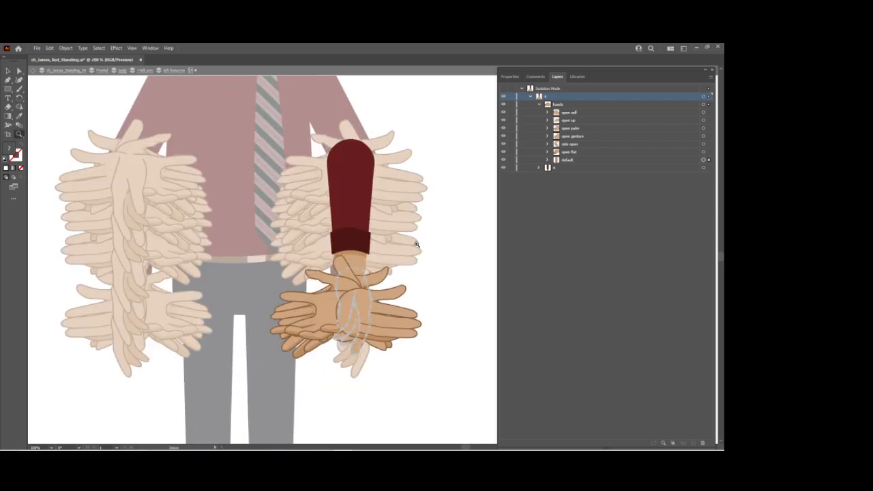
drag(503, 113, 505, 158)
click(504, 160)
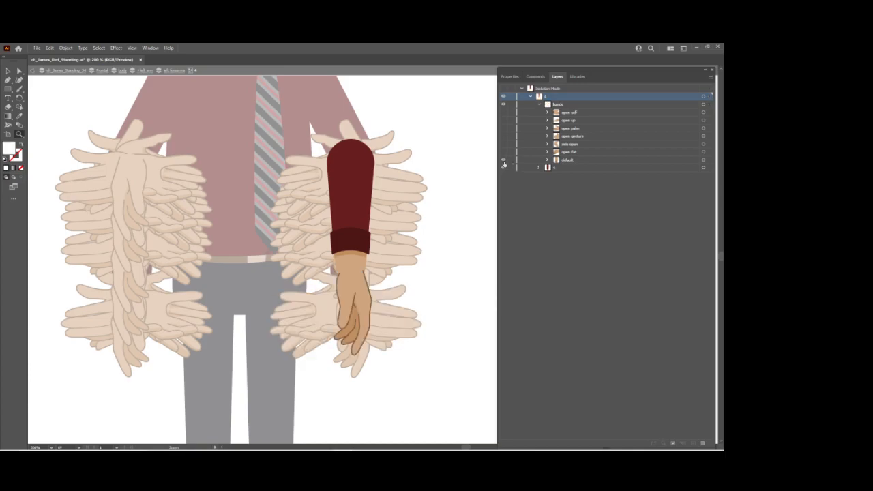
Show only the open flat pose and move the open hands up onto the wrist of left forearm 4.
click(504, 159)
click(503, 152)
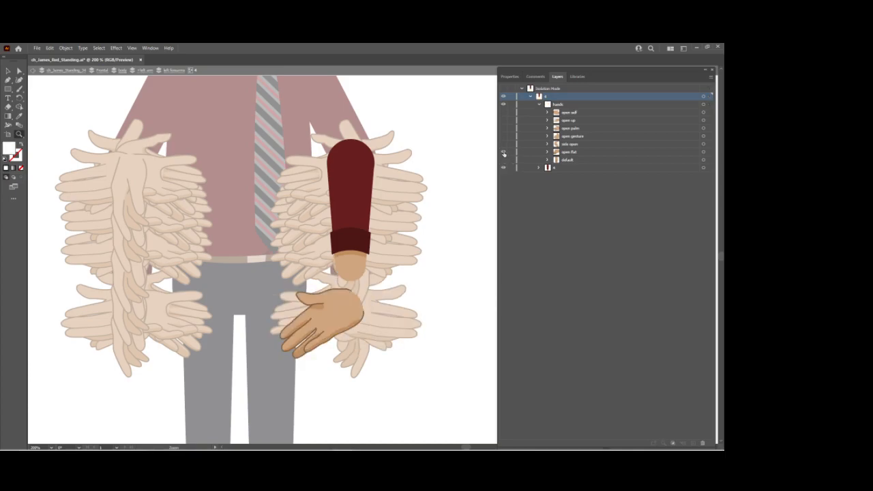
click(8, 71)
drag(349, 316, 349, 263)
Check the side open, open gesture and open palm poses one at a time against the wrist.
click(504, 152)
click(503, 144)
click(504, 144)
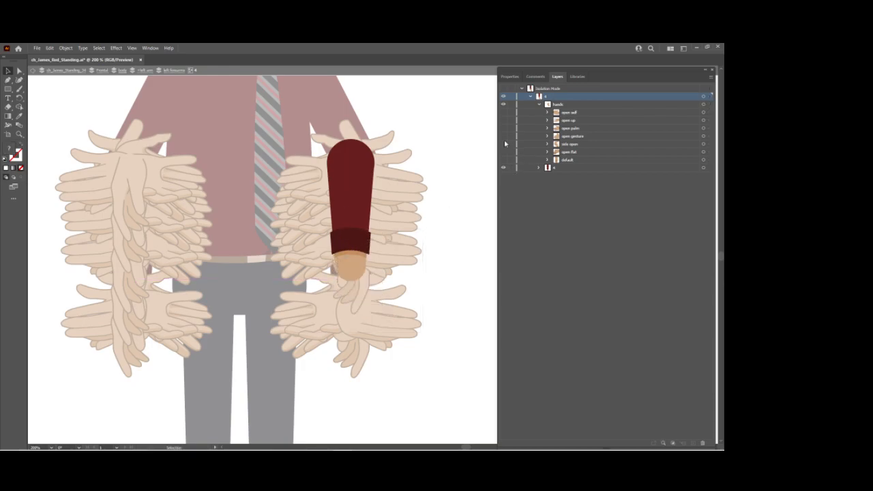
click(503, 136)
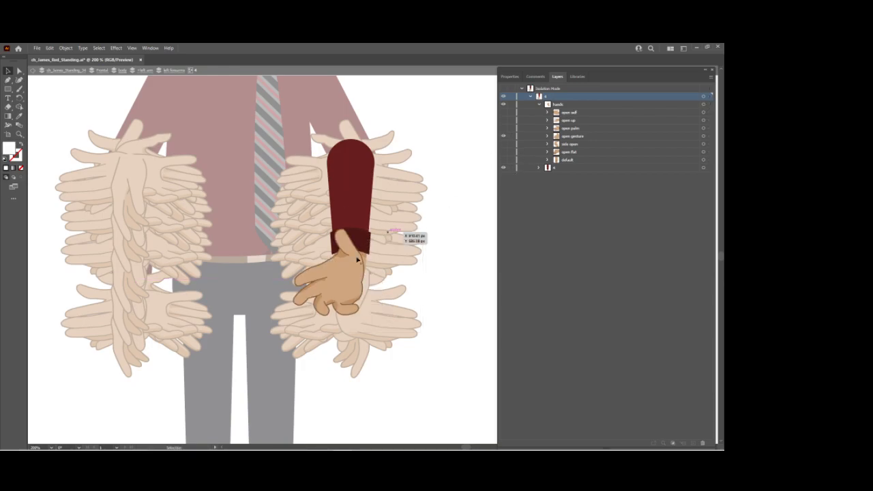
click(503, 135)
click(503, 128)
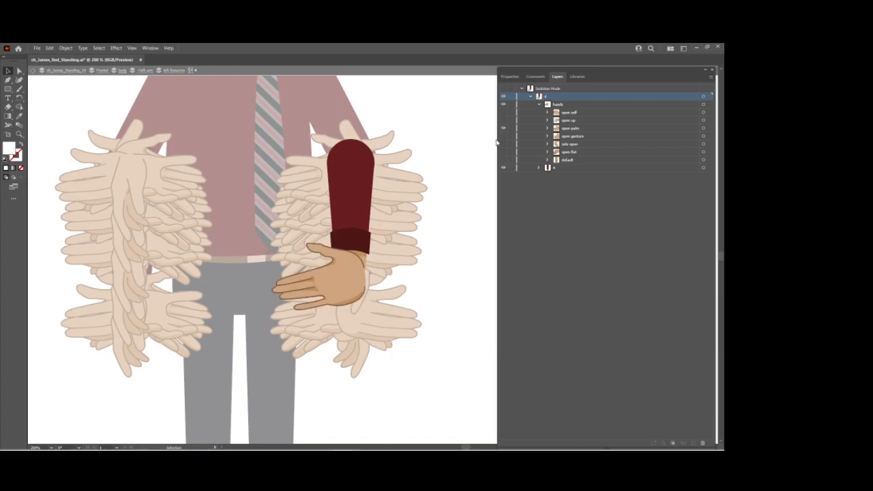
click(503, 128)
Show the open up pose and nudge the open hands slightly left to fit the wrist.
click(503, 120)
click(356, 283)
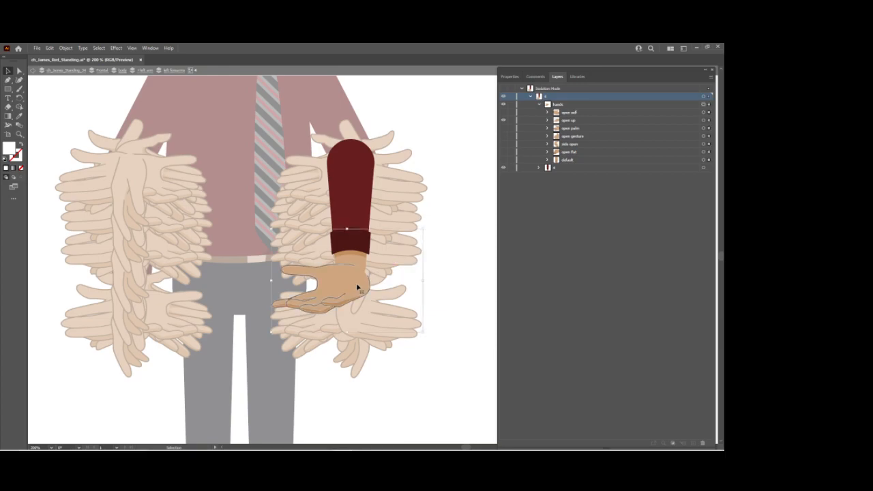
drag(355, 281, 348, 281)
Show only the open self pose and nudge the open hands slightly right to fit the wrist.
click(503, 120)
click(502, 120)
click(502, 113)
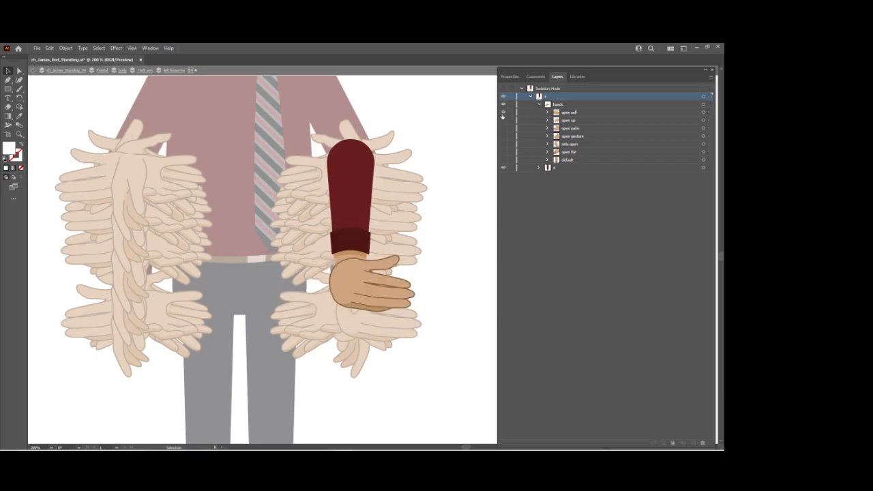
drag(345, 286, 349, 284)
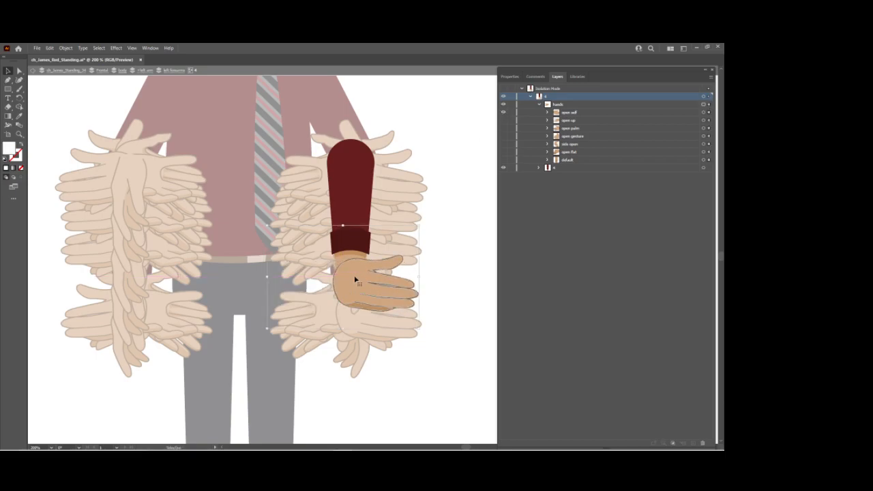
Make all hand poses in left forearm 4 visible again and exit isolation mode.
click(503, 113)
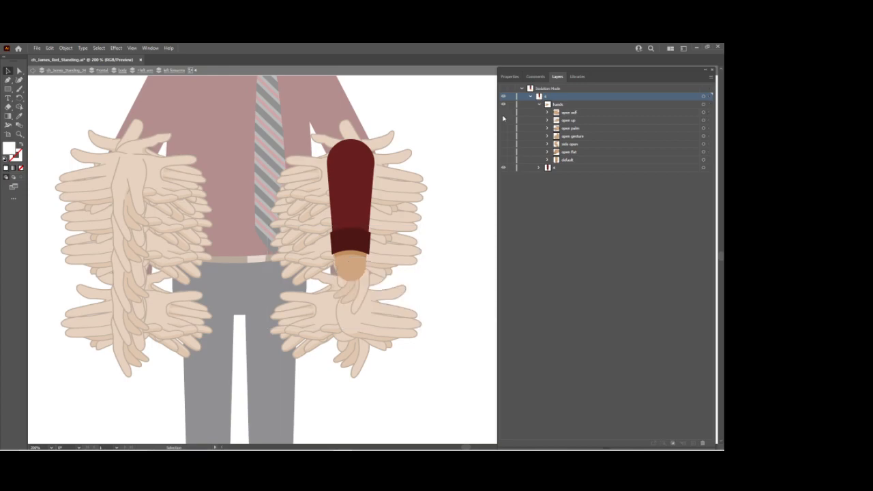
click(503, 161)
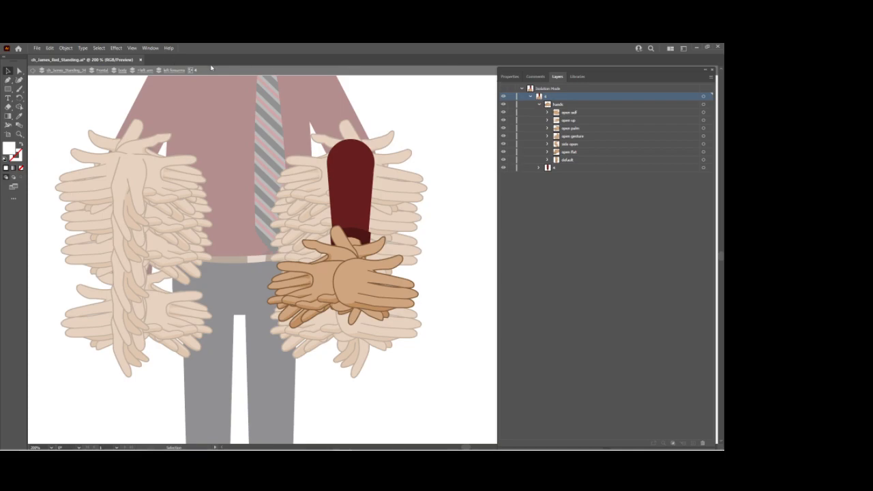
double_click(474, 153)
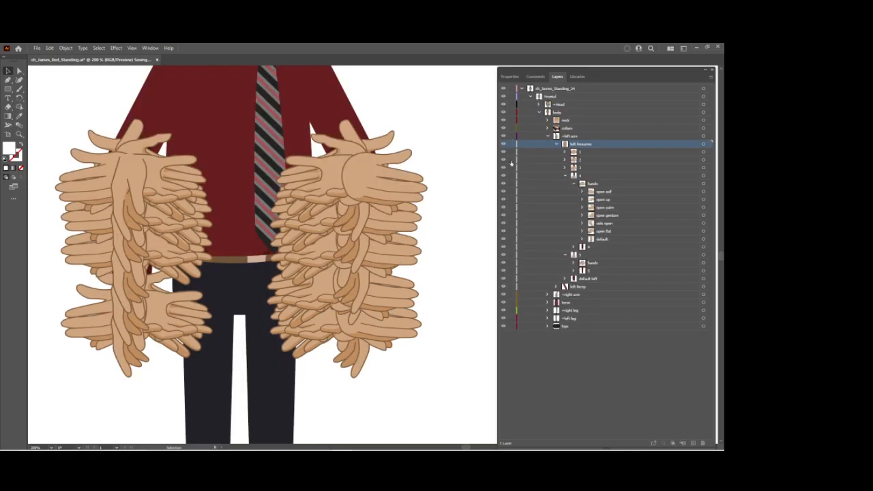
Move open self through open flat out of the default group directly into left forearm 5's hands, and collapse default.
click(566, 175)
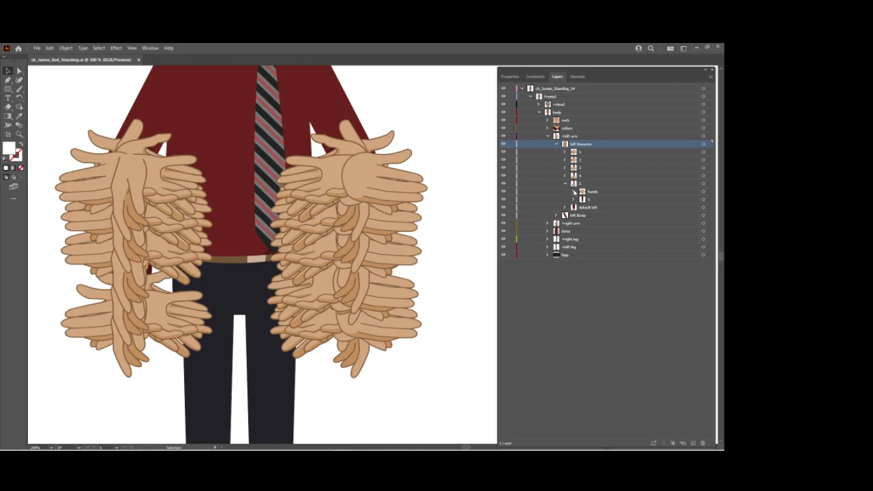
click(573, 192)
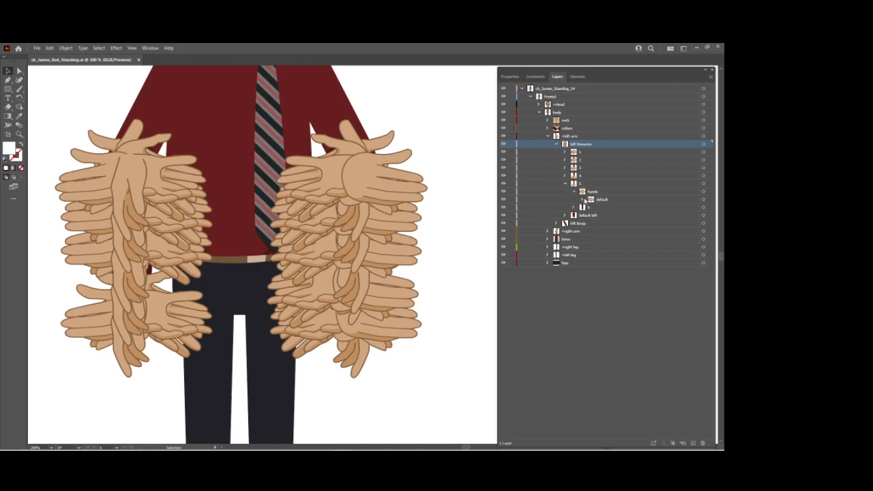
click(584, 199)
click(617, 208)
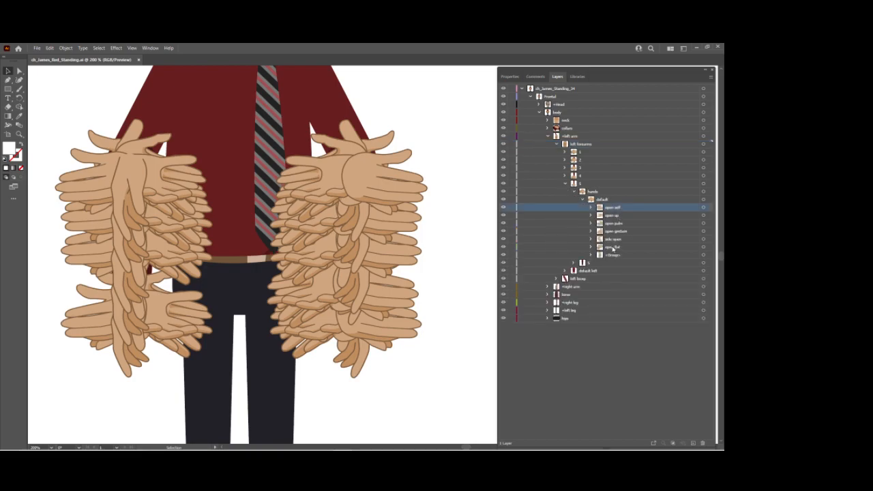
shift+click(612, 247)
drag(615, 215, 598, 193)
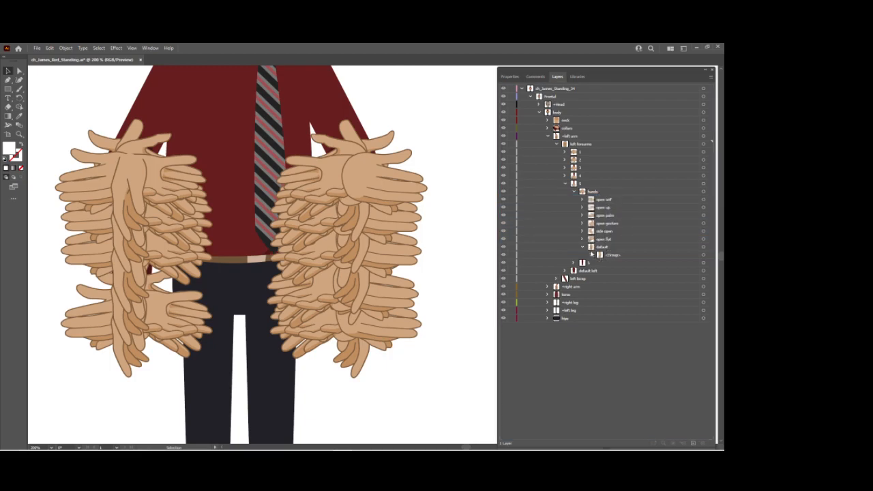
click(582, 247)
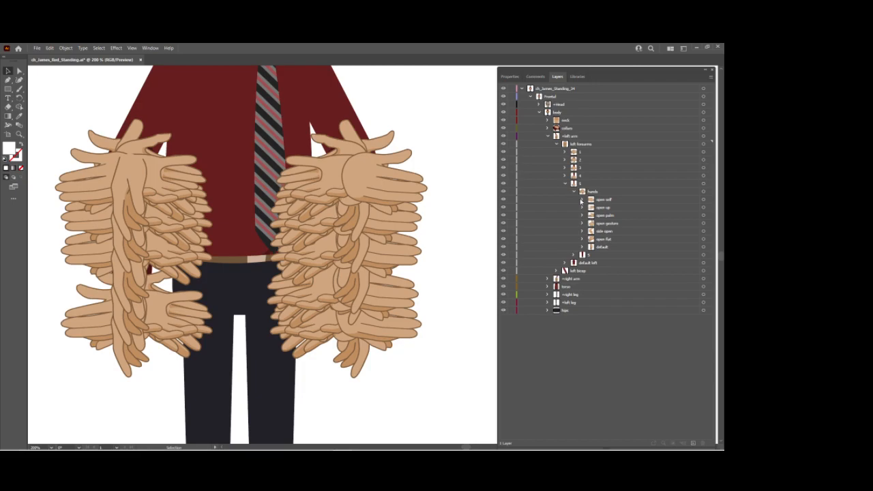
Move open self through open flat out of the default group directly into left forearm 1's hands, and collapse hands.
click(565, 153)
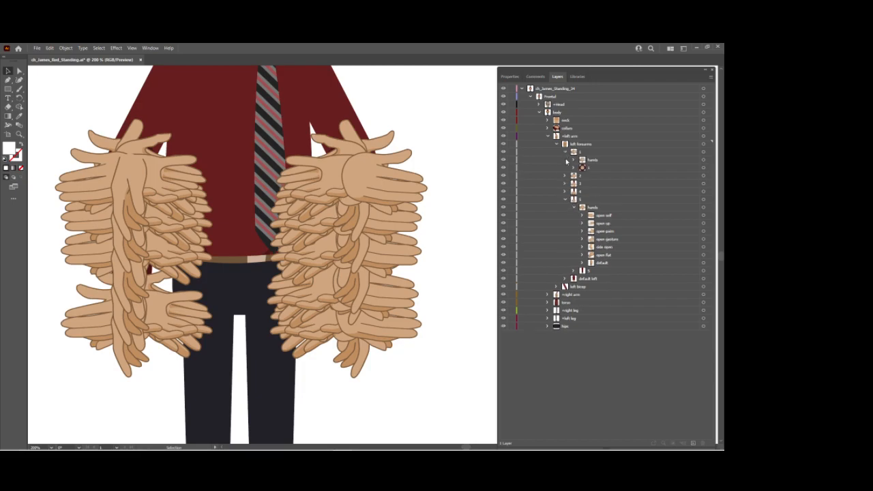
click(574, 159)
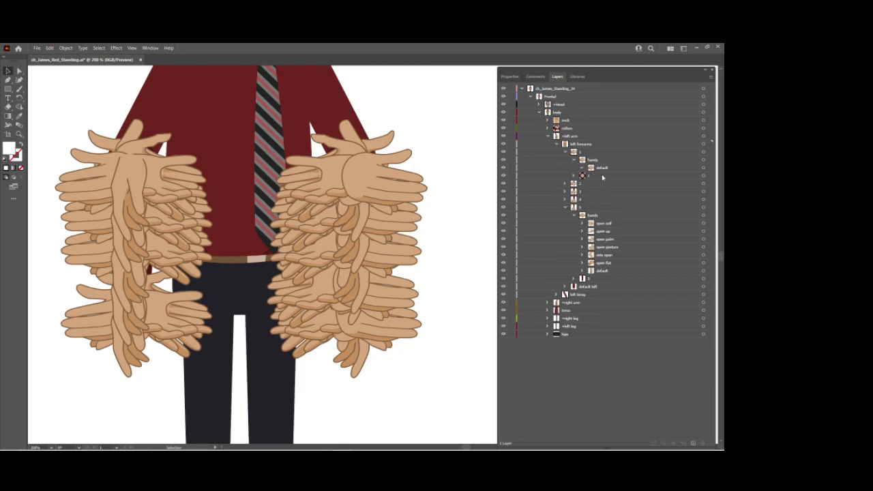
click(582, 167)
click(611, 176)
shift+click(611, 216)
drag(612, 180, 585, 168)
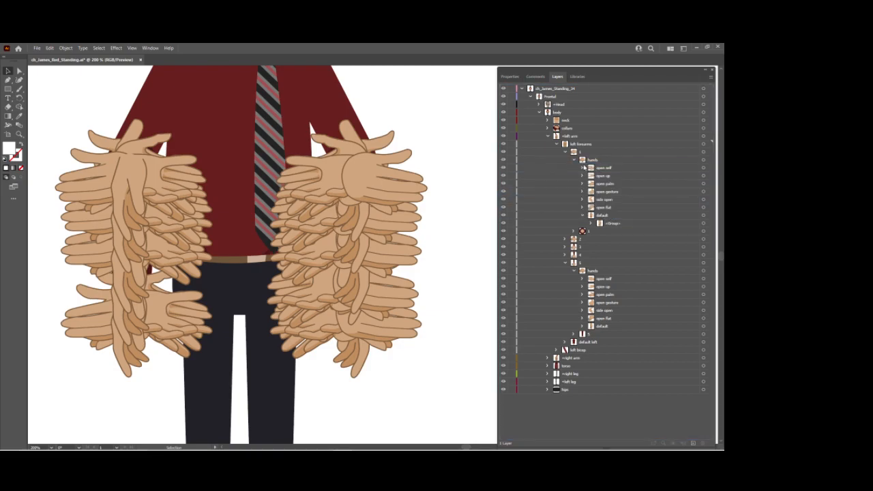
click(582, 216)
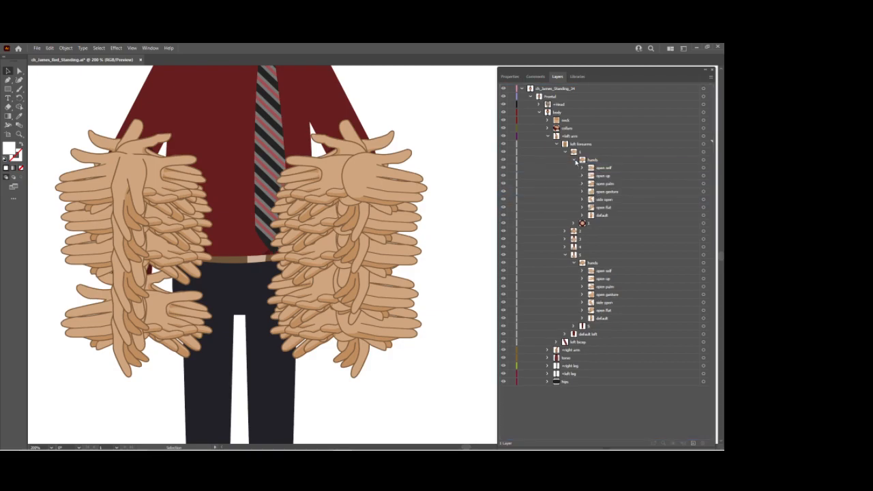
click(574, 160)
Check how the poses are nested in left forearm 2's hands group.
click(565, 175)
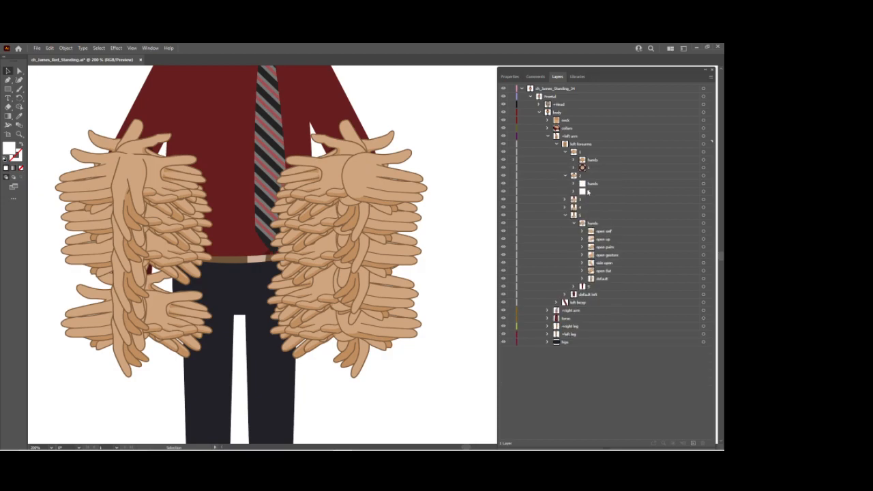
click(573, 184)
click(604, 195)
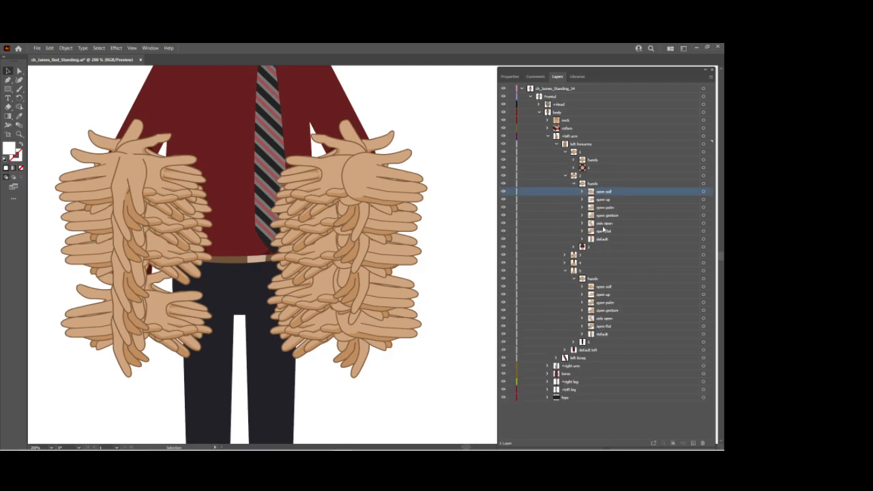
click(573, 184)
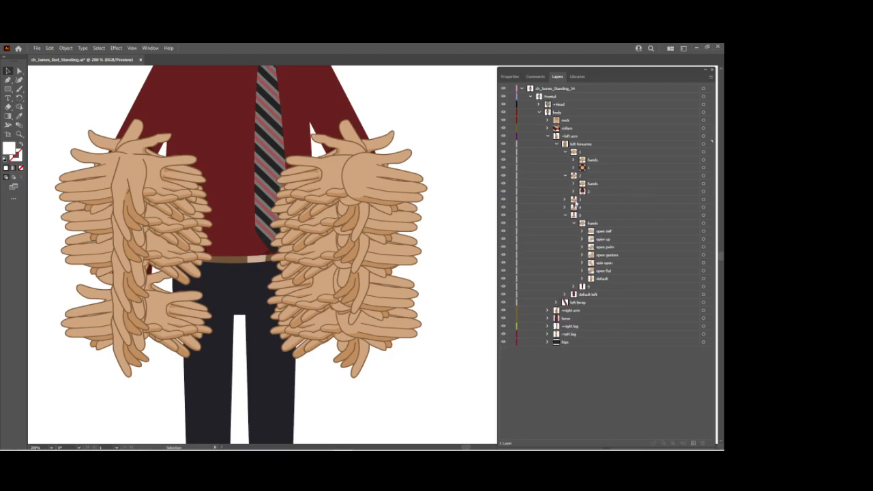
Move open self through open flat out of the default group directly into left forearm 3's hands, and collapse hands.
click(565, 199)
click(574, 208)
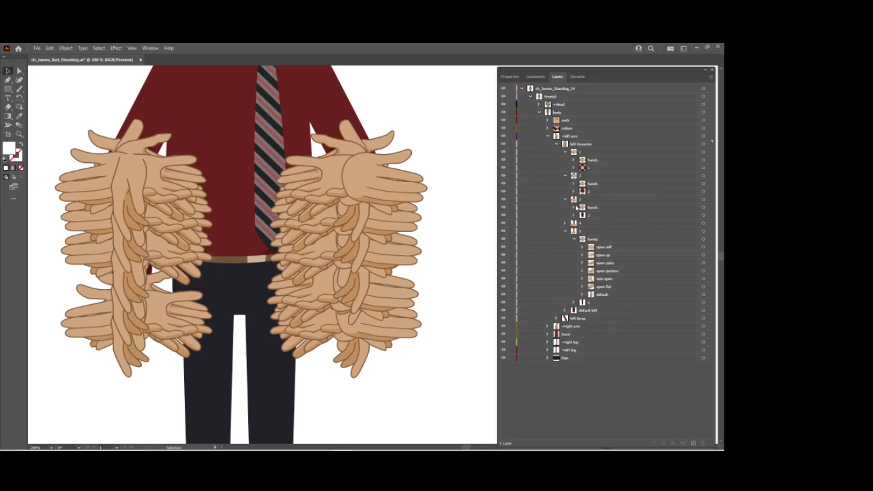
click(575, 207)
click(582, 216)
click(606, 223)
shift+click(616, 263)
drag(611, 226, 588, 210)
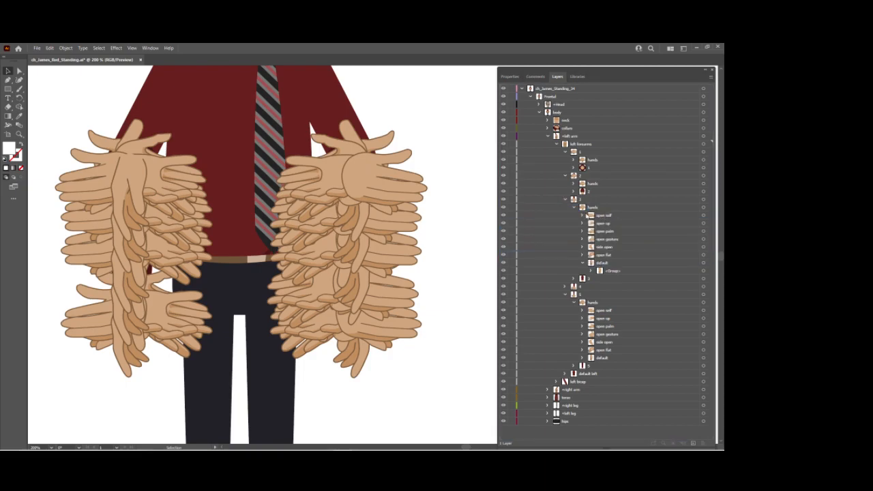
click(573, 208)
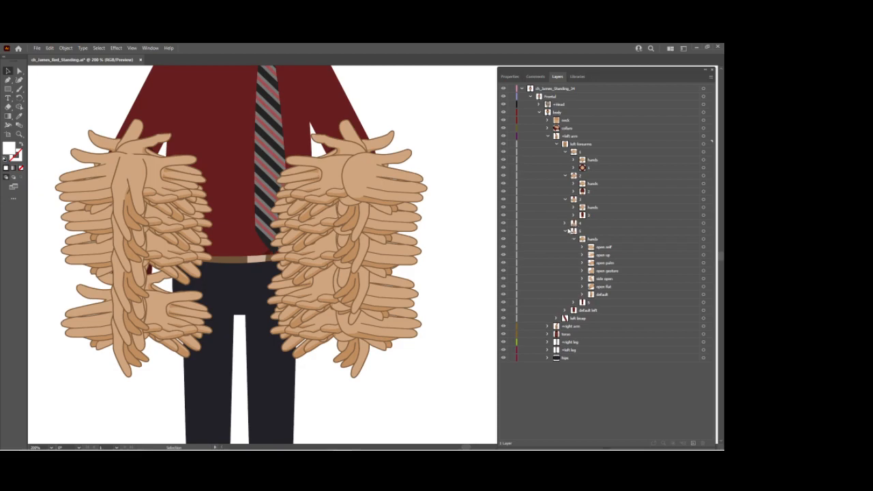
Check the poses in left forearm 4's hands group and collapse left forearms 1 through 5.
click(566, 223)
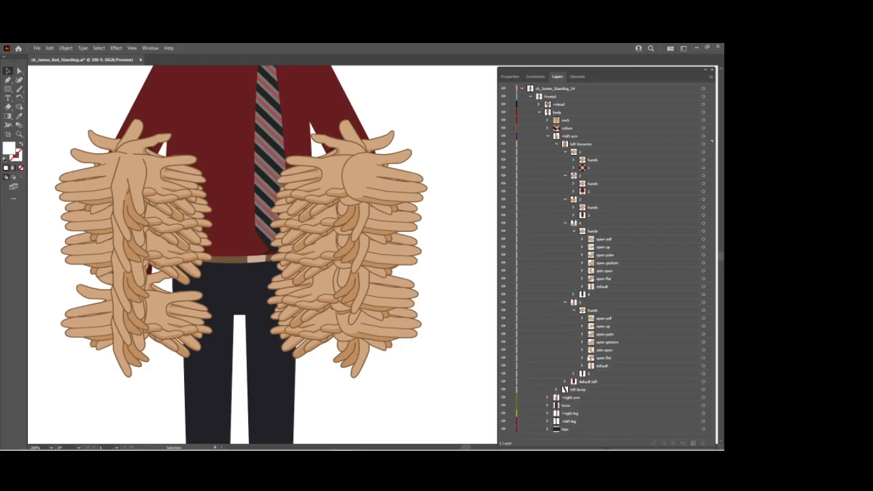
click(565, 175)
click(565, 183)
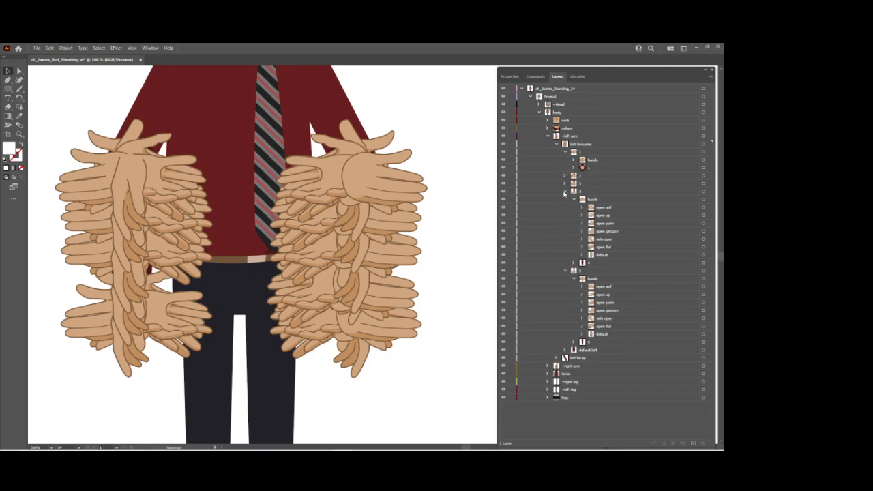
click(565, 191)
click(566, 199)
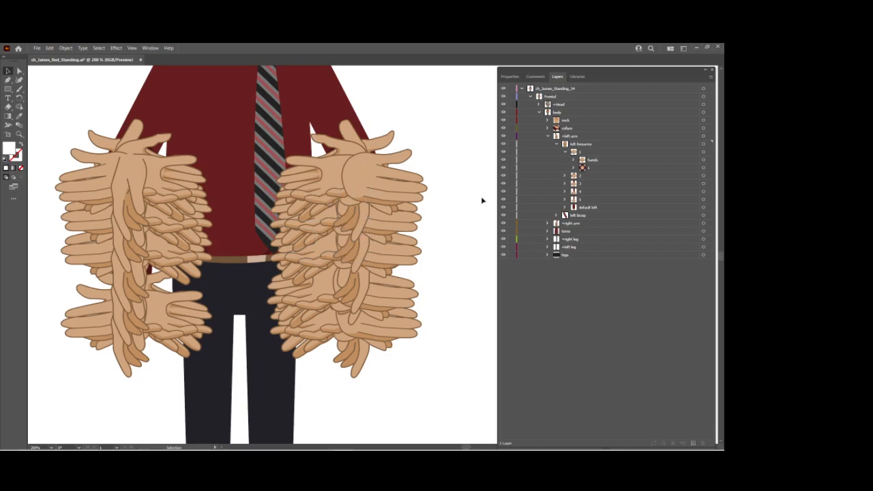
click(566, 151)
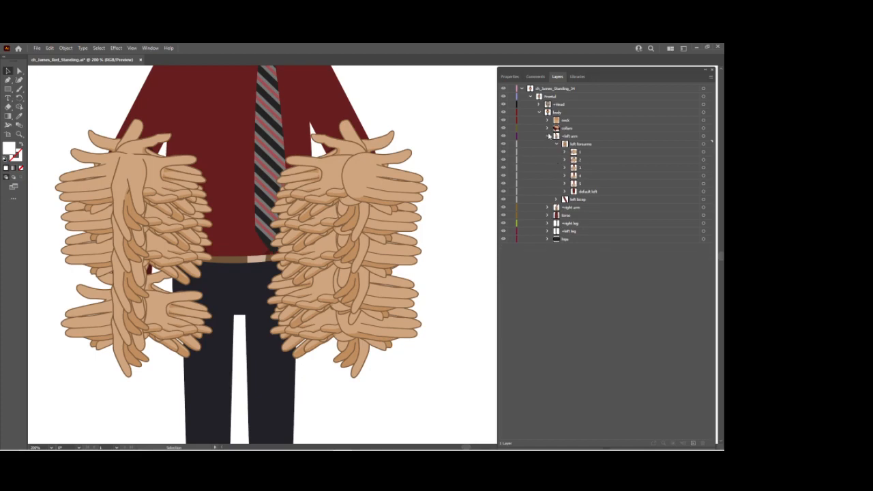
Collapse the left arm and create a sublayer named forearms inside the +right arm layer.
click(549, 135)
click(547, 144)
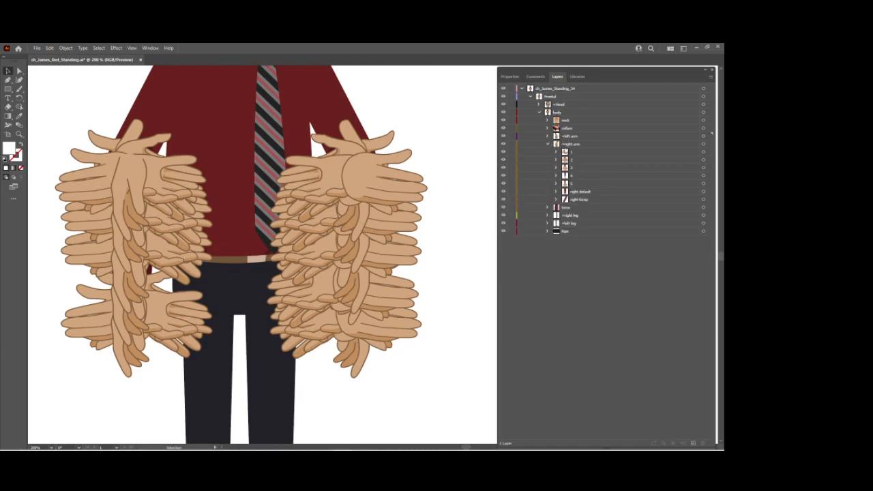
click(590, 145)
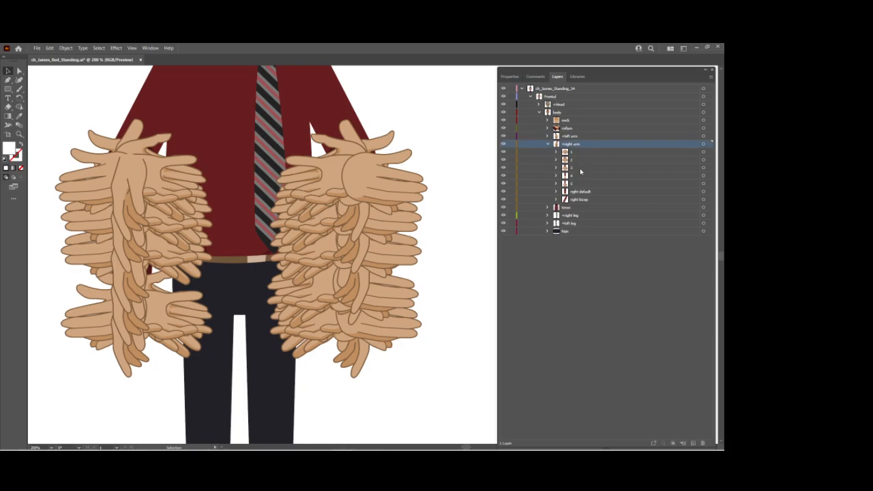
click(711, 77)
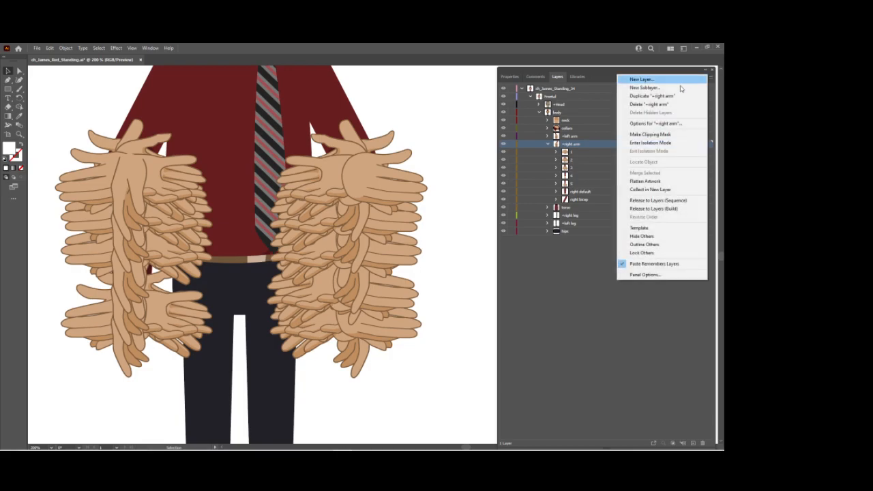
click(682, 87)
text(rearm)
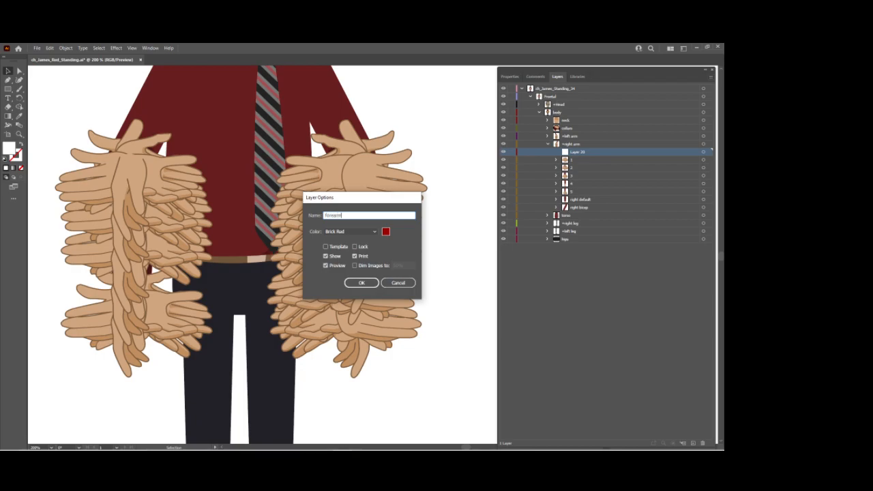
text(orearm)
key(Return)
Move layers 1 through 5 and right default into the right arm's forearms sublayer, and expand it.
click(589, 161)
shift+click(581, 199)
drag(573, 162, 579, 152)
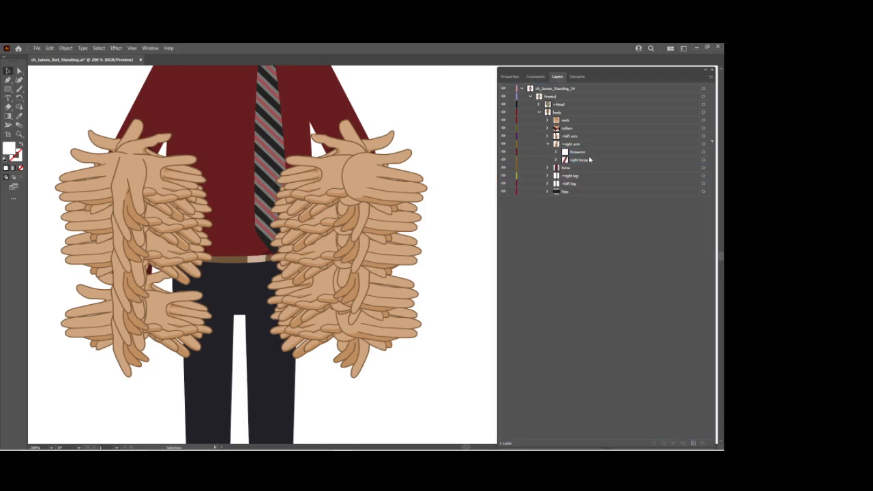
click(556, 151)
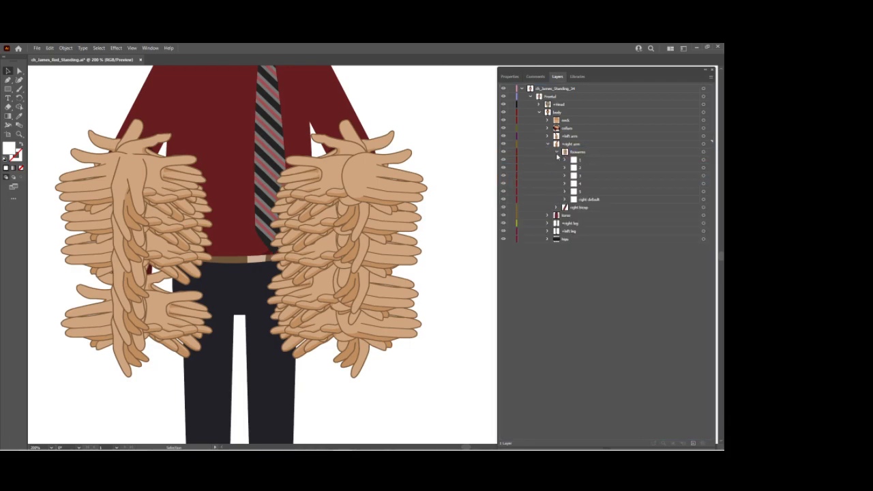
Rename the unnamed group in right forearm 1 as 1.
click(564, 160)
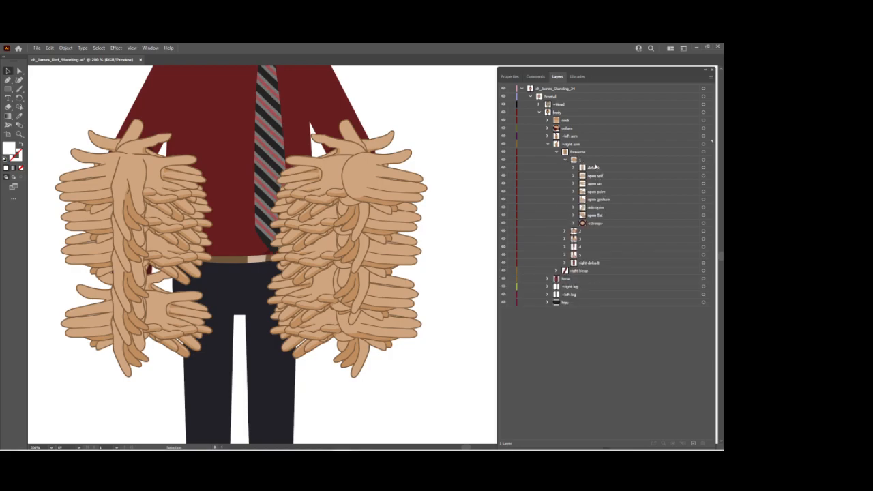
click(593, 163)
click(710, 76)
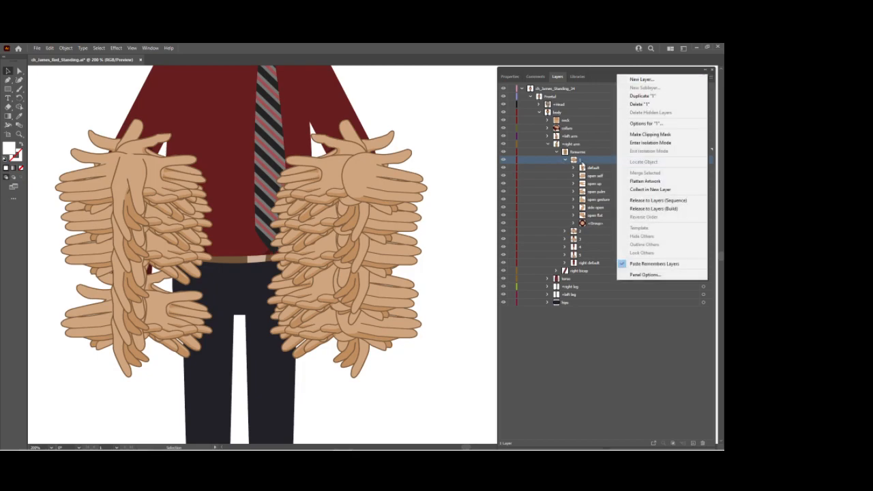
click(581, 162)
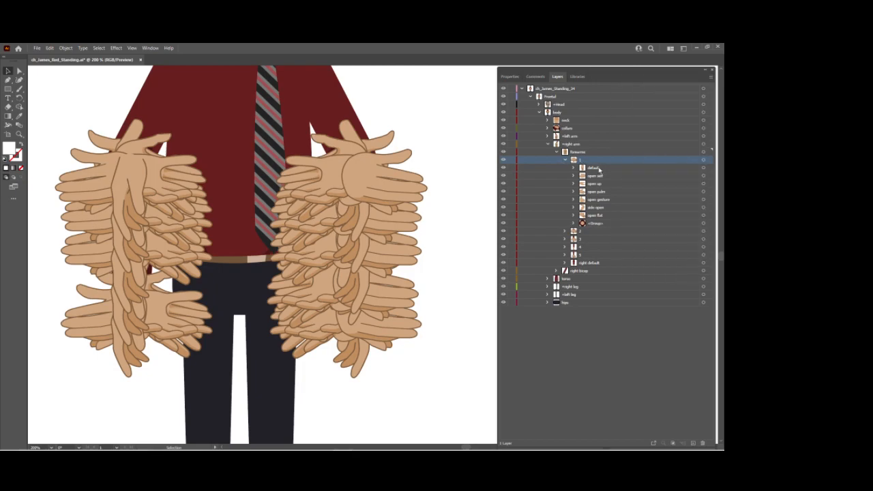
double_click(603, 223)
text(1)
key(Return)
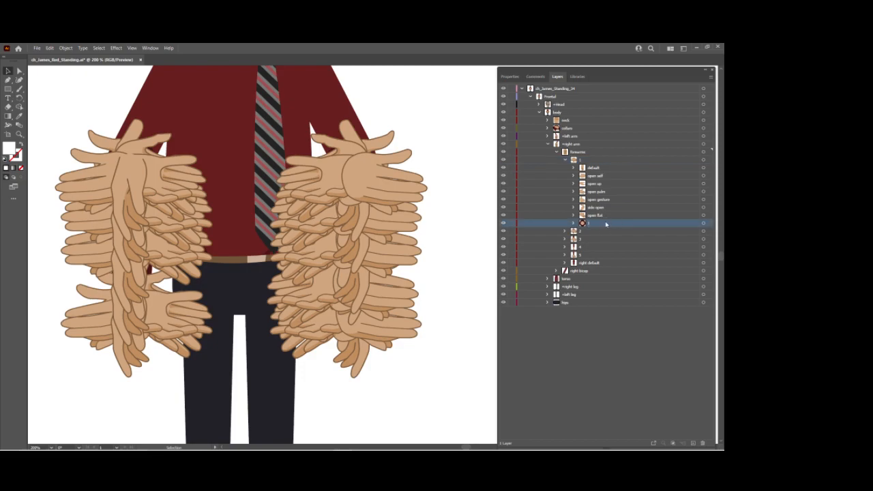
In right forearm 1, rename the default group as hands and the group nested inside it as default.
double_click(594, 168)
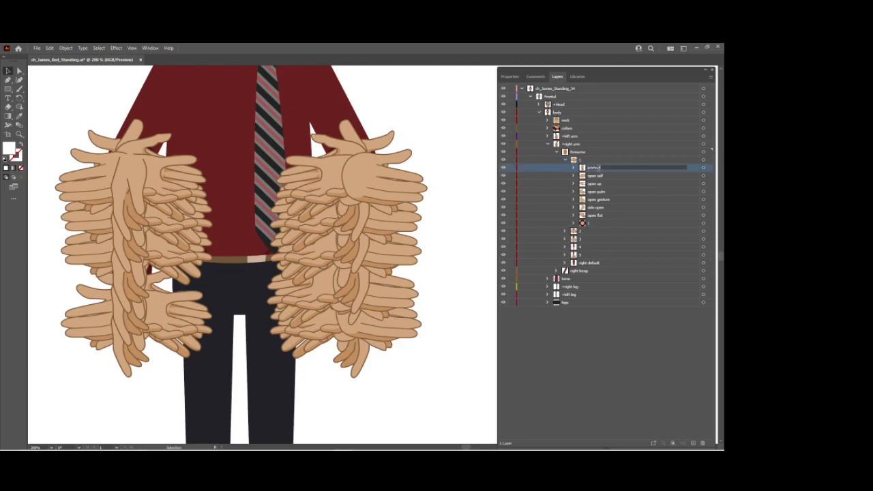
text(Hands)
key(Return)
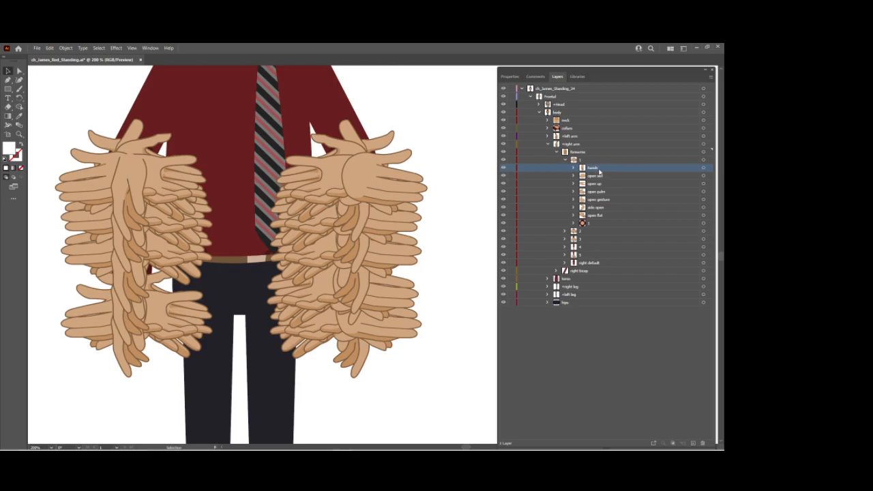
click(573, 168)
double_click(604, 176)
text(de)
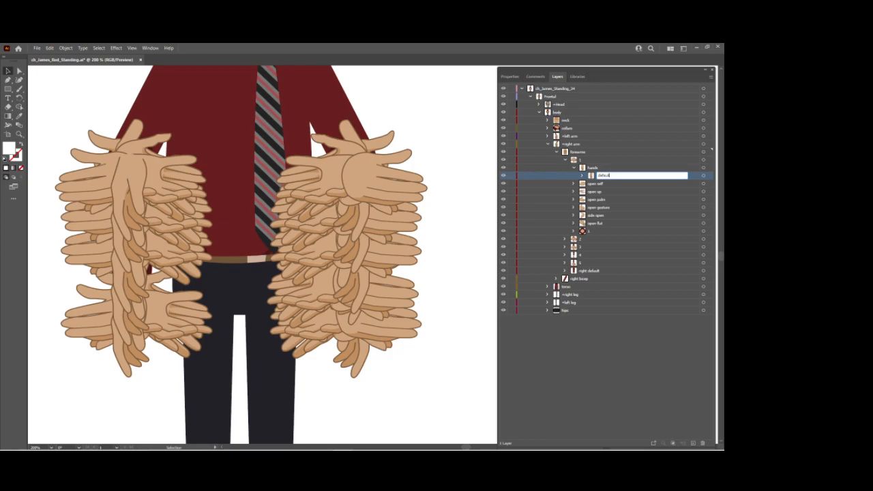
text(fault)
key(Return)
Move open self through open flat into right forearm 1's hands group above default, and collapse hands.
click(589, 186)
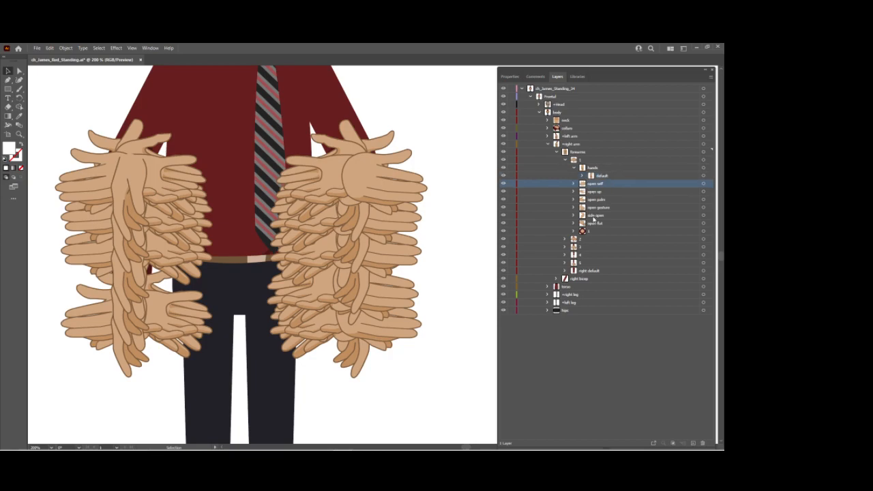
shift+click(595, 223)
drag(604, 176, 606, 172)
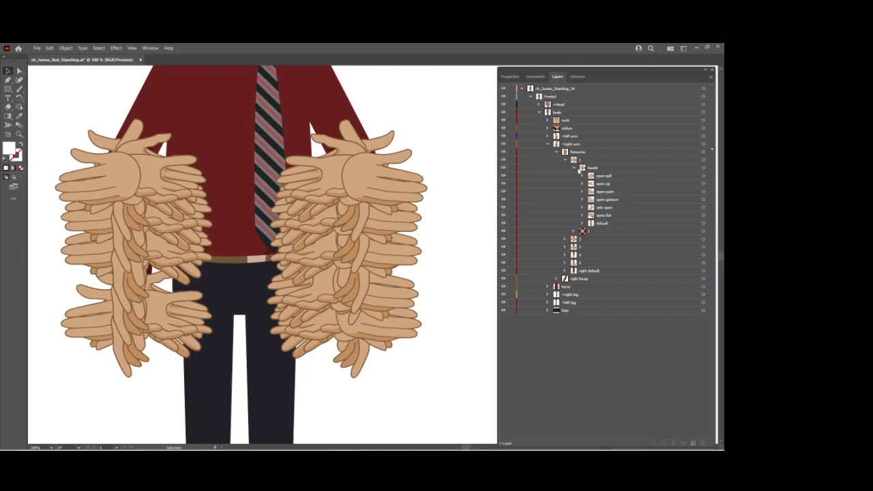
click(574, 167)
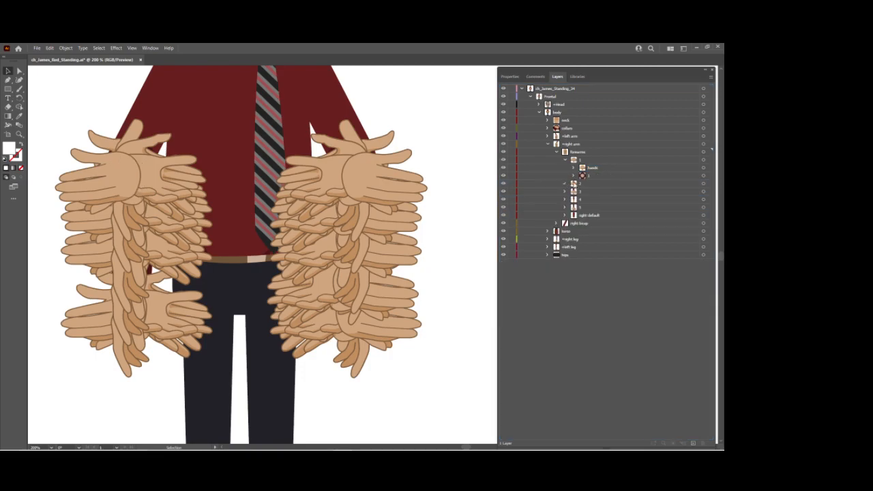
Rename the unnamed group in right forearm 2 as 2.
click(564, 184)
double_click(599, 246)
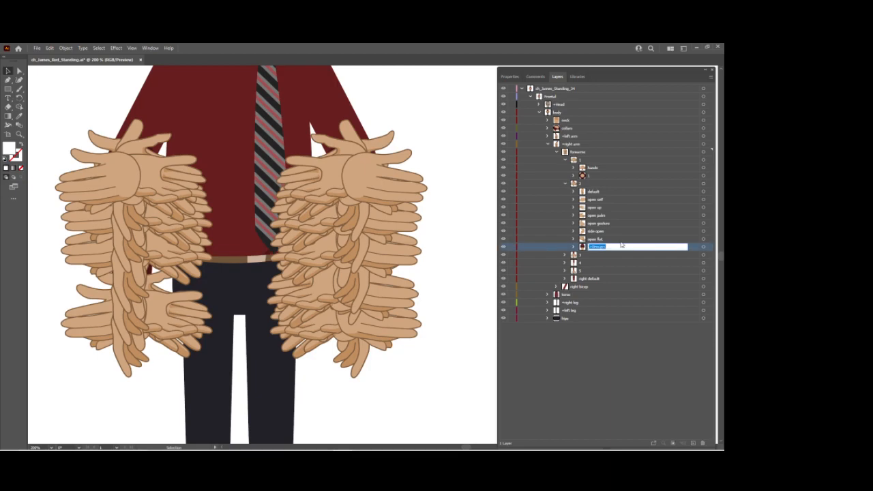
text(2)
key(Return)
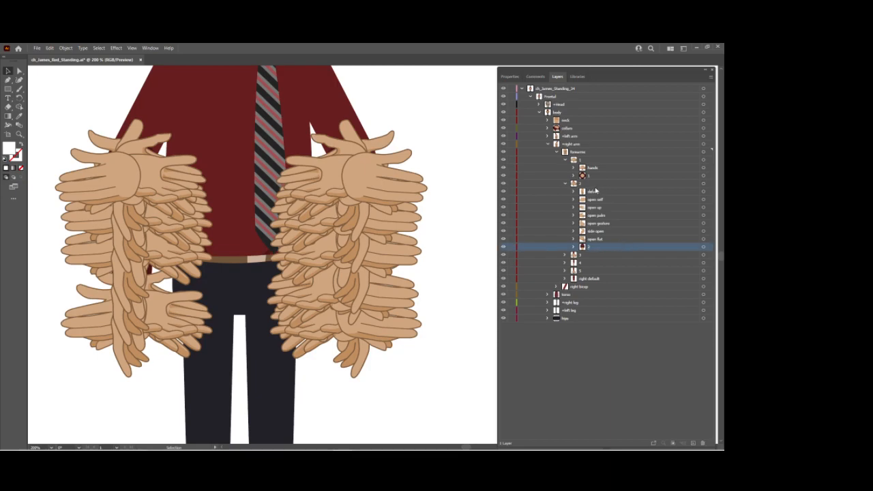
In right forearm 2, rename the default group as hands and the group nested inside it as default.
double_click(595, 192)
text(hands)
key(Return)
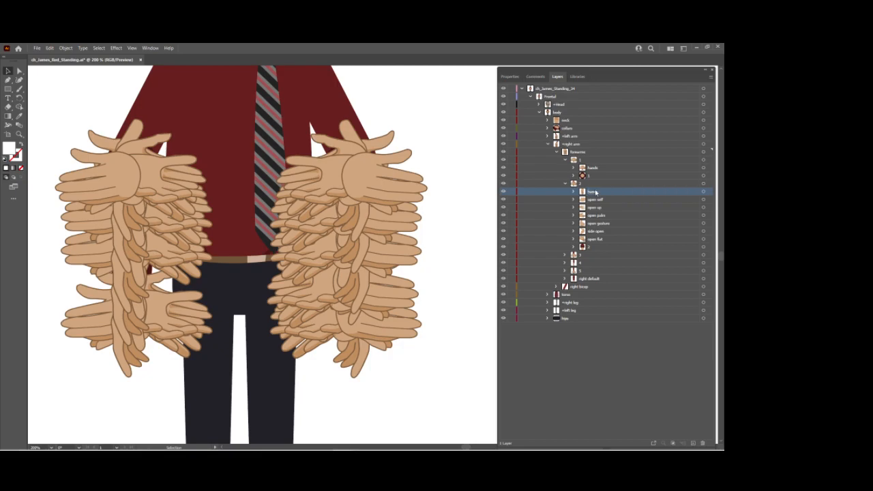
click(573, 191)
double_click(603, 199)
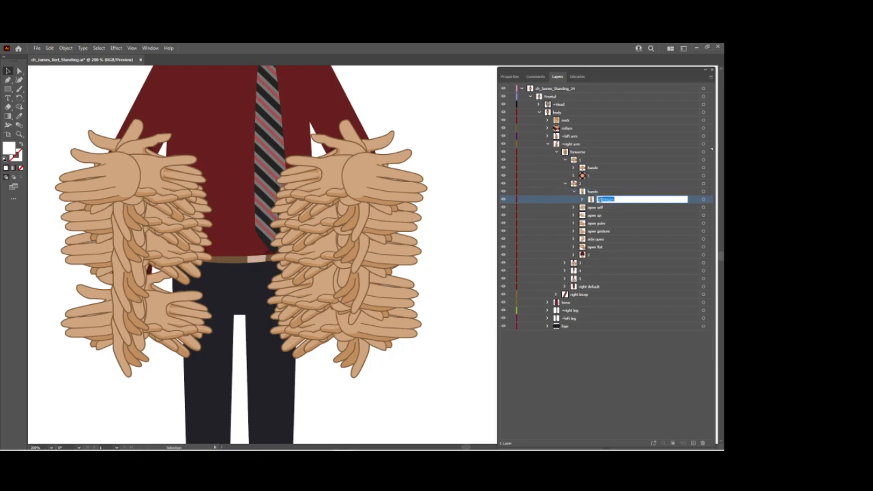
text(default)
key(Return)
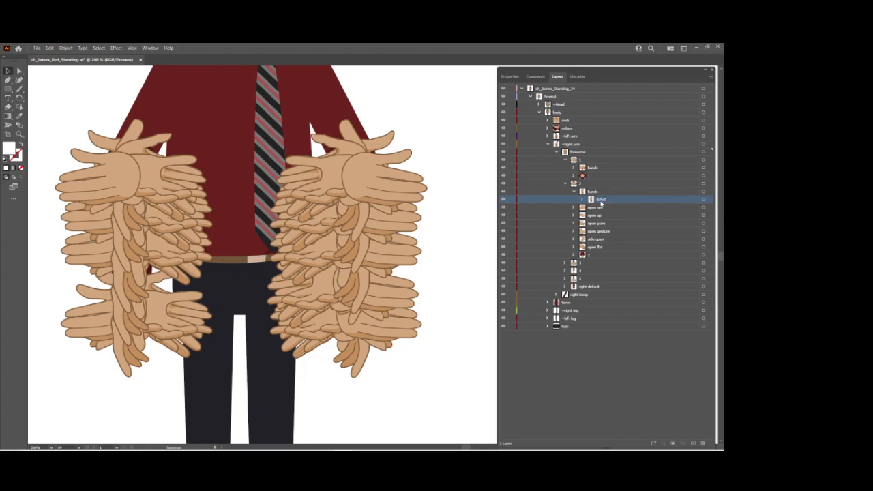
Correct the name of the group nested in right forearm 2's hands group to default.
double_click(600, 199)
text(d)
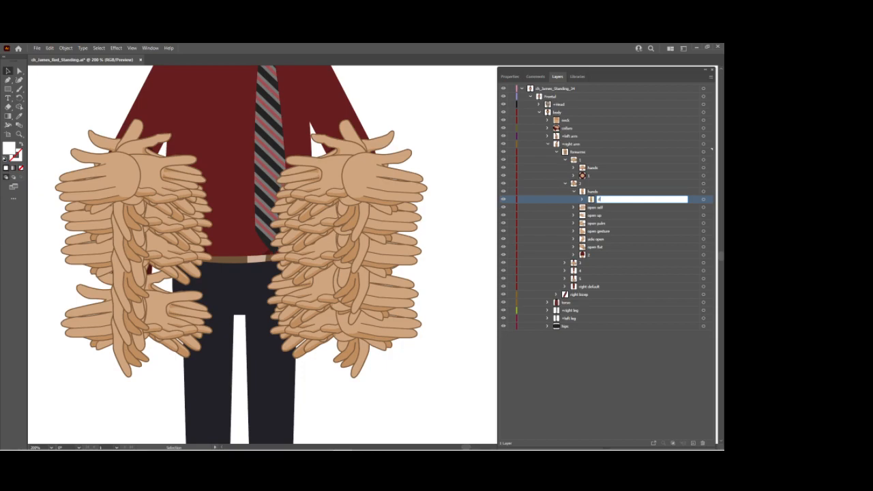
text(efault)
key(Return)
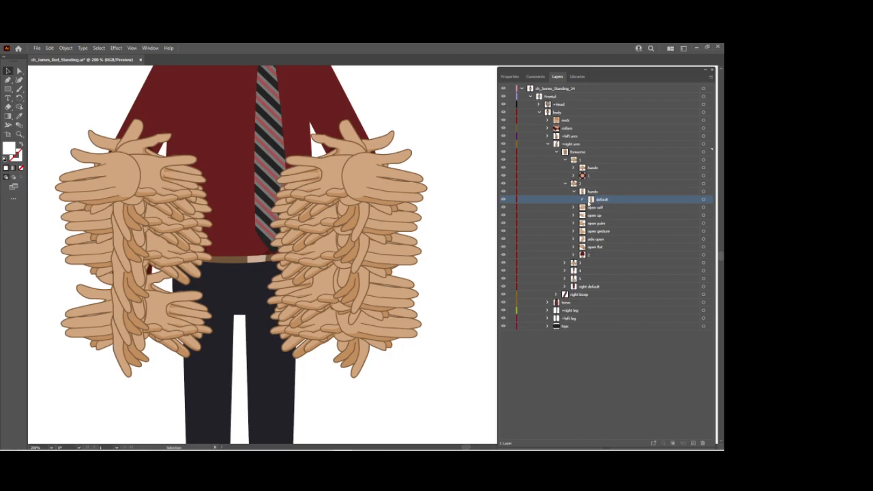
Move open self through open flat into right forearm 2's hands group above default, and collapse hands.
click(594, 208)
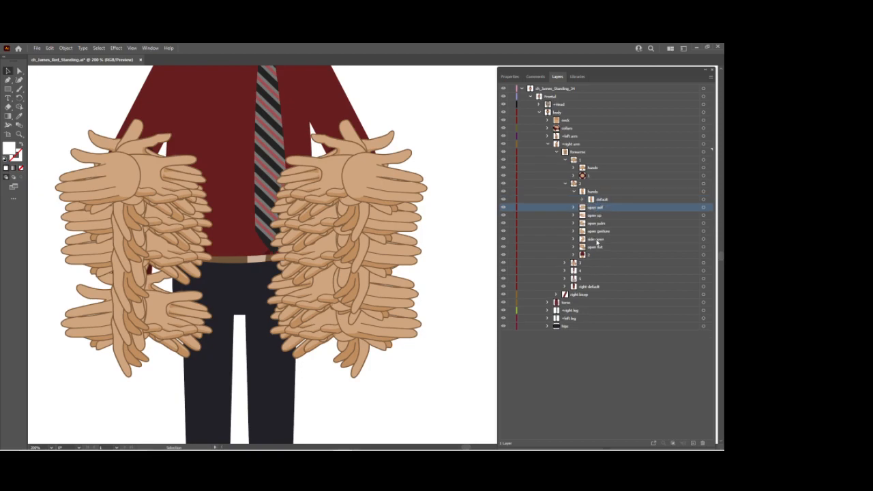
shift+click(596, 247)
drag(597, 211, 602, 196)
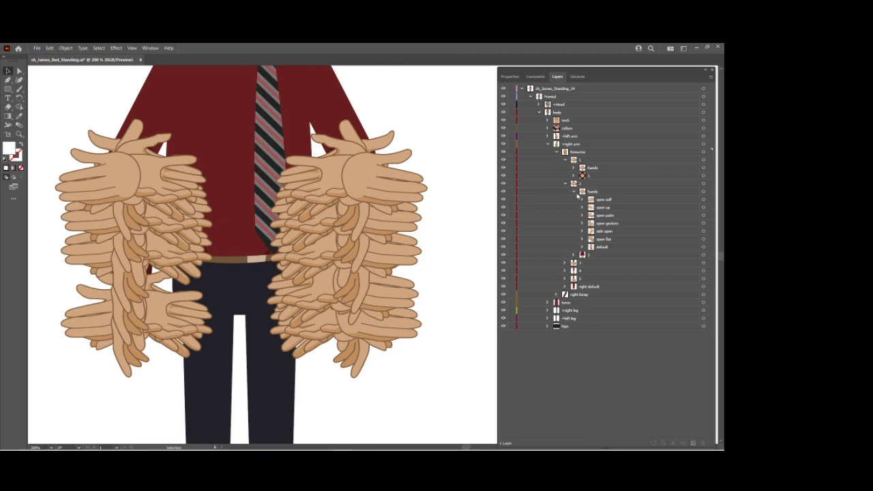
click(573, 192)
Expand right forearm 3 and rename its unnamed group as 3.
click(565, 207)
double_click(597, 271)
text(3)
key(Return)
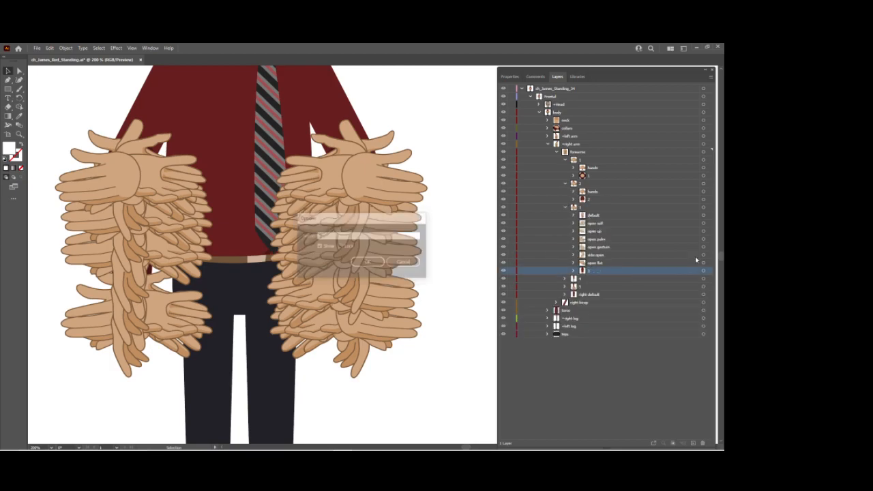
In right forearm 3, rename the default group as hands and the group nested inside it as default.
double_click(598, 215)
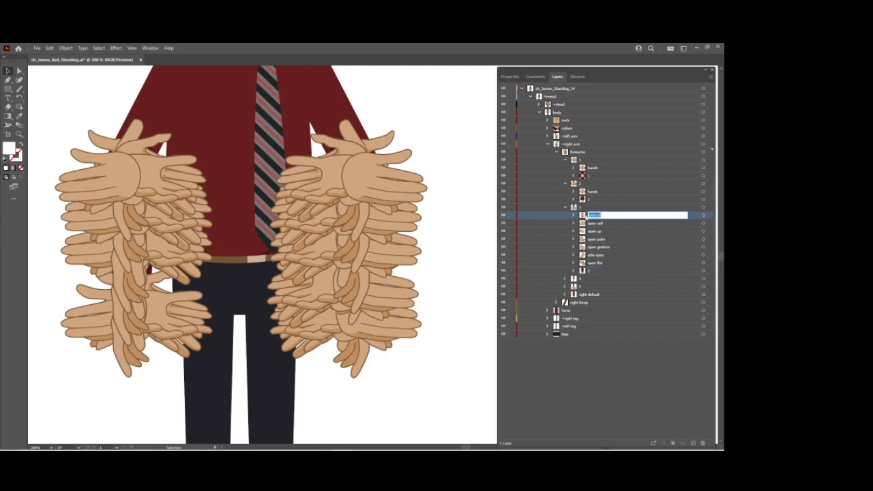
key(Return)
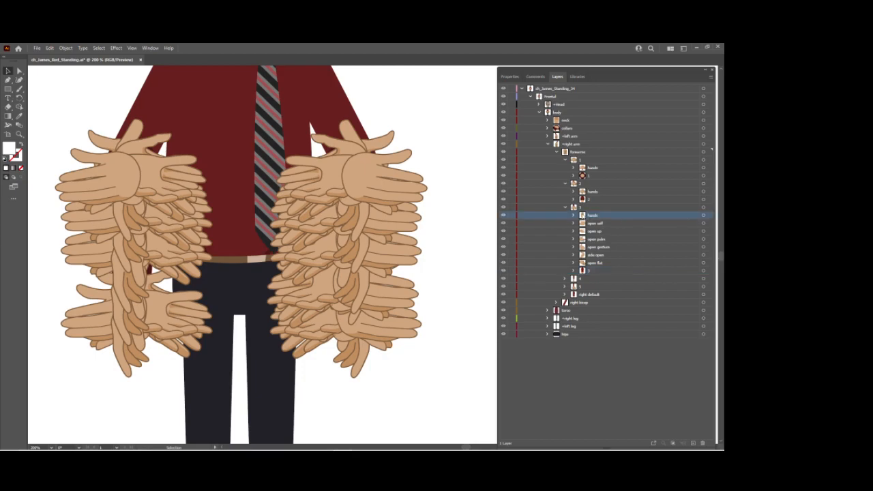
double_click(601, 223)
text(4)
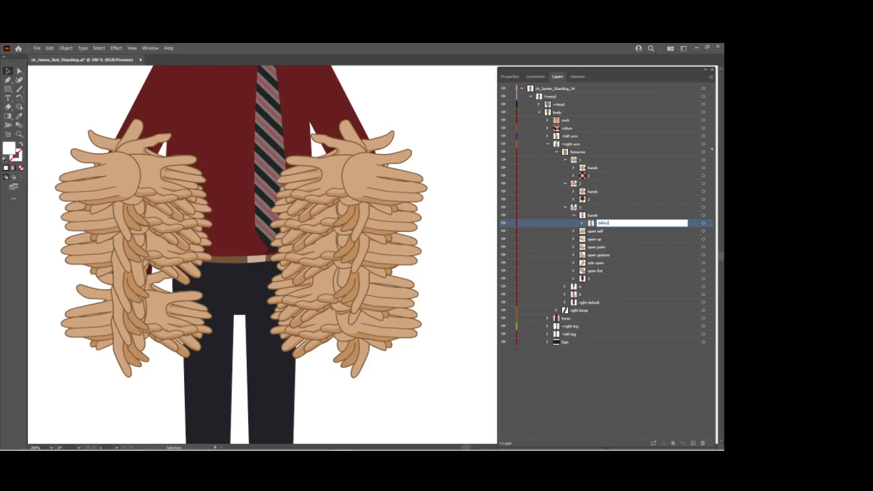
text(lt)
key(Return)
Move open self through open flat into right forearm 3's hands group above default, and collapse hands.
click(592, 233)
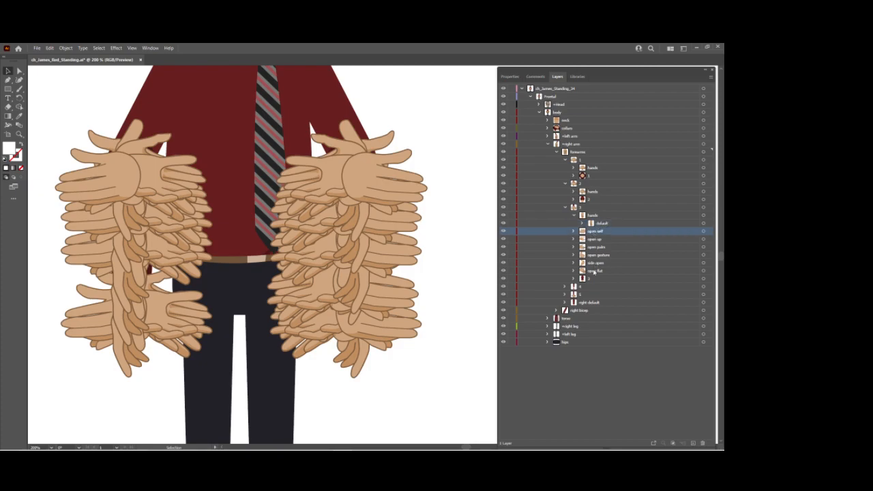
shift+click(595, 270)
drag(599, 228, 603, 219)
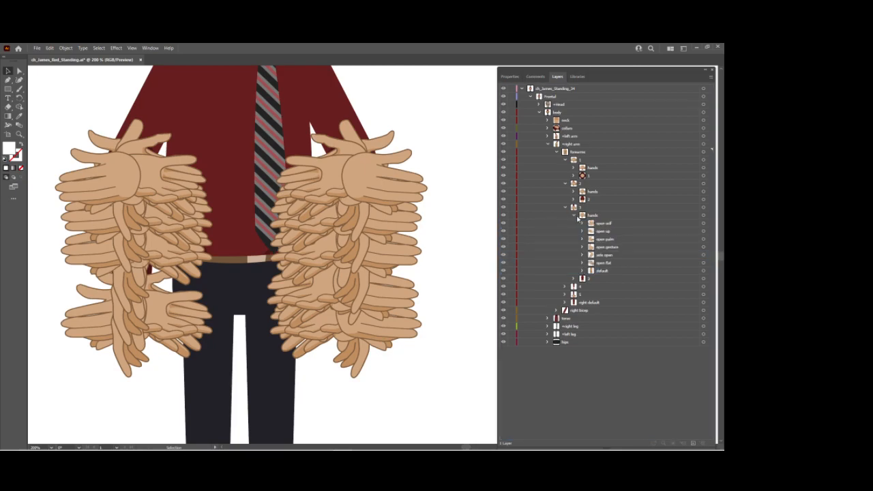
click(574, 215)
Expand right forearms 4 and 5, and rename the unnamed group in forearm 5 as 5.
click(565, 231)
click(573, 239)
click(573, 240)
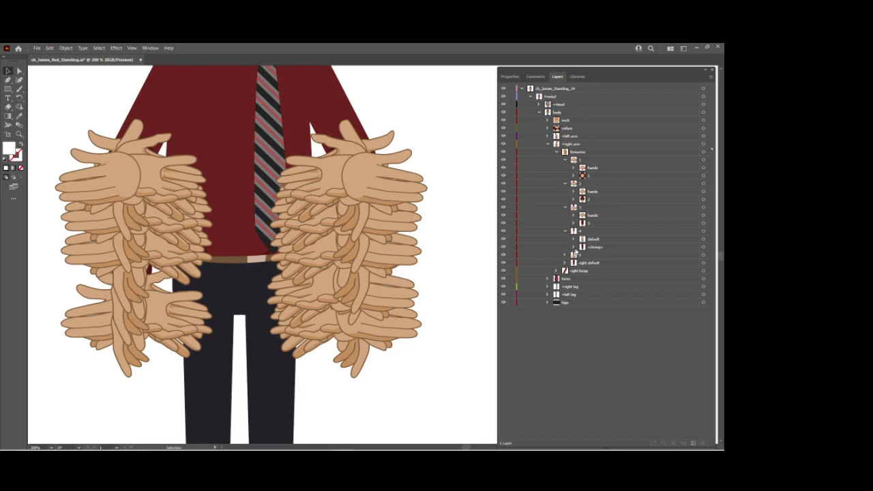
click(564, 255)
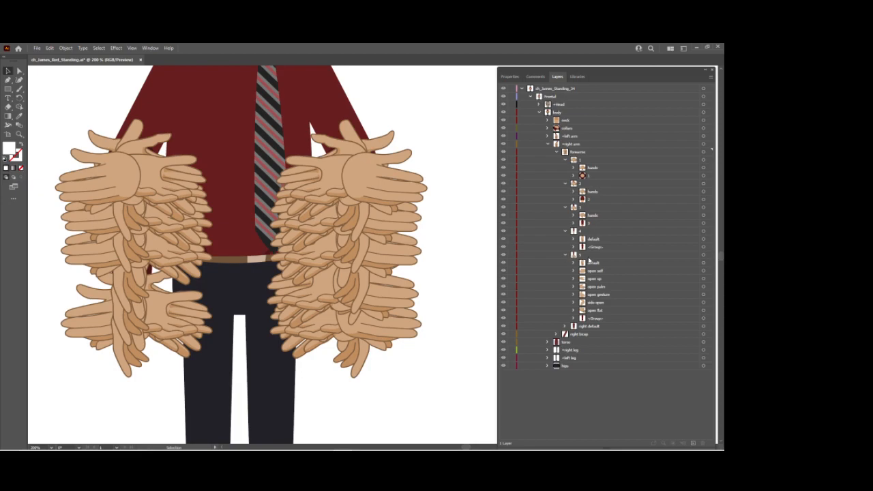
click(596, 265)
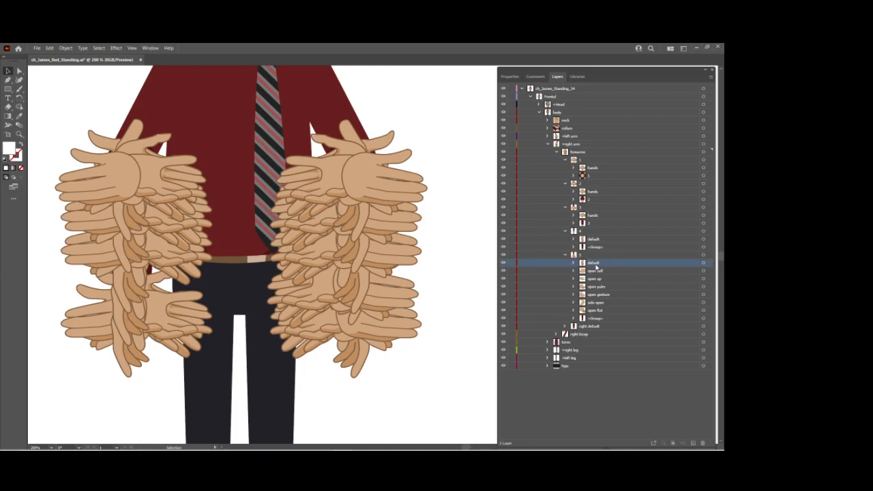
double_click(598, 319)
text(5)
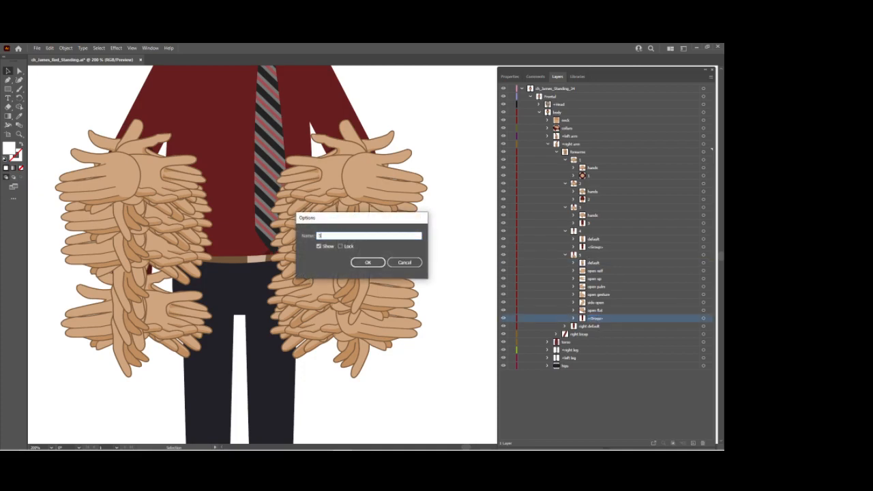
key(Return)
In right forearm 5, rename the default group as hands and the group nested inside it as default.
double_click(601, 265)
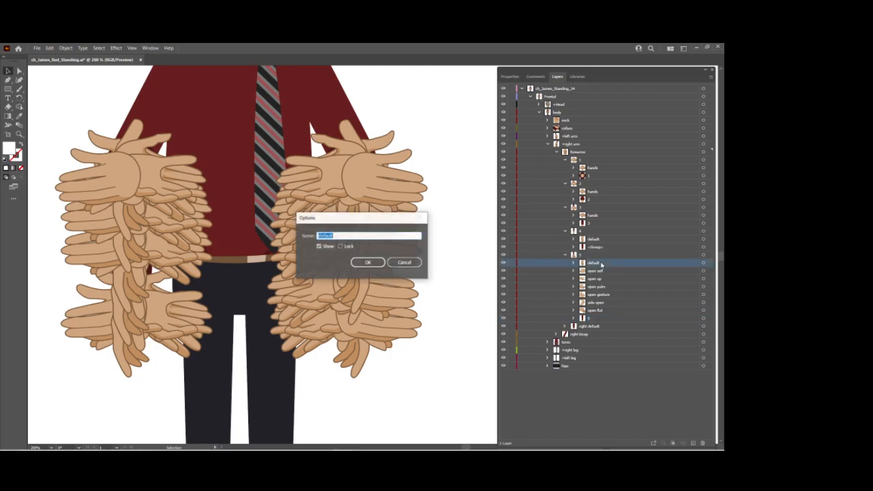
text(hand)
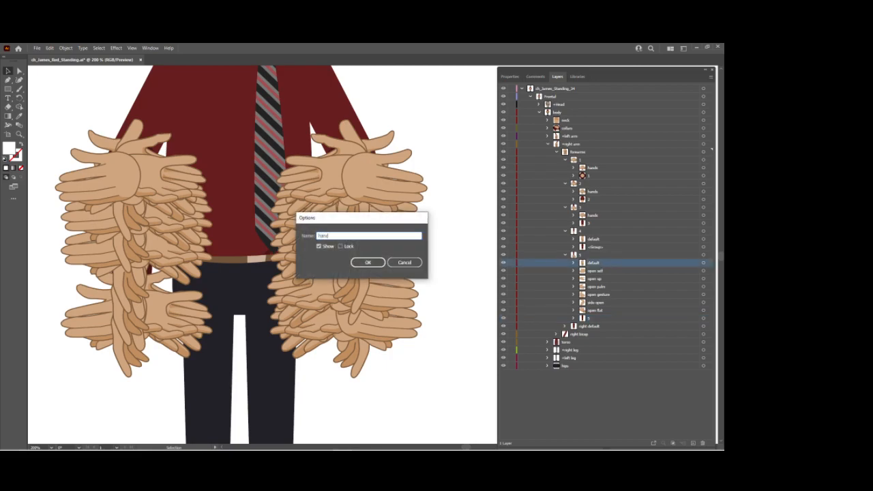
text(s)
key(Return)
click(573, 264)
double_click(599, 270)
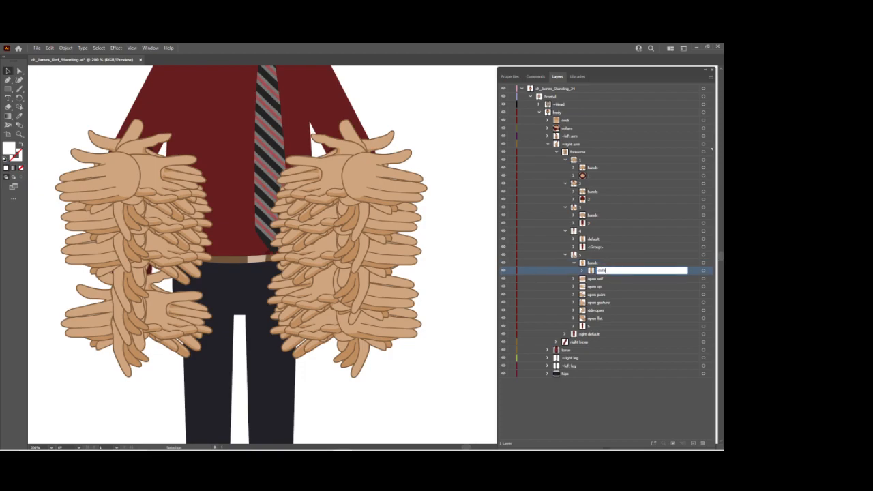
key(Return)
Move open self through open flat into the default group inside right forearm 5's hands group.
click(597, 280)
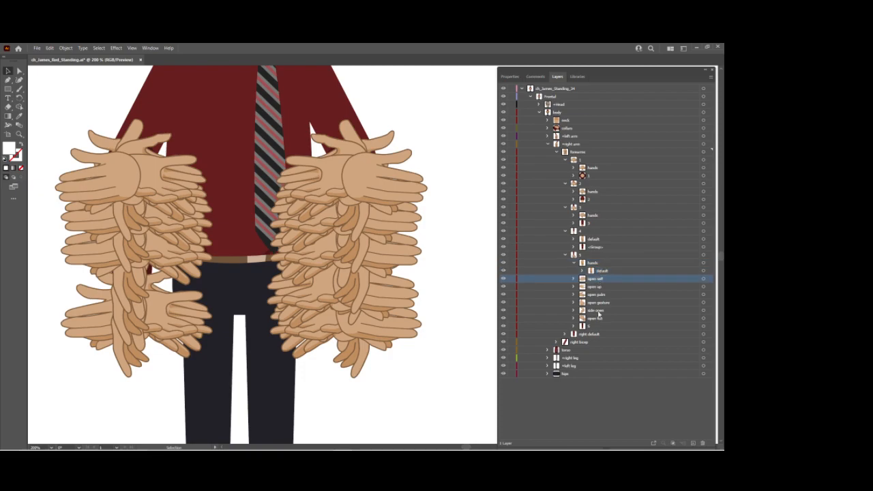
shift+click(598, 318)
drag(600, 277, 600, 271)
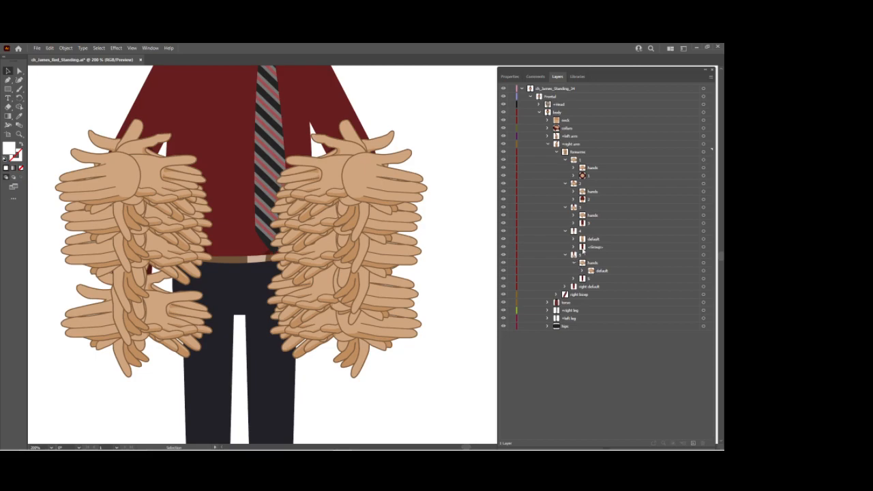
Rename the unnamed group in right forearm 4 as 4, and copy forearm 5's hands group into forearm 4 above default.
double_click(593, 246)
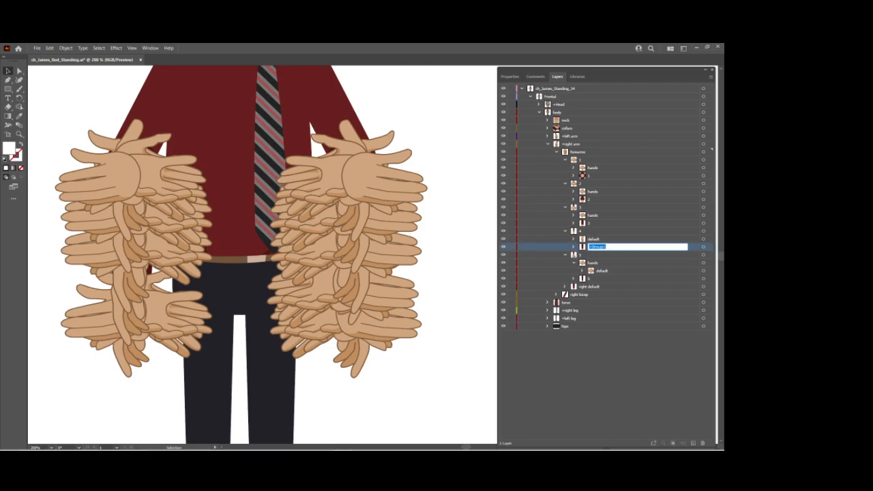
text(4)
key(Return)
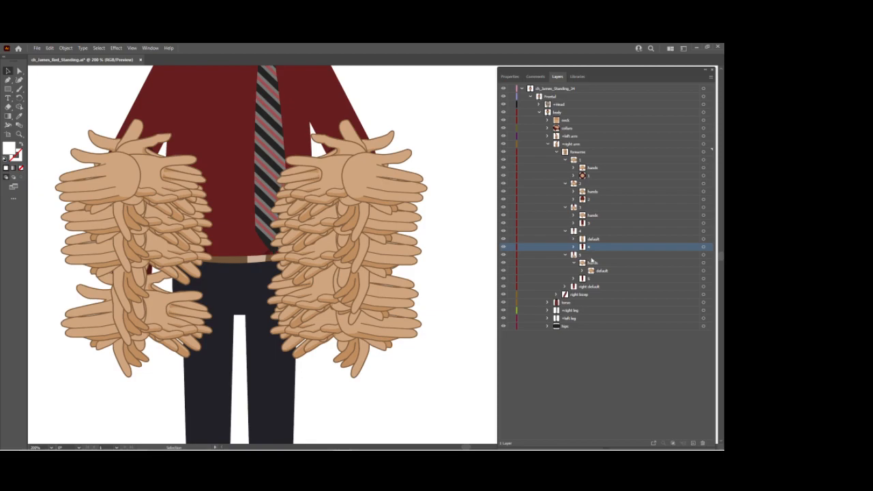
drag(598, 264, 603, 238)
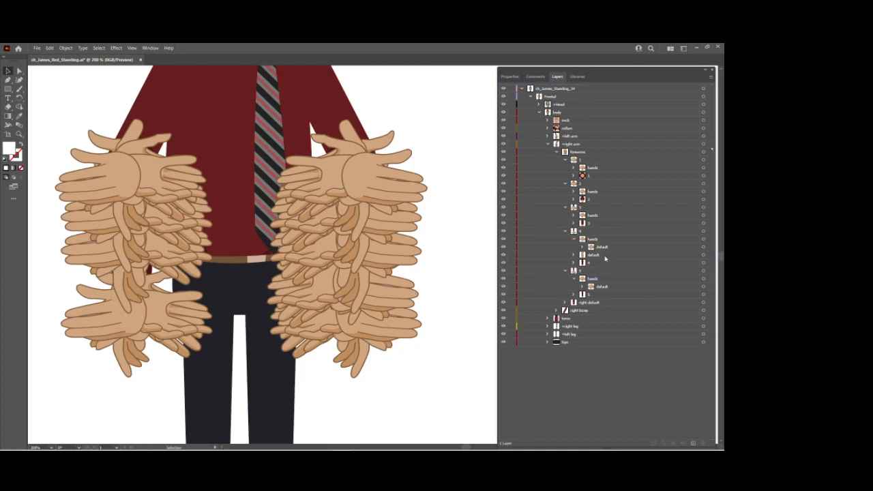
Isolate right forearm 4 and replace the unnamed group inside its hands group's nested default group with forearm 4's own default pose.
click(639, 229)
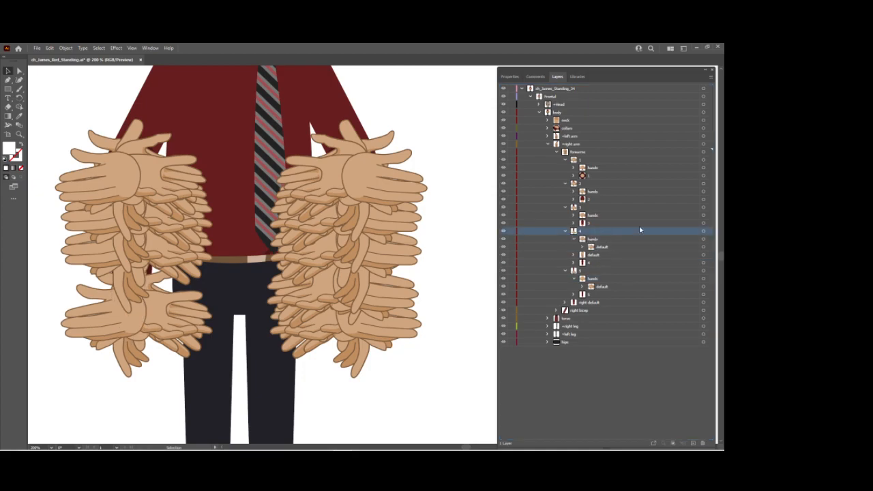
click(710, 76)
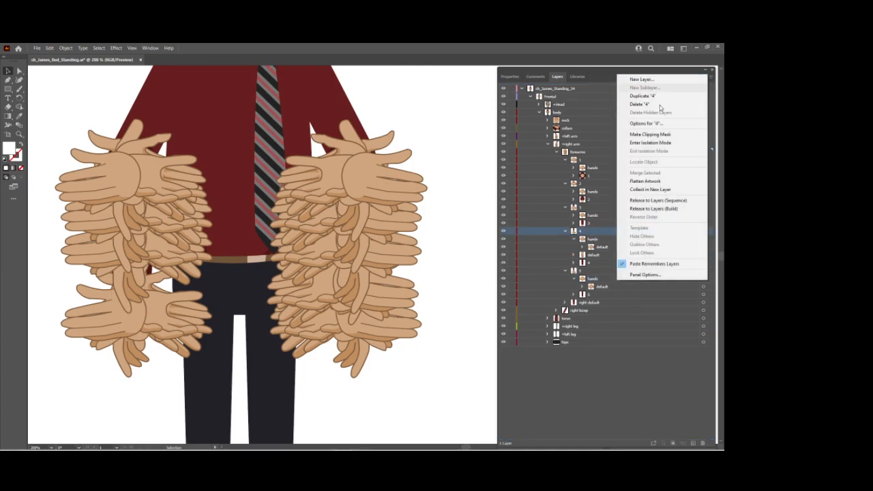
click(648, 143)
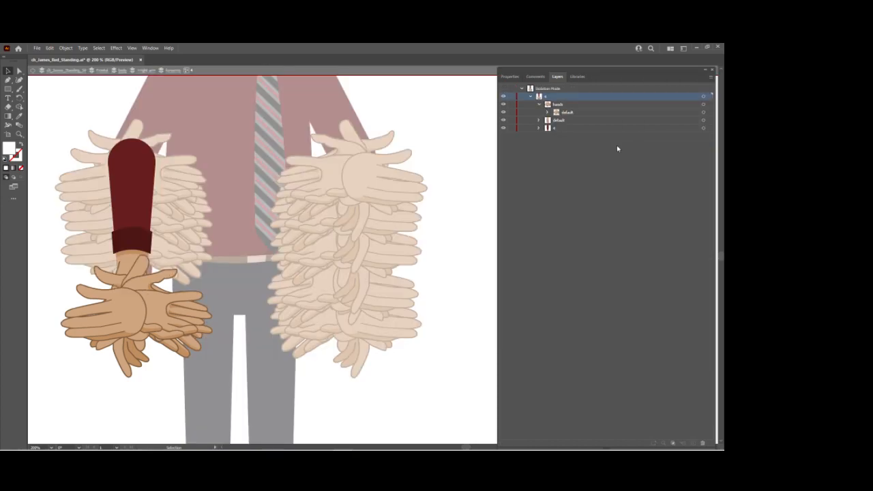
click(548, 113)
click(581, 168)
click(711, 76)
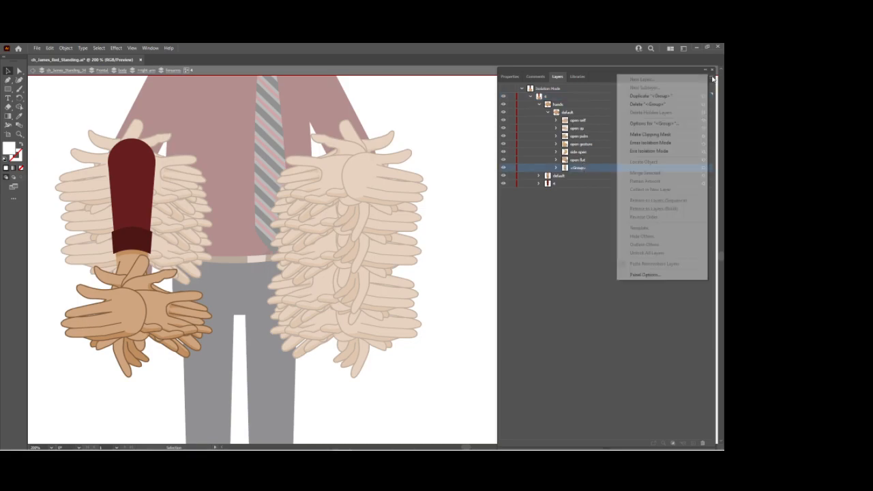
click(670, 105)
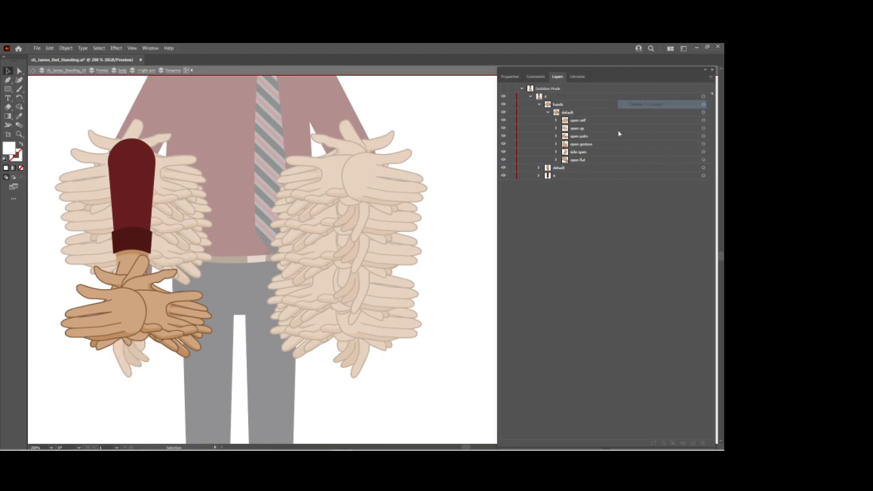
drag(577, 162, 576, 164)
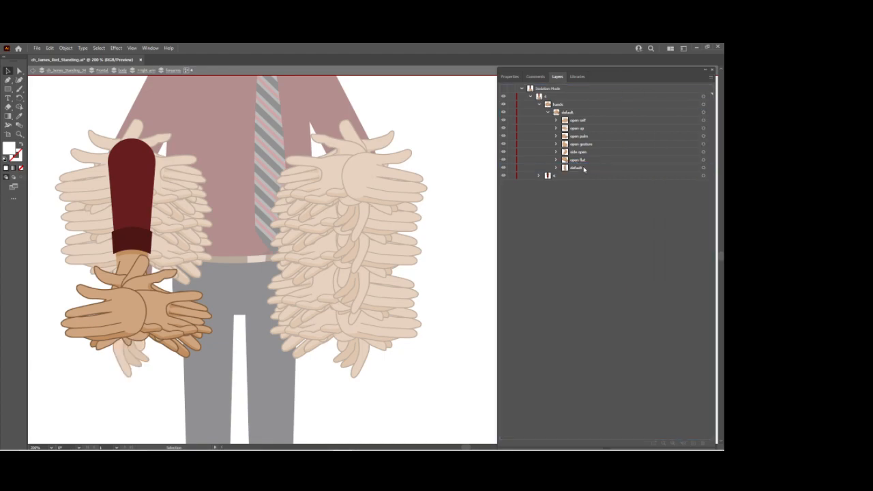
Hide every hand pose except default in right forearm 4, and shift the hand artwork slightly down at the wrist.
mouse_move(503, 168)
mouse_down()
mouse_move(506, 129)
mouse_move(503, 164)
mouse_up()
click(503, 168)
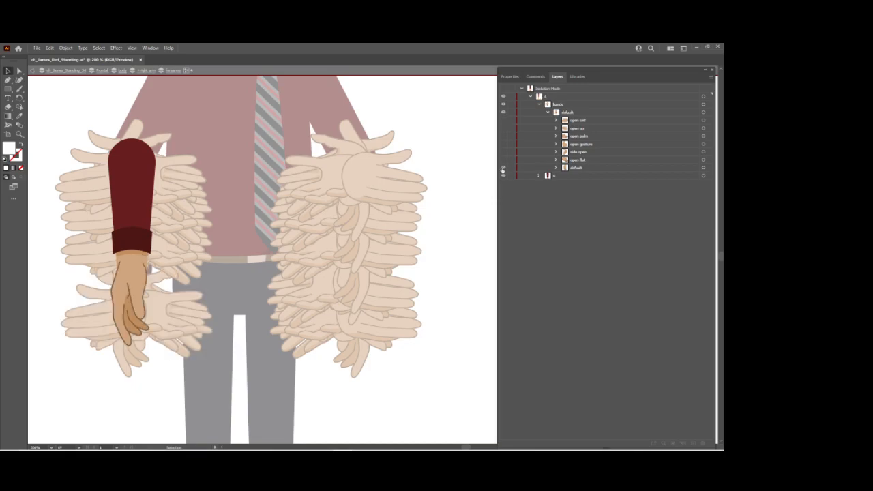
click(121, 291)
mouse_move(121, 292)
mouse_down()
mouse_move(124, 299)
mouse_move(128, 291)
mouse_up()
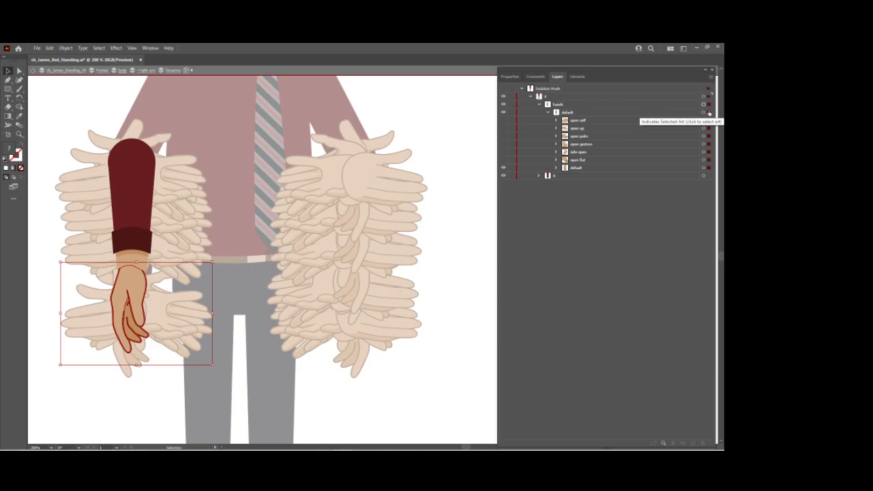
Show the poses open flat, side open, open gesture, open palm, open up and open self in right forearm 4.
click(504, 152)
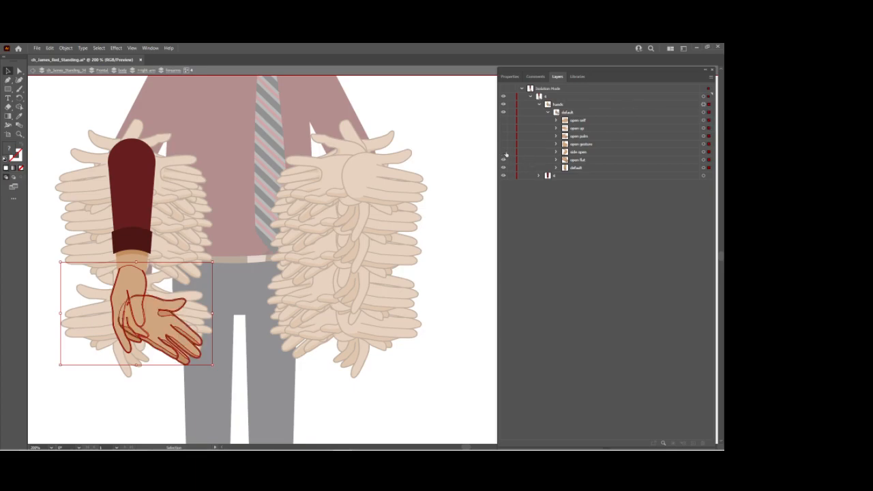
click(504, 145)
click(504, 138)
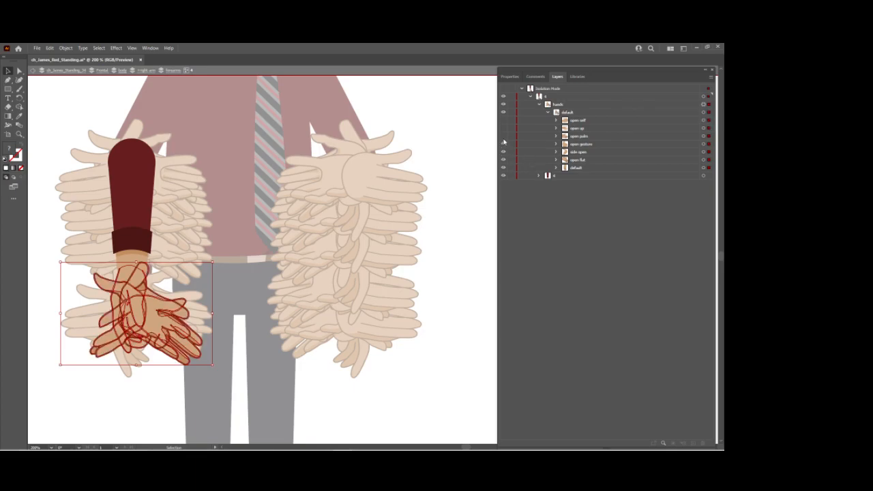
click(503, 136)
click(504, 128)
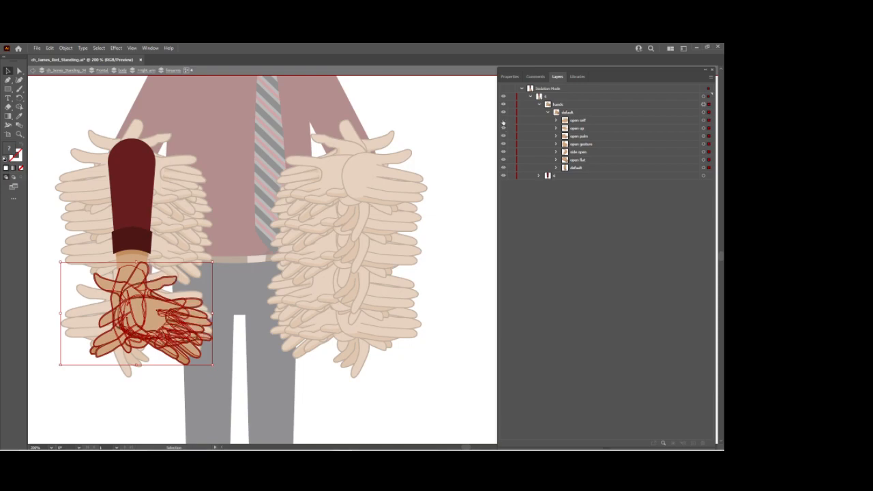
click(503, 120)
Hide all hand poses in right forearm 4 except open flat, keeping their parent default group shown.
click(503, 112)
drag(505, 150, 503, 169)
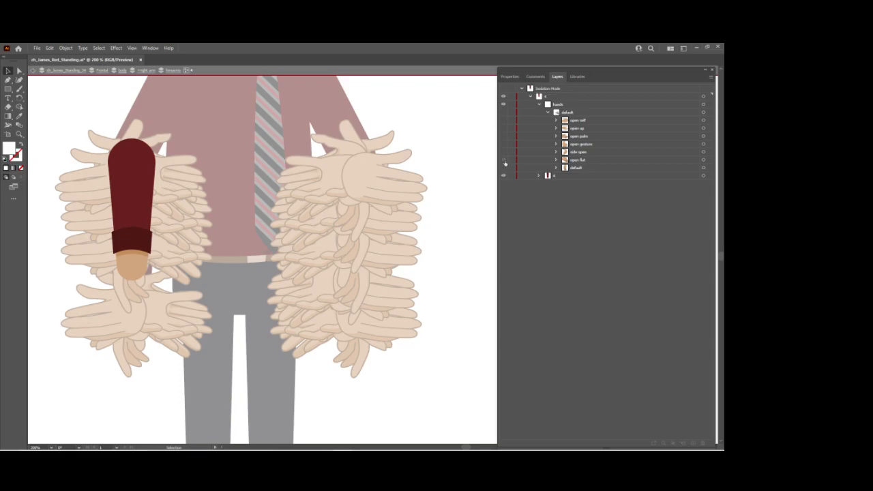
click(504, 112)
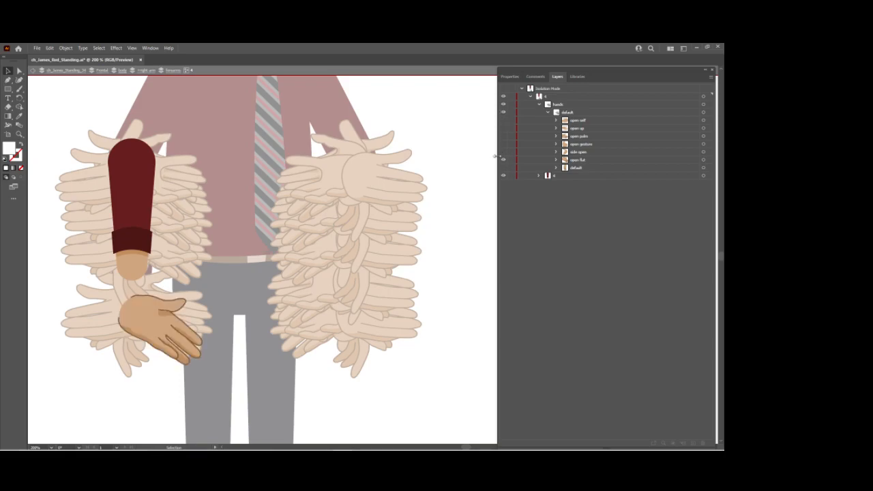
Move the hands artwork up onto right forearm 4's wrist, and show the side open, open gesture, open palm, open up and open self poses.
drag(139, 319, 147, 278)
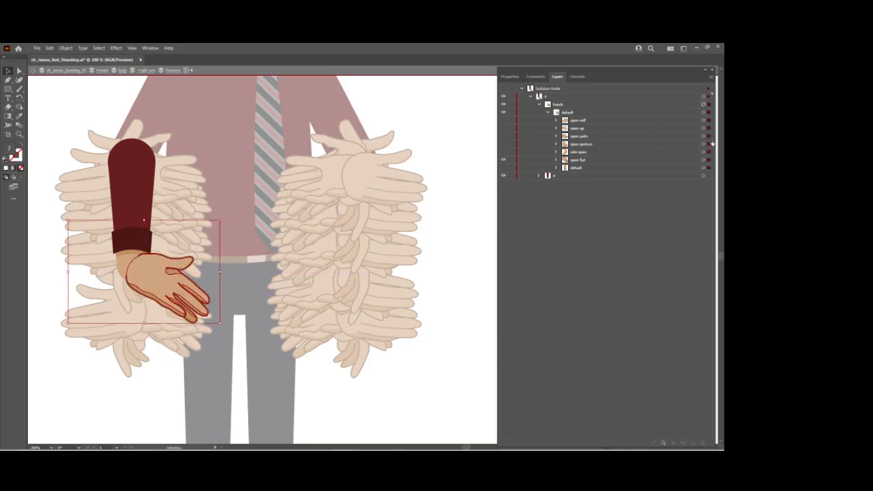
click(503, 151)
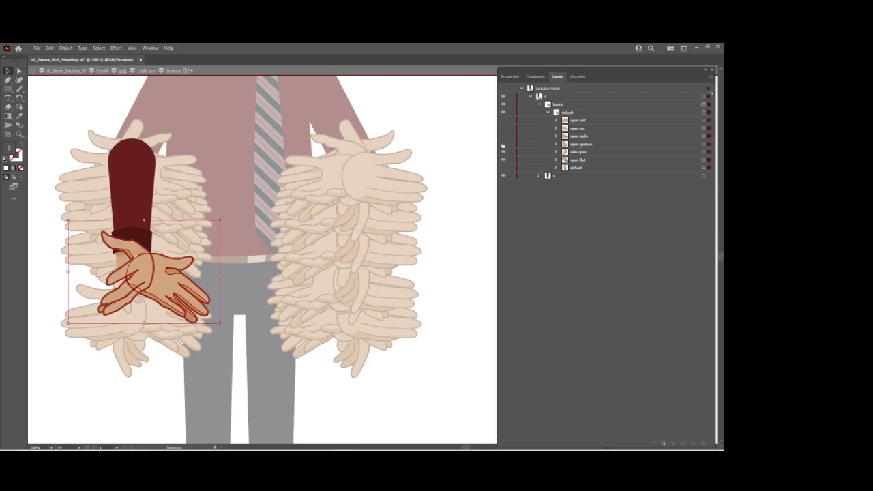
click(503, 144)
click(503, 135)
click(503, 128)
click(503, 120)
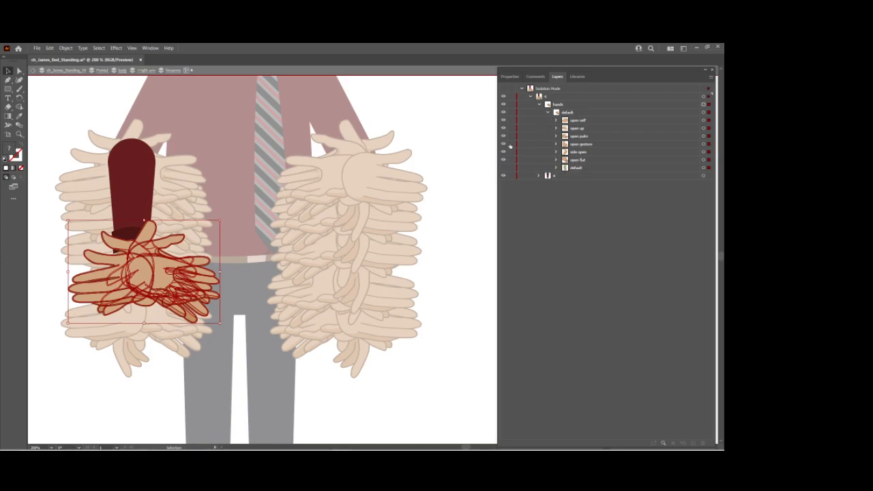
Show only right forearm 4's default pose, move it down onto the wrist, redisplay the other poses and leave isolation mode.
drag(504, 120, 503, 168)
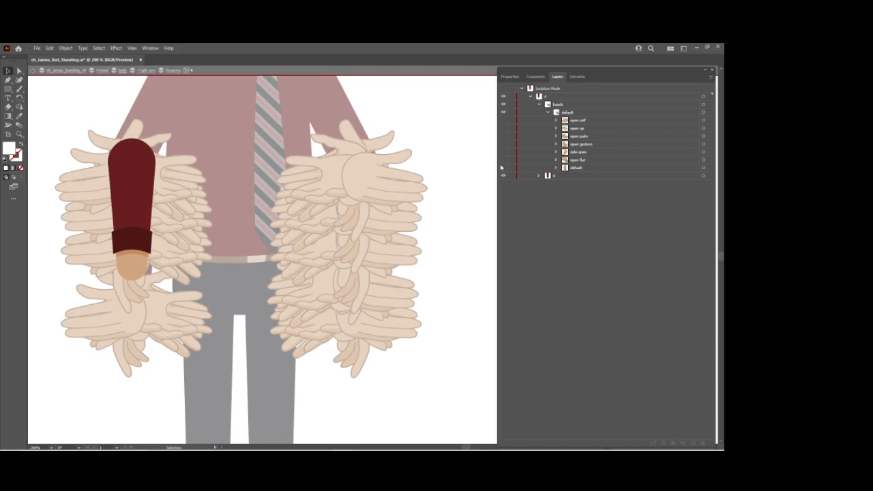
click(503, 167)
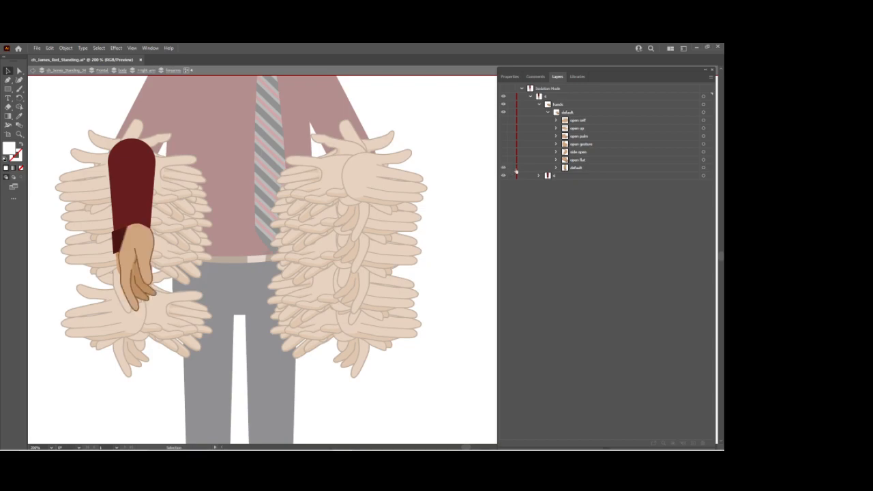
click(683, 169)
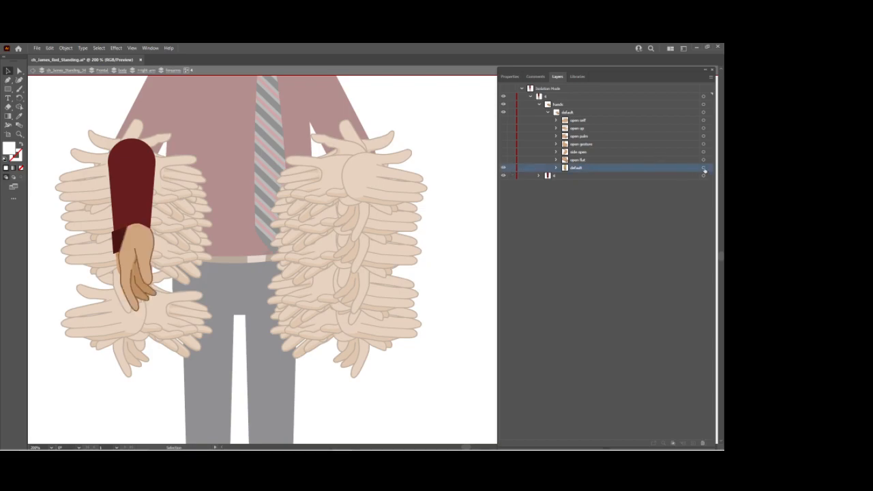
click(703, 169)
drag(139, 242, 133, 281)
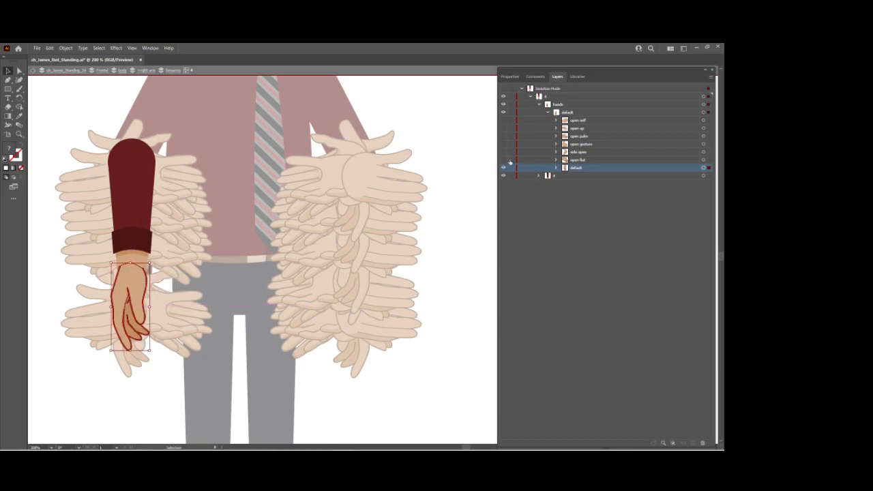
drag(503, 160, 503, 120)
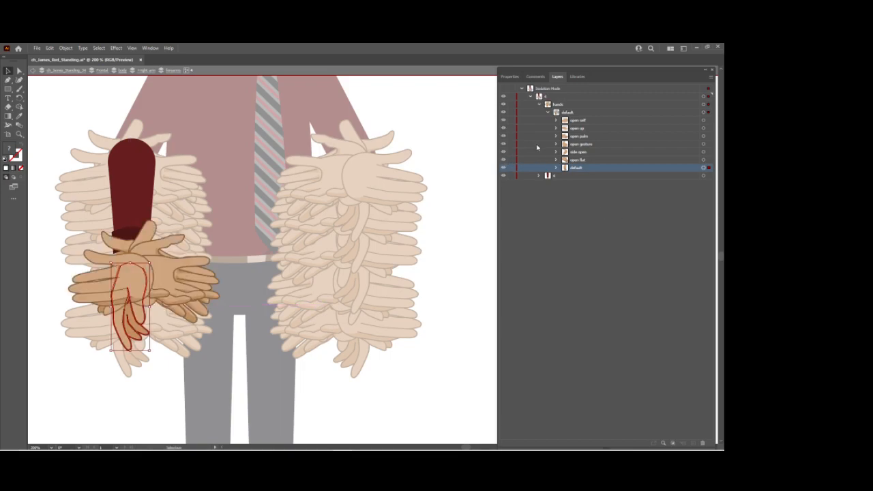
key(Escape)
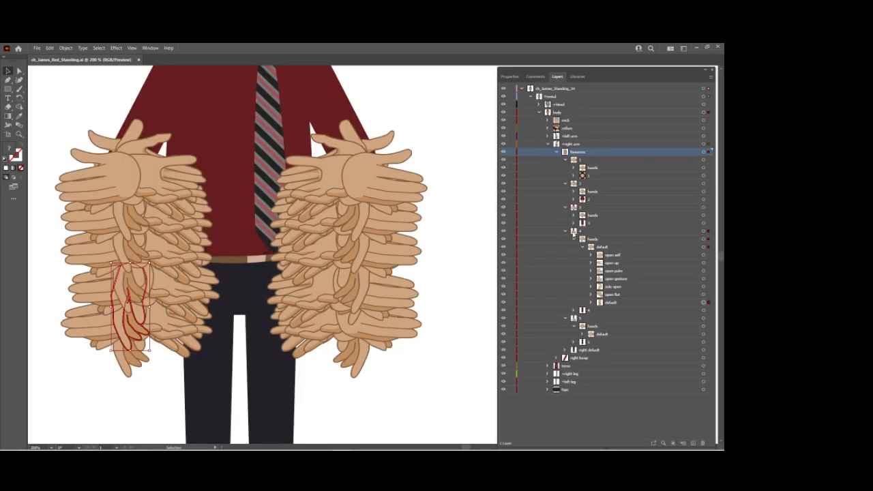
Move the poses open self through open flat out of forearm 4's nested default group directly into its hands group.
click(583, 247)
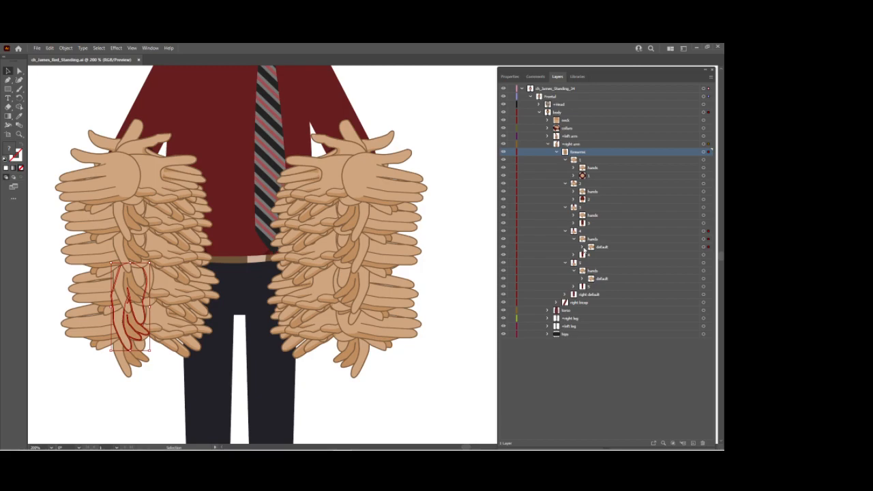
click(582, 247)
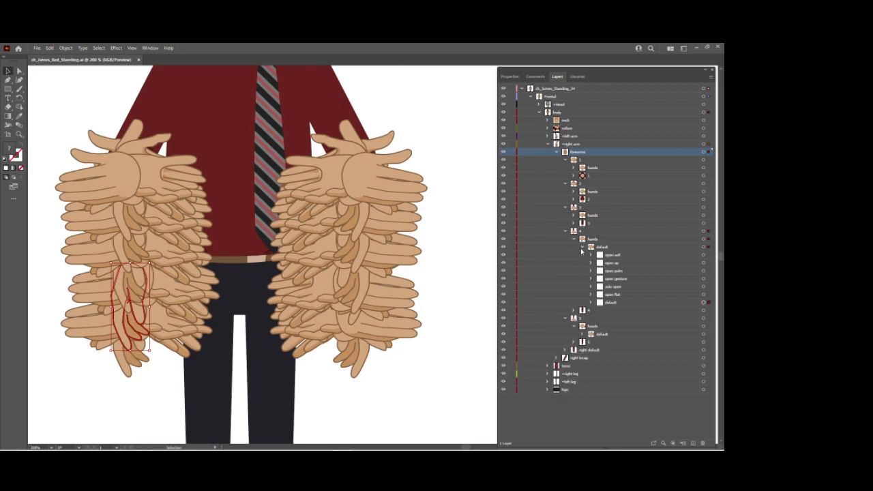
click(612, 255)
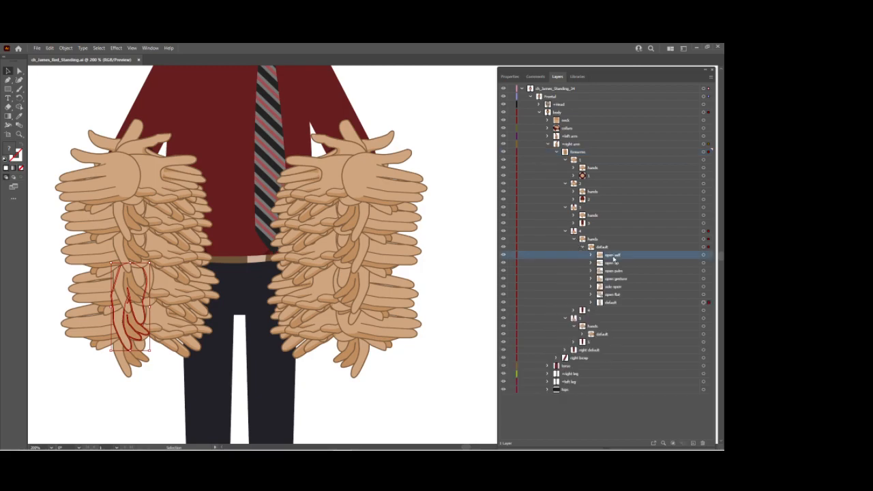
shift+click(614, 295)
drag(602, 251, 601, 243)
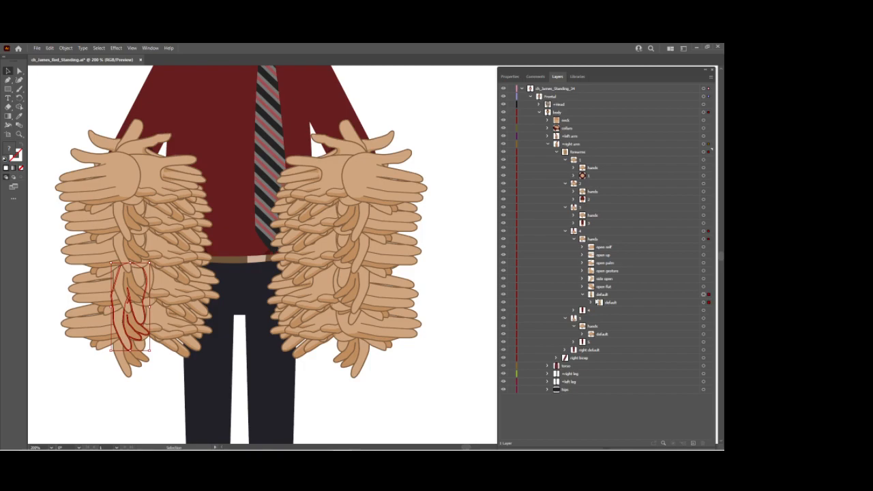
Collapse the hands groups of forearms 4 and 5, all five numbered forearm groups and the right arm layer.
click(581, 296)
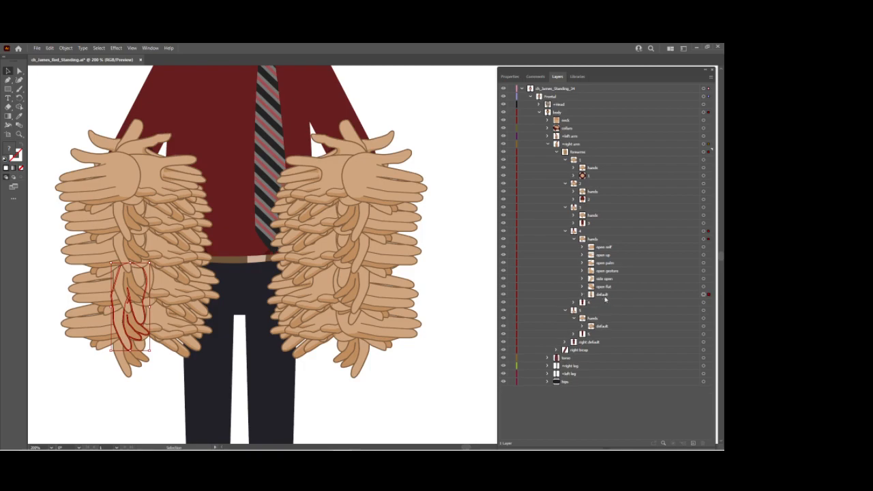
click(574, 239)
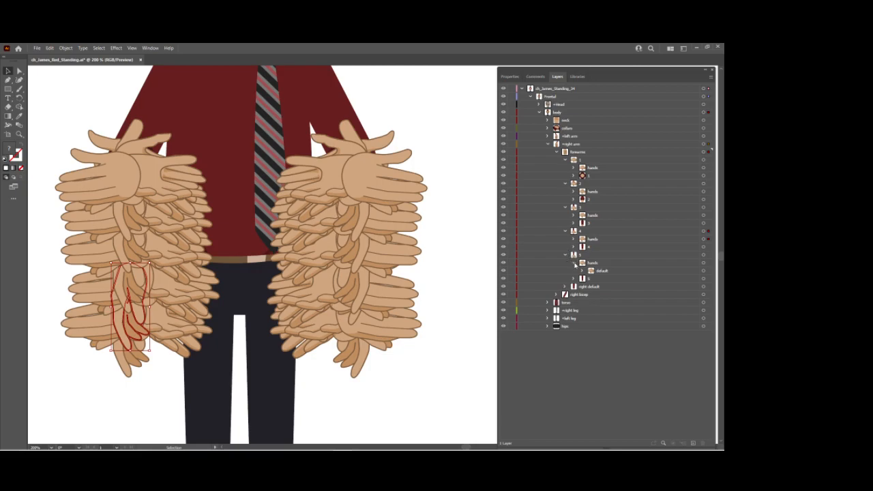
click(574, 263)
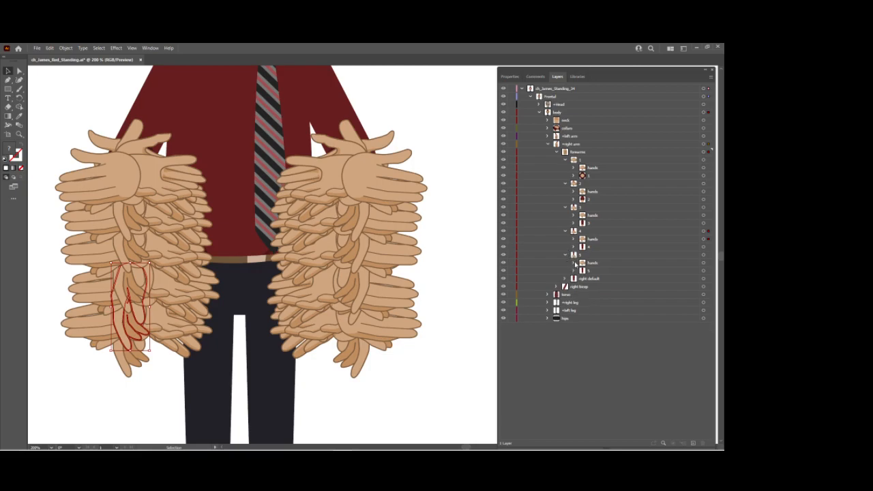
click(565, 160)
click(565, 168)
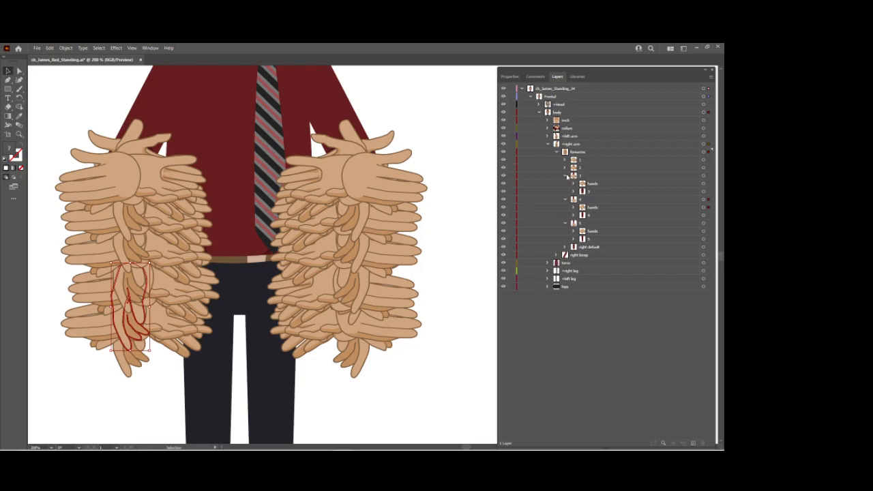
click(565, 175)
click(565, 183)
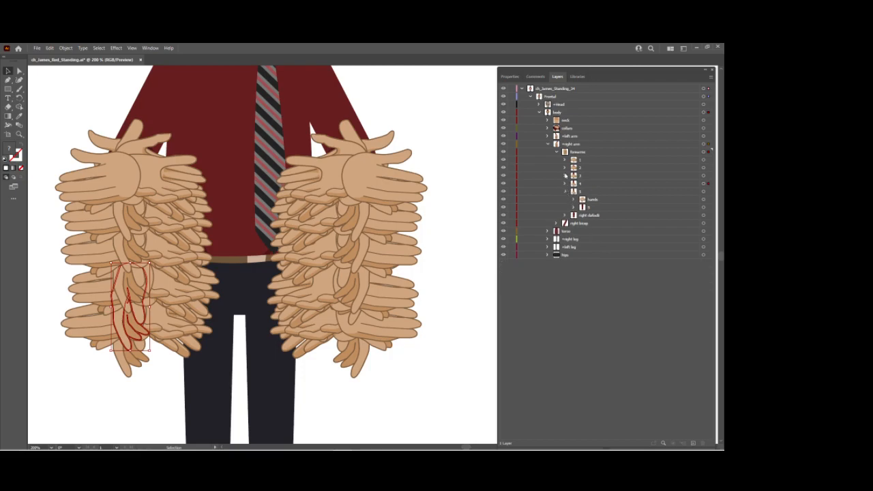
click(565, 191)
click(548, 144)
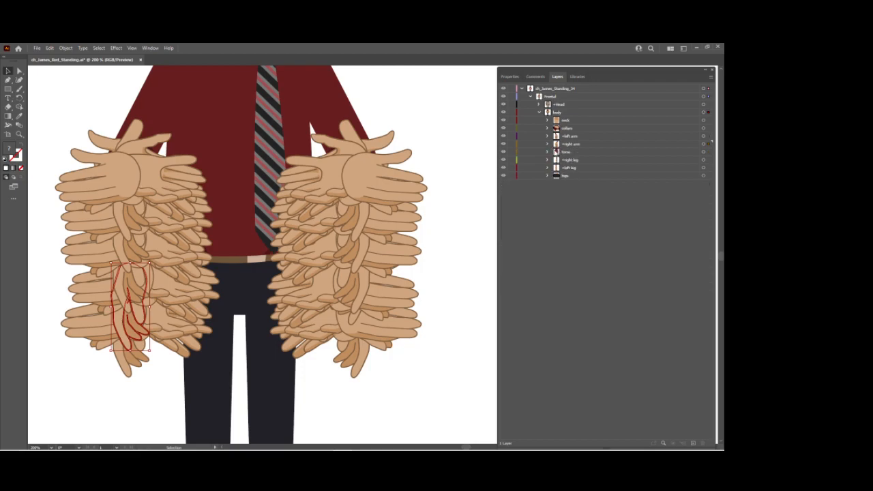
Rename the torso's two unnamed groups as tie and shirt, and save the file.
drag(395, 109, 399, 241)
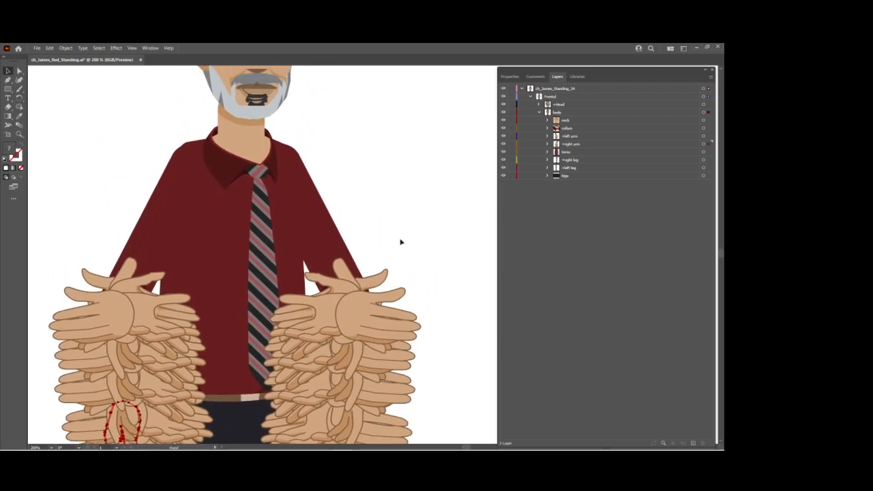
click(547, 152)
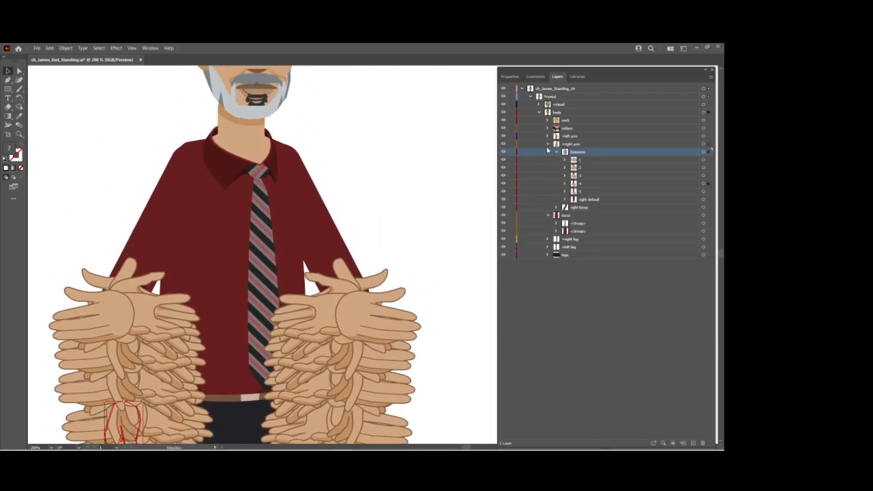
click(547, 144)
double_click(579, 159)
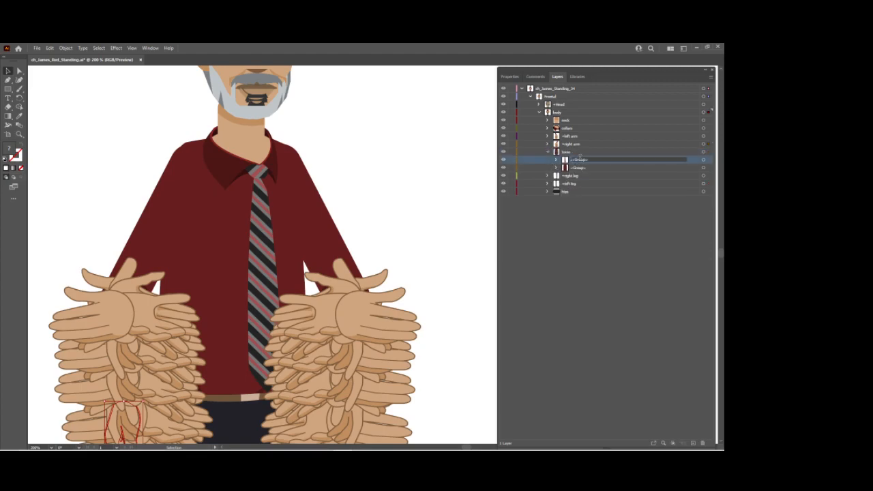
text(fo)
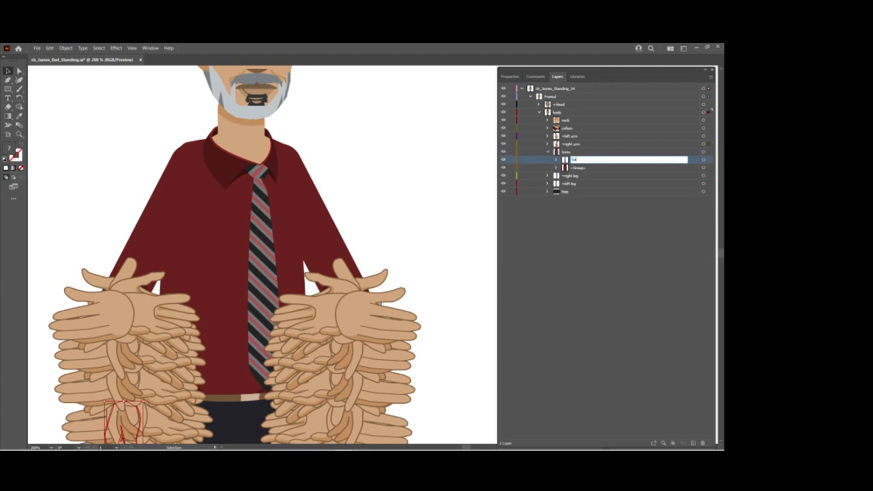
double_click(591, 169)
text(shirt)
key(Return)
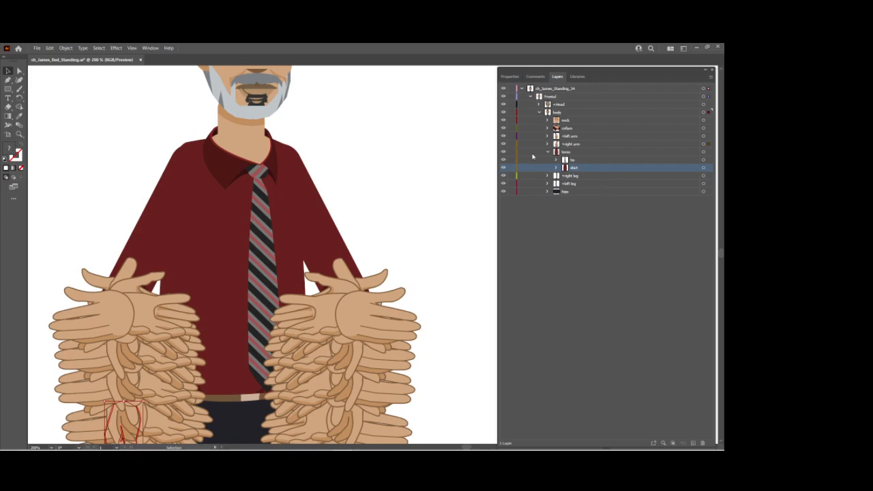
scroll(342, 121, up, 5)
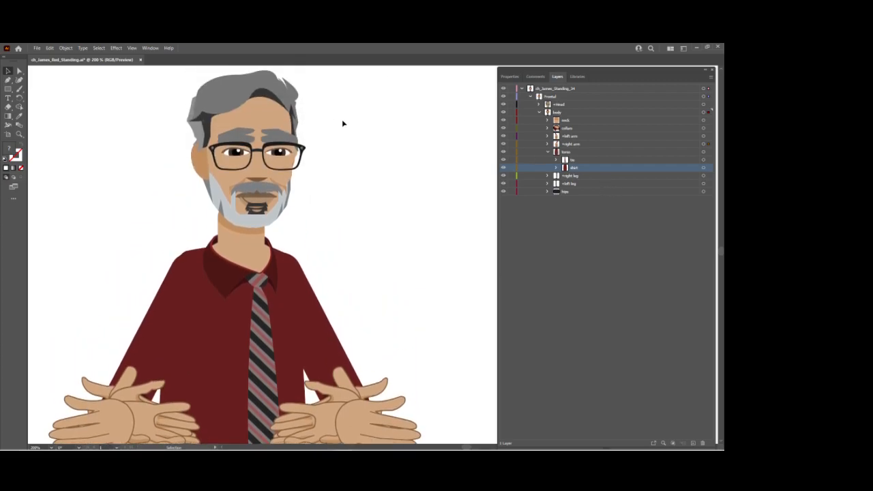
key(ctrl+z)
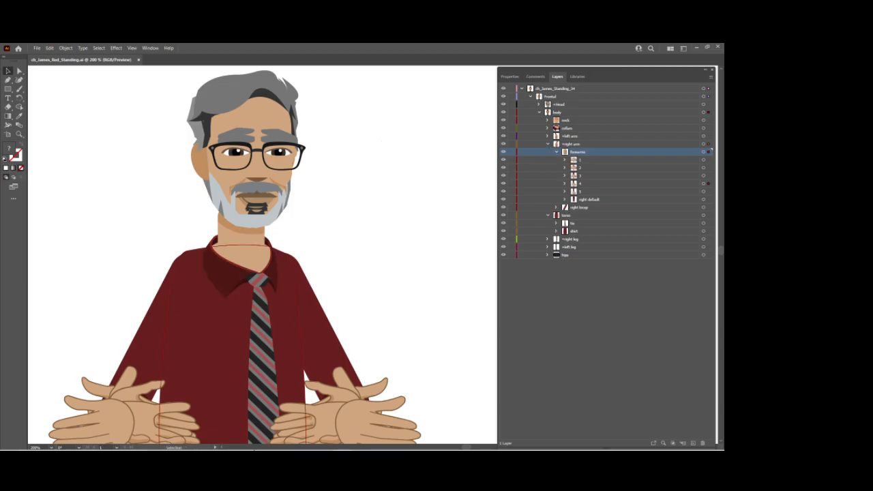
Switch to Adobe Character Animator and import ch_James_Red_Standing from the DLF Feedback folder in Documents.
mouse_move(304, 443)
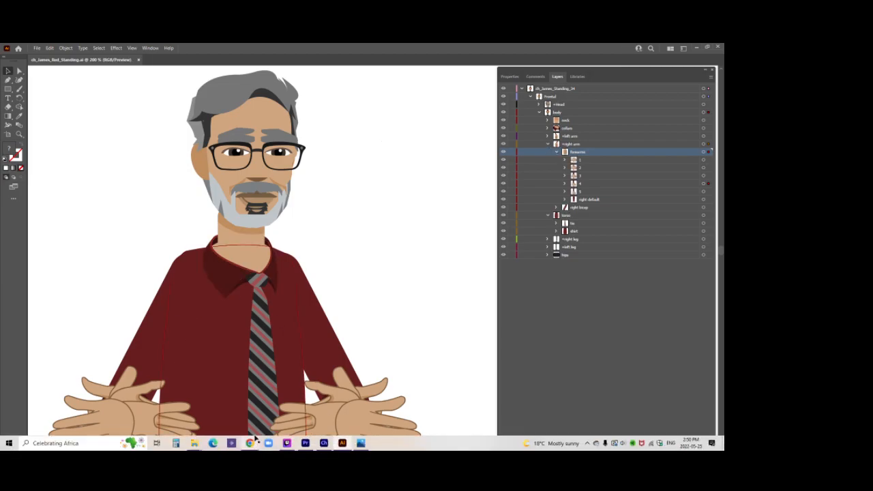
click(323, 444)
click(5, 55)
click(25, 174)
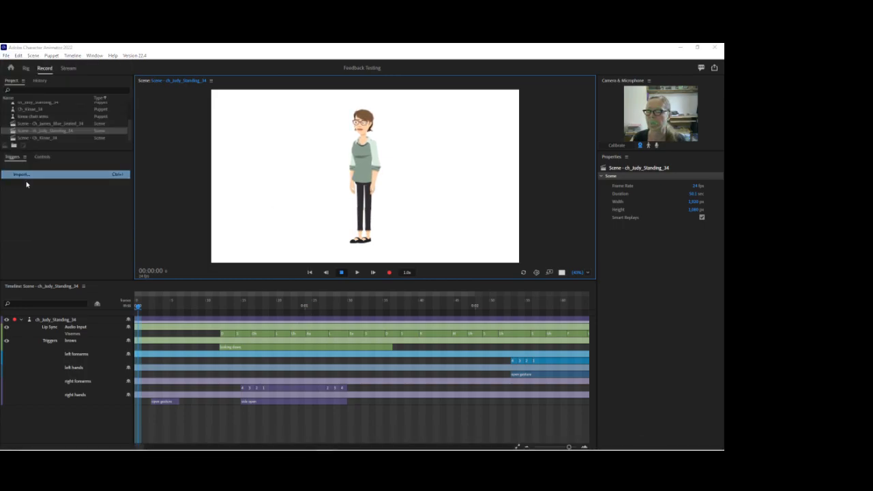
scroll(59, 191, up, 2)
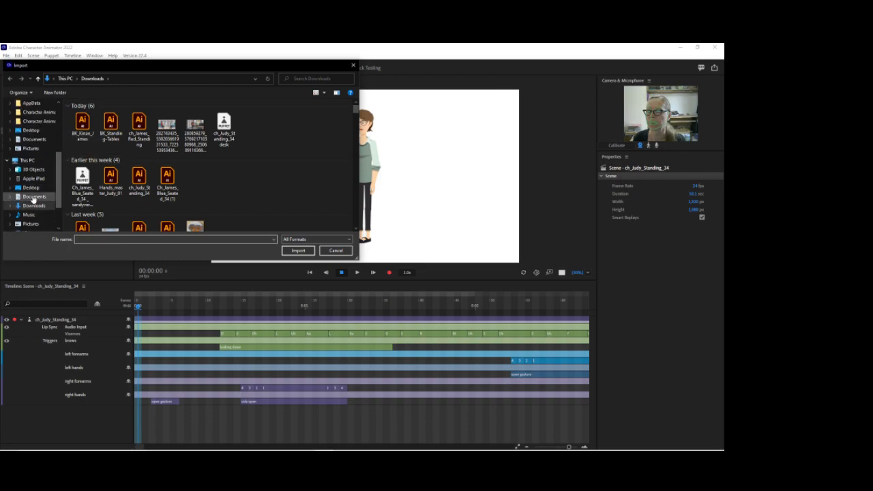
click(34, 197)
scroll(104, 187, down, 5)
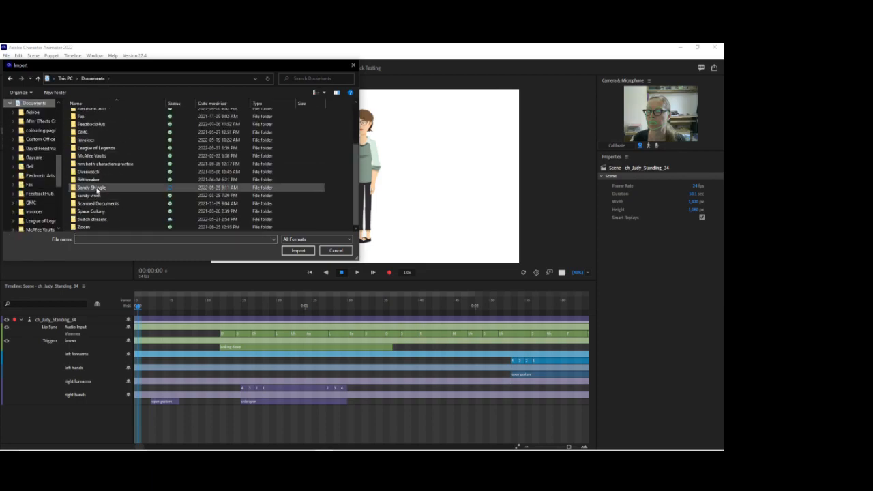
double_click(92, 188)
double_click(103, 163)
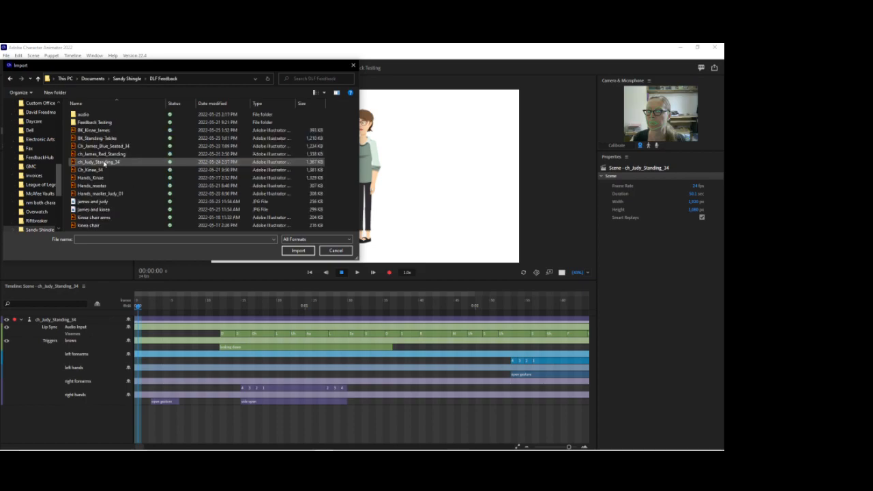
click(124, 154)
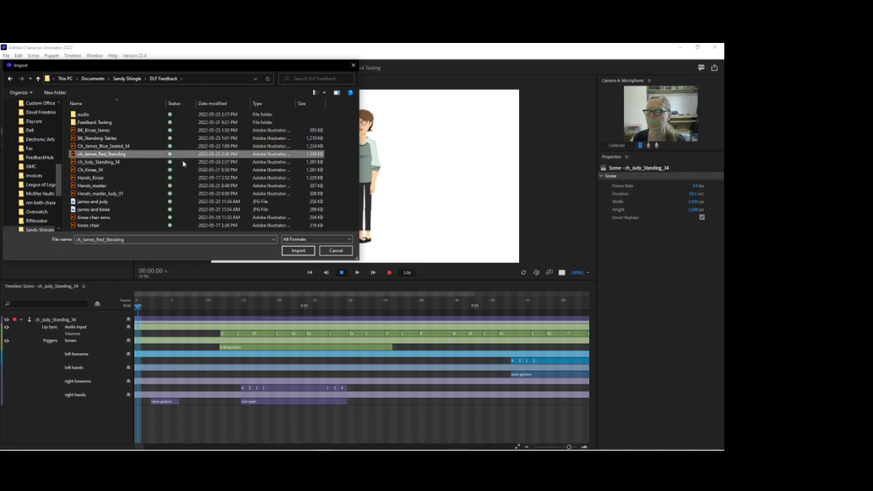
click(292, 251)
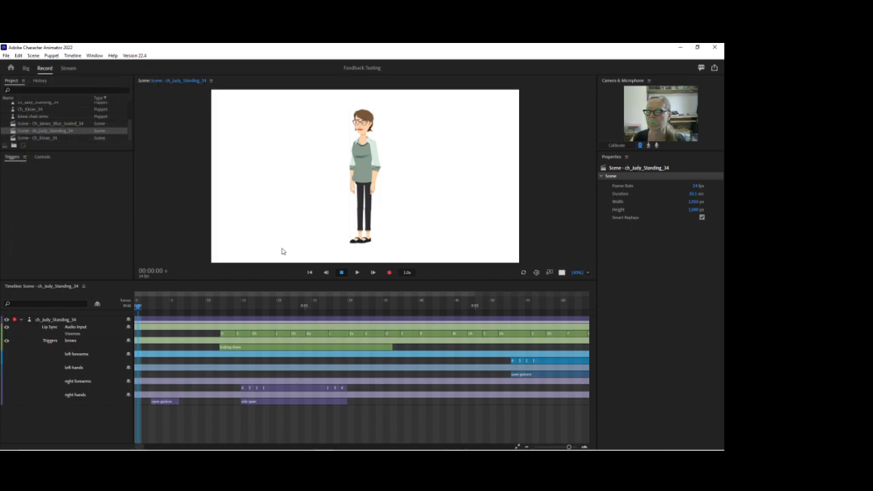
Finish importing the ch_James_Red_Standing artwork and open its puppet for rigging.
double_click(70, 123)
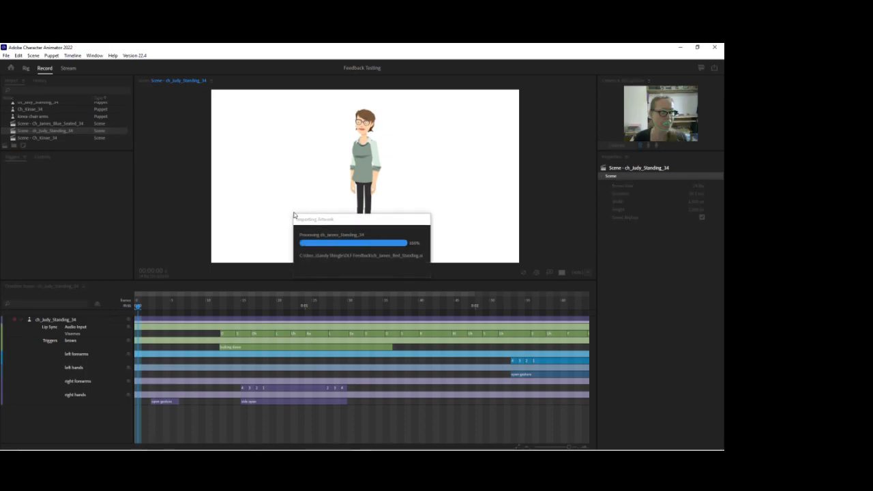
click(27, 68)
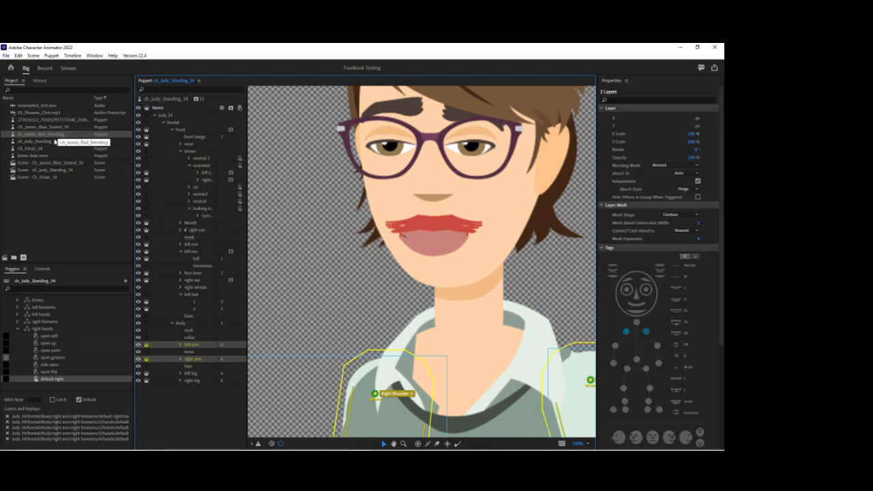
click(57, 135)
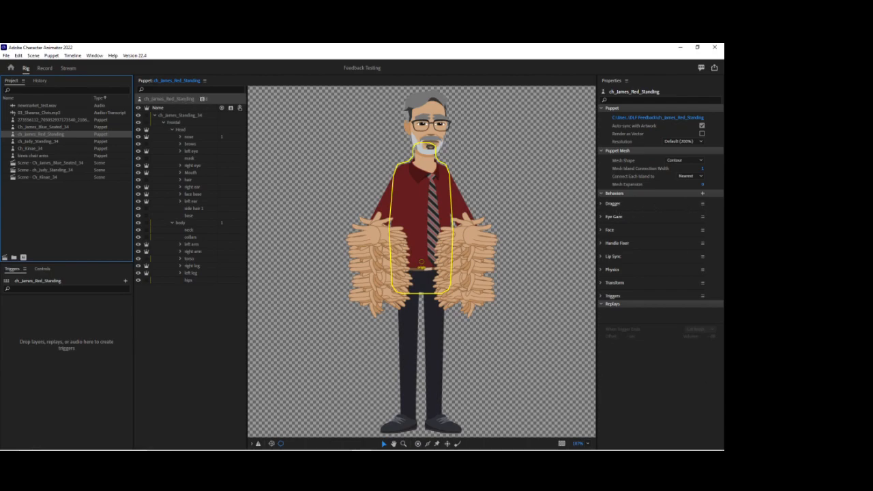
click(361, 451)
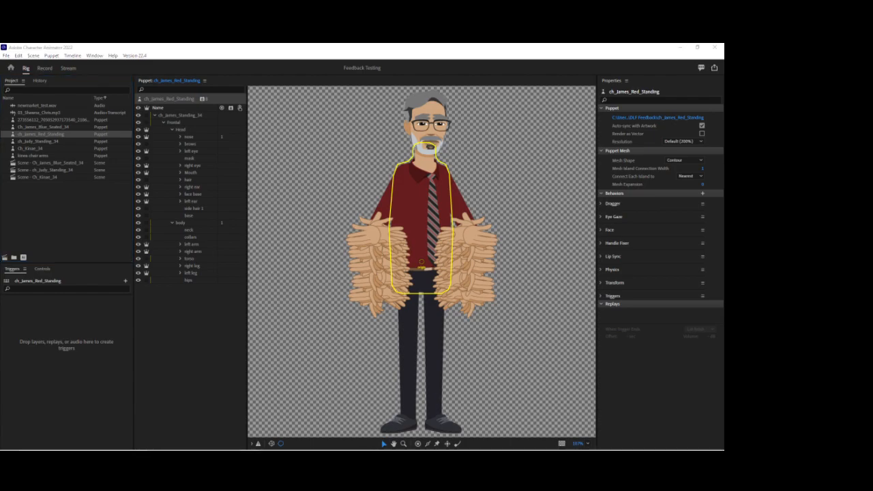
key(alt+Tab)
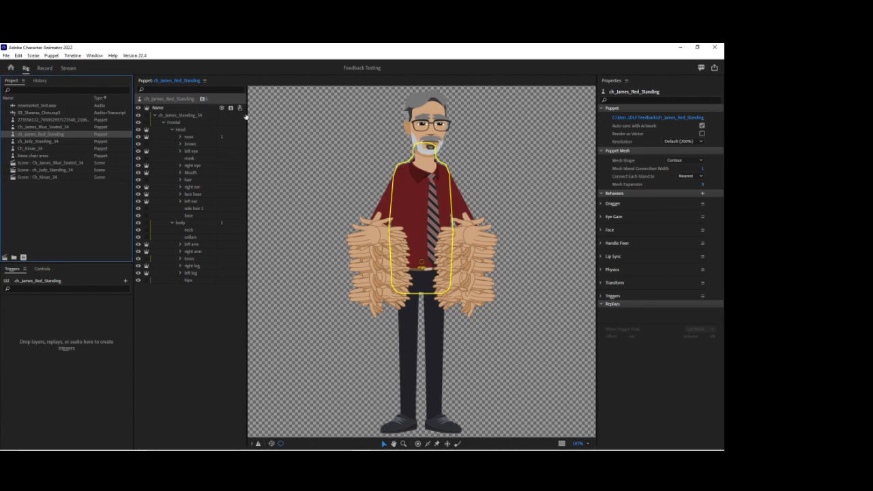
Rename the puppet's Dragger behavior as right hand.
click(702, 205)
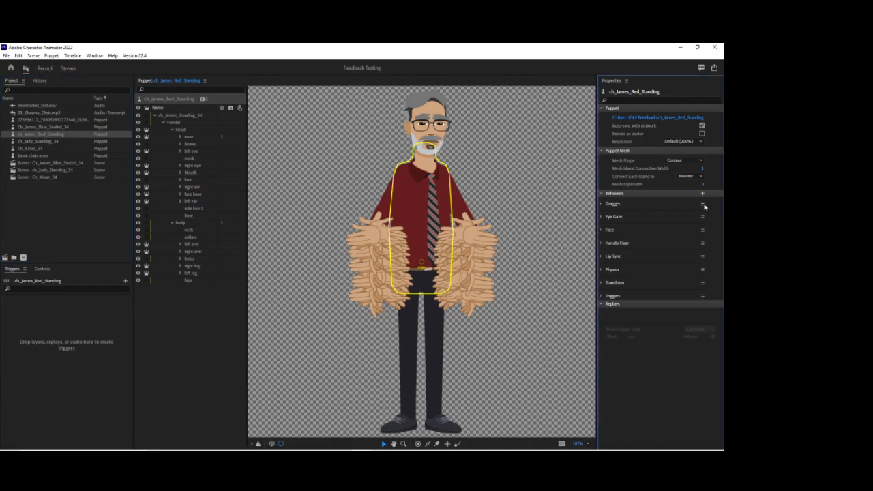
click(690, 223)
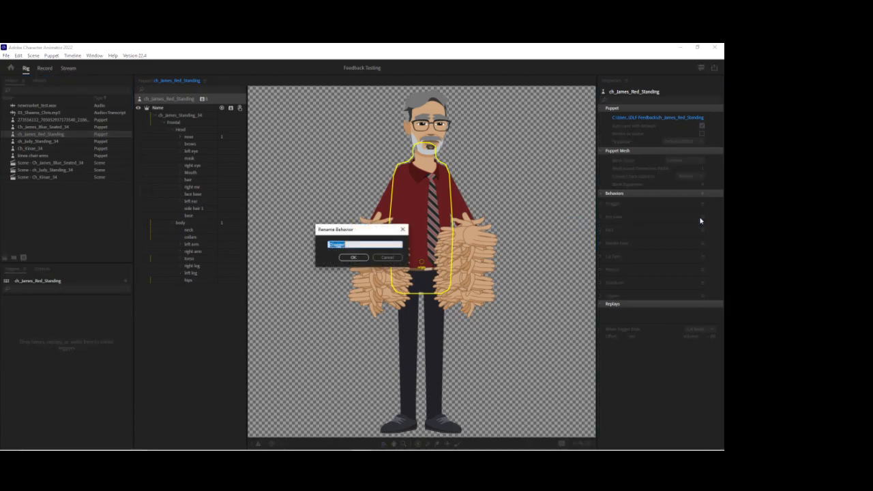
text(right hand)
key(Return)
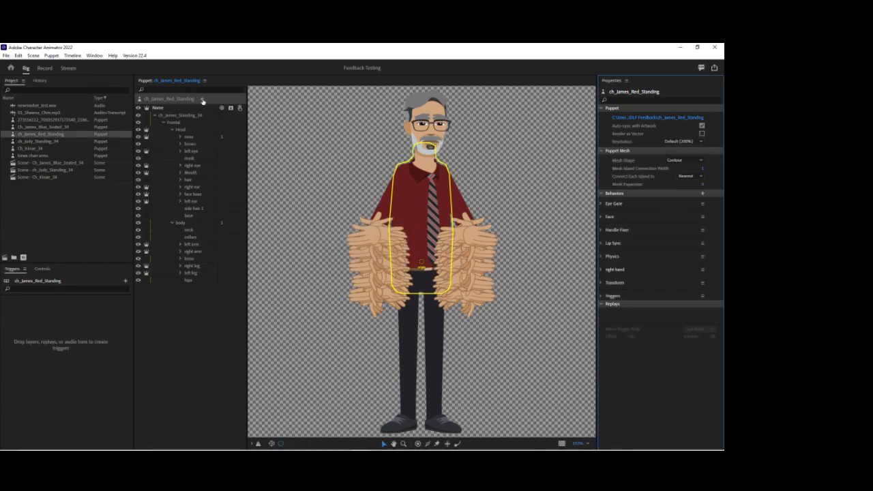
Add another Dragger behavior to the whole puppet and rename it as rLeft hand.
click(203, 101)
click(222, 133)
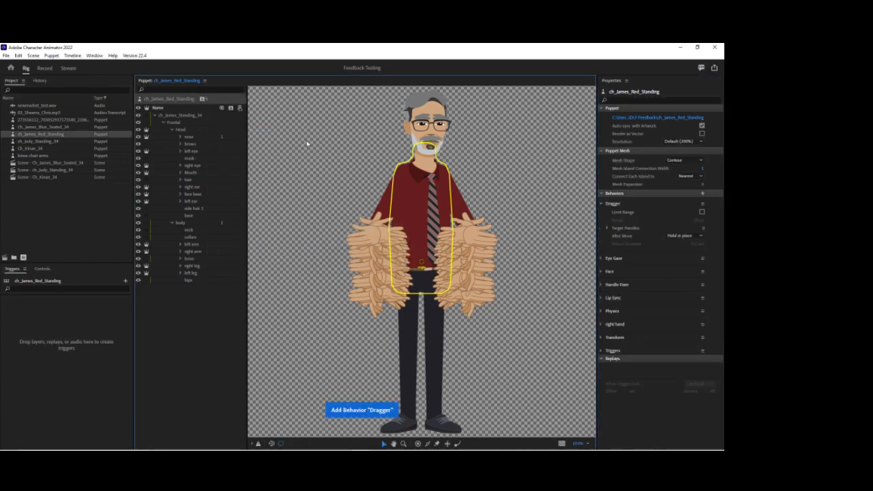
click(702, 203)
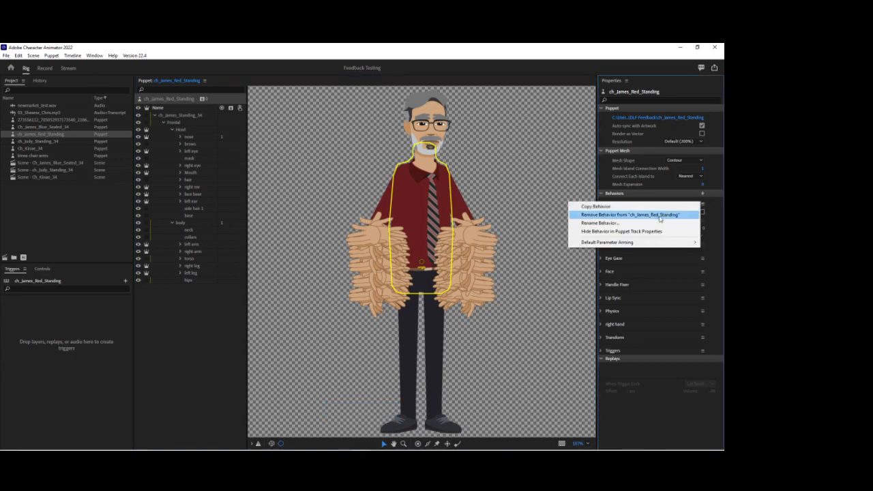
click(654, 223)
key(BackSpace)
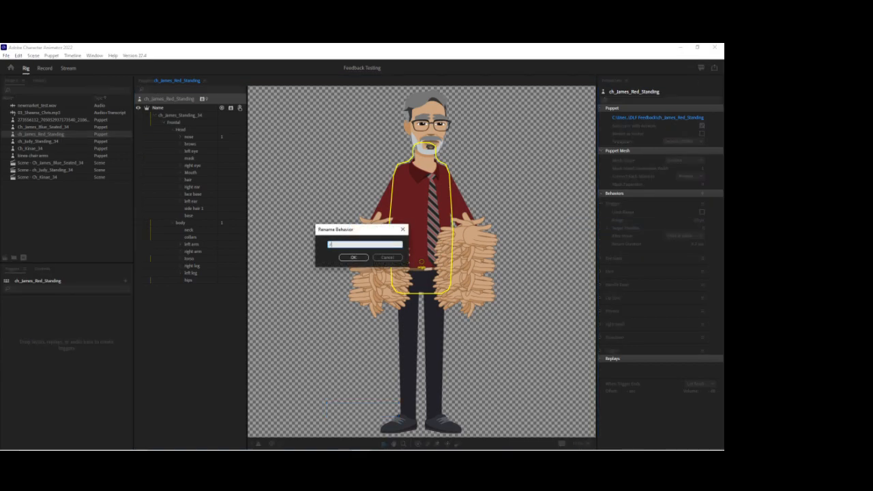
text(dLeft han)
key(Return)
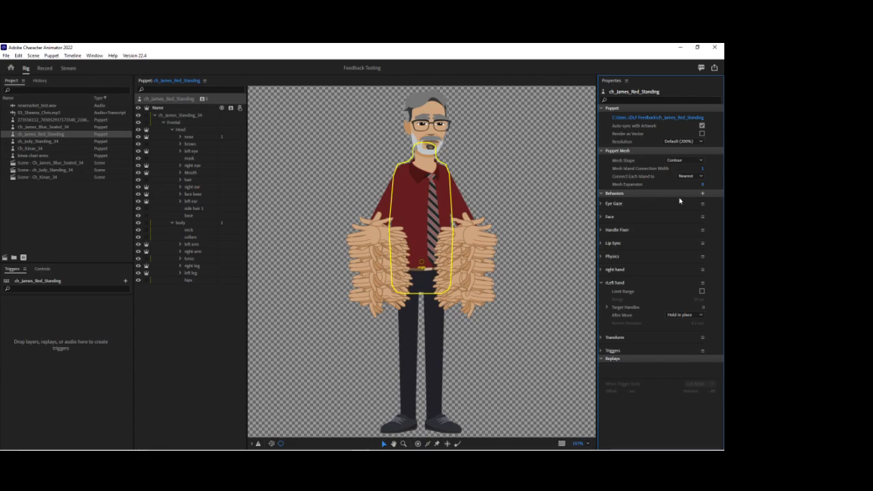
Add the Limb IK and Auto Blink behaviors to the whole puppet.
click(202, 98)
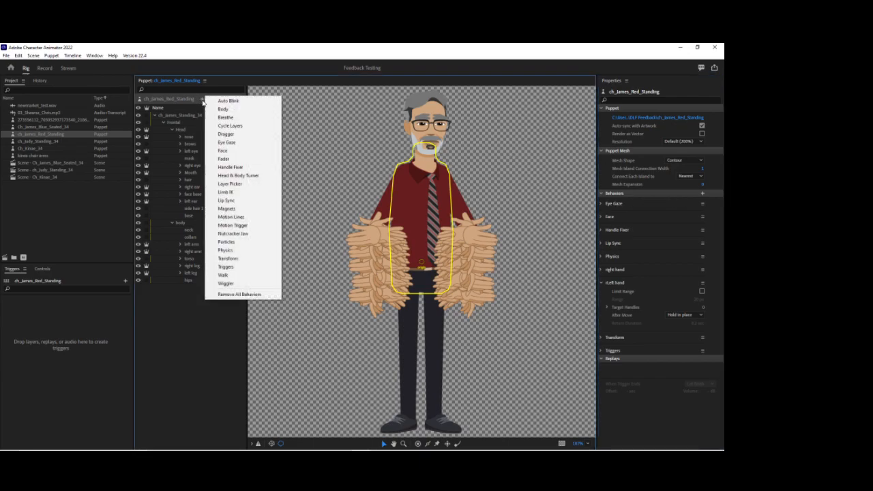
click(218, 193)
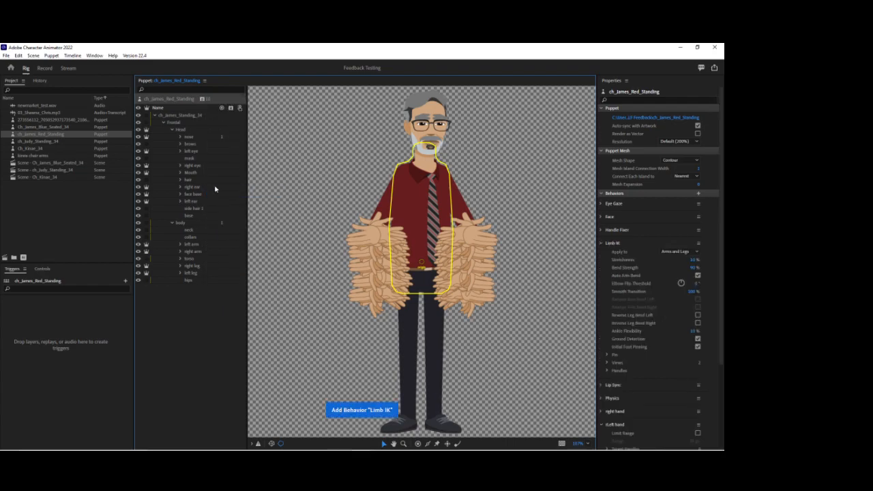
click(202, 99)
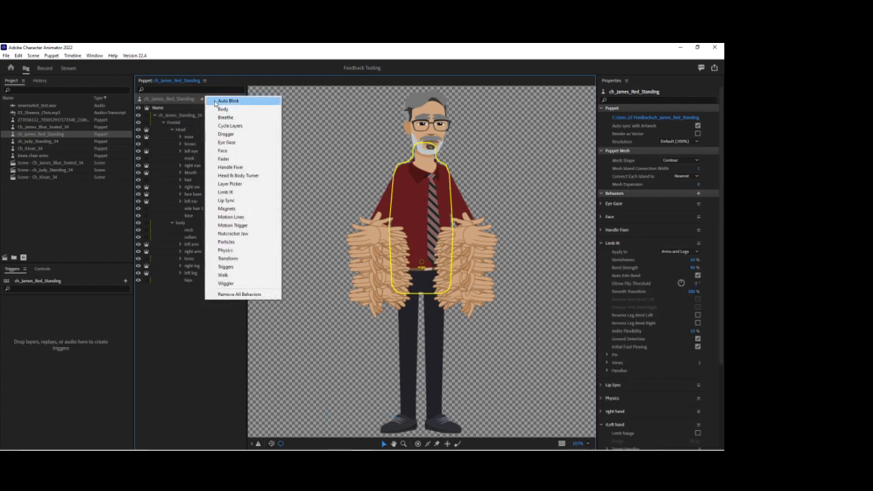
click(216, 101)
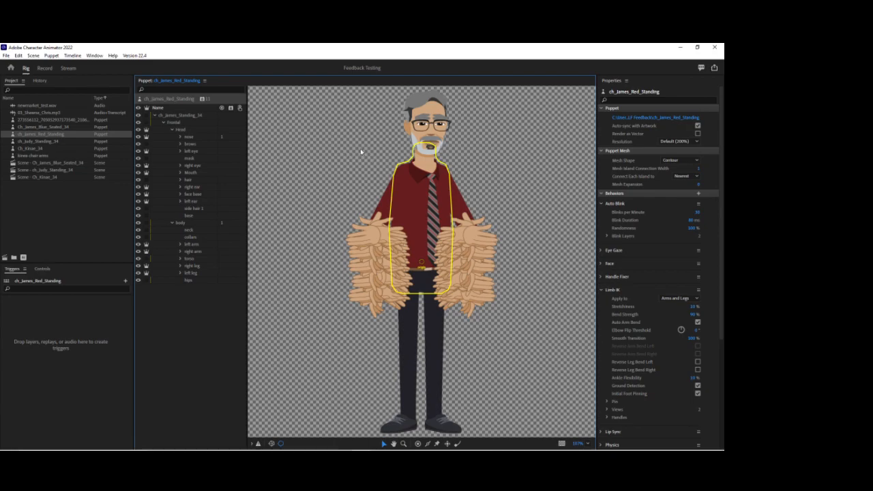
Create a trigger swap set from the head's brows group, and give its surprised trigger a shortcut key and latching.
click(173, 129)
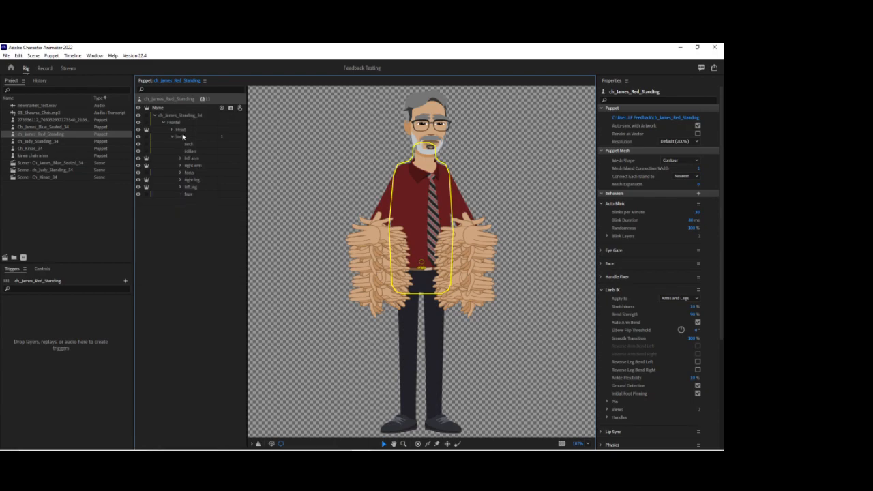
click(172, 138)
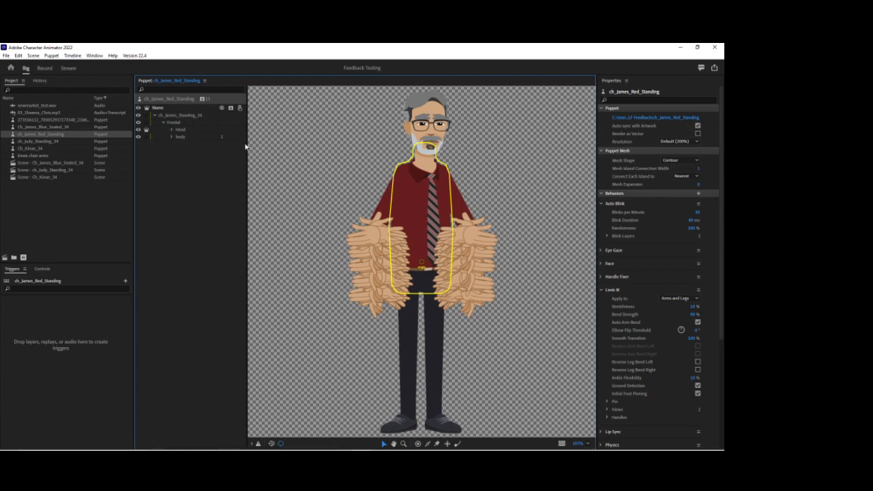
click(172, 131)
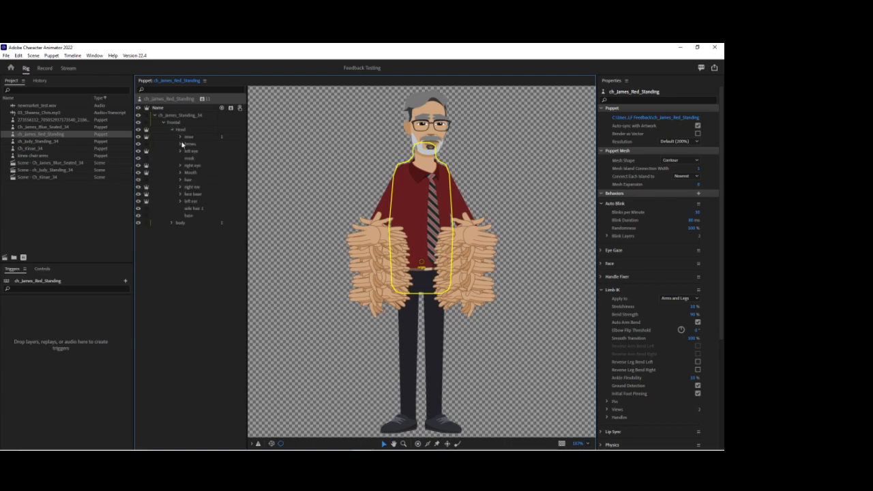
click(180, 145)
click(180, 144)
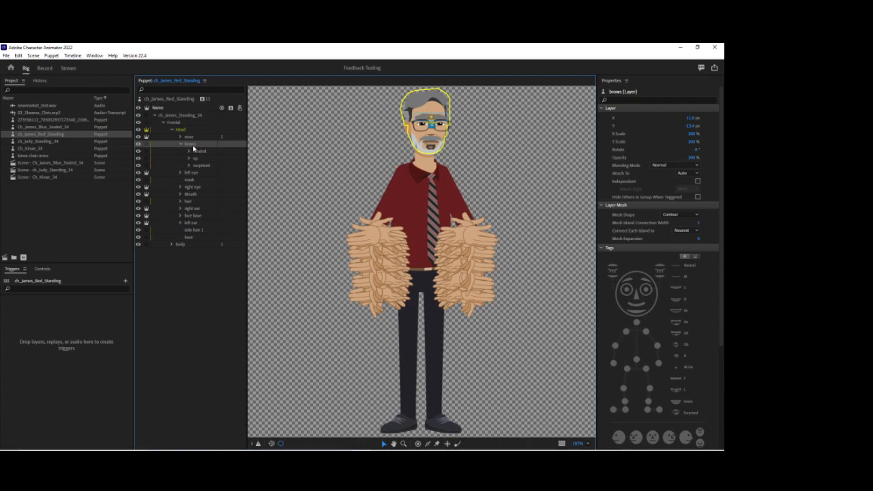
drag(193, 148, 112, 426)
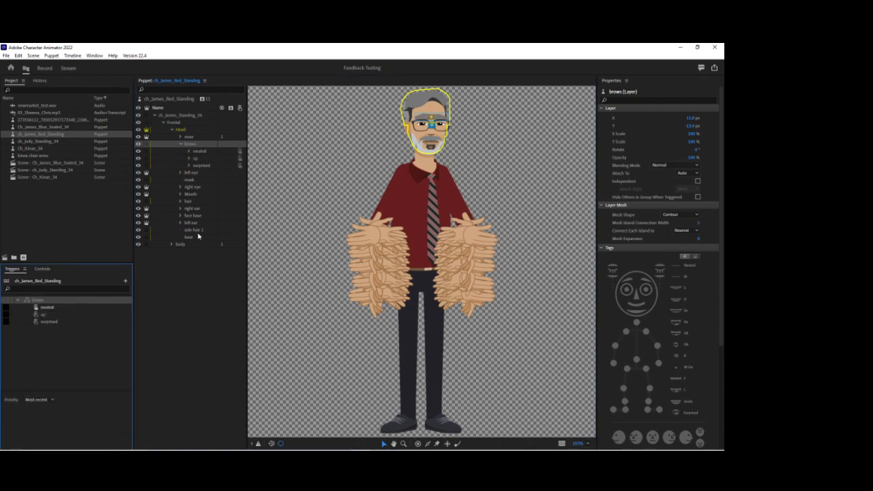
click(7, 322)
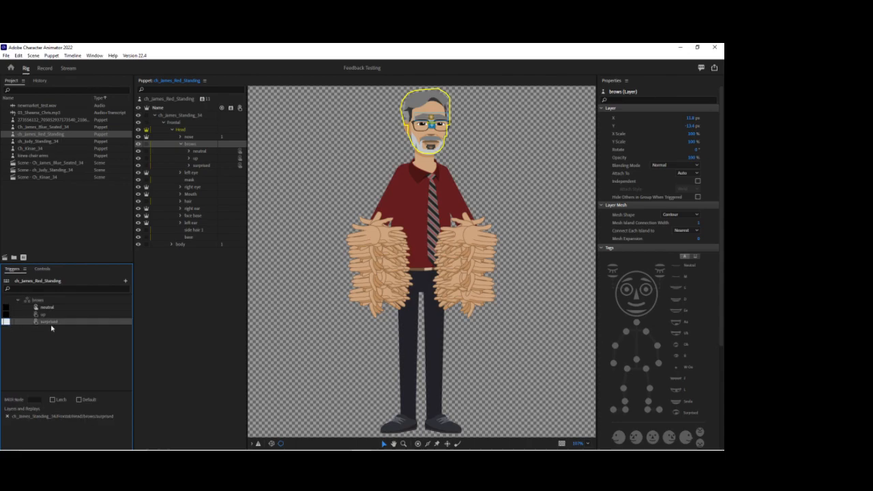
click(52, 401)
Add the Cycle Layers behavior to both the right eyebrow and left eyebrow groups of the surprised brows.
click(189, 166)
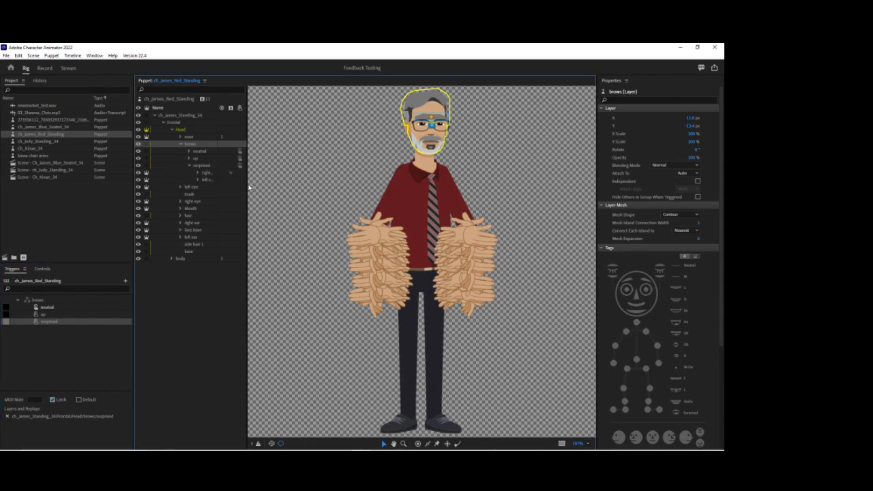
drag(245, 185, 290, 186)
click(198, 173)
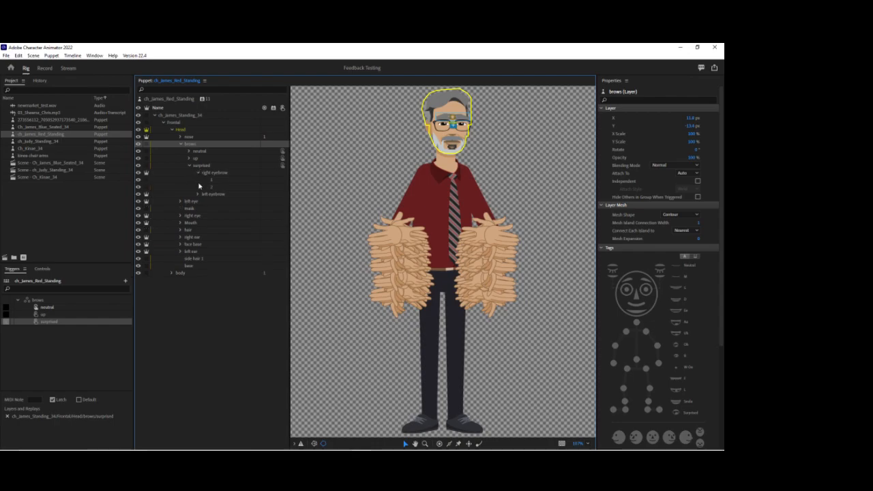
click(197, 174)
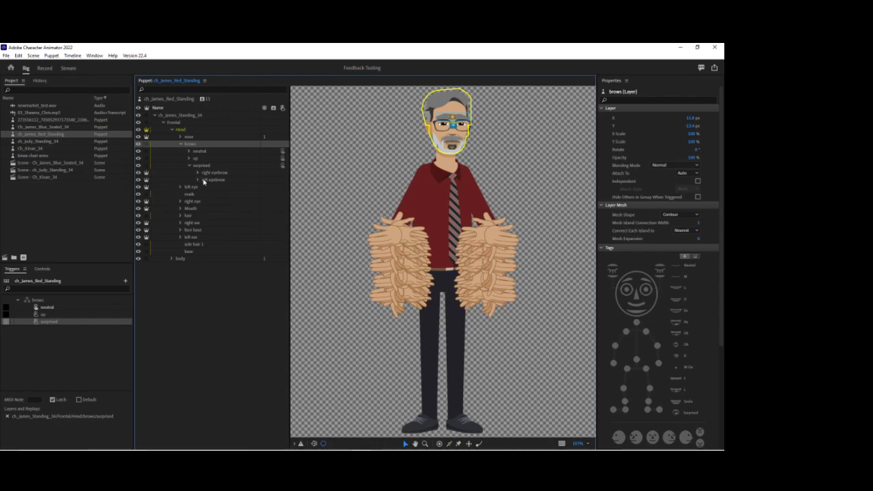
click(219, 173)
shift+click(215, 180)
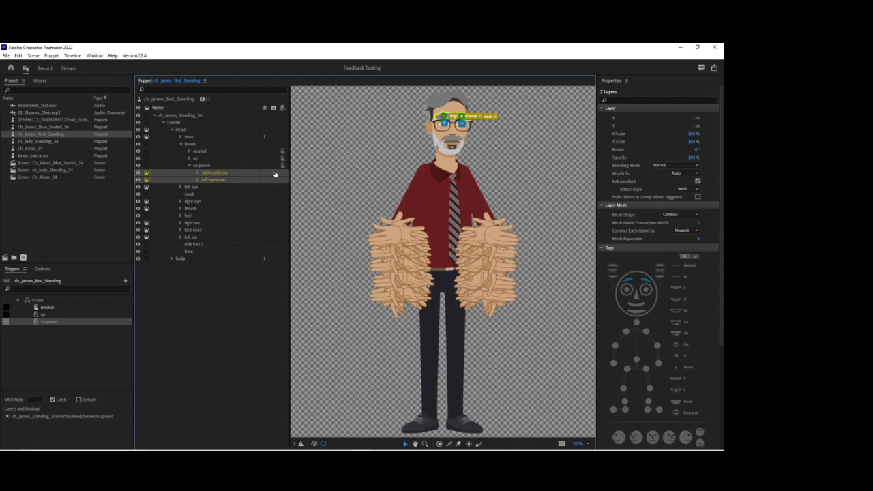
click(274, 175)
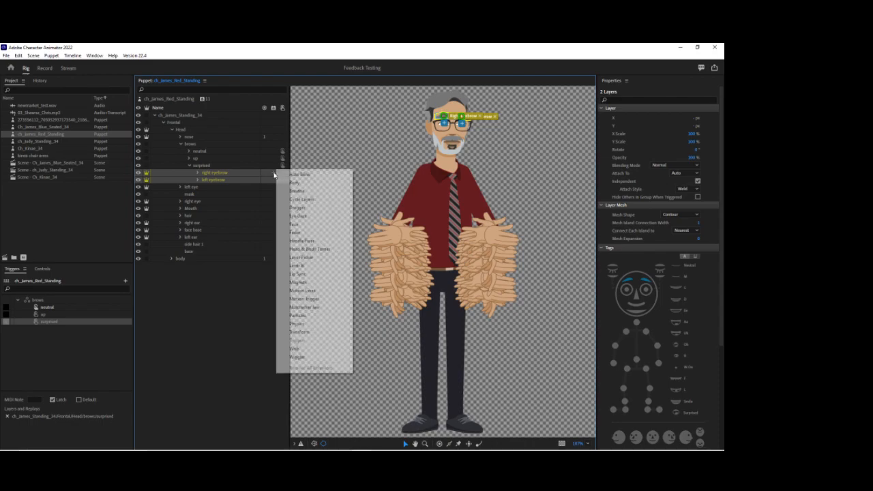
click(301, 199)
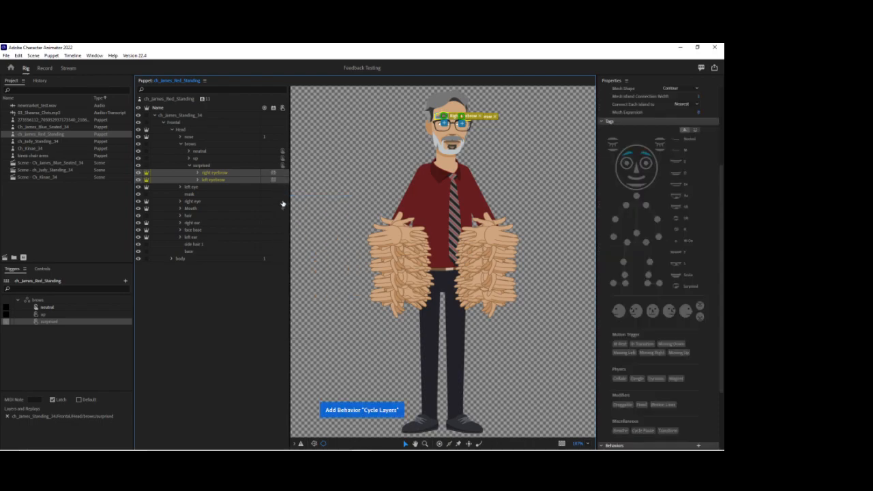
Set the eyebrows' Cycle Layers to advance every 2 frames with Forward and Reverse and Hold on Last Layer enabled, and save the project.
click(692, 389)
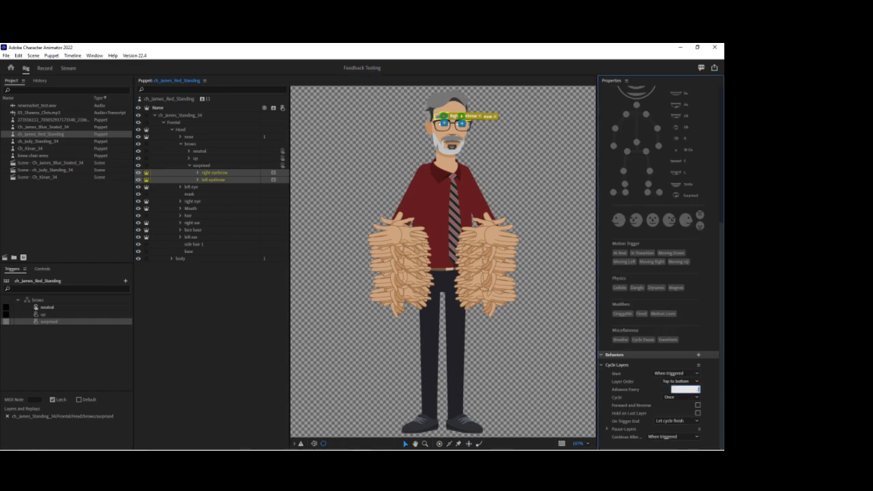
click(698, 406)
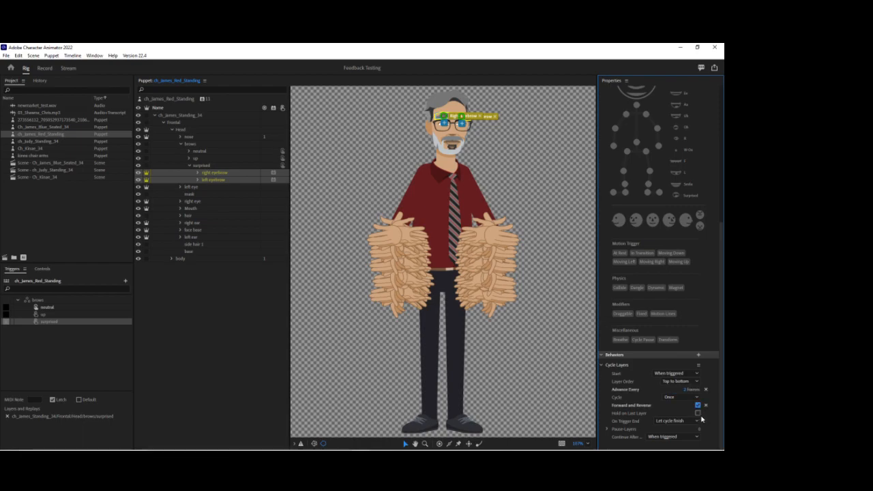
click(698, 413)
key(ctrl+s)
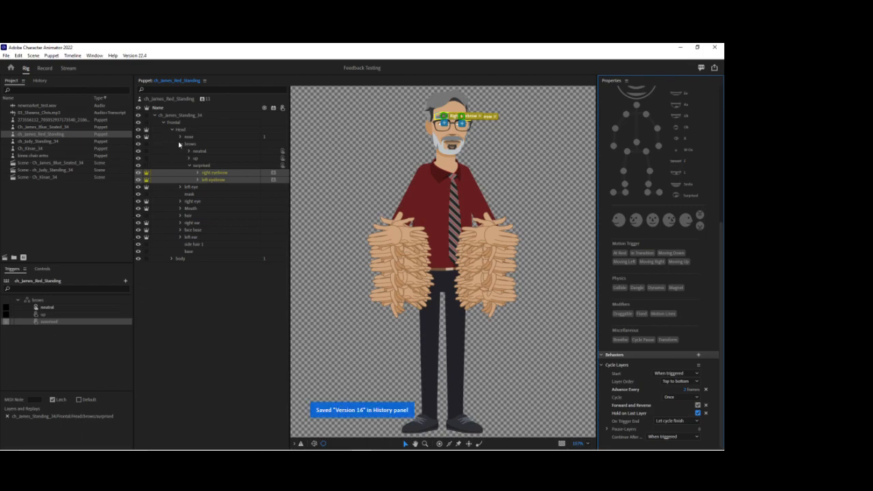
Create a trigger swap set from the left arm's left forearms group and make default left its default trigger.
click(183, 145)
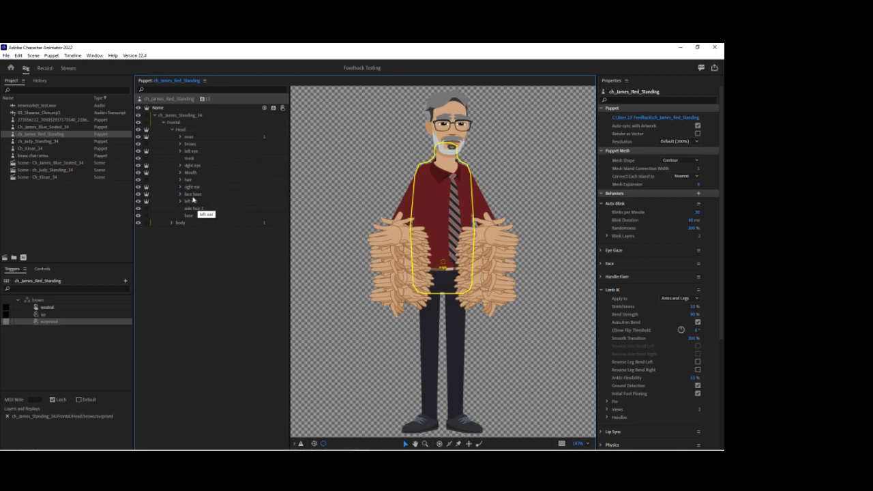
click(172, 223)
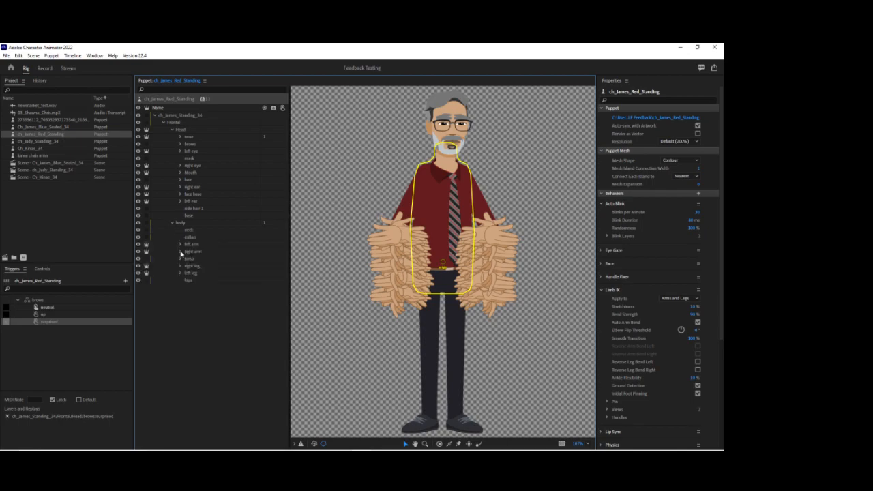
click(180, 244)
drag(208, 253, 106, 429)
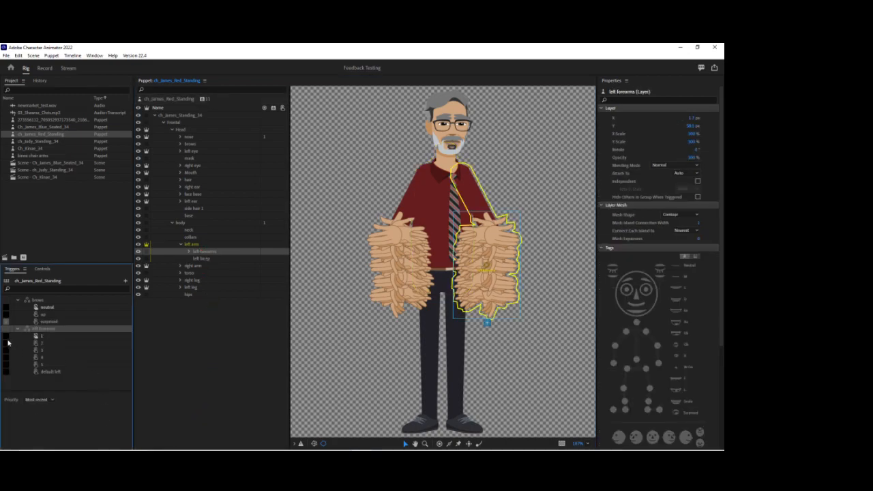
click(55, 373)
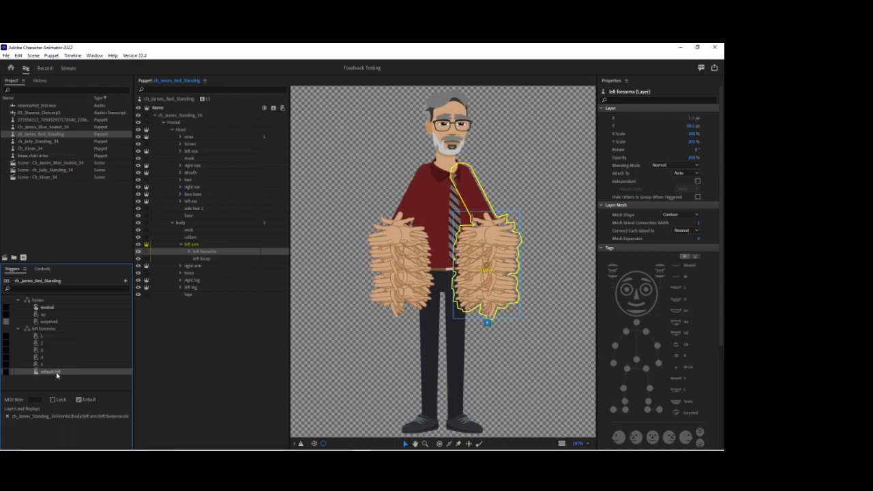
Give trigger 1 of the left forearms swap set a shortcut key and latching.
click(6, 337)
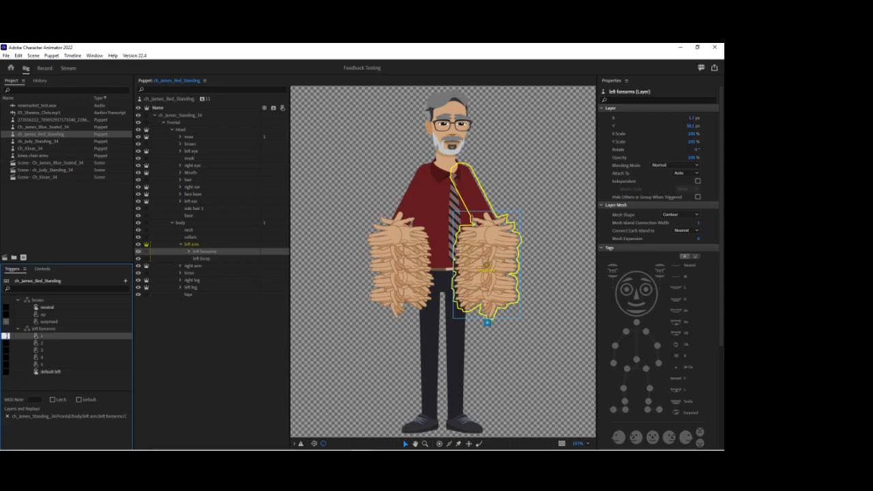
click(53, 400)
Create a trigger swap set from the hands group inside left forearm 1.
click(189, 252)
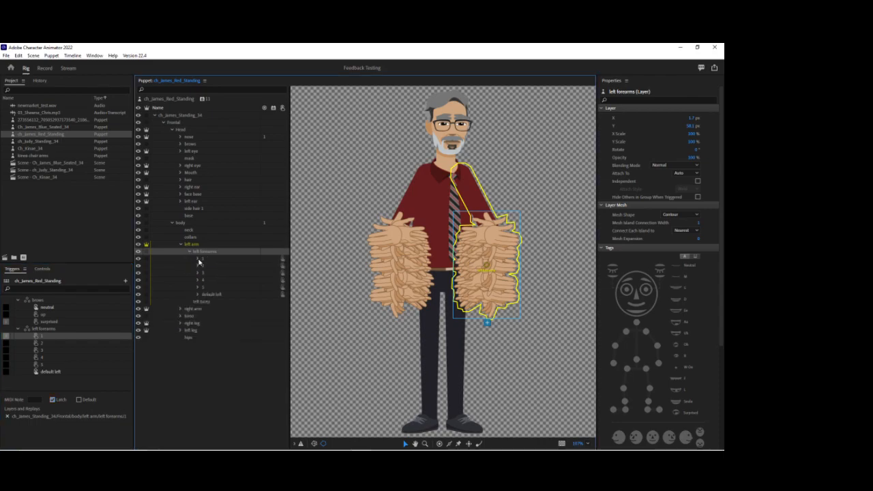
click(198, 259)
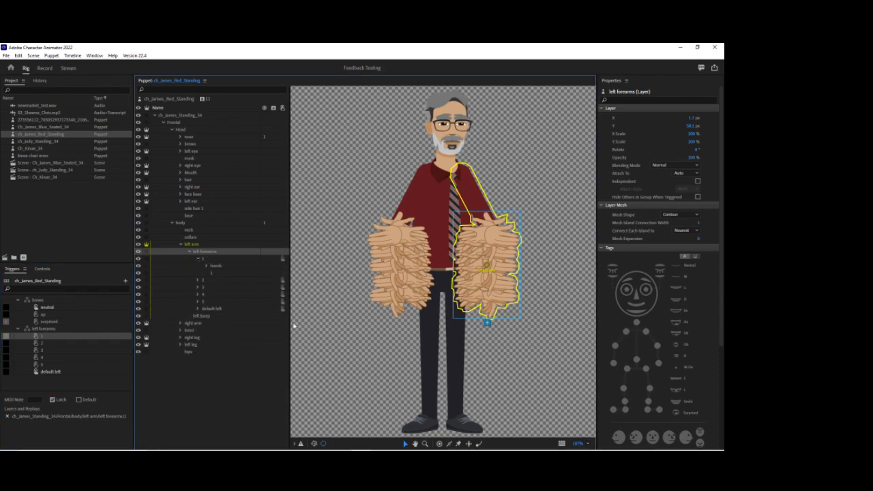
drag(290, 325, 312, 324)
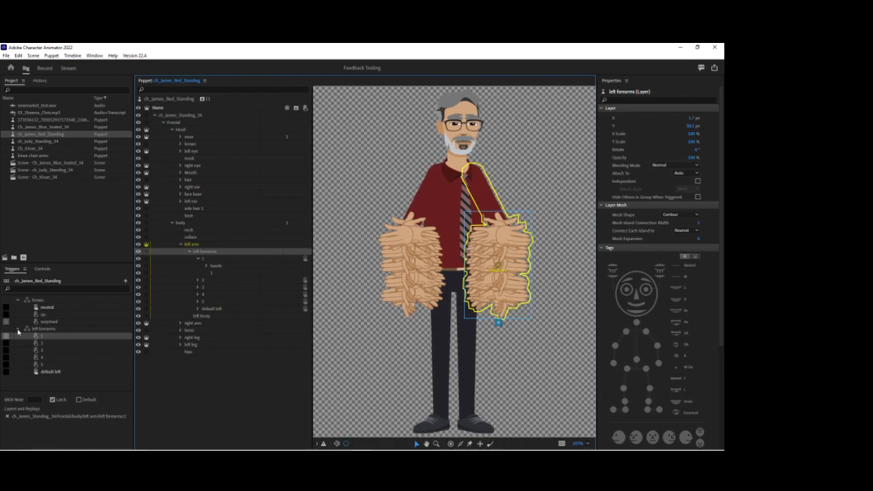
click(18, 300)
click(19, 307)
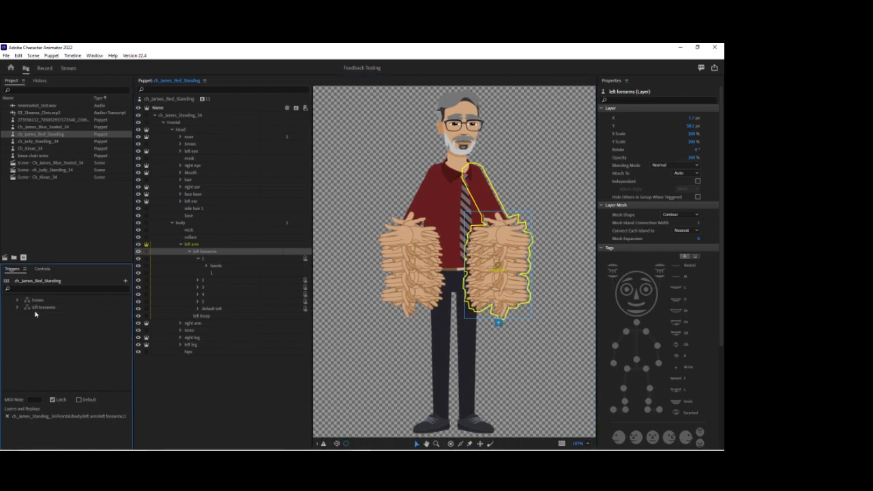
click(215, 266)
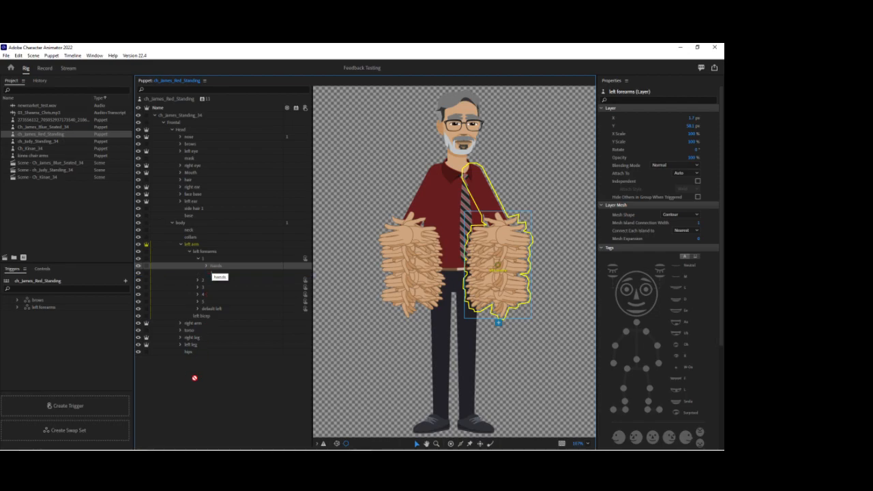
click(115, 432)
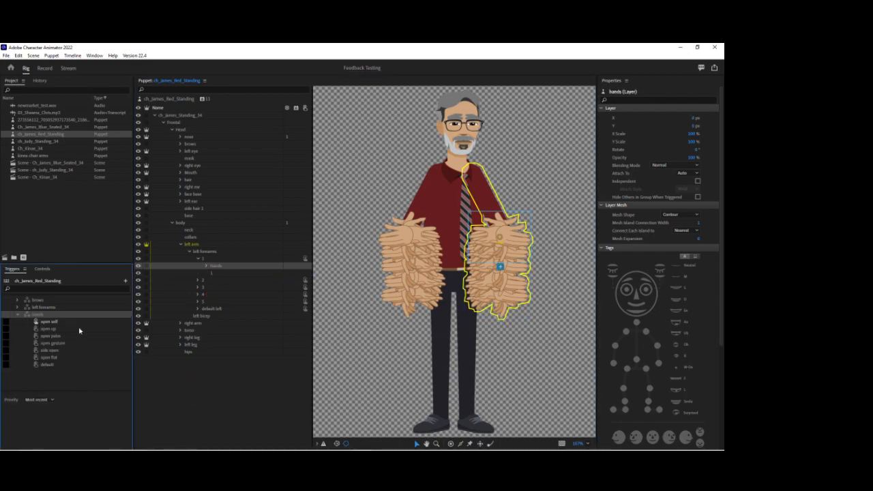
Rename the new hands swap set as left hands.
right_click(47, 315)
click(60, 319)
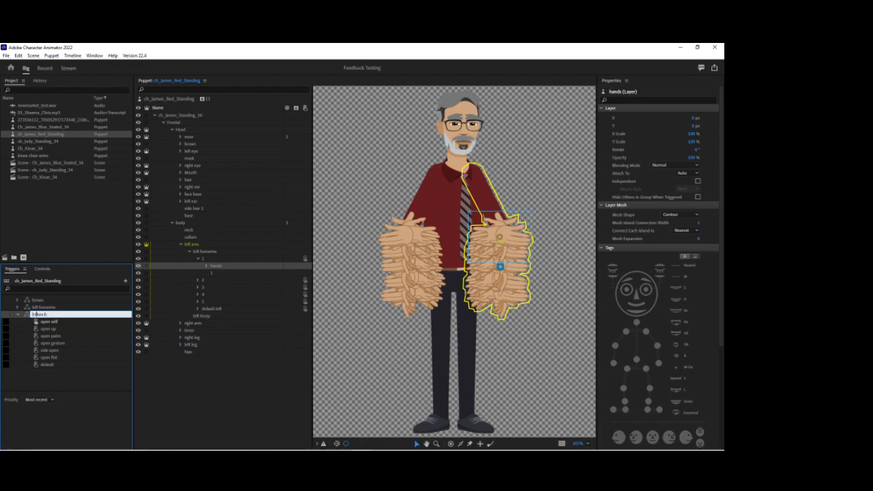
text(left hands)
key(Return)
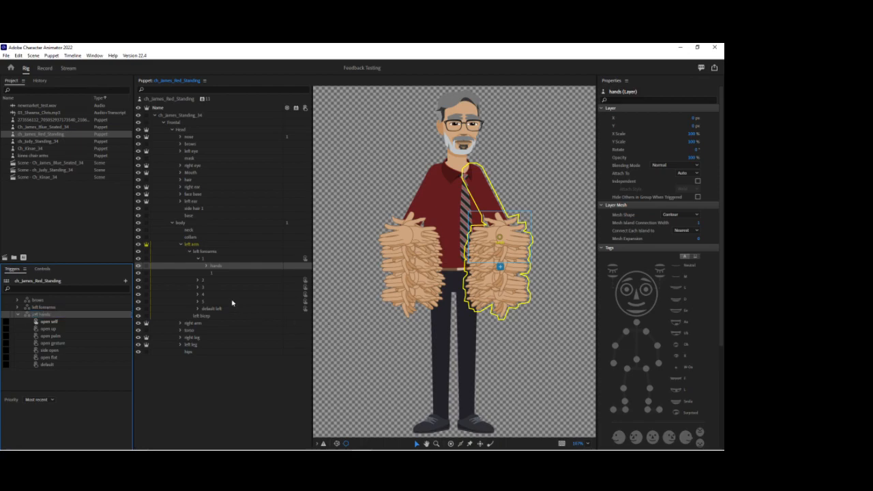
Expand left forearms 2 to 5 and default left to examine which of them contain a hands group.
click(199, 258)
click(197, 266)
click(199, 287)
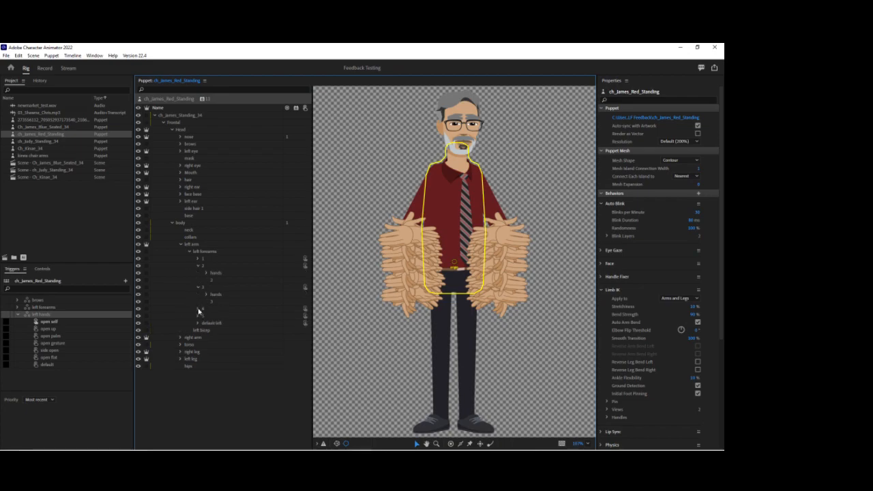
click(199, 309)
click(197, 331)
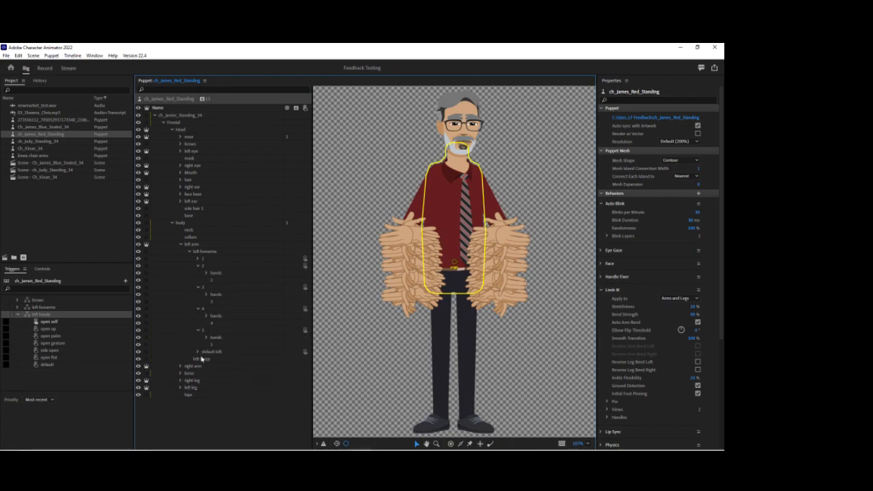
click(198, 351)
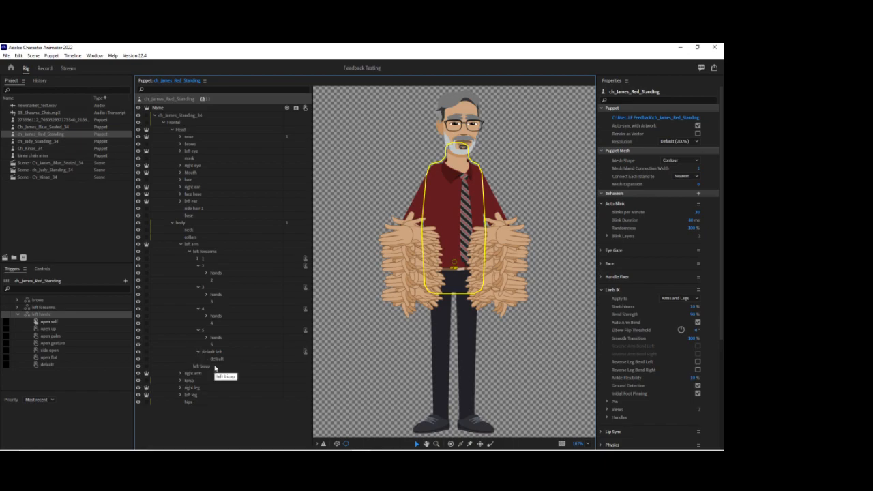
Switch to the puppet artwork in Illustrator and expand the left arm's left forearms layers, selecting default left.
mouse_move(361, 442)
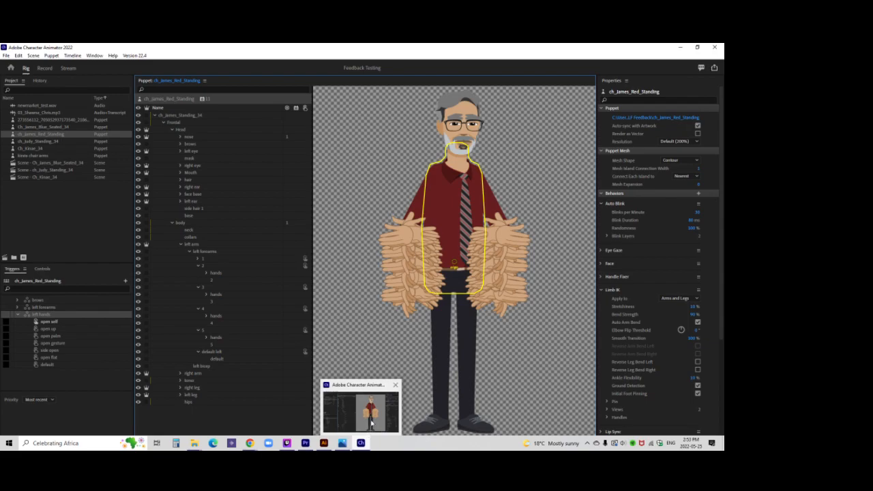
click(351, 401)
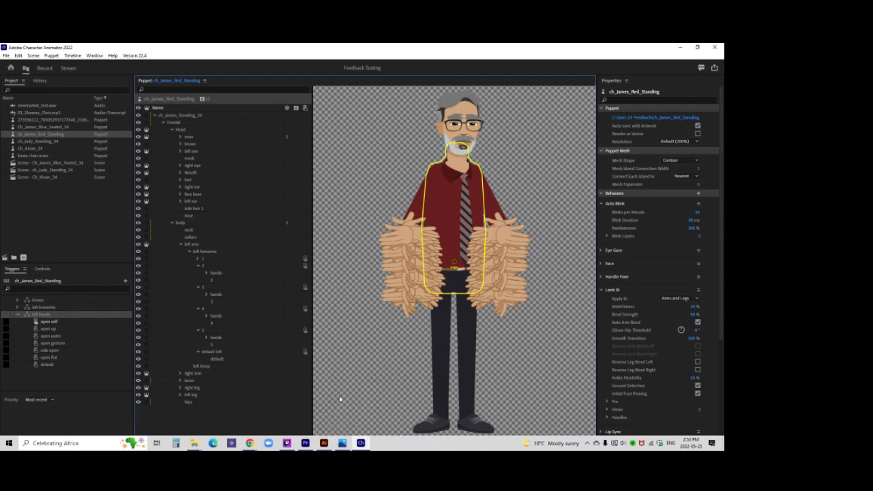
click(325, 446)
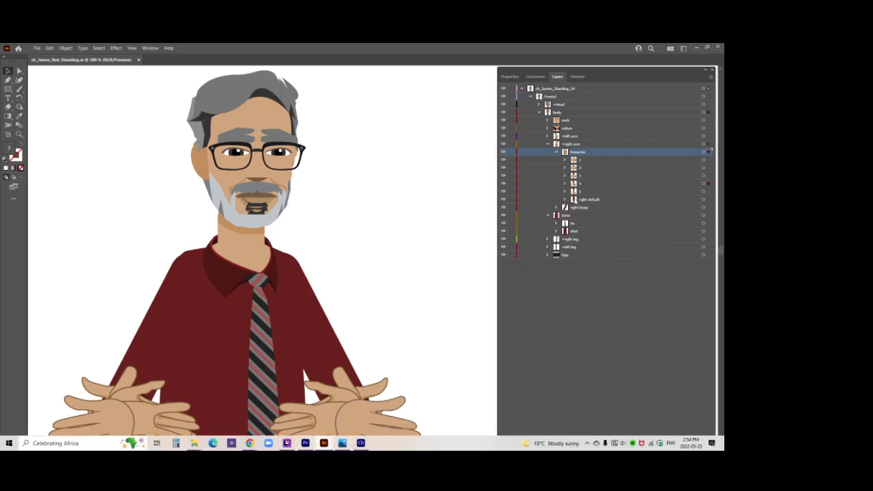
click(548, 144)
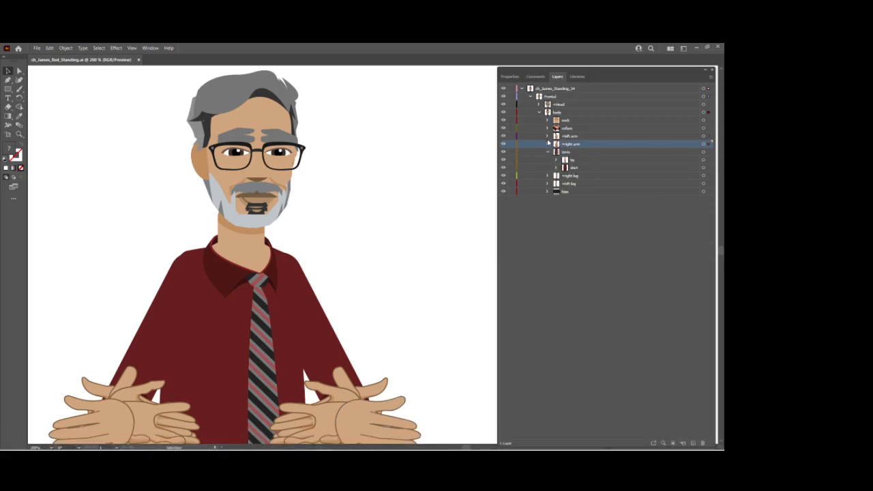
click(548, 137)
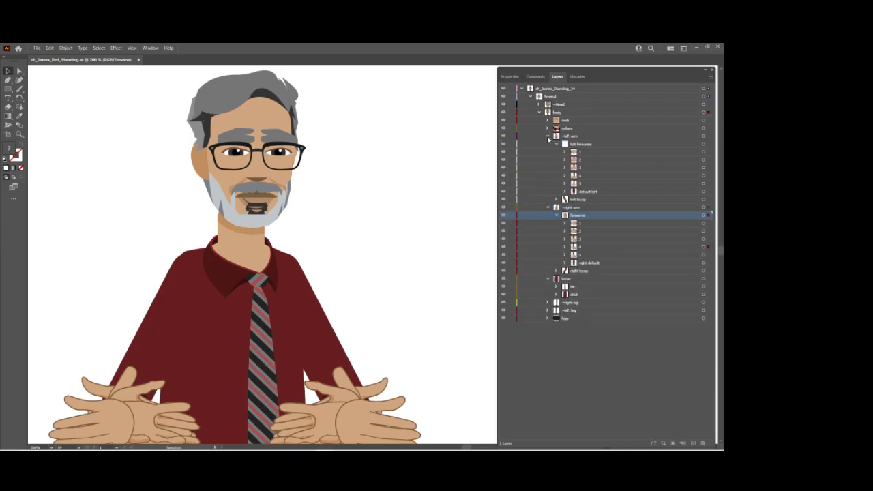
click(565, 183)
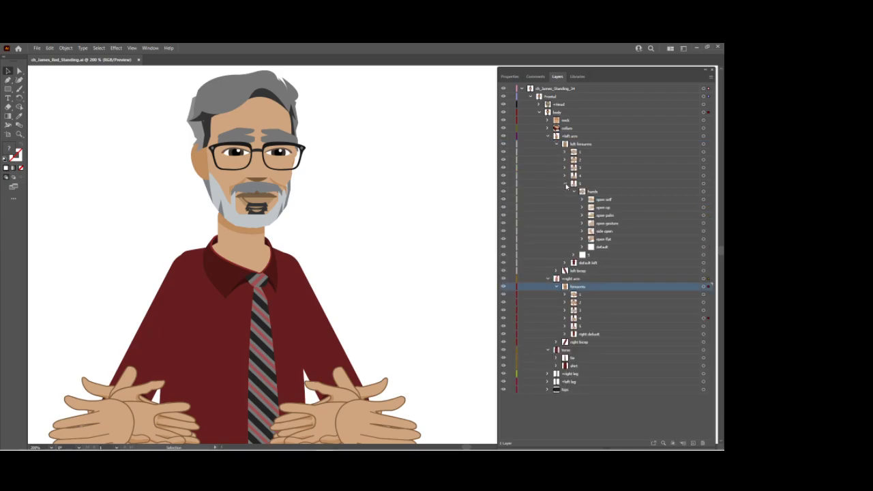
click(565, 184)
click(588, 192)
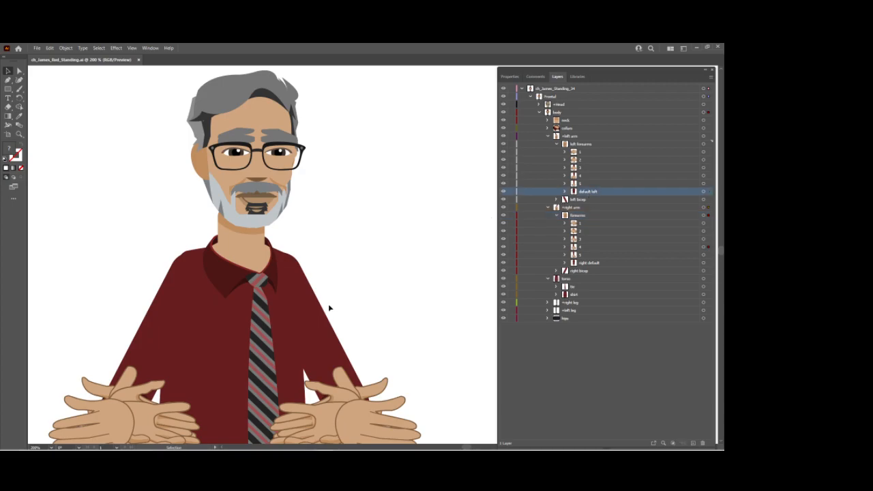
Copy the hands group from left forearm 5 into the default left layer, above its default artwork.
key(z)
alt+click(293, 332)
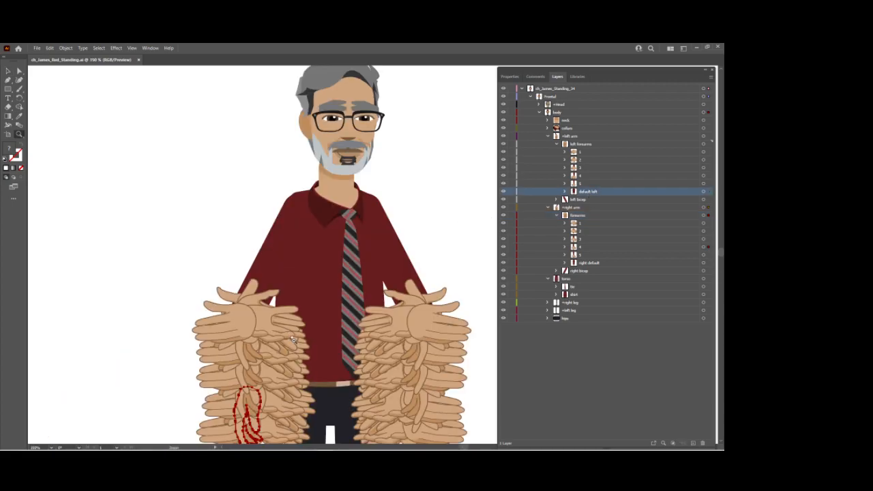
alt+click(307, 340)
drag(406, 240, 354, 241)
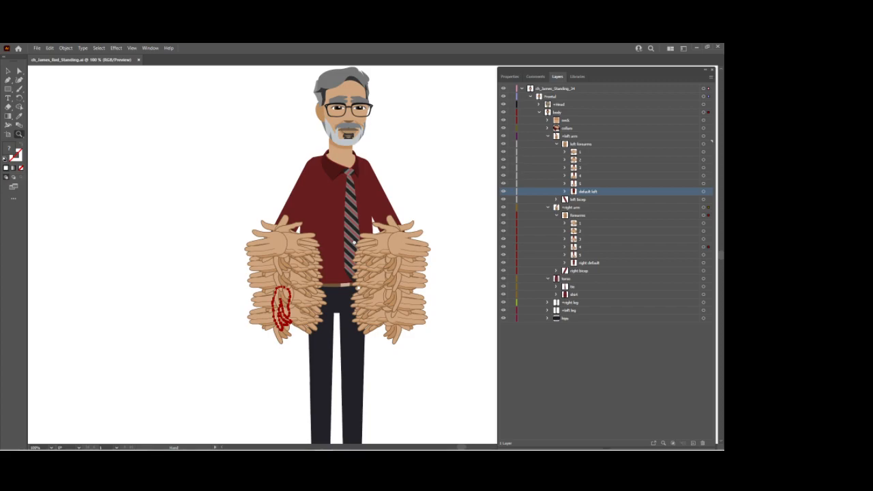
click(564, 191)
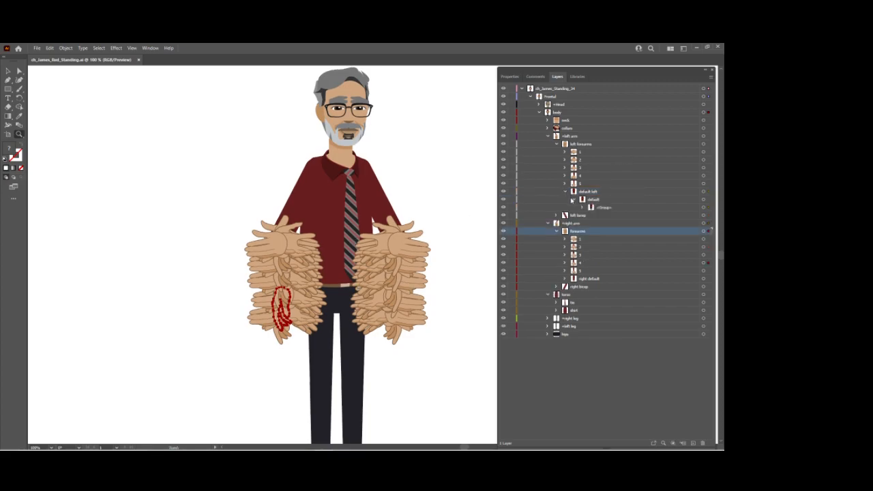
click(565, 184)
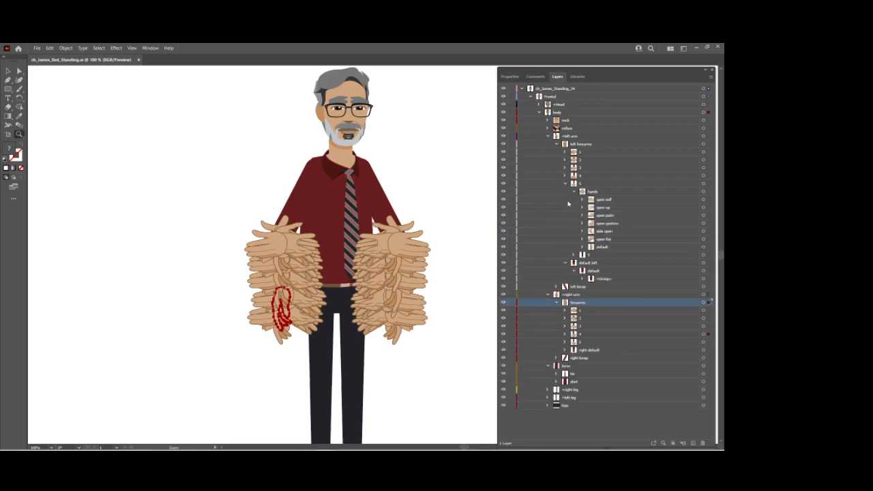
click(573, 193)
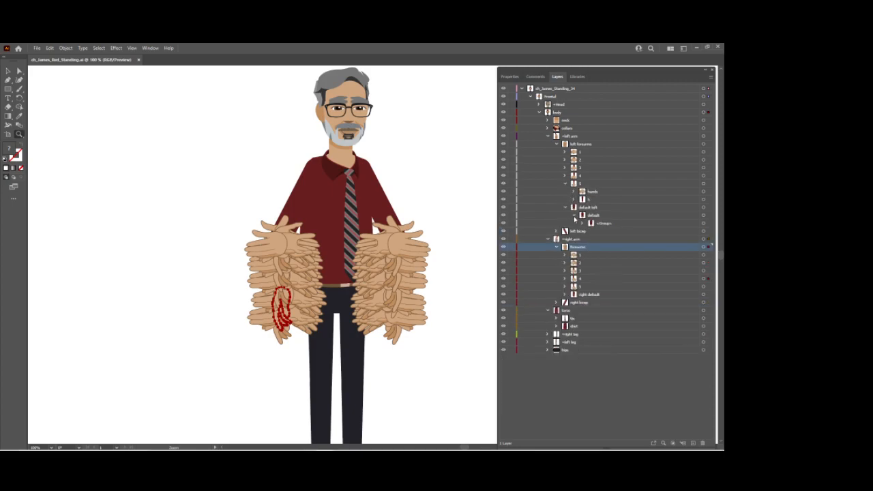
click(574, 215)
click(593, 192)
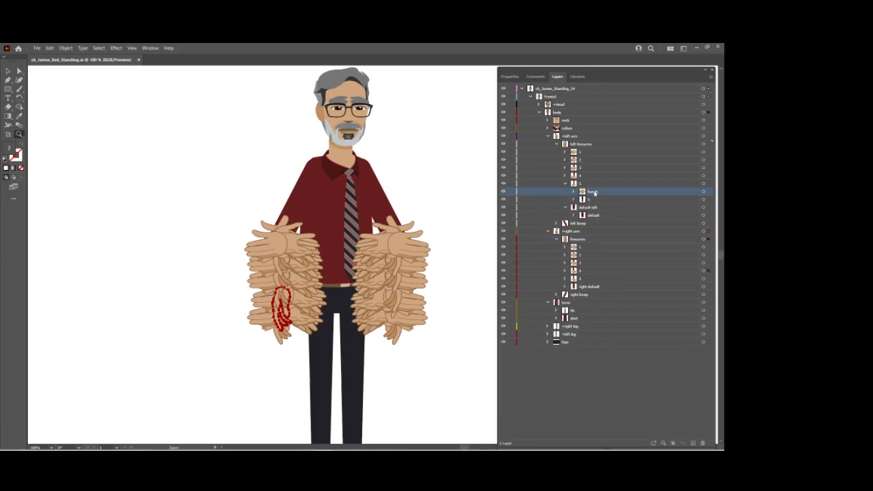
drag(593, 192, 598, 213)
click(598, 211)
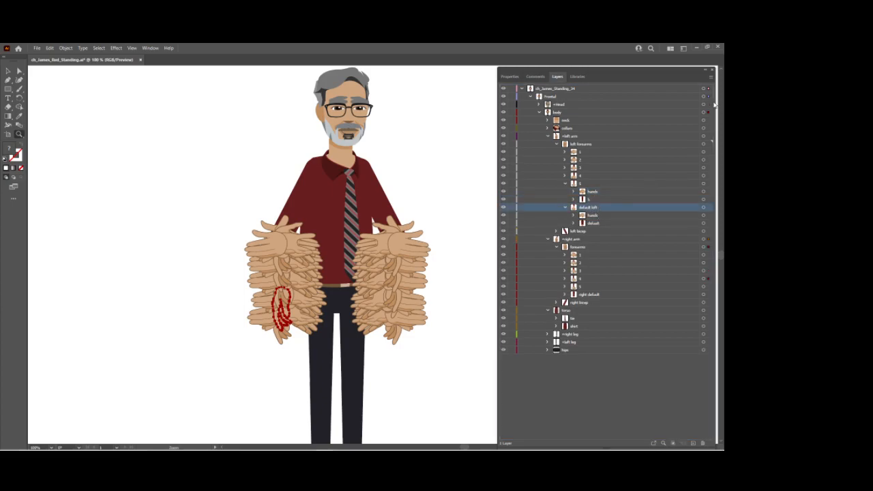
Isolate the default left layer and hide every hand in its hands group except default.
click(709, 77)
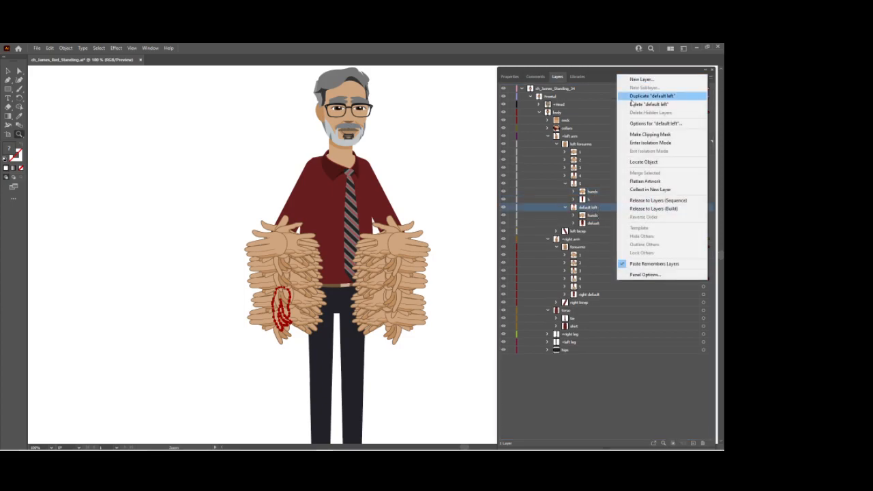
click(641, 142)
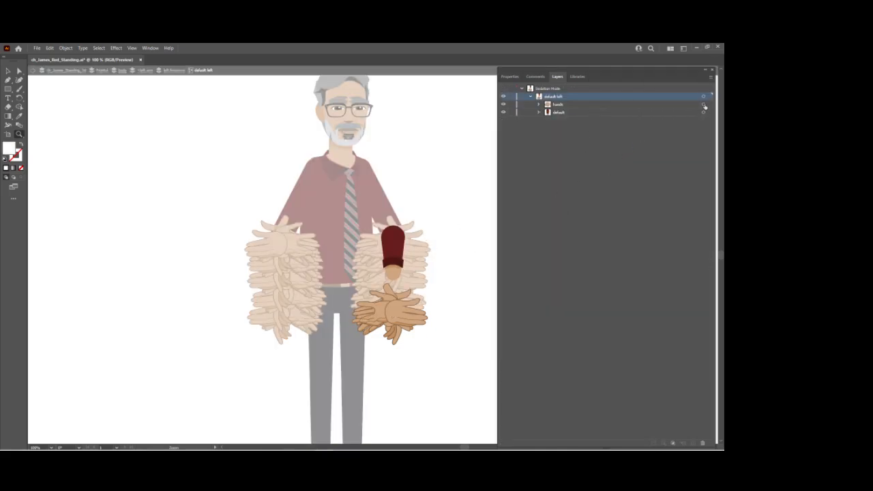
click(538, 106)
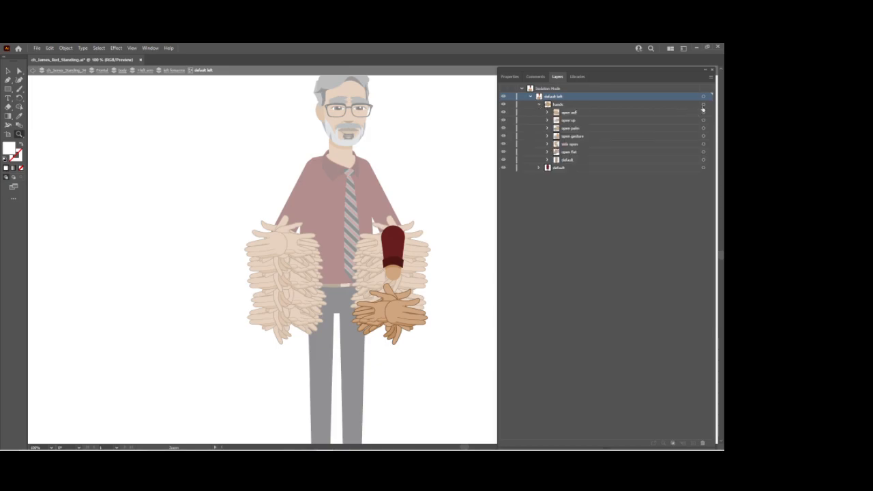
click(703, 105)
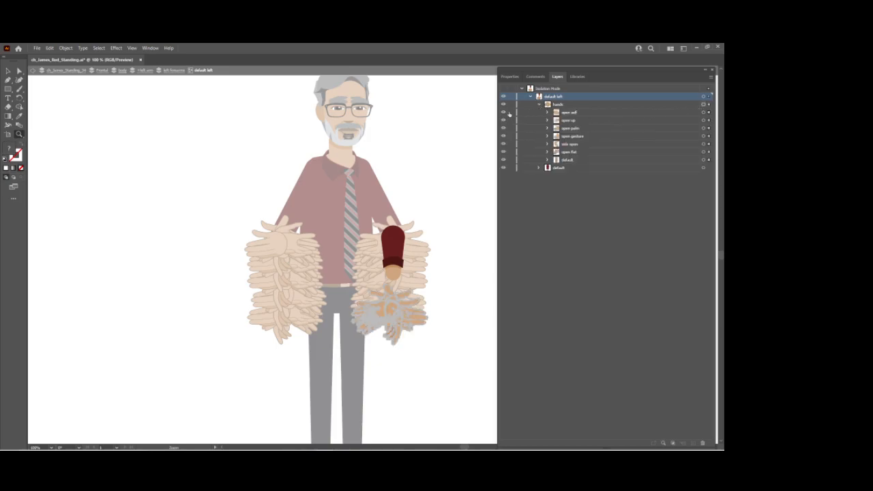
drag(503, 114, 505, 145)
Move the default hand up to the wrist of the default left forearm.
click(9, 71)
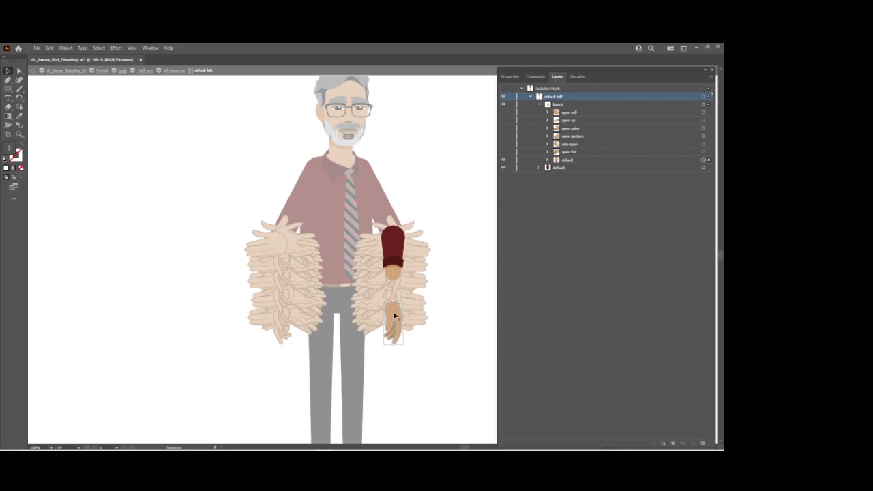
drag(391, 312, 395, 286)
key(ctrl+z)
key(ctrl+shift+z)
Show only the open flat hand and move the hands group up to meet the default left forearm's wrist.
click(502, 159)
click(502, 152)
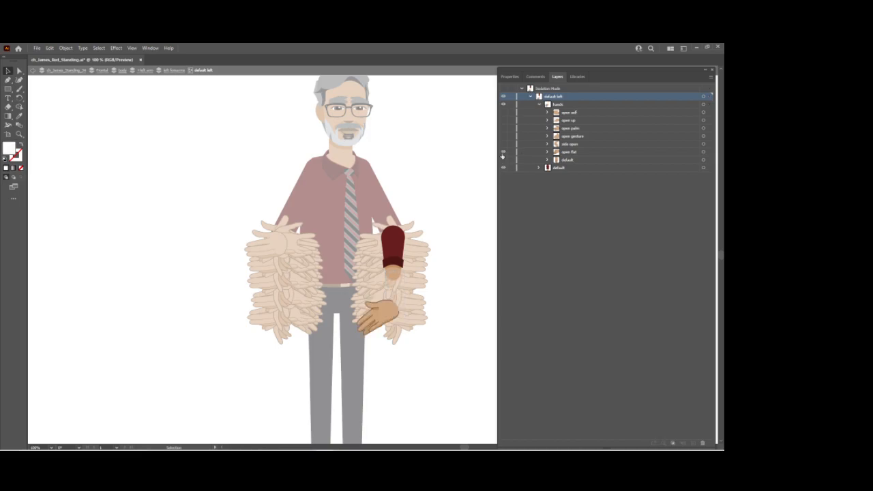
drag(388, 322, 389, 286)
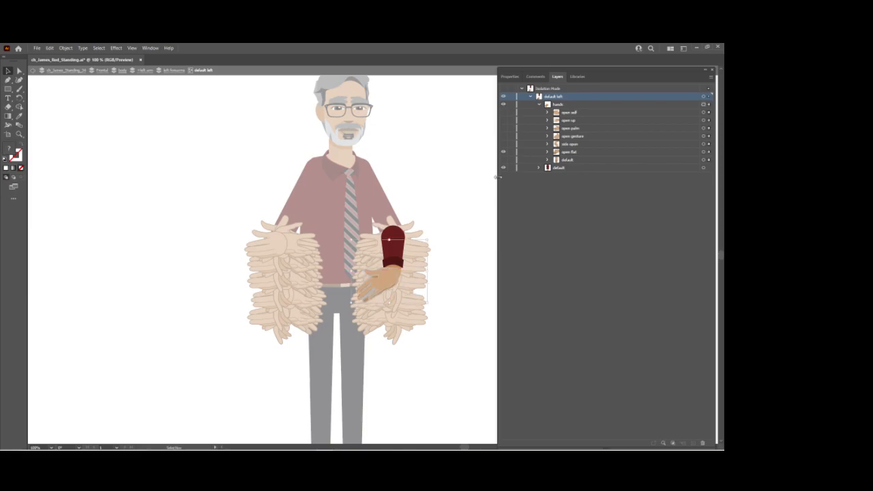
Show only the side open hand and nudge the hands group into line with the forearm's wrist.
click(503, 151)
click(503, 144)
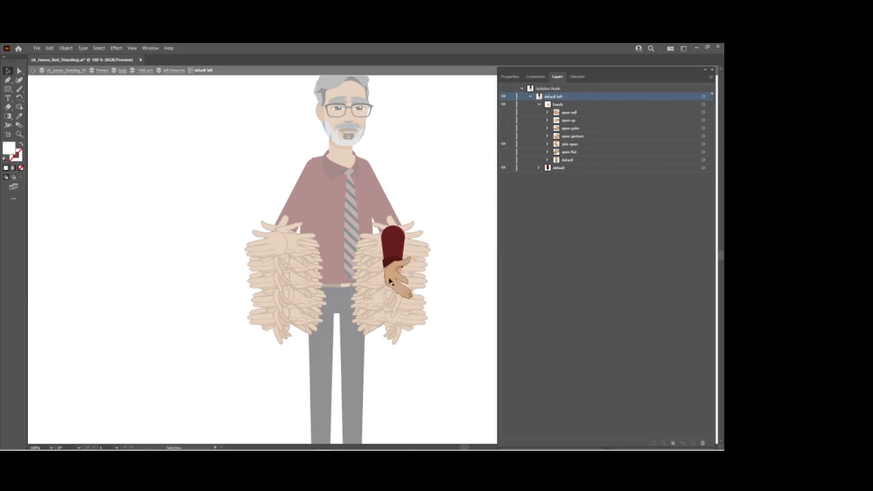
drag(389, 280, 391, 281)
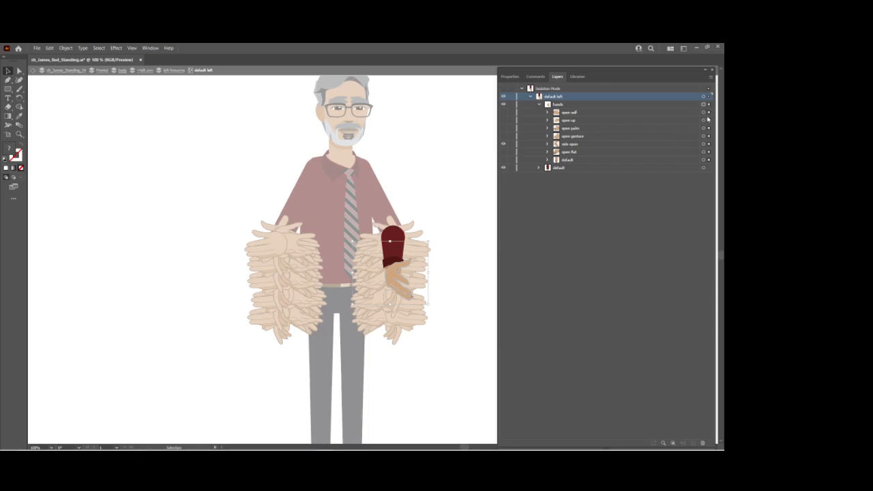
Show only the default hand and move it down on its own to sit just below the shirt cuff.
click(503, 144)
click(504, 159)
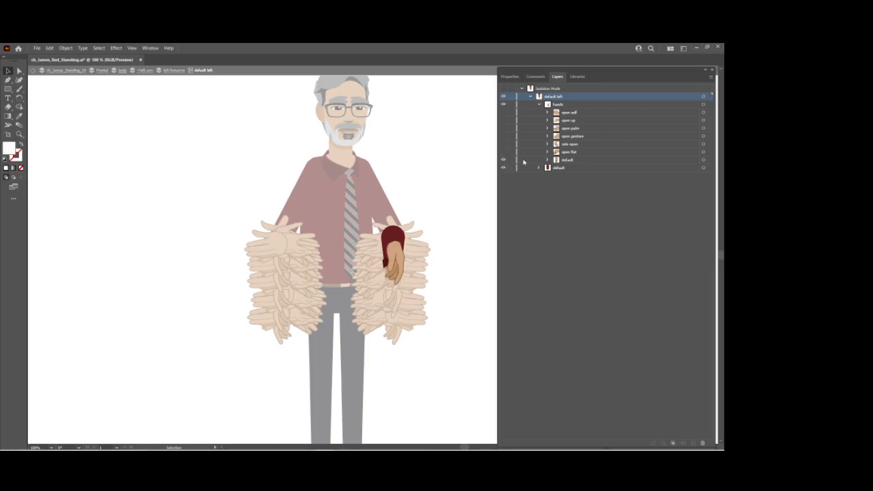
click(703, 161)
click(703, 161)
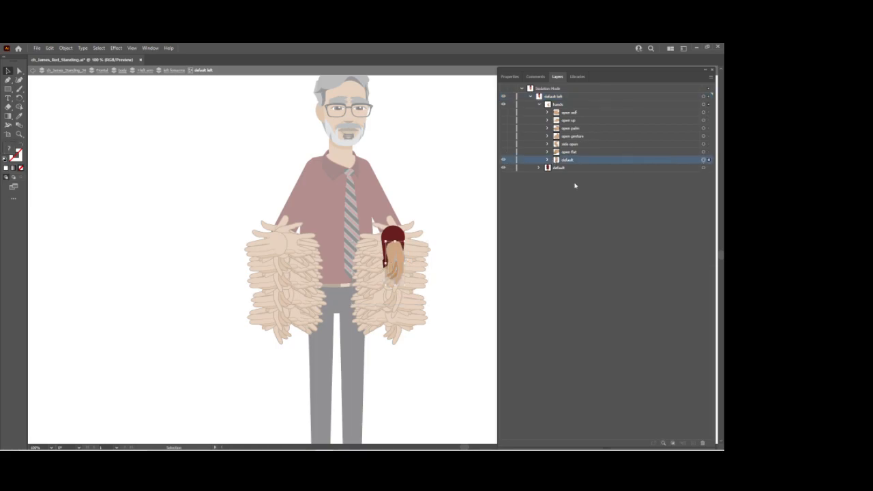
drag(396, 258, 397, 281)
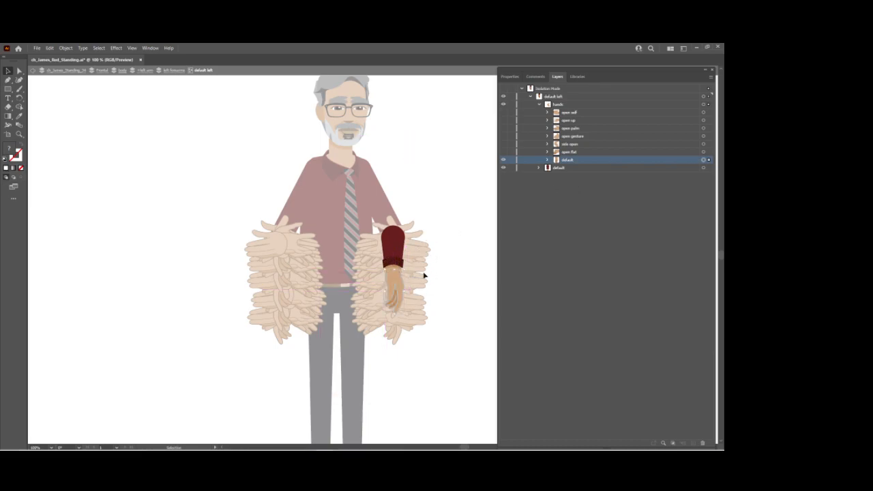
Show only the open flat hand and select the hands group to check its alignment with the forearm.
click(503, 159)
click(504, 151)
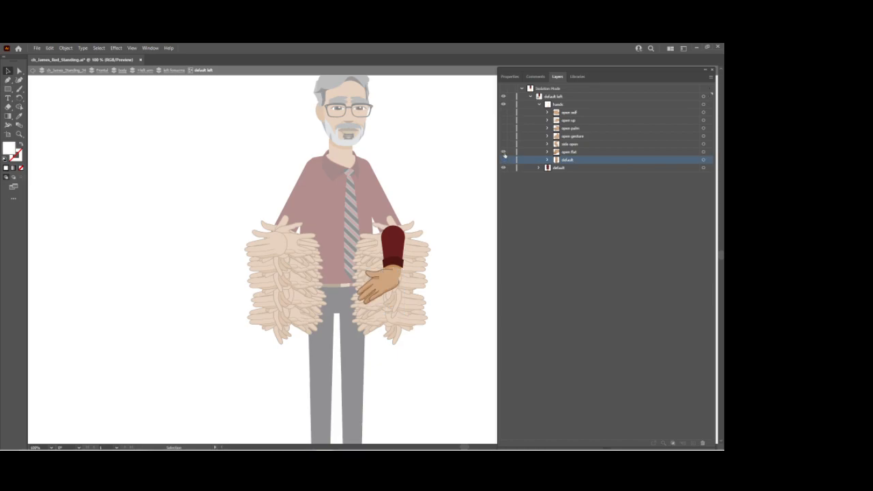
click(385, 284)
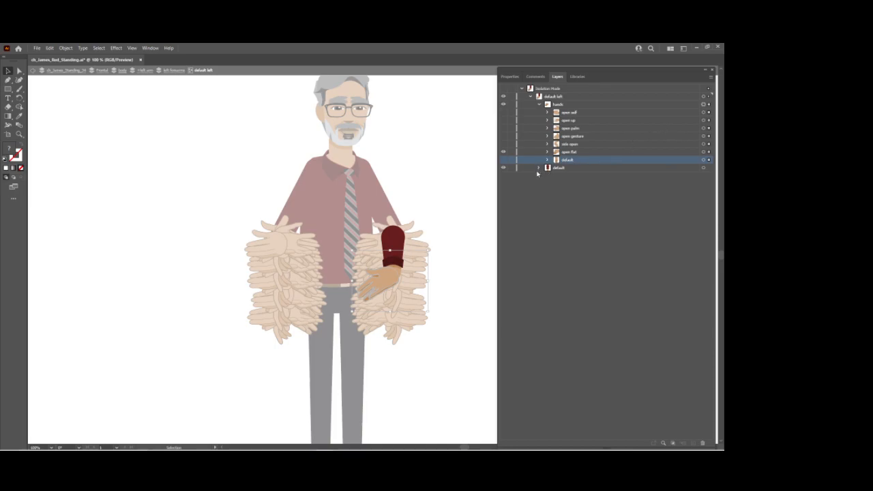
Make every hand pose in the default left forearm's hands group visible and save the artwork.
click(503, 152)
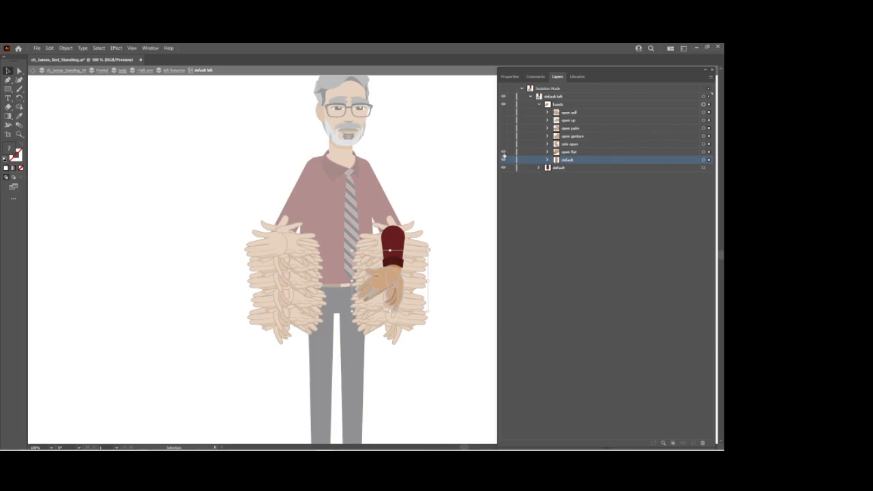
click(503, 144)
click(503, 128)
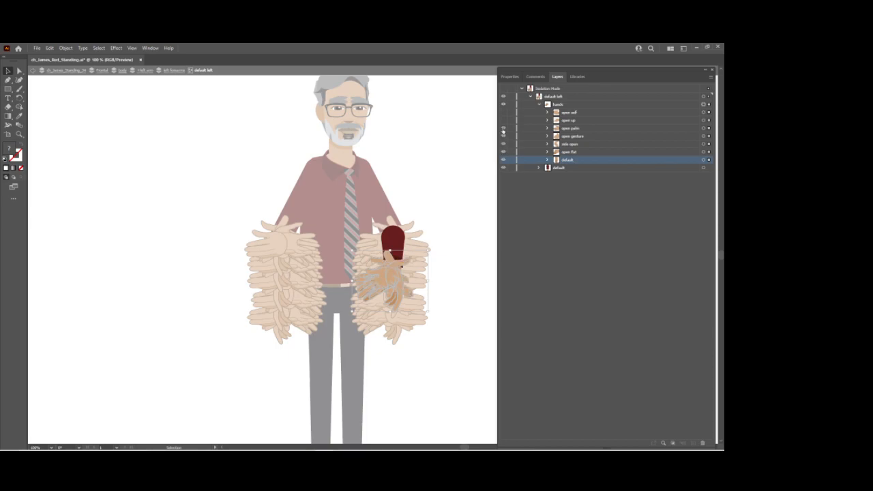
click(503, 120)
click(503, 112)
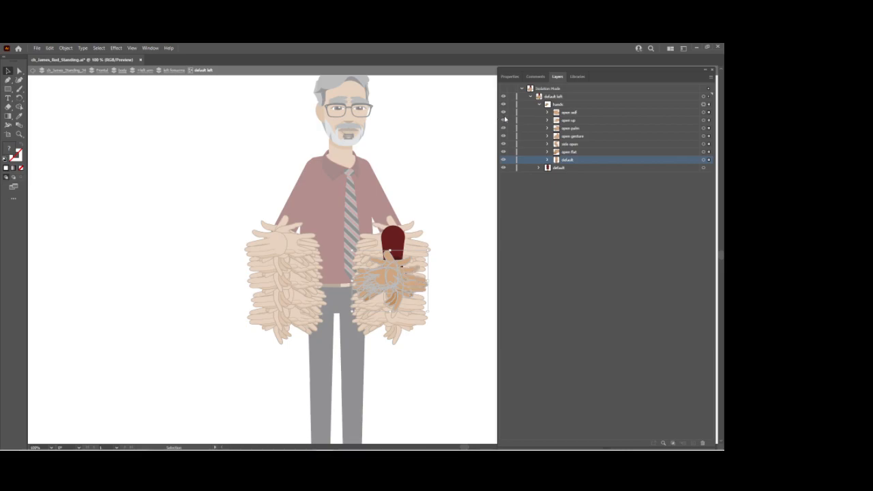
key(ctrl+s)
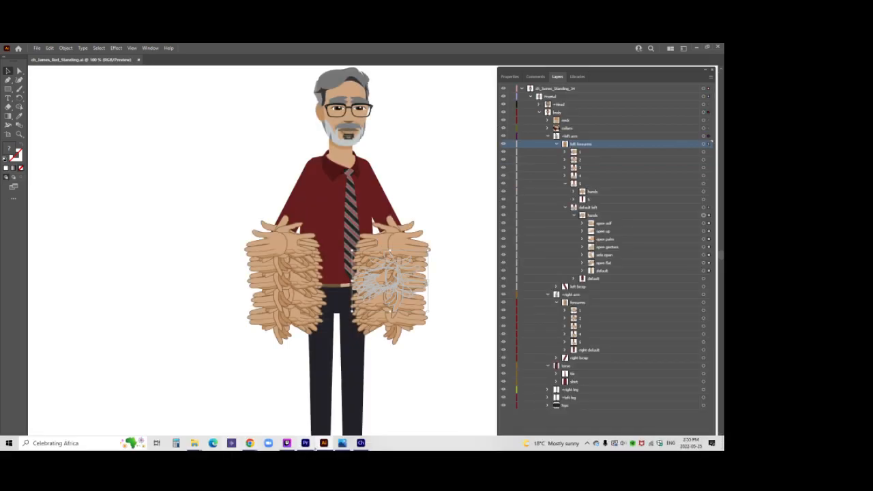
Switch to Character Animator and expand the hands groups under left forearms 2, 3, 4, 5 and default left.
click(361, 442)
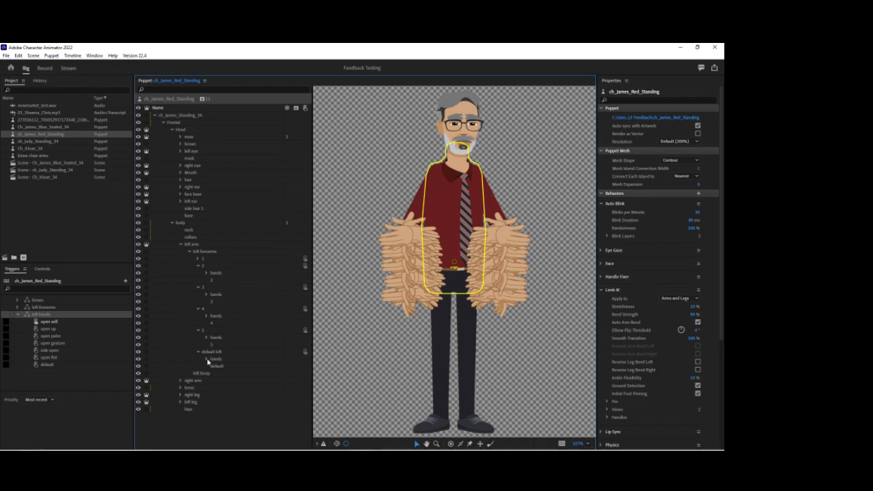
click(206, 360)
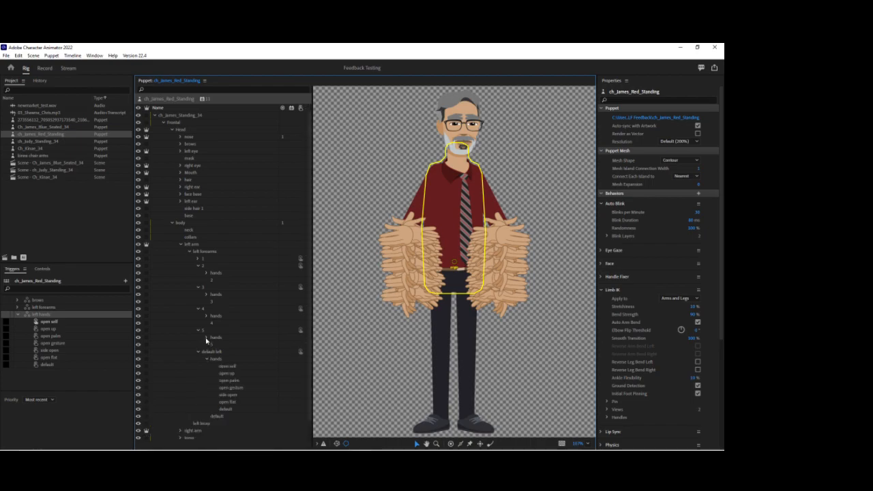
click(206, 338)
click(206, 315)
click(206, 293)
click(206, 273)
scroll(246, 263, down, 1)
scroll(247, 264, down, 6)
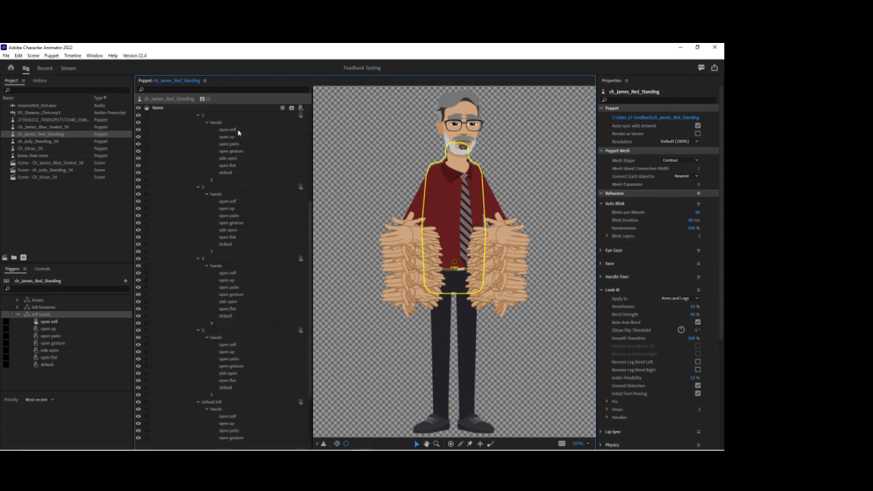
Assign the open self layers of left forearms 2 to 5 and default left to the open self trigger in left hands.
click(227, 130)
ctrl+click(231, 204)
ctrl+click(234, 274)
ctrl+click(228, 345)
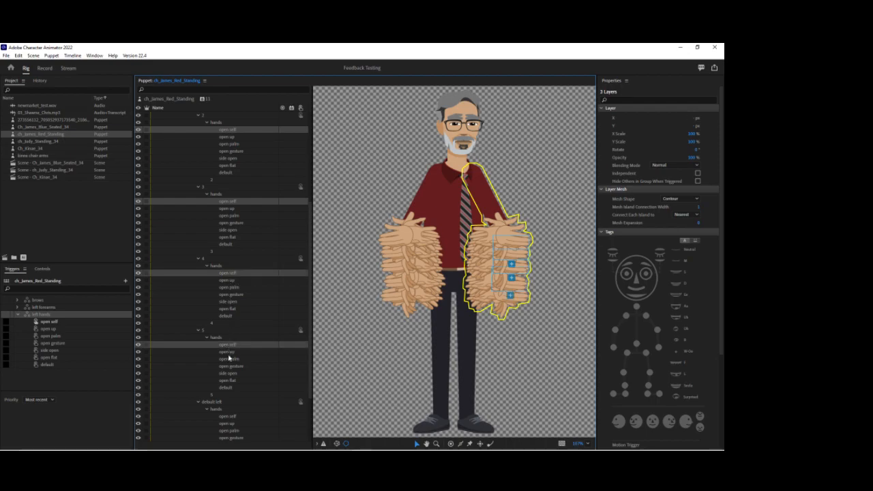
ctrl+click(232, 416)
drag(233, 419, 82, 322)
Assign the open up layers from all five left forearm hands groups to the open up trigger.
click(229, 137)
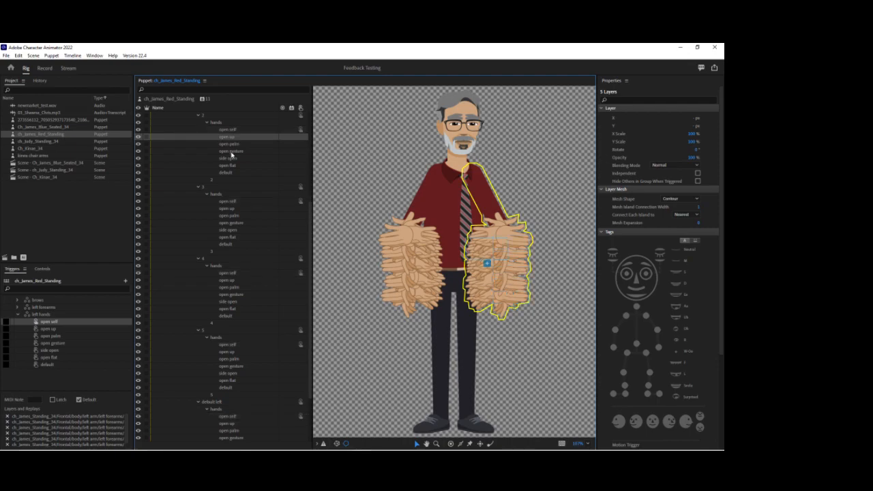
ctrl+click(228, 208)
ctrl+click(230, 280)
ctrl+click(229, 351)
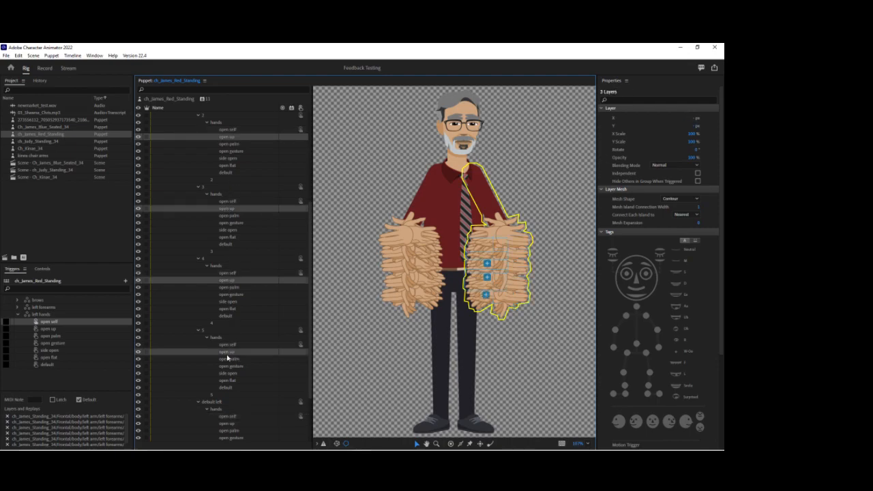
ctrl+click(229, 424)
drag(230, 422, 77, 333)
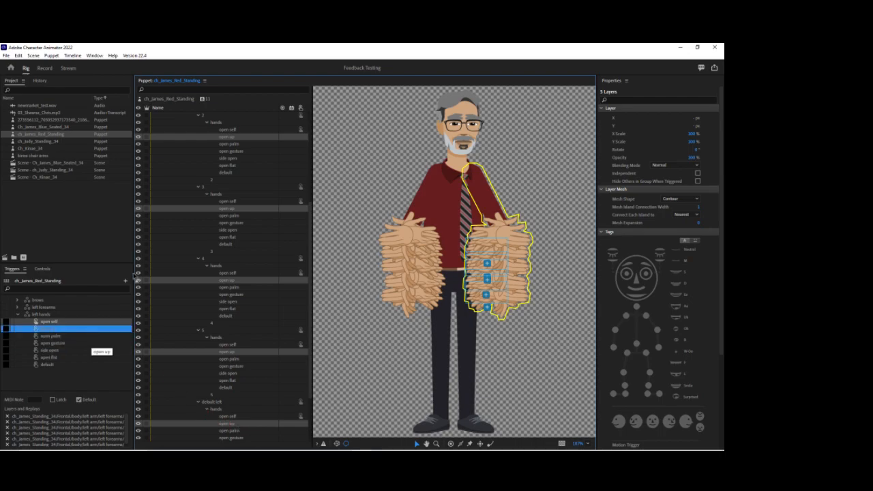
Assign the open palm layers from all five left forearm hands groups to the open palm trigger.
click(237, 144)
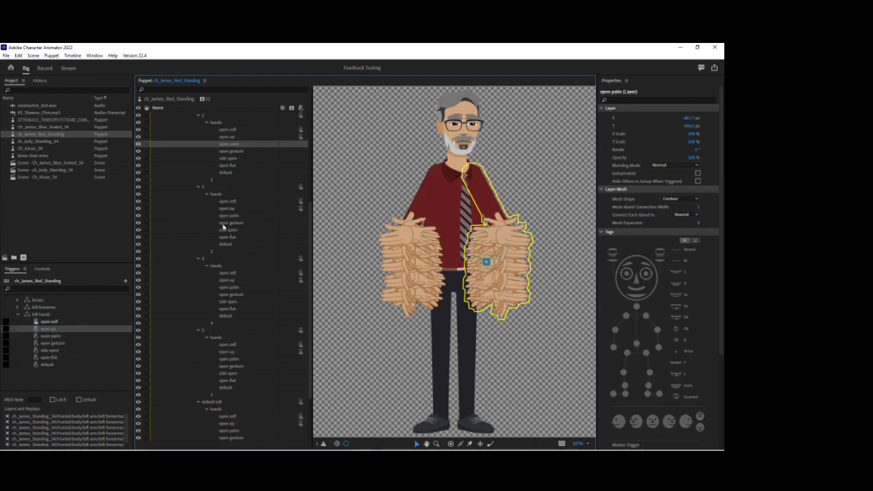
ctrl+click(229, 224)
ctrl+click(230, 224)
ctrl+click(229, 216)
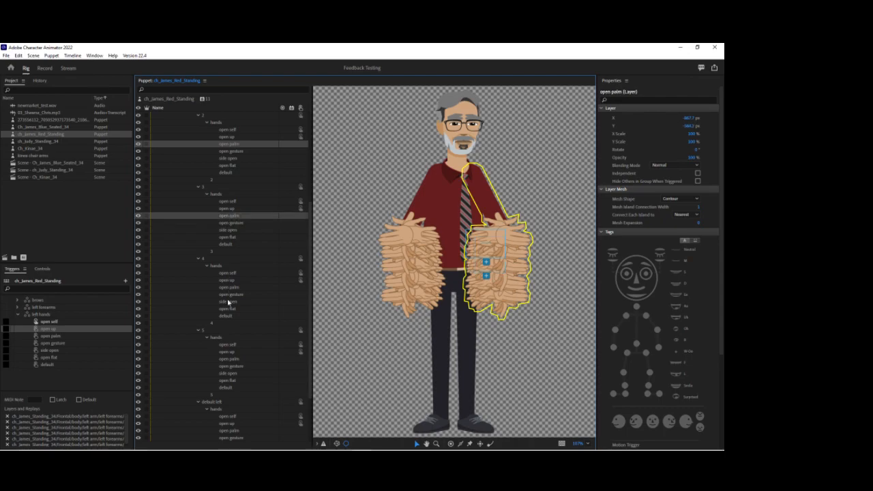
ctrl+click(229, 287)
ctrl+click(228, 360)
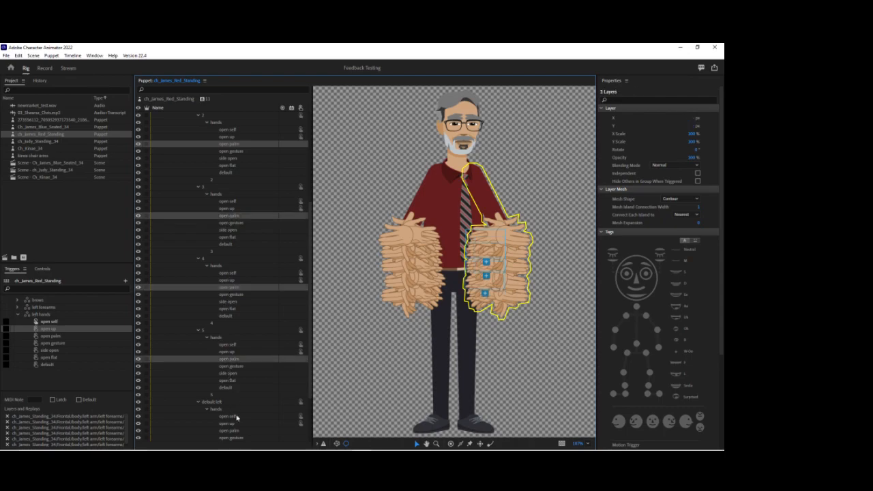
ctrl+click(232, 431)
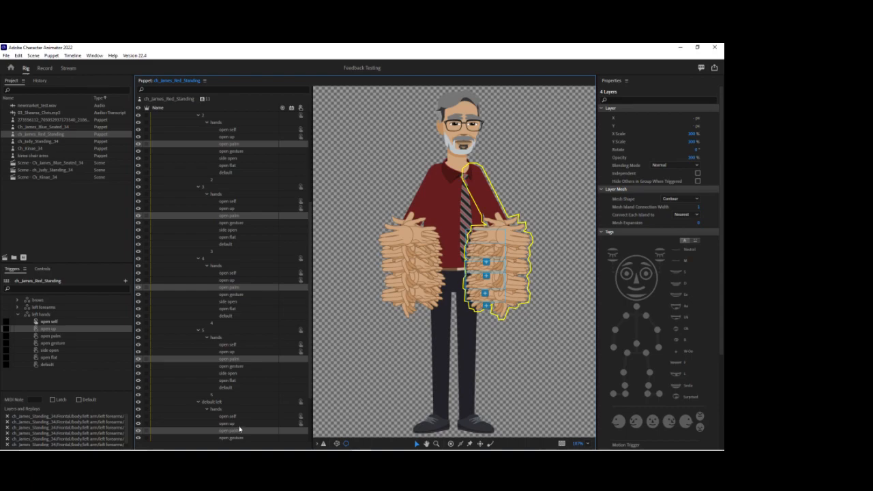
drag(238, 433, 90, 339)
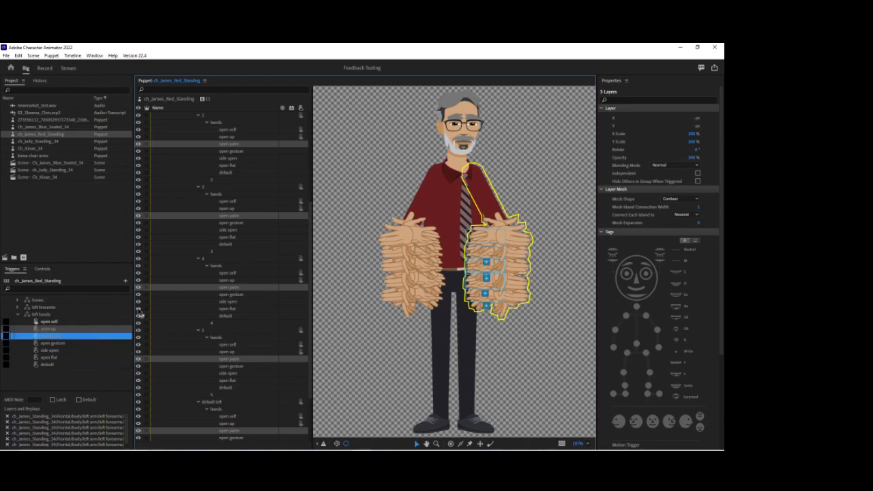
Assign the open gesture layers from all five left forearm hands groups to the open gesture trigger.
click(230, 151)
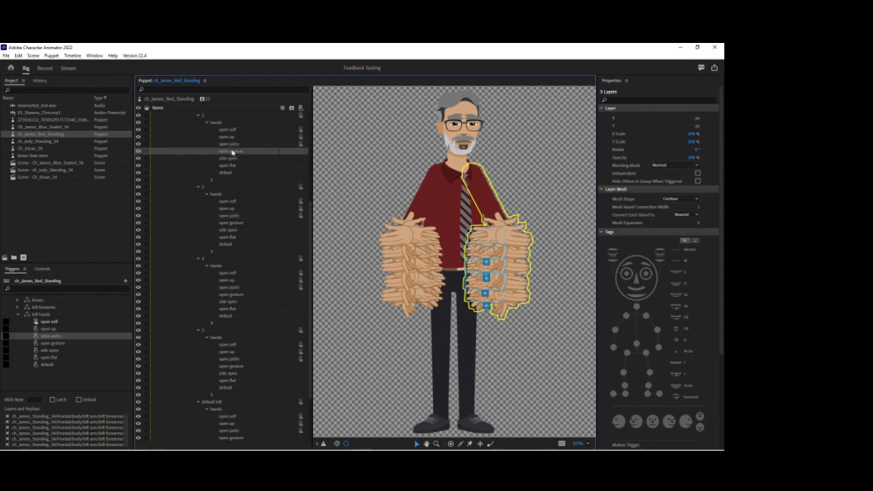
ctrl+click(232, 224)
ctrl+click(230, 294)
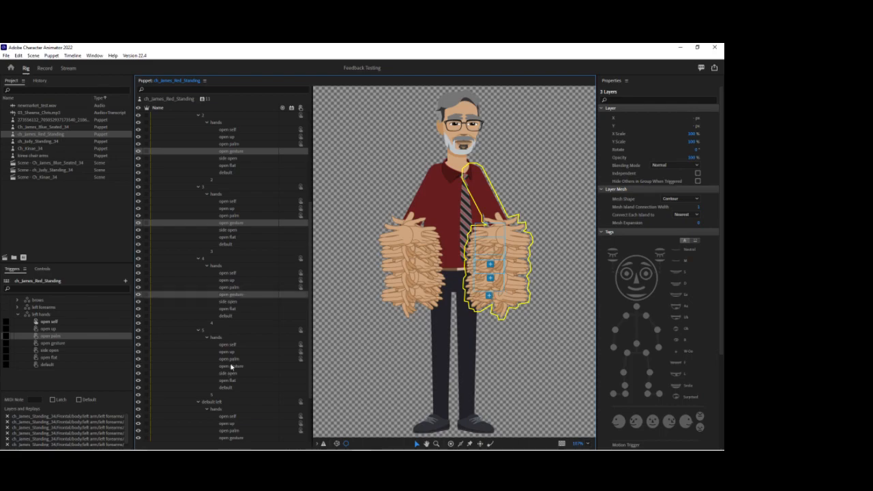
ctrl+click(231, 367)
ctrl+click(240, 438)
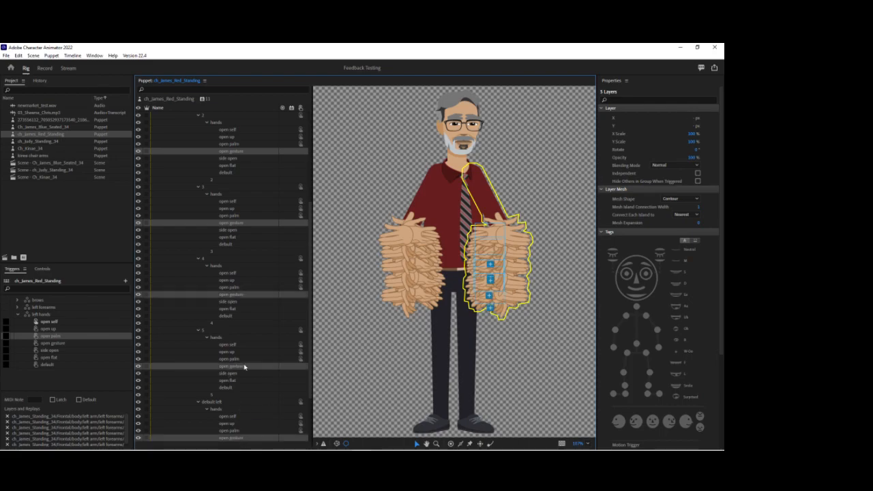
drag(244, 367, 84, 345)
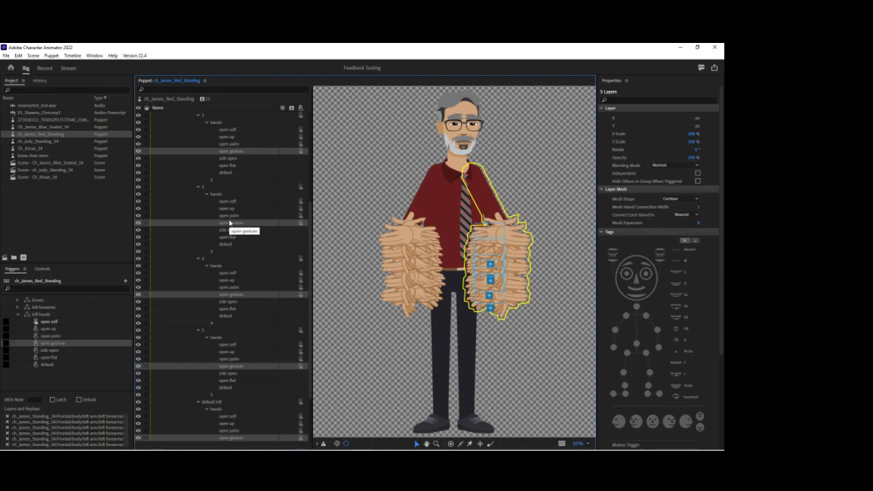
Assign the side open layers from all five left forearm hands groups to the side open trigger.
scroll(230, 225, down, 1)
click(229, 137)
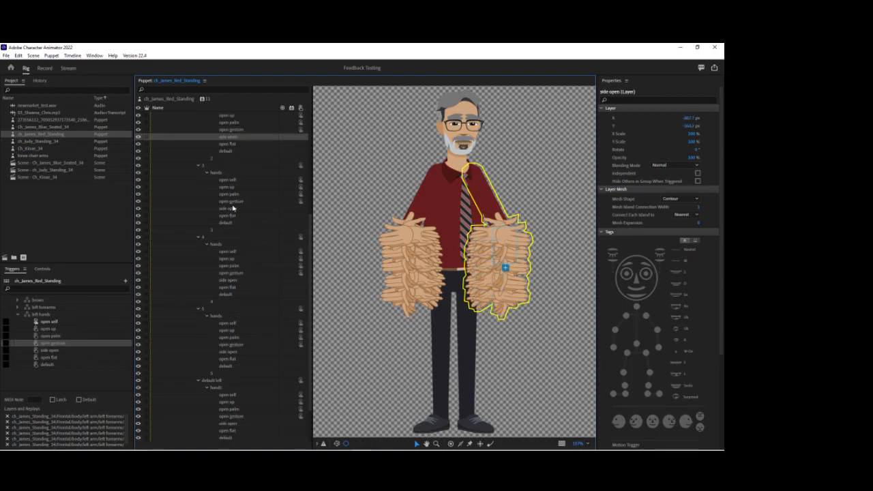
ctrl+click(231, 208)
ctrl+click(236, 280)
ctrl+click(249, 351)
ctrl+click(230, 424)
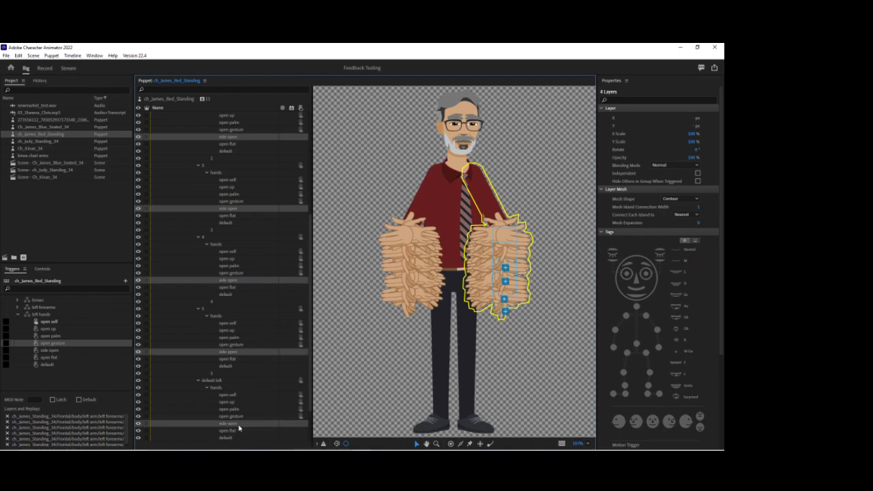
drag(237, 427, 86, 353)
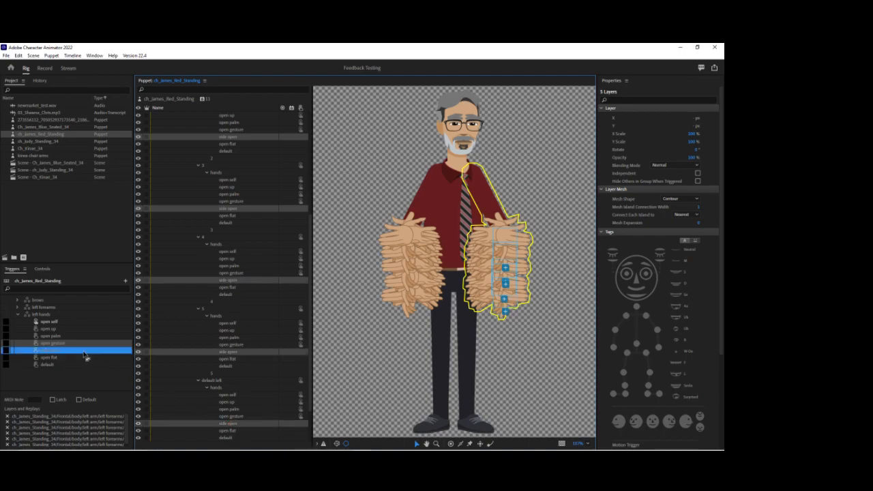
Assign the open flat layers from all five left forearm hands groups to the open flat trigger.
click(228, 144)
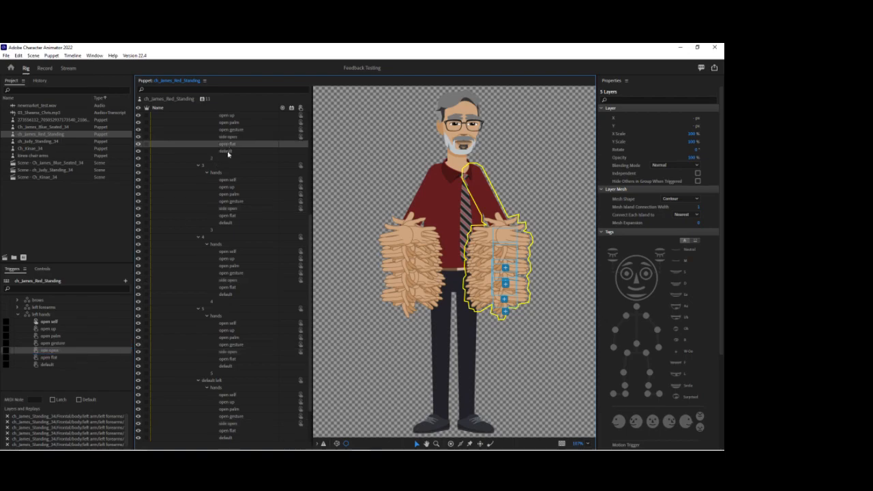
ctrl+click(230, 216)
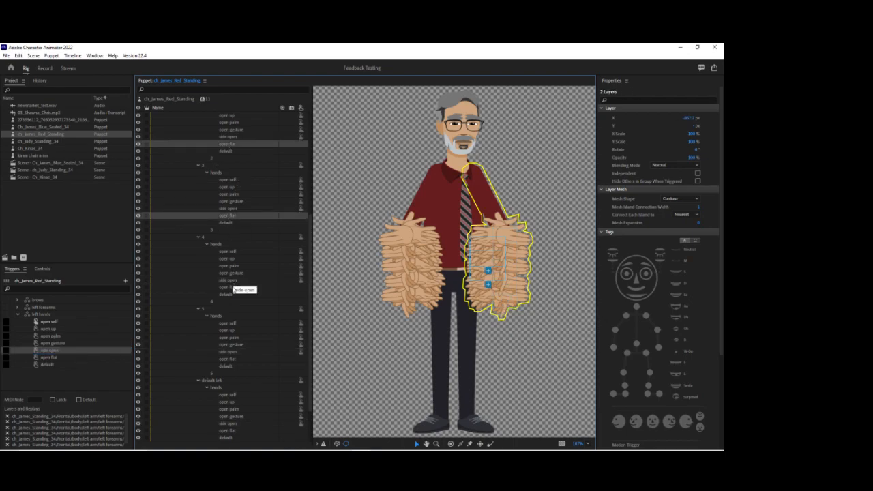
ctrl+click(228, 287)
ctrl+click(229, 358)
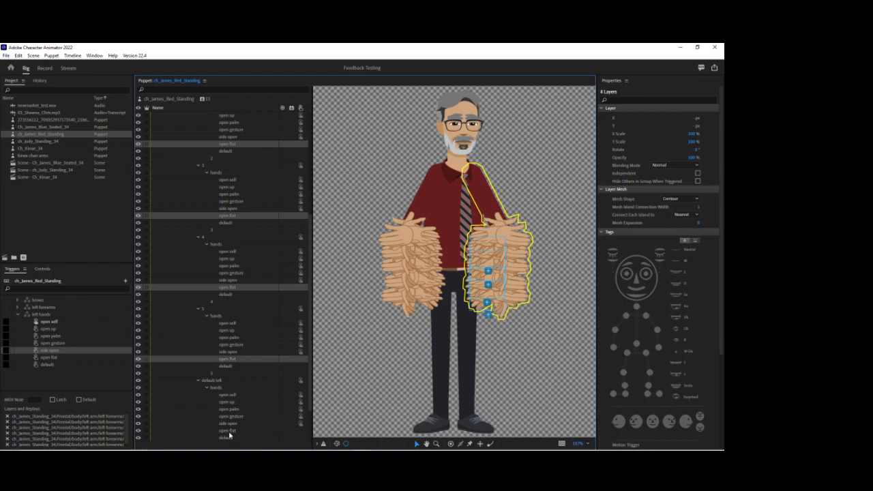
ctrl+click(229, 431)
click(89, 358)
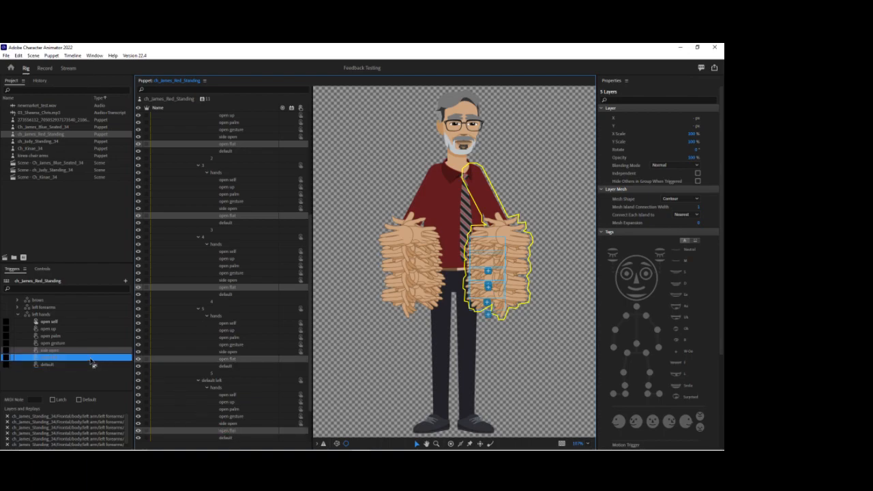
Assign the default hand layers from all five left forearm hands groups to the default trigger and make it the left hands set's default.
click(229, 151)
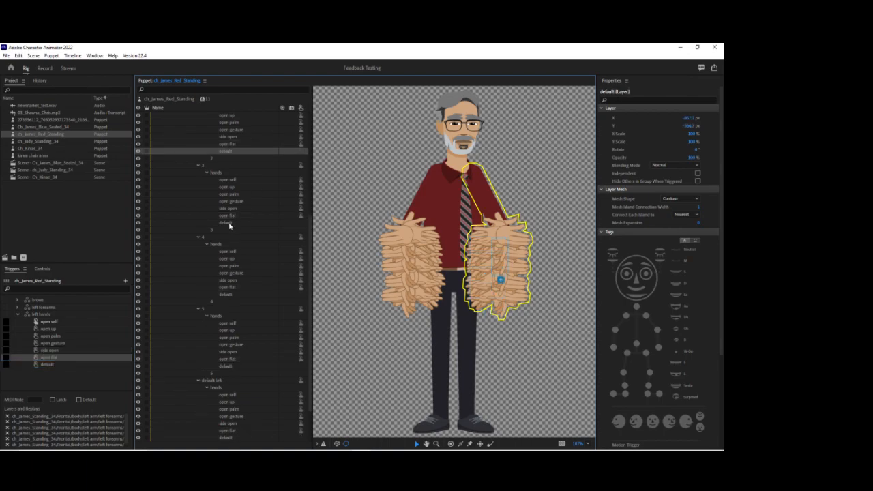
ctrl+click(229, 222)
ctrl+click(228, 294)
ctrl+click(230, 366)
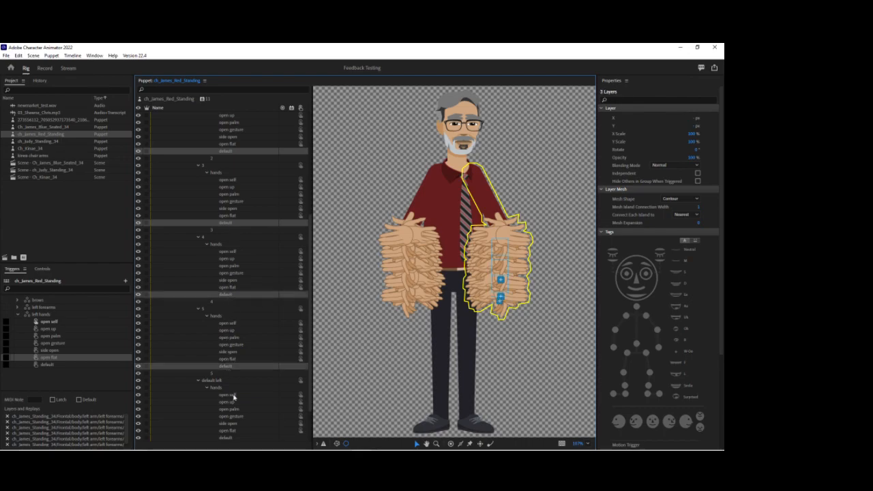
ctrl+click(230, 437)
drag(234, 367, 82, 365)
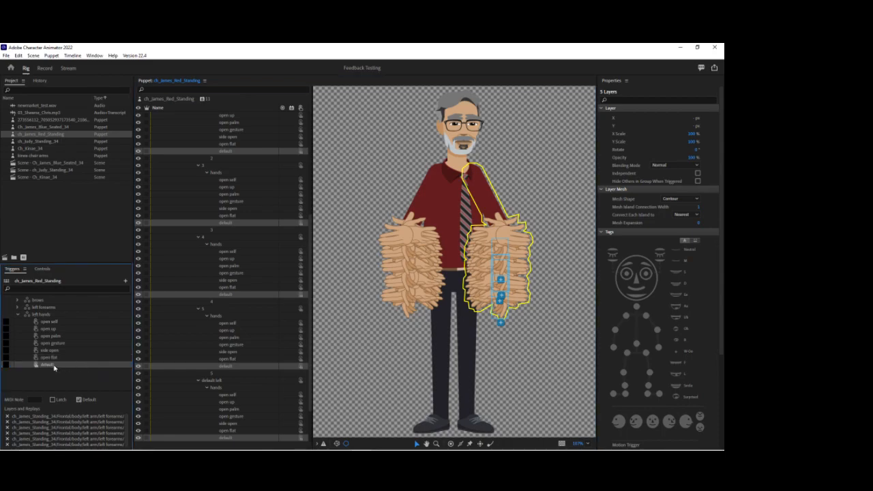
Try D as the open gesture trigger's key, clear it, and switch the Latch option.
click(8, 345)
click(6, 343)
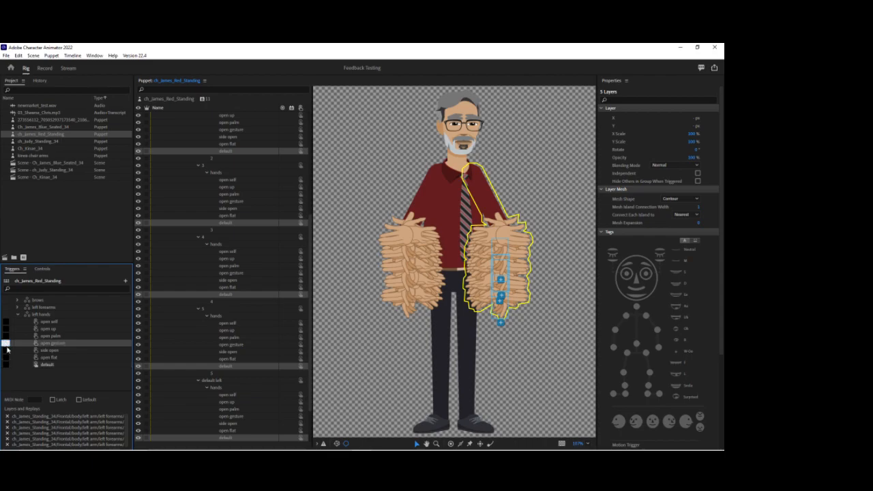
text(d)
key(BackSpace)
click(53, 400)
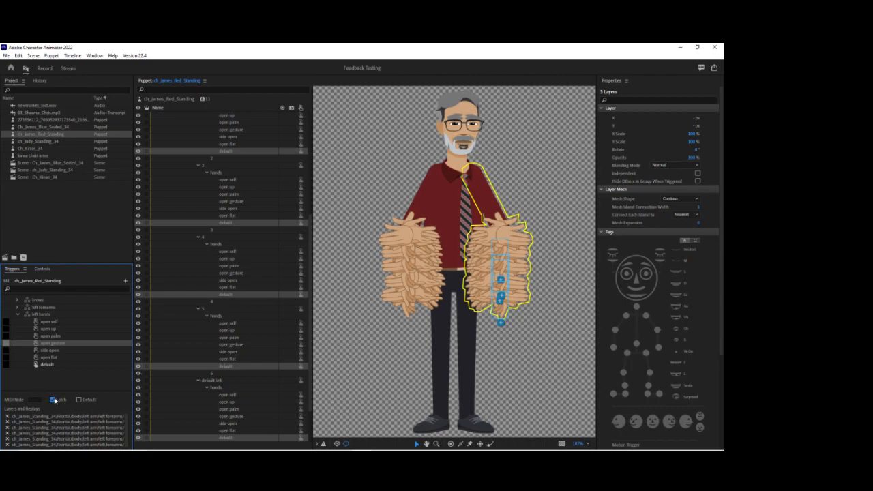
Collapse the left hands trigger set and the left arm's layer groups, and expand the right arm group.
click(19, 315)
scroll(180, 218, up, 4)
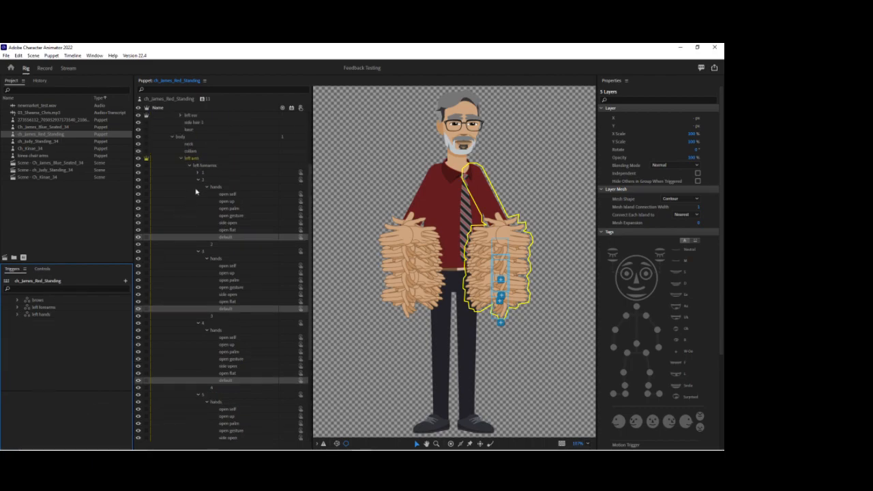
click(207, 188)
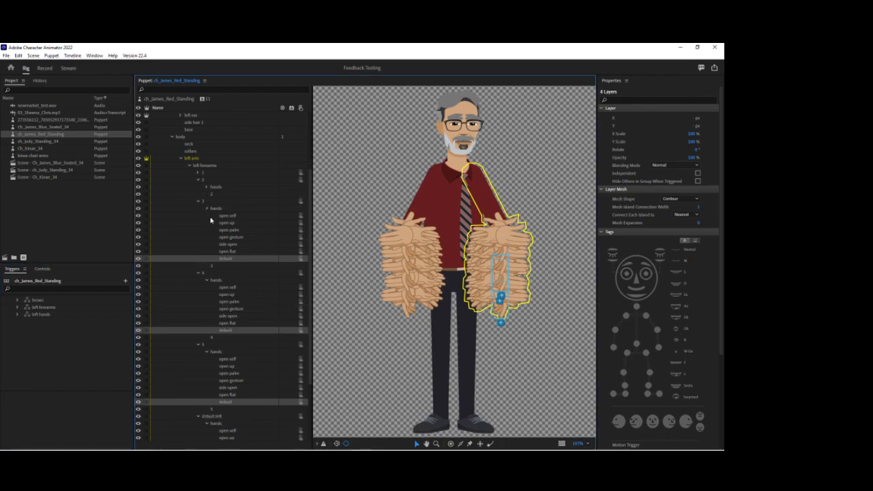
click(207, 210)
click(208, 243)
click(208, 267)
click(208, 339)
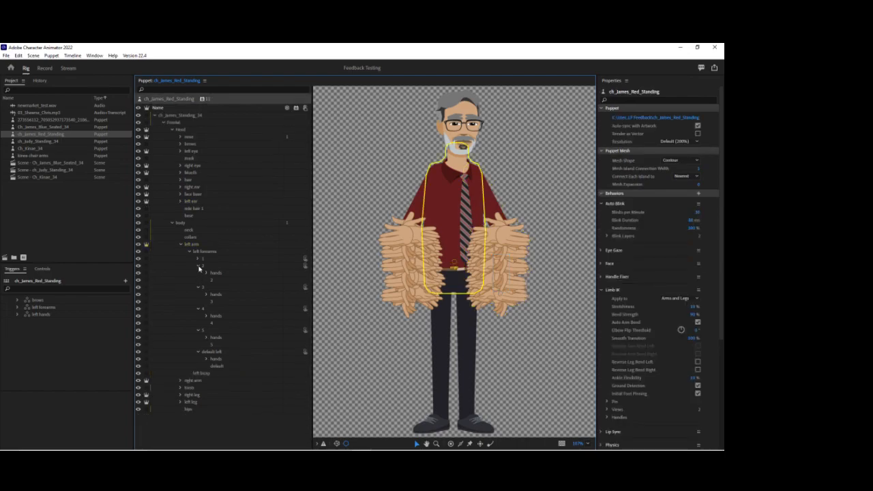
click(180, 244)
click(181, 251)
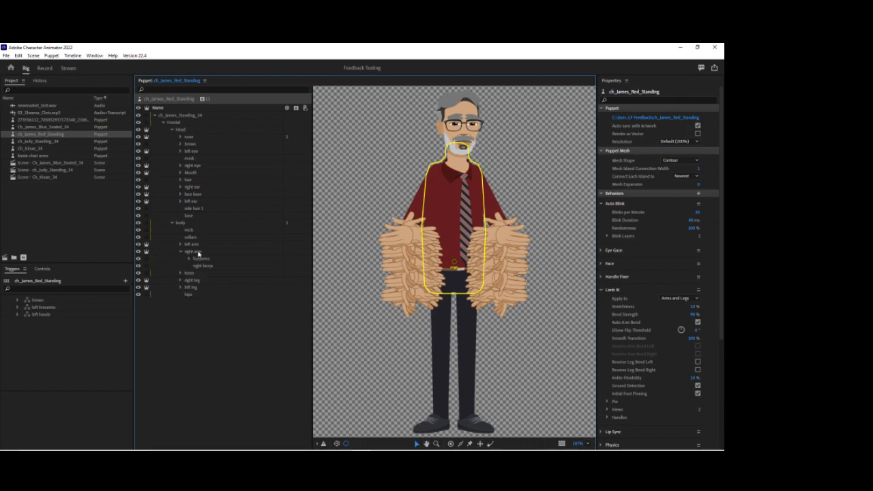
Create a swap set from the right arm's forearms group and turn on Latch for its trigger 1.
click(201, 259)
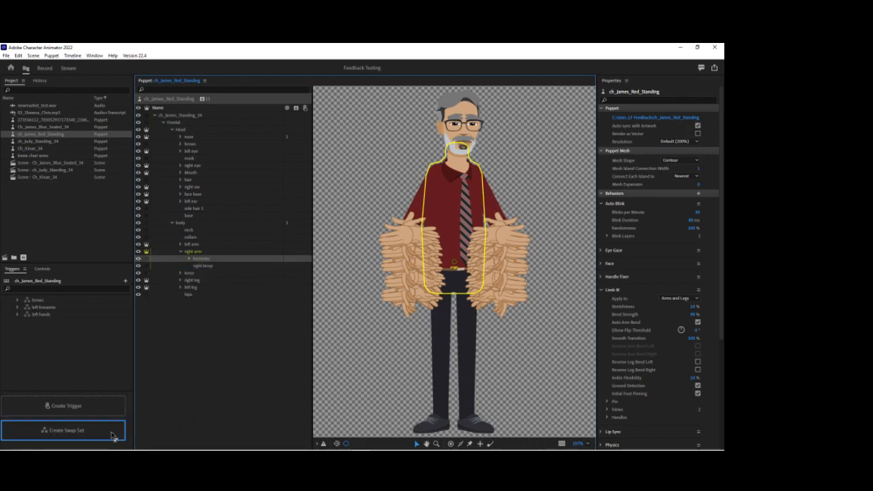
click(62, 365)
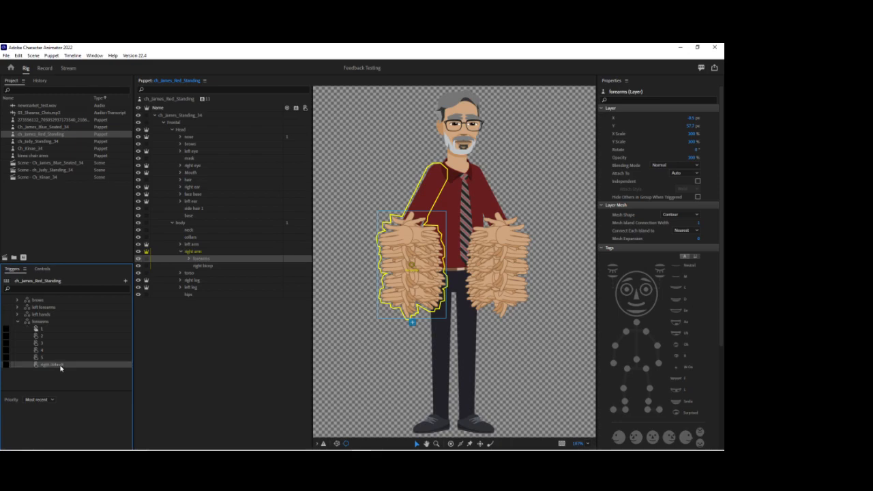
click(8, 330)
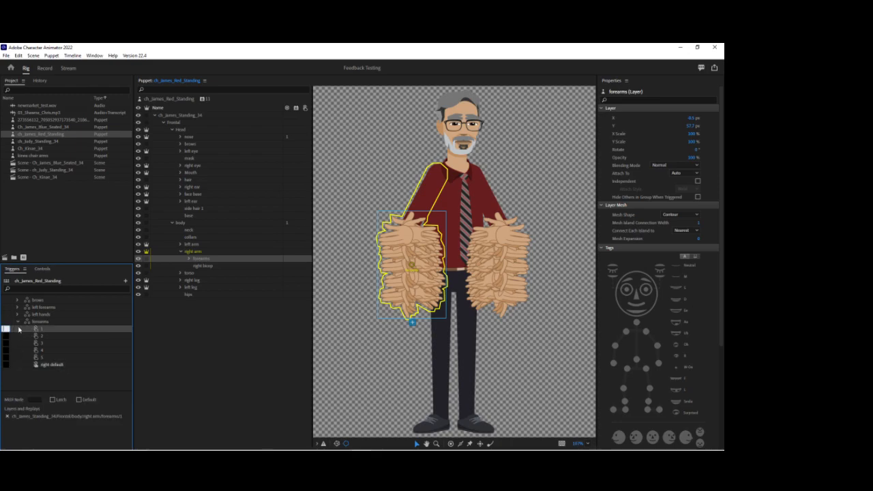
click(53, 400)
click(17, 321)
Create a swap set from the hands group of right forearm 1 and rename it right hands.
click(189, 259)
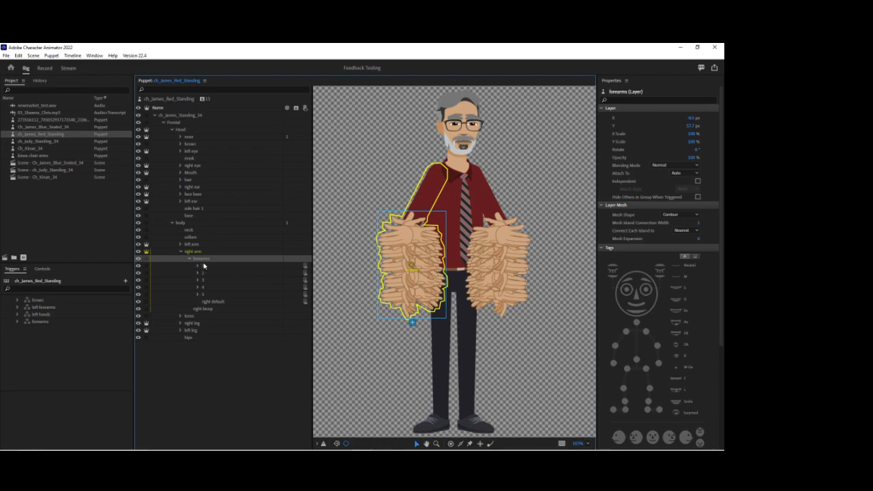
click(197, 266)
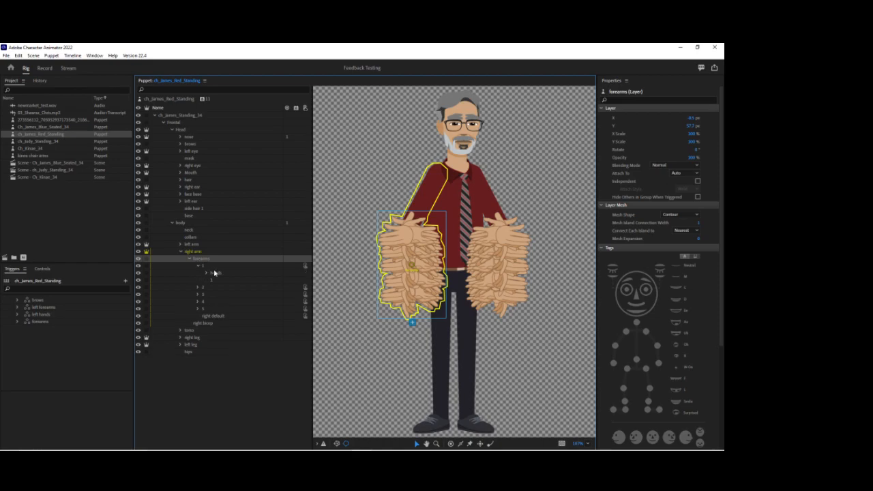
click(217, 273)
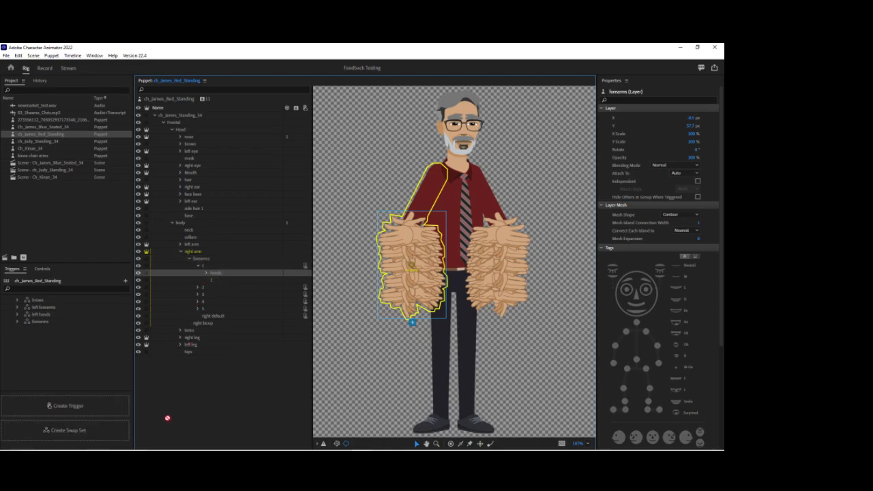
click(103, 434)
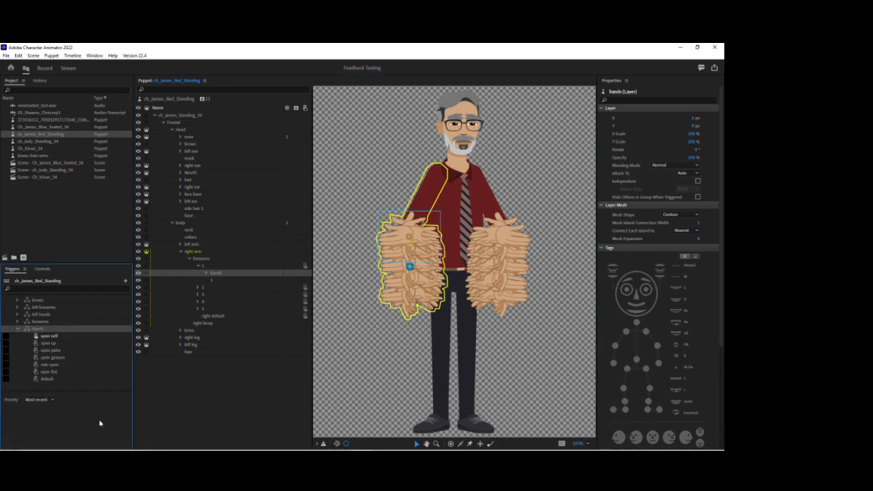
right_click(43, 332)
click(53, 335)
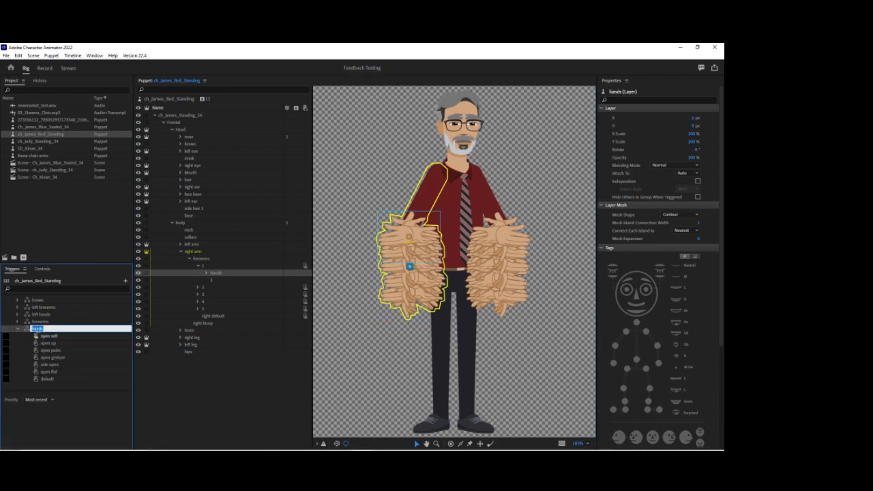
click(34, 329)
key(Return)
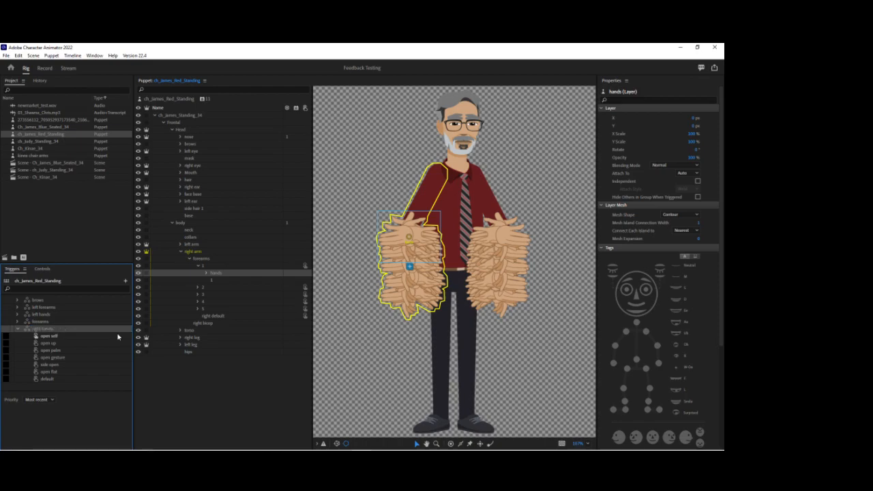
Rename the right arm's forearms trigger set as right forearms.
right_click(38, 323)
click(51, 326)
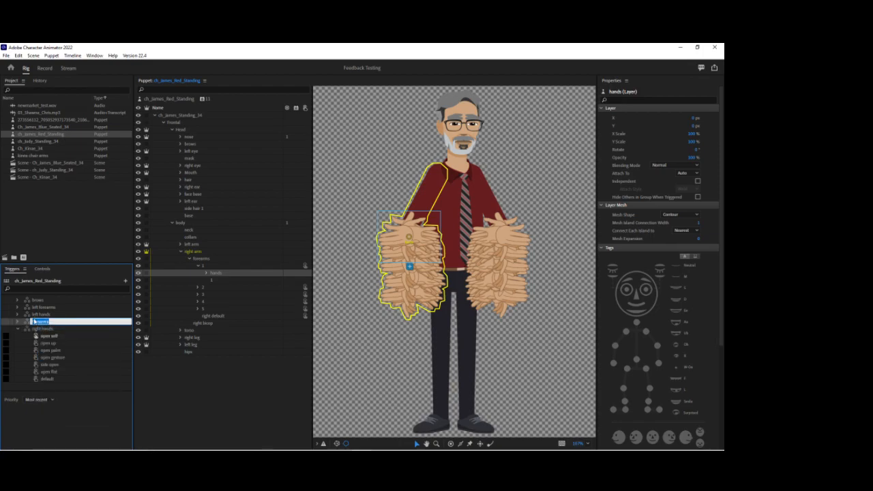
click(33, 322)
text(right)
key(Return)
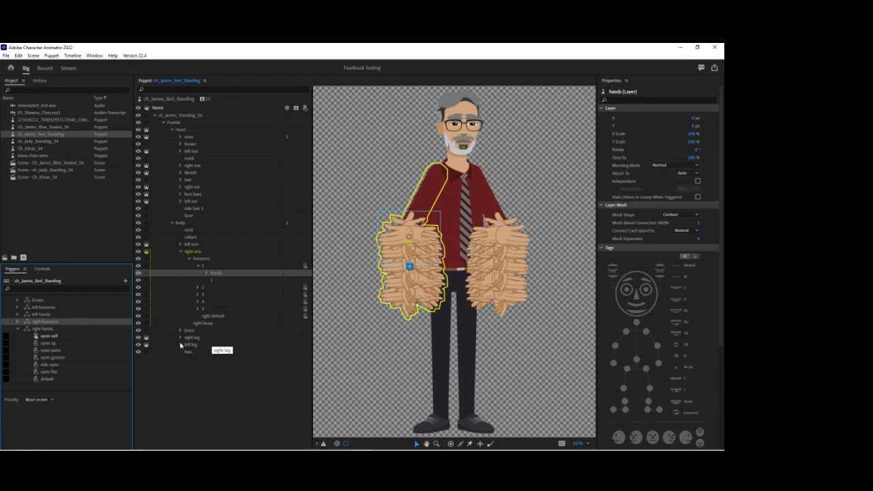
Collapse right forearm group 1 and expand groups 2 to 5 with their hands groups to expose the hand layers.
click(197, 266)
click(198, 272)
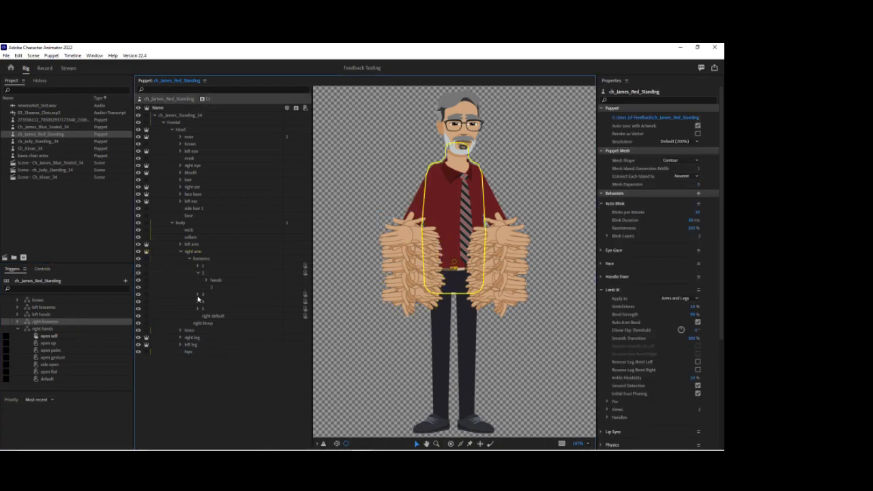
click(197, 294)
click(197, 317)
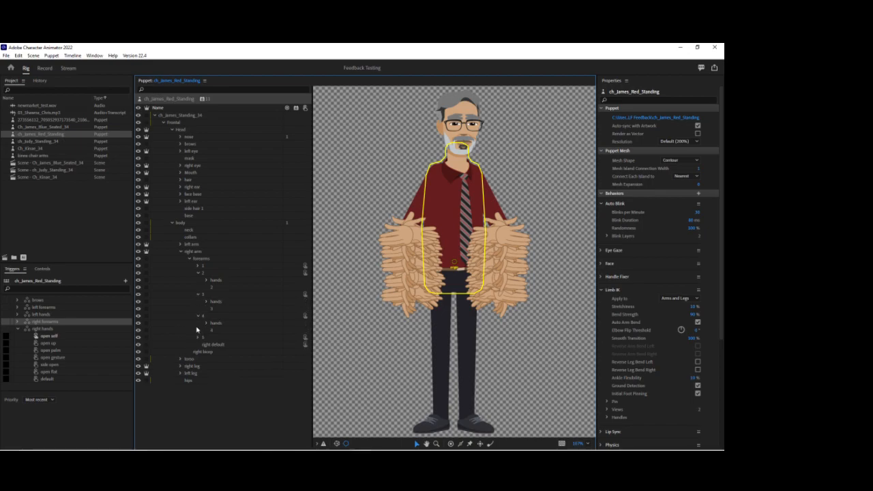
click(198, 337)
click(206, 345)
click(206, 323)
click(207, 301)
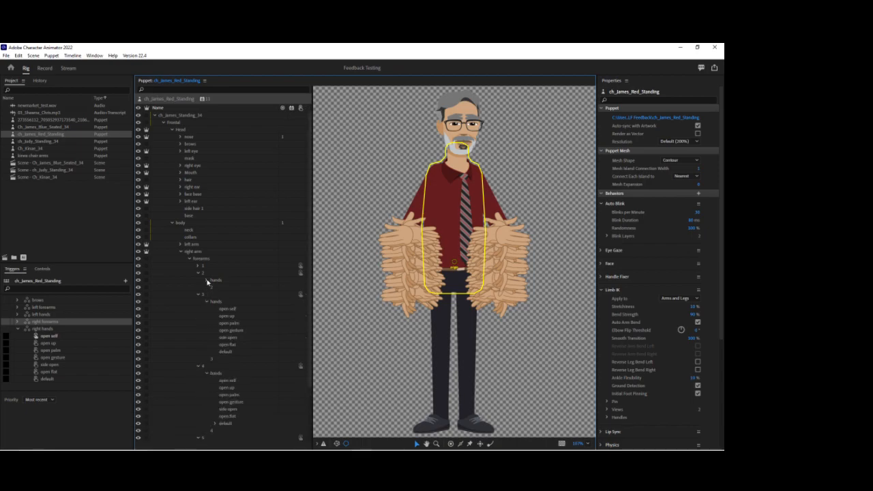
click(207, 282)
scroll(210, 289, down, 5)
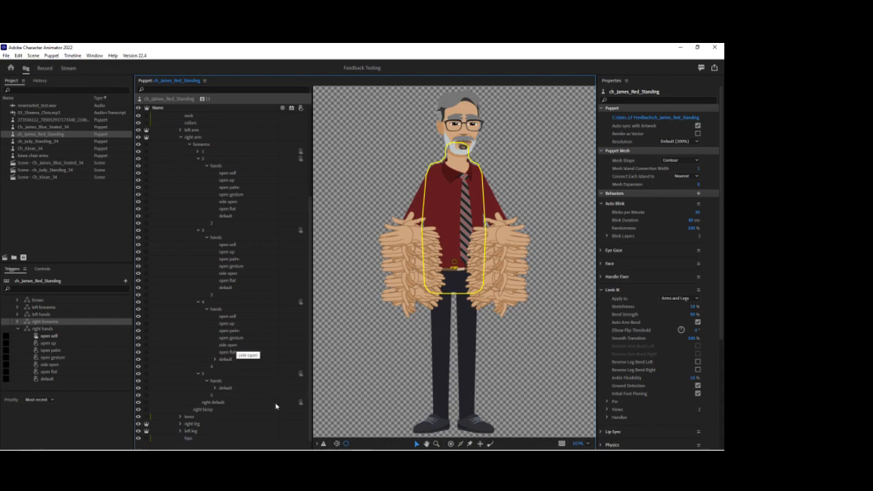
Examine the artwork's forearm group 5 layers in Illustrator, then return to Character Animator and recheck the hands group of right forearm 5.
click(324, 443)
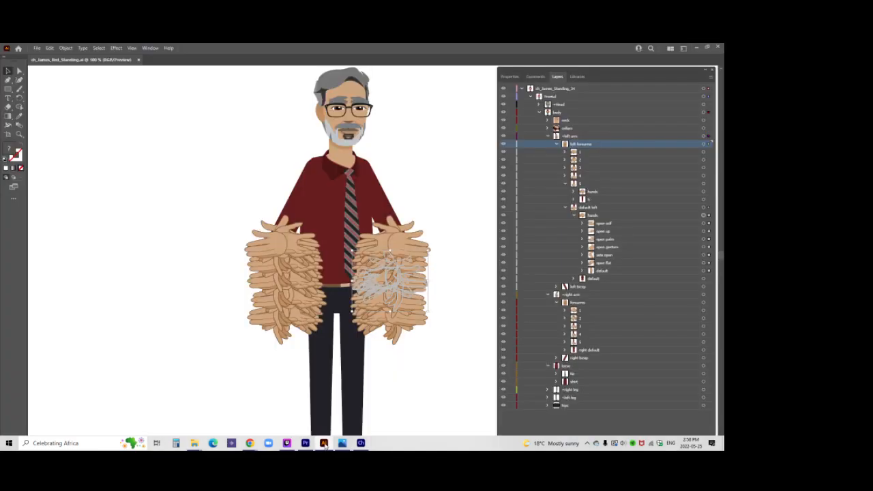
click(549, 136)
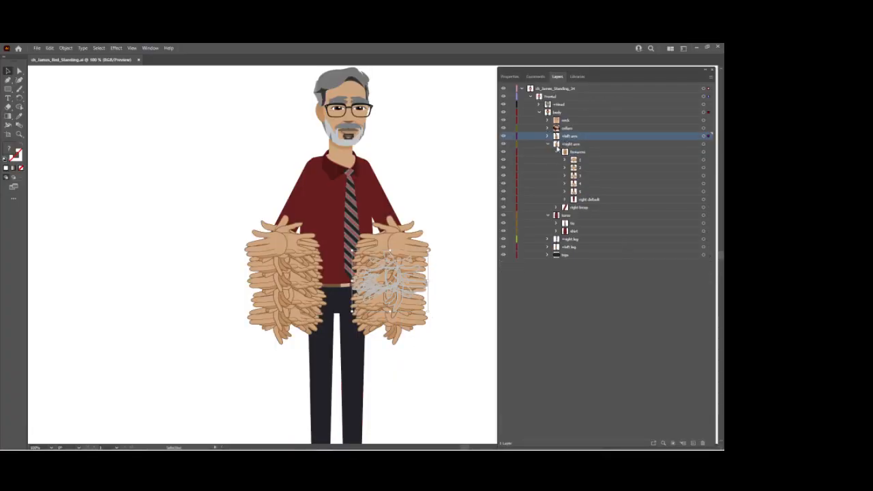
click(564, 192)
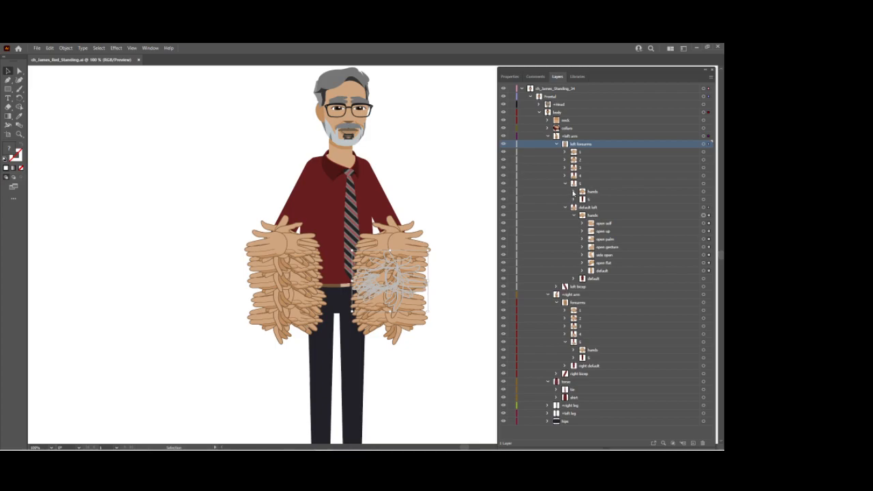
click(573, 192)
click(565, 184)
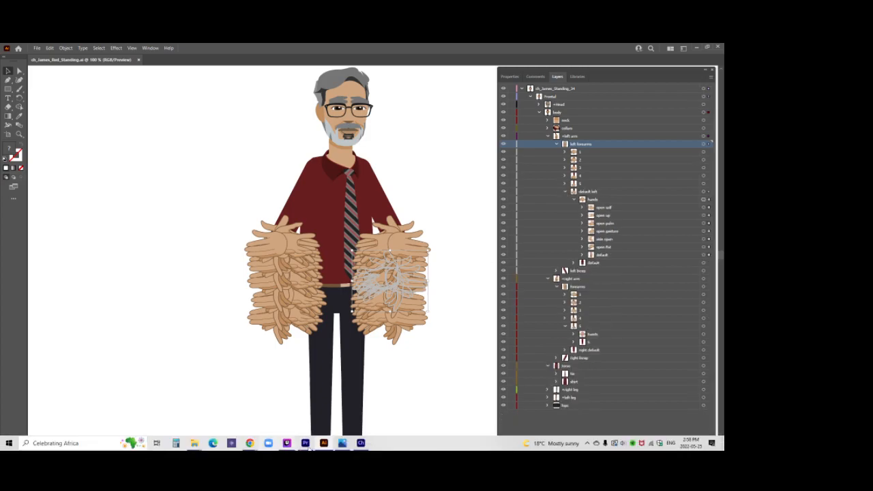
click(361, 443)
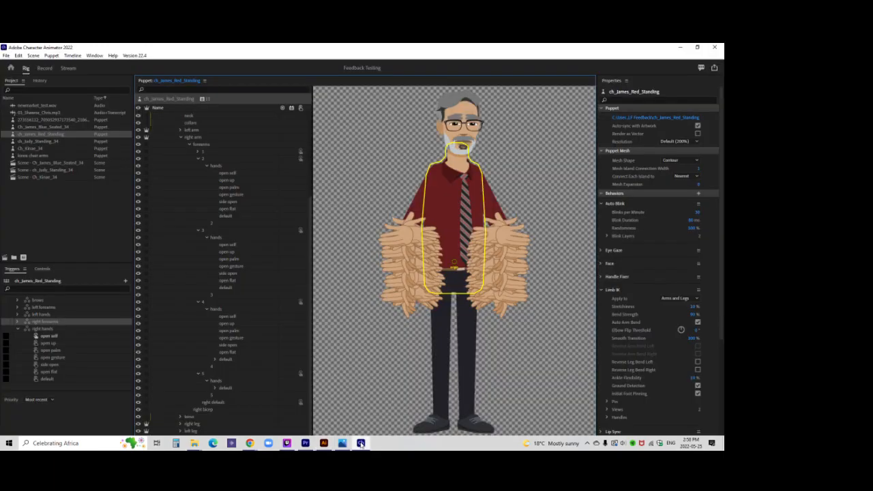
click(207, 383)
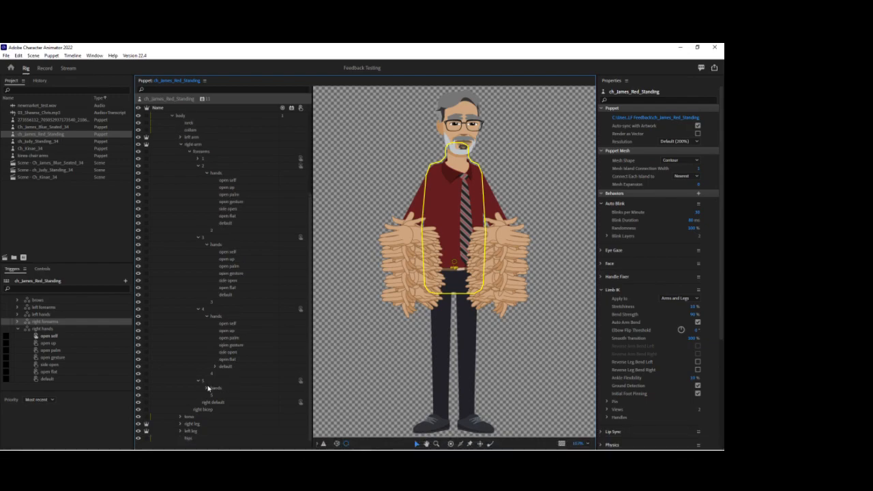
click(204, 388)
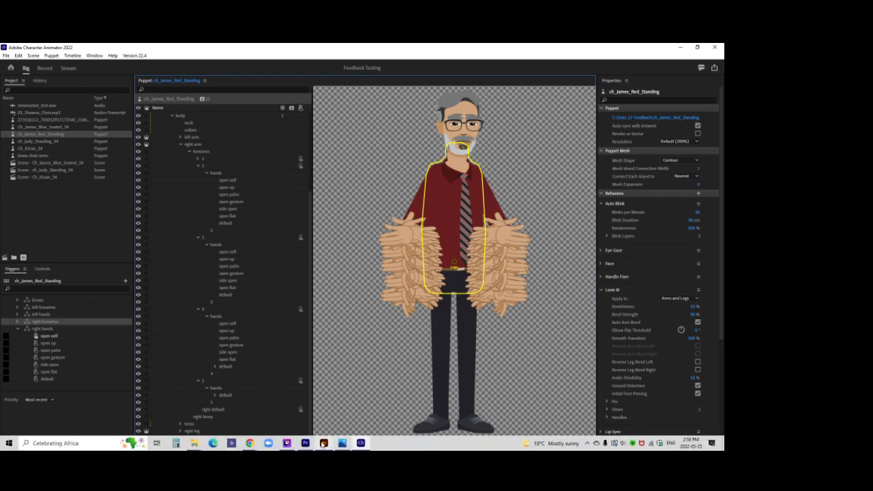
Switch to Illustrator and expand right forearm groups 4 and 5, including the hands group of 5.
click(324, 443)
click(565, 192)
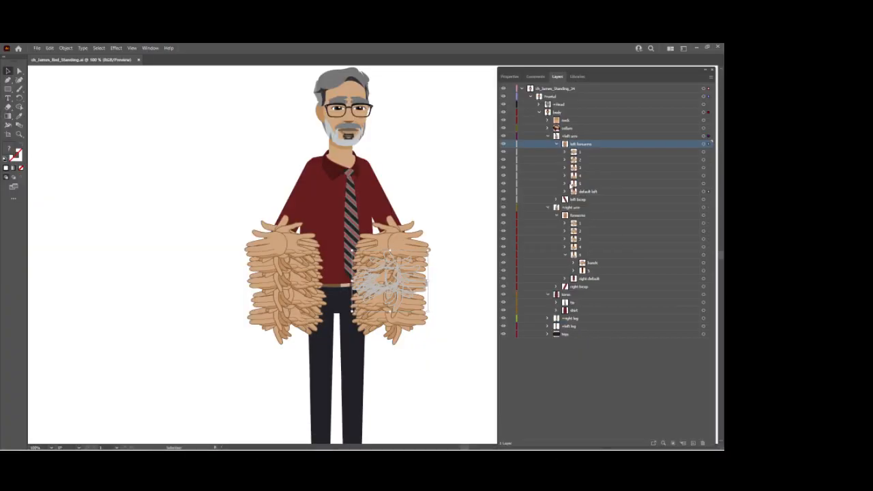
click(547, 137)
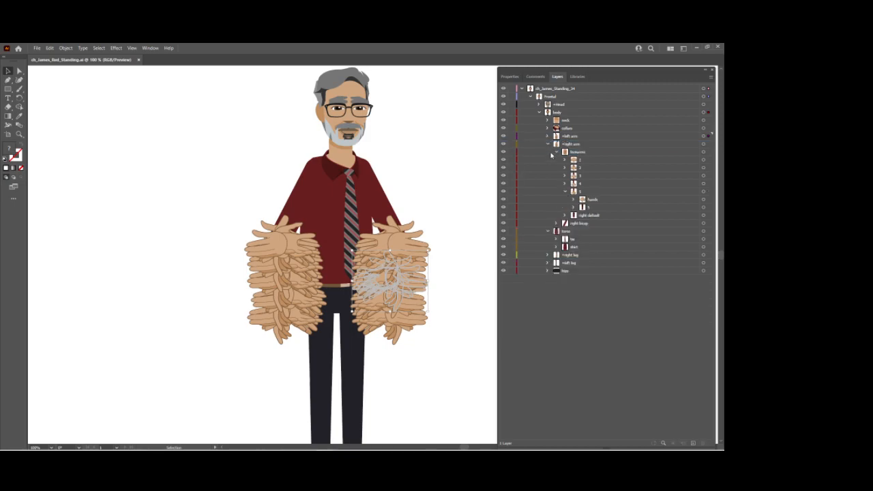
click(584, 153)
click(589, 192)
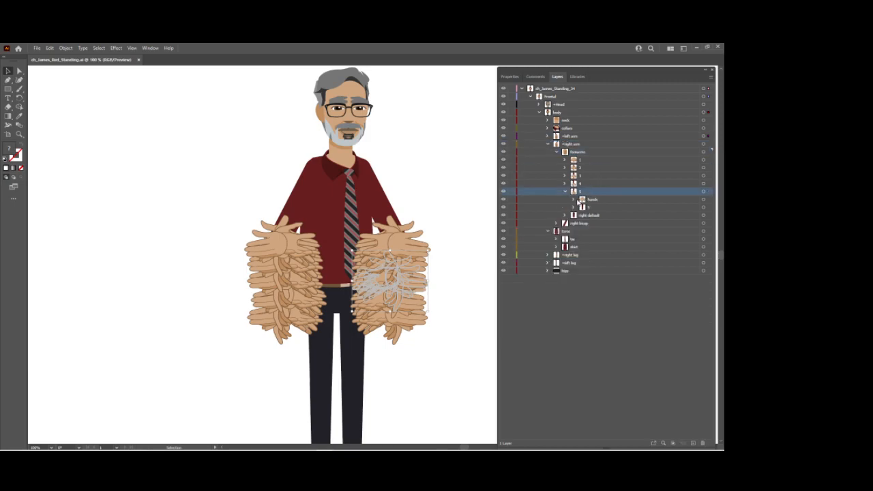
click(574, 200)
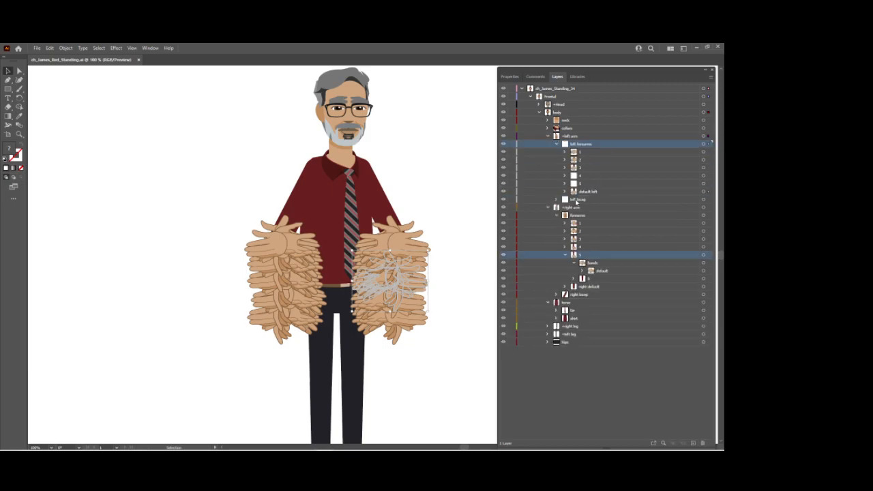
click(565, 247)
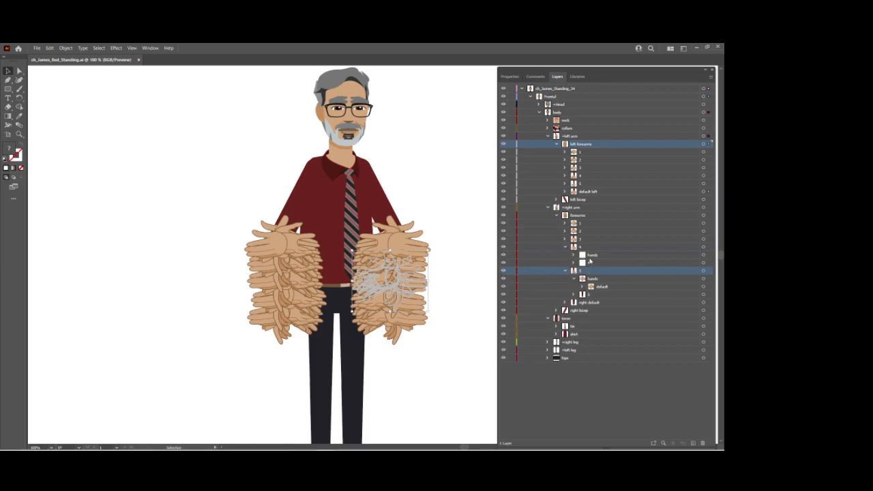
click(593, 256)
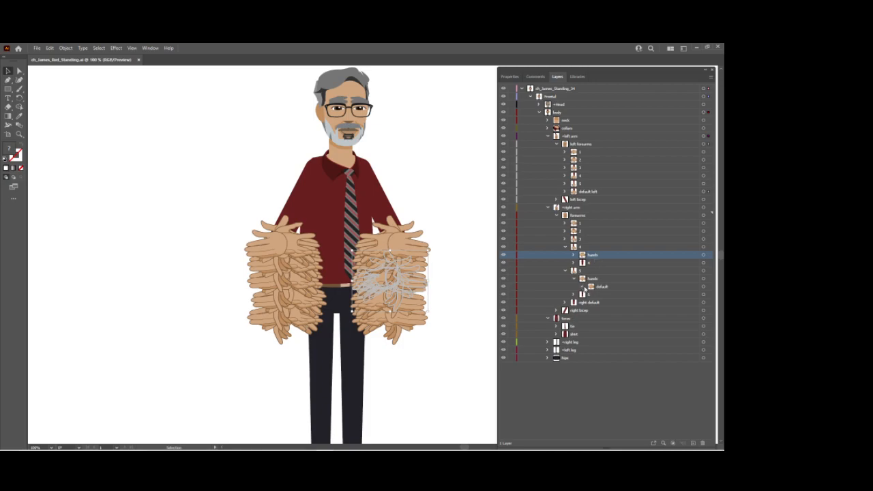
Move the open self through open flat layers out of default into right forearm 5's hands group and save the artwork.
click(583, 287)
click(607, 287)
click(614, 294)
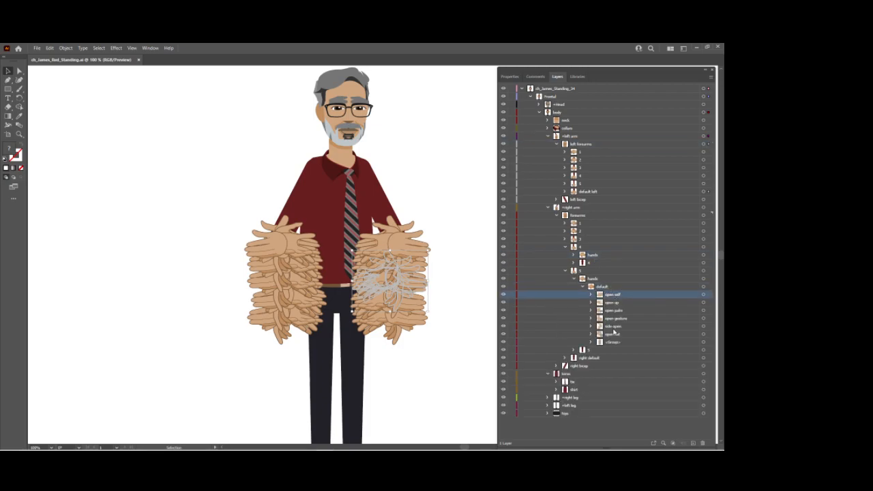
shift+click(615, 334)
drag(616, 295, 598, 282)
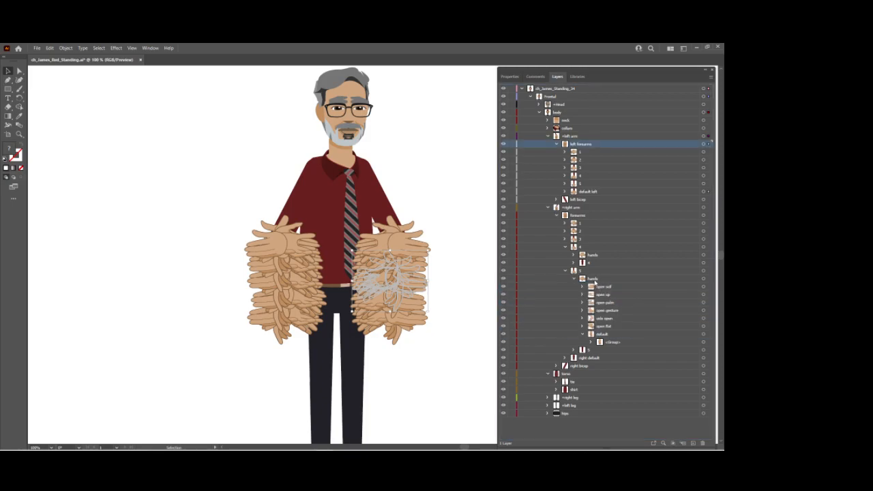
click(583, 334)
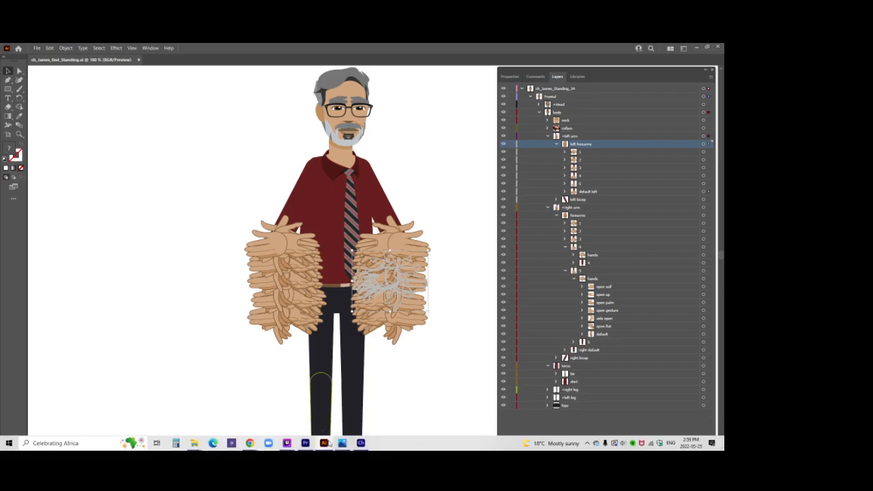
Switch to Character Animator and assign the open self layers from right forearms 2 to 5 to the right hands set's open self trigger.
click(355, 443)
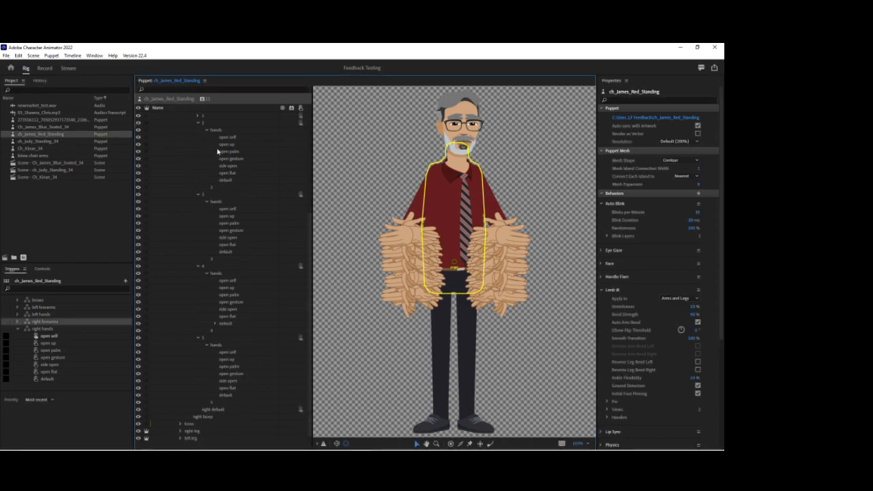
click(228, 138)
ctrl+click(236, 209)
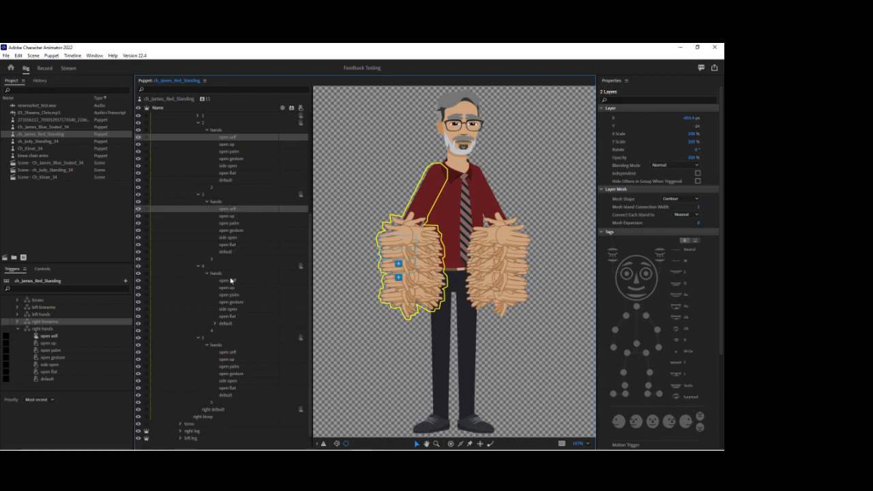
ctrl+click(228, 280)
ctrl+click(229, 352)
drag(230, 353, 72, 334)
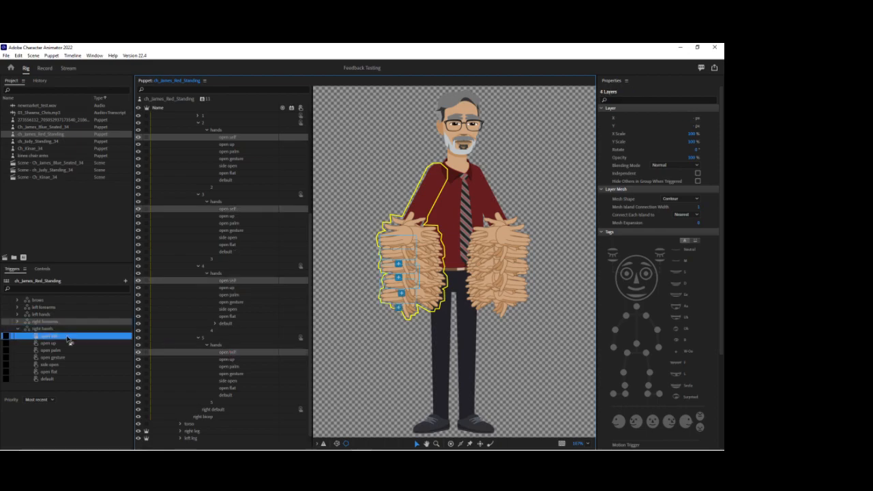
Assign the open up layers of right forearms 2 to 5 to the right hands set's open up trigger.
click(234, 144)
ctrl+click(225, 216)
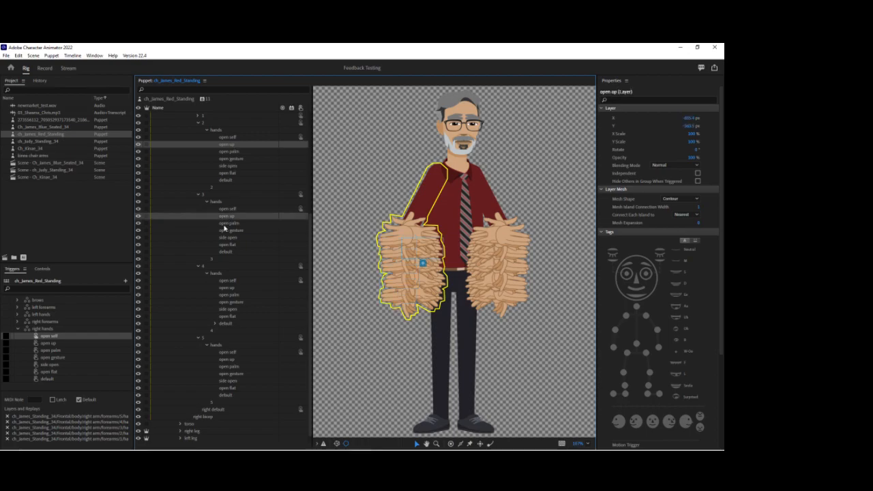
ctrl+click(224, 289)
ctrl+click(229, 359)
drag(230, 360, 95, 346)
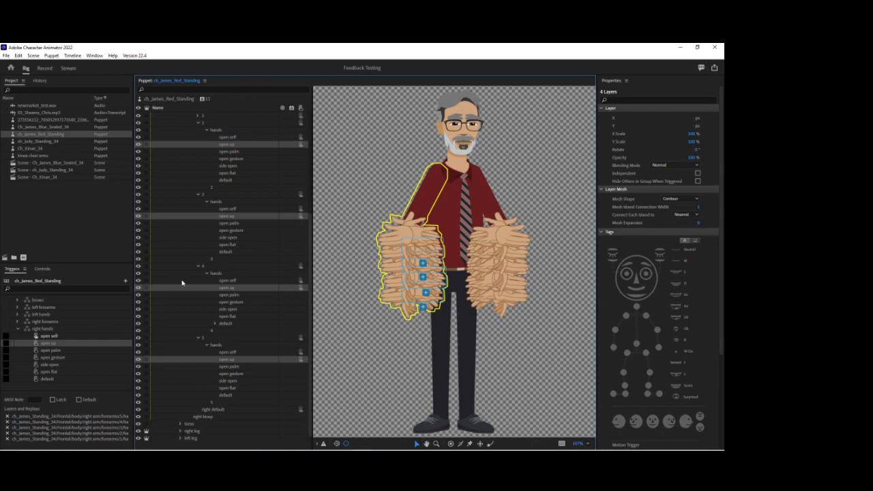
Assign the open palm layers of right forearms 2 to 5 to the right hands set's open palm trigger.
click(240, 152)
ctrl+click(228, 224)
ctrl+click(226, 295)
ctrl+click(227, 367)
drag(227, 367, 89, 350)
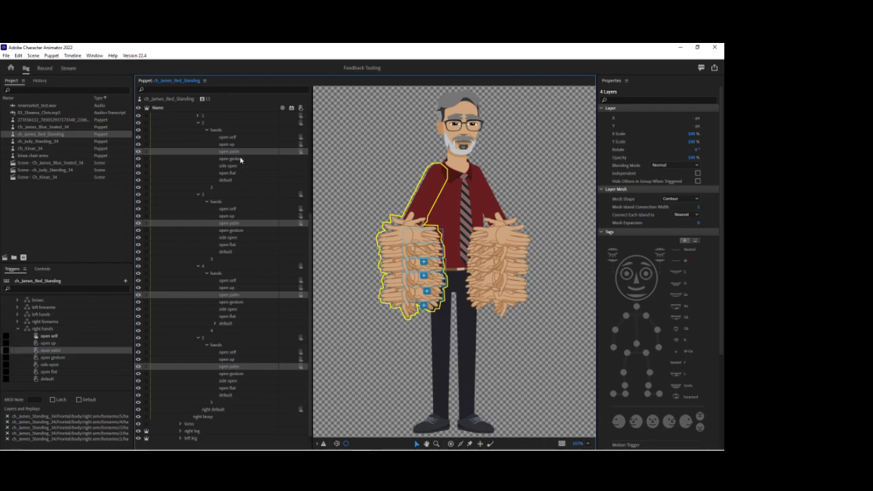
Assign the open gesture layers of right forearms 2 to 5 to the right hands set's open gesture trigger.
click(230, 158)
ctrl+click(230, 229)
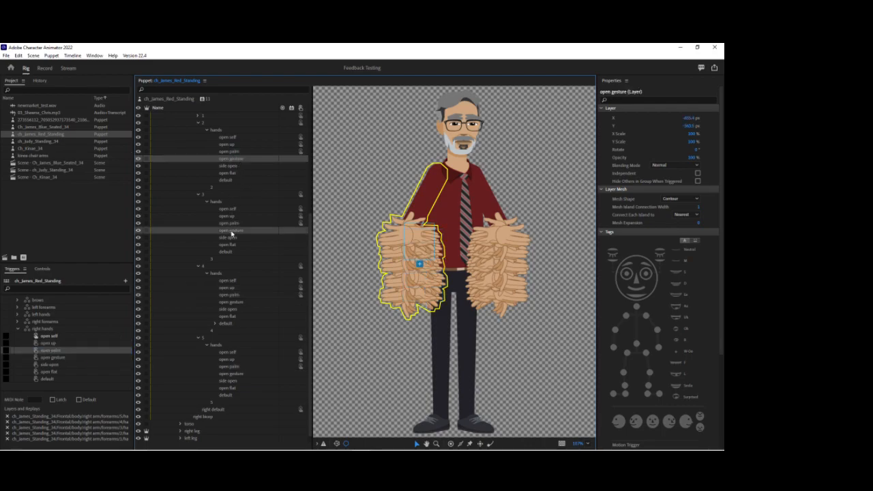
ctrl+click(231, 302)
ctrl+click(232, 374)
drag(232, 374, 90, 358)
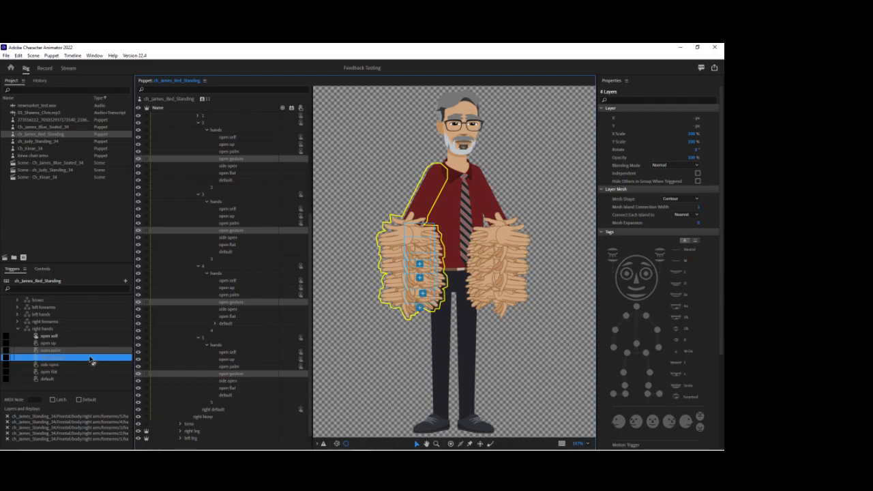
Assign the side open layers of right forearms 2 to 5 to the right hands set's side open trigger.
click(231, 166)
ctrl+click(230, 237)
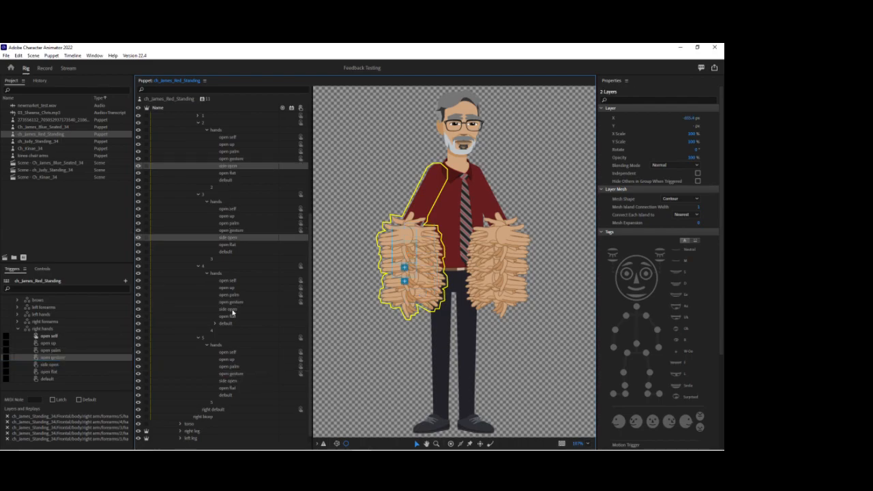
ctrl+click(235, 309)
ctrl+click(233, 381)
drag(237, 383, 101, 366)
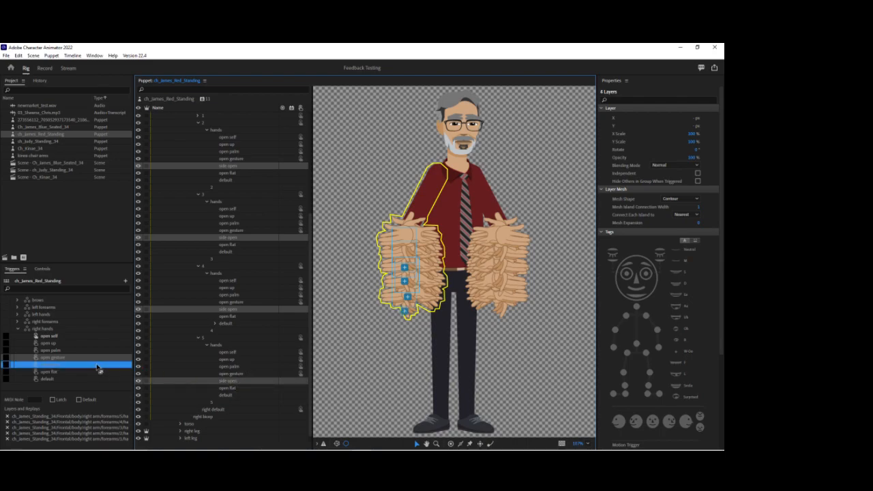
Assign the open flat layers of right forearms 2 to 5 to the right hands set's open flat trigger.
click(233, 174)
ctrl+click(226, 244)
ctrl+click(228, 317)
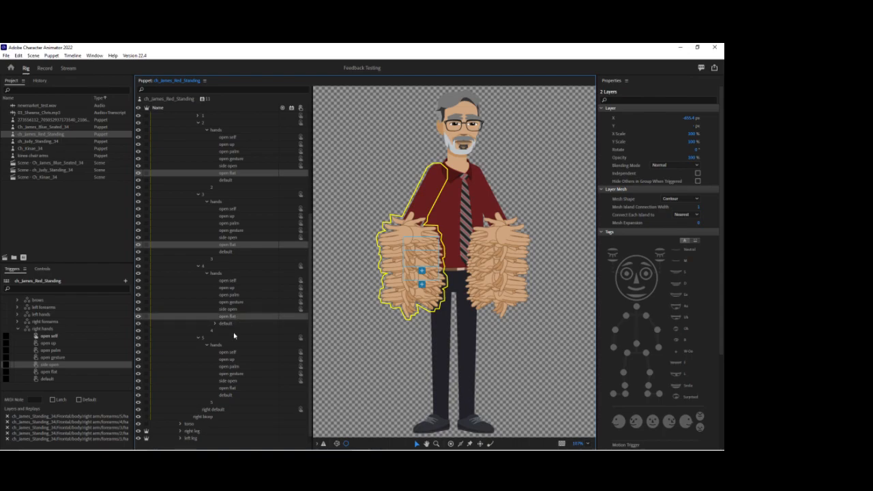
ctrl+click(228, 388)
drag(228, 390, 112, 373)
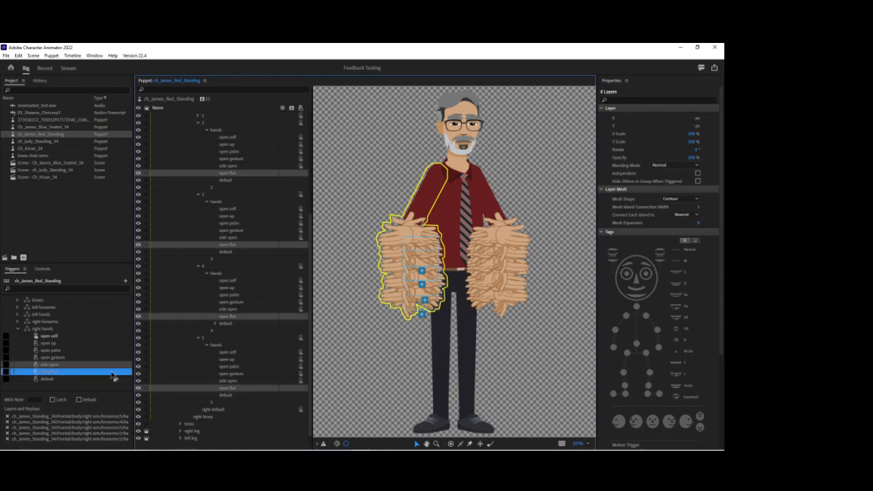
Assign the default hand layers of right forearms 2 to 5 to the right hands set's default trigger.
click(225, 180)
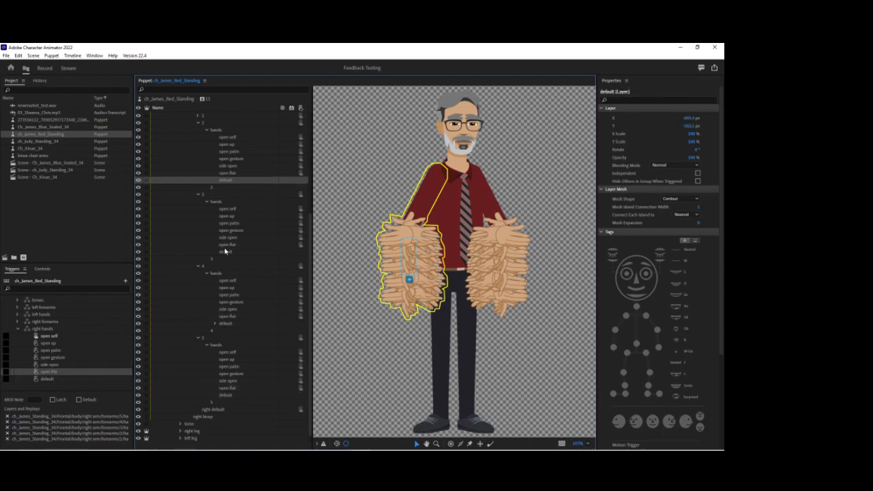
ctrl+click(226, 252)
ctrl+click(231, 325)
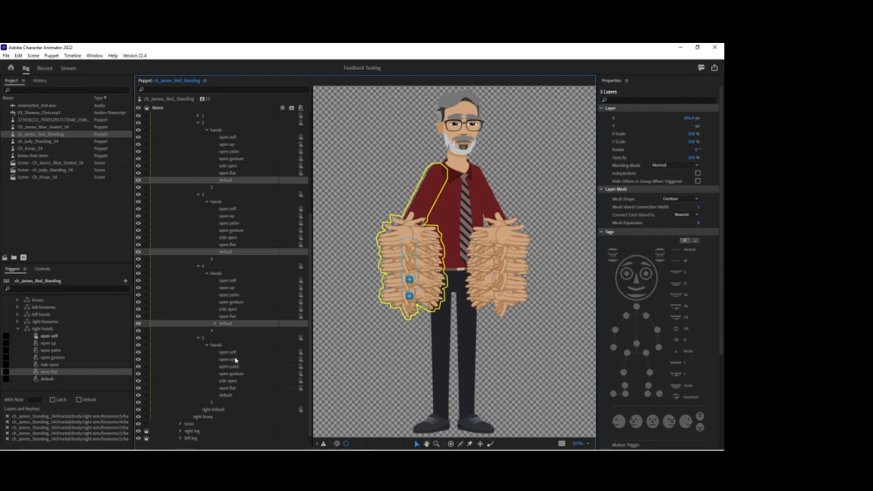
ctrl+click(228, 396)
drag(227, 396, 105, 382)
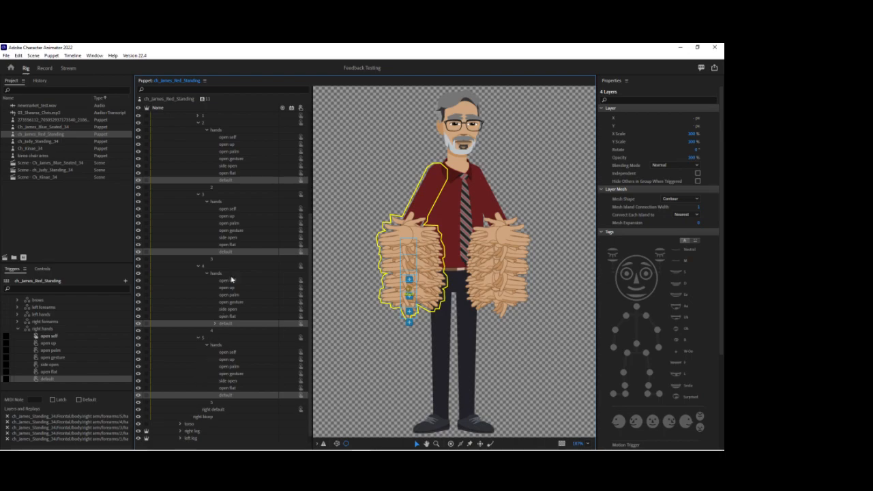
Enable Latch for the open gesture trigger of the right hands set and collapse the set.
scroll(202, 178, up, 2)
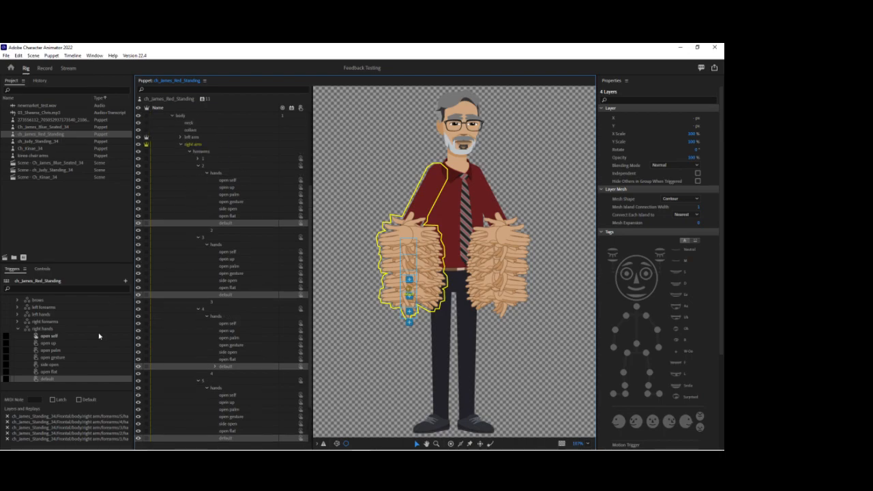
click(7, 358)
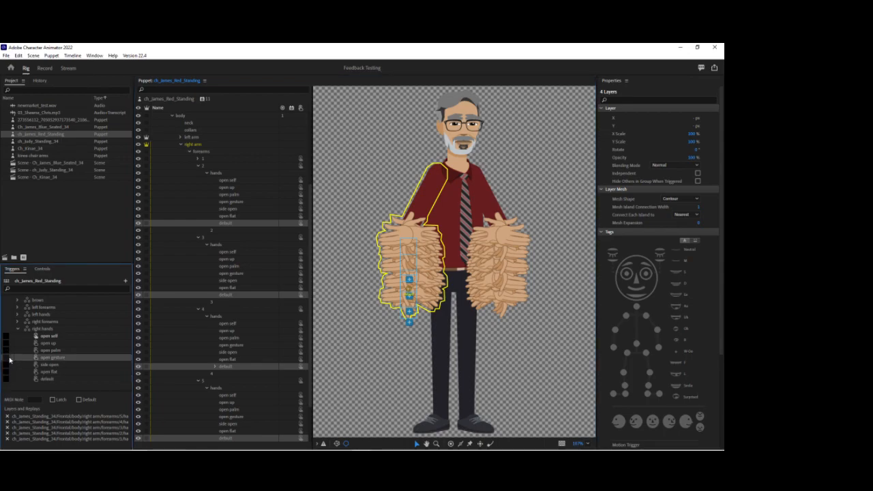
click(53, 401)
click(19, 329)
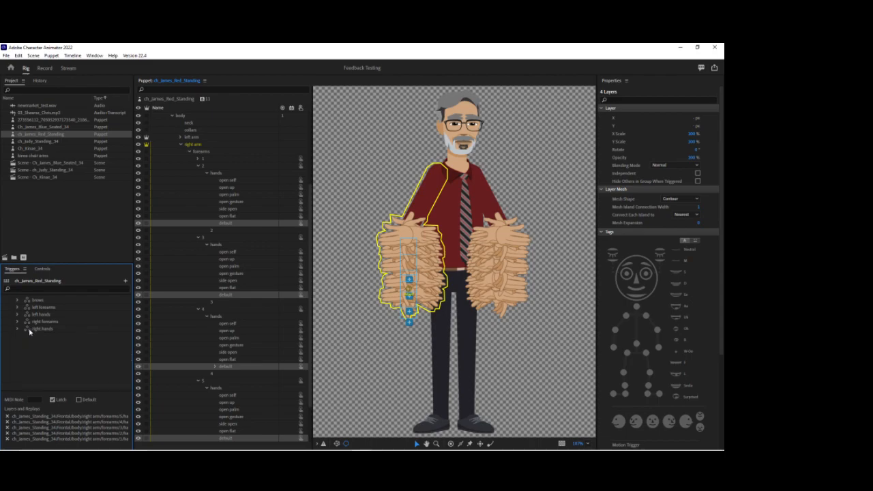
Collapse right forearm groups 2 to 5 and the right arm group in the puppet's layer hierarchy.
click(200, 165)
click(198, 187)
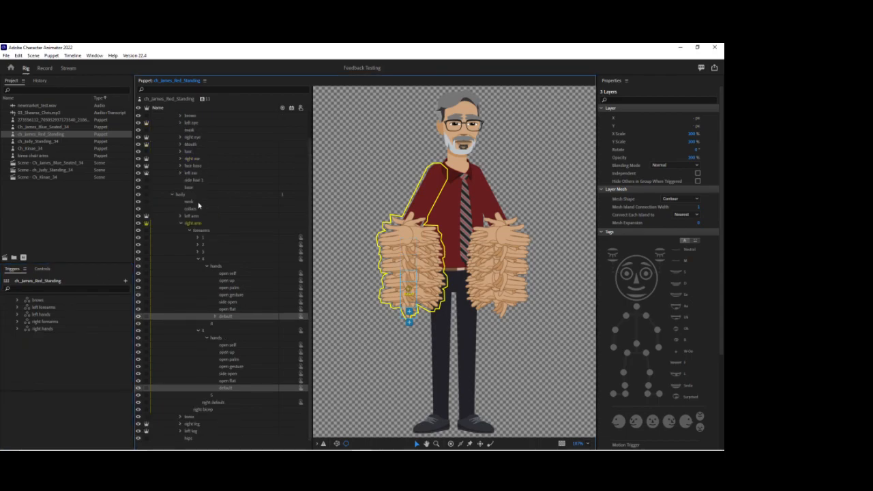
click(197, 259)
click(198, 295)
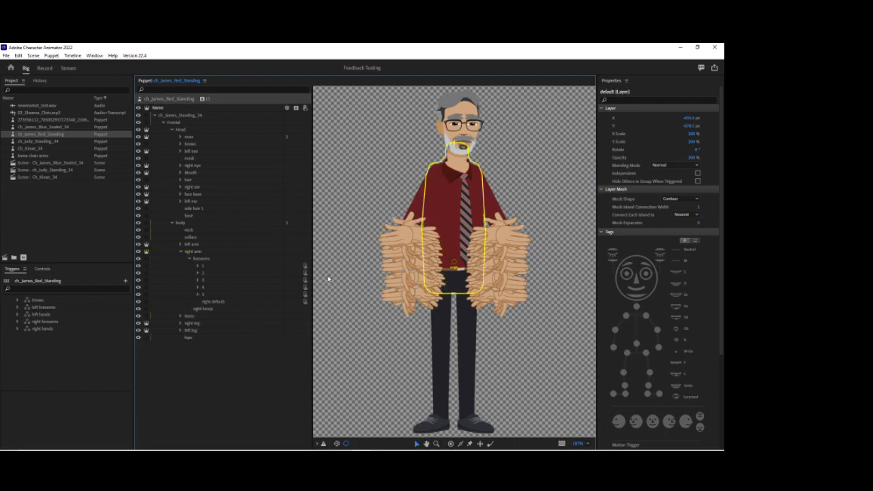
click(328, 278)
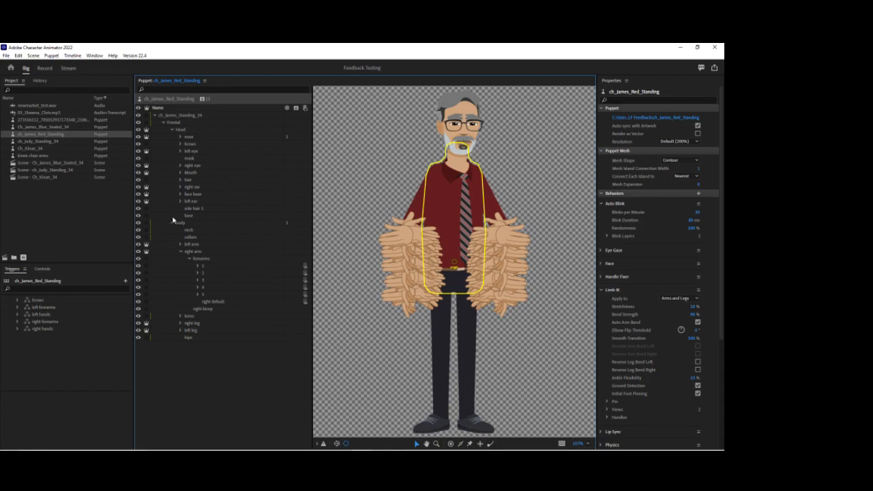
click(179, 253)
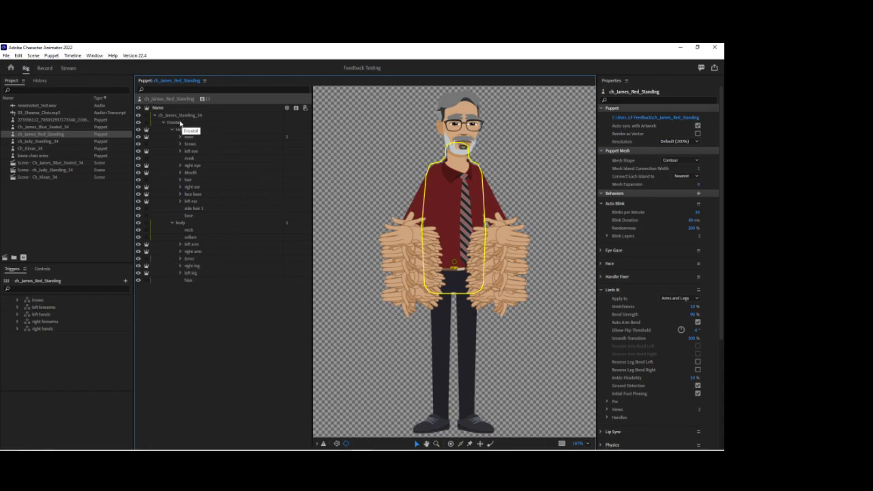
Tag the Frontal group as Head and add the Face behavior to the Head group.
click(181, 123)
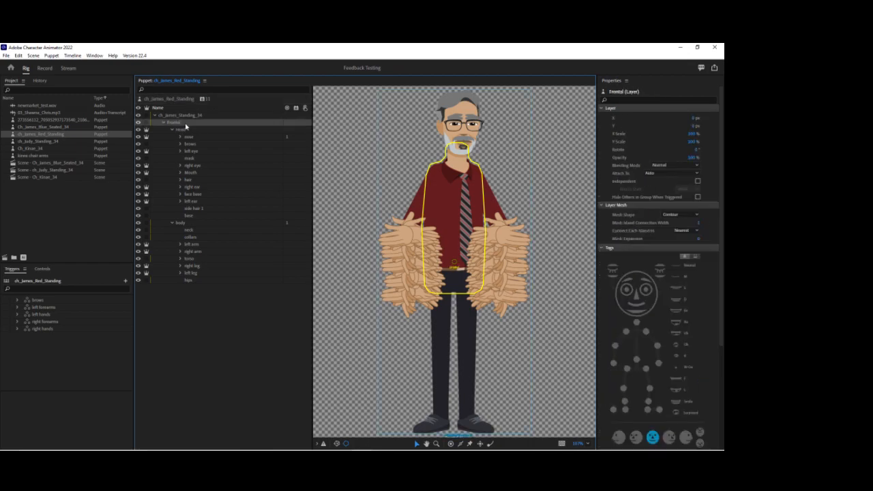
click(651, 306)
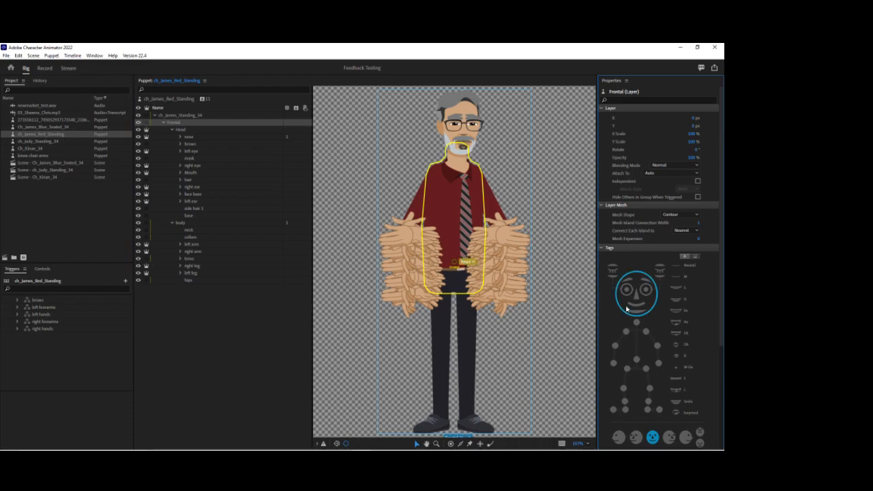
click(181, 130)
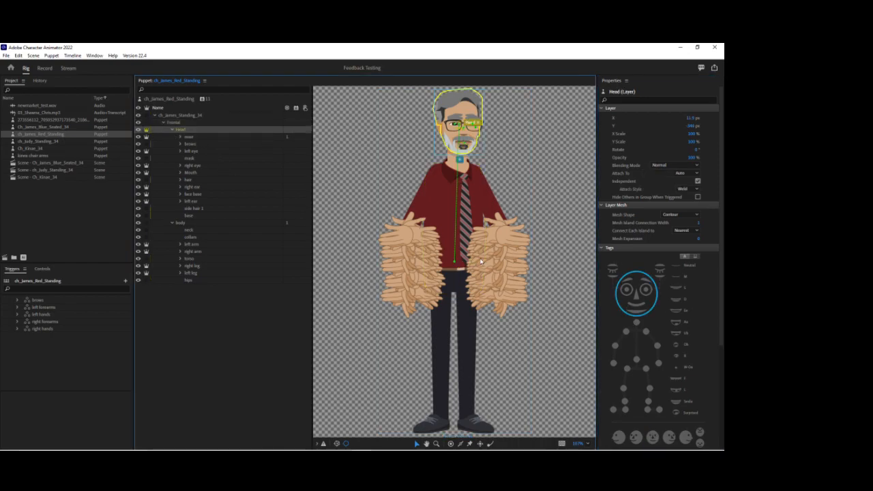
click(296, 133)
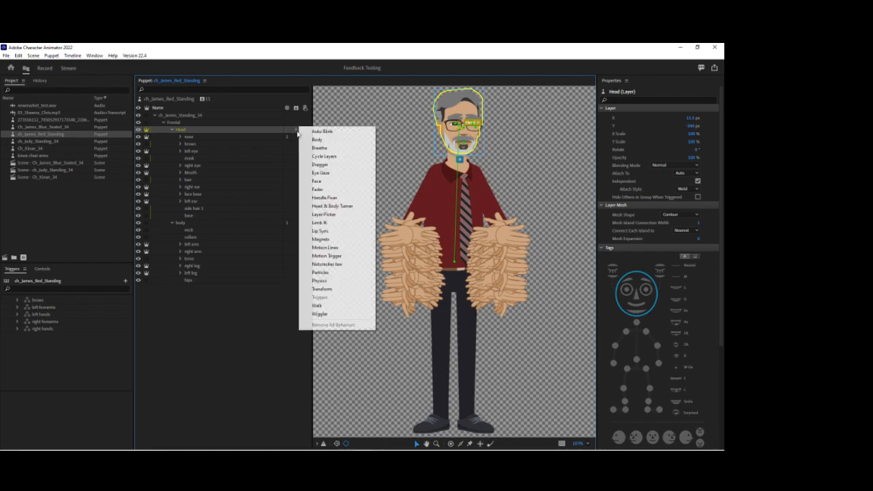
click(318, 181)
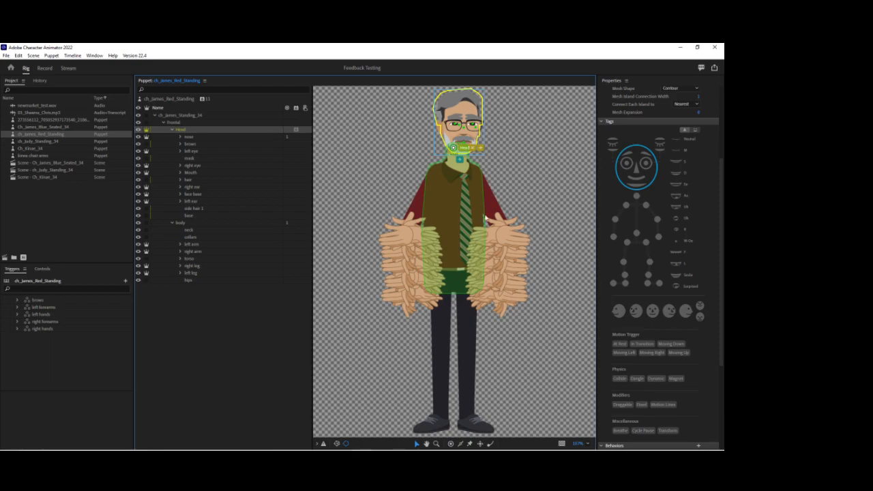
Set Head Position Strength and Head Scale Strength to 0% in the Head group's Face behavior.
scroll(662, 360, down, 5)
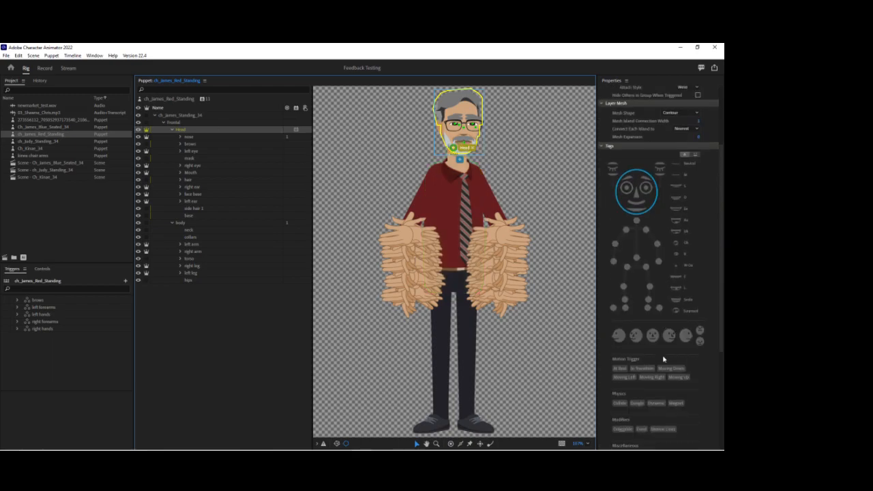
click(694, 343)
text(0)
key(Return)
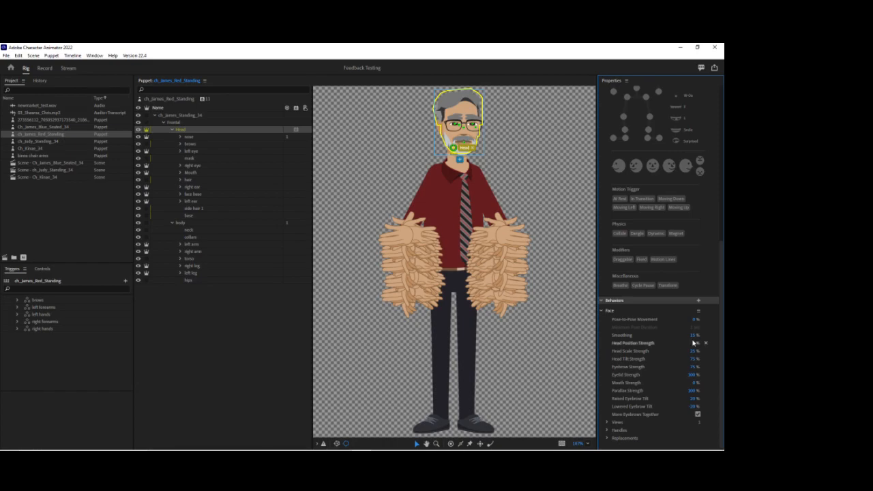
click(695, 350)
text(0)
key(Return)
Collapse the puppet-level Auto Blink and Limb IK behaviors and rename the puppet's Face behavior as torso.
click(175, 98)
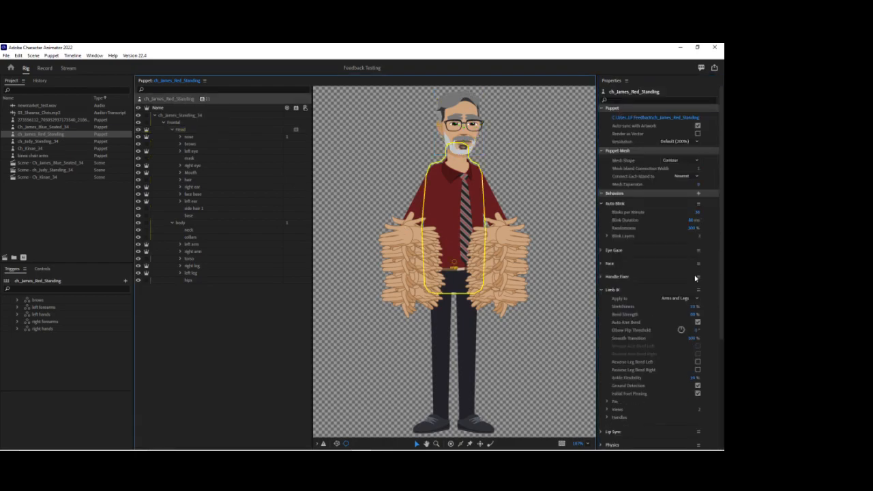
scroll(677, 304, down, 3)
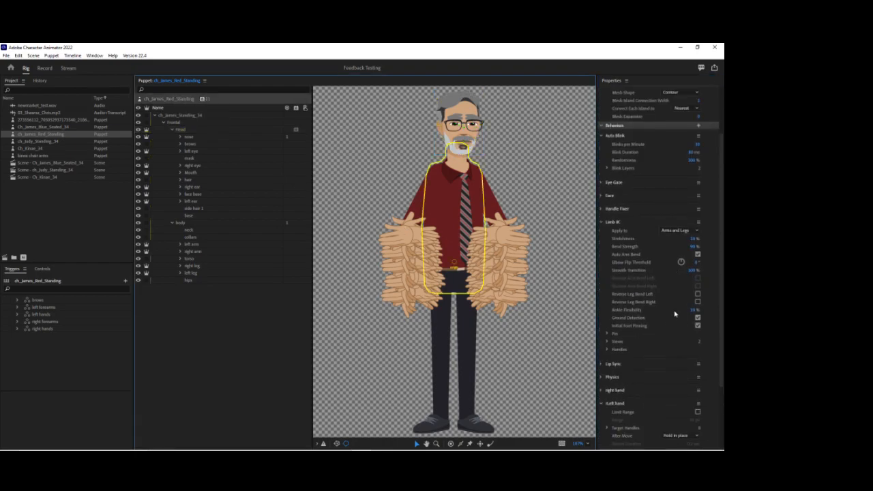
scroll(674, 314, up, 3)
click(602, 205)
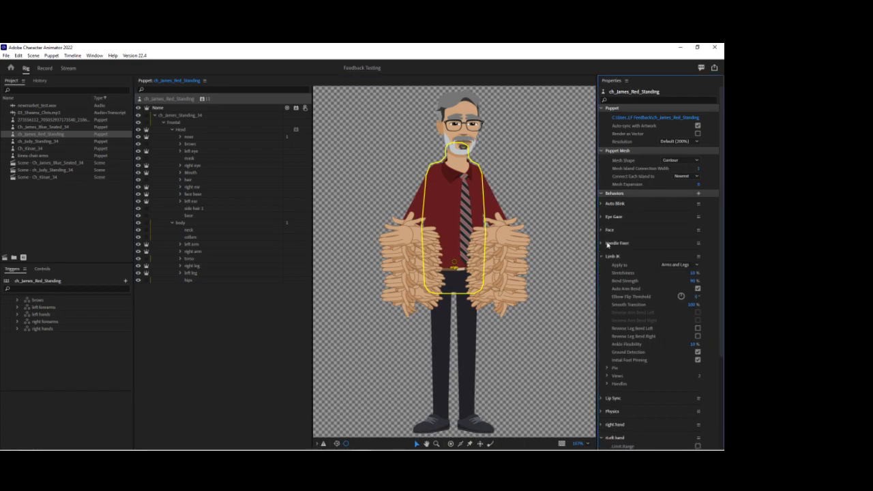
click(602, 256)
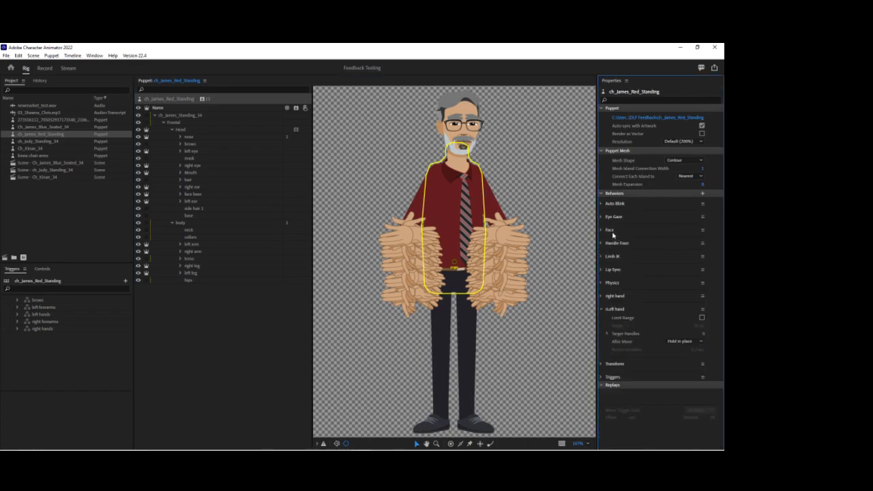
click(702, 230)
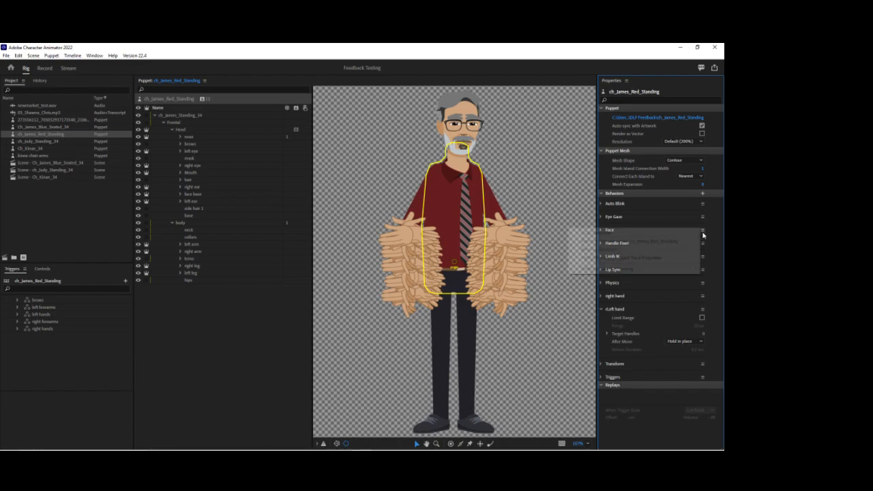
click(654, 250)
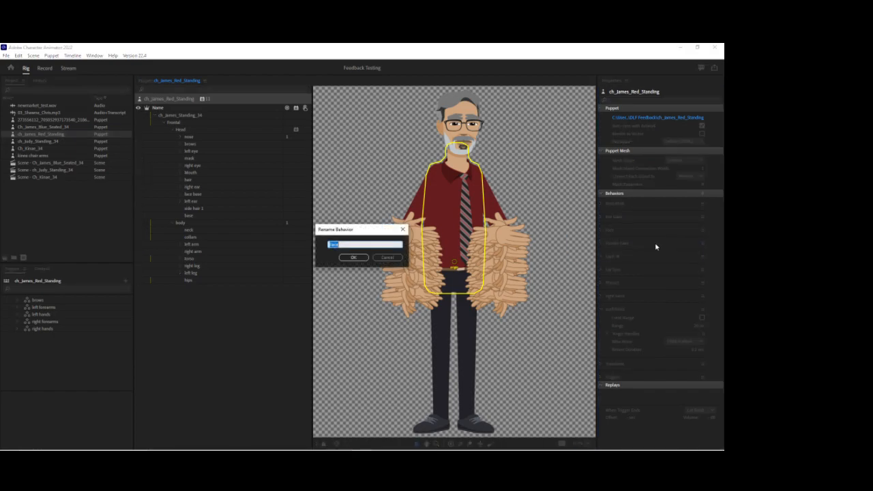
text(tors)
key(Return)
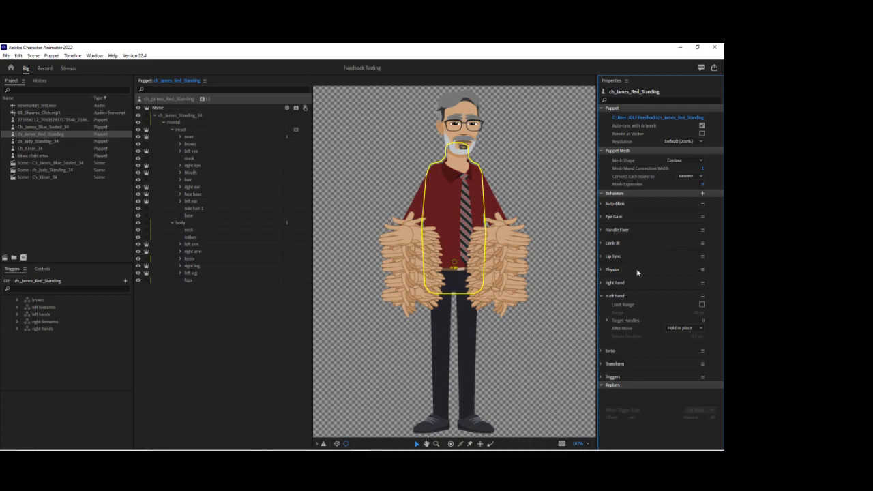
Set the torso behavior's Head Position Strength to 5% and Head Scale Strength to 0%.
click(616, 353)
scroll(654, 352, down, 1)
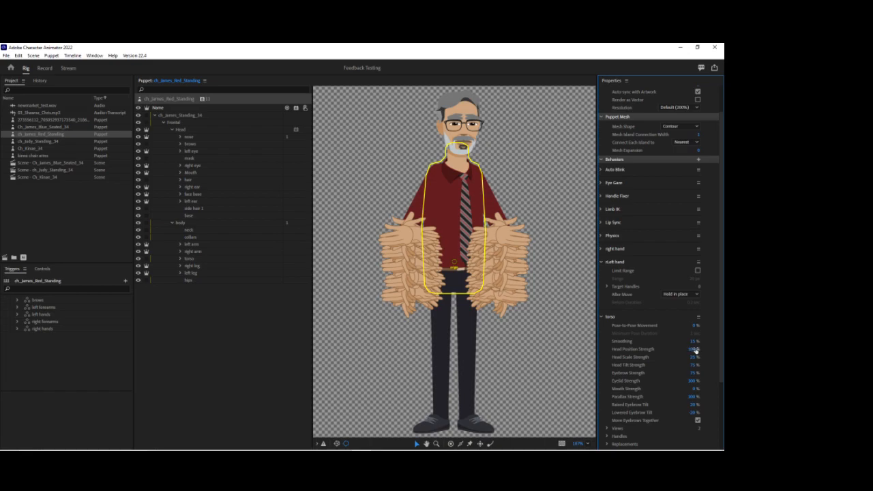
click(694, 349)
text(5)
key(Return)
click(693, 356)
text(0)
key(Return)
Select the Head group and collapse it in the puppet's layer hierarchy.
click(181, 130)
click(169, 130)
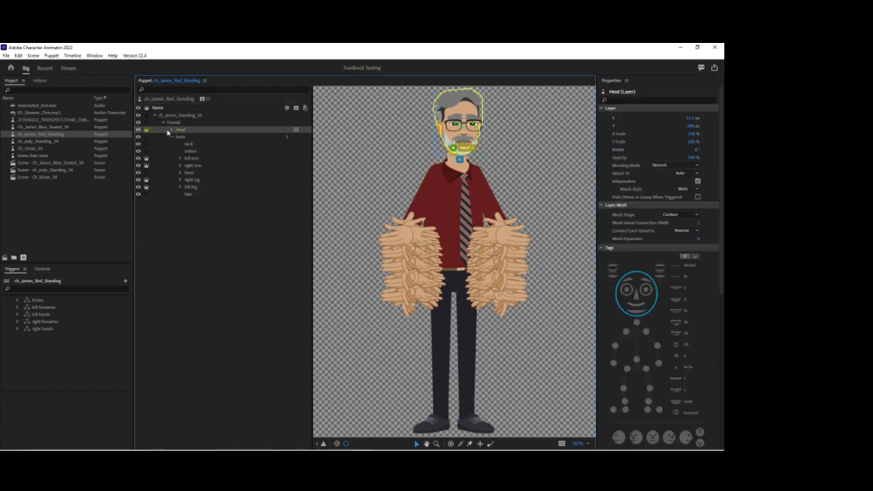
Move the left arm's origin handle up to the shoulder and tag it Left Shoulder.
click(193, 159)
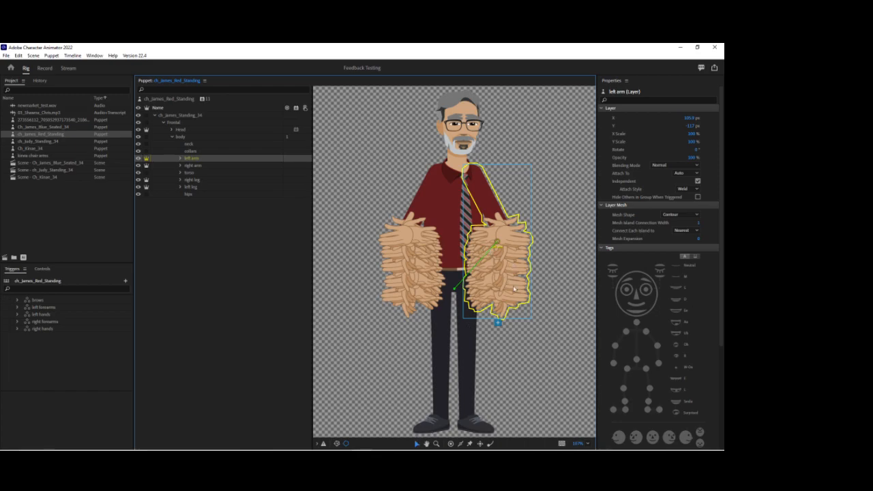
drag(497, 243, 475, 175)
click(671, 176)
Add handles at the left arm's elbow and wrist, tag them Left Elbow and Left Wrist, and make the wrist draggable.
click(450, 444)
click(501, 229)
click(682, 191)
click(503, 291)
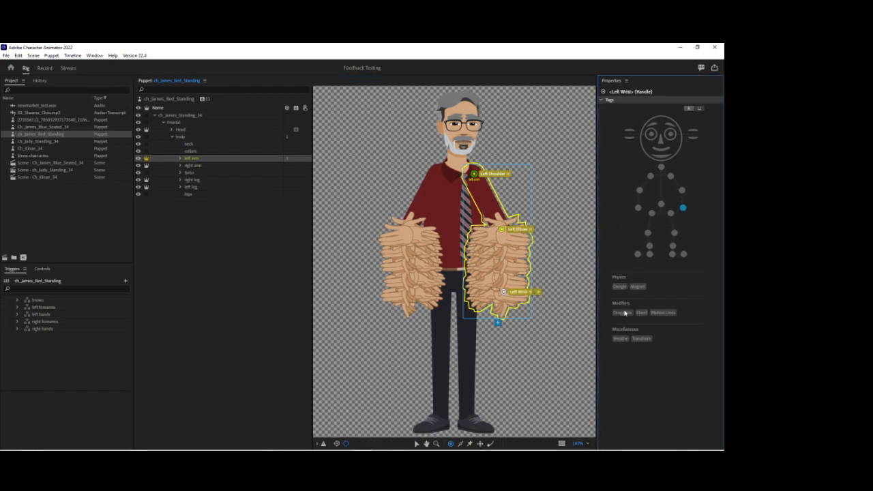
Add four sticks to the left arm, two along the upper arm and two along the forearm.
click(461, 444)
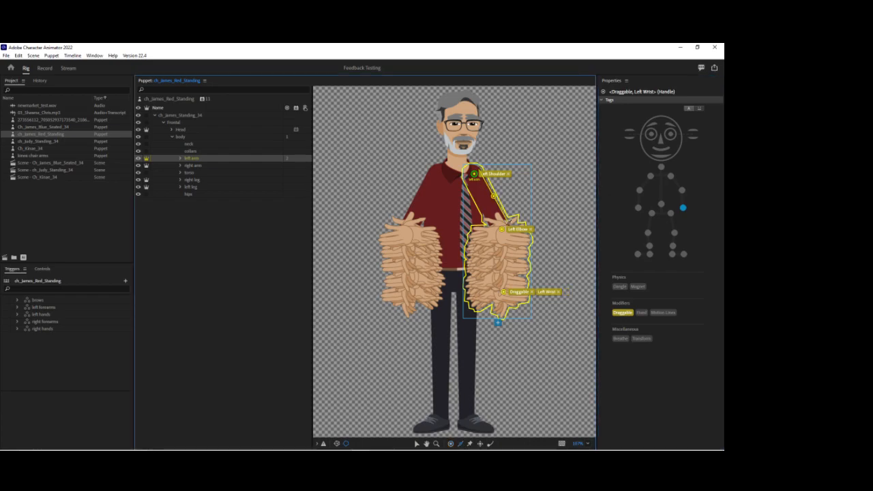
click(493, 195)
mouse_move(467, 184)
mouse_down()
mouse_move(488, 225)
mouse_move(512, 243)
mouse_move(509, 290)
mouse_up()
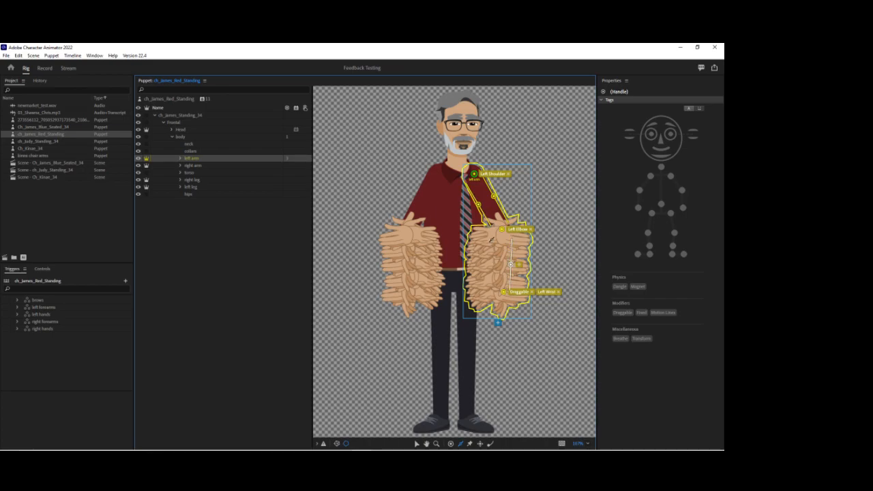
drag(492, 241, 492, 286)
Move the right arm's origin handle up to the shoulder and tag it Right Shoulder.
click(195, 165)
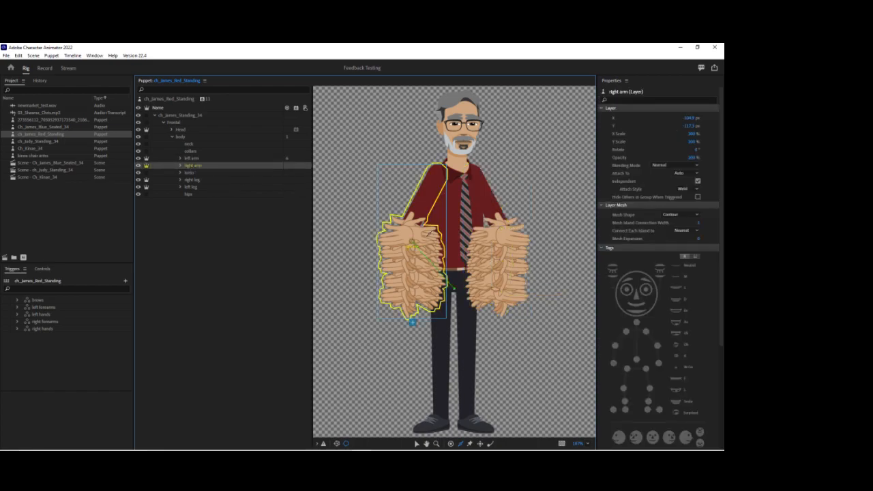
drag(412, 246, 440, 175)
click(651, 177)
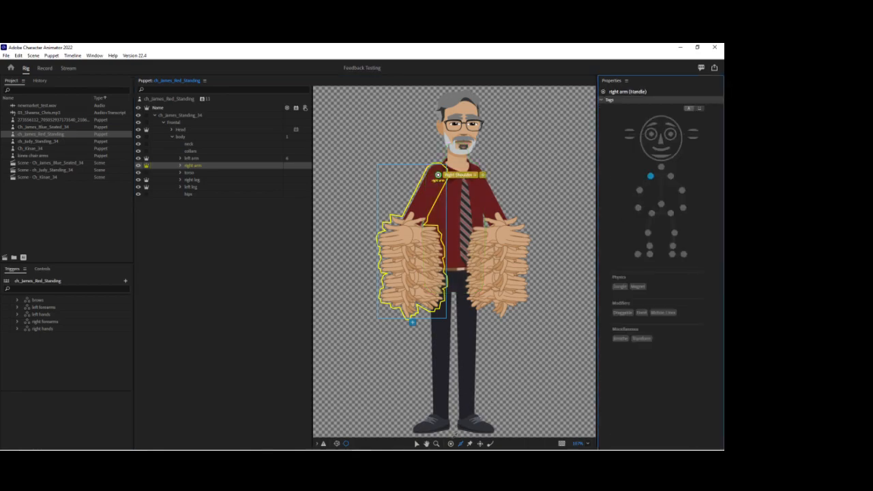
Add handles at the right arm's elbow and wrist and tag them Right Elbow and Right Wrist.
click(450, 443)
click(407, 232)
click(638, 190)
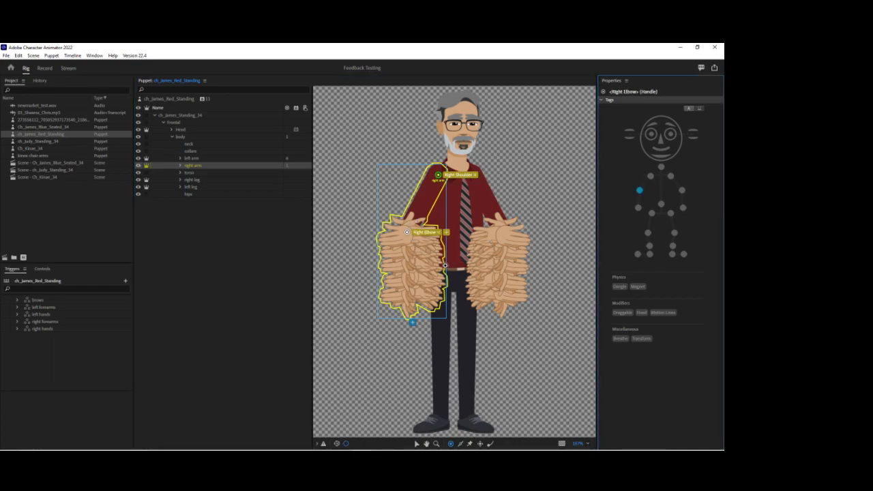
click(413, 291)
click(638, 207)
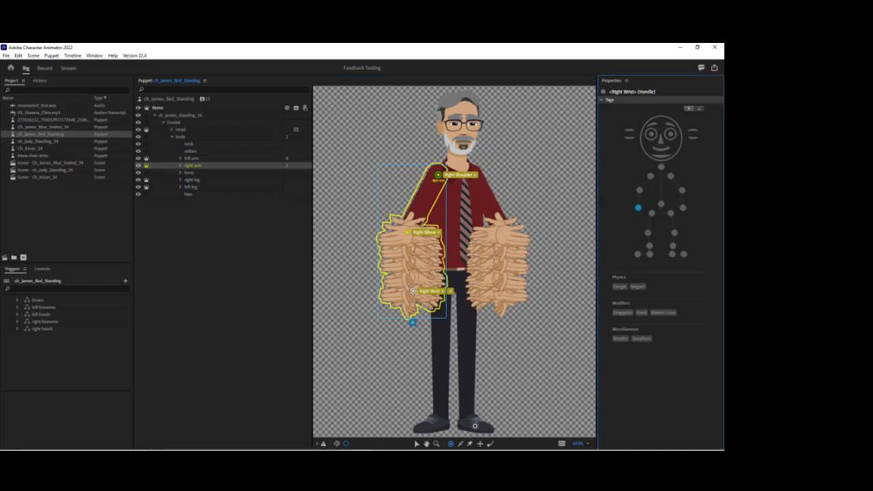
Add four sticks to the right arm, two along the upper arm and two along the forearm.
click(460, 443)
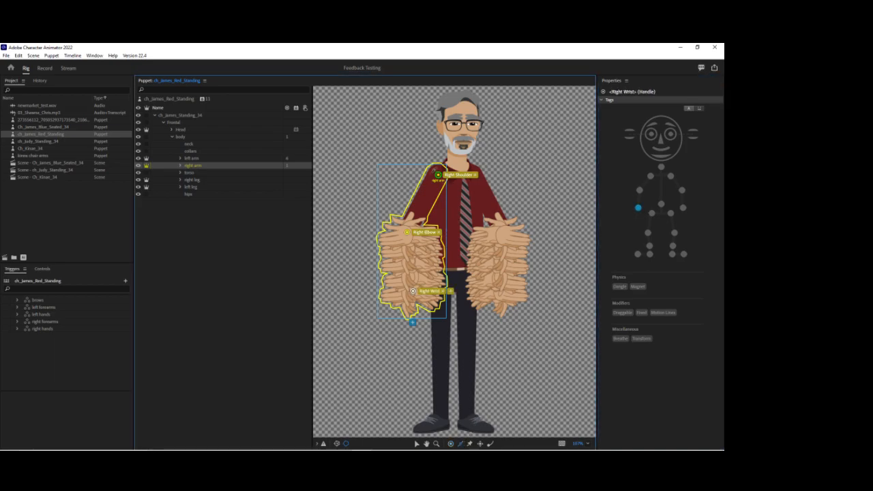
click(418, 191)
drag(443, 179, 426, 217)
key(ctrl+z)
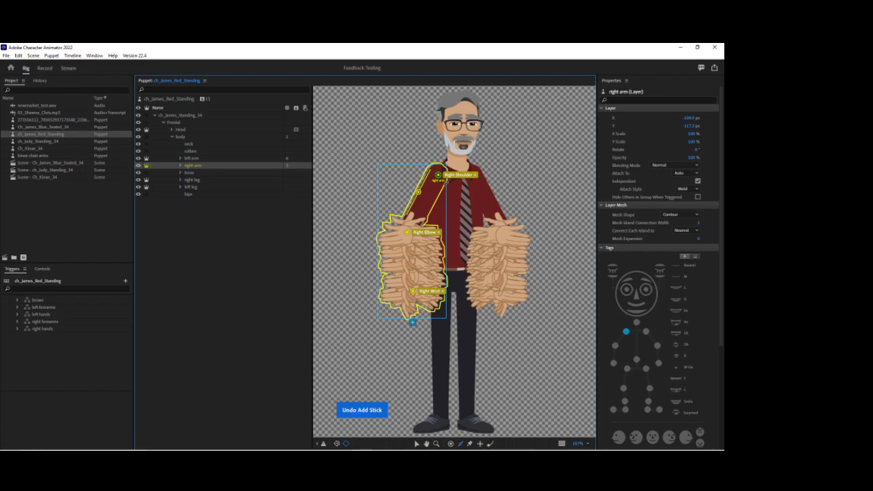
mouse_move(444, 182)
mouse_down()
mouse_move(400, 264)
mouse_move(403, 288)
mouse_up()
drag(414, 242, 418, 289)
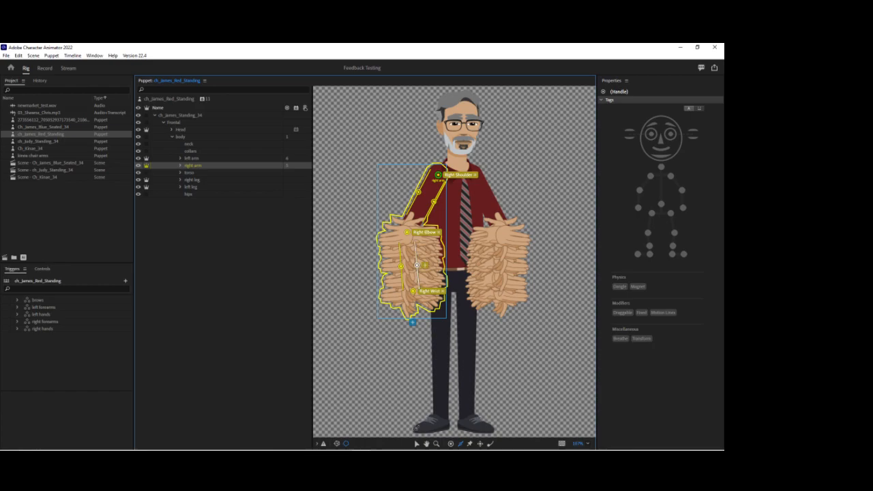
Make the Right Wrist handle draggable and compare the handles and sticks on both arms.
click(417, 443)
click(412, 291)
click(622, 313)
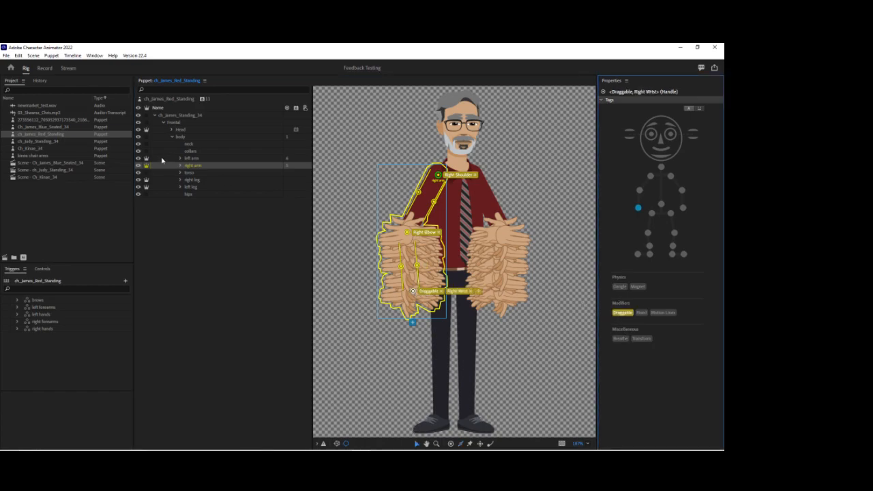
click(191, 159)
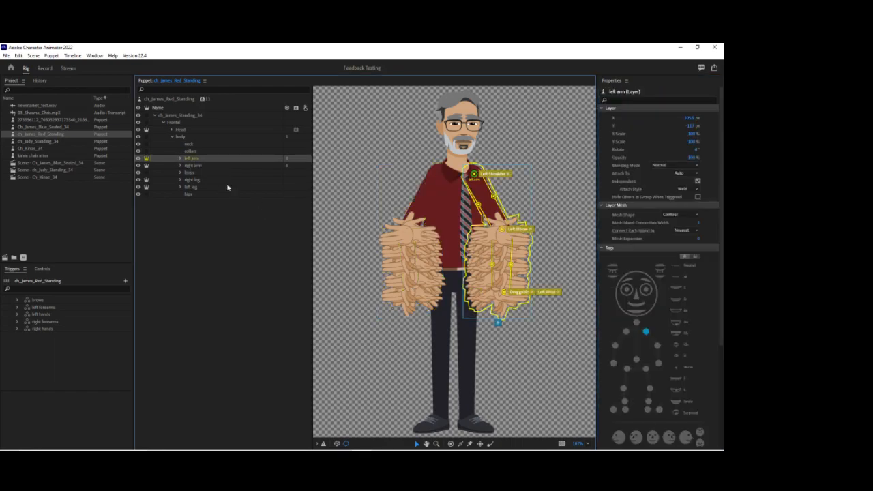
click(191, 166)
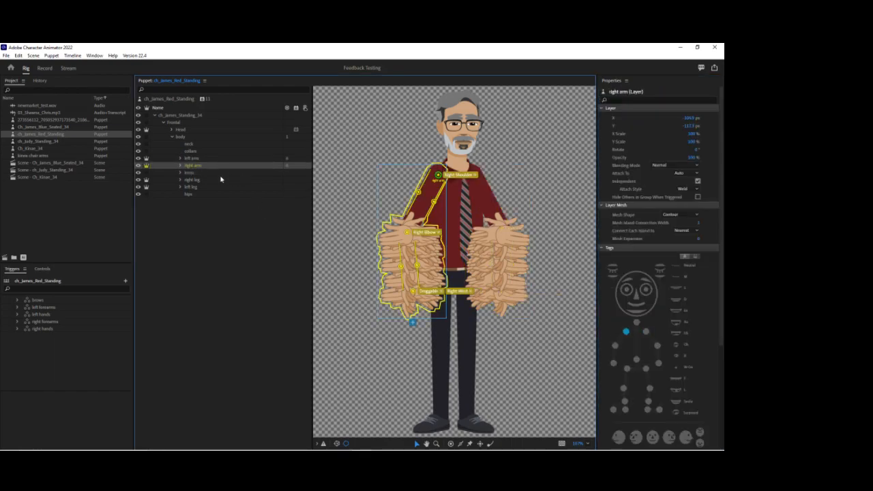
Tag the right leg's origin handle at the hip as Right Hip and add a Right Knee handle.
click(196, 180)
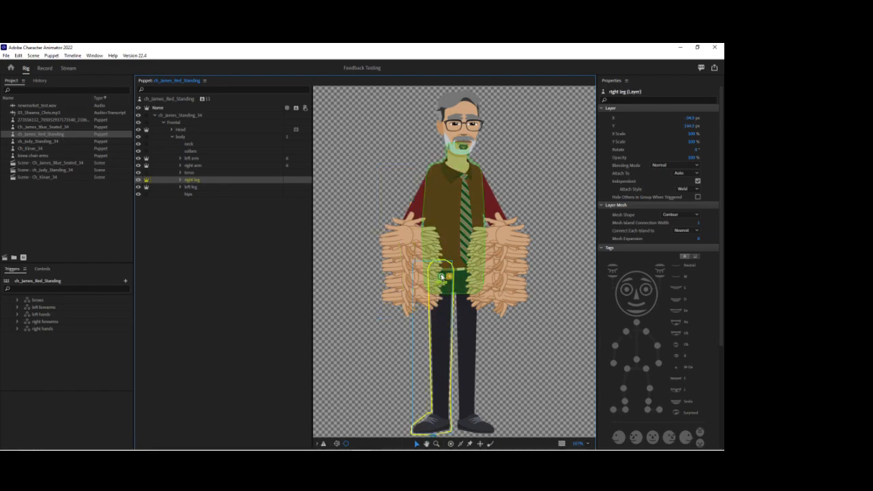
click(441, 276)
click(651, 213)
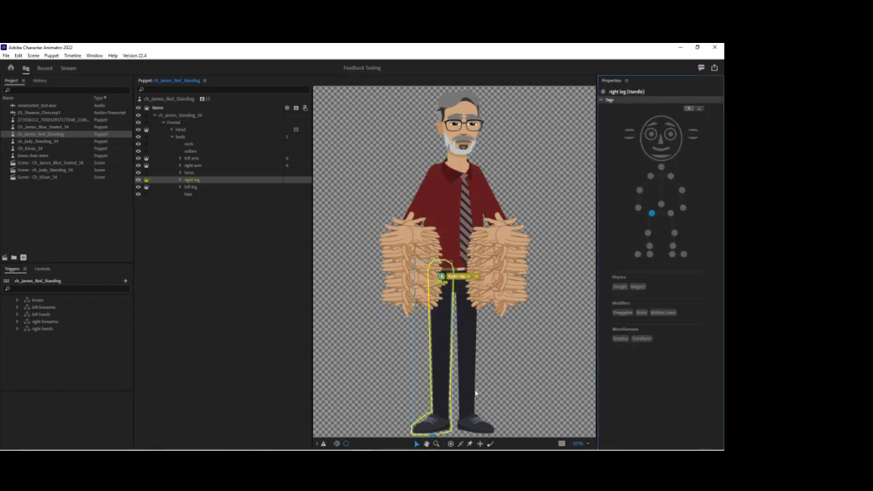
click(441, 353)
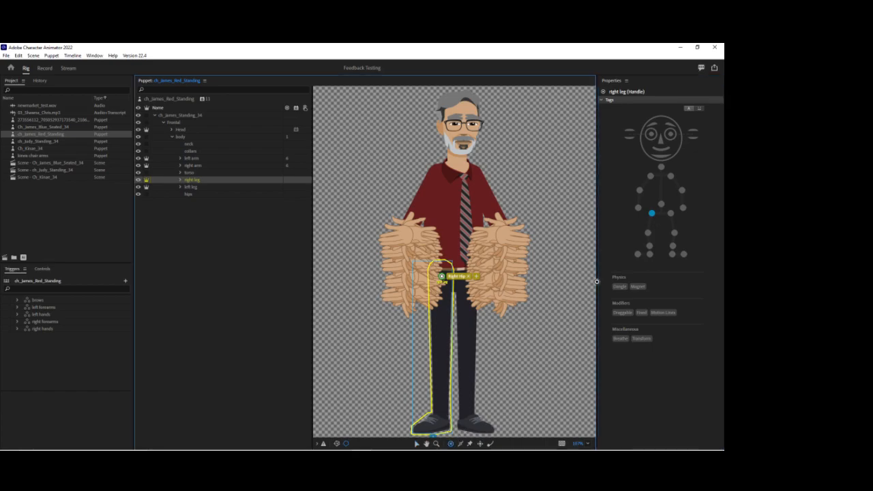
click(648, 233)
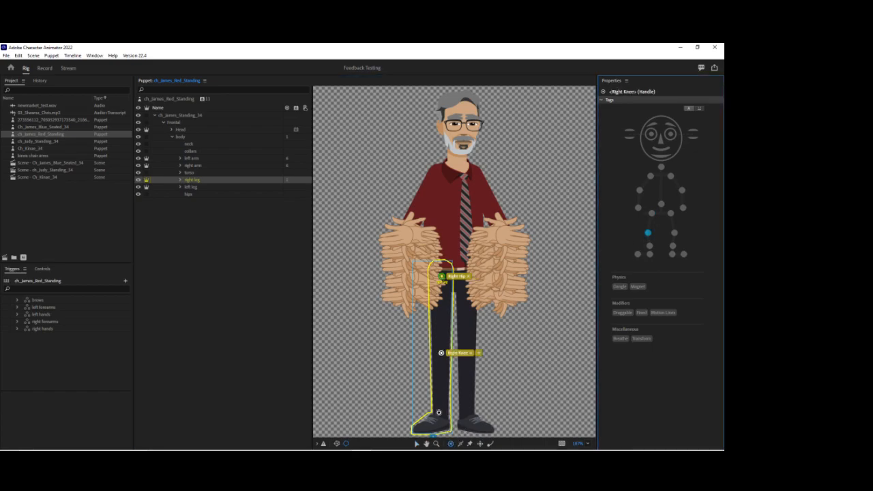
Add handles at the right foot's ankle, heel and toe, tagged Right Ankle, Right Heel and Right Toe.
click(438, 413)
click(649, 246)
click(448, 427)
click(649, 255)
click(423, 430)
click(638, 253)
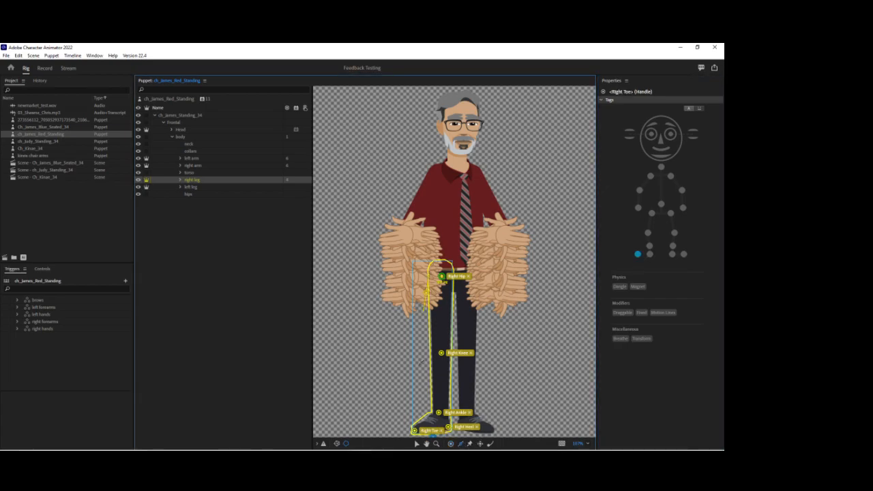
Add two long sticks down the right leg from hip to ankle, one along each side.
click(431, 344)
drag(451, 278, 447, 412)
Move the left leg's origin handle up to the hip and tag it Left Hip.
click(199, 187)
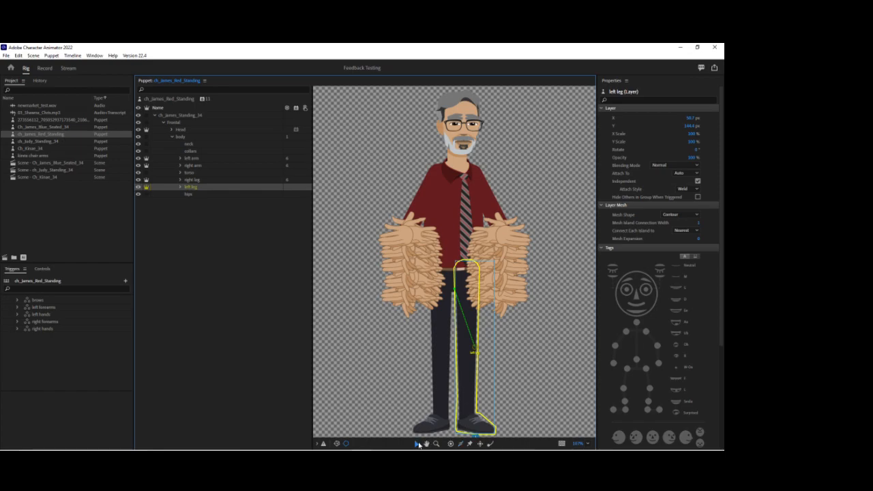
click(416, 444)
drag(476, 347, 467, 279)
click(671, 215)
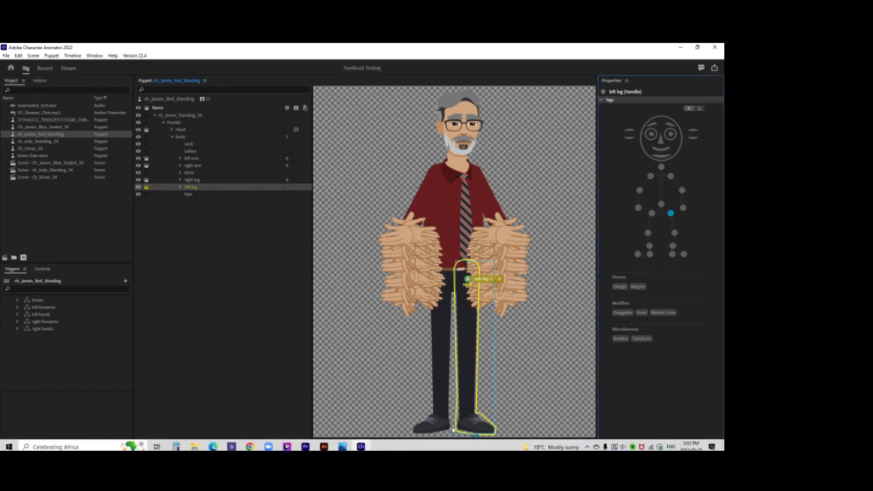
Add handles to the left leg tagged Left Knee, Left Ankle, Left Toe and Left Heel.
click(450, 443)
click(469, 349)
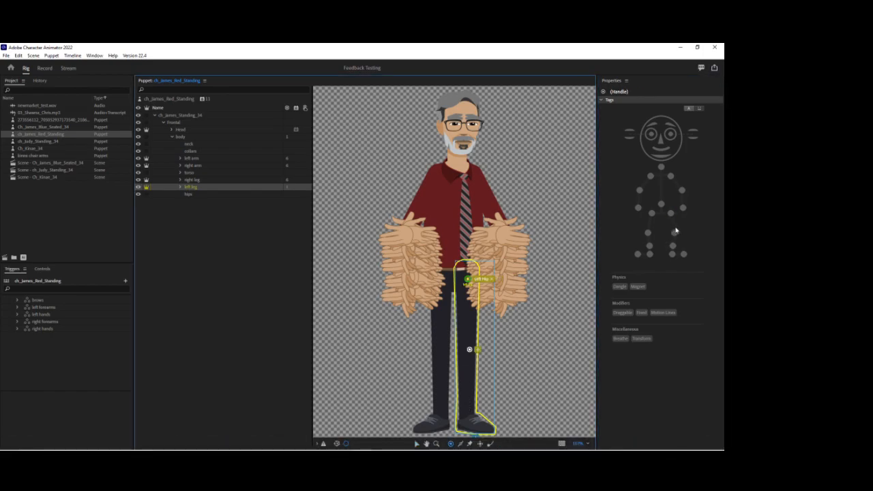
click(674, 233)
click(469, 414)
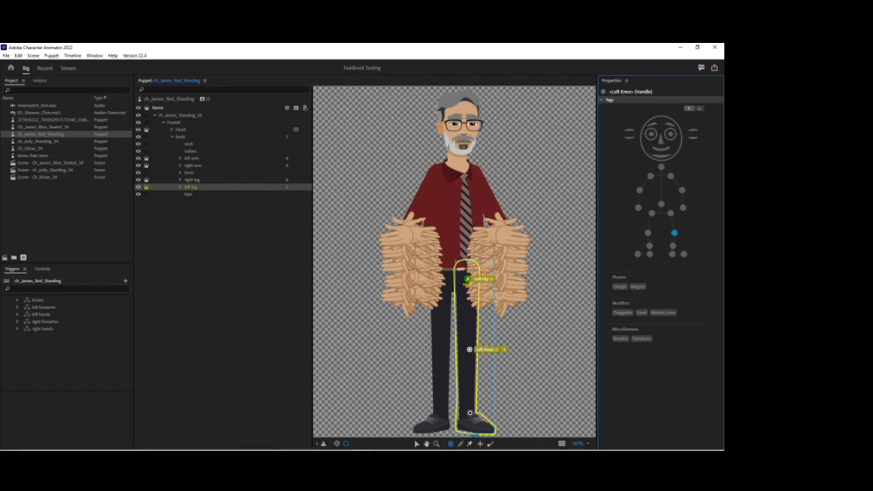
click(672, 246)
click(490, 428)
click(683, 254)
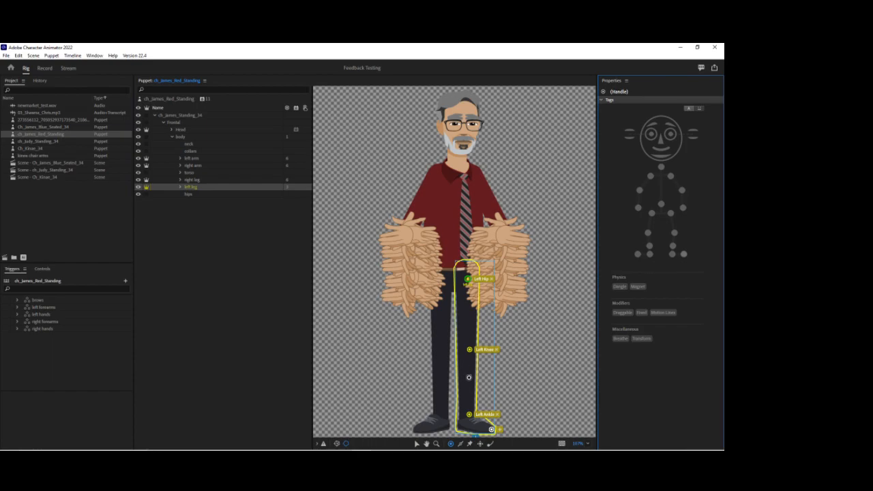
click(461, 426)
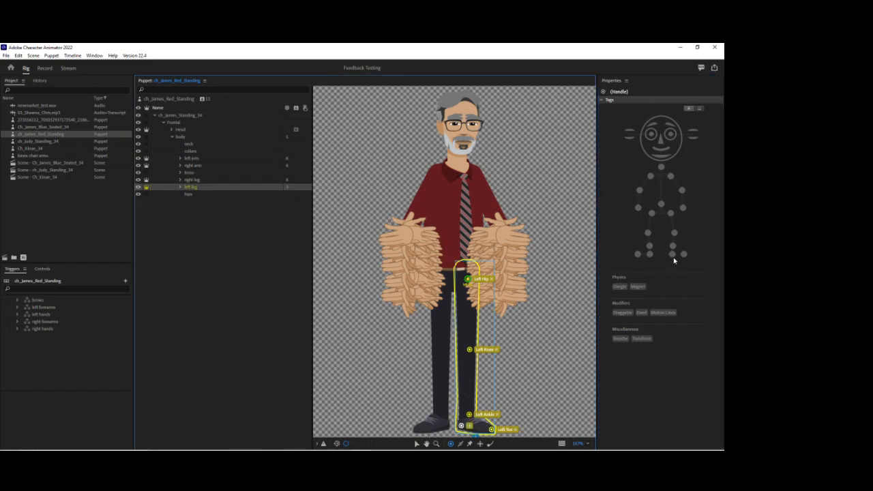
click(672, 254)
Add two long sticks down the left leg from hip to ankle, one along each side.
click(461, 444)
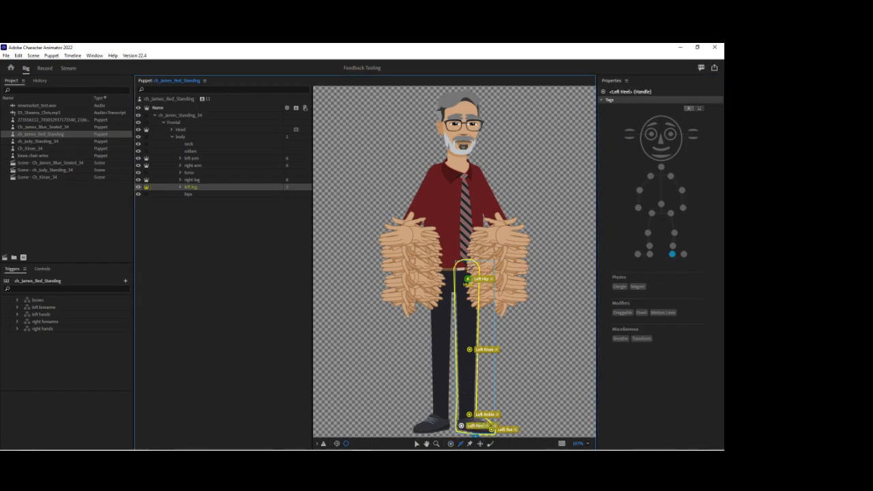
drag(460, 282, 461, 421)
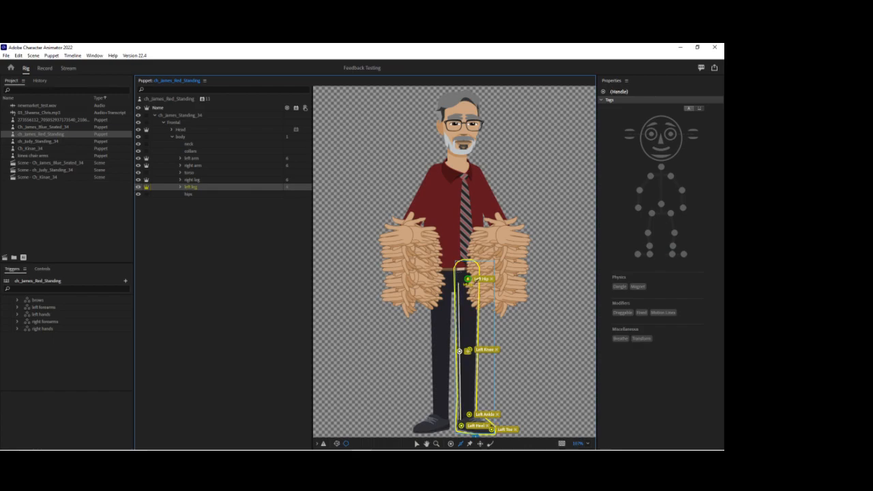
drag(477, 281, 474, 413)
Set Parallax Strength to 200% in the Head group's Face behavior.
click(184, 131)
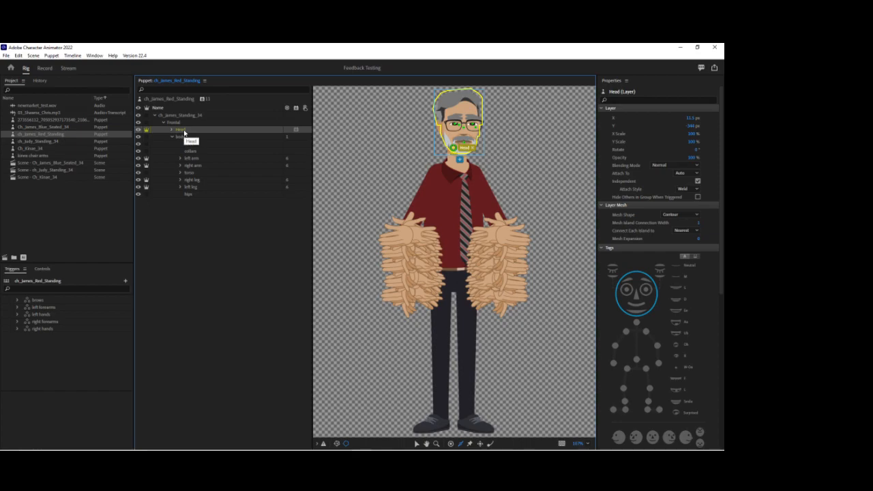
scroll(644, 279, down, 5)
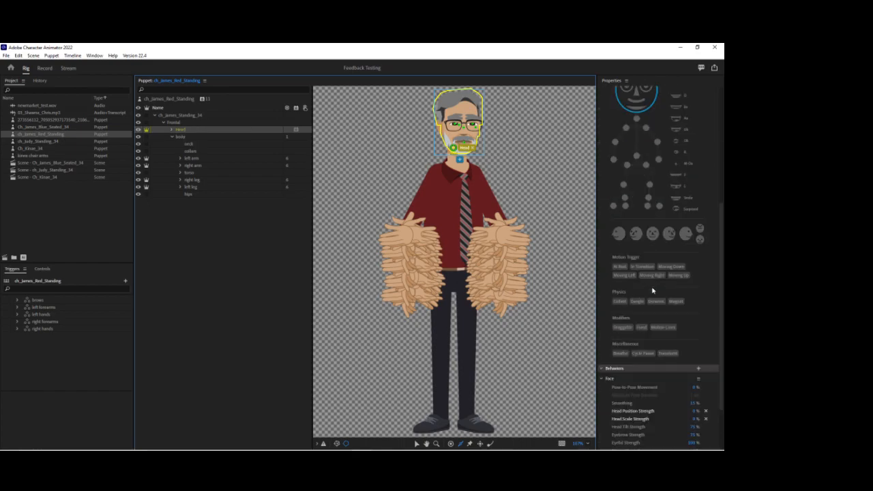
scroll(654, 300, down, 2)
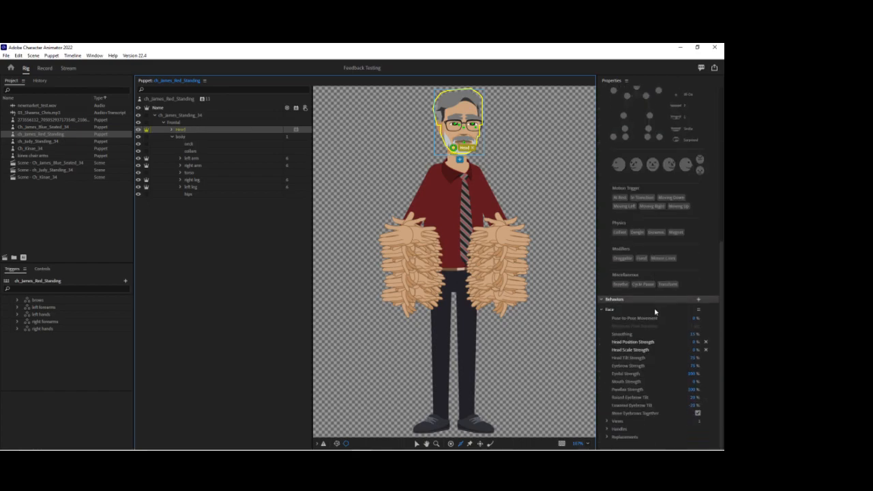
click(694, 389)
text(0)
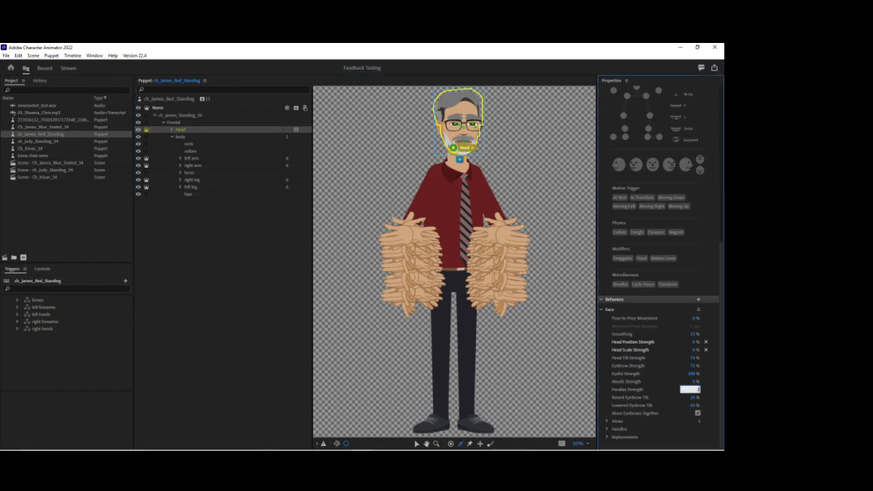
key(Return)
Expand the Head group and create a clipping mask for the left eye using the mask layer below it.
click(171, 129)
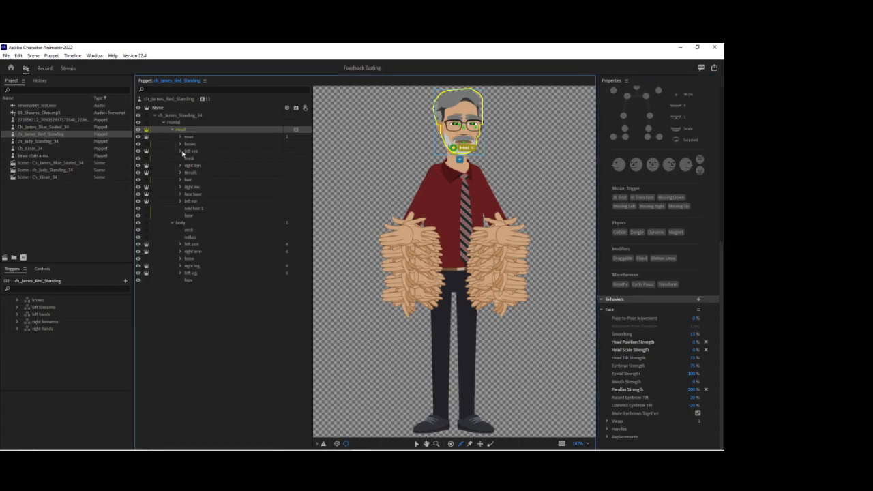
click(188, 151)
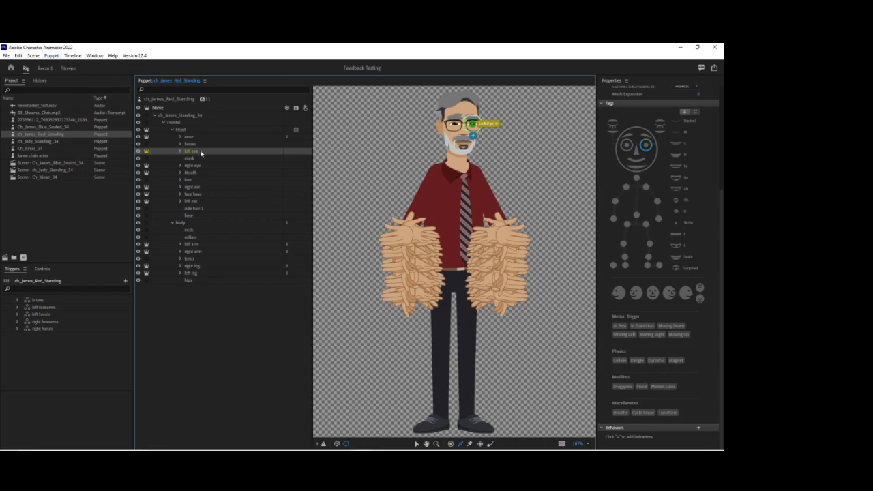
click(51, 55)
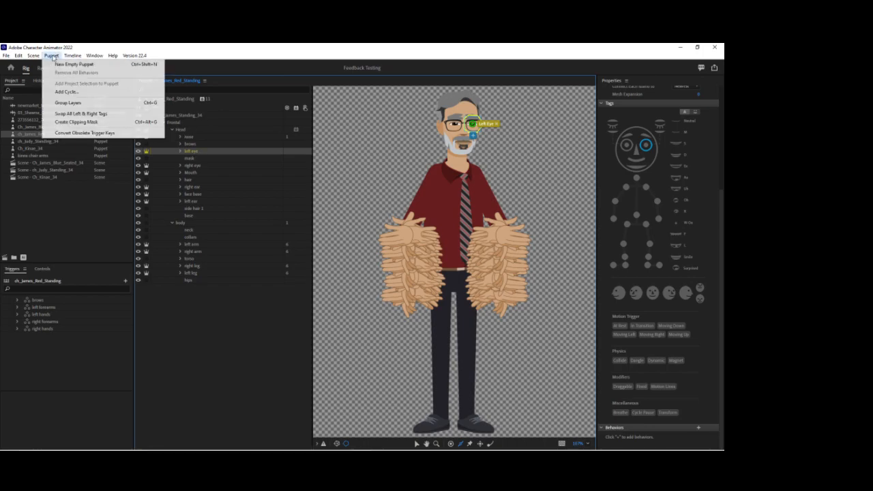
click(64, 122)
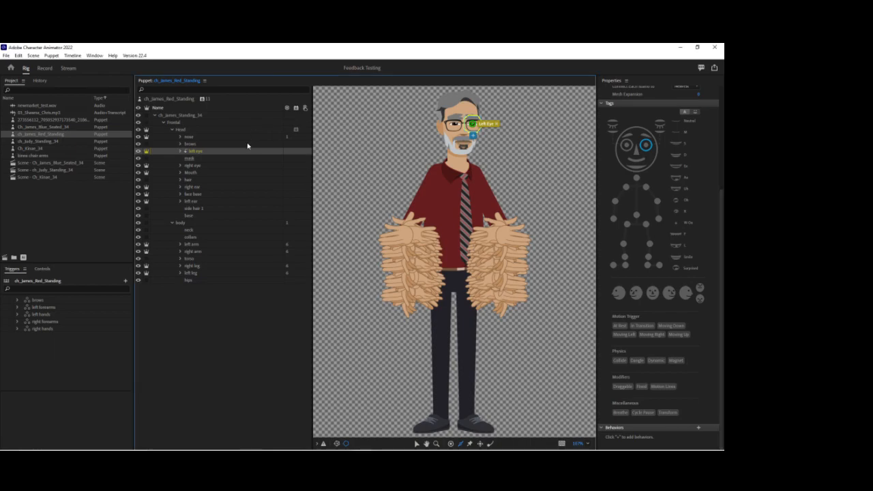
Expand the left eye group and tag its left eyeball layer as Left Eye.
click(184, 152)
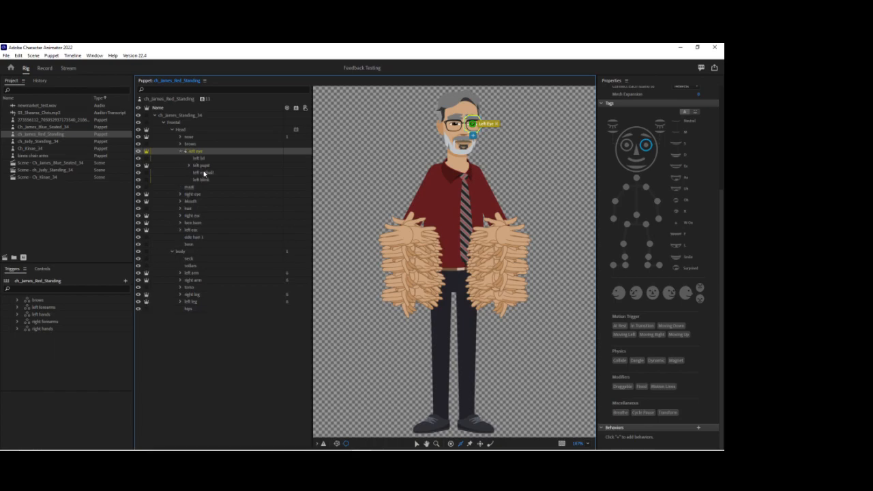
click(204, 174)
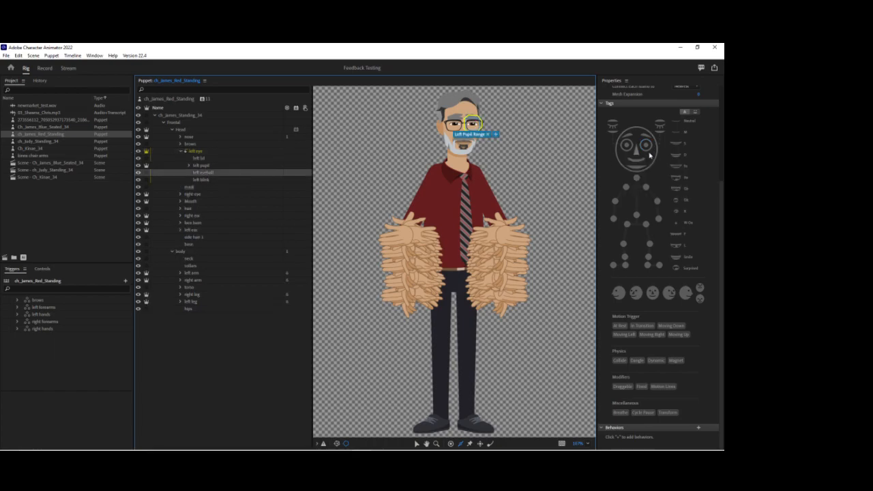
click(647, 146)
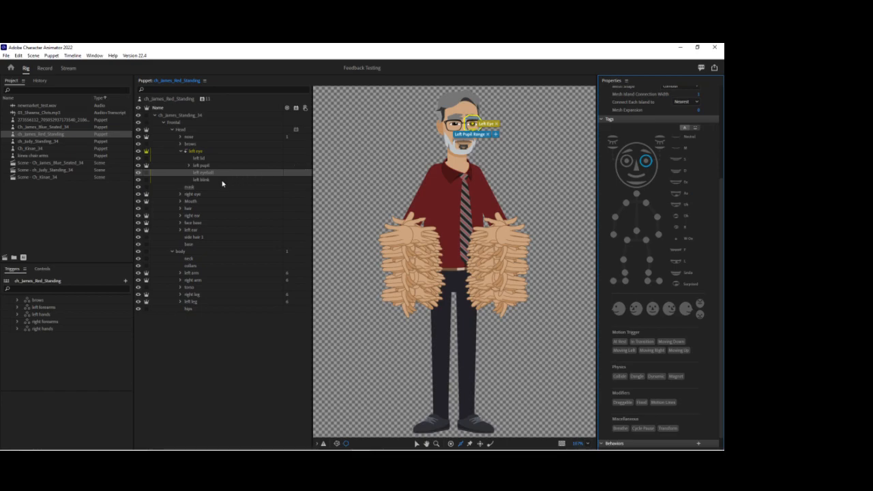
Tag the right eyeball layer inside the right eye group as Right Eye and collapse both eye groups.
click(180, 195)
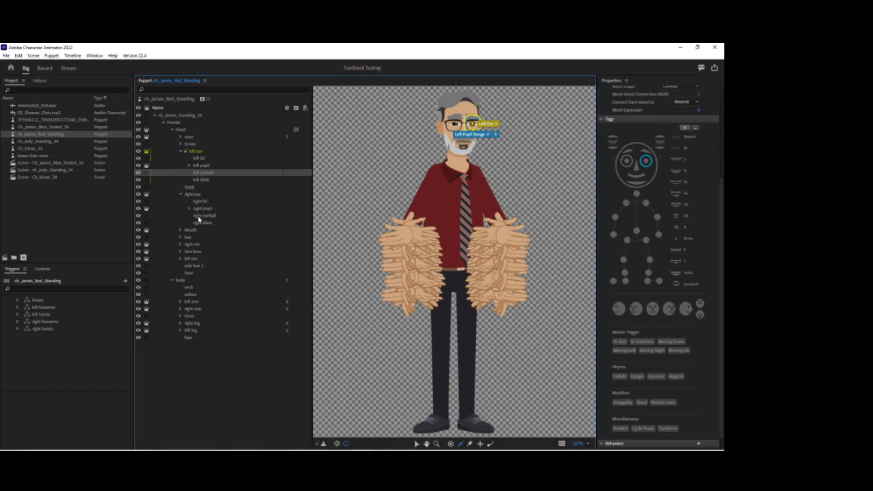
click(205, 215)
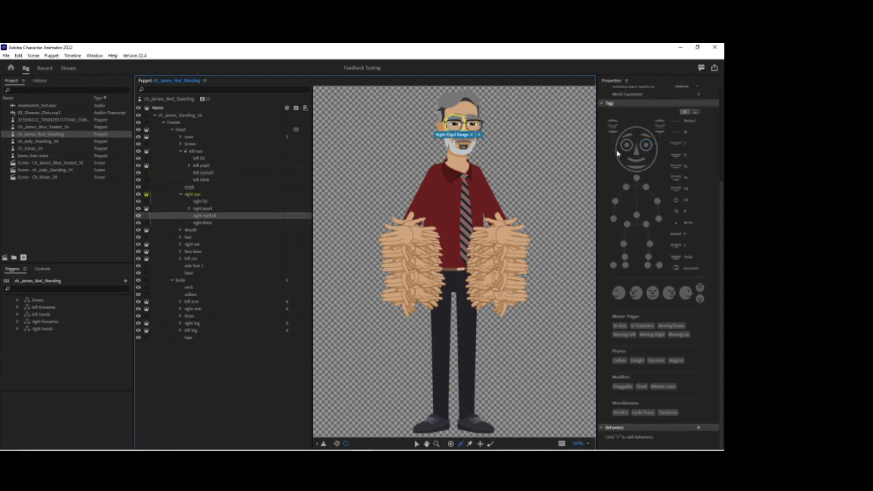
click(621, 151)
click(625, 145)
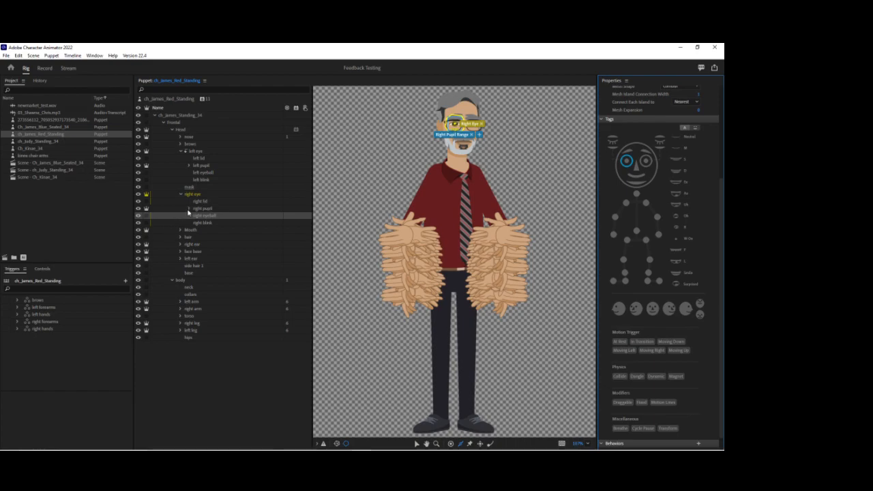
click(184, 150)
click(180, 165)
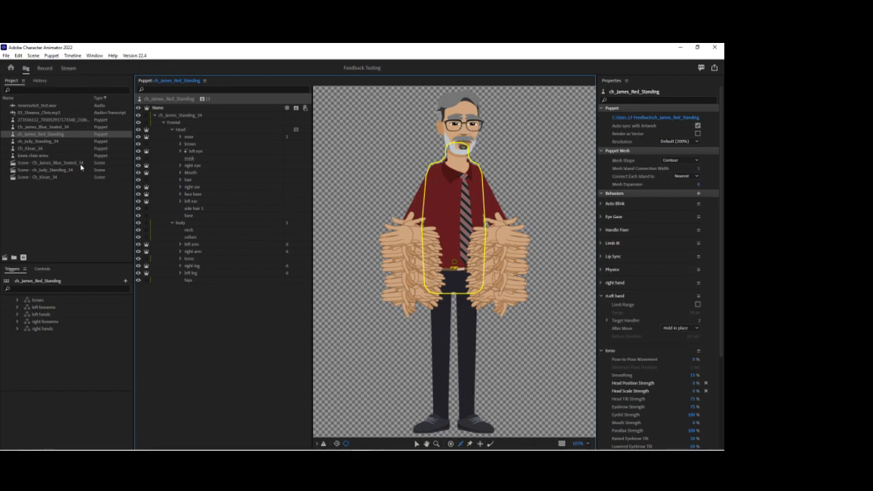
Add the puppet to a new scene and check the default trigger in the right hands swap set.
click(5, 257)
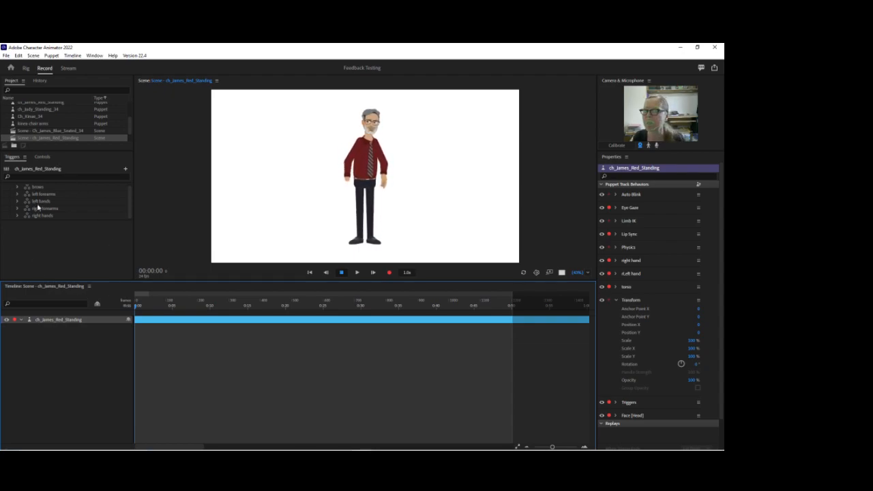
click(19, 216)
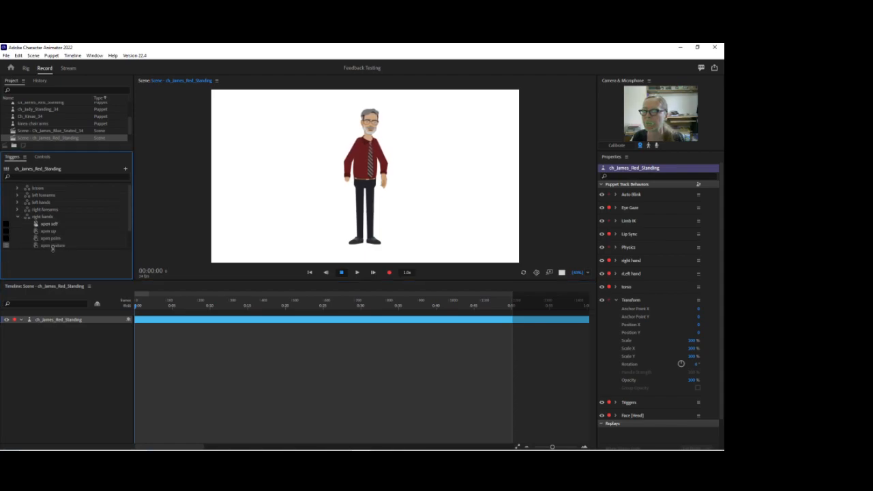
scroll(69, 236, down, 1)
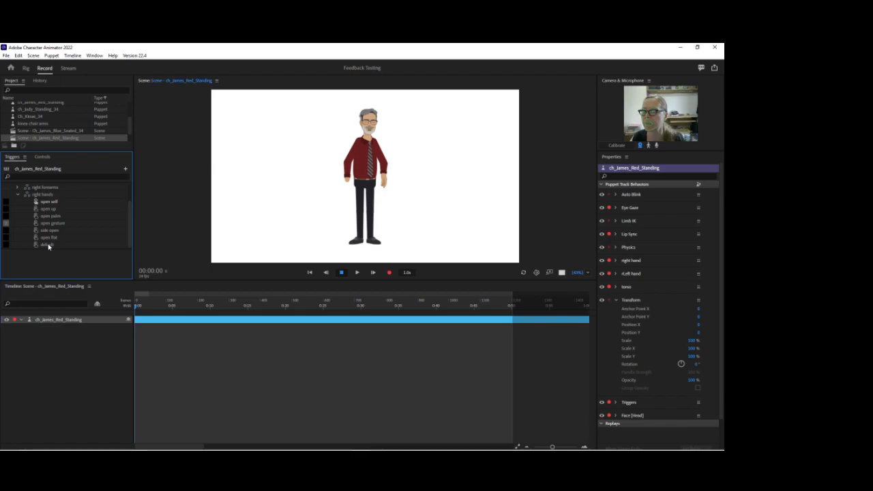
click(48, 245)
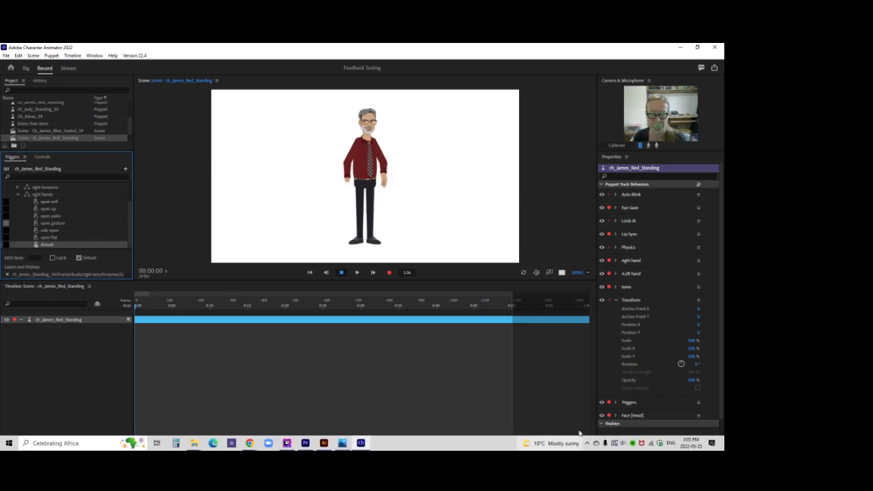
Switch to Illustrator and review the layers of the right forearms and the default left forearm, leaving their groups collapsed.
click(324, 444)
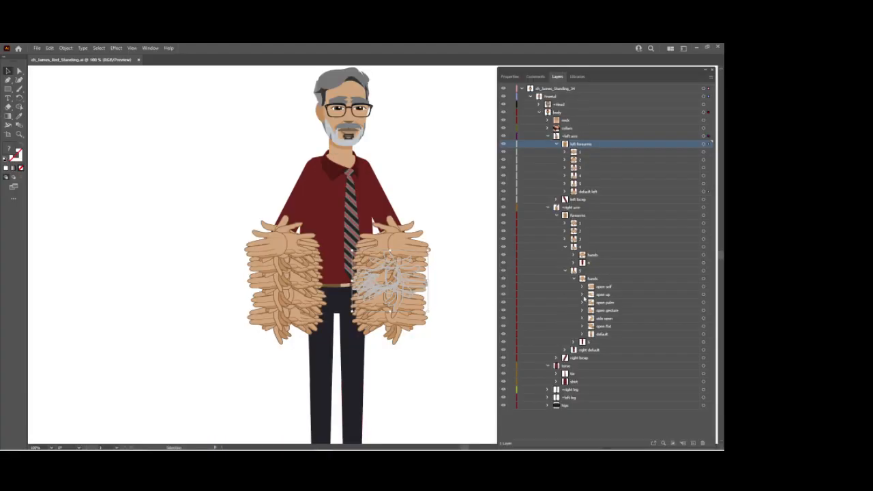
click(565, 271)
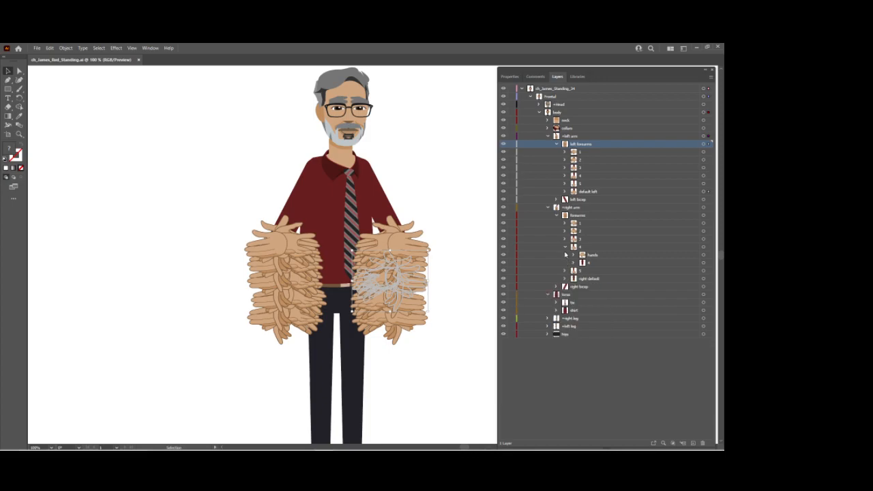
click(564, 247)
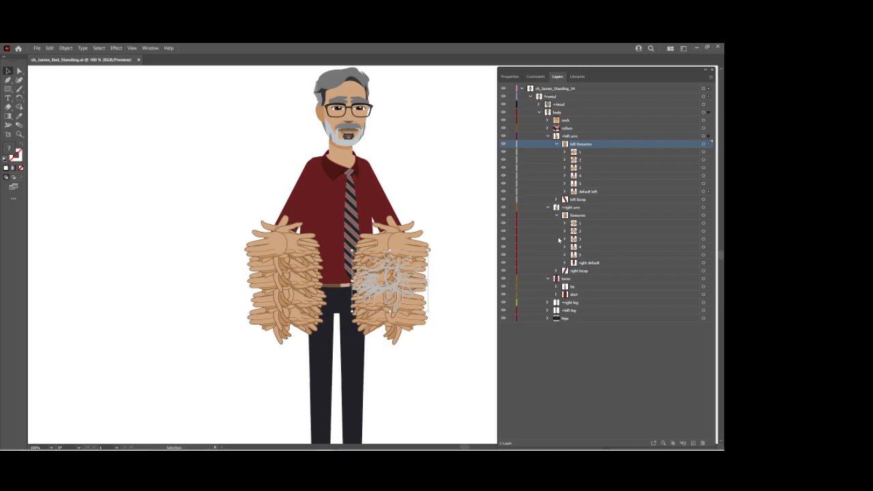
click(565, 191)
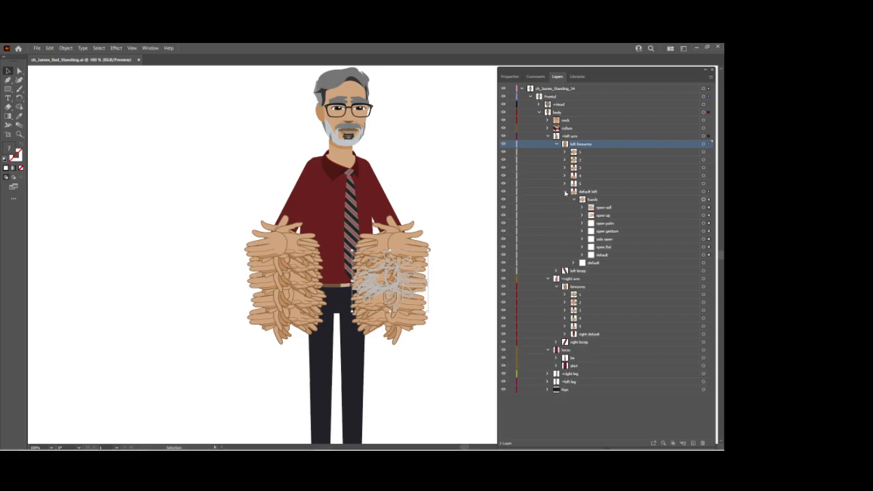
click(565, 192)
mouse_move(325, 447)
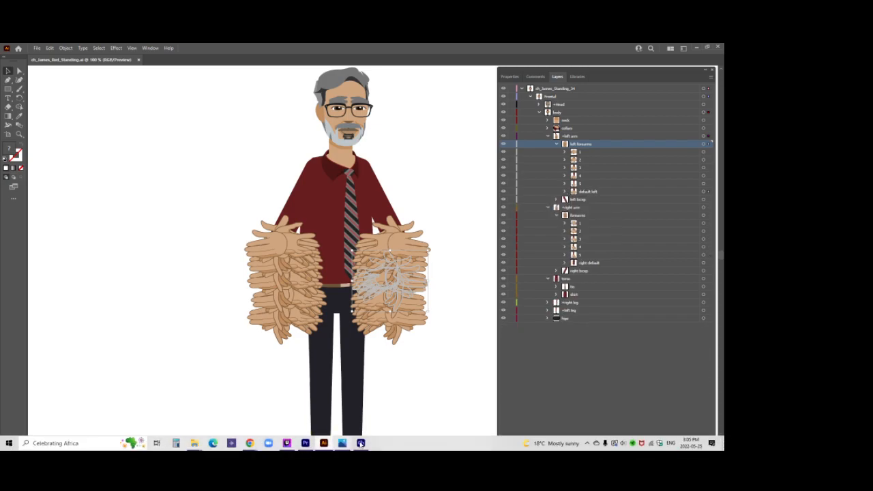
Return to Character Animator, zoom in on the puppet's torso and hands, and briefly play the scene.
click(360, 443)
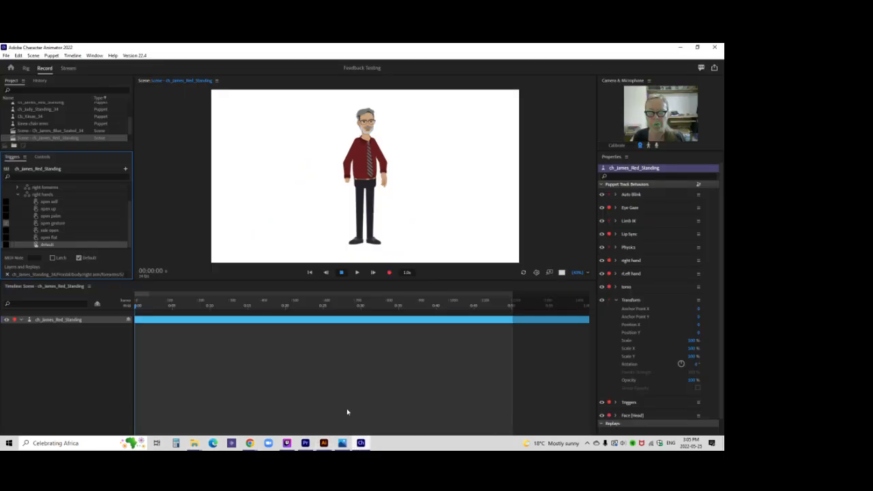
drag(578, 272, 578, 251)
key(space)
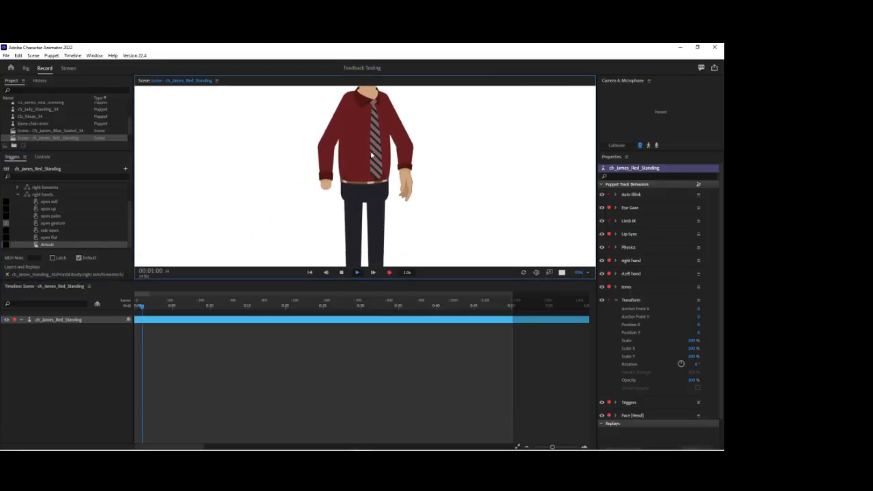
key(space)
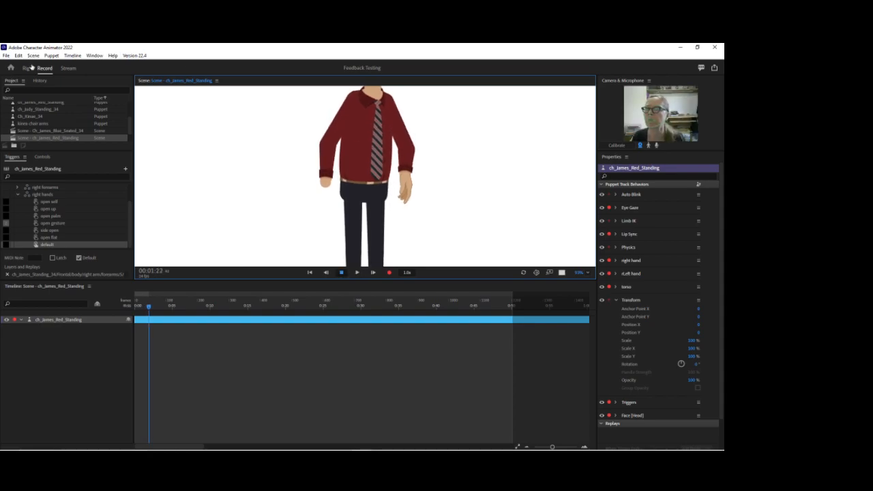
Examine the hand layers of forearm 5 under the right arm in the puppet rig.
click(26, 68)
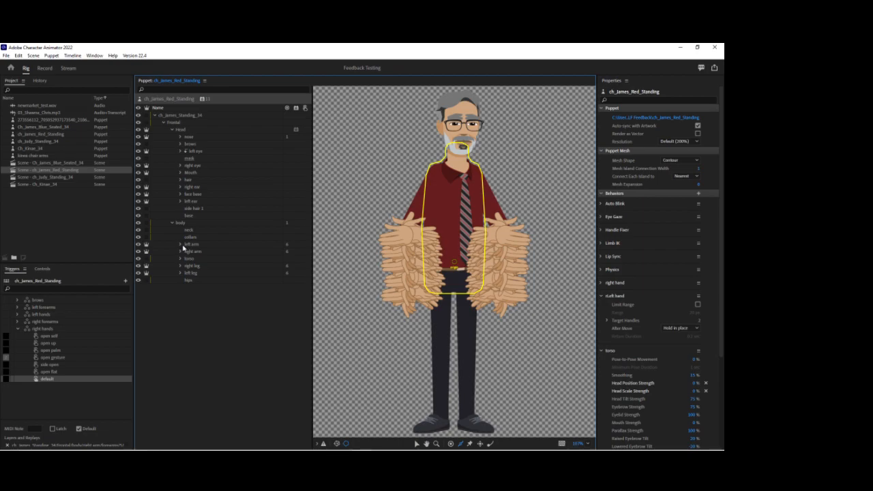
click(179, 252)
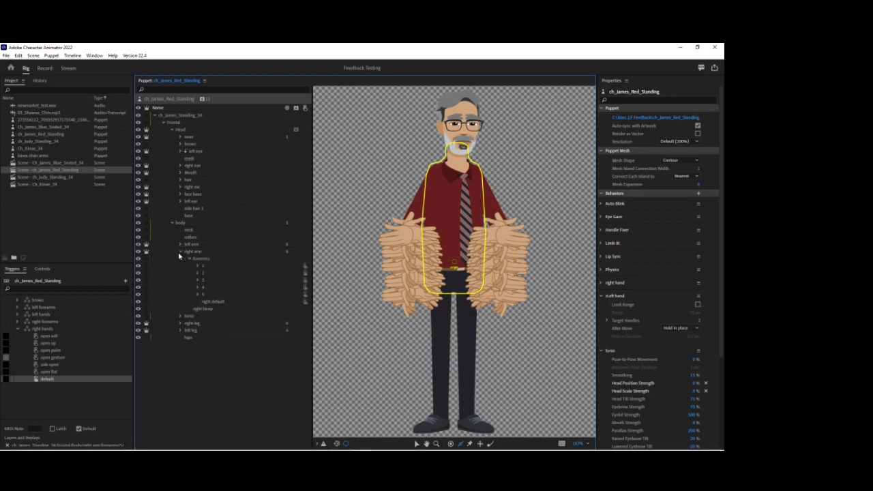
click(197, 296)
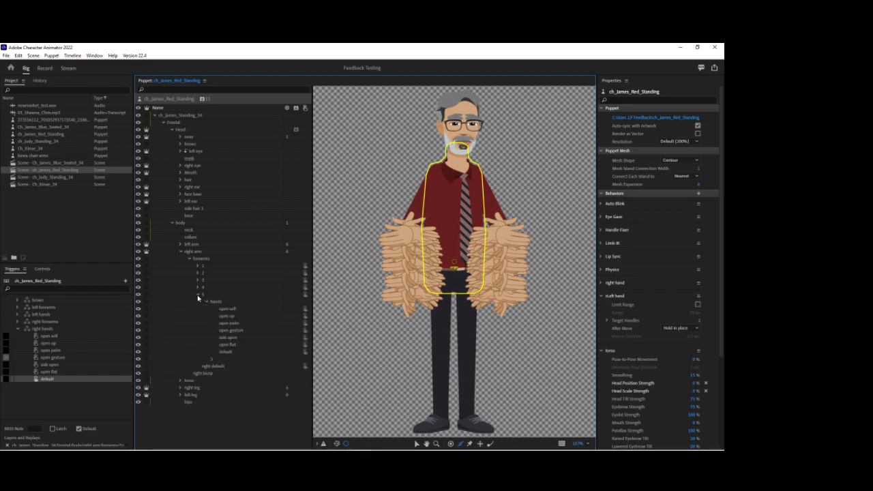
Go back to the scene, check the open self and open flat hand triggers, and fit more of the puppet in view.
click(47, 69)
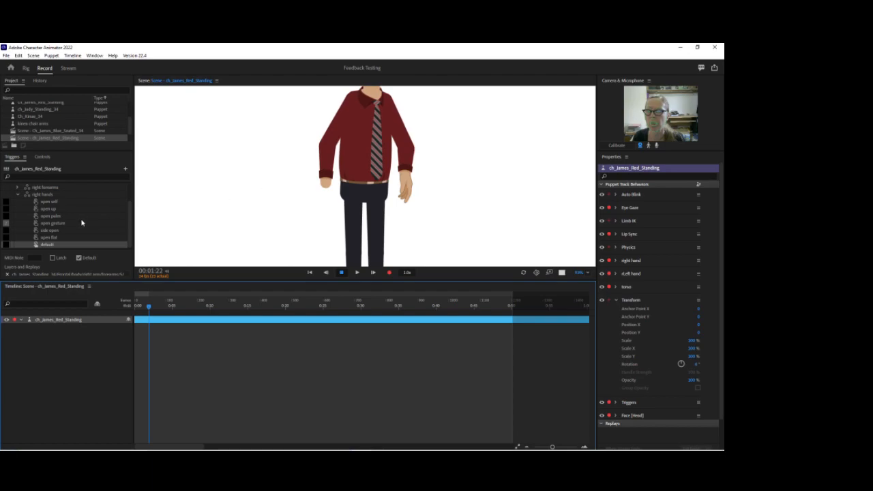
click(49, 202)
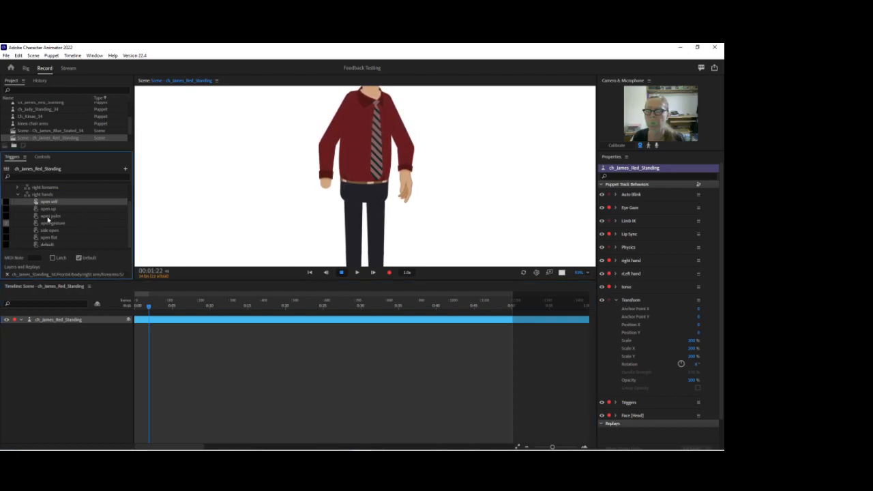
click(56, 237)
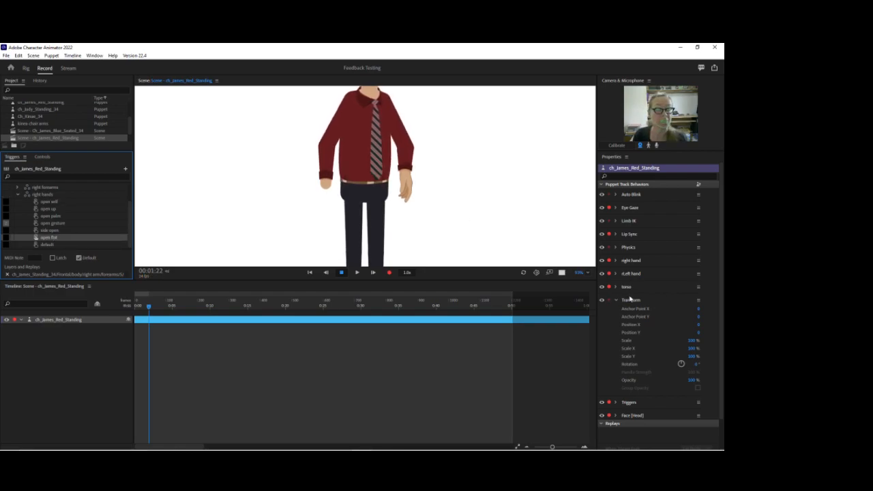
click(616, 300)
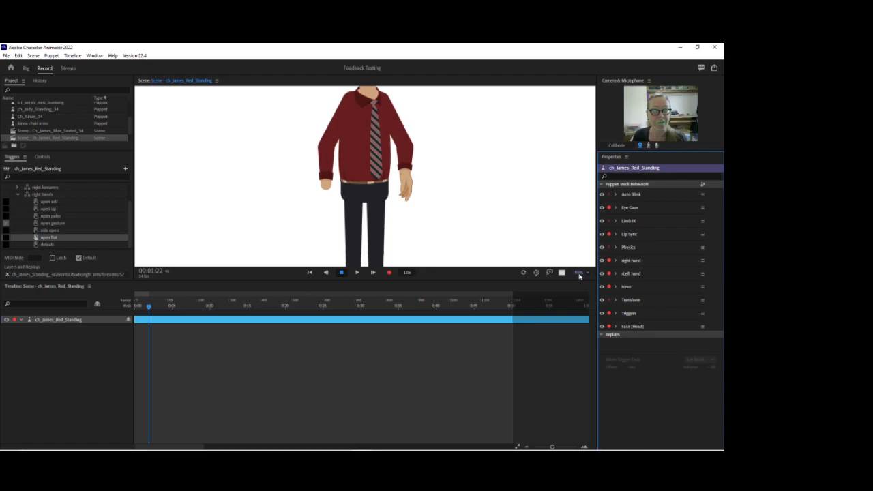
click(578, 272)
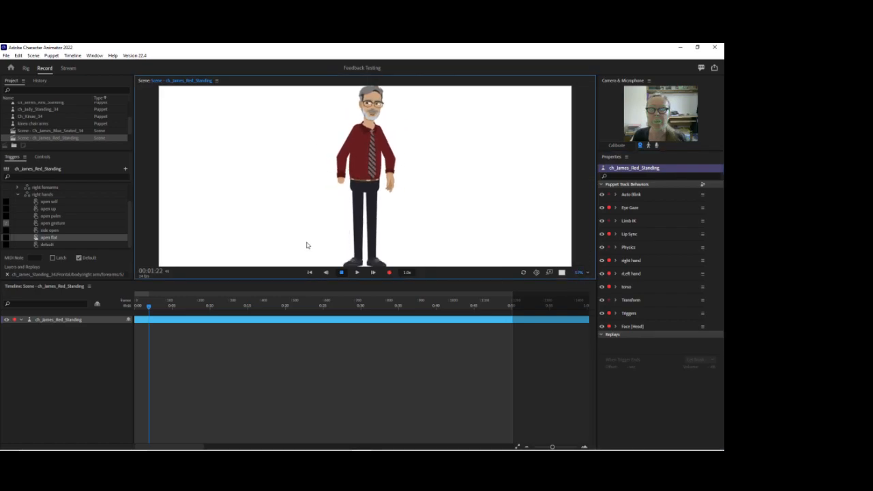
Compare the rig's right forearms group with the right forearms and right hands trigger sets, including the default hand trigger.
click(26, 69)
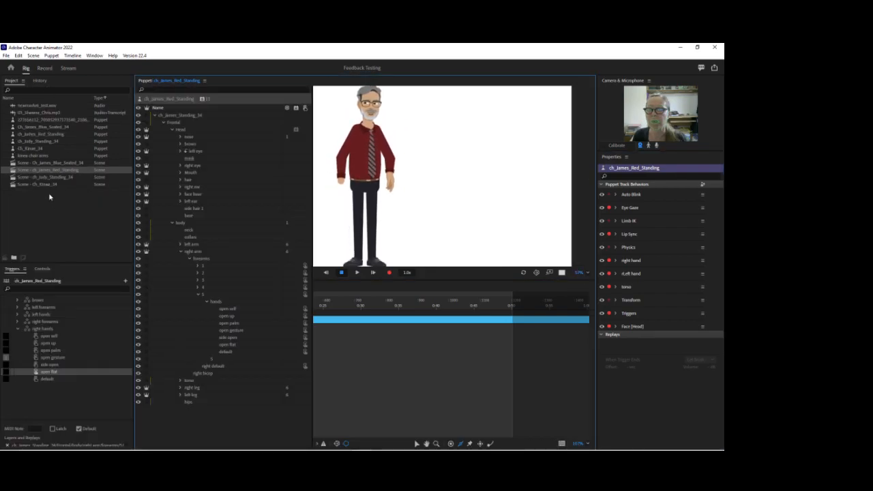
click(197, 295)
click(203, 260)
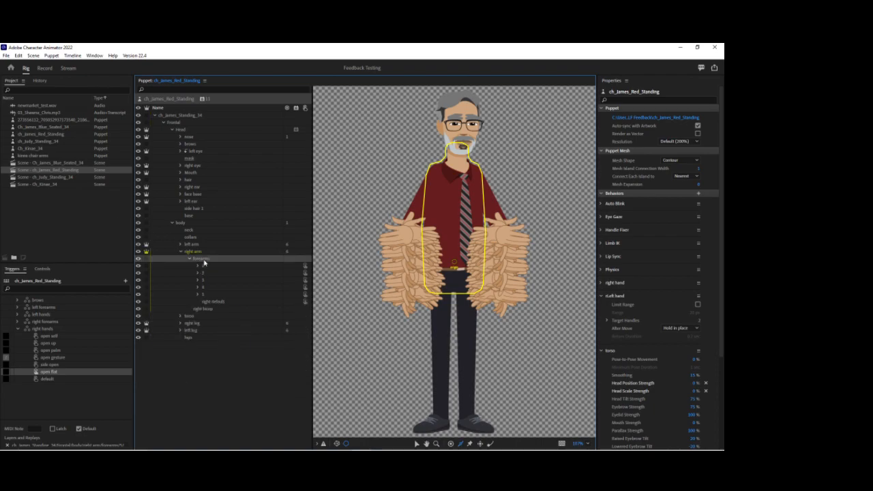
click(18, 329)
click(18, 323)
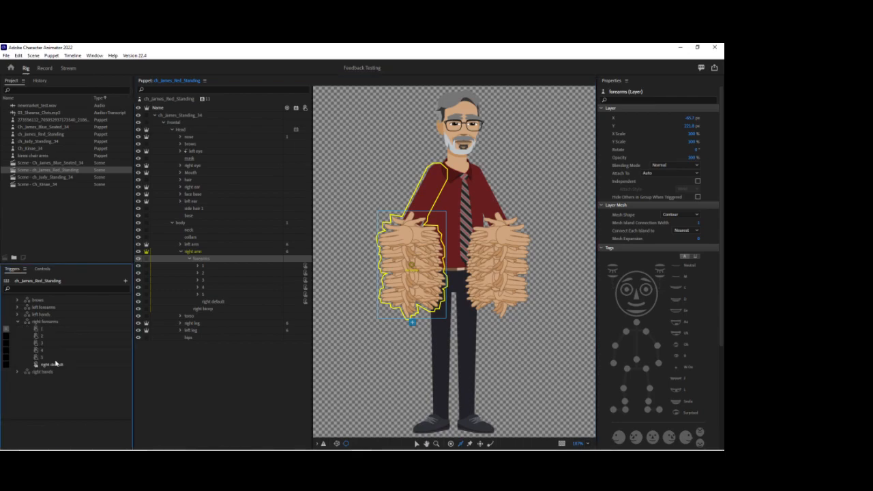
click(18, 323)
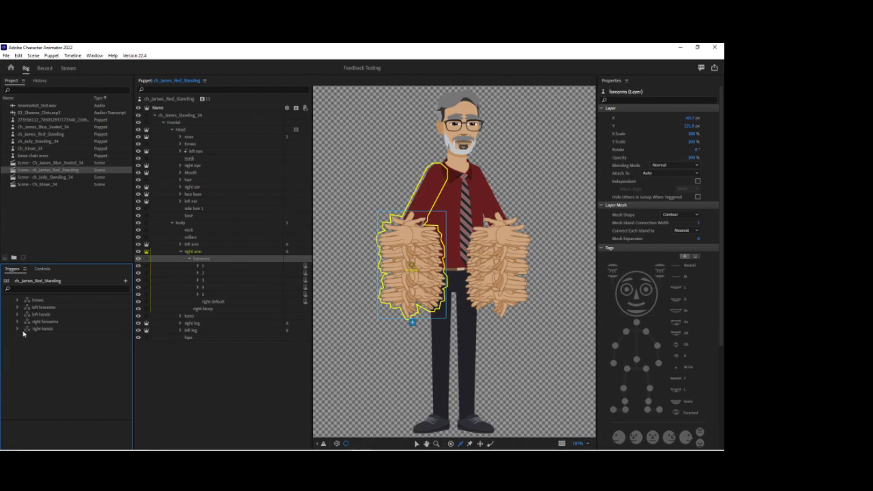
click(17, 330)
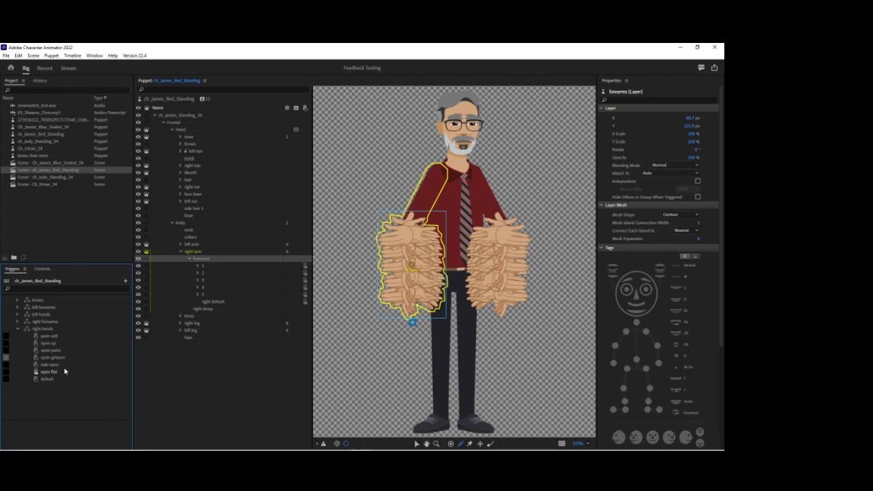
click(52, 381)
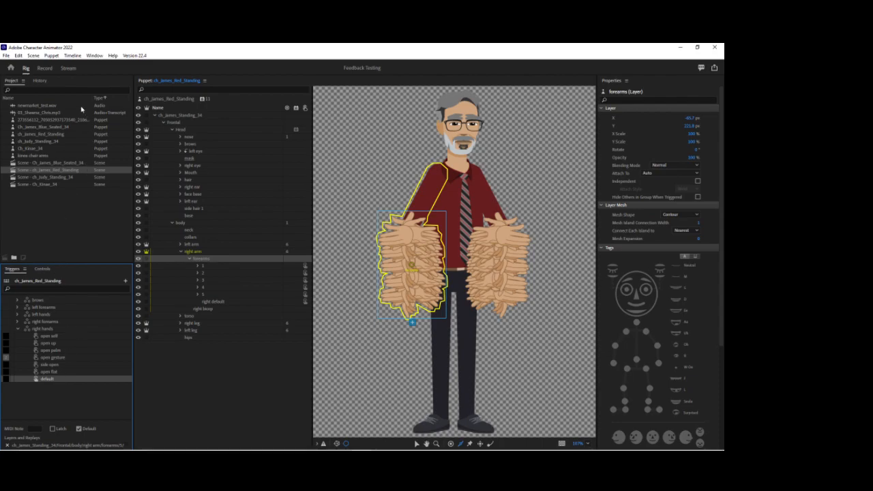
Return to the scene and pull the puppet's hand outward to test the arm movement.
click(46, 69)
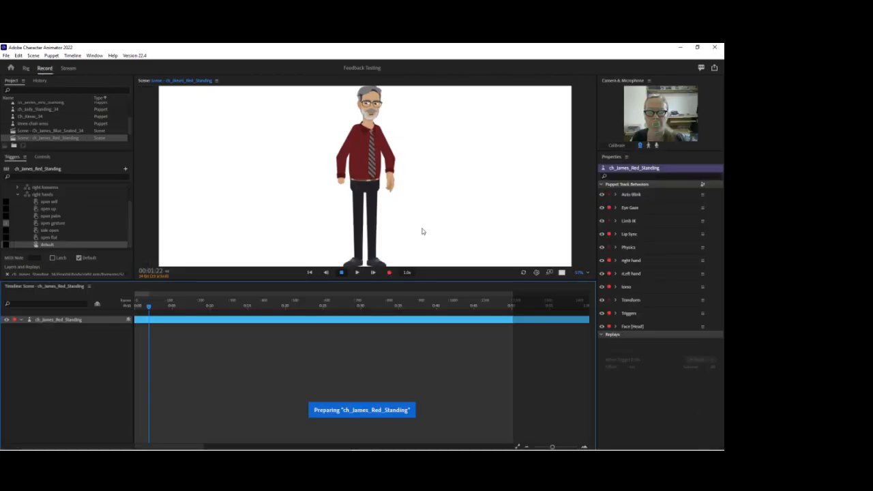
click(323, 181)
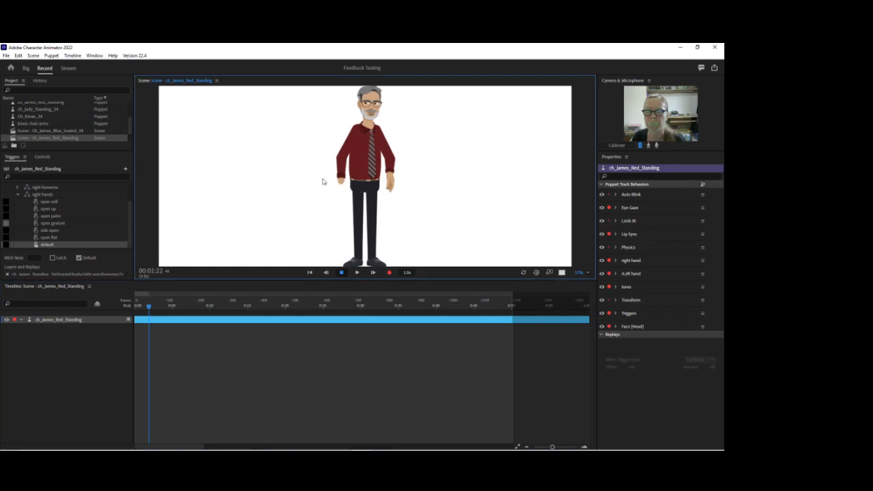
drag(387, 185, 437, 179)
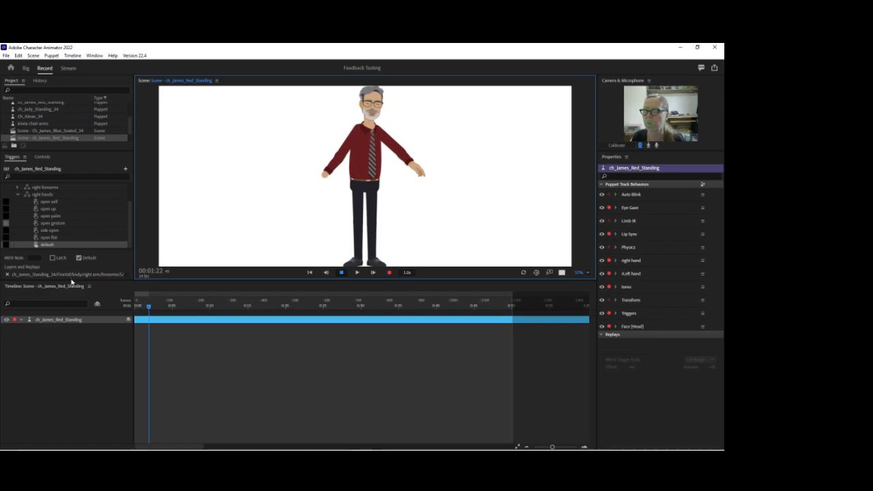
Enlarge the triggers area to read the full layer paths assigned to the default right hand trigger.
drag(72, 281, 75, 305)
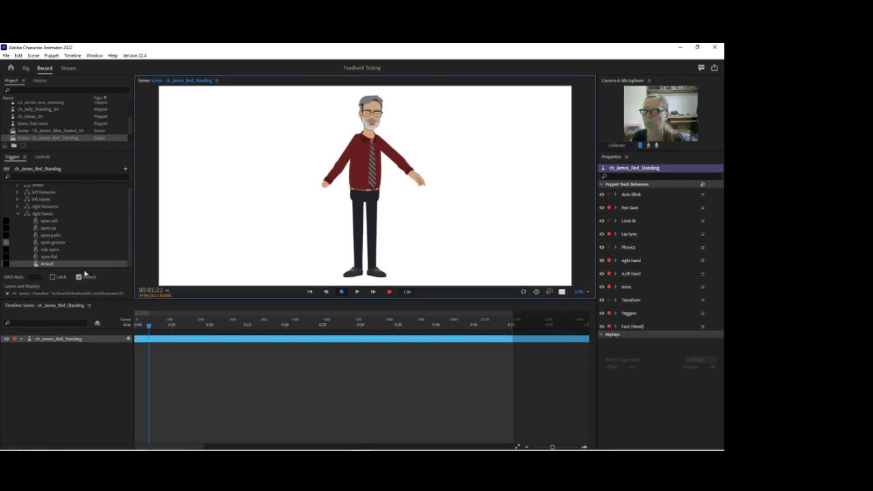
drag(83, 268, 86, 238)
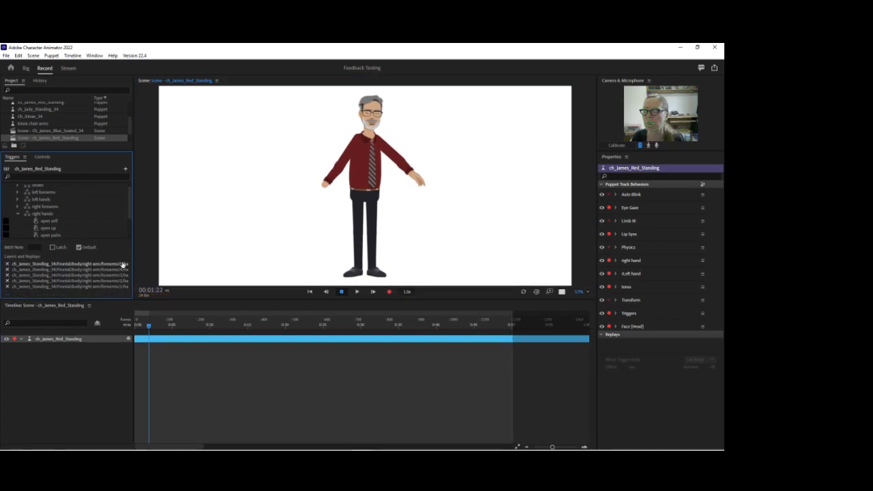
drag(134, 268, 174, 267)
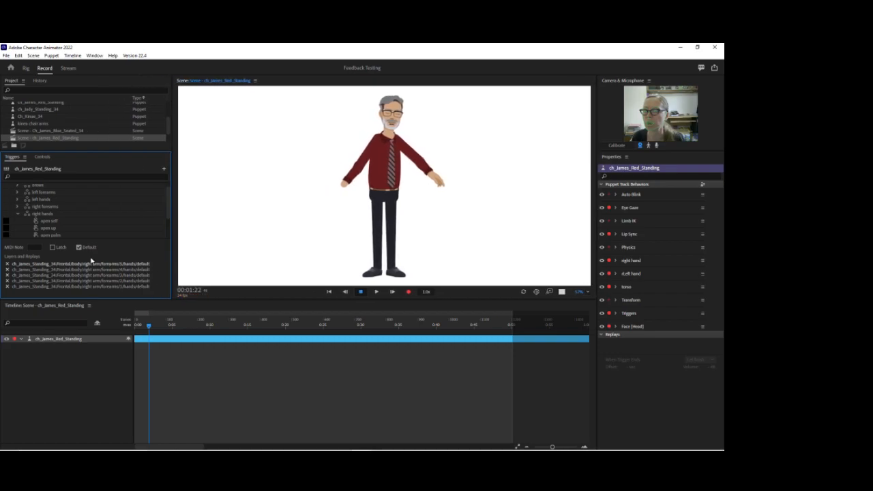
scroll(26, 224, down, 2)
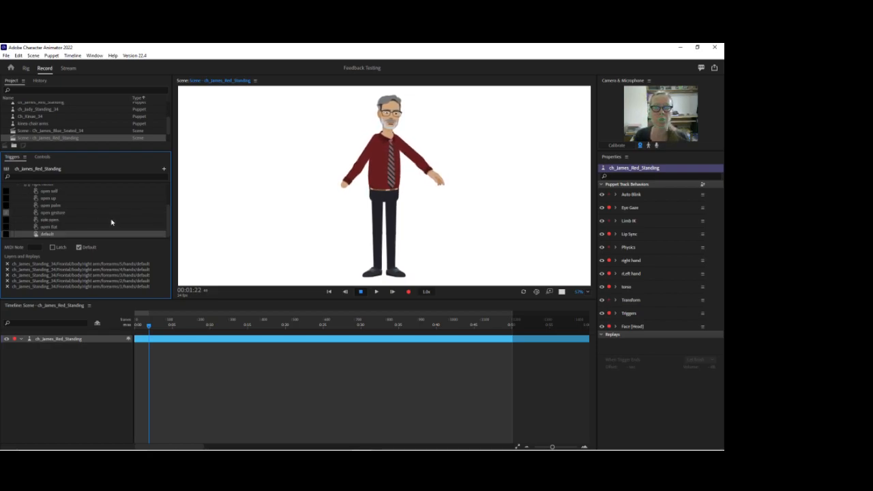
Arm only the Triggers behavior, test the forearm and hand triggers, and record a short take.
alt+click(609, 313)
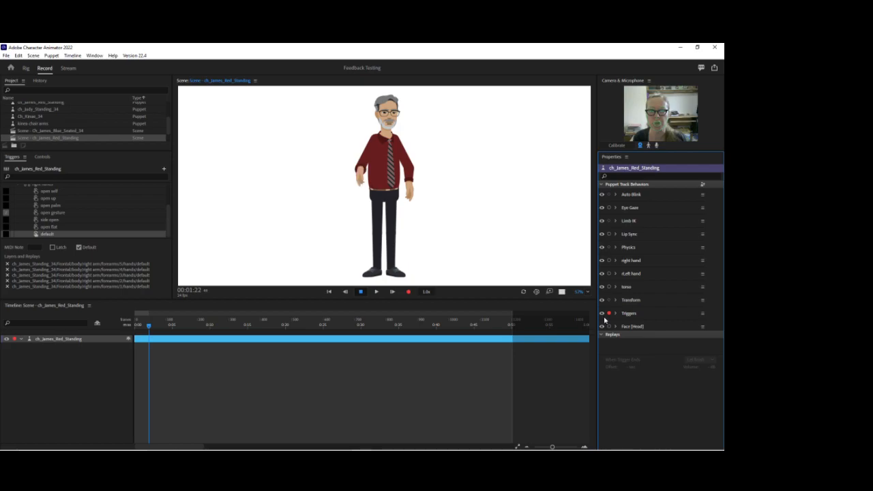
key(1)
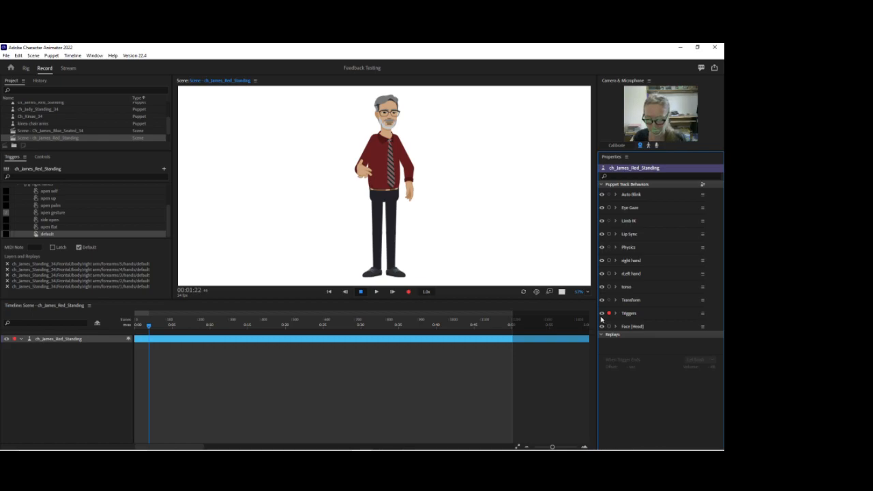
key(2)
key(2)
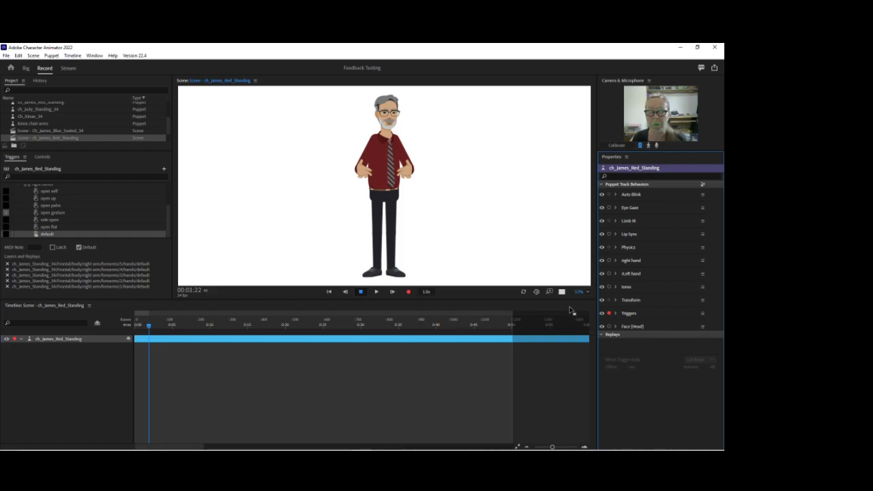
click(411, 293)
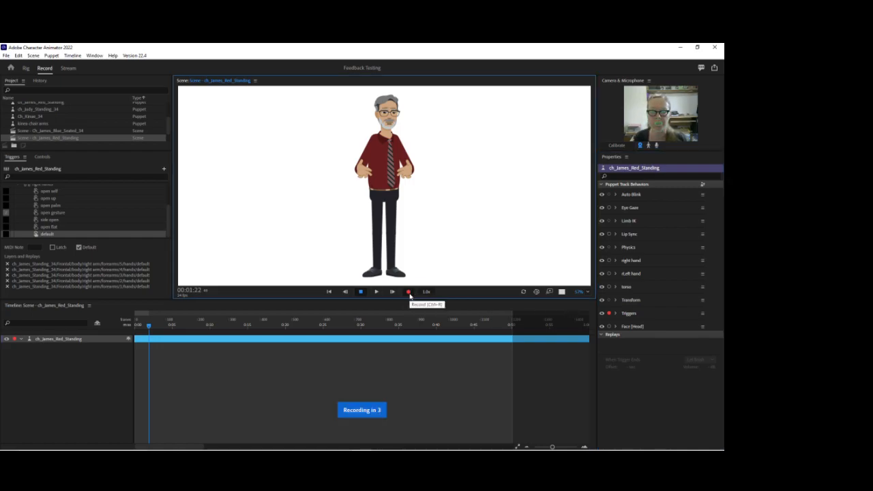
click(361, 292)
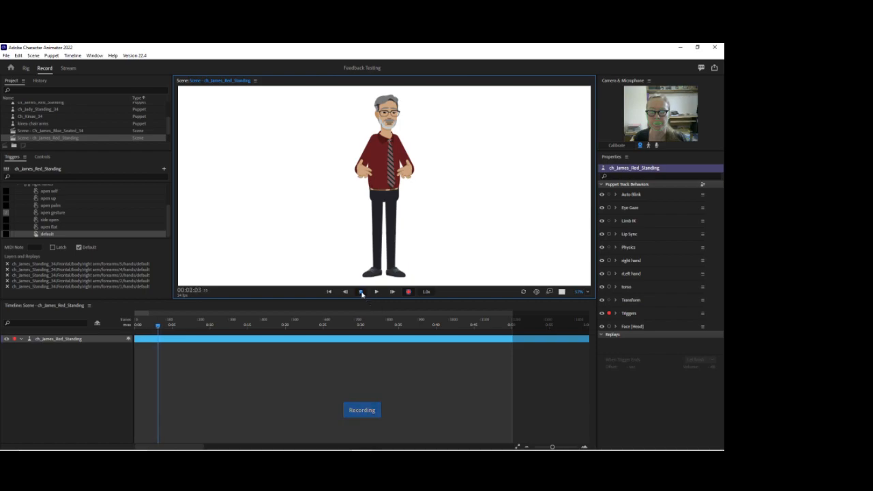
Extend all five recorded trigger takes so they run from the scene's start to about 0:32.
drag(157, 346, 379, 358)
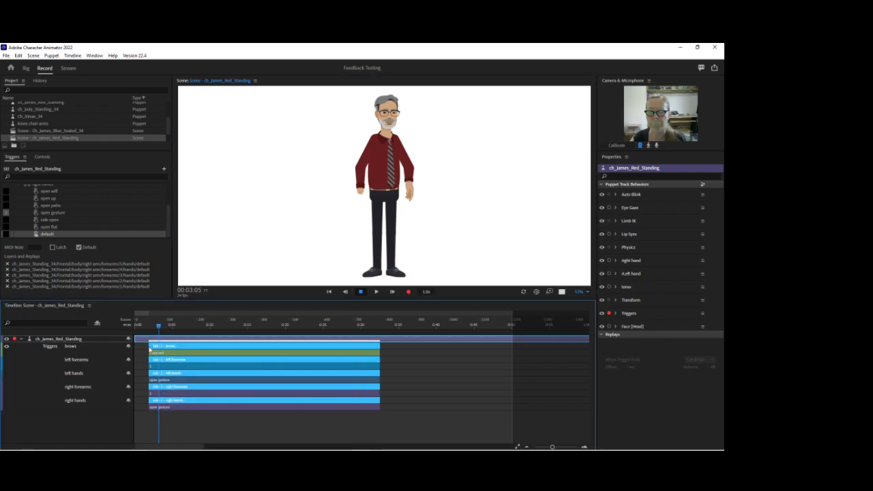
click(150, 348)
drag(148, 346, 140, 347)
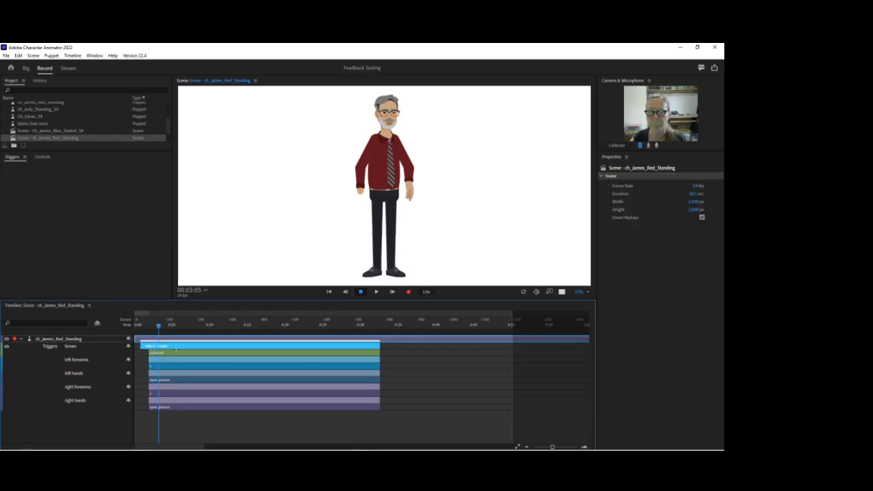
key(ctrl+z)
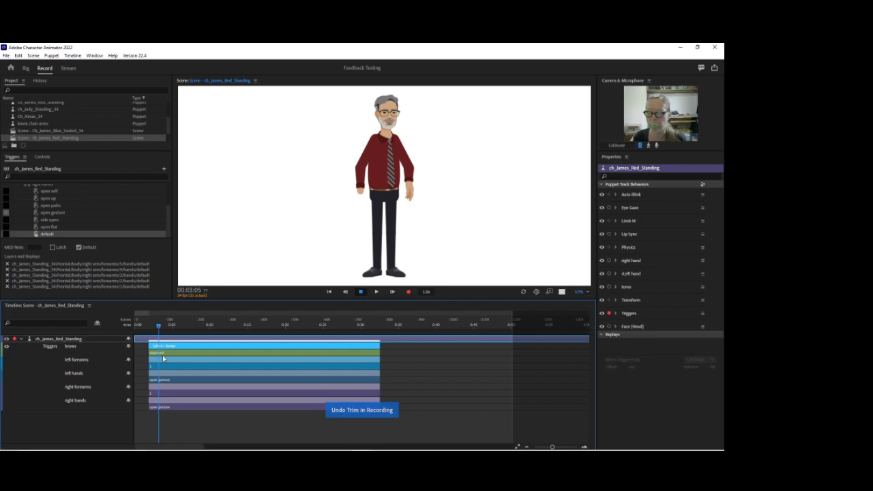
key(ctrl+a)
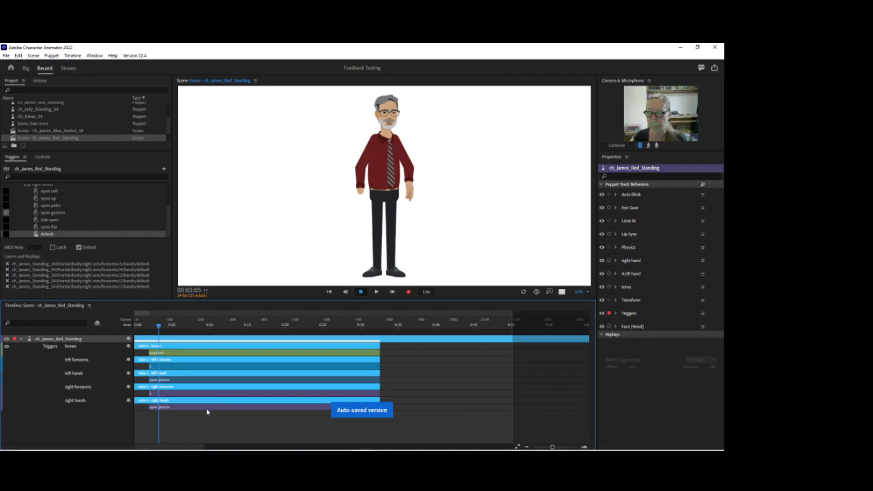
Delete the recorded trigger segments from the brows, left forearms, left hands, right forearms and right hands takes.
click(209, 409)
right_click(172, 355)
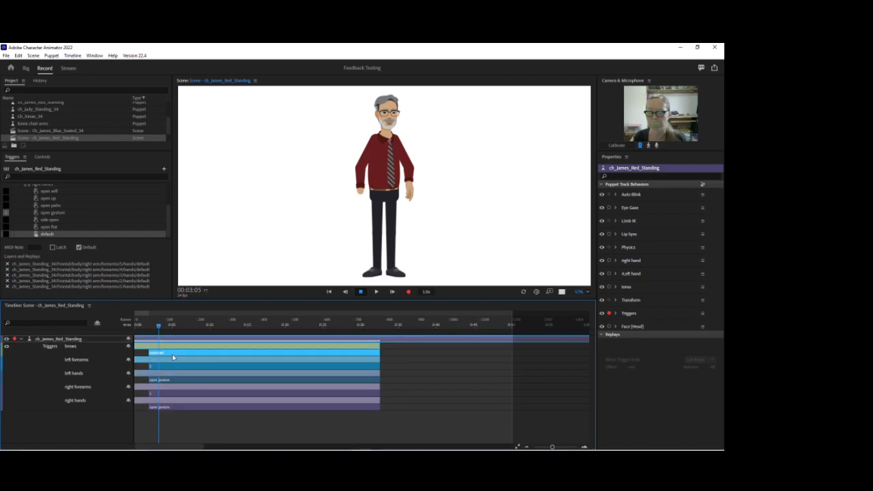
click(190, 387)
right_click(183, 369)
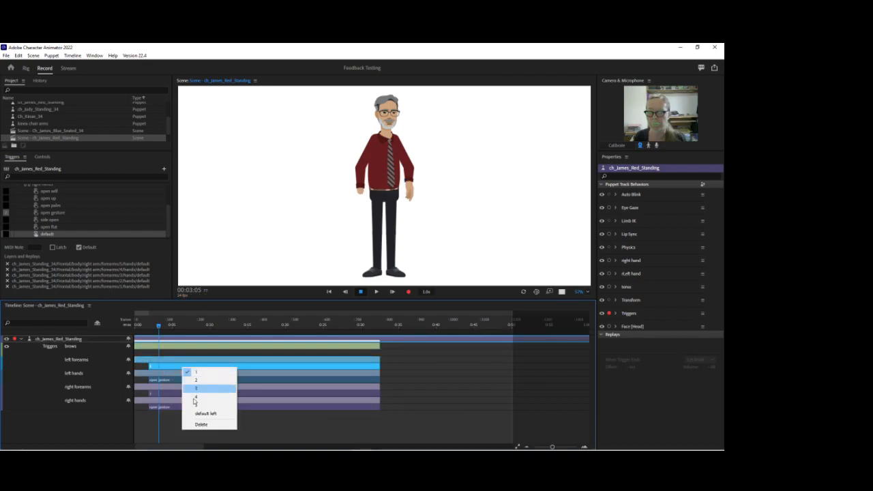
click(195, 424)
right_click(189, 380)
click(204, 375)
right_click(192, 392)
click(204, 392)
right_click(195, 407)
click(212, 400)
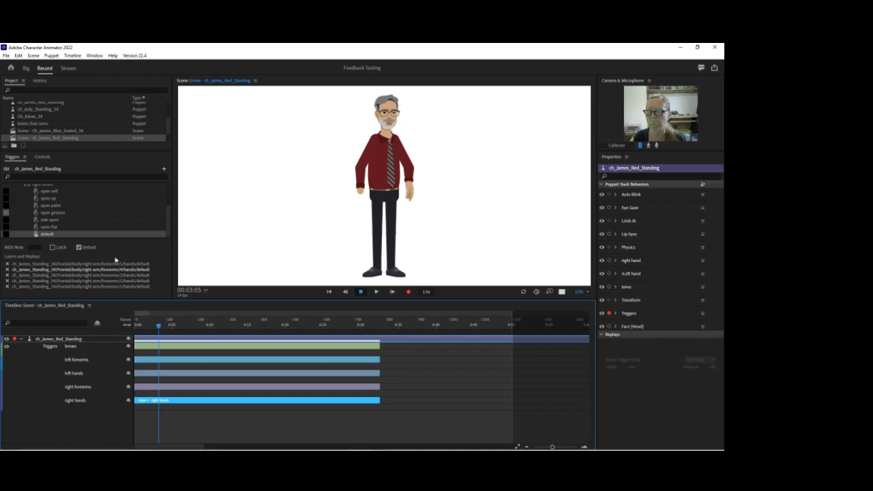
Check the trigger choices for the right forearms take, and switch to Illustrator to inspect the right default forearm's sublayers.
click(80, 235)
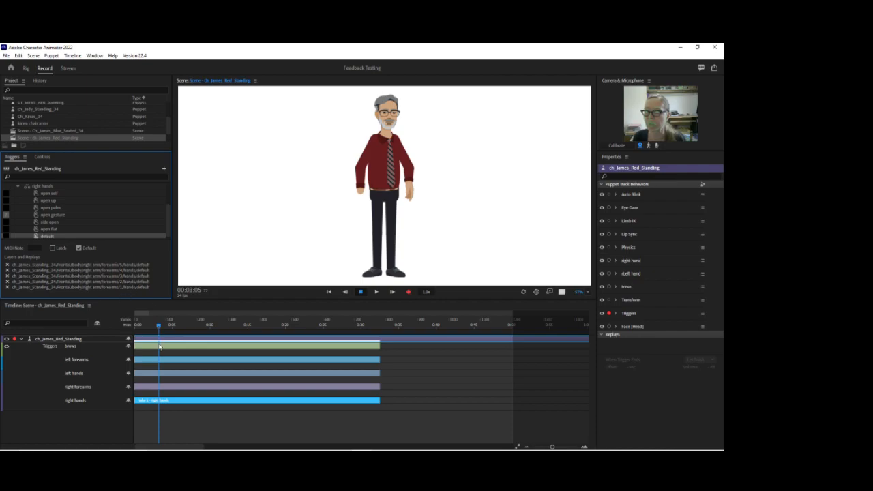
click(160, 398)
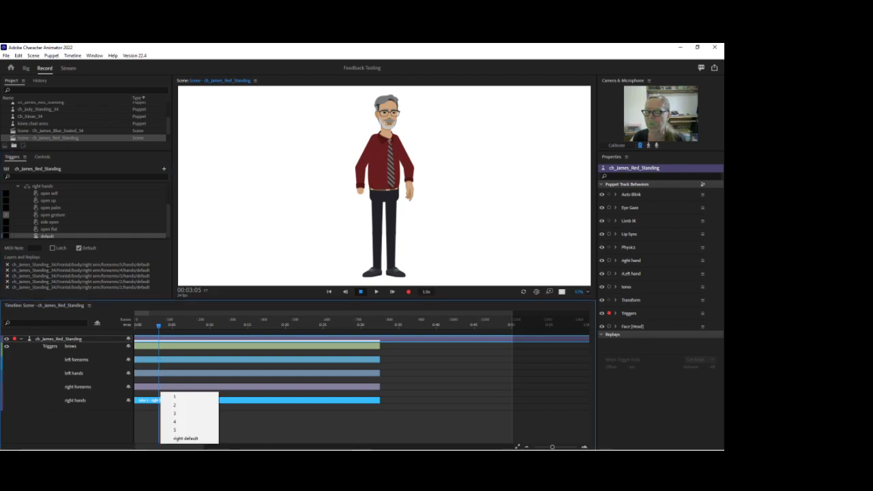
mouse_move(327, 446)
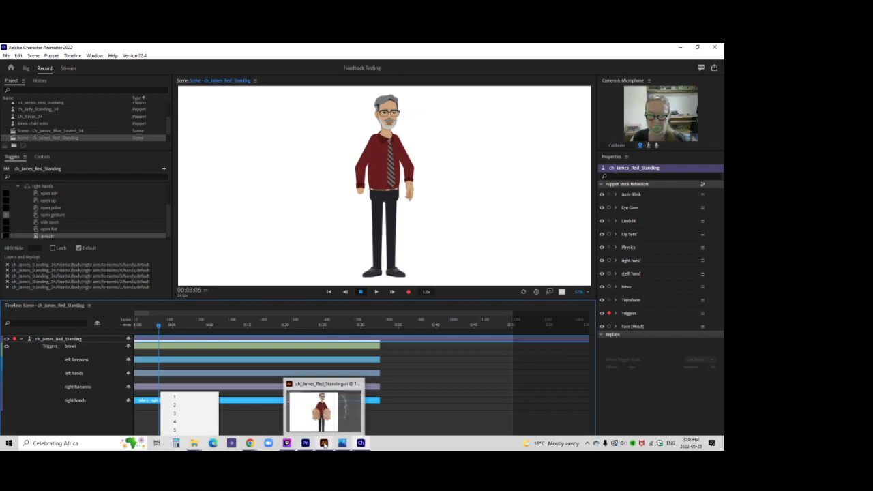
click(326, 445)
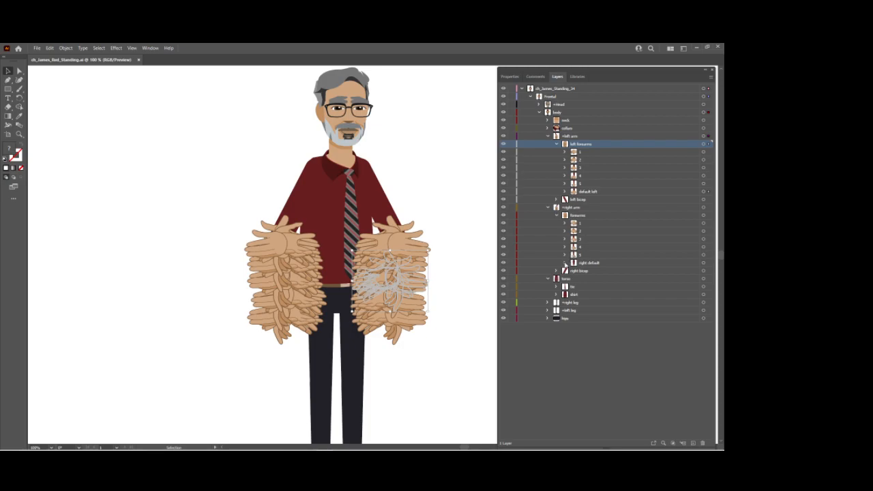
click(565, 262)
click(574, 272)
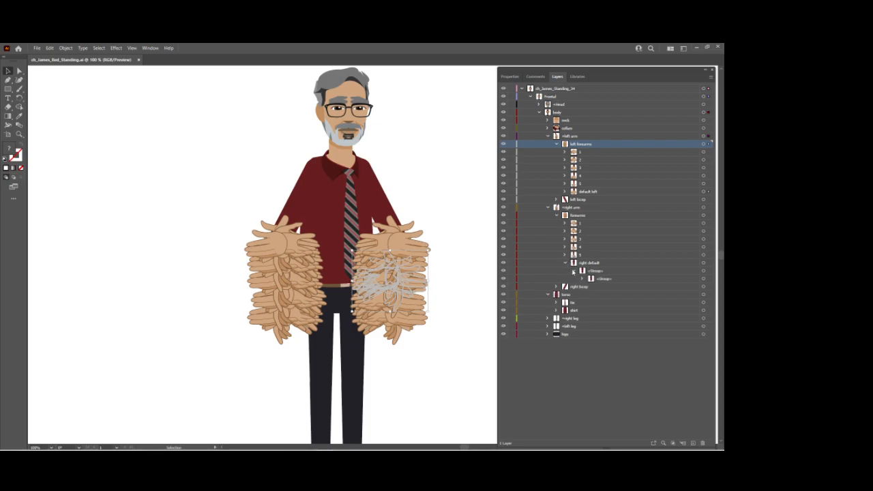
click(565, 263)
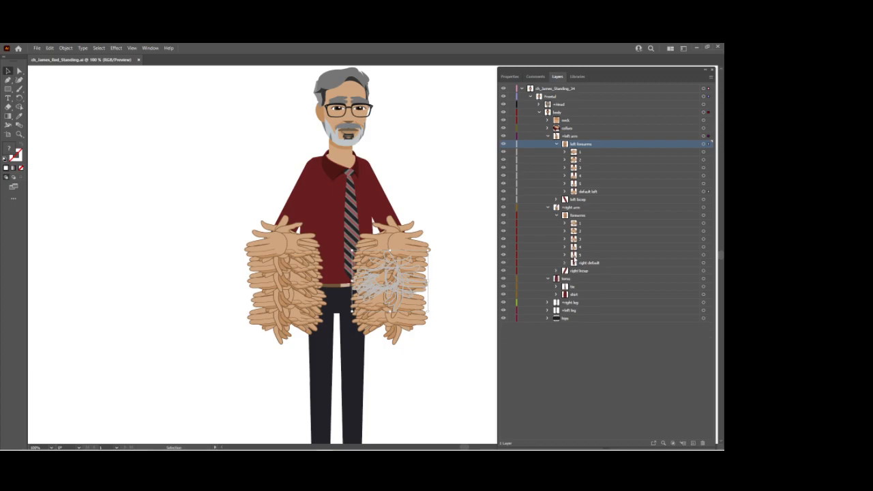
Copy the hands group from right forearm 5 into the right default forearm group.
click(564, 254)
click(573, 264)
click(595, 263)
drag(596, 265, 595, 279)
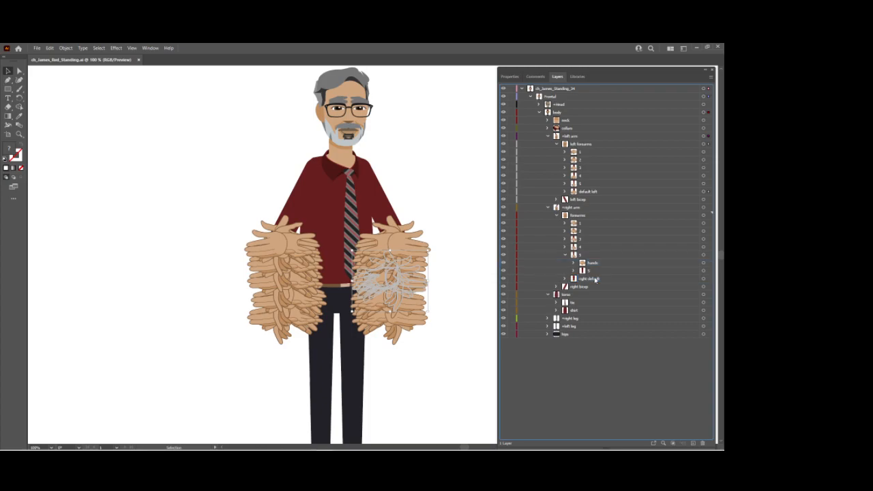
click(565, 279)
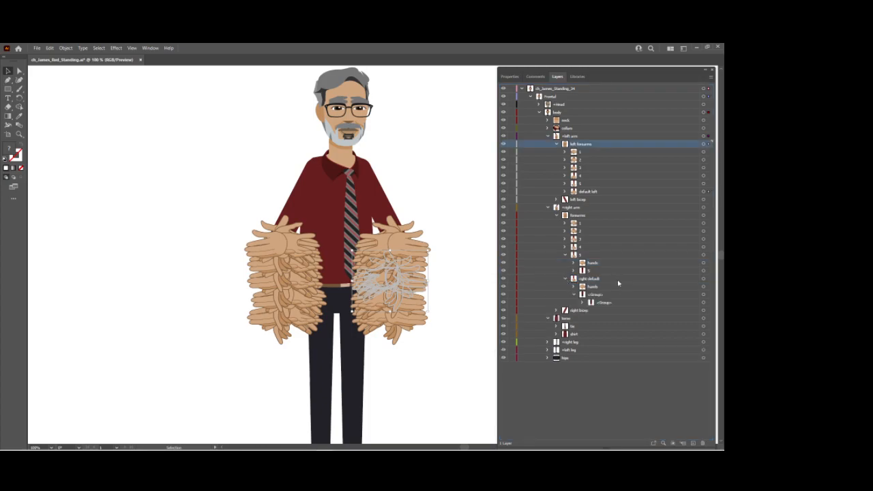
Rename the unnamed group below hands inside the right default forearm as "right default".
click(575, 295)
double_click(595, 294)
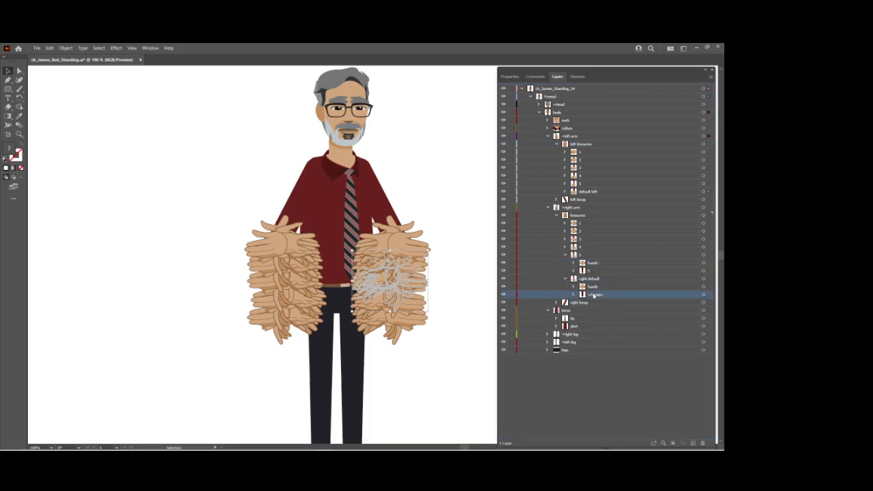
text(rgl)
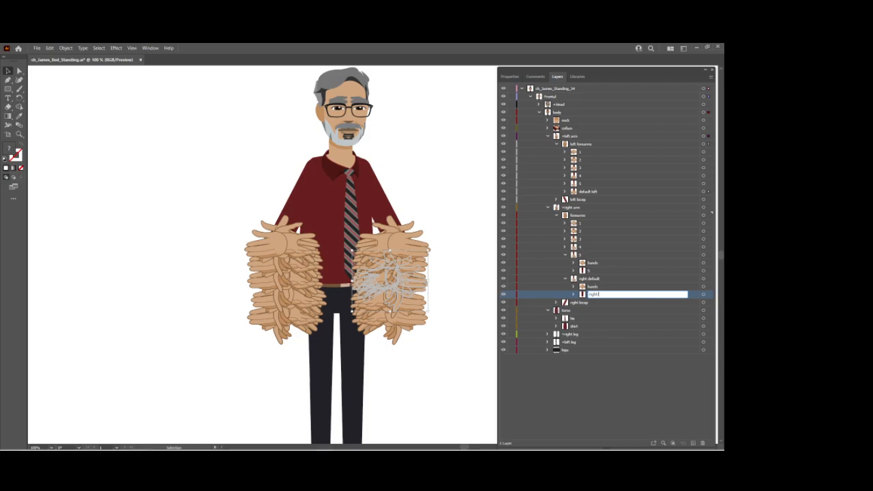
text(ht default)
key(Return)
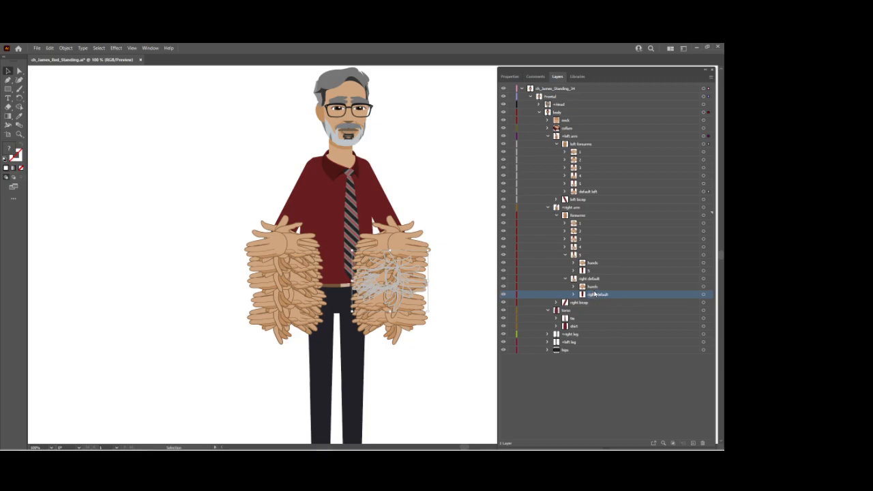
Isolate the outer right default group and check its hands by toggling their visibility.
click(603, 280)
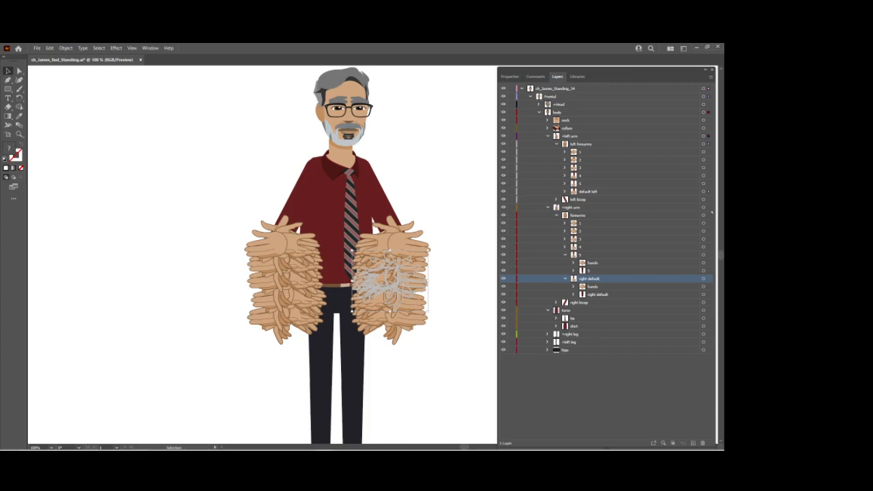
click(709, 77)
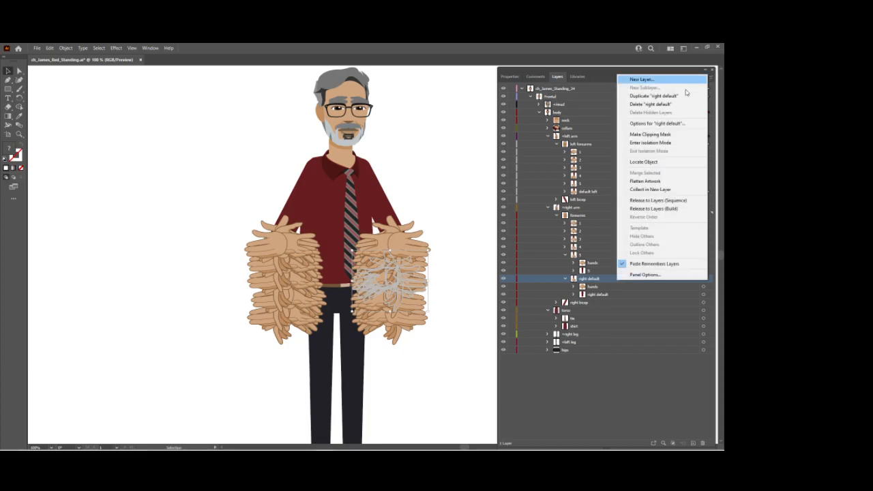
click(665, 143)
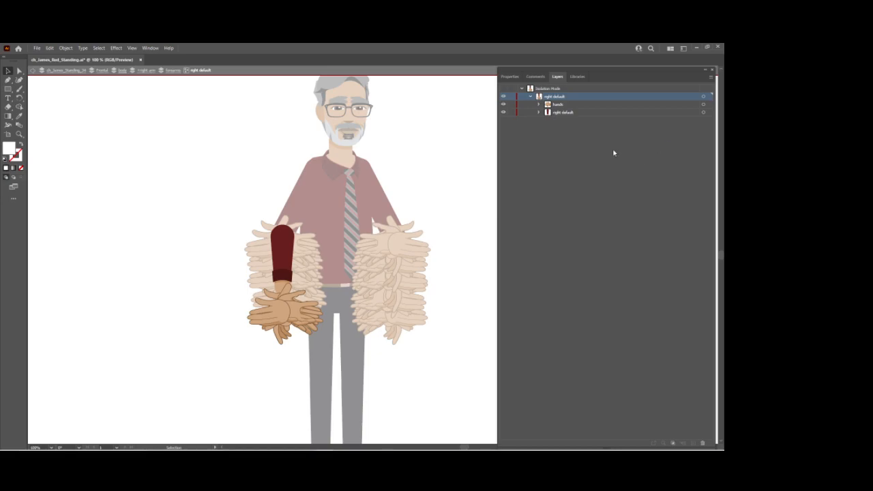
click(503, 104)
click(504, 105)
Hide every hand in the isolated right default forearm's hands group except the default hand.
click(538, 105)
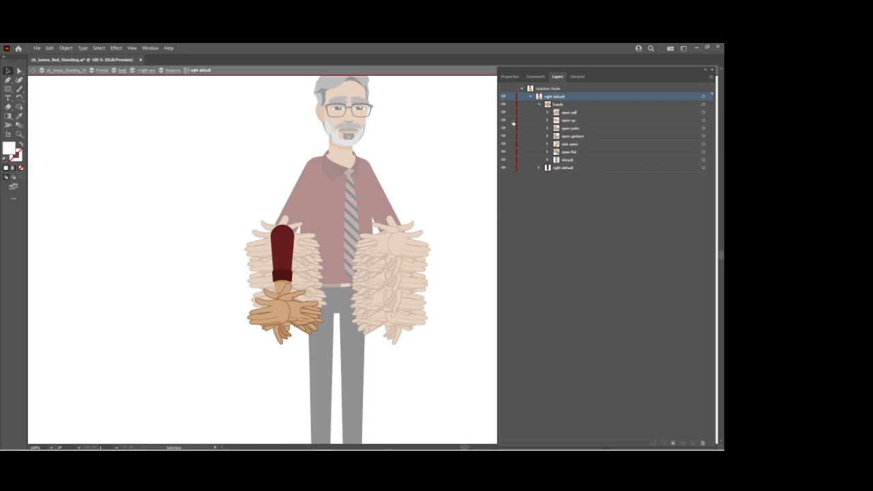
drag(503, 114, 505, 141)
click(504, 153)
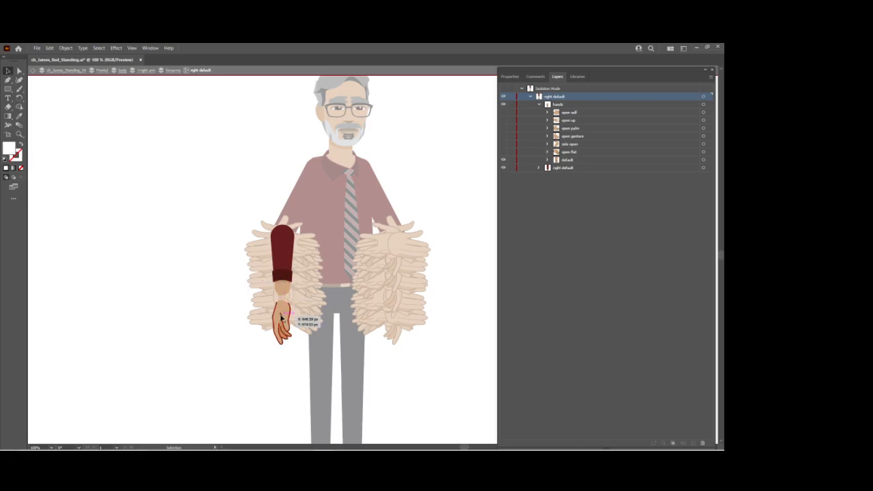
Move the right default forearm's hands group up so the wrist meets the shirt cuff, checking the fit with the open flat hand.
drag(287, 317, 287, 302)
key(x)
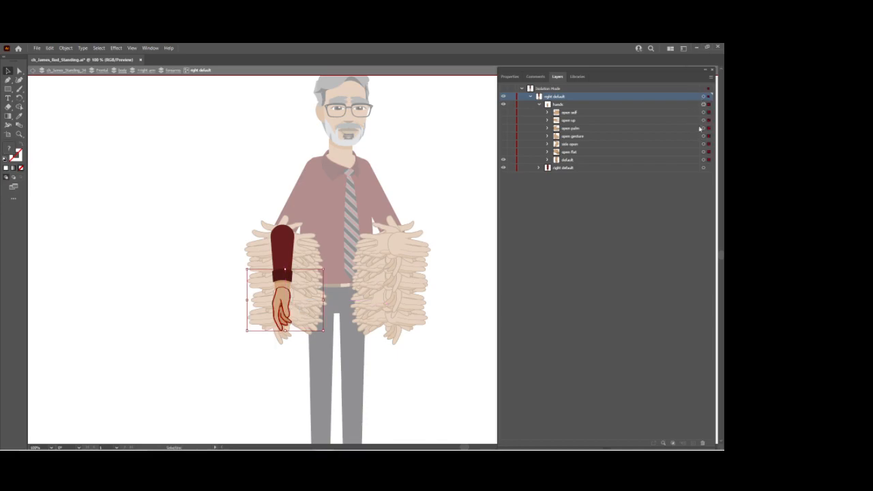
click(502, 160)
click(503, 152)
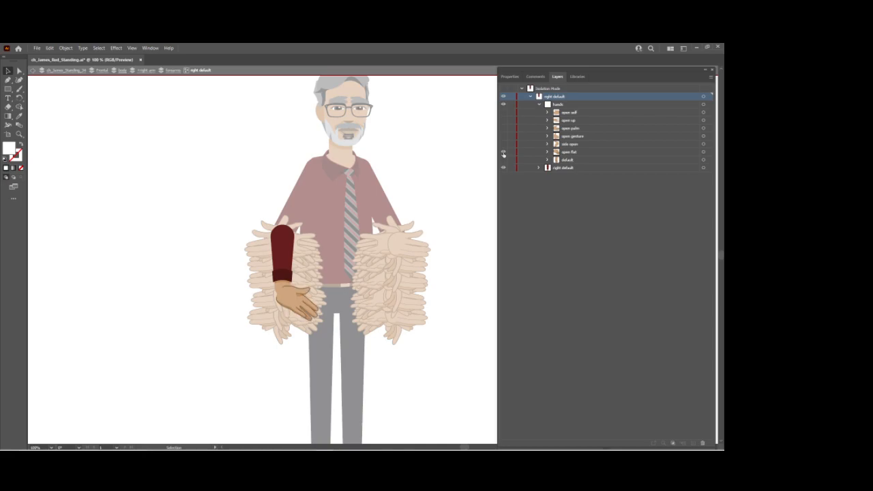
click(503, 151)
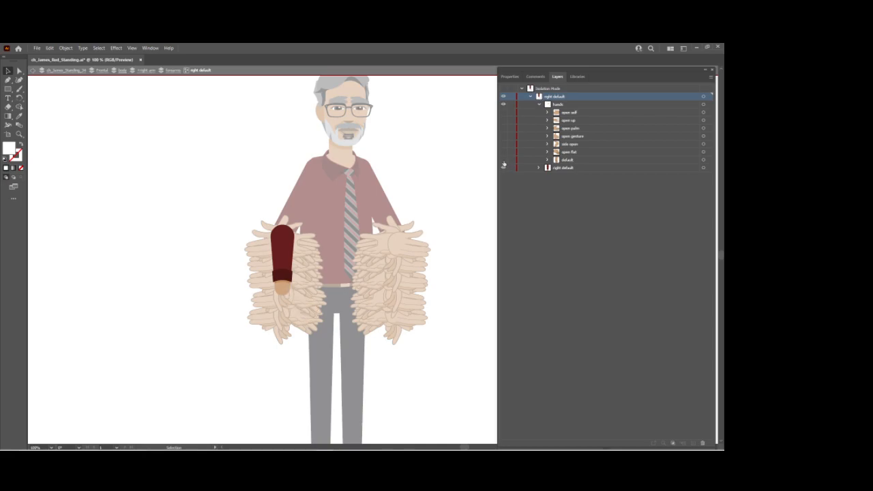
click(503, 161)
drag(286, 298, 286, 297)
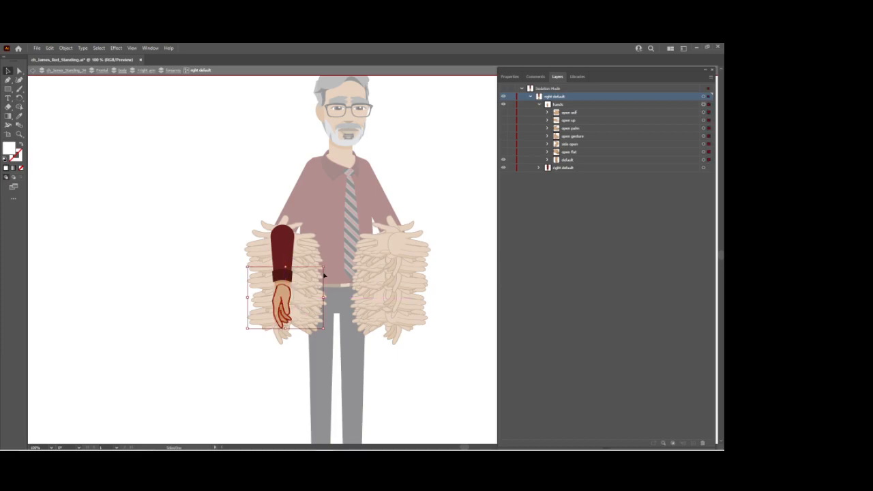
Show every hand in the right default forearm again, leave isolation mode, and collapse the forearm 5 and right default groups.
click(503, 152)
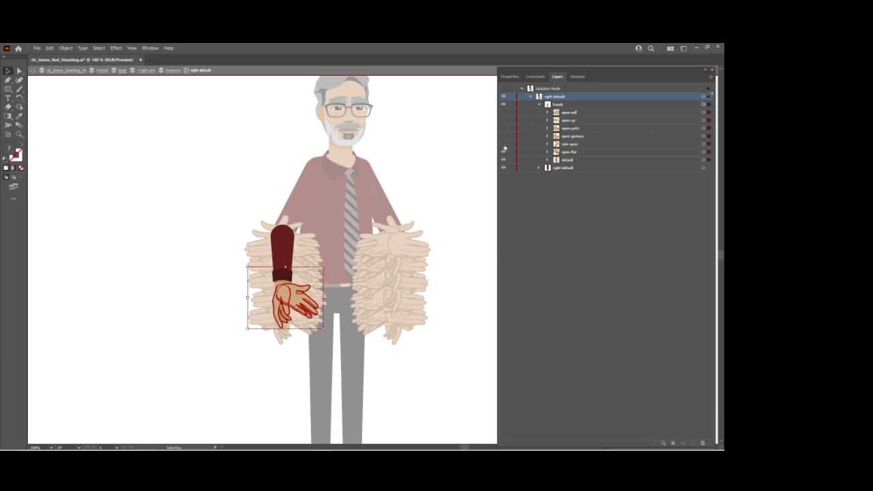
click(503, 144)
click(503, 136)
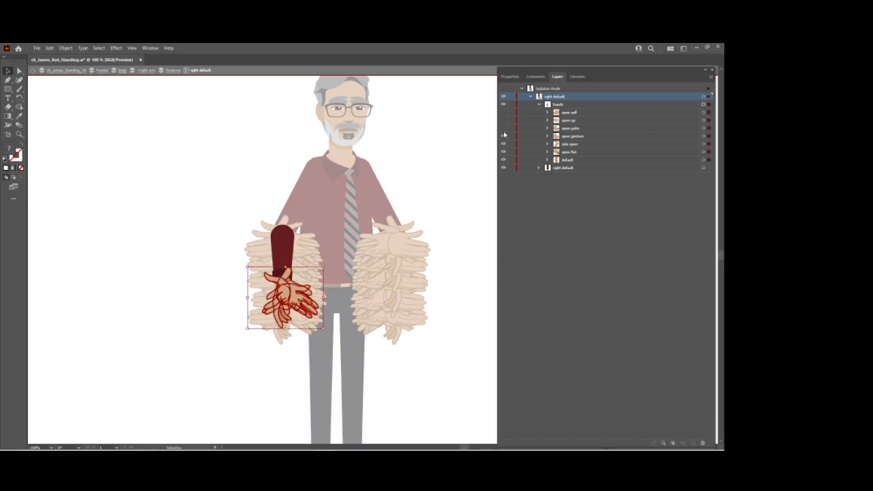
click(503, 128)
click(503, 120)
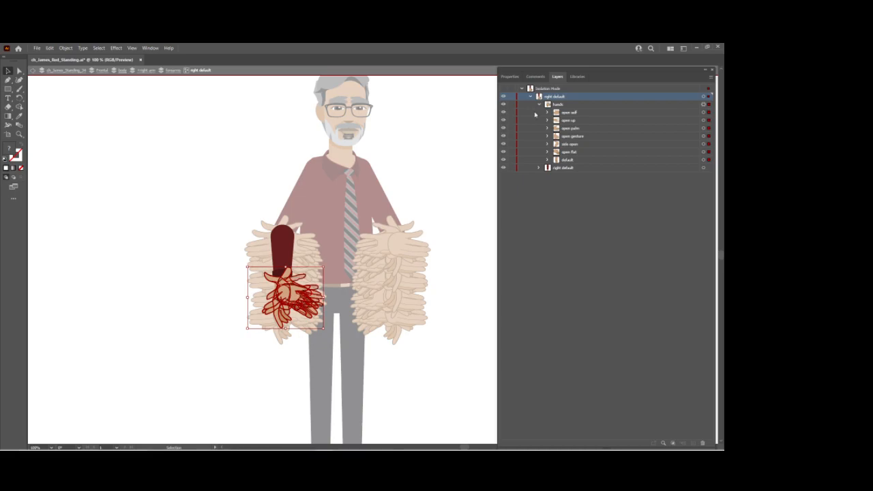
click(503, 112)
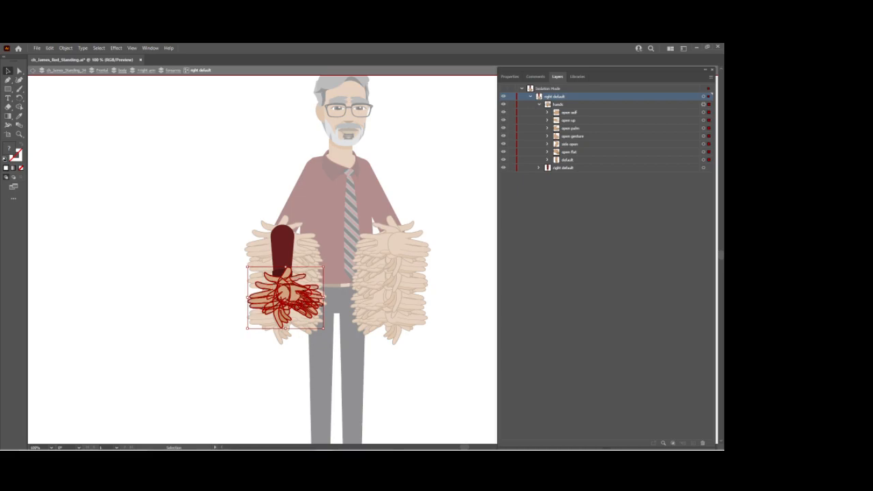
key(Escape)
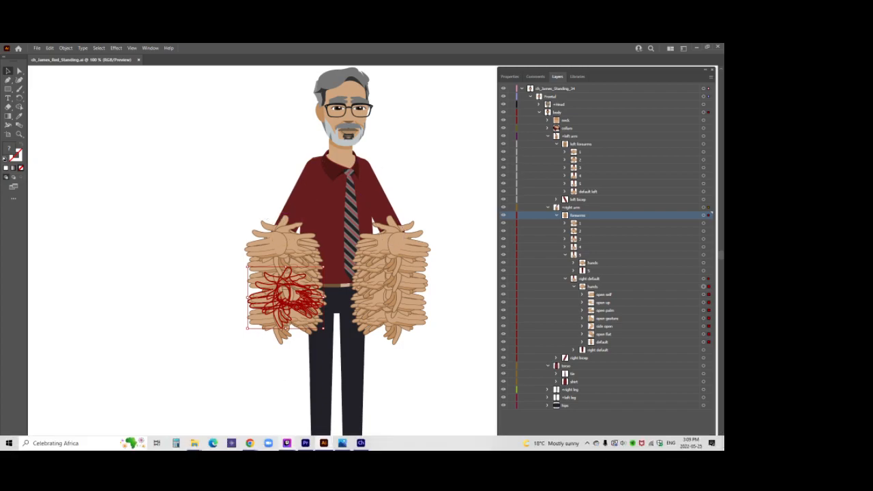
click(565, 255)
click(564, 263)
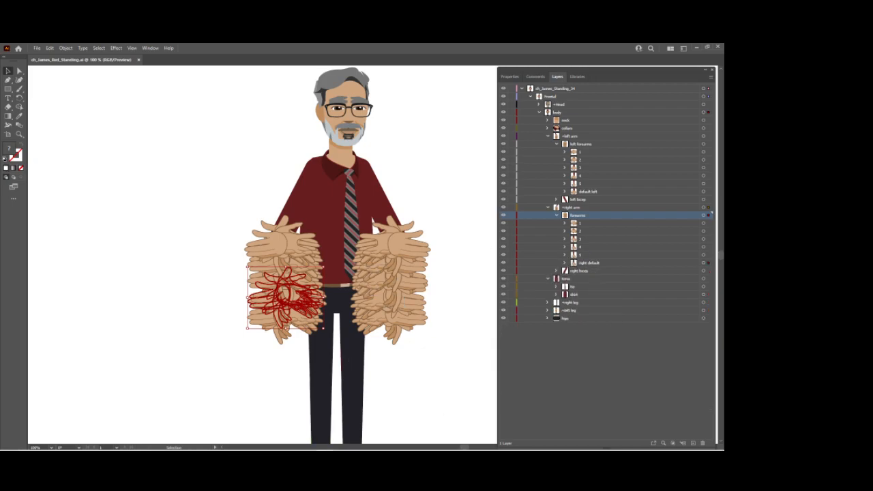
Switch to Character Animator and add each hand layer of the right default forearm to its matching trigger in the right hands swap set.
click(360, 442)
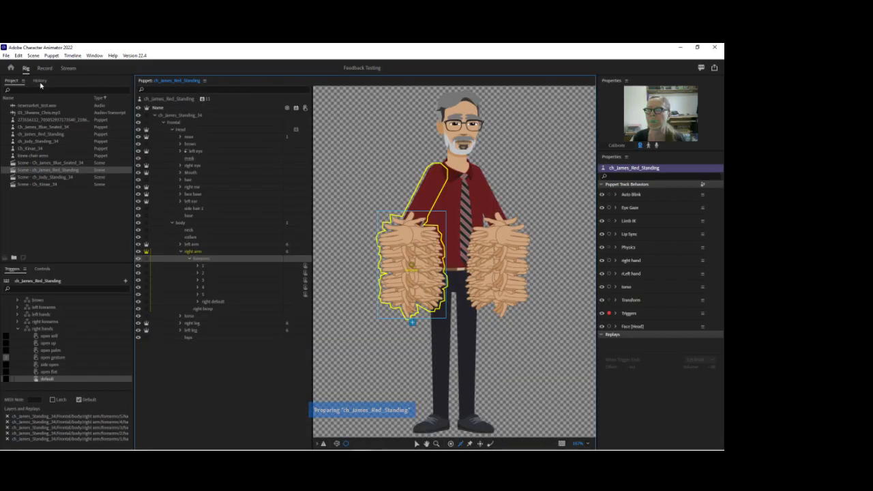
click(197, 303)
click(207, 309)
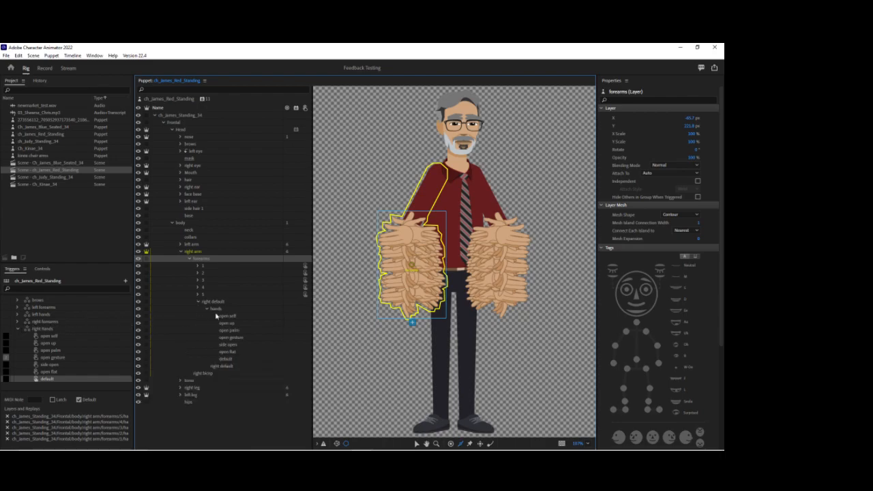
drag(228, 316, 49, 341)
drag(222, 324, 74, 352)
drag(225, 336, 121, 359)
drag(218, 345, 89, 370)
drag(228, 351, 139, 375)
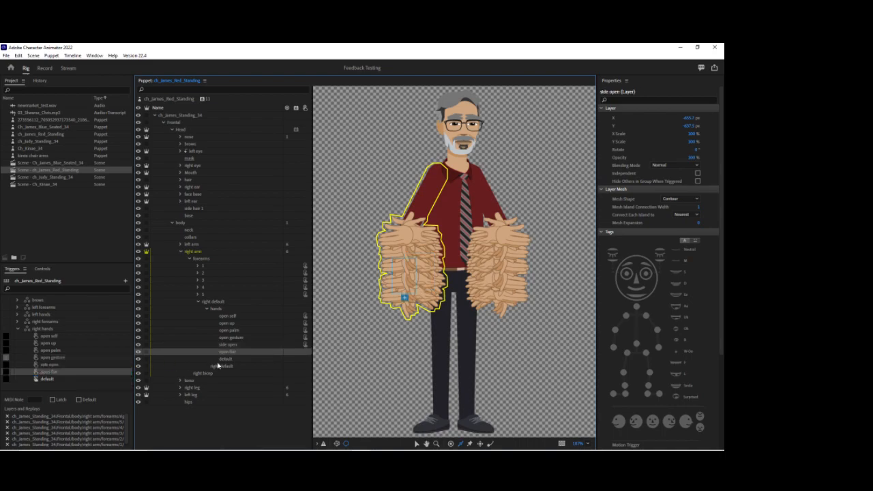
drag(223, 359, 116, 384)
Show the puppet in the Record workspace and arm all its available track behaviors, including both hand behaviors.
click(44, 68)
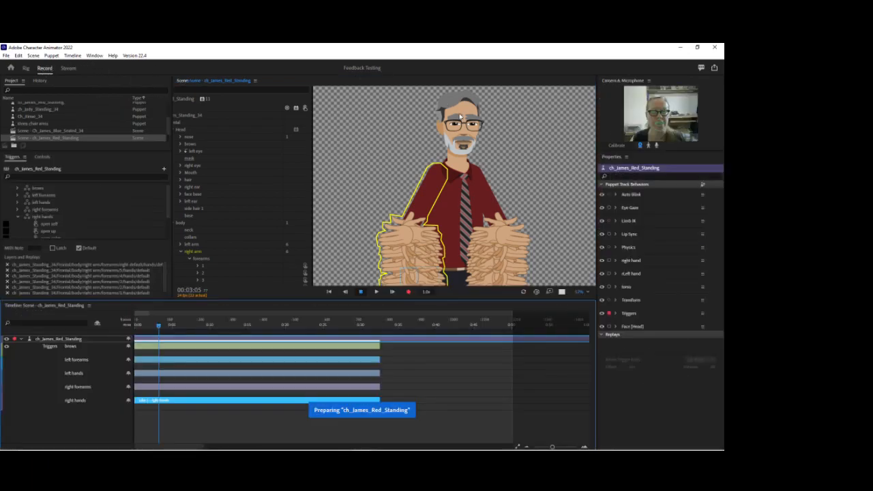
click(420, 207)
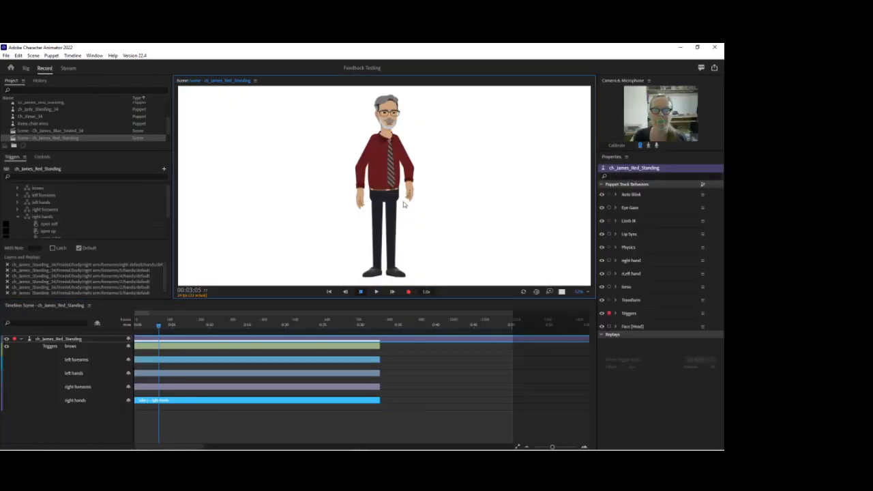
click(612, 274)
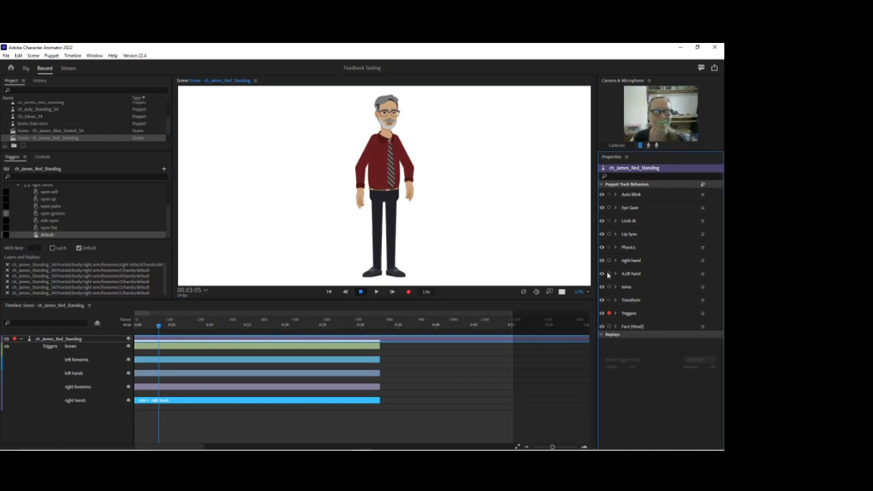
ctrl+click(609, 274)
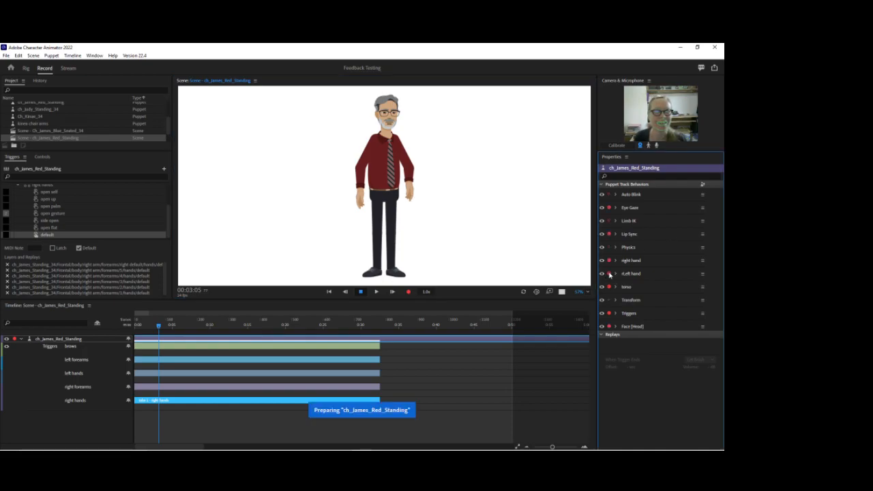
click(408, 202)
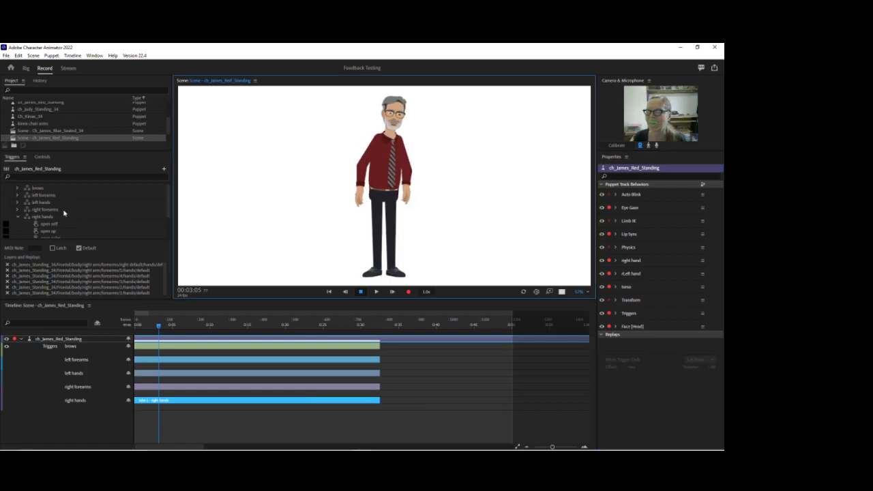
Clear the Default setting of the right default trigger in the right forearms swap set.
click(18, 210)
scroll(42, 216, down, 2)
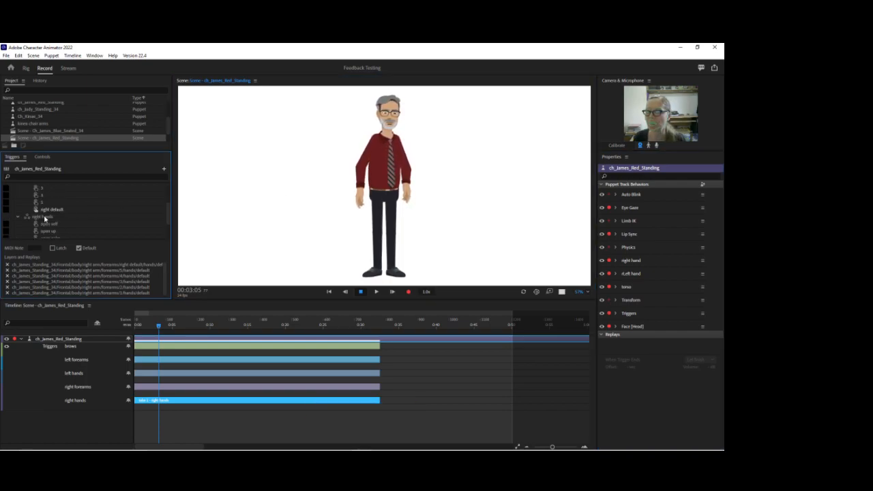
click(59, 210)
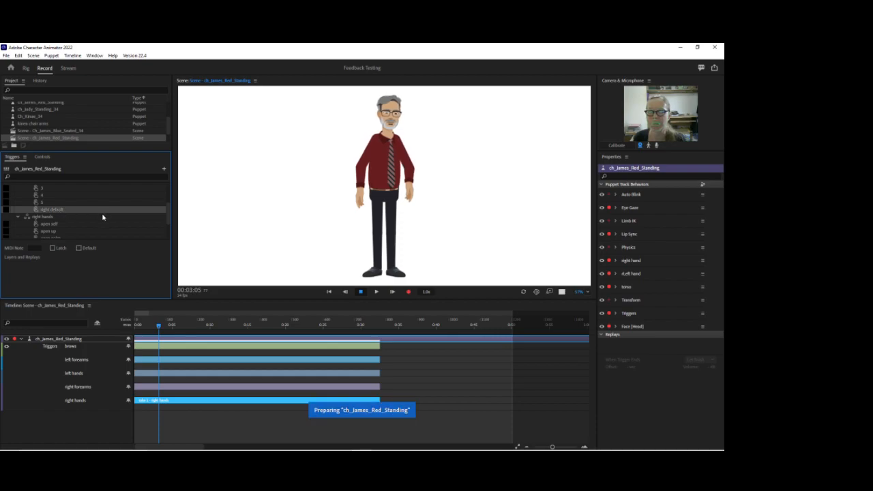
scroll(104, 216, up, 1)
scroll(41, 206, up, 2)
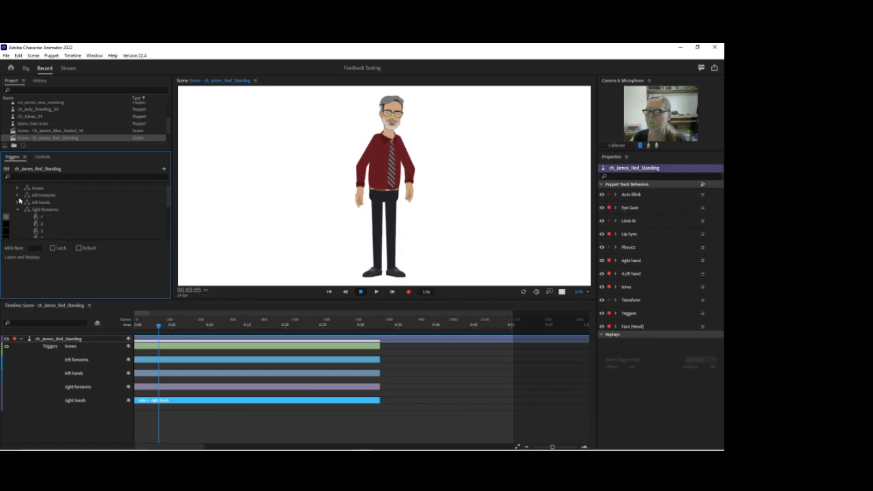
Try the default left forearm trigger without its Default setting, restore the setting, and test the left hand in the scene.
click(18, 195)
scroll(78, 214, down, 2)
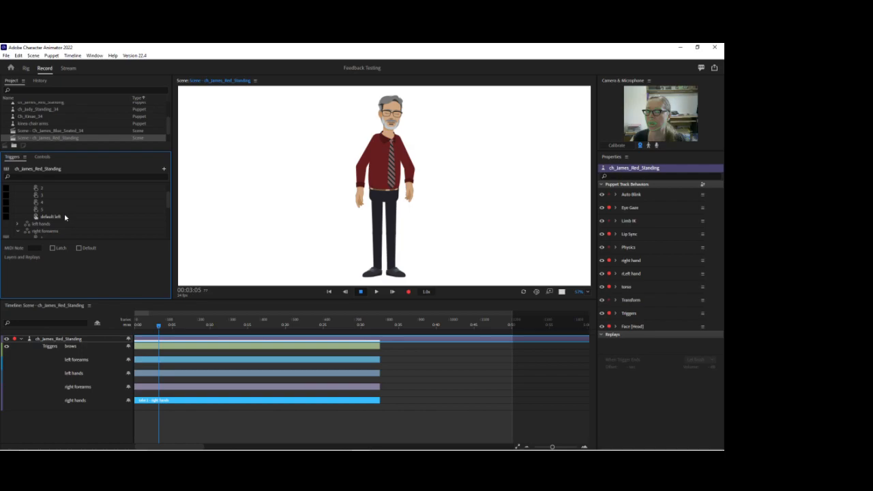
click(65, 217)
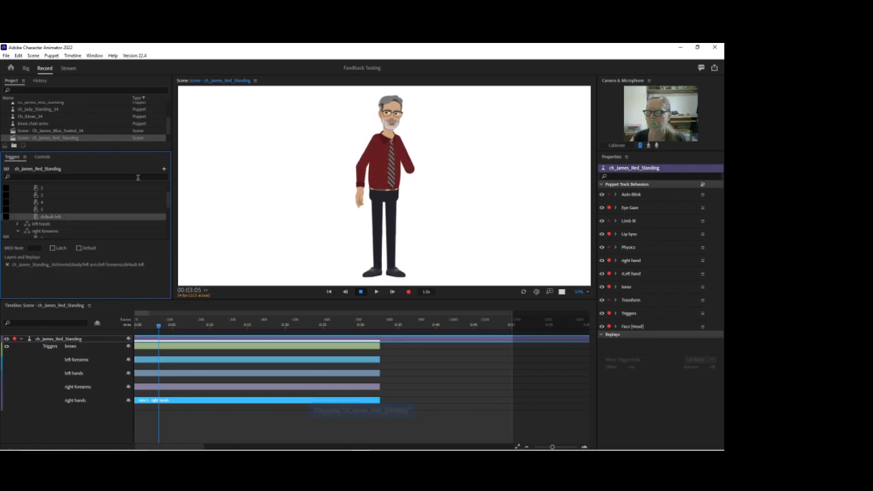
click(79, 248)
click(408, 198)
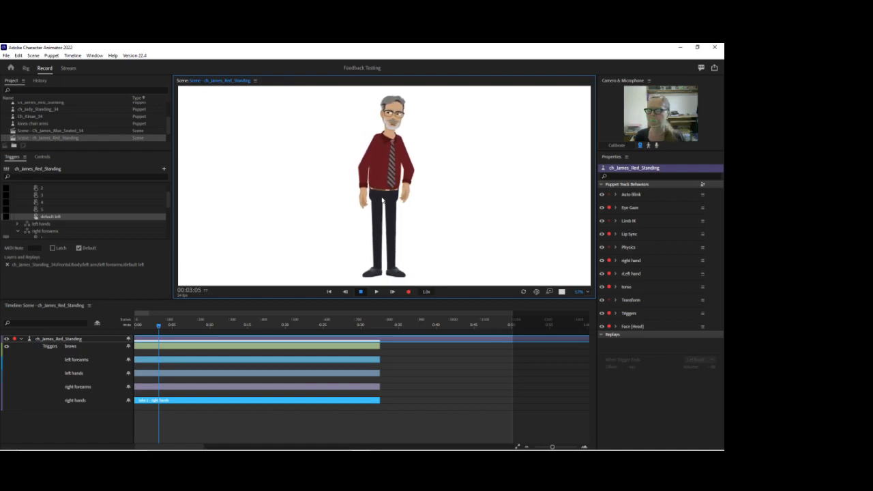
Make trigger 5 the default of the right forearms swap set and enlarge the scene view to inspect the arms.
scroll(78, 216, down, 3)
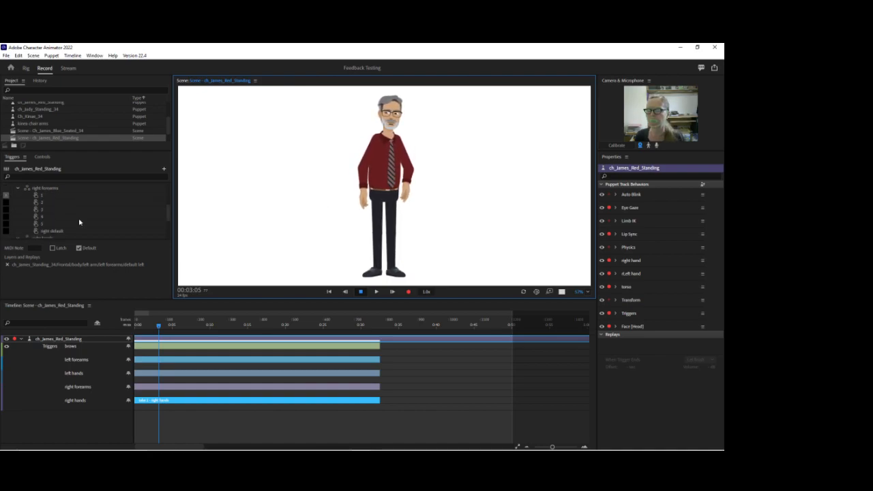
click(65, 224)
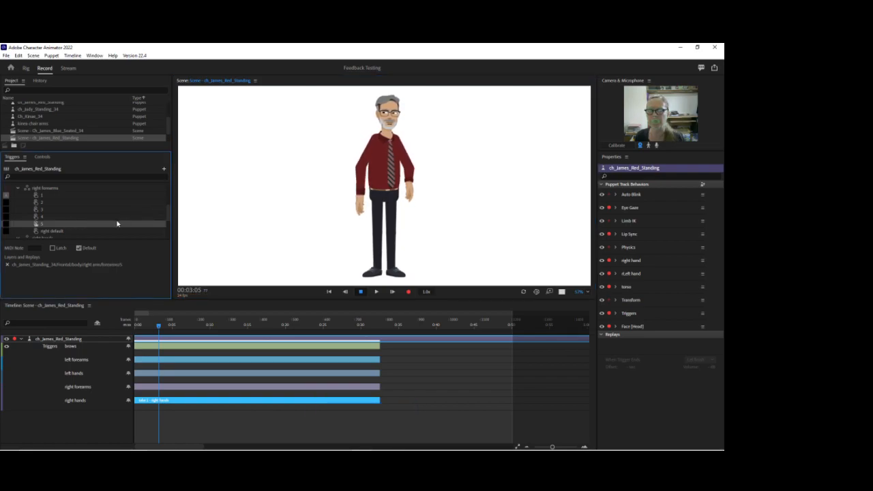
drag(578, 292, 575, 261)
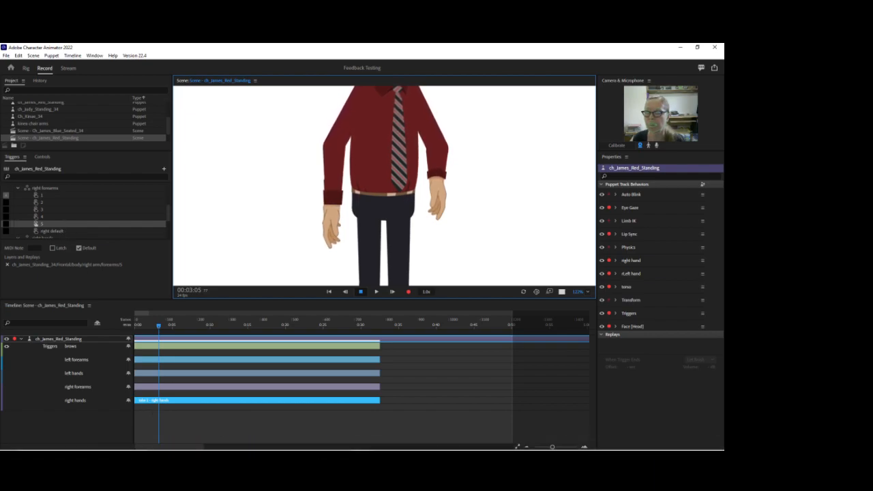
Switch to Illustrator and examine the contents of the default hand inside right forearm 5's hands group.
mouse_move(325, 448)
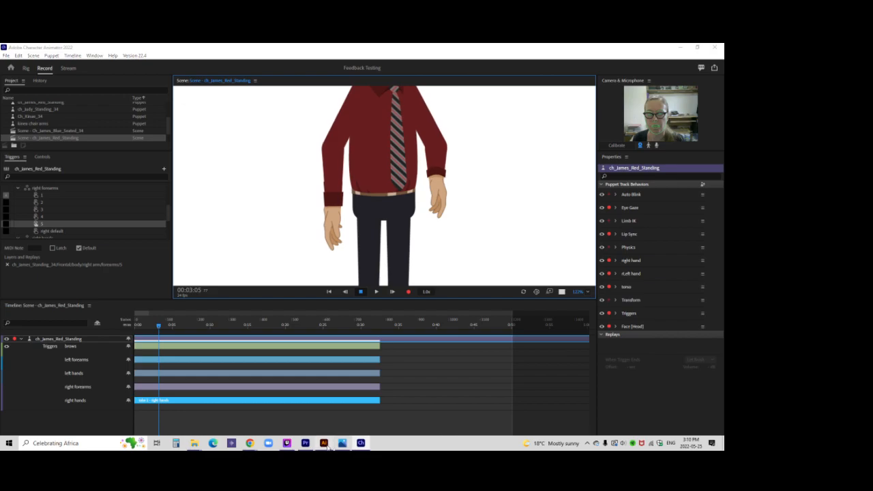
click(323, 443)
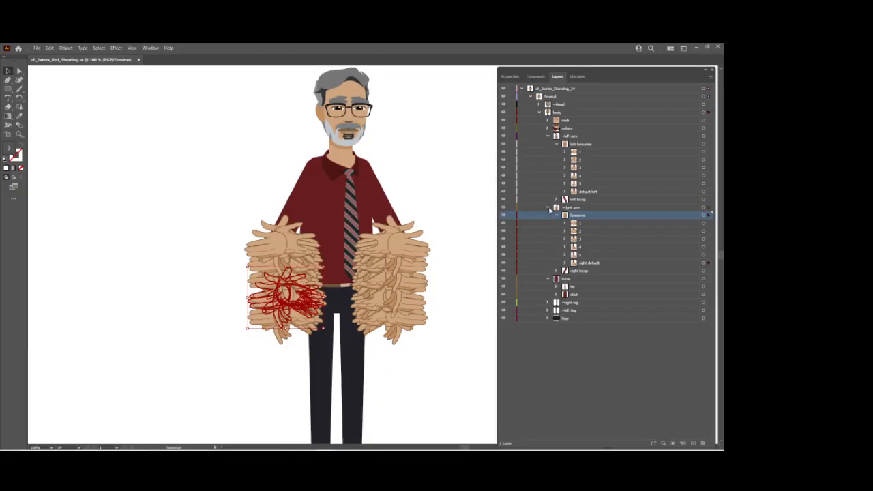
click(564, 255)
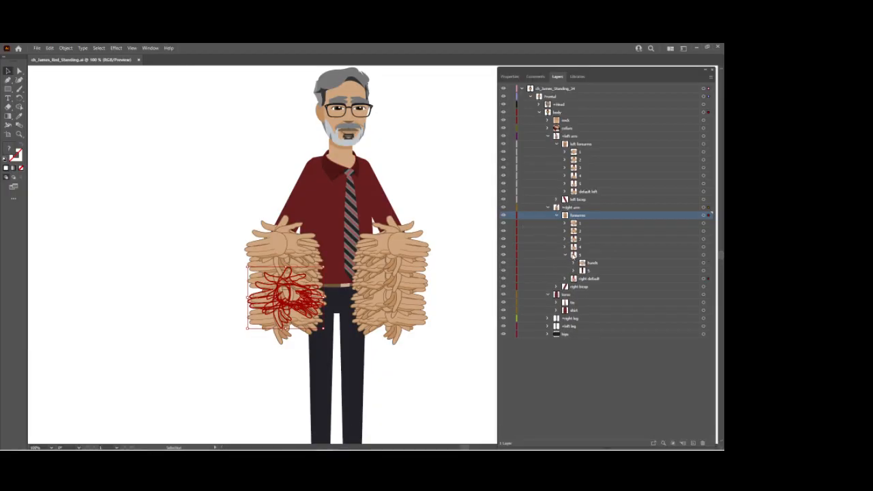
click(574, 263)
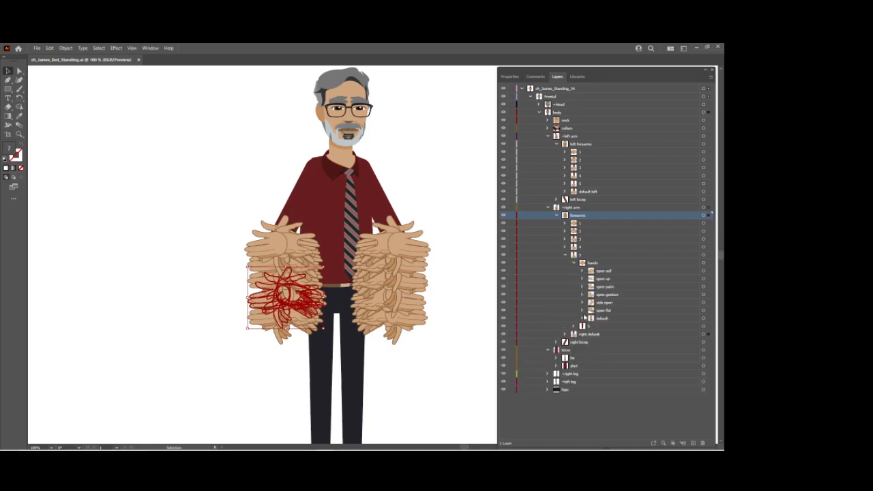
click(582, 318)
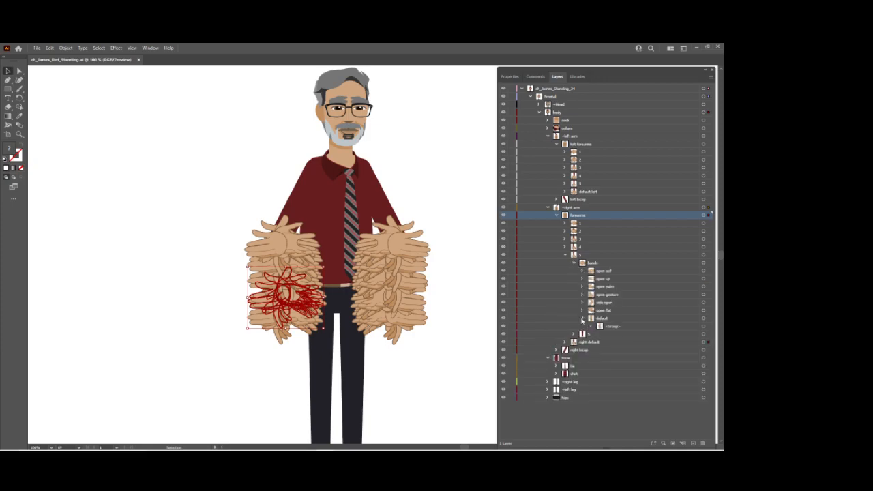
click(582, 318)
Return to Character Animator and examine the layers assigned to the default trigger of the right hands swap set.
click(361, 442)
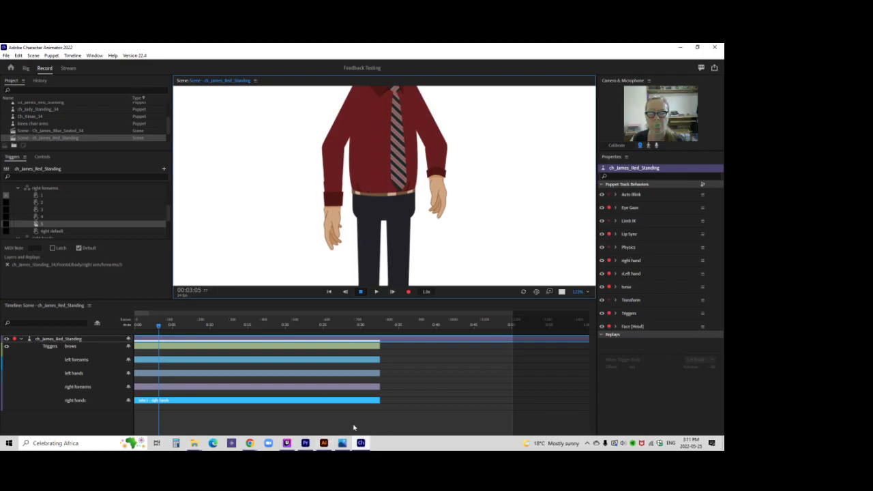
scroll(51, 192, down, 3)
scroll(49, 196, down, 1)
click(49, 235)
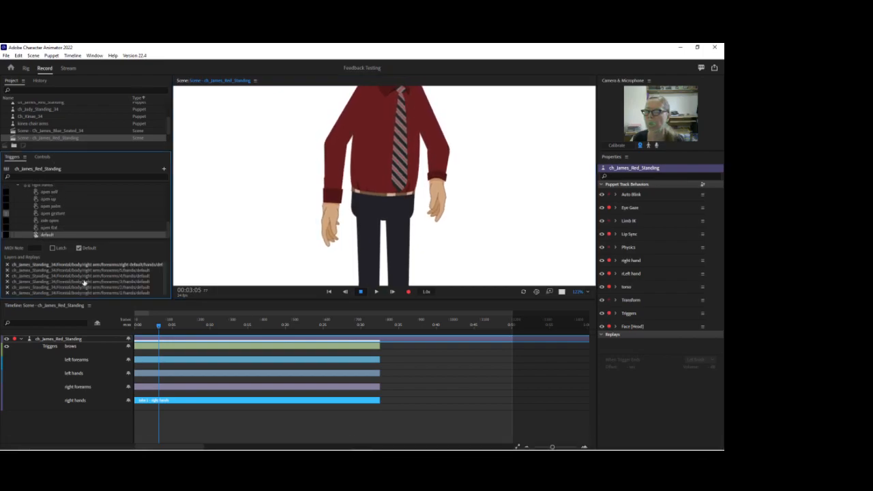
drag(93, 298, 93, 310)
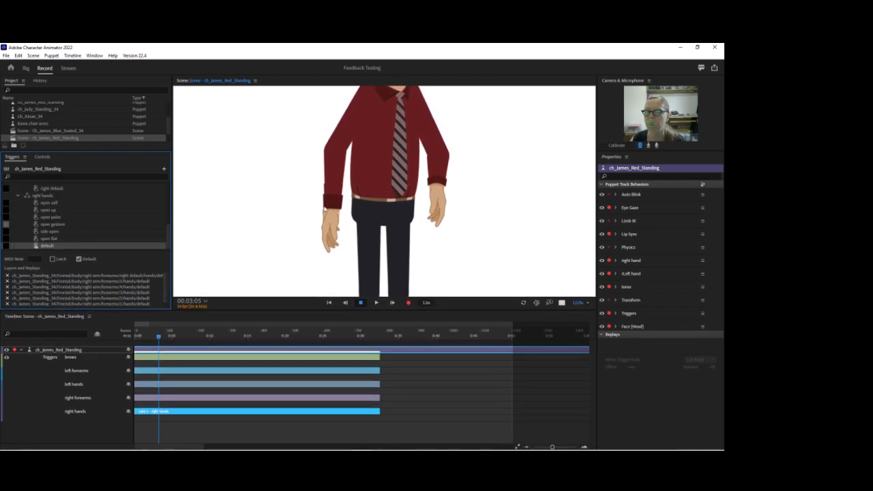
Widen the triggers area and examine the full layer paths assigned to the default trigger of the right hands swap set.
click(175, 281)
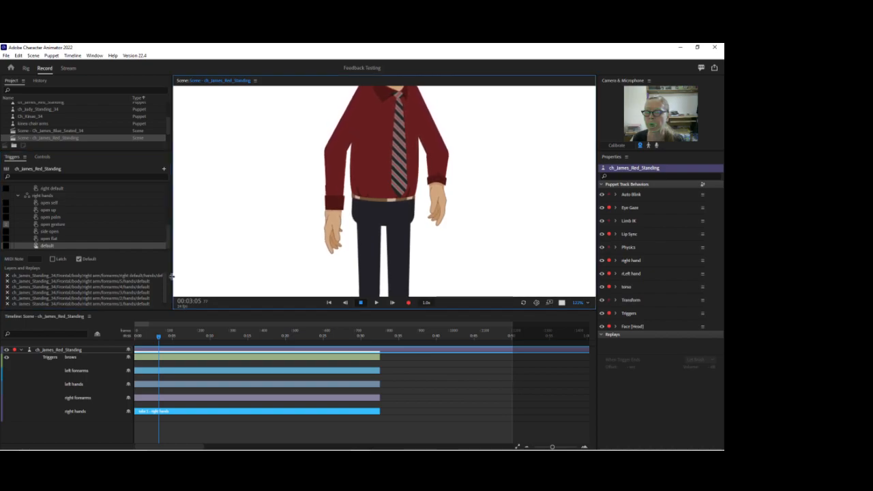
drag(172, 257, 197, 256)
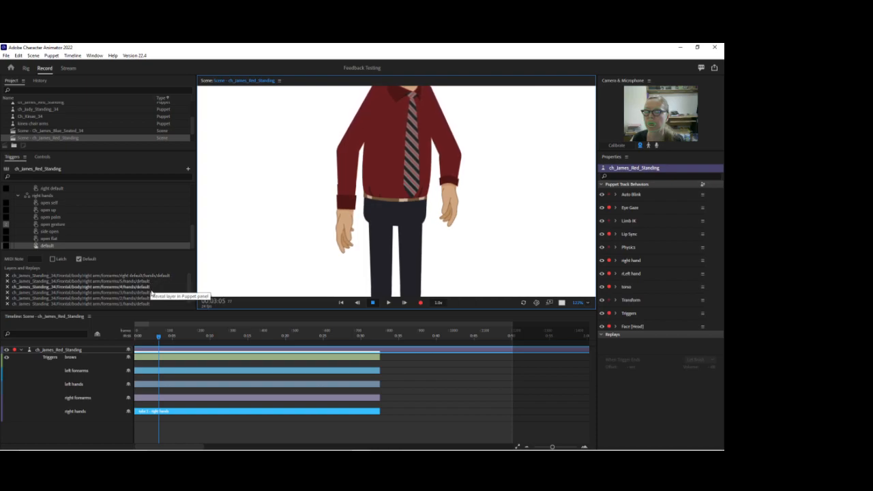
scroll(152, 293, down, 1)
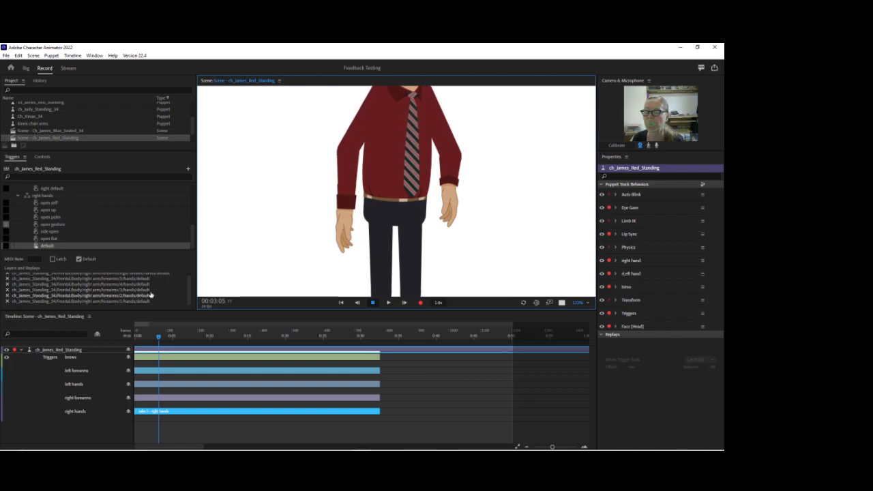
scroll(151, 282, up, 1)
scroll(67, 235, up, 2)
scroll(32, 232, up, 1)
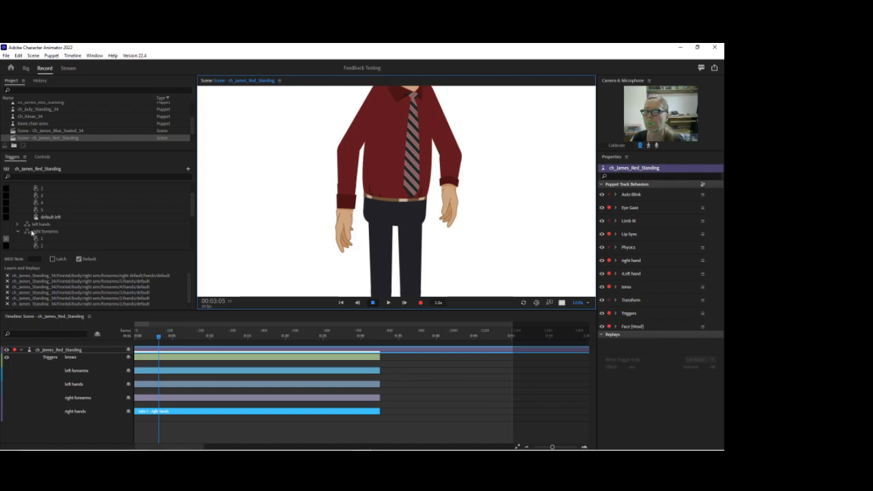
Expand the left hands swap set to compare its triggers, and test the right hands default trigger without its Default setting.
click(18, 225)
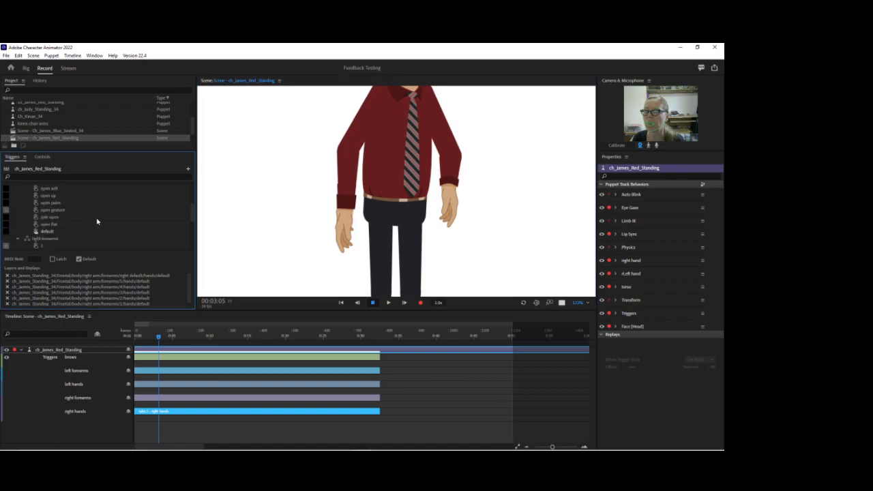
scroll(75, 222, down, 2)
scroll(37, 215, down, 1)
scroll(37, 214, down, 1)
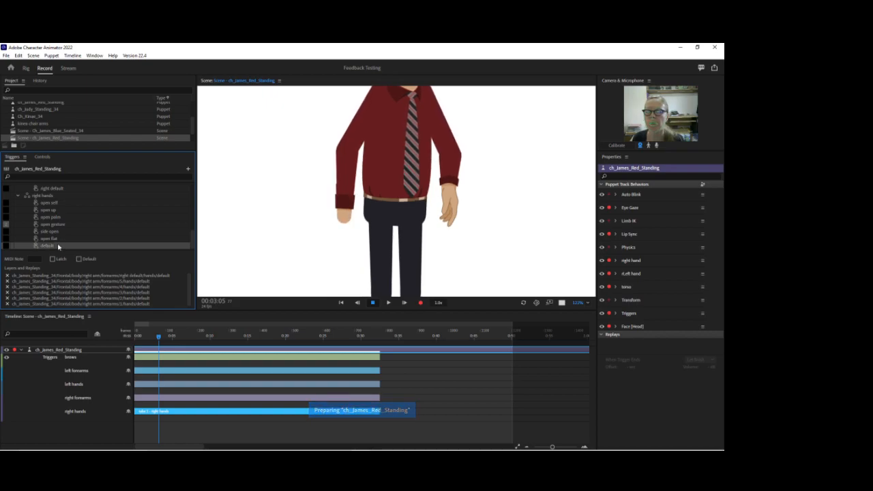
Switch to Illustrator and examine the default hand inside the right default forearm's hands group.
mouse_move(441, 444)
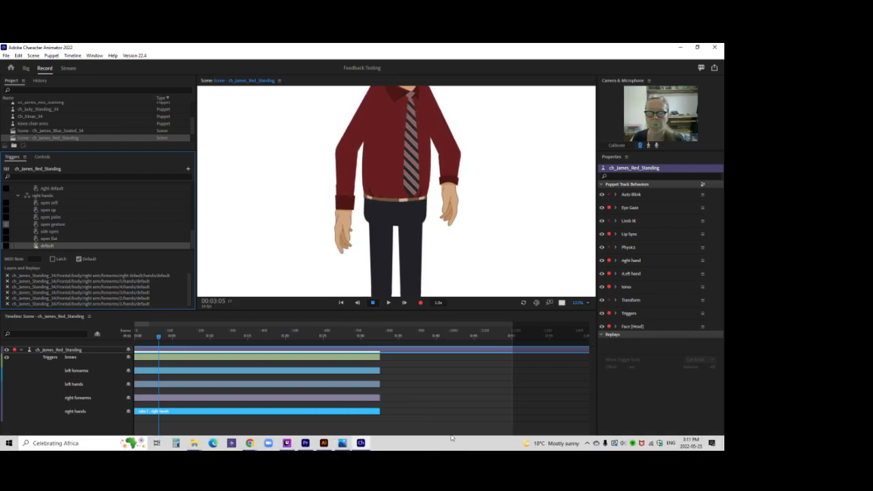
click(331, 445)
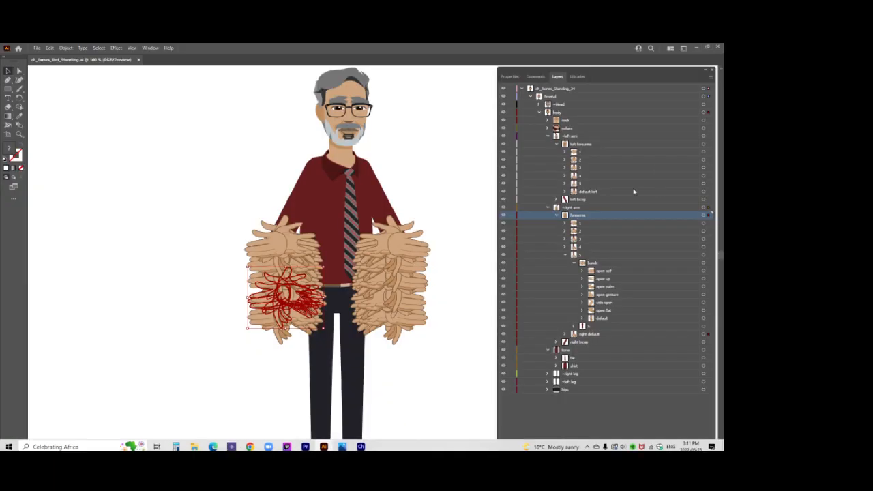
click(620, 317)
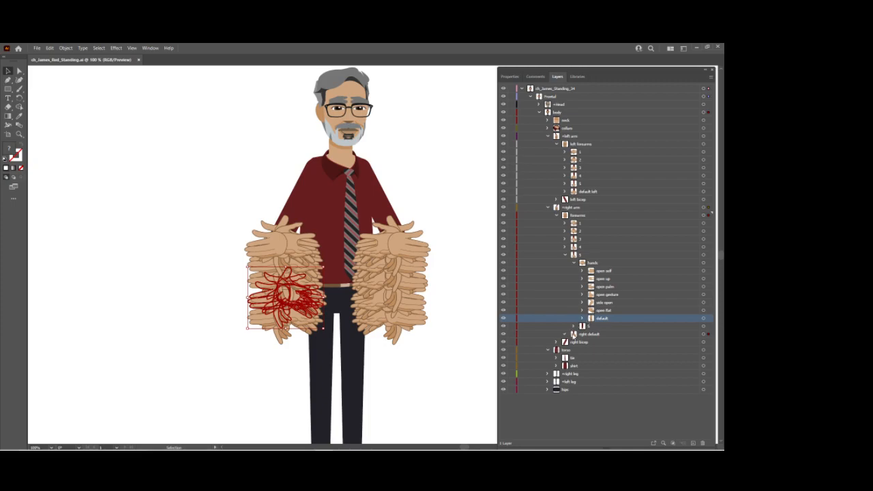
click(566, 333)
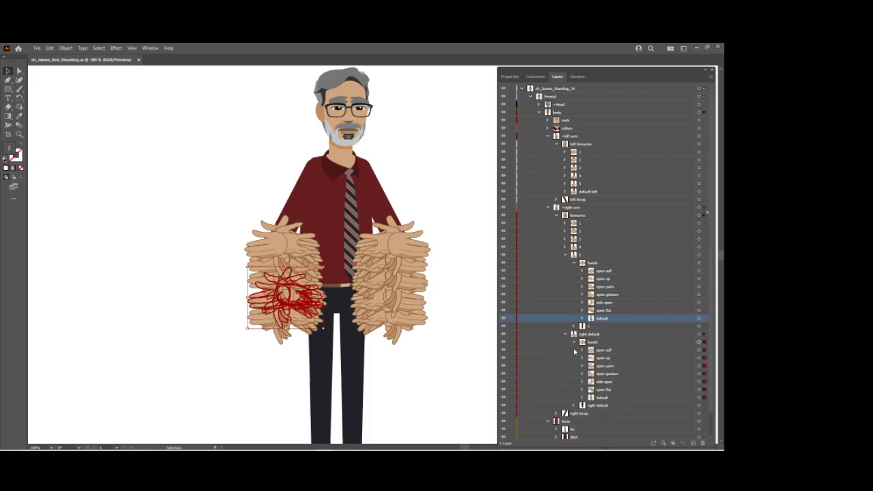
click(583, 397)
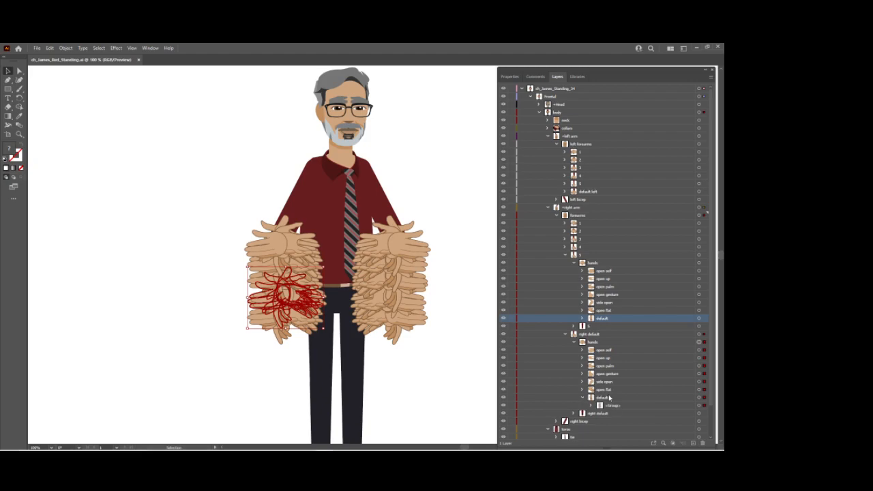
click(610, 398)
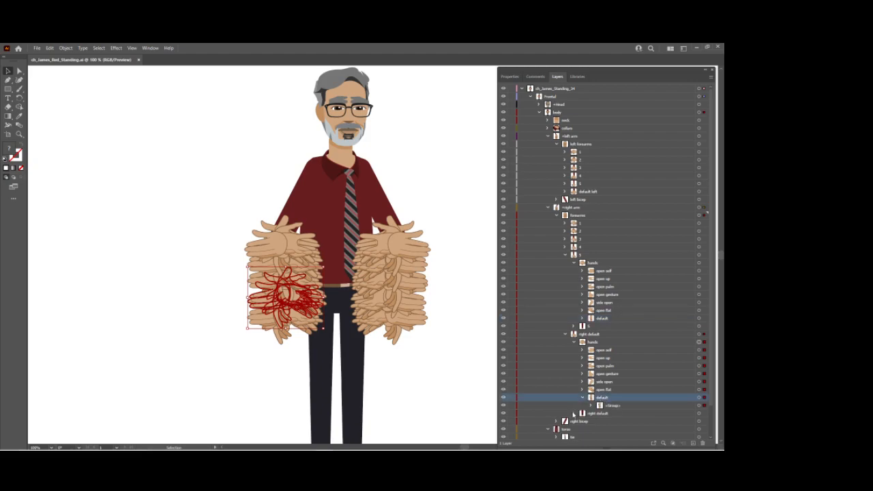
Isolate the right default forearm group and hide every hand except default to inspect it up close.
click(610, 334)
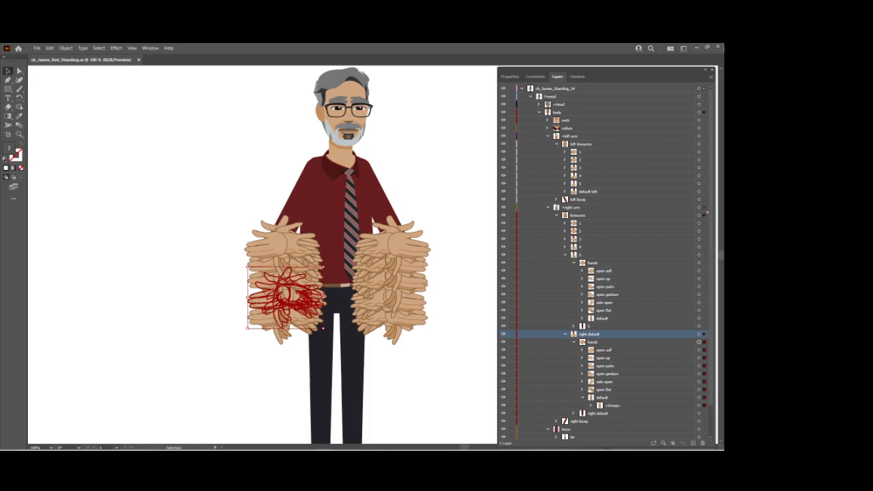
click(710, 76)
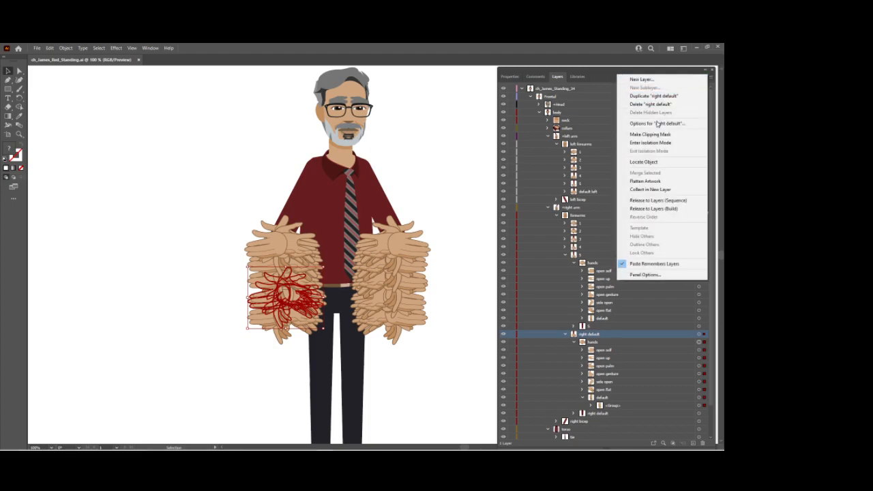
click(653, 143)
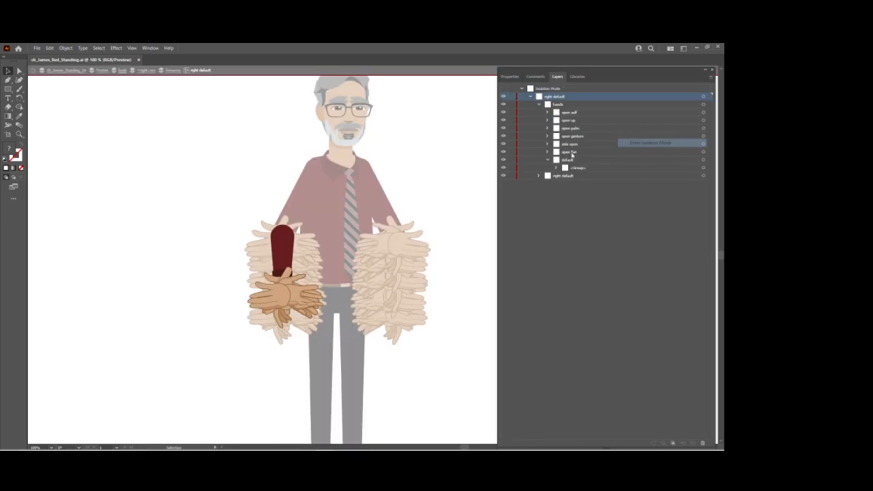
click(546, 160)
drag(503, 154, 502, 125)
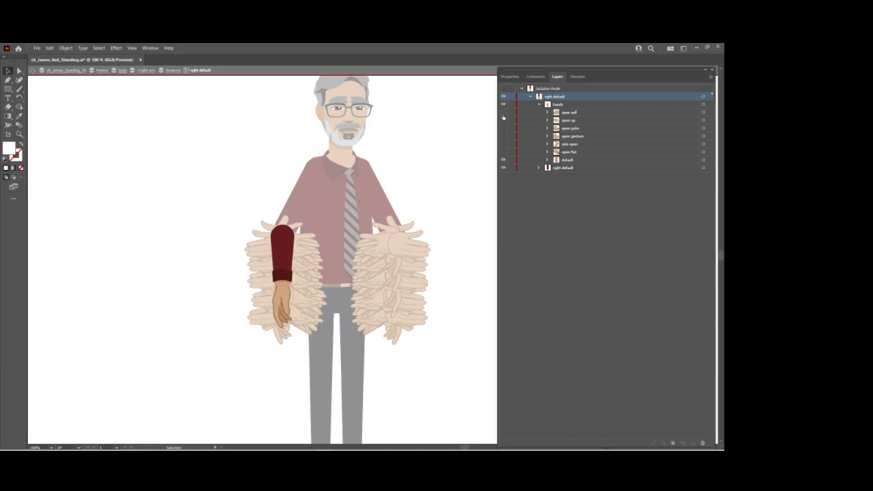
key(z)
click(285, 300)
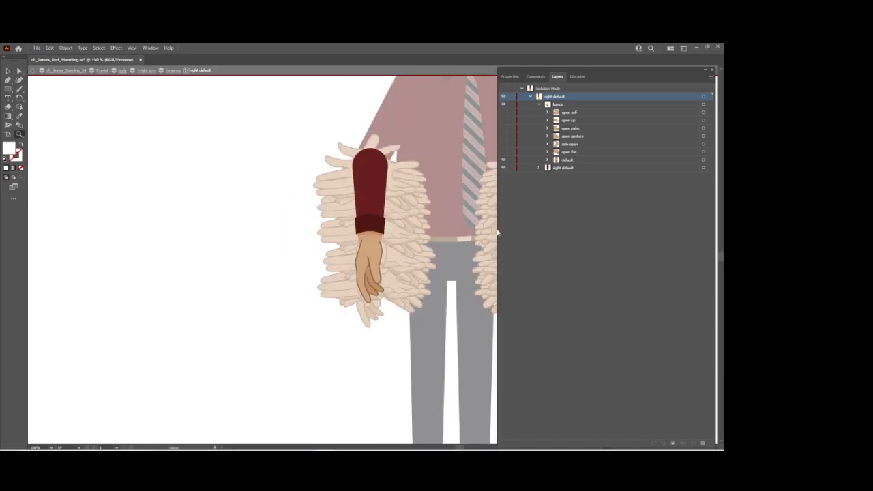
Show the right default forearm's hidden hands again and save the Illustrator file before returning to Character Animator.
drag(505, 111, 505, 158)
key(ctrl+s)
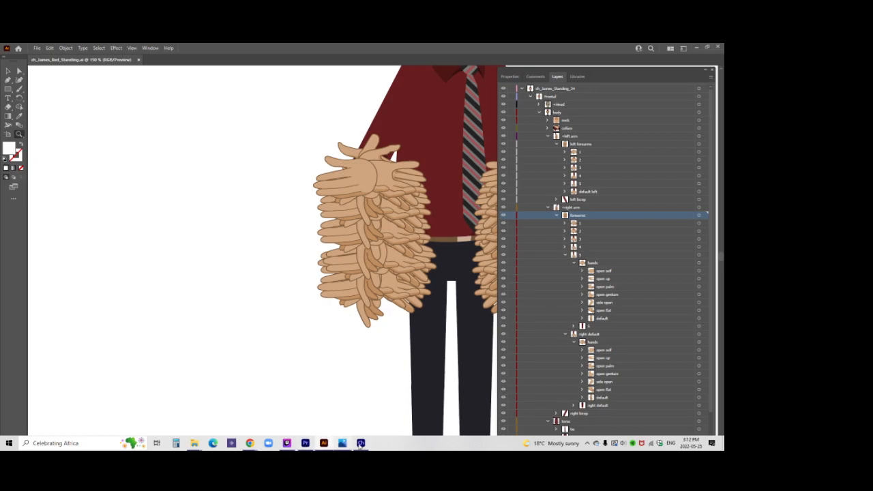
click(361, 444)
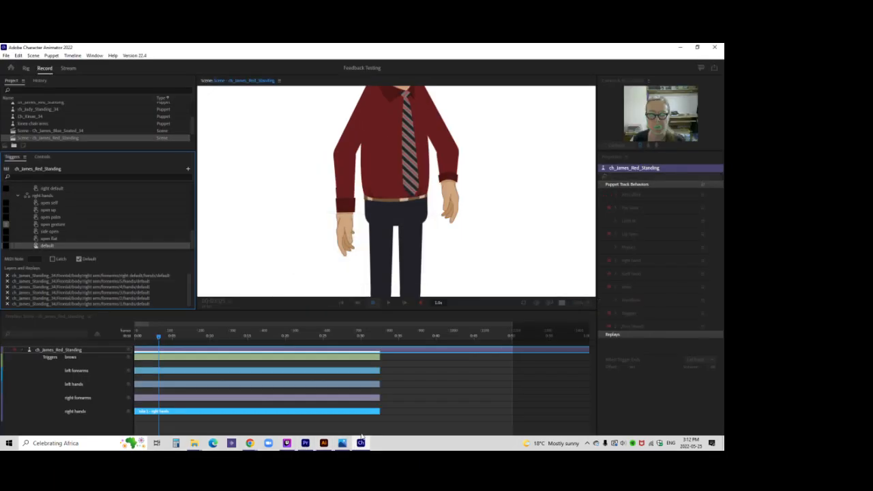
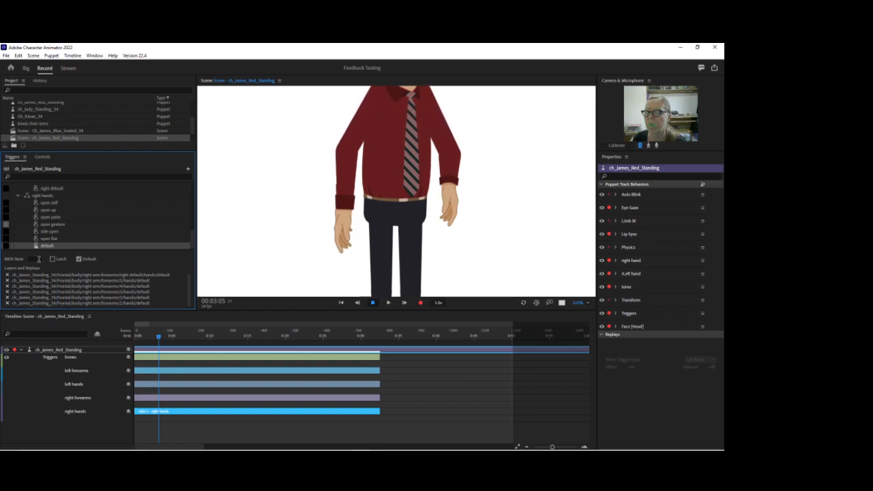
Delete the existing right hands swap set from the puppet's triggers in the Rig workspace and collapse the remaining swap sets.
click(61, 196)
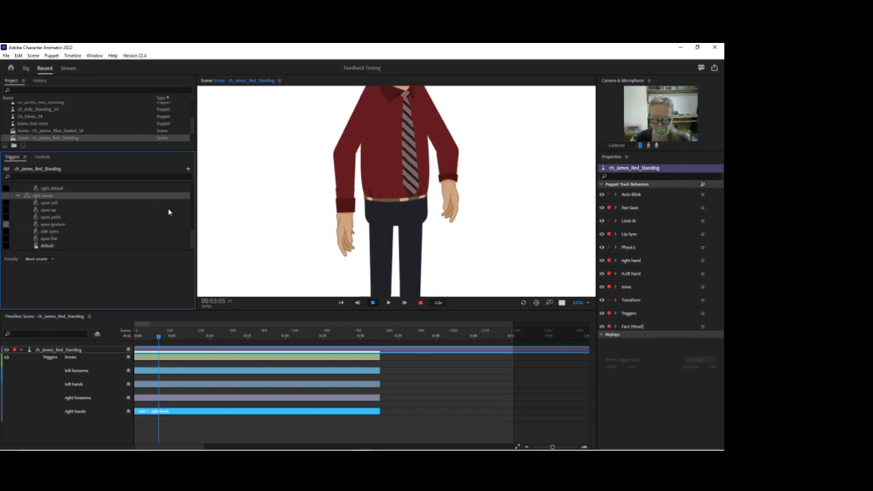
scroll(164, 212, down, 2)
scroll(129, 232, up, 2)
click(27, 68)
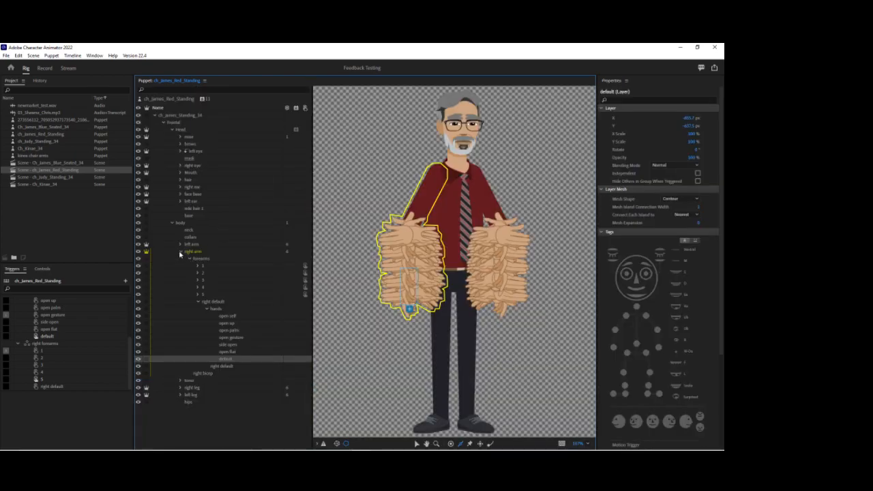
click(197, 302)
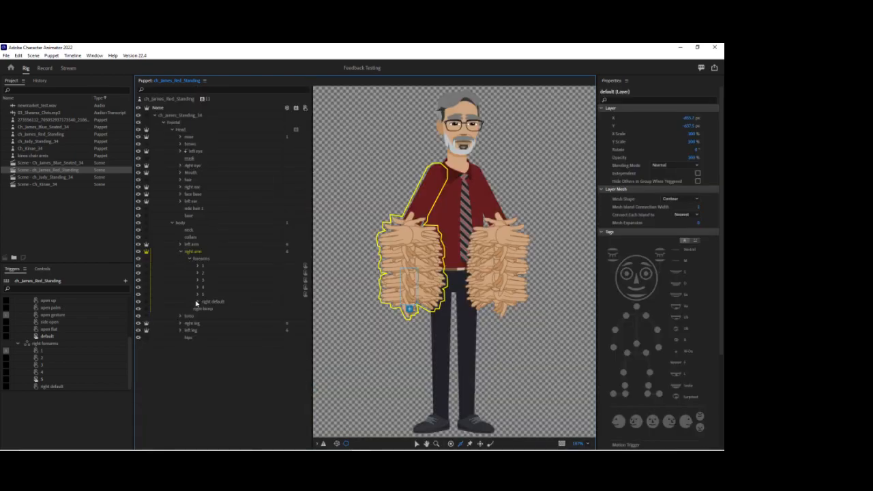
click(198, 266)
click(19, 344)
click(18, 330)
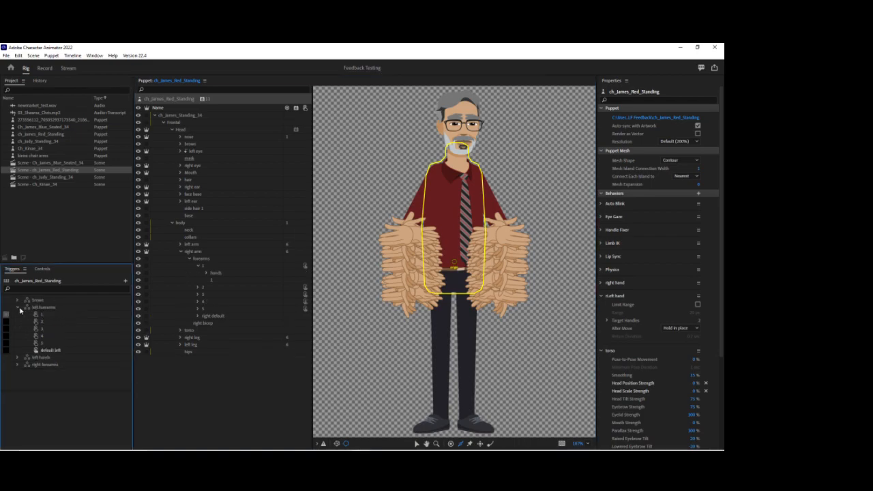
click(18, 307)
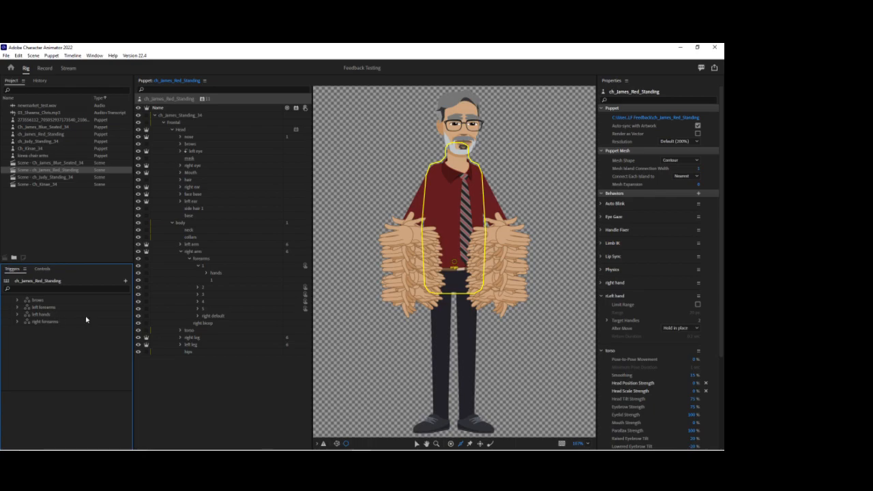
Create a new swap set from the hands group of right forearm 1 and name it right hands.
drag(217, 273, 58, 378)
right_click(41, 332)
click(82, 334)
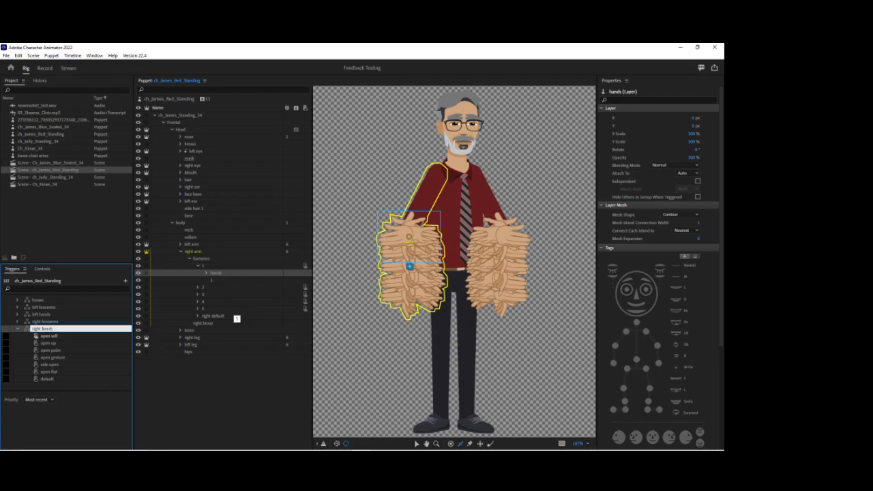
key(Return)
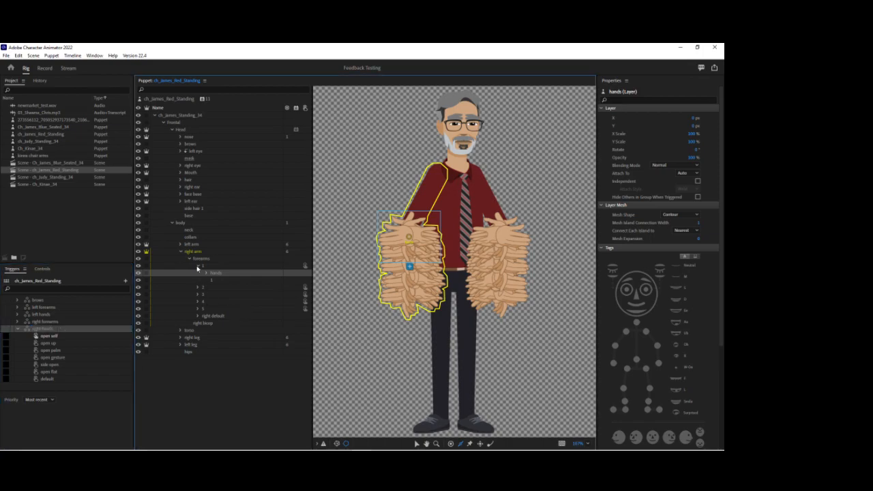
Assign the open self layers of right forearms 2, 3, 4, 5 and right default to the right hands open self trigger.
click(197, 272)
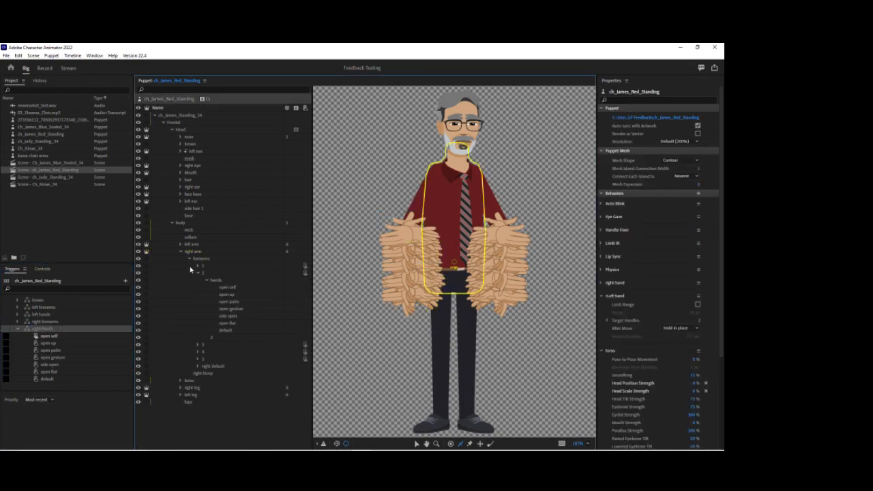
click(198, 345)
scroll(200, 346, down, 1)
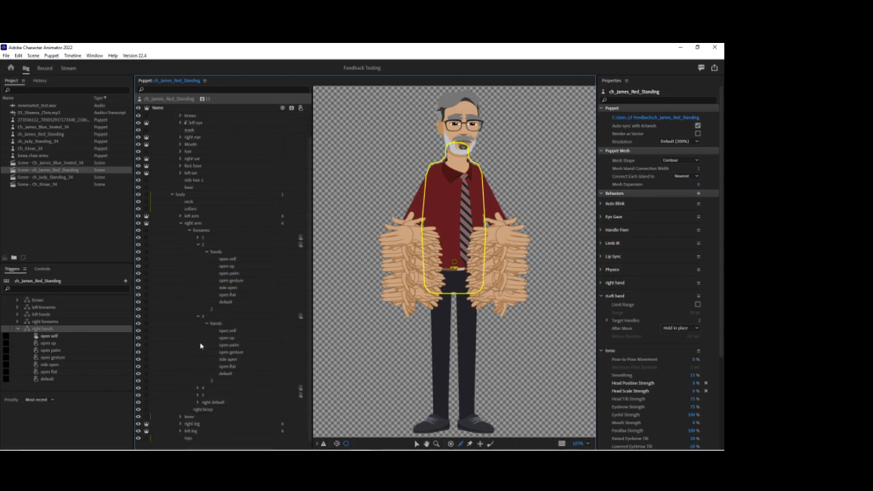
click(197, 387)
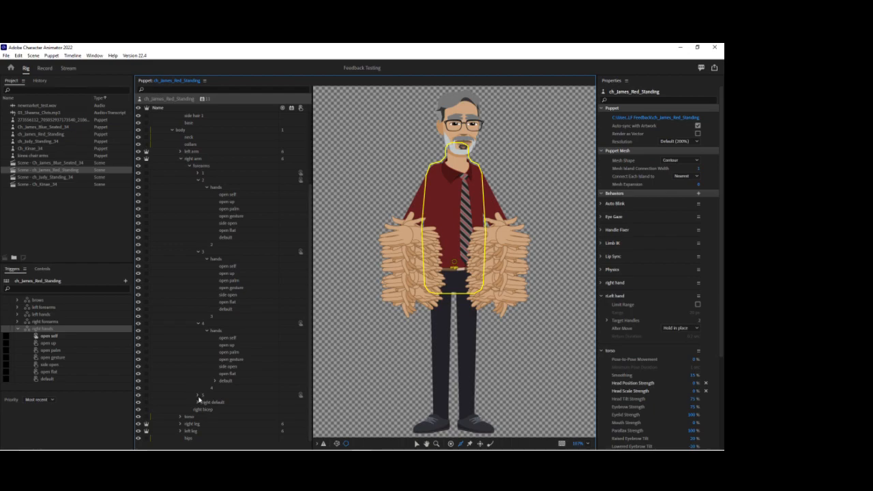
click(198, 395)
click(198, 402)
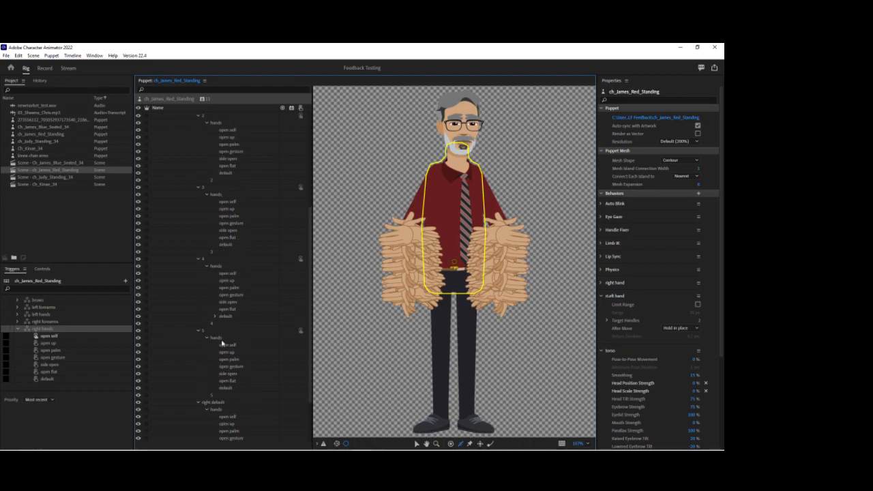
click(232, 131)
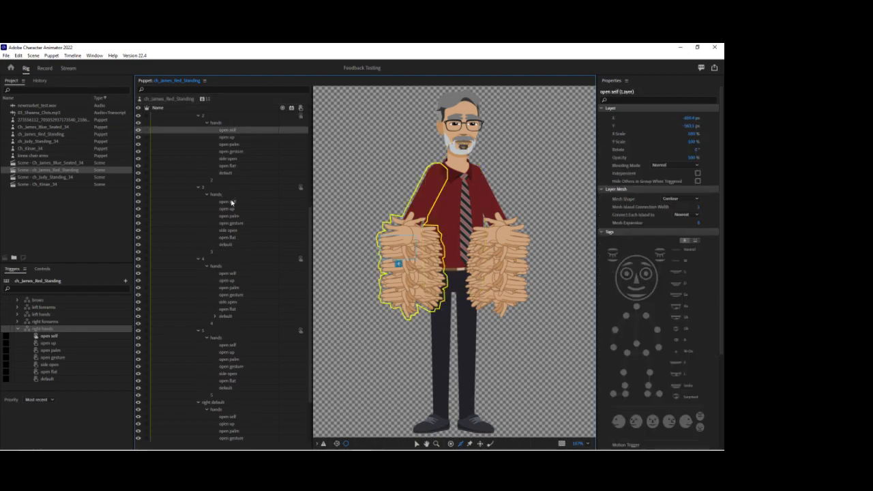
ctrl+click(231, 202)
ctrl+click(233, 274)
ctrl+click(232, 344)
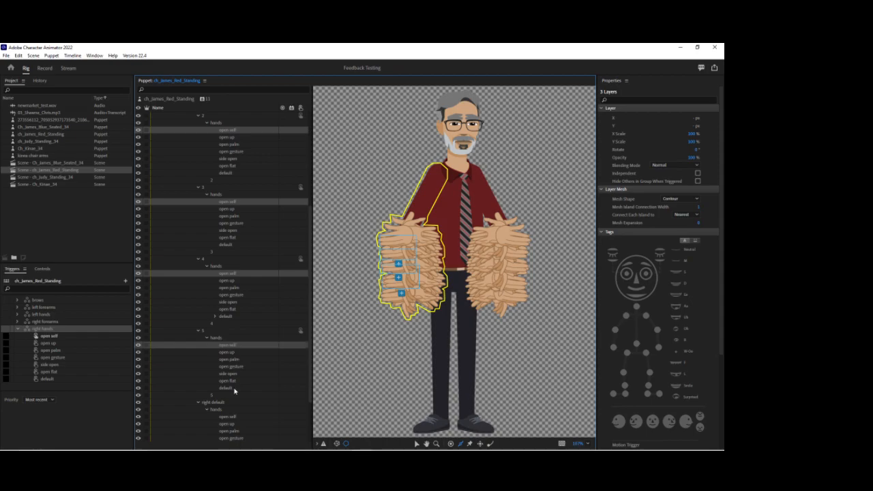
ctrl+click(231, 417)
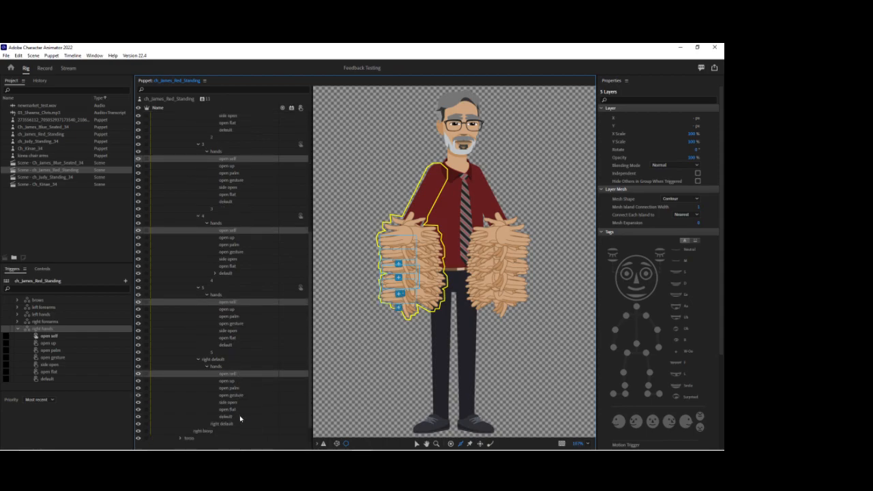
drag(232, 348, 80, 340)
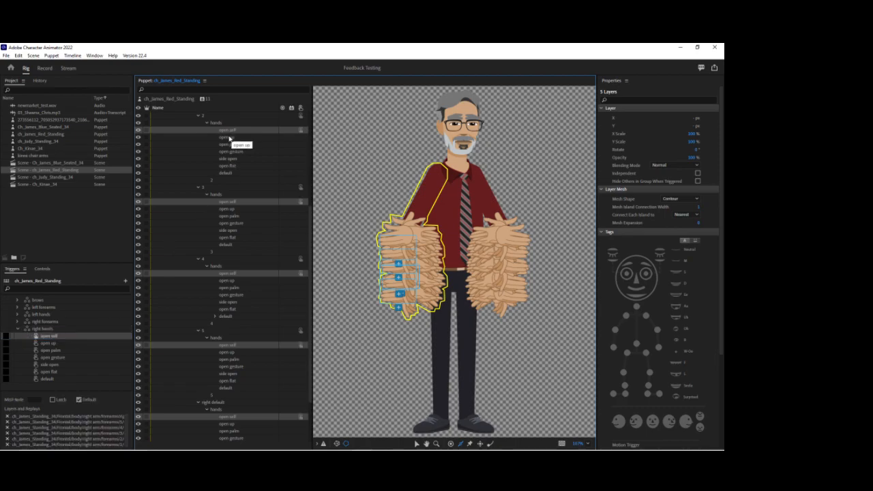
Assign the open up layers of right forearms 2 to 5 and right default to the right hands open up trigger.
click(230, 138)
ctrl+click(229, 210)
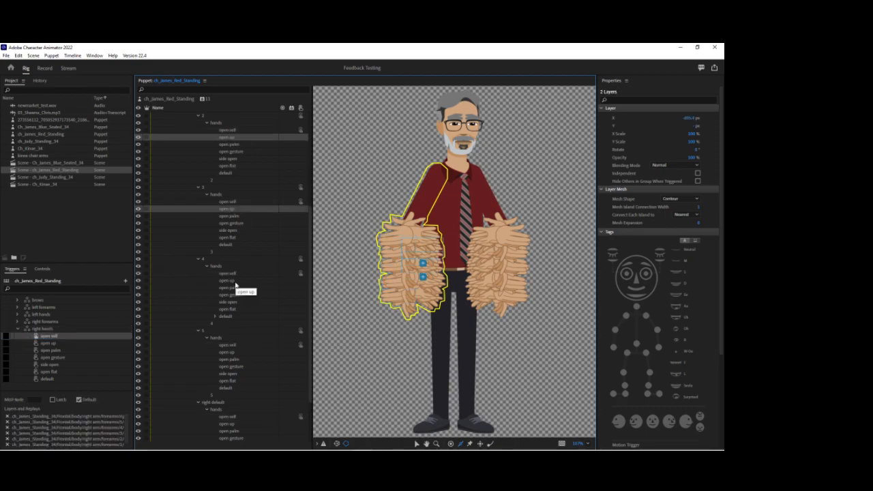
ctrl+click(234, 281)
ctrl+click(236, 353)
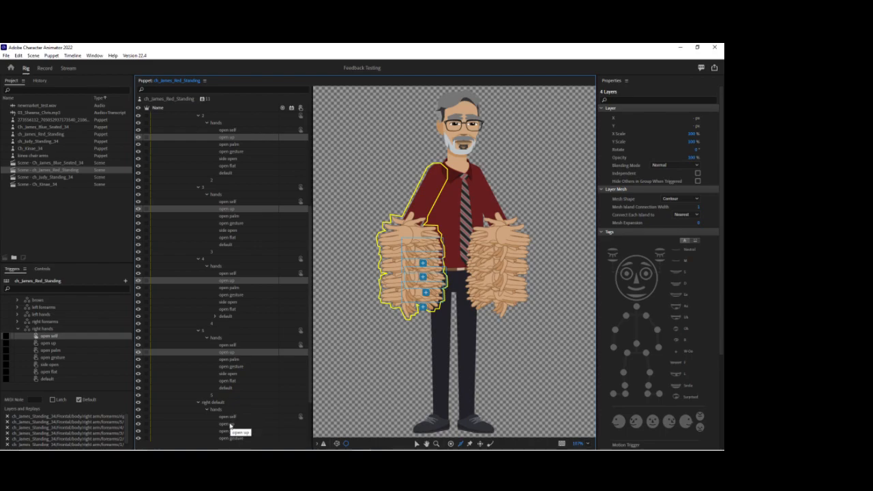
ctrl+click(231, 424)
click(101, 345)
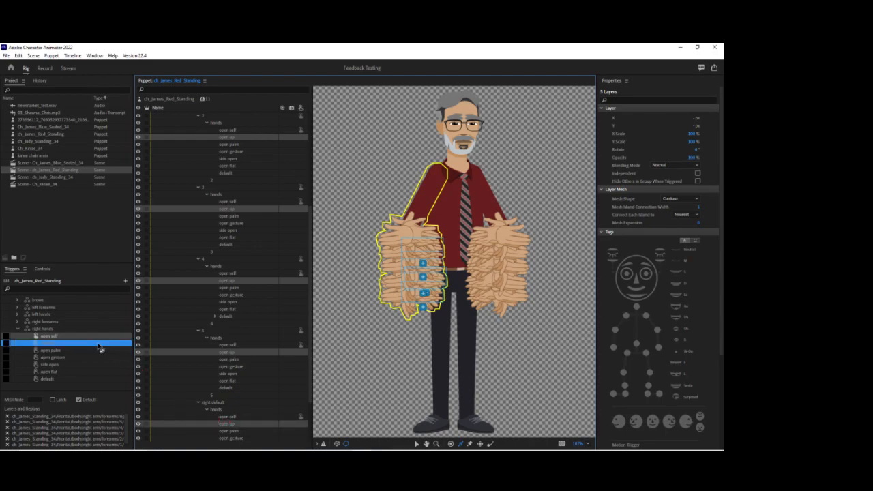
Assign the open palm layers of right forearms 2 to 5 and right default to the right hands open palm trigger.
click(239, 144)
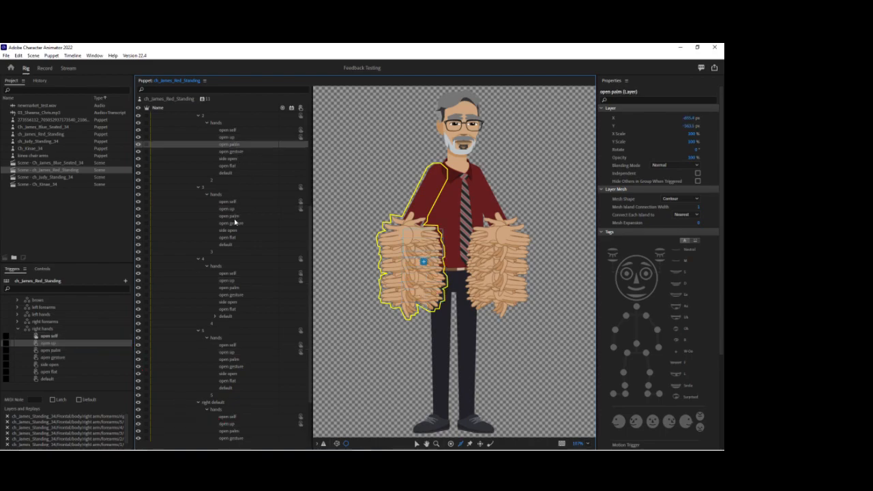
ctrl+click(235, 217)
ctrl+click(238, 288)
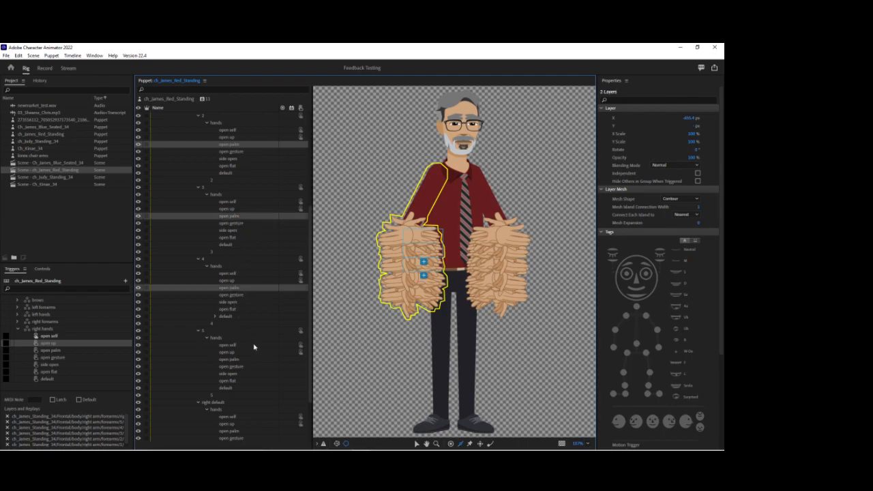
ctrl+click(229, 359)
ctrl+click(241, 432)
drag(242, 434, 82, 356)
Assign the open gesture layers of right forearms 2 to 5 and right default to the right hands open gesture trigger.
click(227, 152)
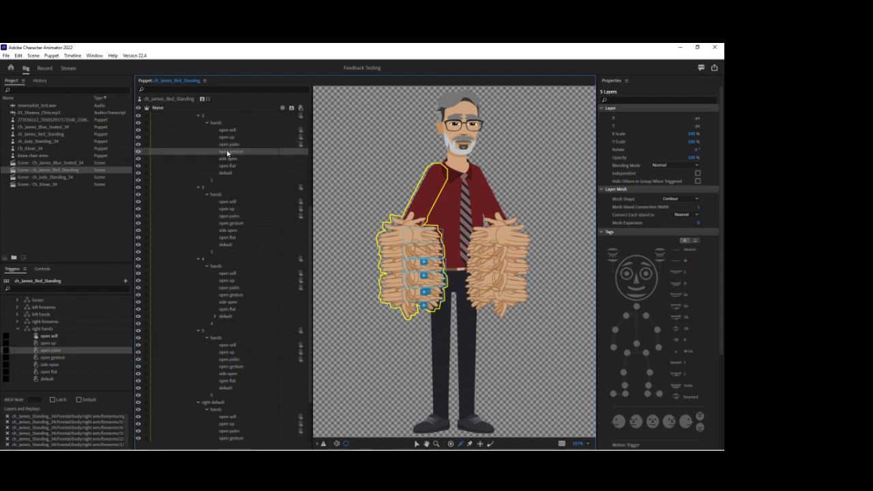
ctrl+click(230, 224)
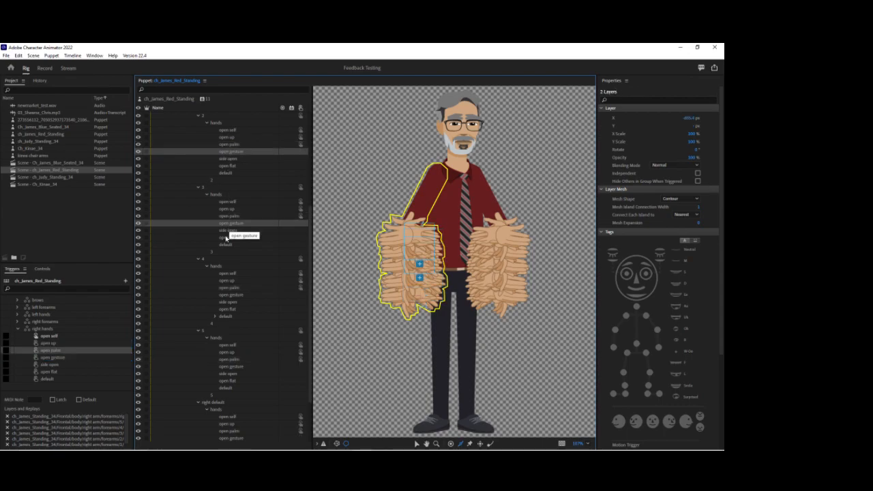
ctrl+click(235, 297)
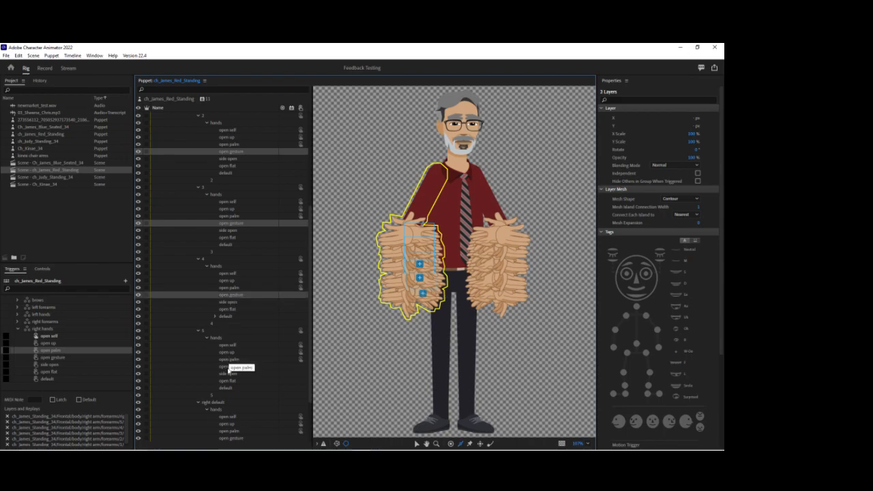
ctrl+click(229, 367)
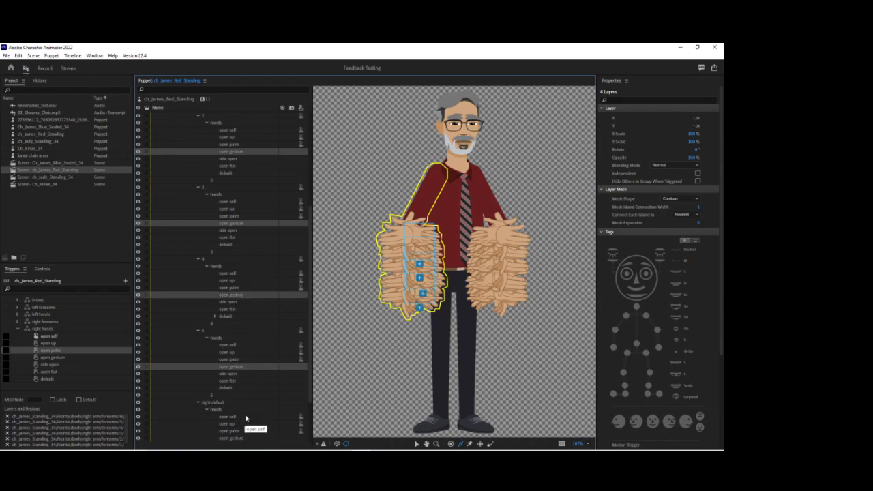
ctrl+click(235, 438)
ctrl+click(236, 417)
click(99, 358)
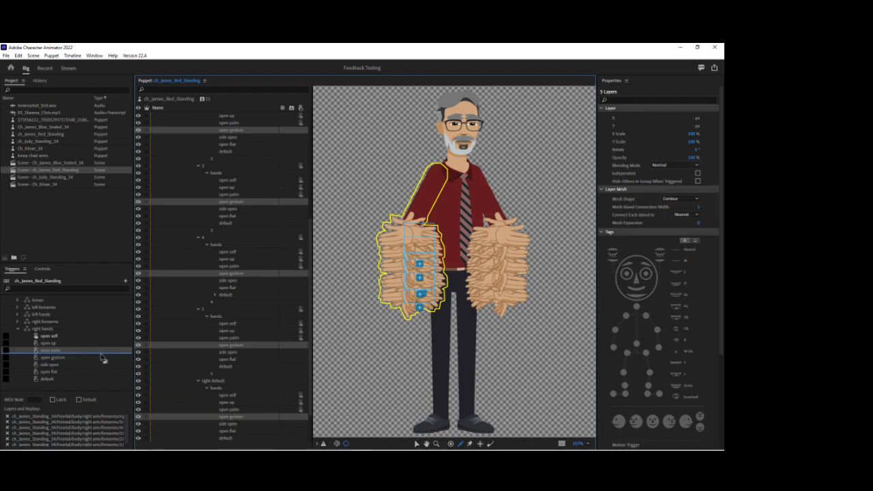
Assign the side open layers of right forearms 2 to 5 and right default to the right hands side open trigger.
click(225, 138)
ctrl+click(230, 282)
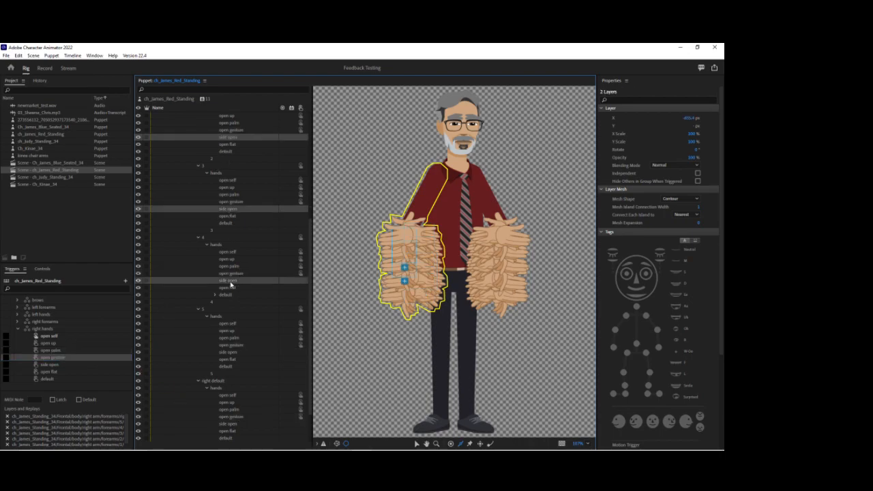
ctrl+click(229, 353)
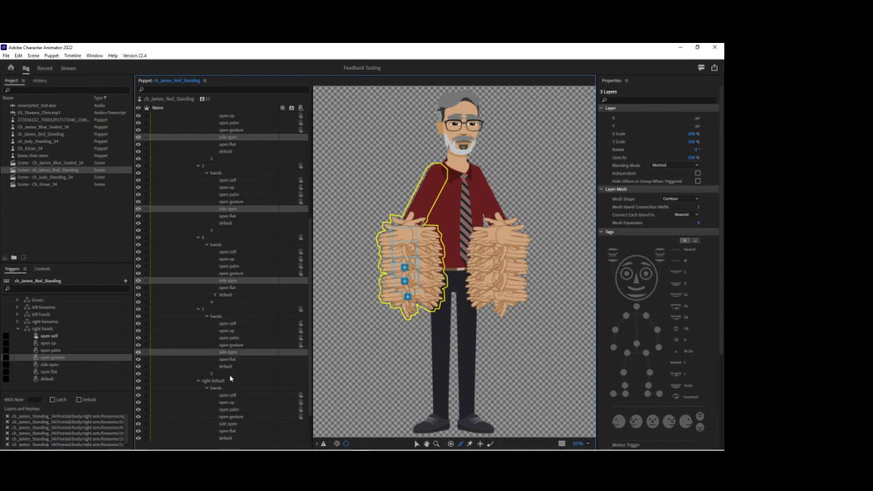
ctrl+click(232, 423)
drag(233, 422, 97, 368)
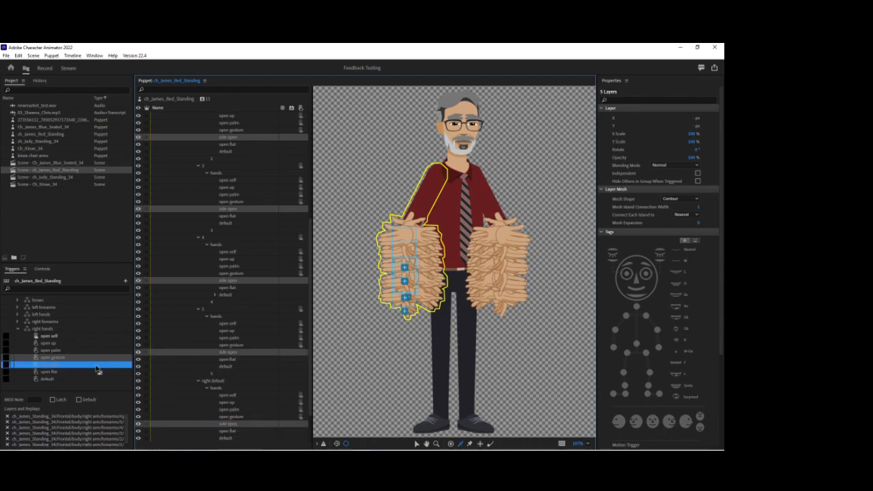
Assign the open flat layers of right forearms 2 to 5 and right default to the right hands open flat trigger.
click(229, 145)
ctrl+click(233, 216)
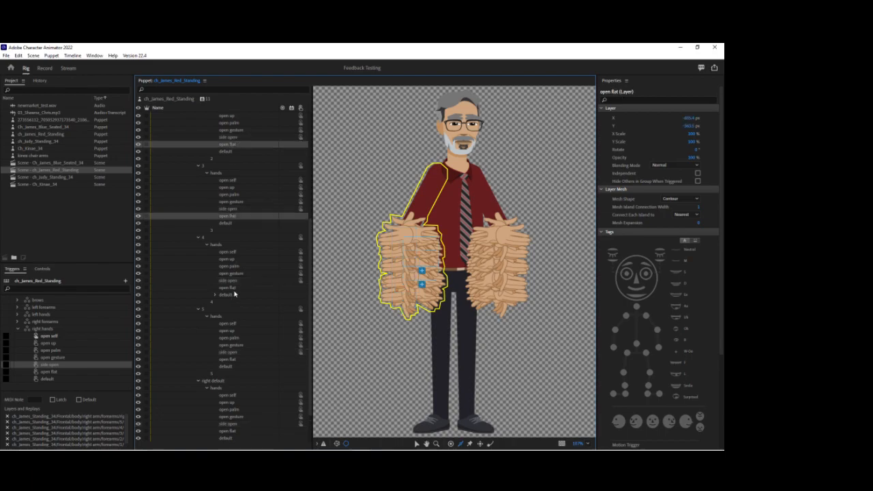
ctrl+click(234, 287)
ctrl+click(228, 358)
ctrl+click(234, 431)
drag(145, 381, 113, 375)
Assign the default hand layers of right forearms 2 to 5 and right default to the default trigger, and return to the Record workspace.
click(229, 152)
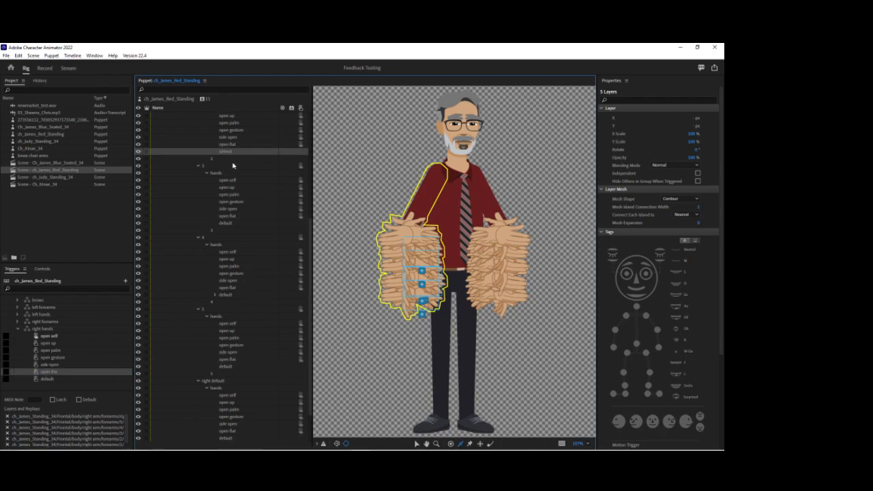
ctrl+click(228, 223)
ctrl+click(228, 295)
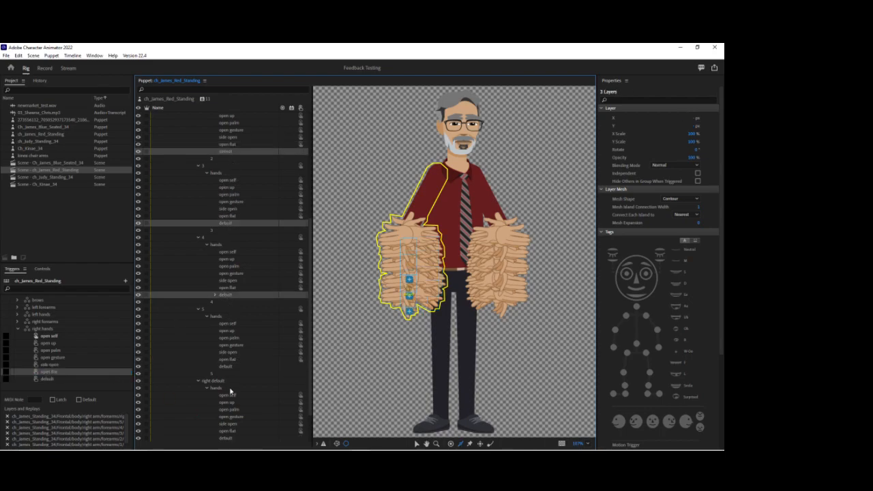
ctrl+click(229, 368)
ctrl+click(230, 439)
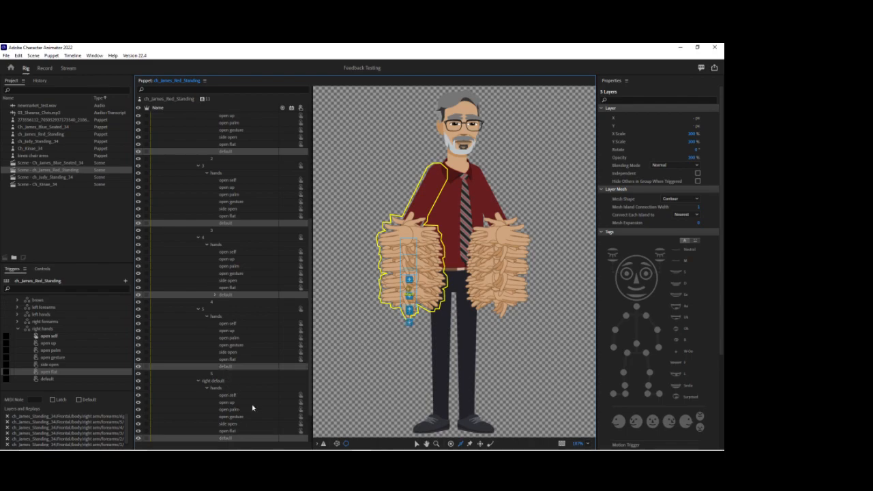
scroll(252, 402, down, 2)
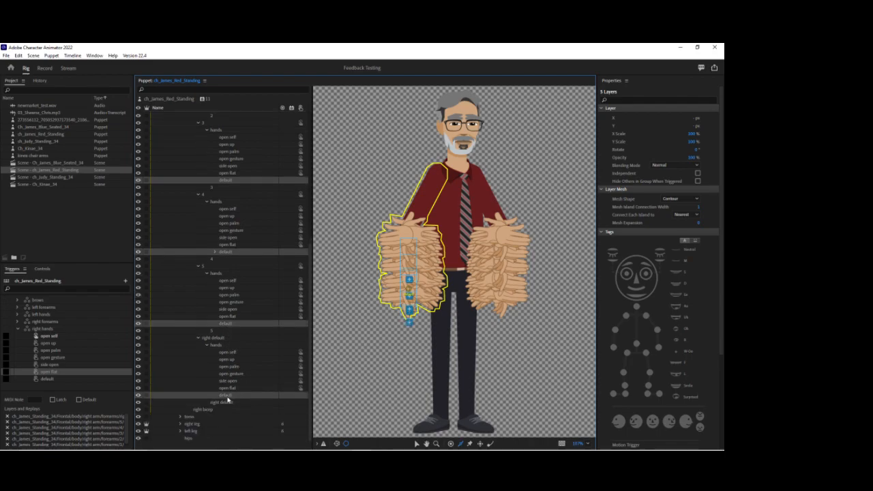
drag(203, 396, 109, 381)
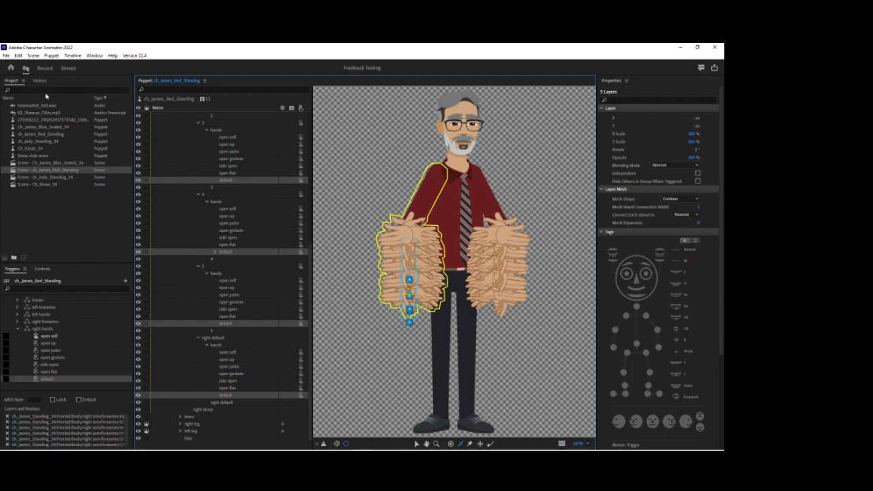
click(45, 69)
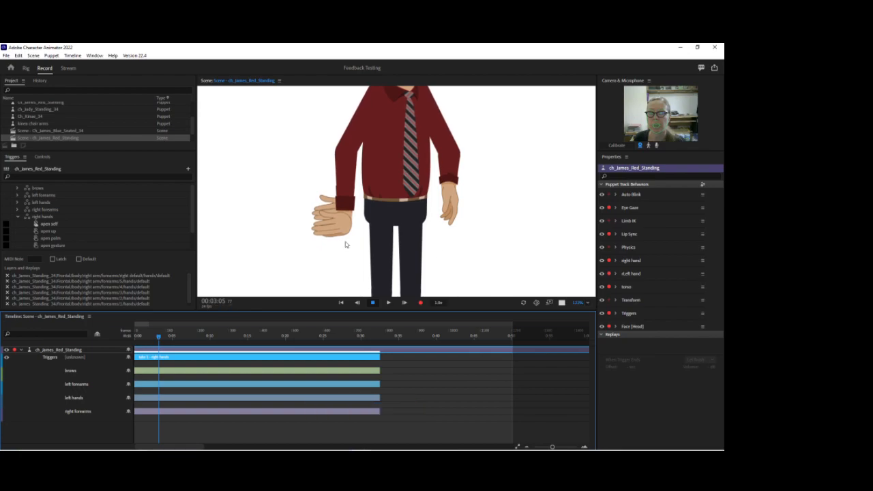
Make the default hand trigger the default of the right hands swap set.
scroll(129, 236, down, 1)
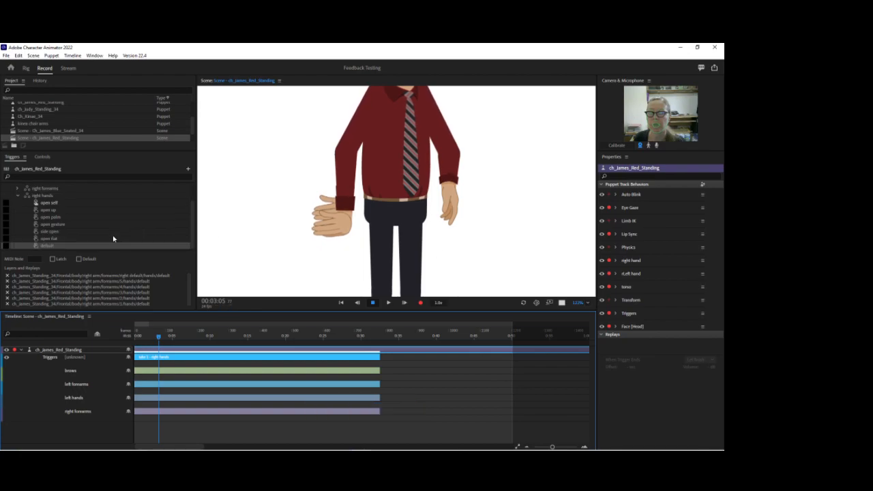
click(88, 247)
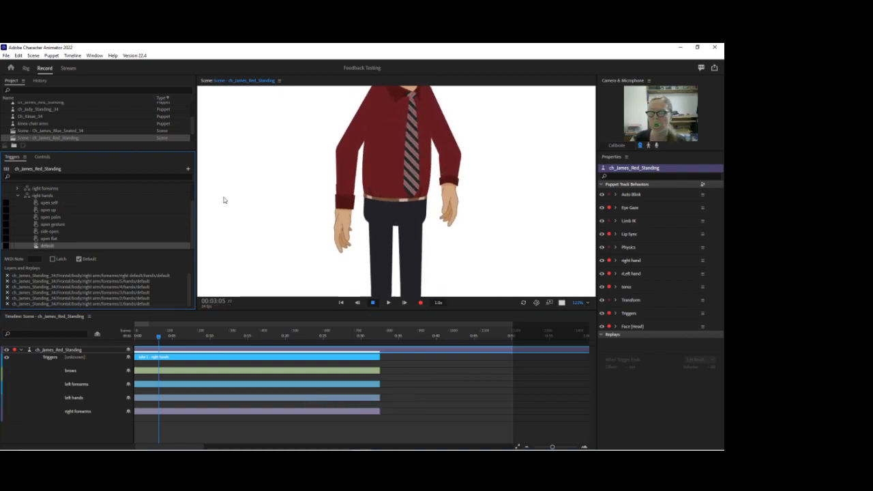
click(19, 196)
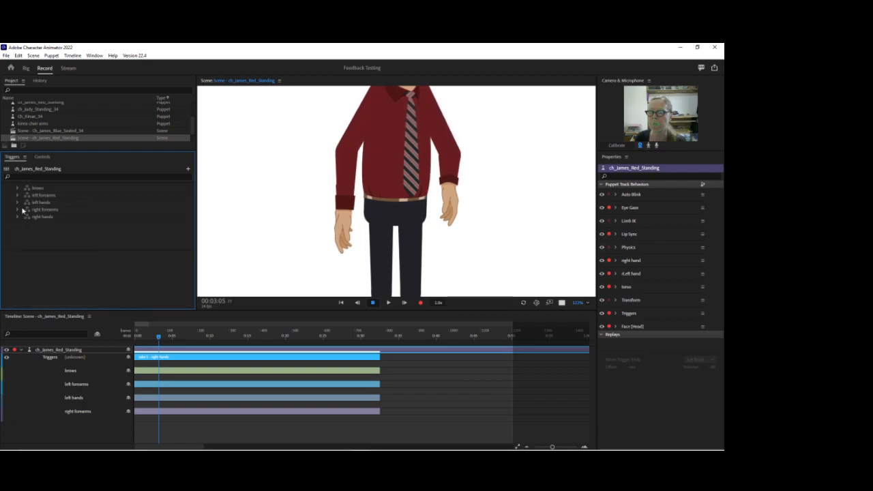
Try right default as the default trigger of the right forearms swap set, and return the default to 5.
click(17, 210)
scroll(66, 228, down, 1)
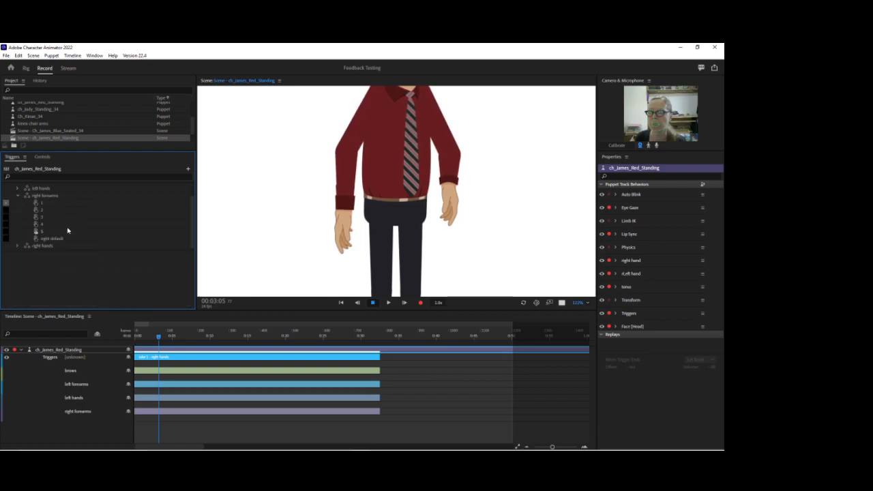
click(65, 239)
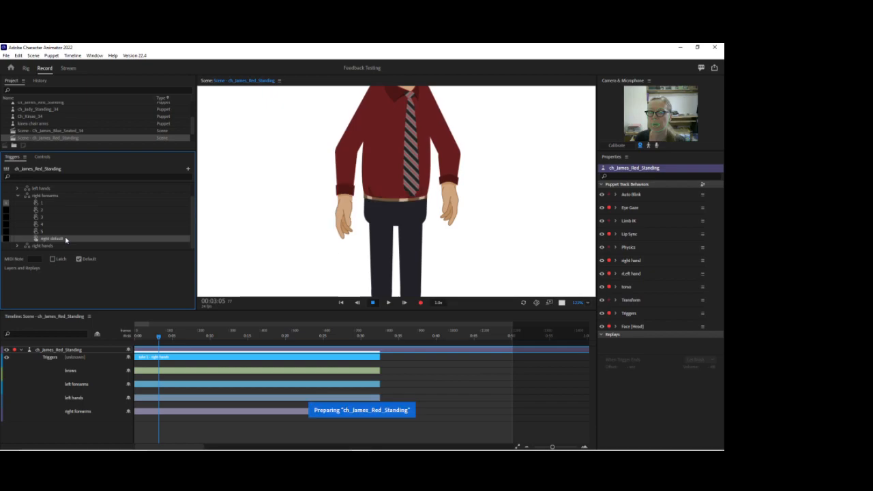
click(65, 233)
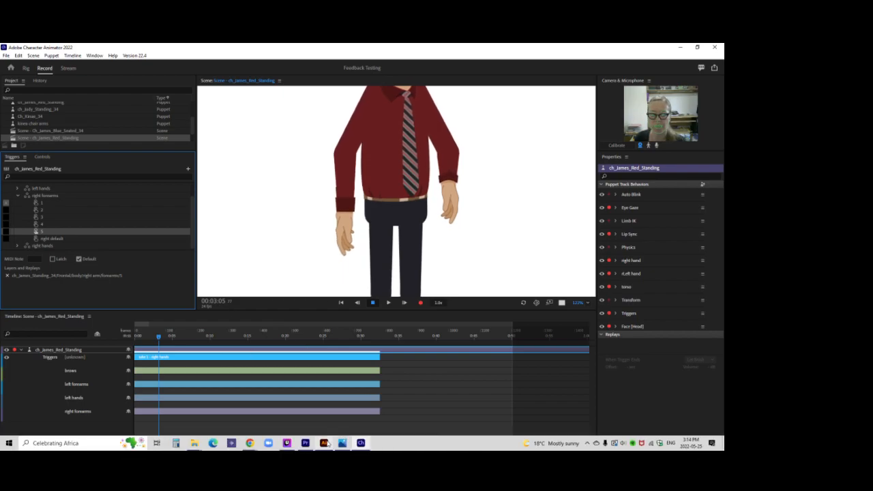
Switch to Illustrator, examine the hand layers inside right forearm 5, and return to Character Animator.
click(323, 443)
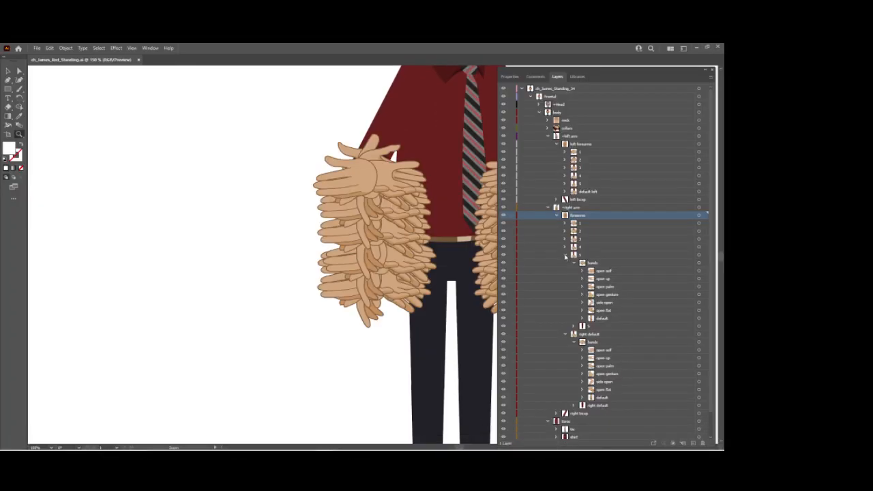
click(566, 334)
click(582, 318)
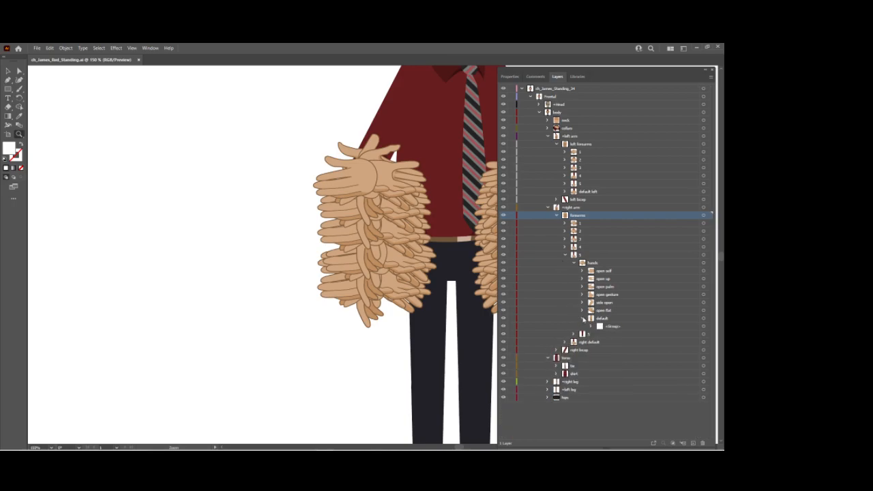
click(583, 319)
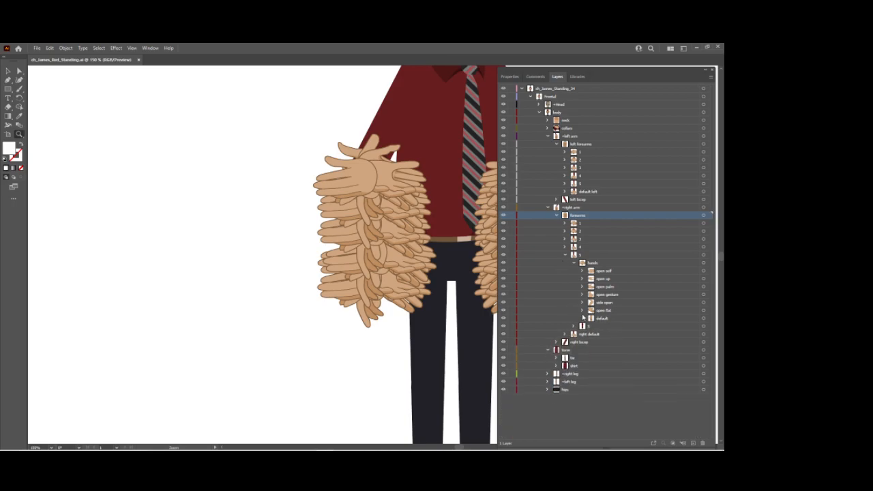
click(565, 255)
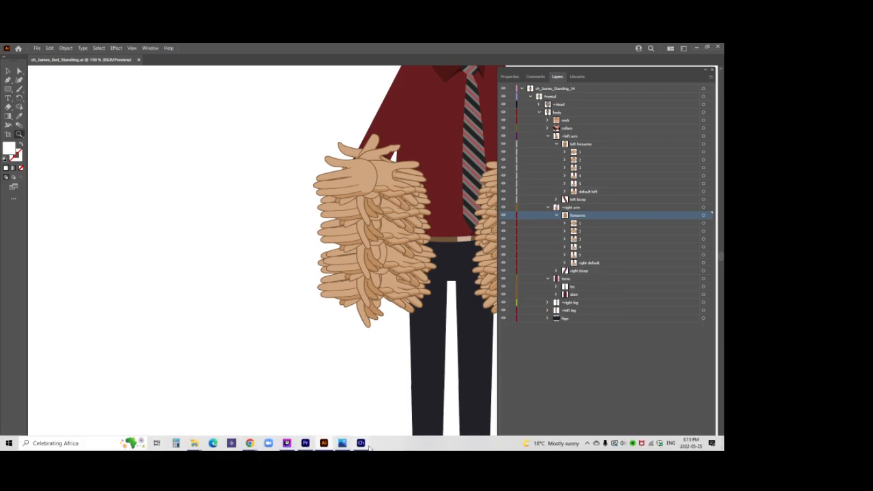
click(361, 444)
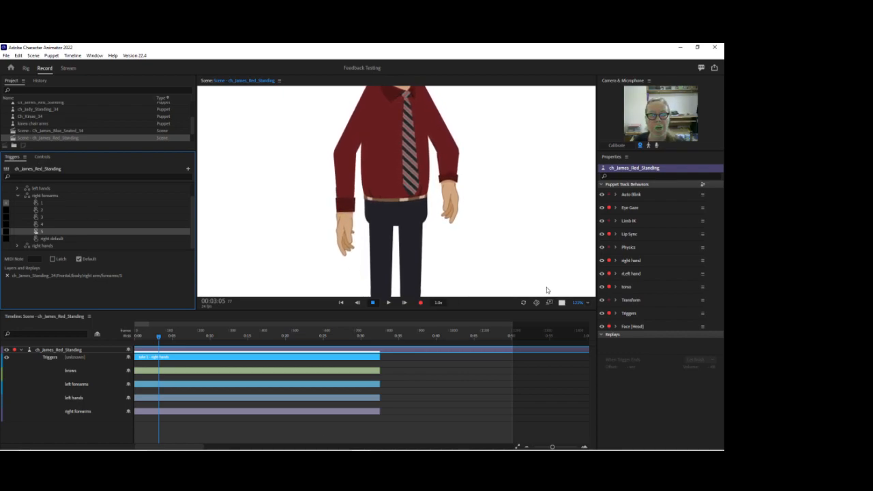
Make trigger 5 the default of the left forearms swap set.
drag(576, 302, 567, 275)
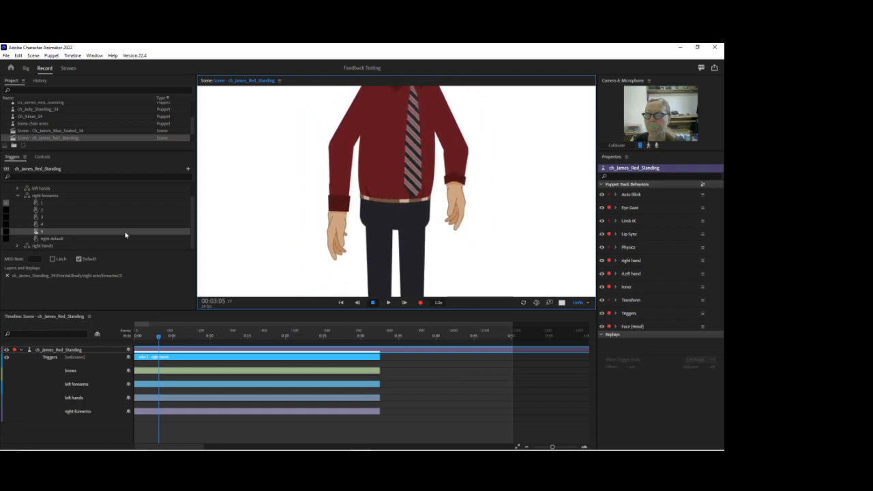
click(19, 196)
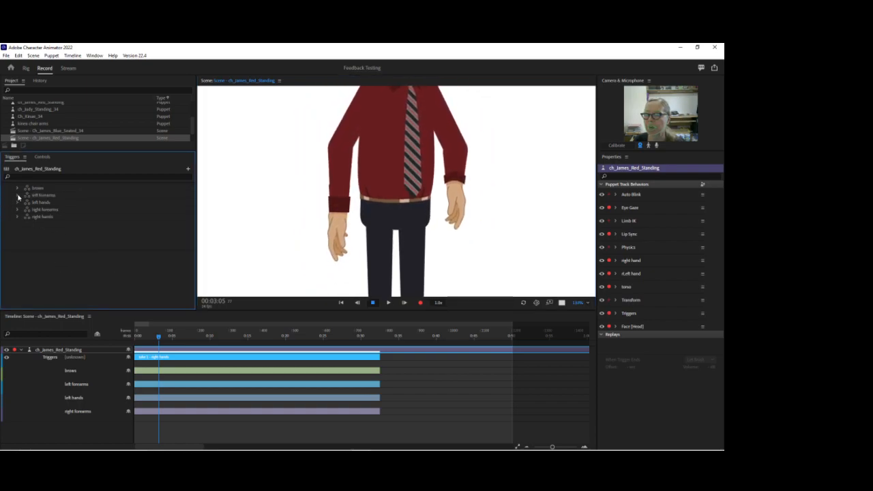
click(54, 233)
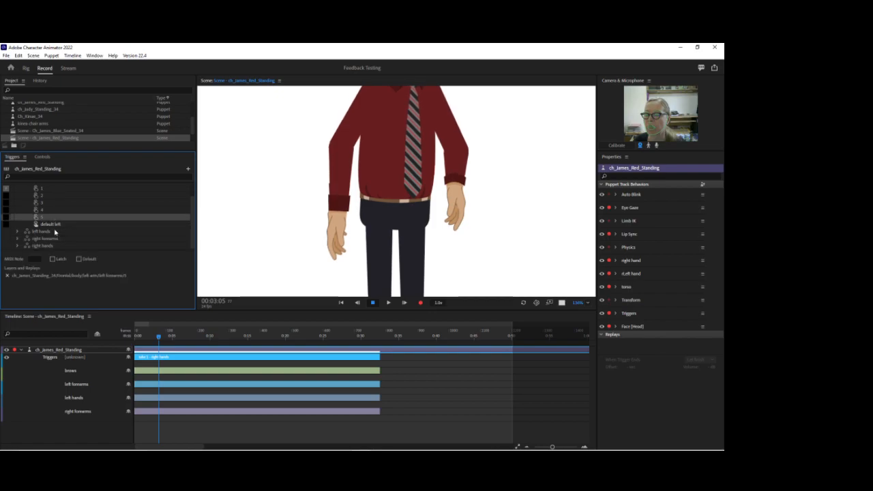
double_click(54, 219)
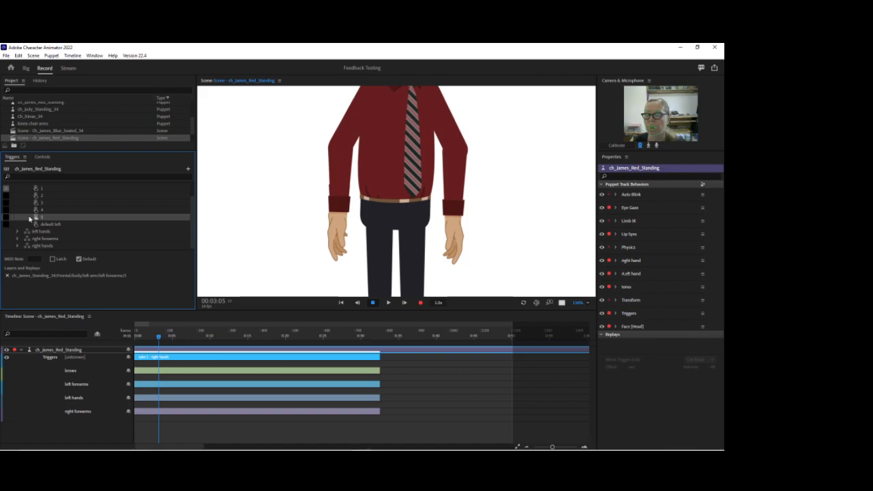
scroll(30, 218, up, 1)
click(19, 197)
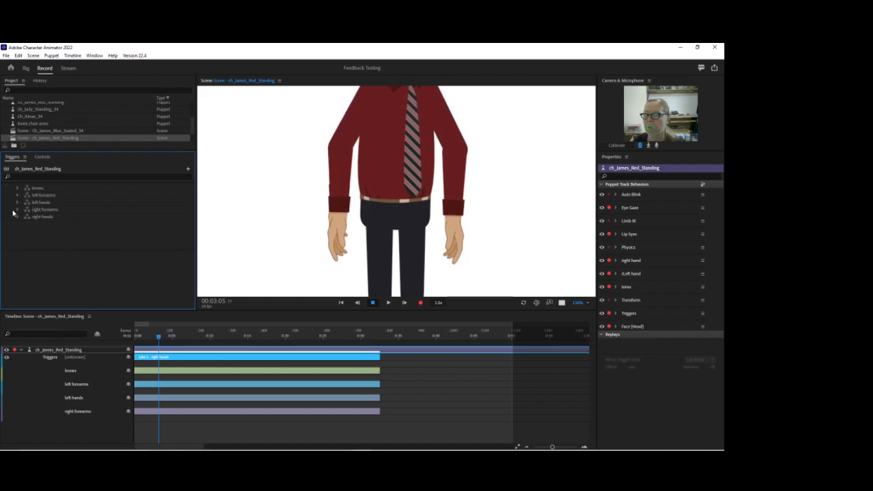
Switch the right forearms default to right default and back to 5 to compare both arm lengths.
click(15, 210)
click(15, 211)
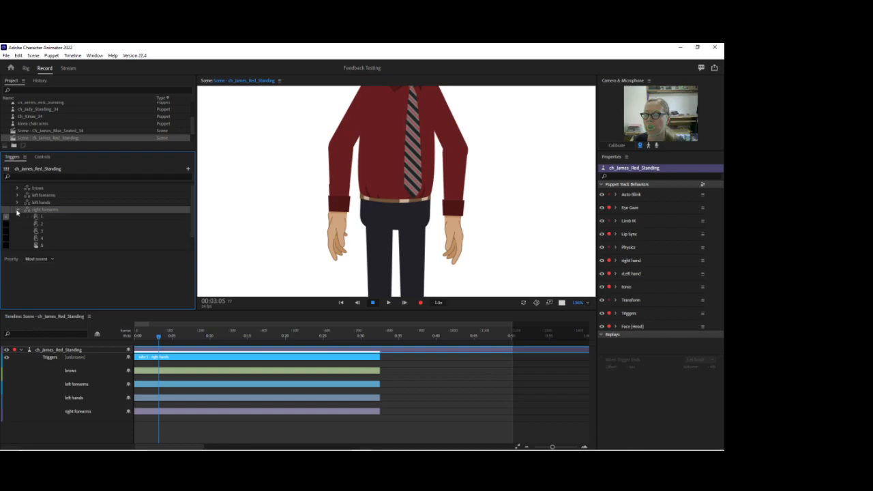
scroll(31, 215, down, 1)
click(60, 239)
double_click(60, 239)
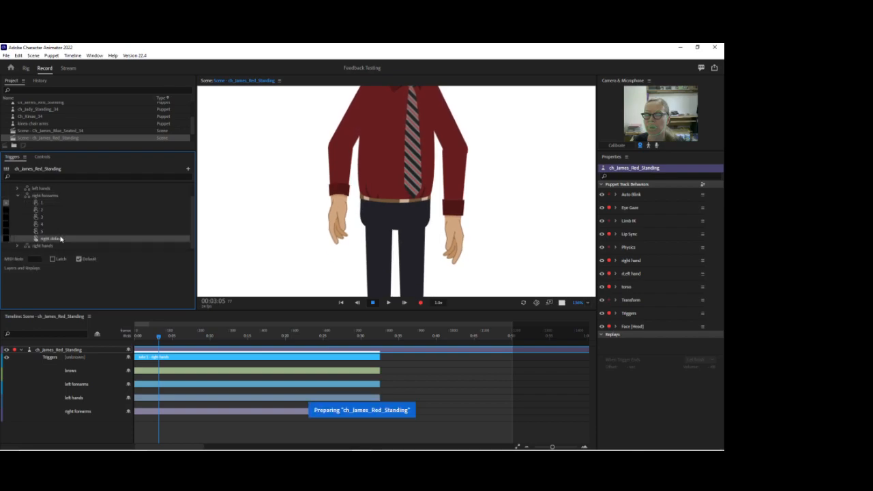
click(59, 232)
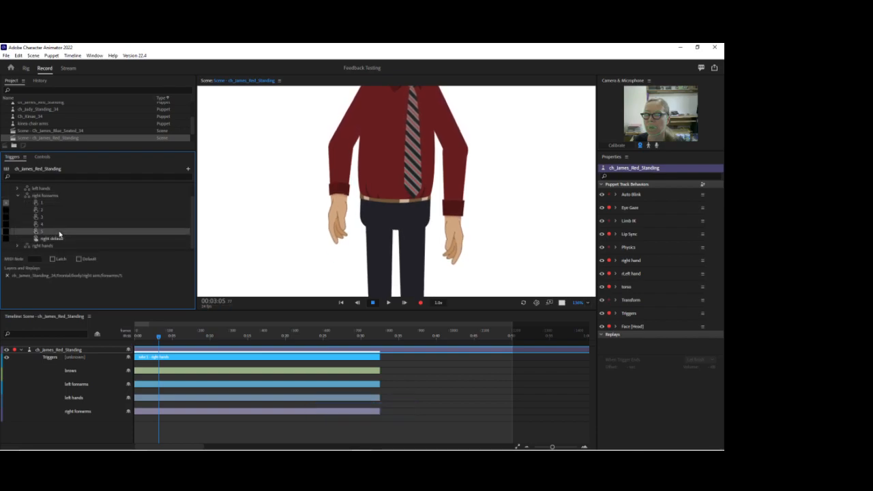
Open the Rig workspace and collapse the right arm's forearm layers 2 to 5 and right default.
click(27, 69)
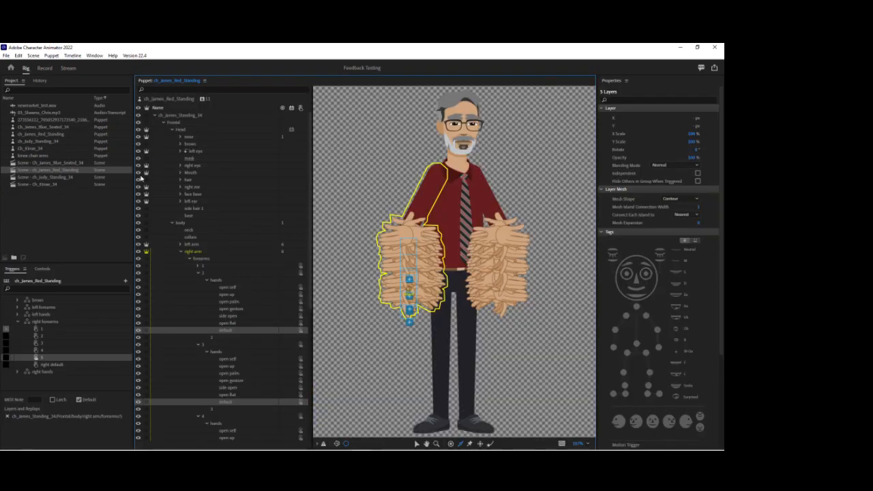
click(198, 345)
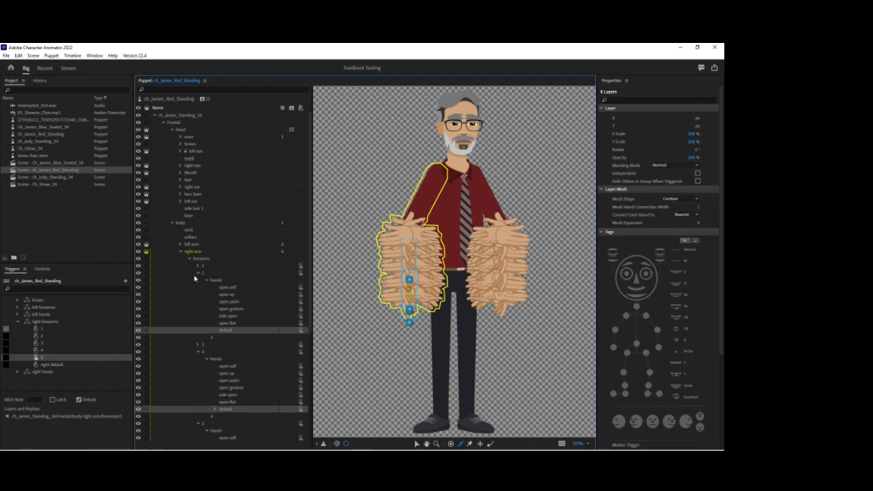
click(197, 273)
click(197, 287)
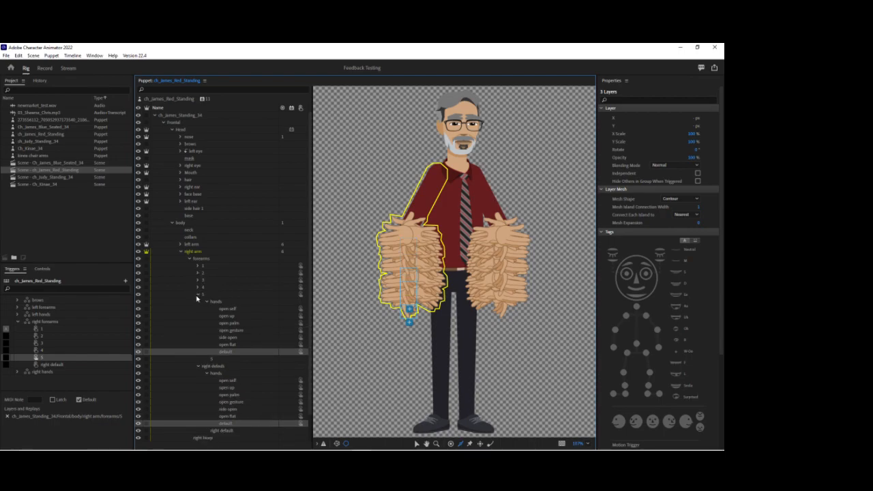
click(197, 294)
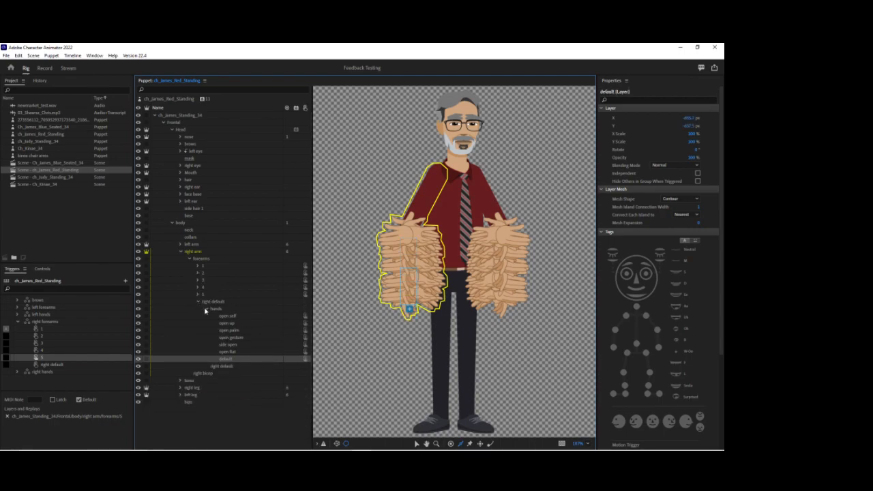
click(206, 309)
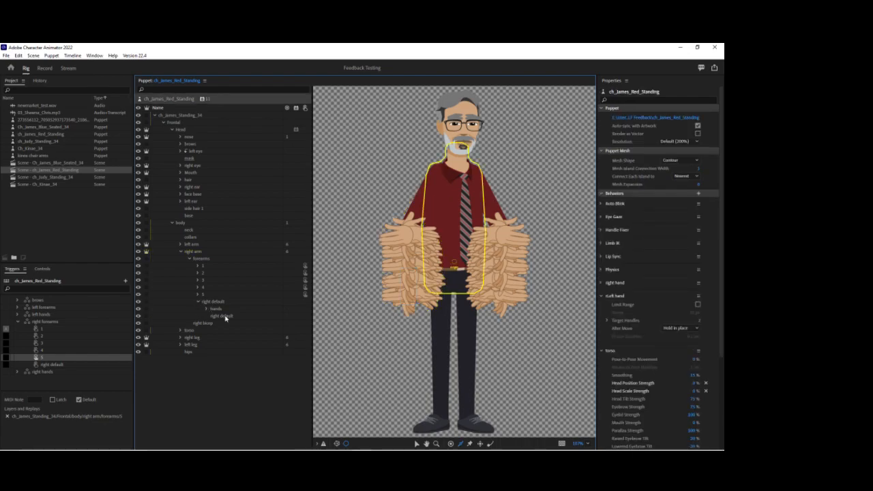
click(198, 301)
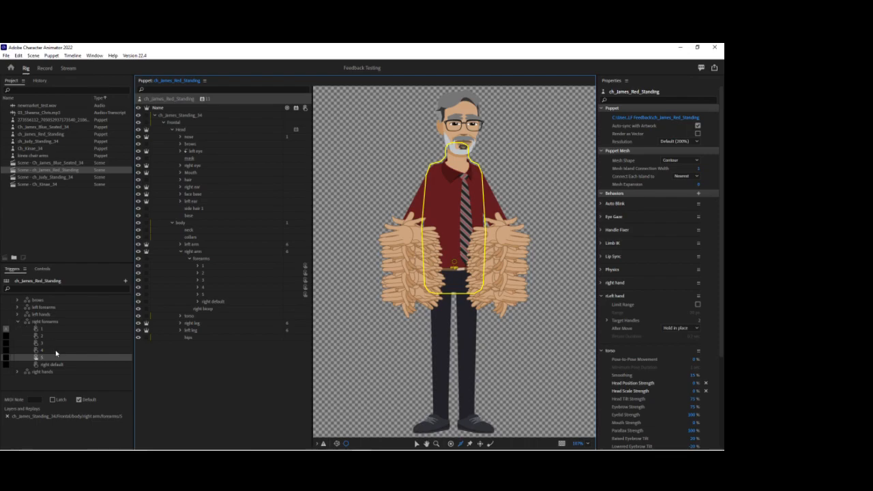
Assign the right default forearm layer to the right default trigger and return to the Record workspace.
click(67, 365)
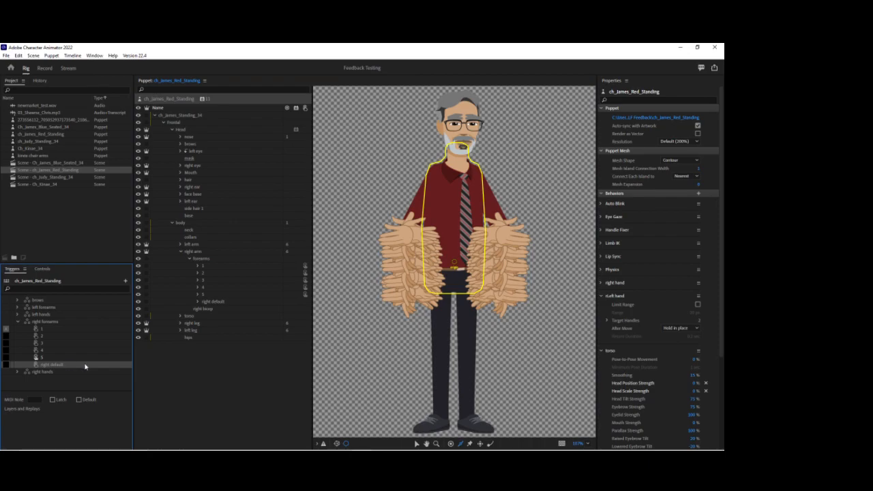
click(66, 330)
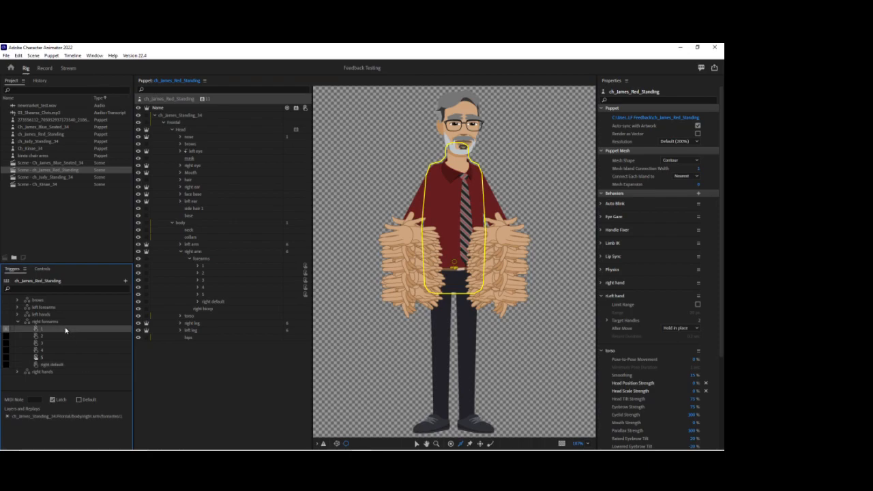
click(63, 365)
drag(210, 305, 108, 370)
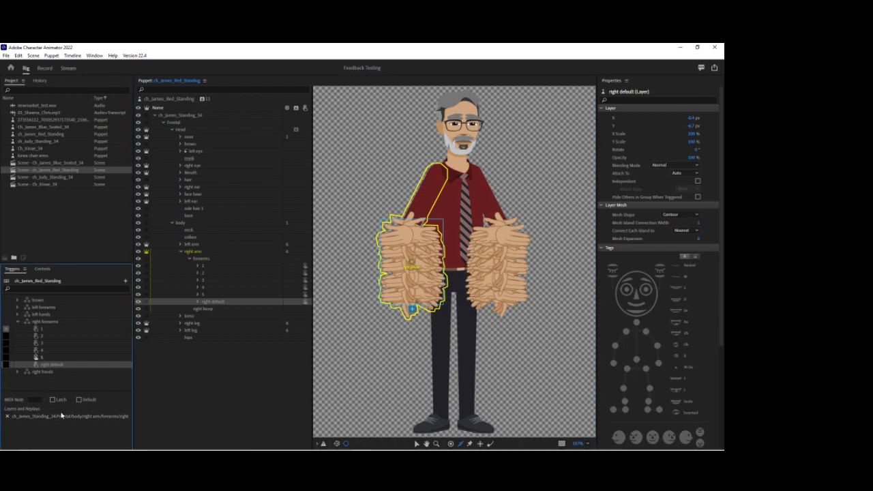
click(44, 68)
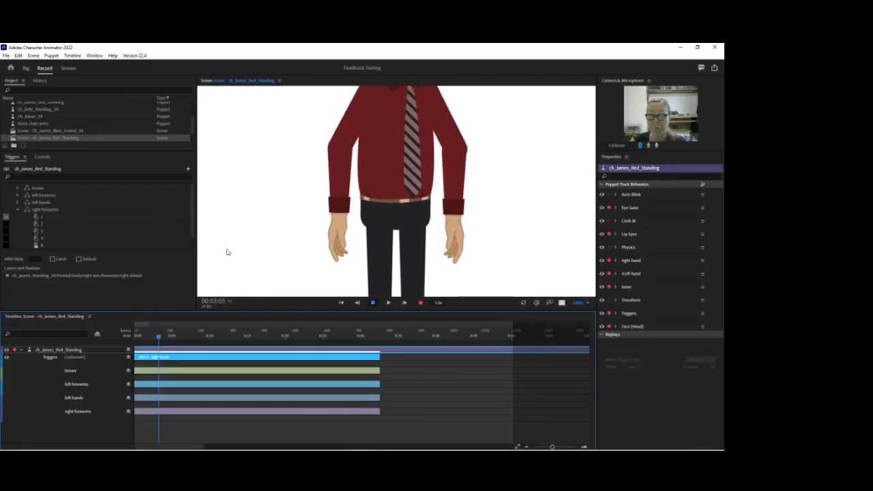
Try the reassigned right default trigger in the scene, and keep 5 as the right forearms default.
scroll(52, 234, down, 1)
click(57, 238)
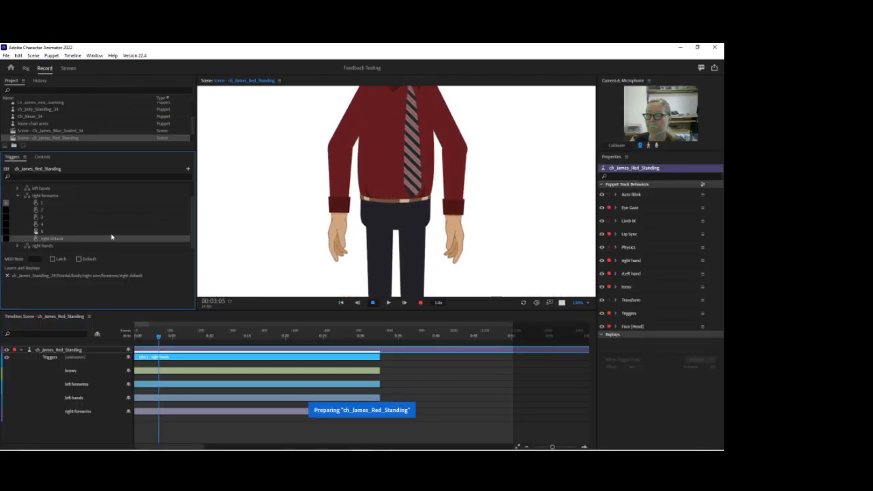
click(68, 232)
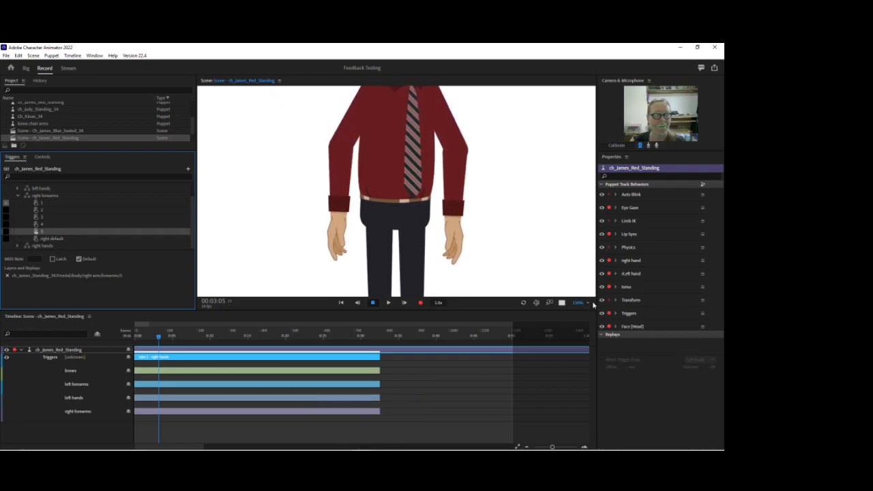
Make right default the default trigger of the right forearms and default left that of the left forearms.
click(553, 273)
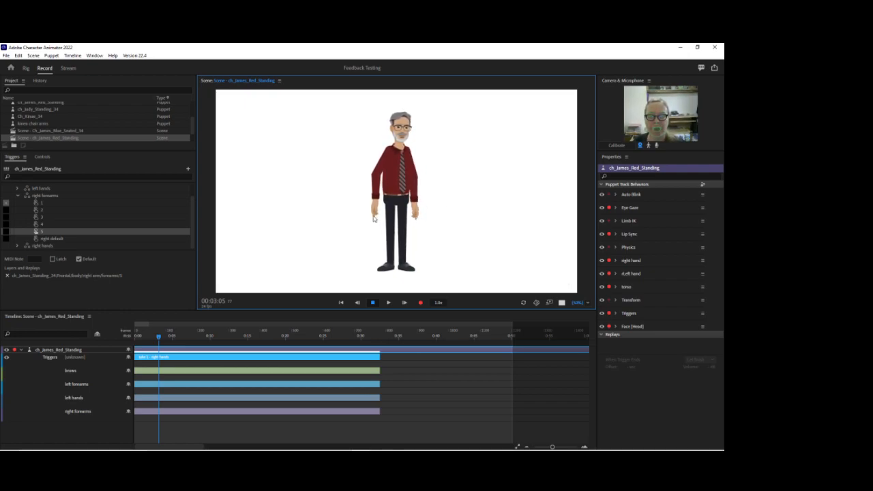
click(66, 239)
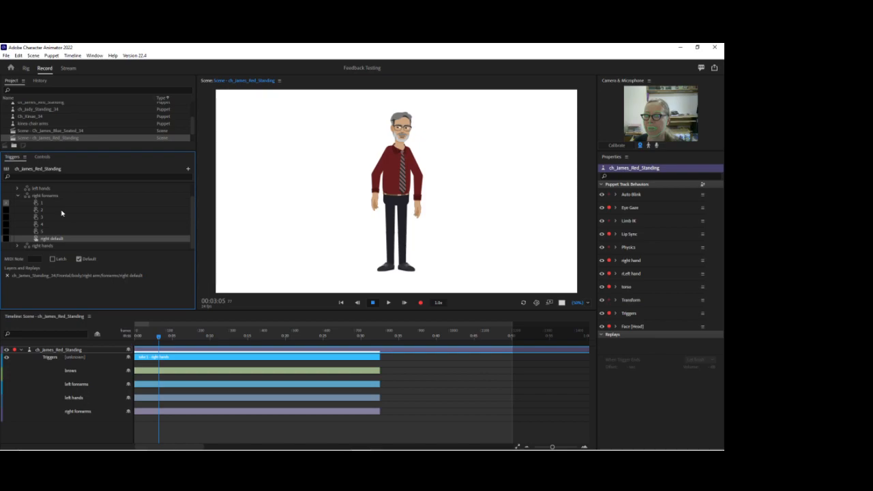
scroll(54, 212, up, 2)
click(18, 195)
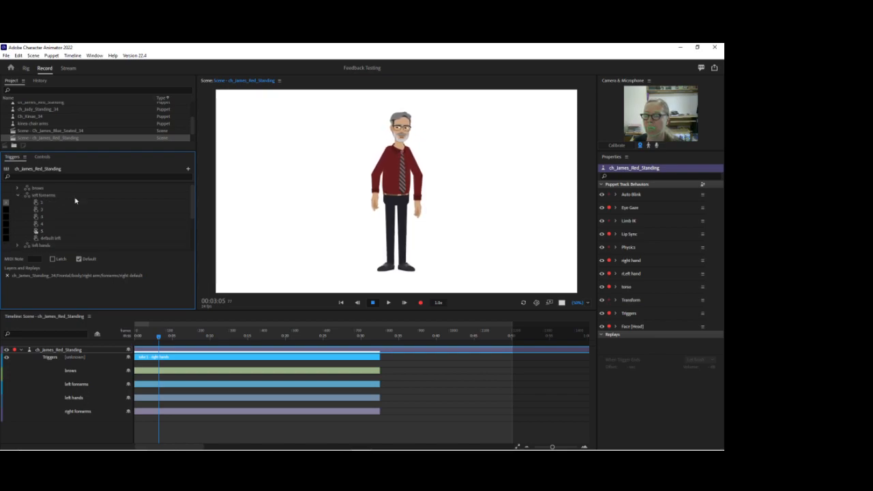
click(55, 239)
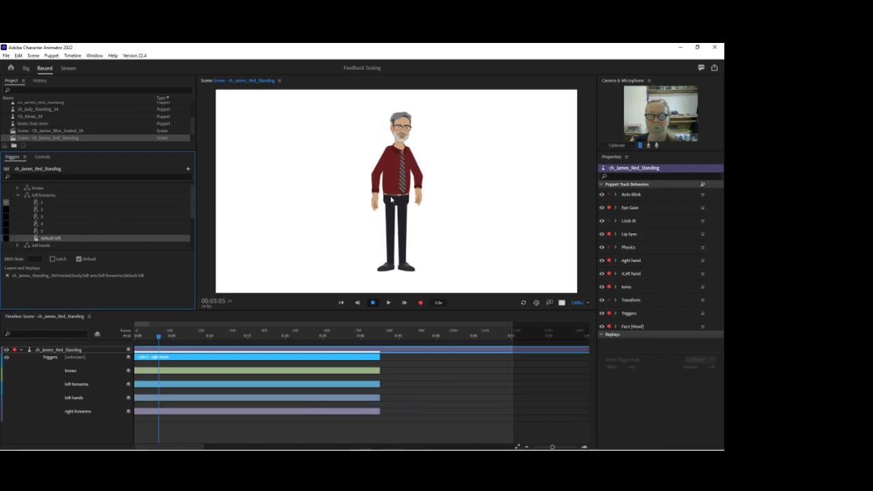
Test the arm movement by pulling both hands in the scene, and inspect the puppet's arms and head up close.
click(420, 202)
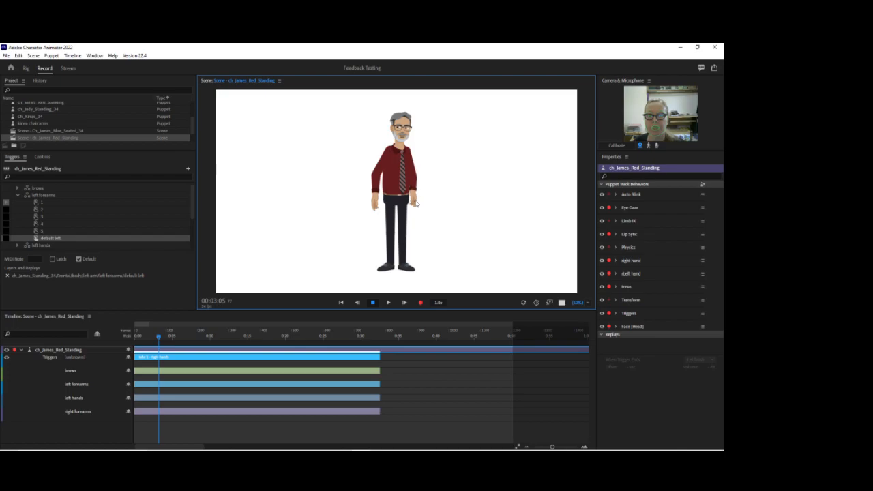
drag(378, 204, 383, 208)
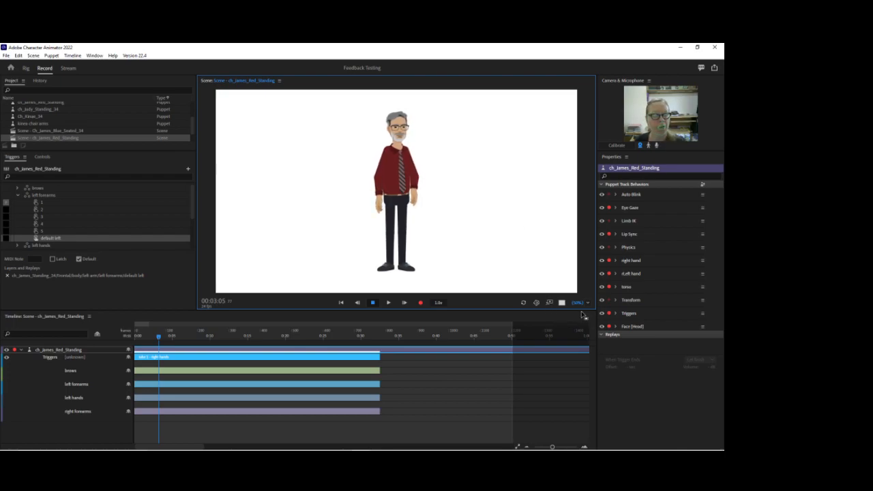
drag(578, 302, 573, 259)
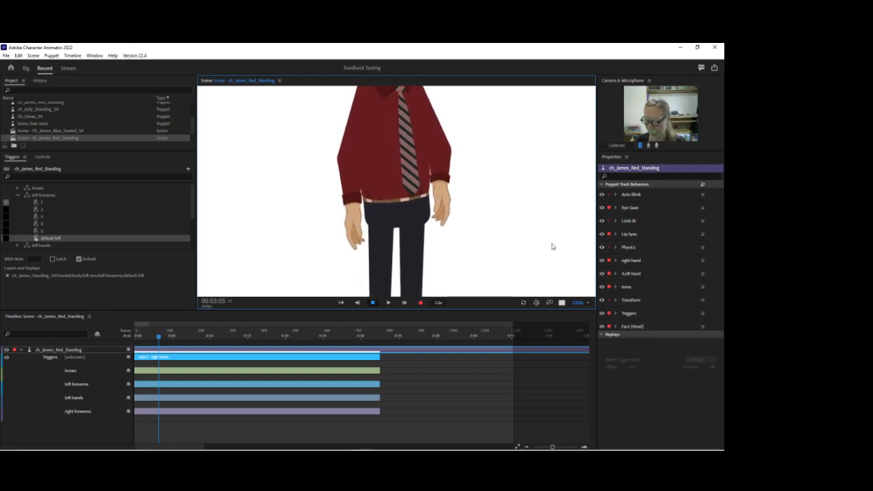
scroll(457, 225, up, 3)
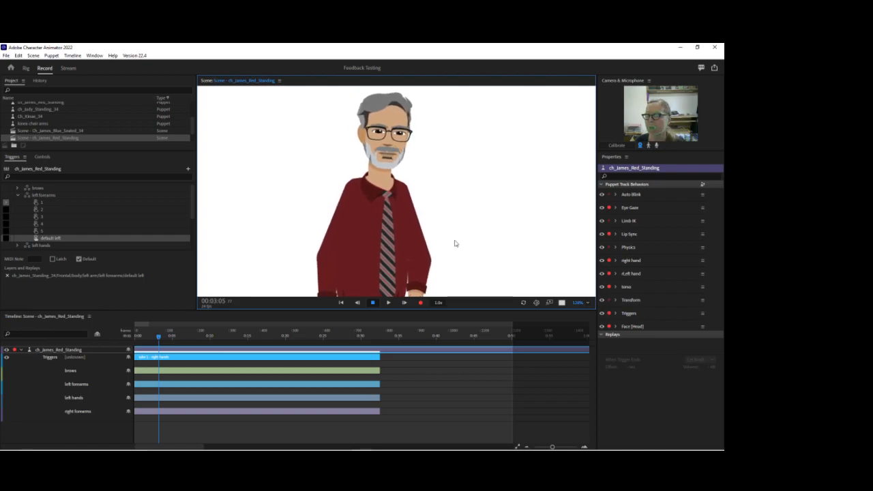
Open the Rig workspace and add the Face behavior to the right ear and left ear layers together.
click(26, 69)
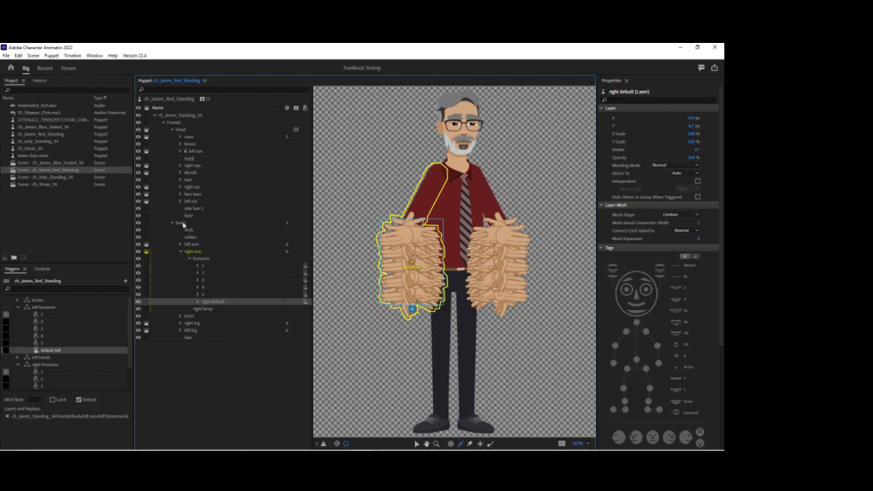
click(180, 251)
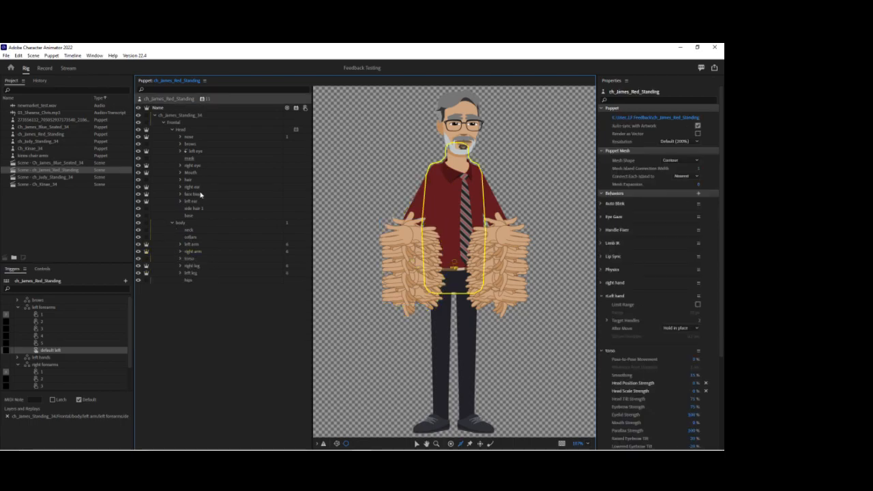
click(193, 188)
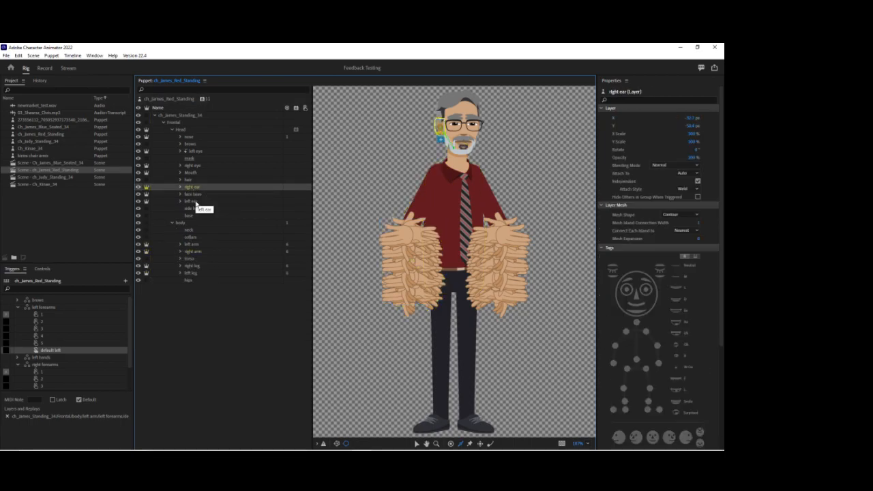
ctrl+click(195, 202)
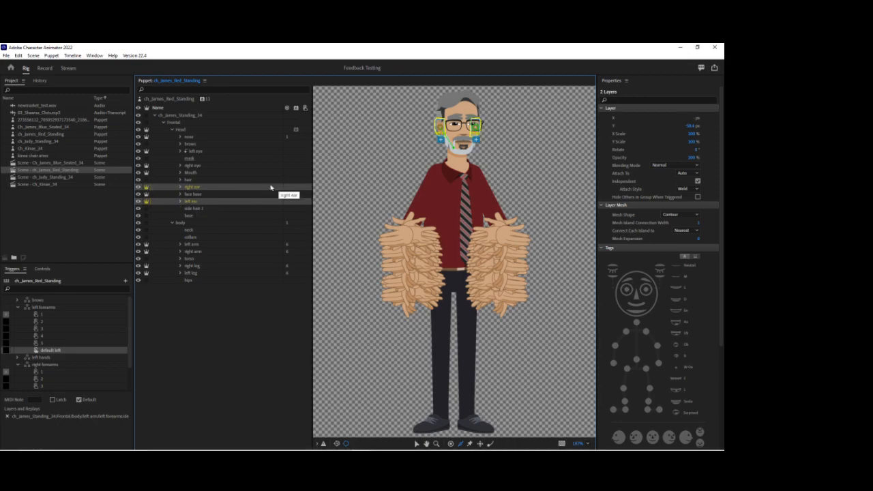
click(295, 187)
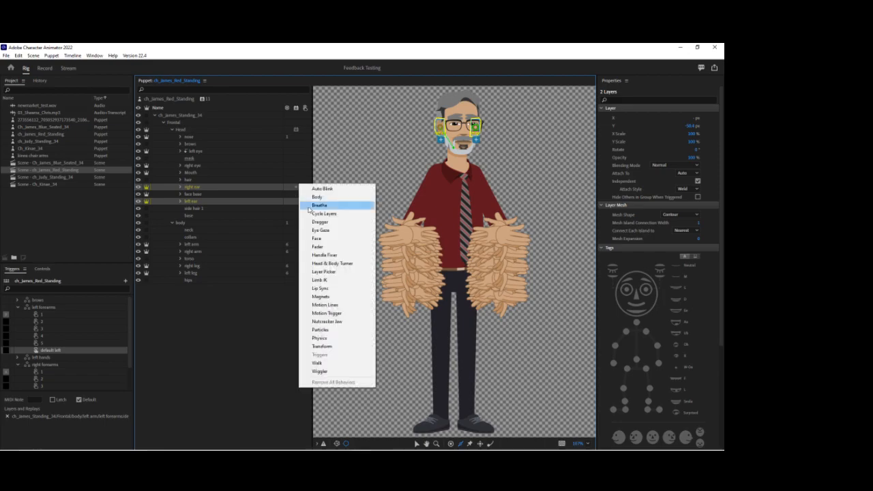
click(315, 238)
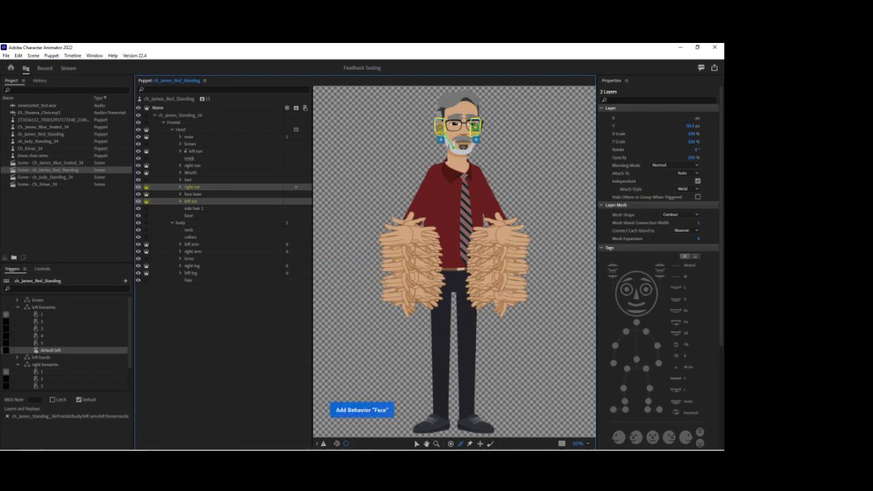
Tag the selected right ear and left ear layers as Head.
scroll(619, 111, down, 4)
click(658, 173)
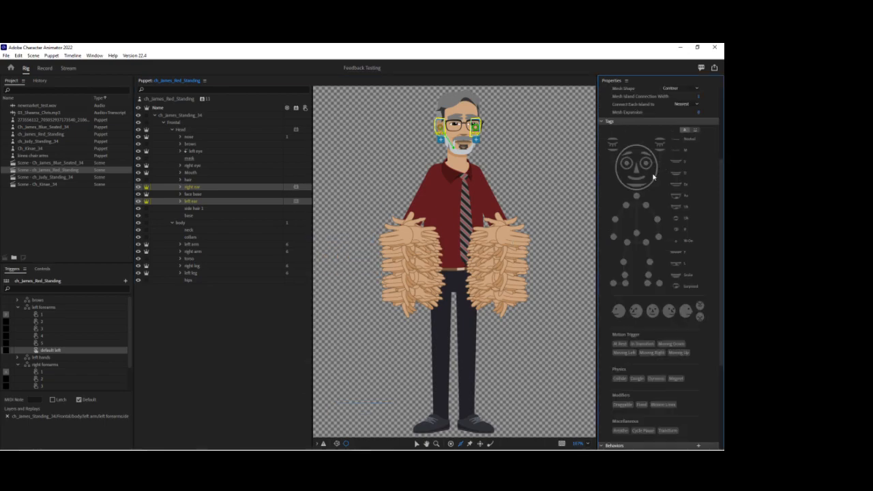
scroll(667, 312, down, 3)
scroll(661, 308, down, 2)
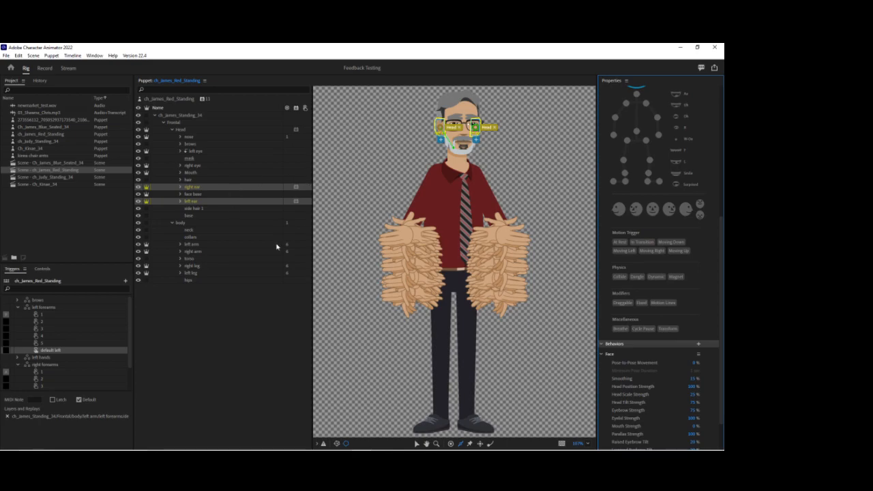
Check the Head-tagged handle of the right ear and of the left ear with the Selection tool.
click(416, 444)
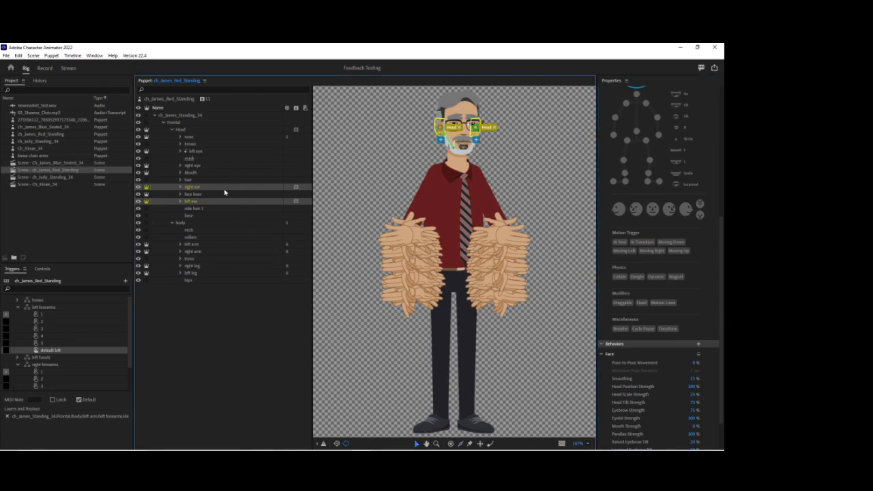
click(224, 187)
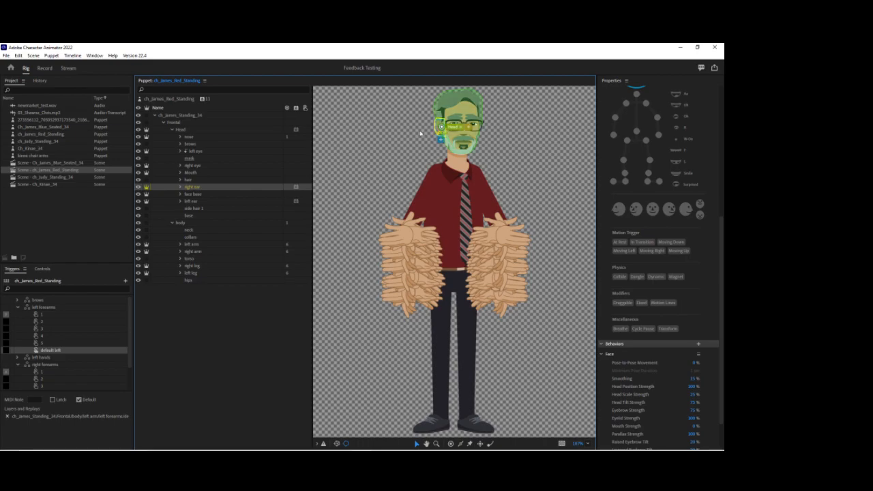
click(441, 129)
click(200, 201)
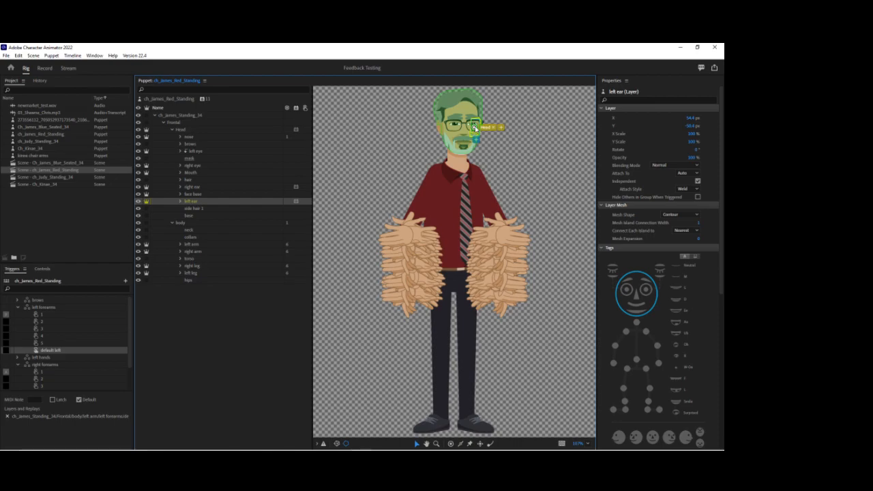
click(475, 129)
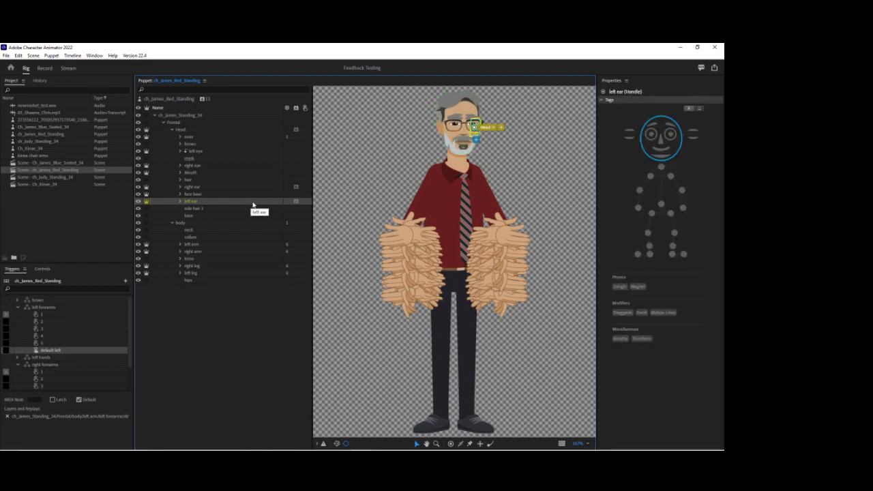
click(271, 203)
Set the Face behavior's Head Position Strength to 150% on the left and right ears, and return to the Record workspace.
scroll(660, 362, down, 7)
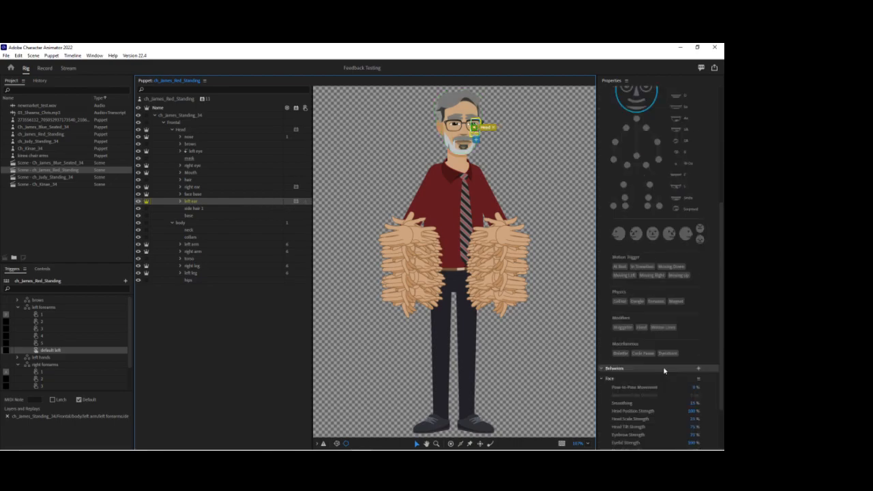
click(693, 377)
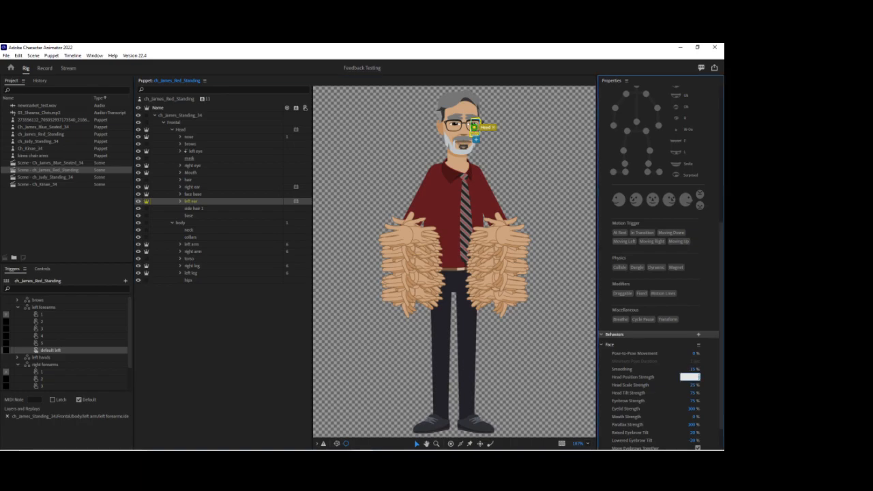
key(Return)
click(197, 186)
click(691, 377)
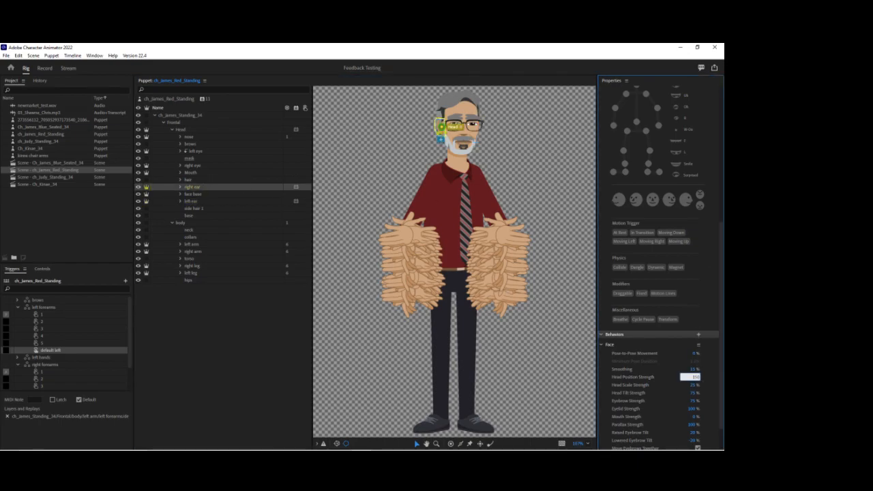
click(45, 68)
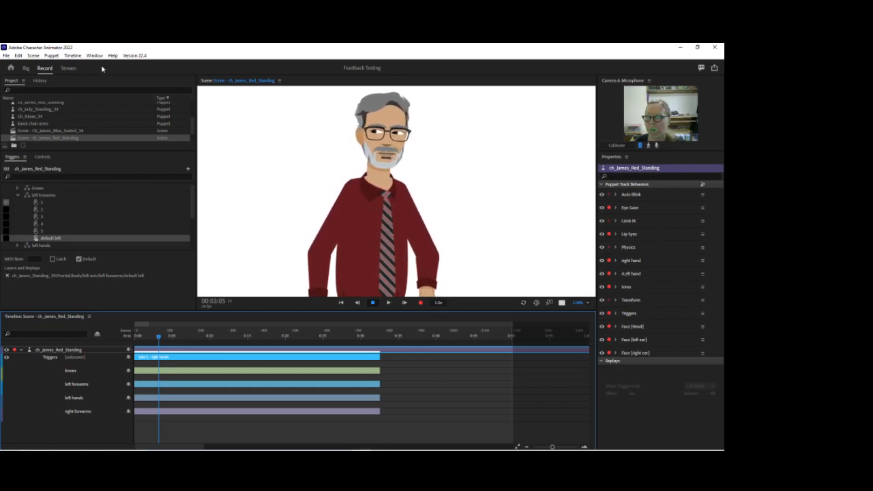
Recalibrate the camera and set the Head Position Strength of Face [right ear] to 200%.
click(617, 146)
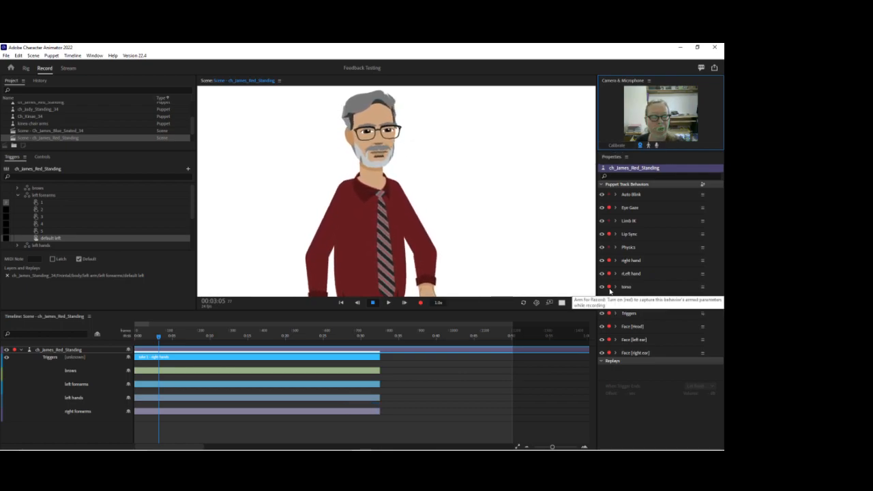
click(614, 353)
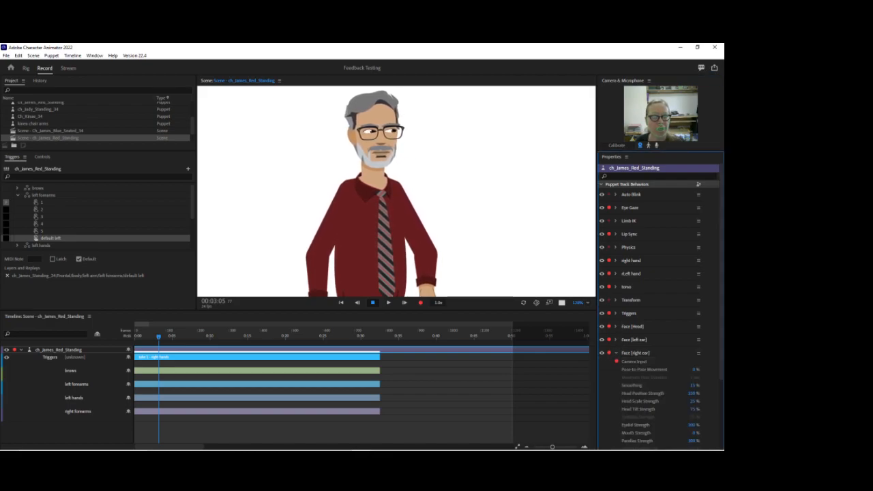
click(691, 393)
text(200)
key(Return)
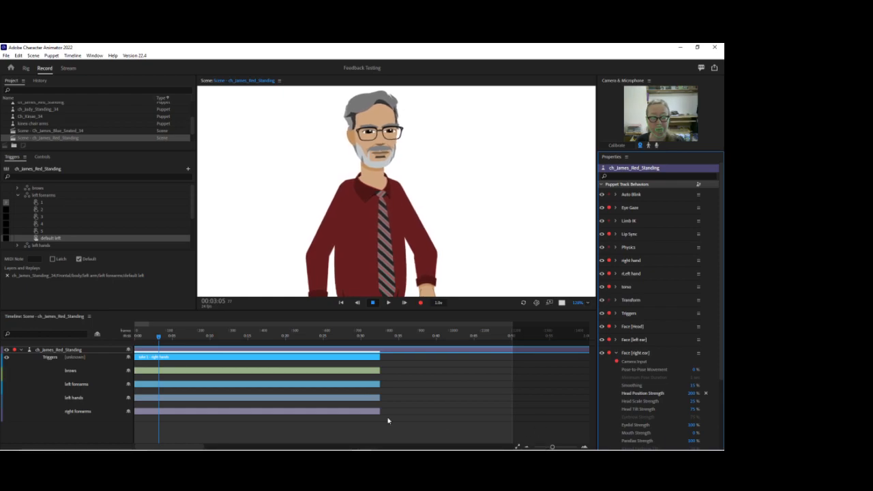
Return the playhead to the start and extend the right hands, brows, left forearms, left hands and right forearms takes to about 0:48.
drag(158, 336, 111, 327)
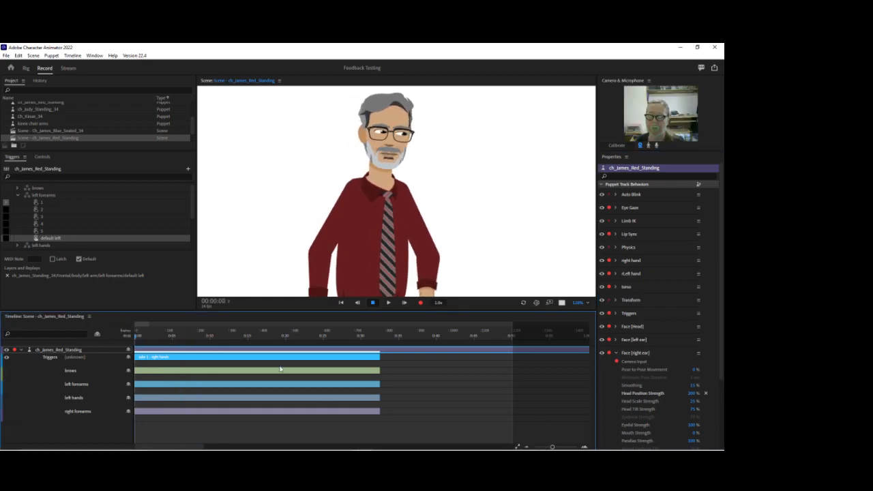
shift+click(352, 374)
shift+click(353, 386)
shift+click(353, 398)
shift+click(352, 412)
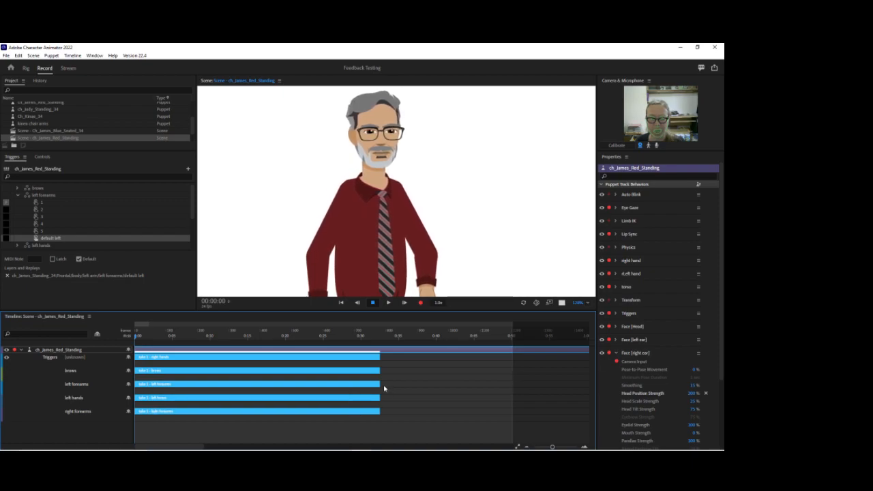
drag(379, 386, 497, 386)
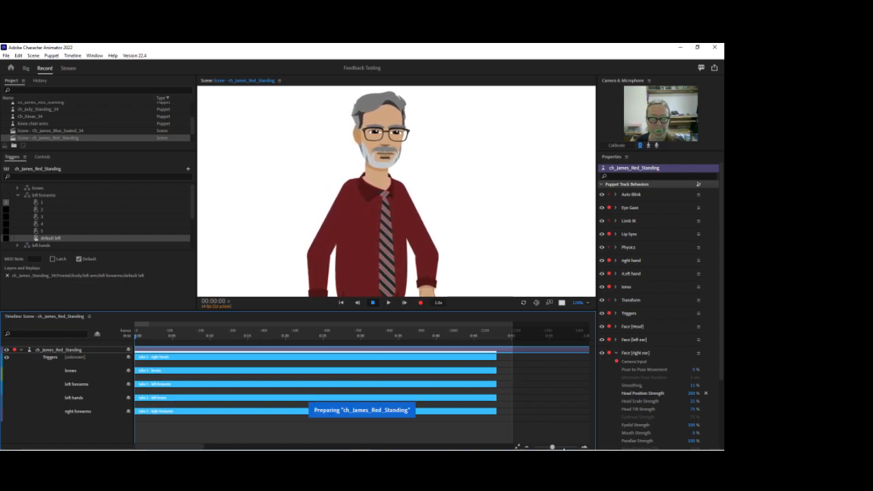
Add a surprised trigger to the brows take from about frame 7 to frame 21.
drag(552, 447, 568, 447)
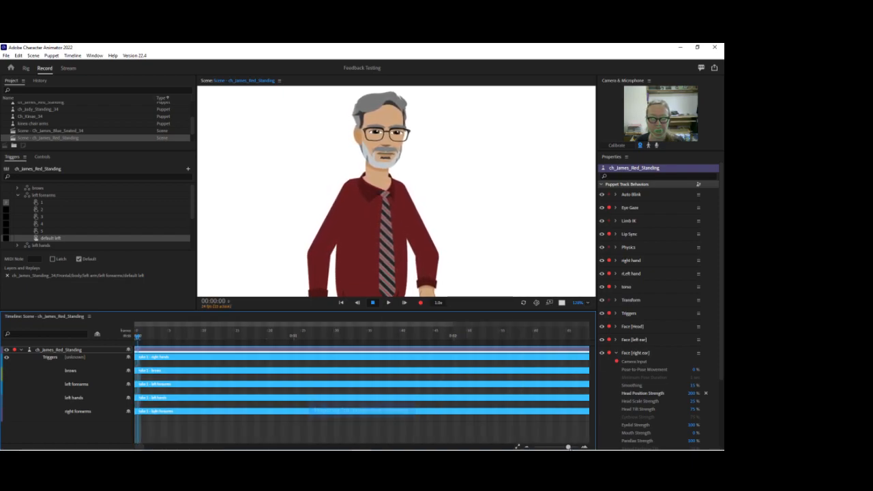
click(183, 379)
right_click(187, 377)
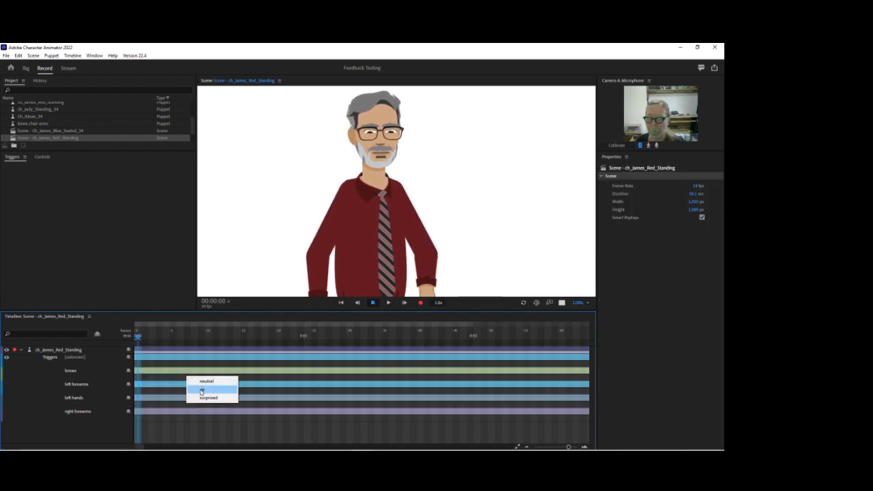
click(208, 397)
drag(214, 377, 283, 377)
click(612, 353)
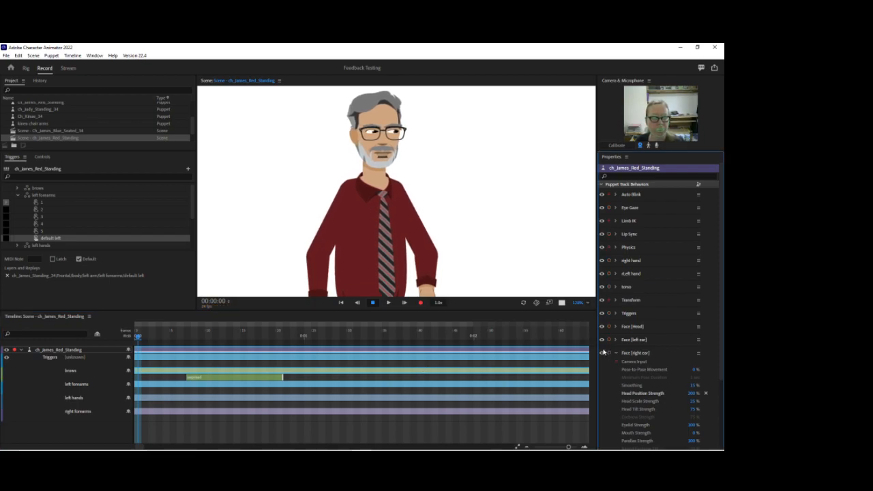
Preview the brows trigger, switch it to up, check it in the scene, and undo the added brows trigger.
click(222, 334)
click(195, 334)
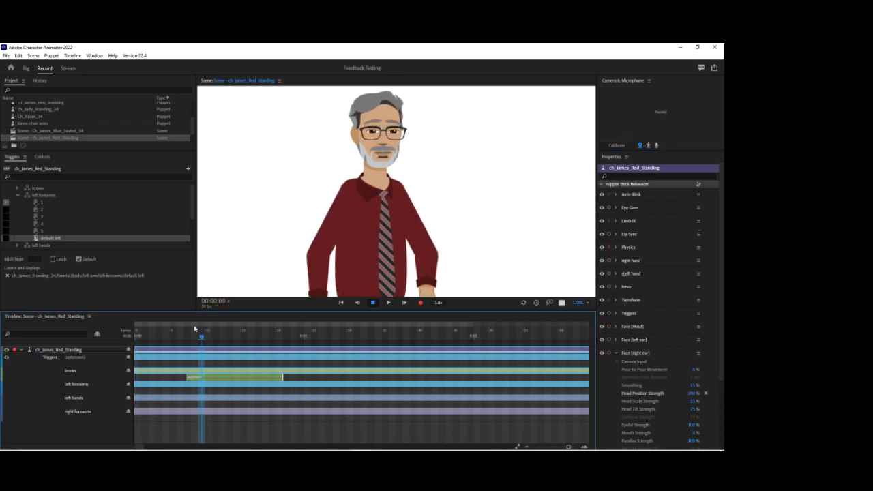
right_click(222, 377)
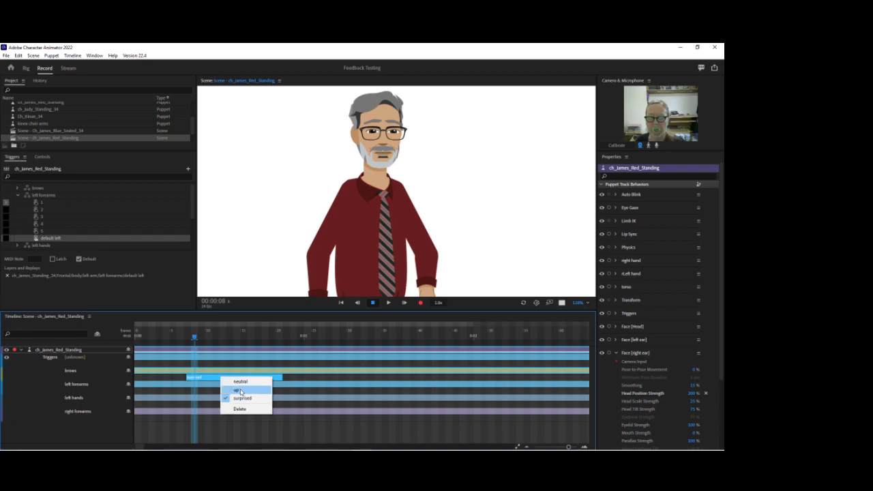
click(239, 389)
mouse_move(171, 335)
mouse_down()
mouse_move(221, 336)
mouse_move(171, 335)
mouse_up()
click(209, 339)
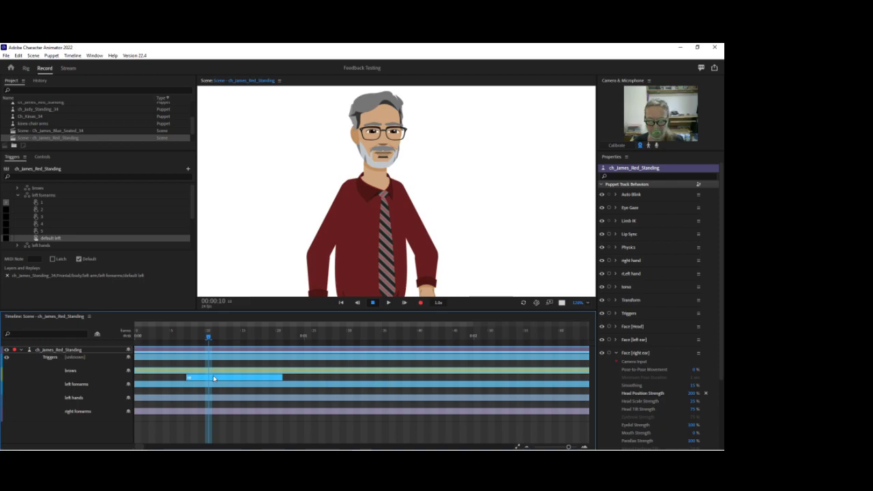
key(ctrl+z)
Add trigger 4 to the left forearms take from about frame 6 to frame 40, and preview it at frame 7.
right_click(179, 389)
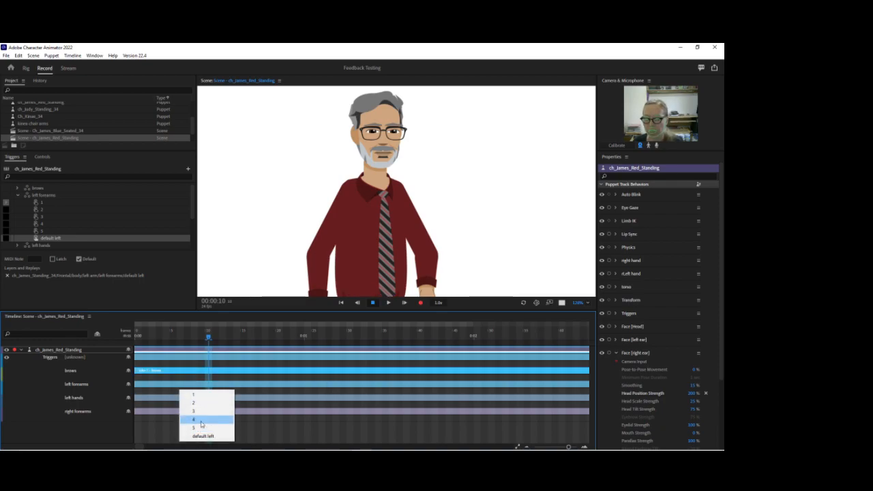
click(201, 419)
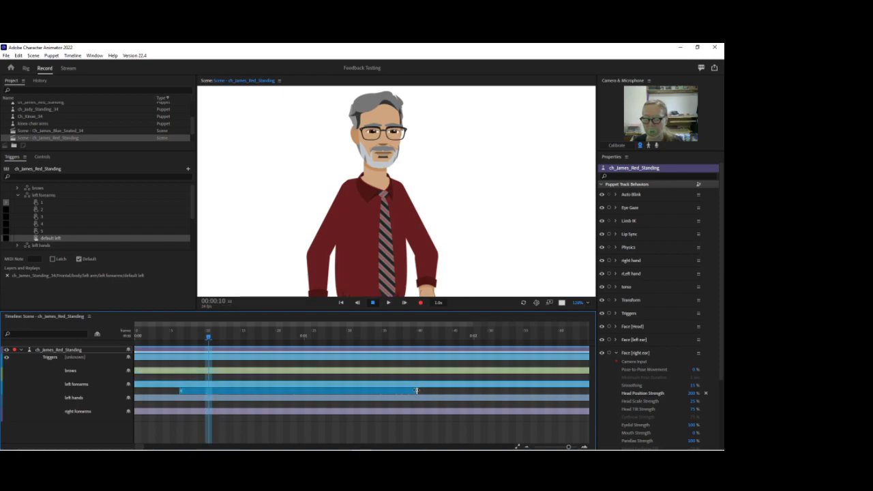
drag(207, 336, 184, 335)
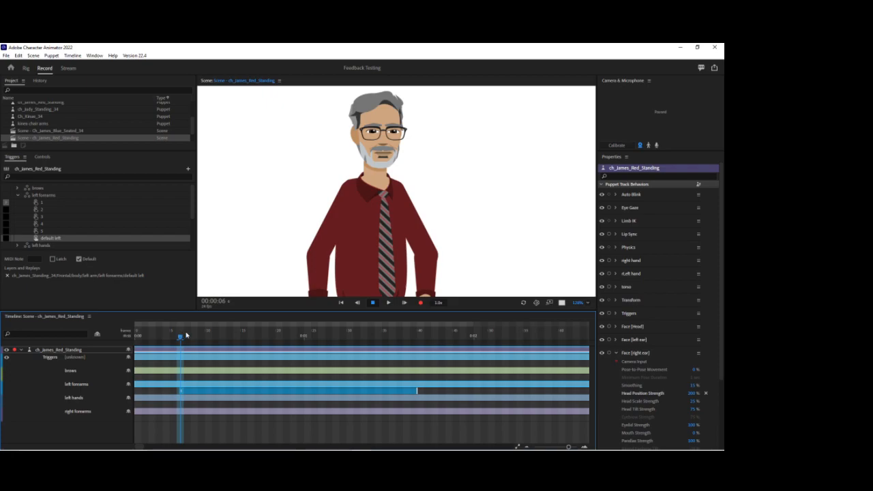
Delete the left forearms piece before frame 7, split the trigger at frames 8, 9 and 10, and set the segments to 3, 2 and 1.
right_click(180, 392)
click(187, 386)
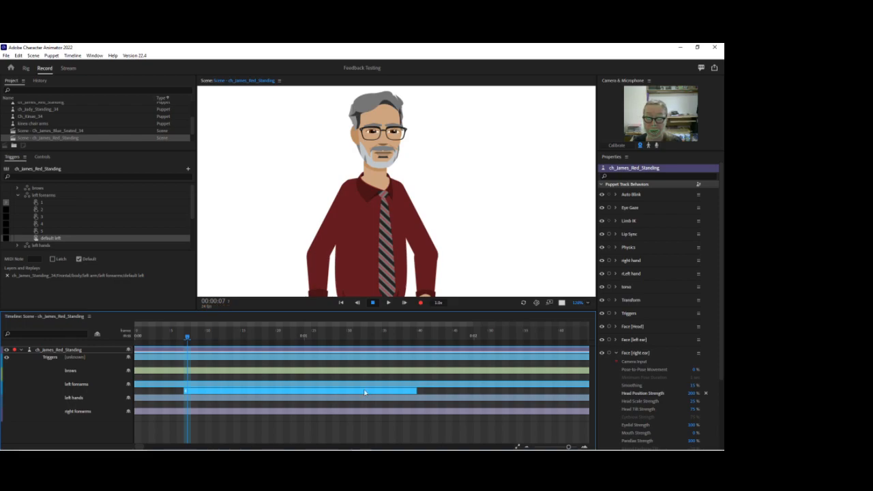
drag(187, 338, 195, 338)
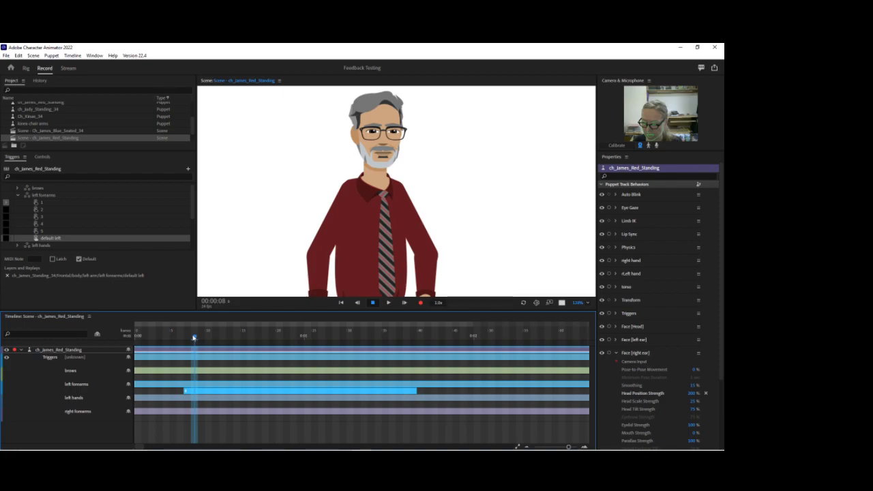
drag(197, 338, 209, 337)
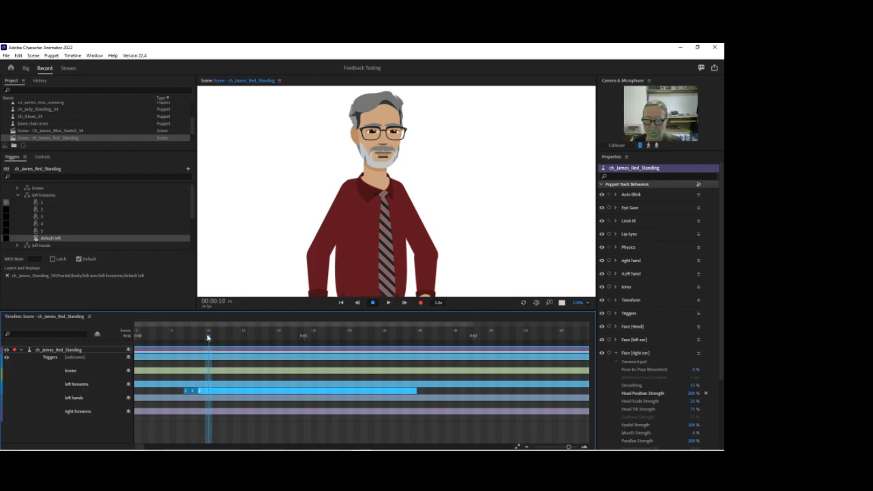
right_click(194, 392)
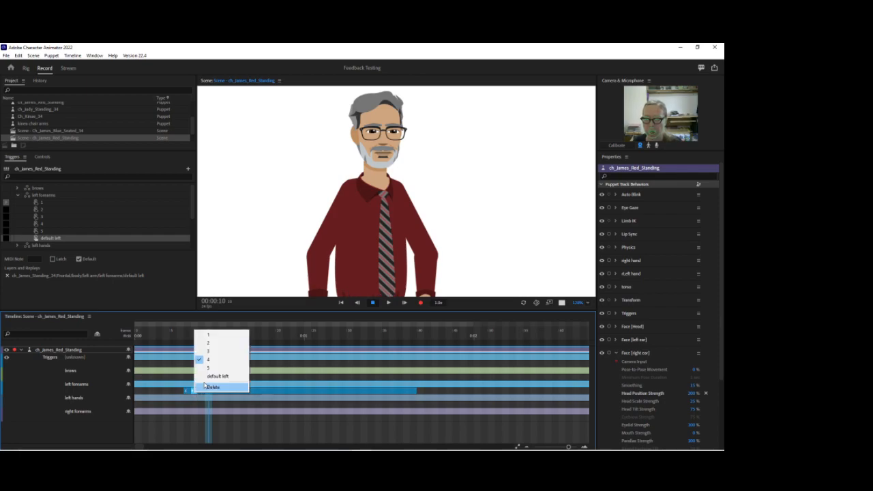
click(209, 352)
right_click(199, 392)
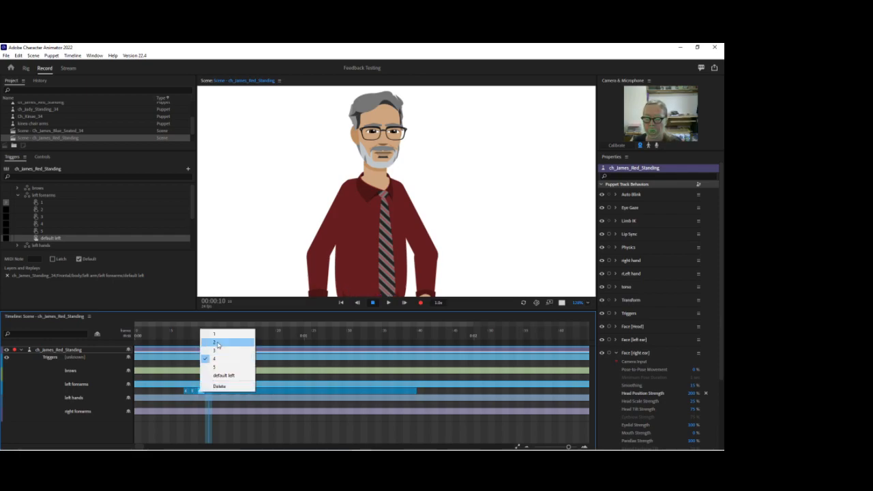
click(214, 349)
right_click(218, 391)
click(231, 333)
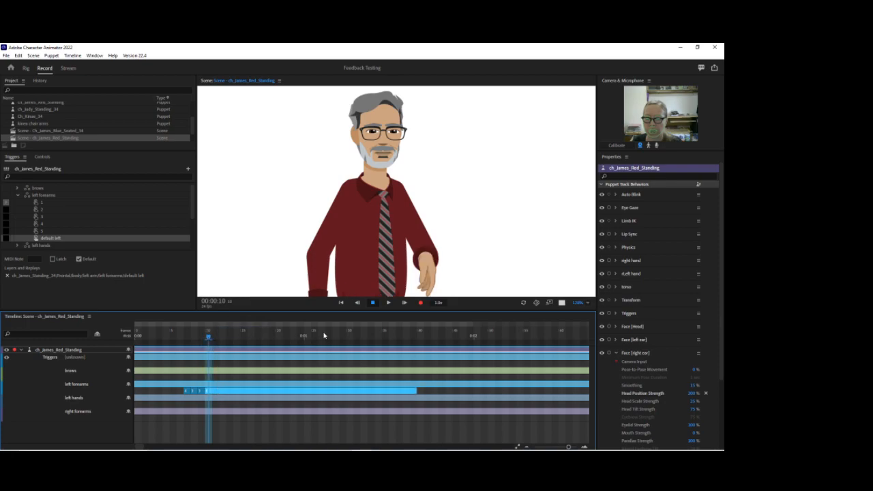
Split the left forearms trigger at 0:01:02 and 0:01:03 and set the segments starting there to 2 and 3.
click(322, 335)
right_click(322, 392)
click(333, 343)
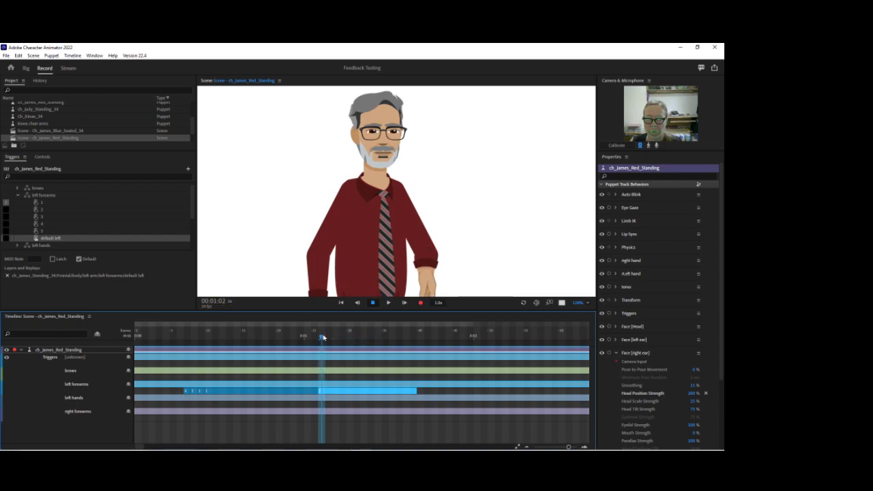
click(328, 335)
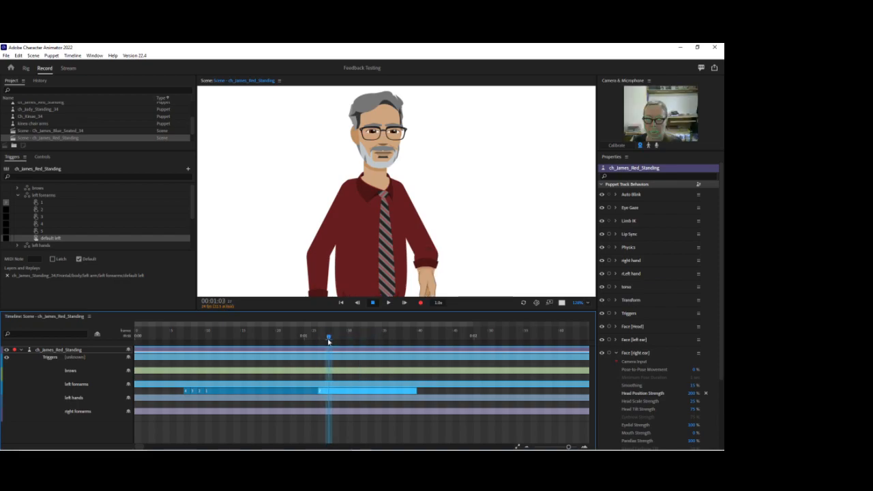
right_click(330, 392)
click(341, 375)
Split the left forearms trigger at 0:01:04, set that segment to 4, and delete the remainder from 0:01:05 onward.
key(Right)
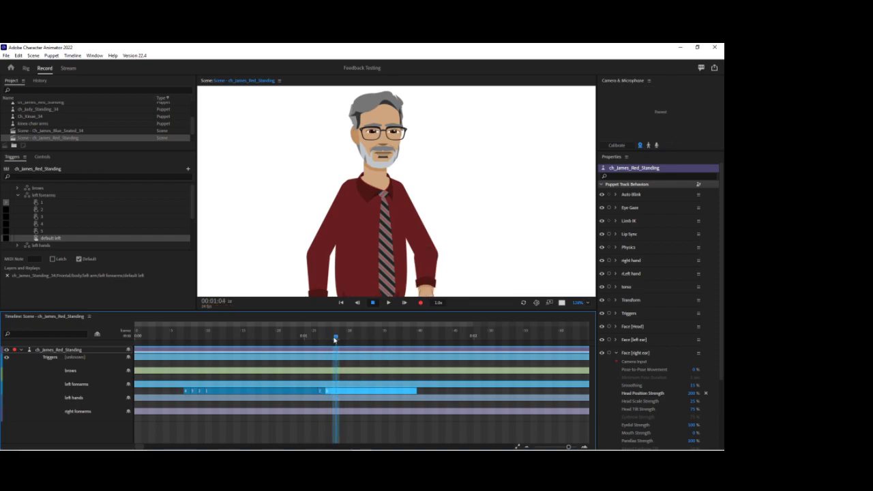
right_click(339, 393)
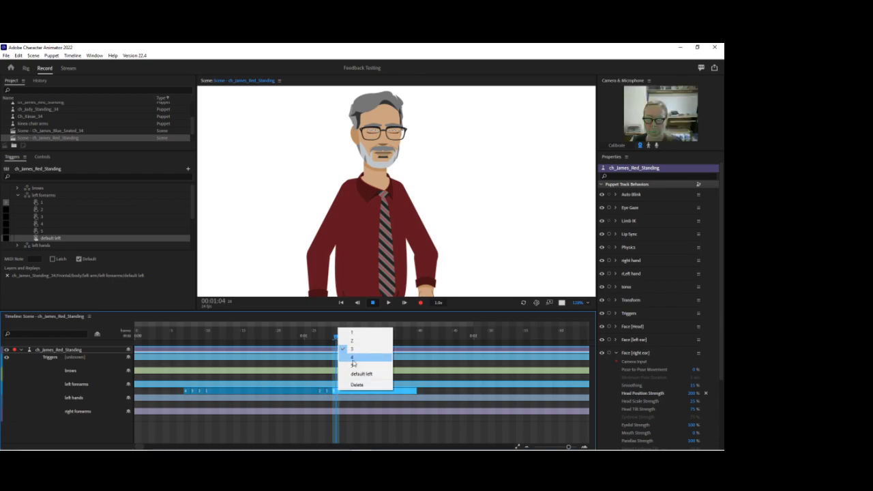
click(340, 334)
key(Right)
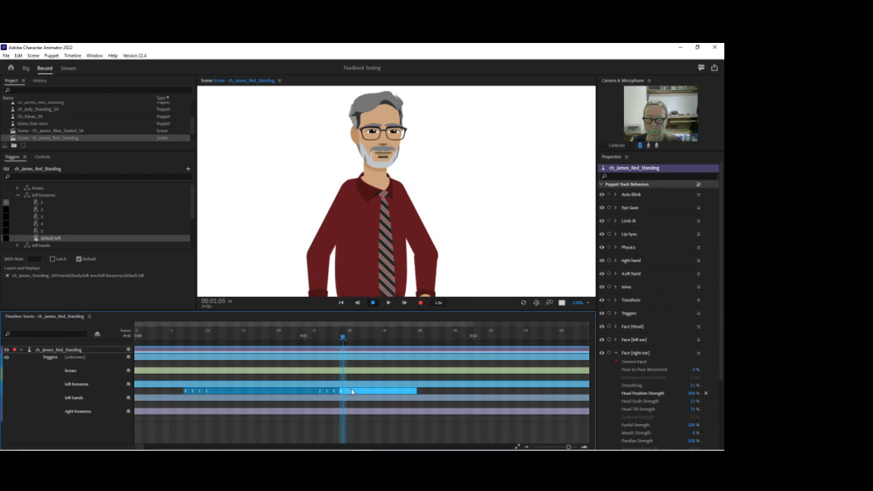
right_click(353, 391)
click(370, 383)
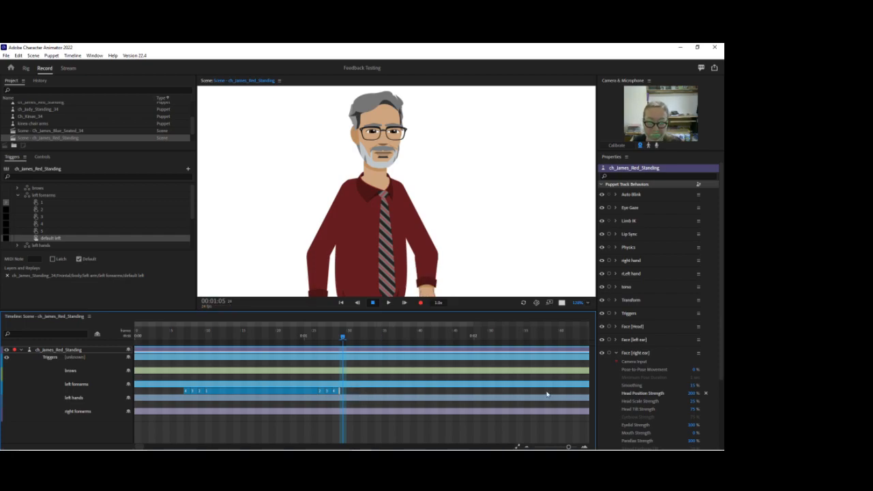
Try adding a default left trigger to the left forearms take after the arm sequence, and undo it.
right_click(386, 393)
click(409, 436)
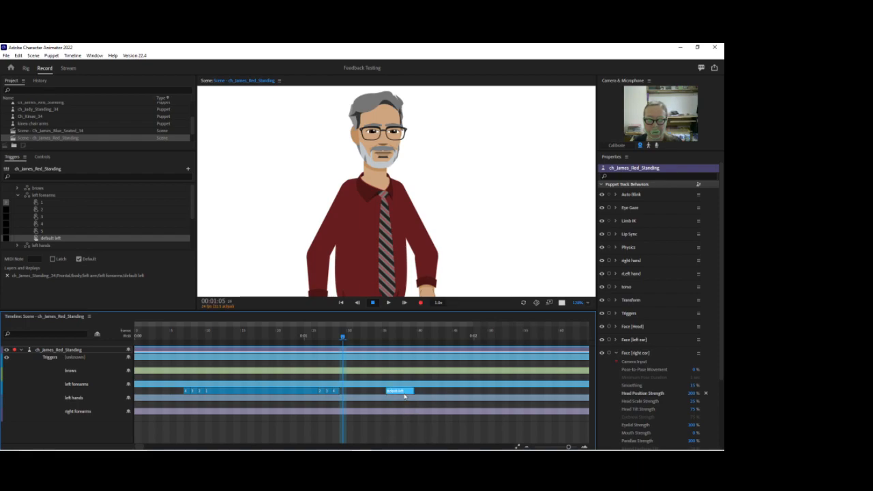
key(ctrl+z)
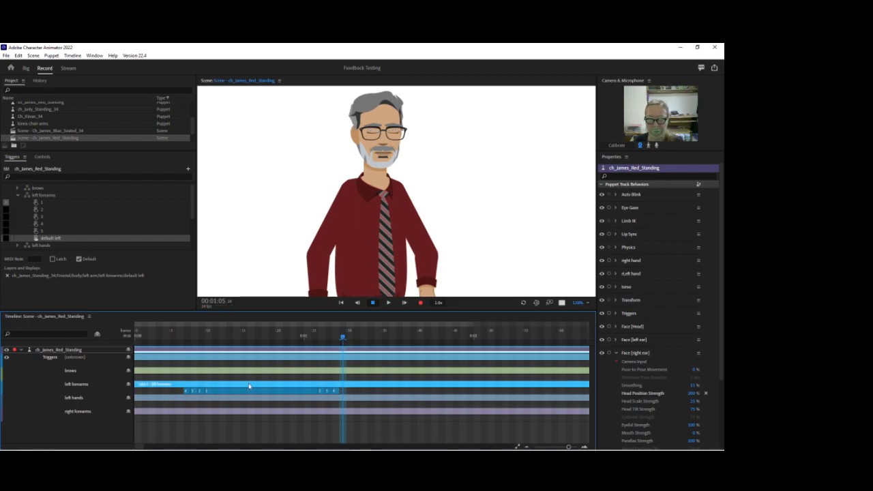
Zoom the scene out to show both hands and preview the left forearm around frame 7.
click(577, 307)
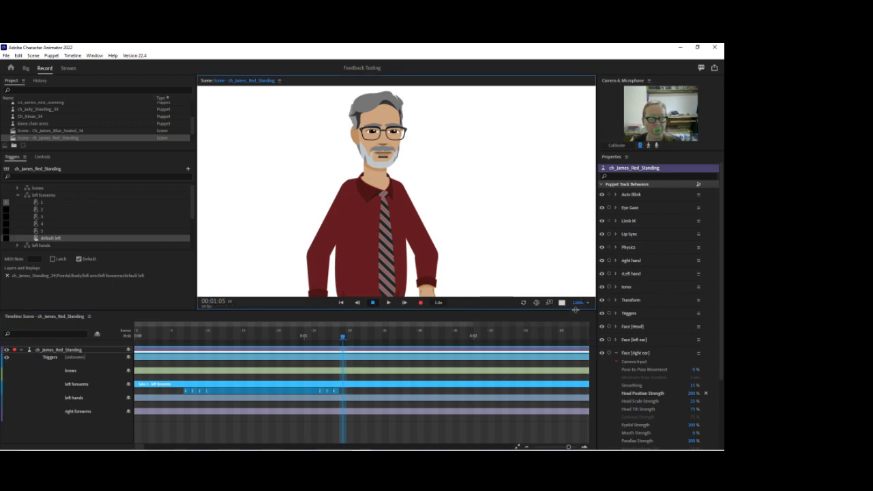
drag(577, 304, 577, 315)
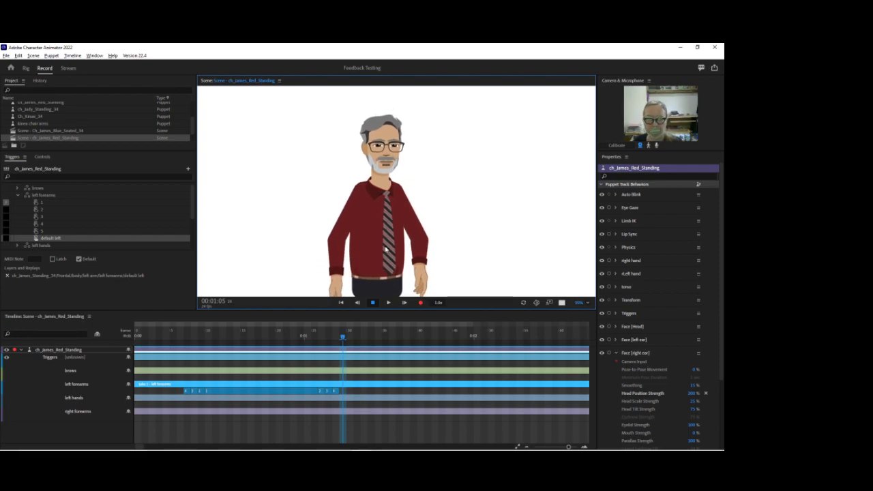
drag(167, 335, 187, 355)
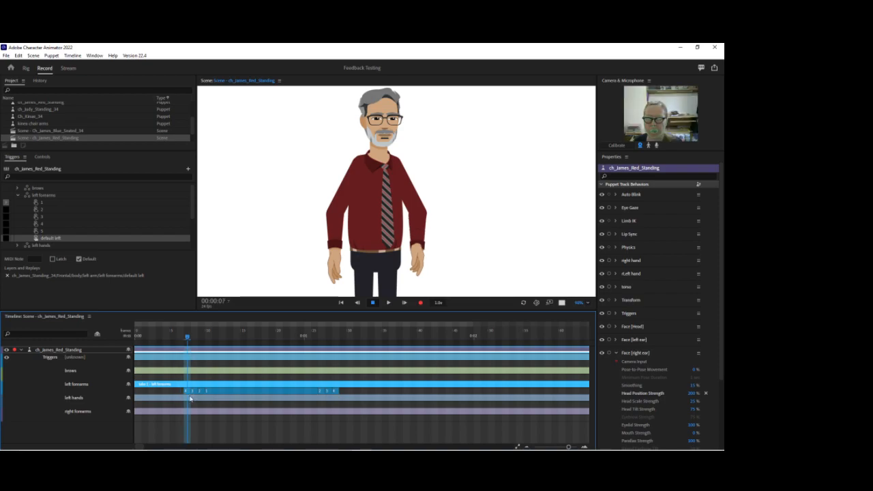
Make the left forearms trigger sequence start at frame 8 and set its first segment to trigger 3.
click(199, 390)
drag(184, 391, 191, 391)
mouse_move(176, 350)
mouse_down()
mouse_move(165, 351)
mouse_move(217, 349)
mouse_move(187, 349)
mouse_up()
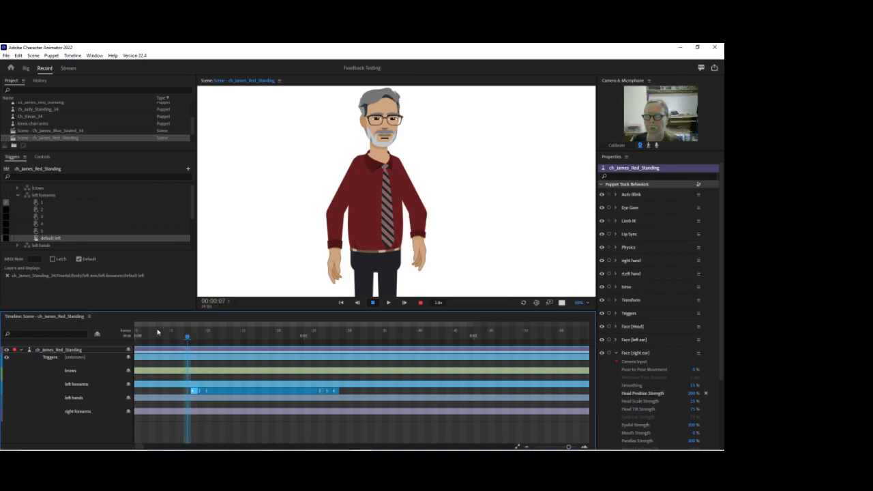
click(63, 225)
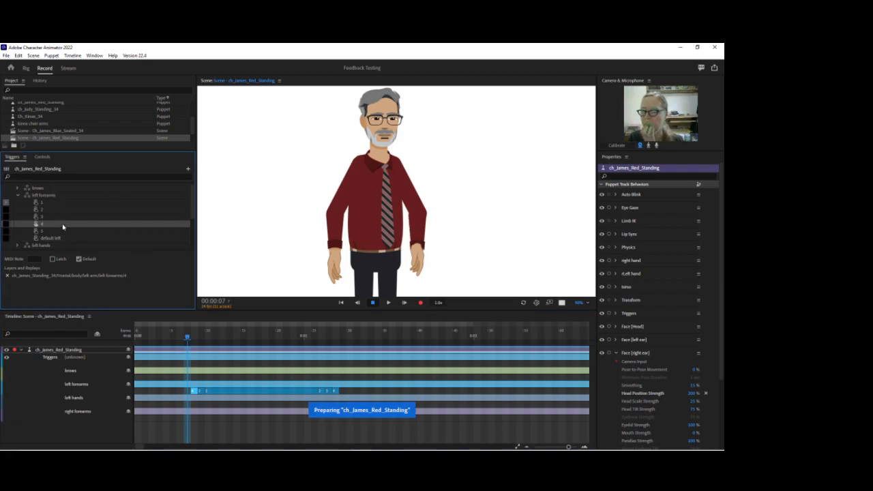
right_click(193, 391)
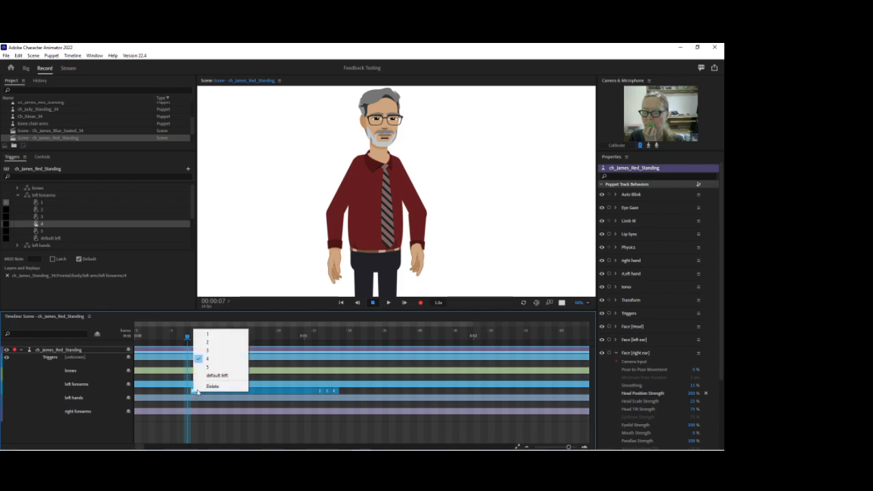
click(214, 351)
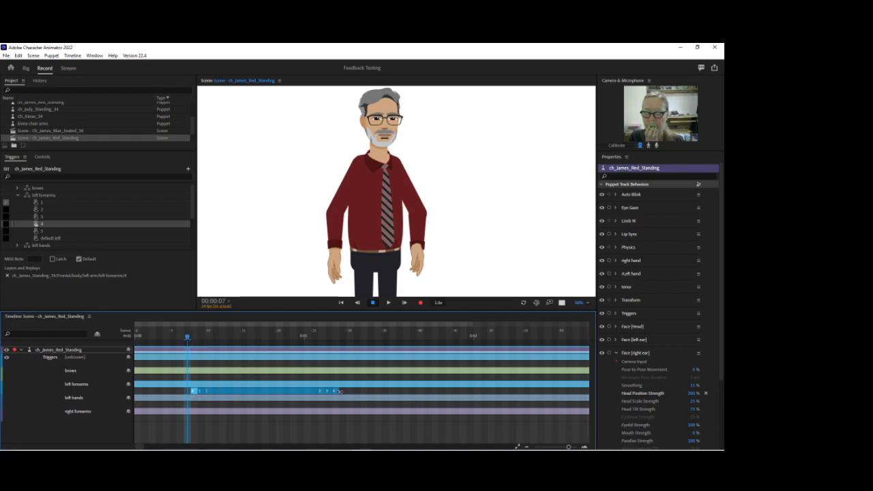
Add a right forearms trigger spanning the same frames as the left forearms sequence and set it to 4.
drag(190, 335, 166, 337)
click(191, 418)
click(208, 411)
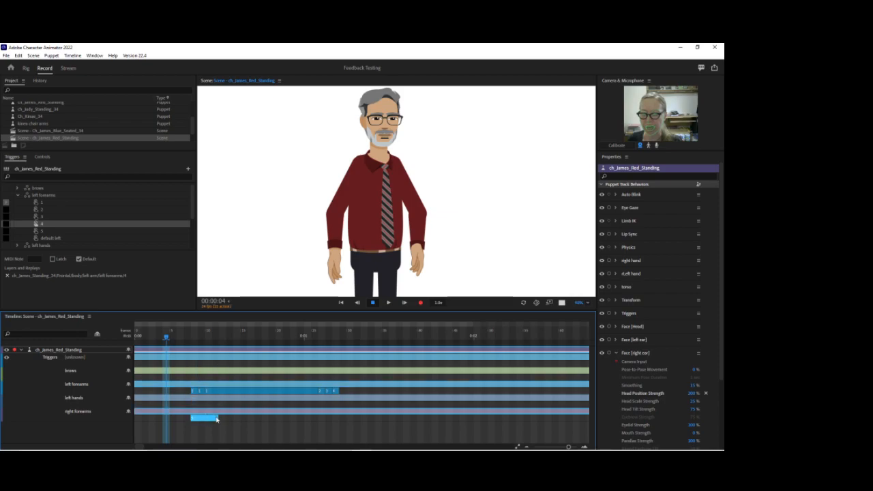
drag(219, 417, 339, 417)
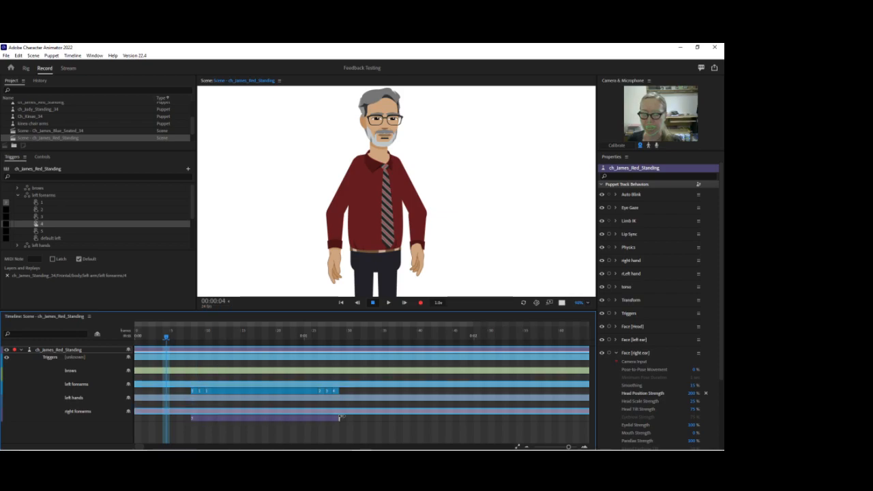
right_click(206, 418)
click(224, 387)
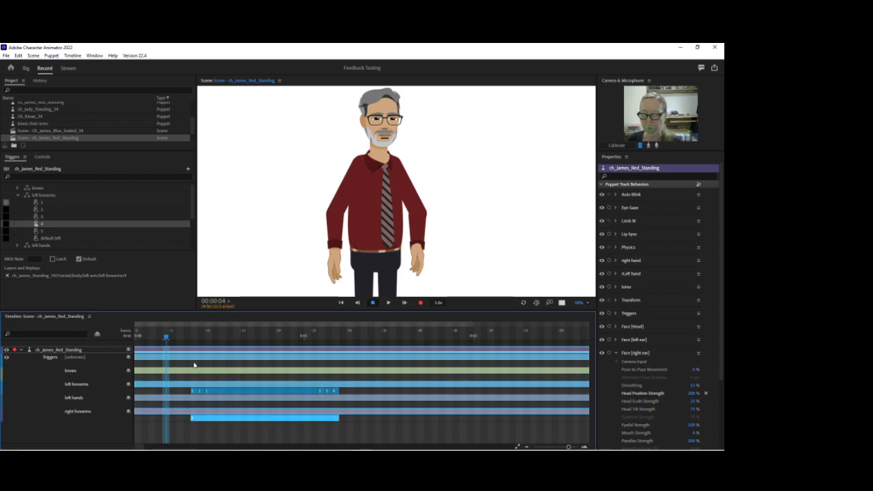
Split the right forearms trigger at frames 9, 10 and 11 and set the segments to 3, 2 and 1.
drag(166, 338, 201, 337)
key(ctrl+shift+s)
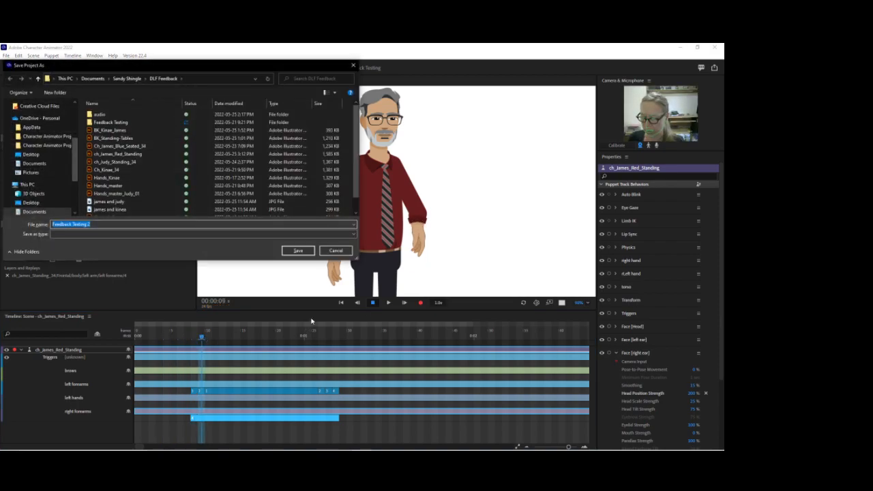
click(333, 253)
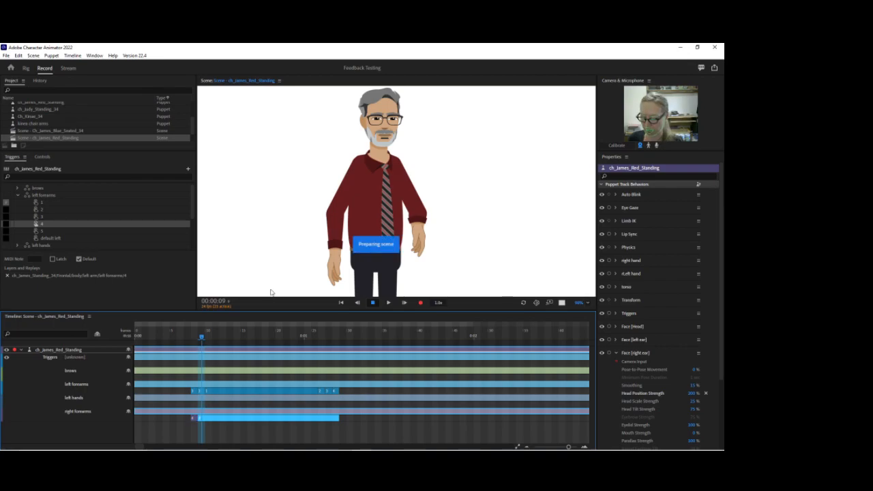
drag(201, 337, 208, 338)
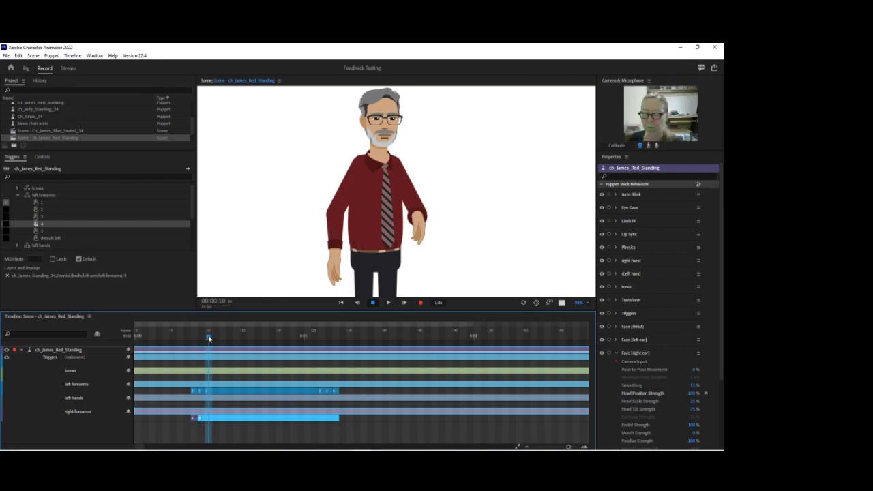
right_click(202, 420)
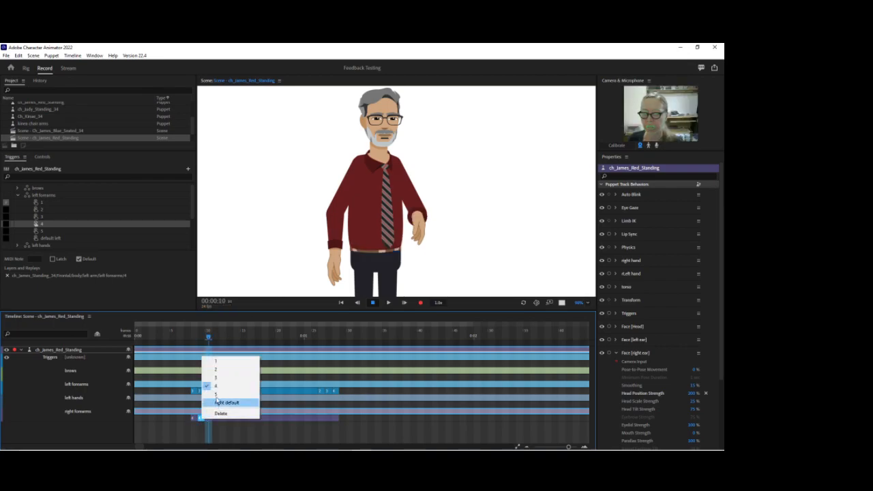
click(221, 379)
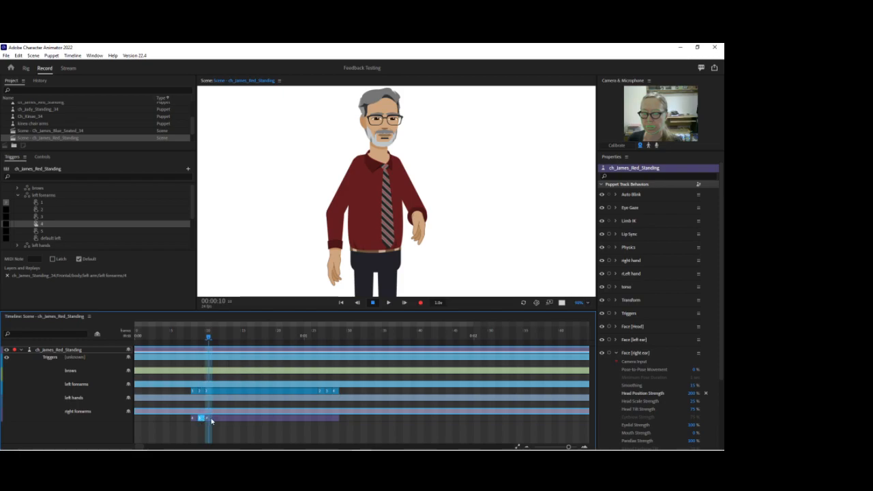
right_click(211, 421)
click(222, 367)
click(215, 337)
right_click(227, 422)
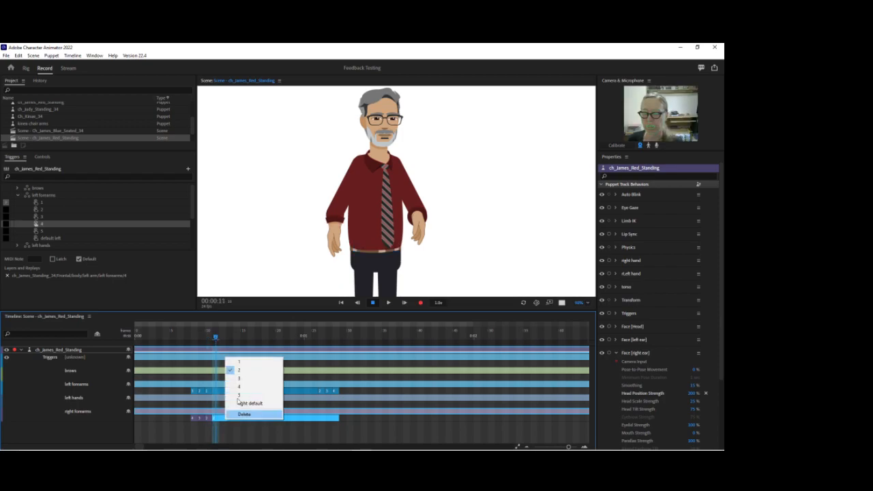
click(240, 363)
Move all left forearms triggers past the right forearms sequence to start at about frame 33, and preview the right arm up to frame 11.
click(198, 391)
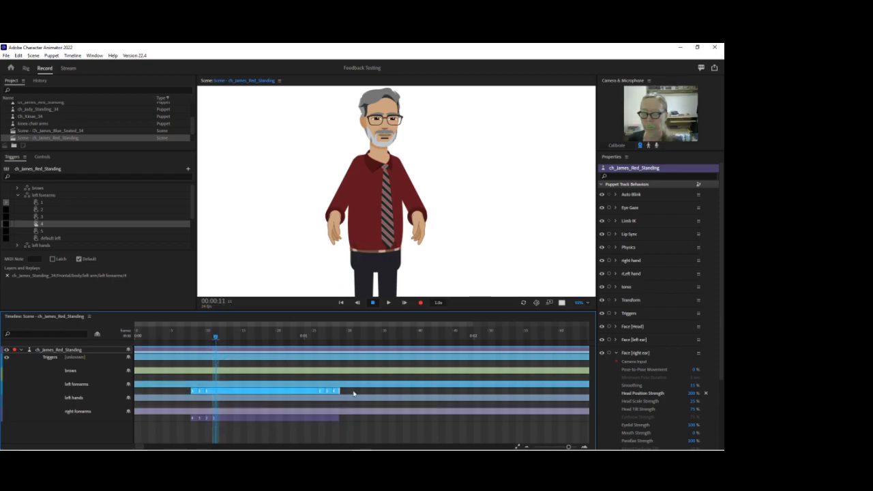
drag(275, 392, 452, 395)
drag(175, 335, 215, 340)
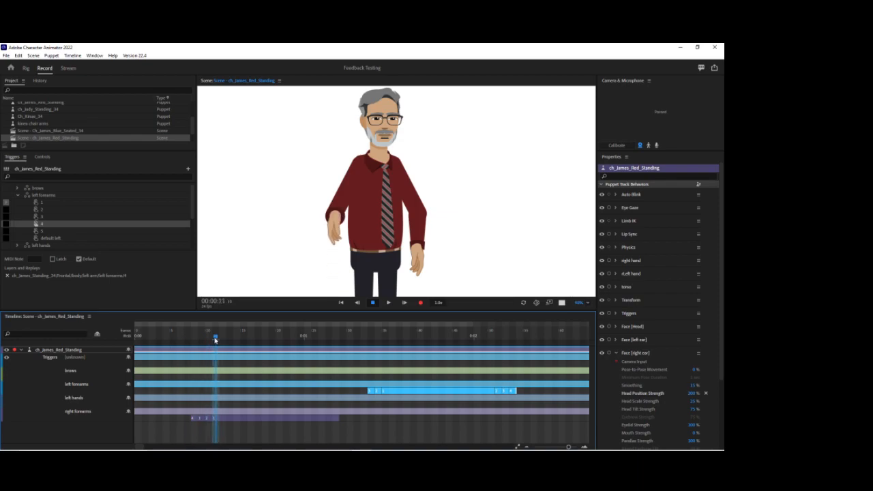
Make the right forearms sequence start at frame 9 with trigger 3, split it at 0:01:00, and set the remaining segment to 2.
click(194, 417)
drag(194, 417, 205, 417)
drag(190, 331, 308, 335)
click(308, 422)
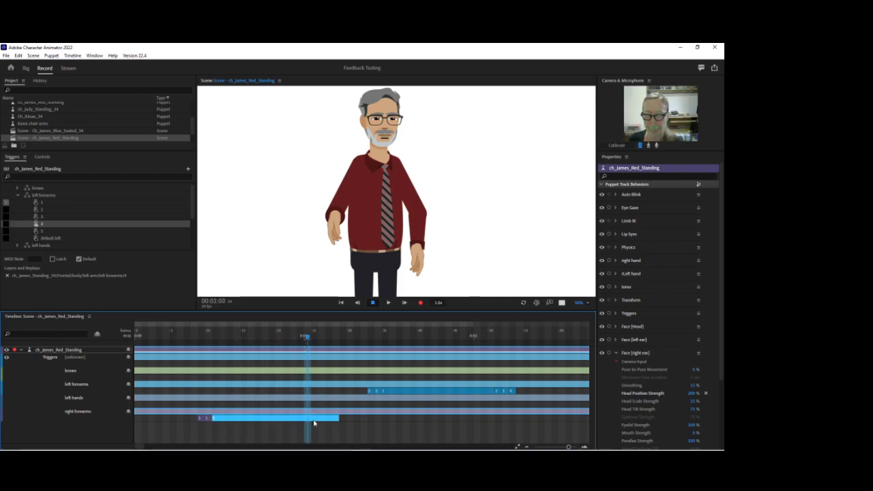
right_click(313, 422)
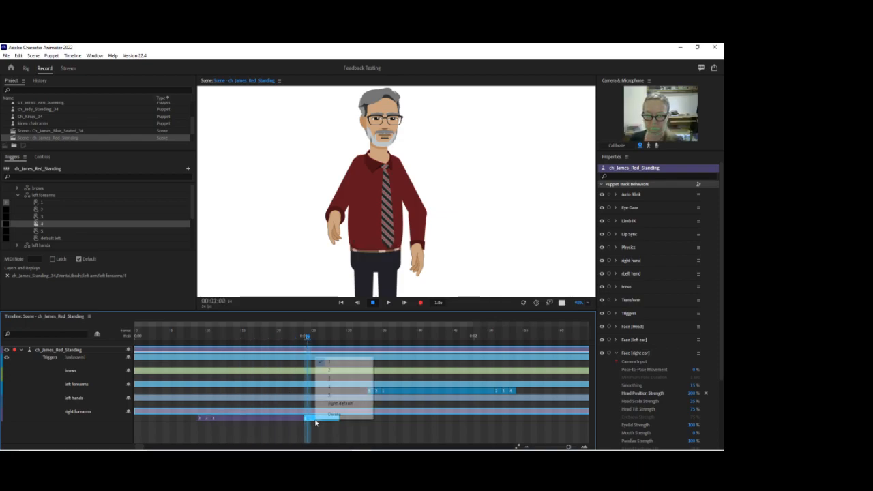
click(330, 373)
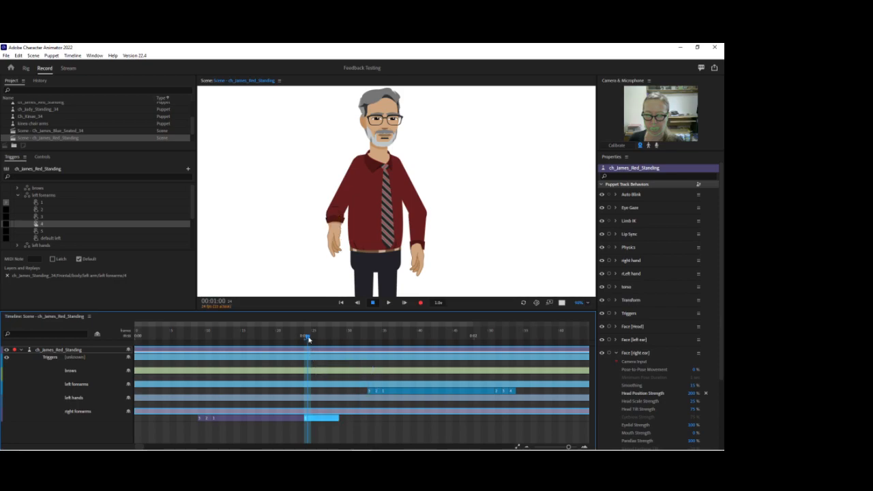
Split the right forearms trigger at 0:01:01, reassign the final segment and trim it to about one frame, and preview back to frame 10.
click(314, 337)
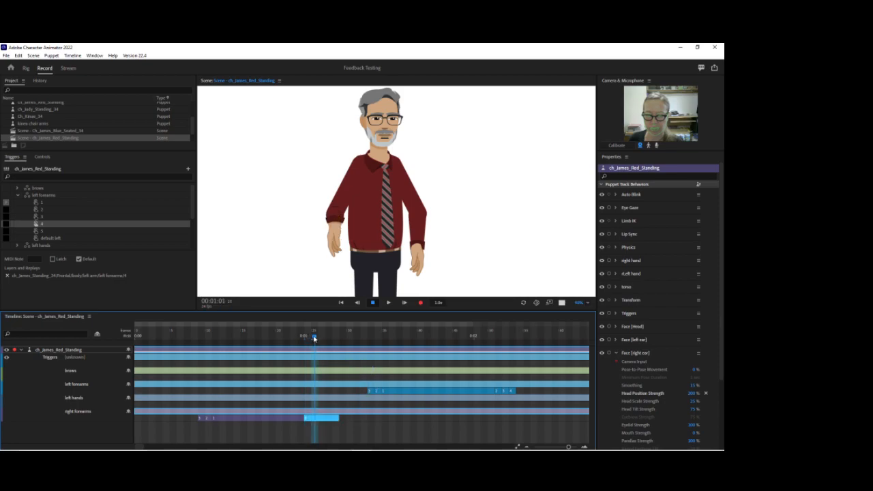
right_click(321, 417)
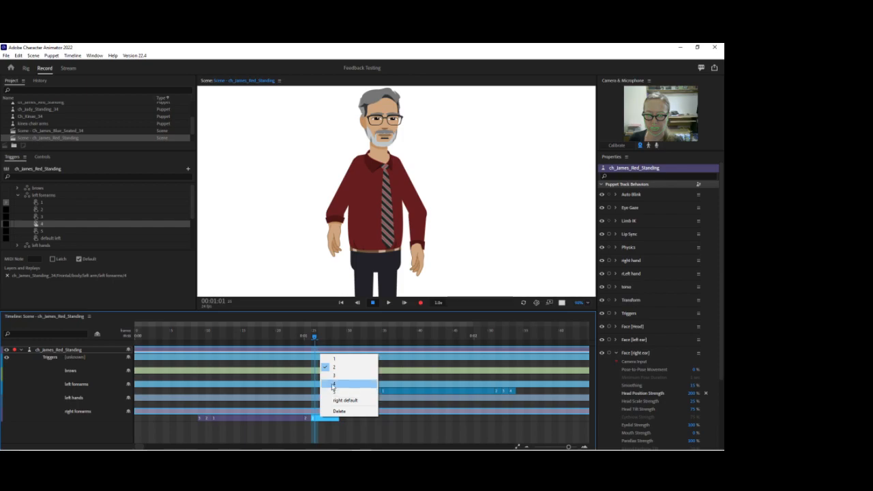
click(333, 385)
drag(340, 417, 322, 417)
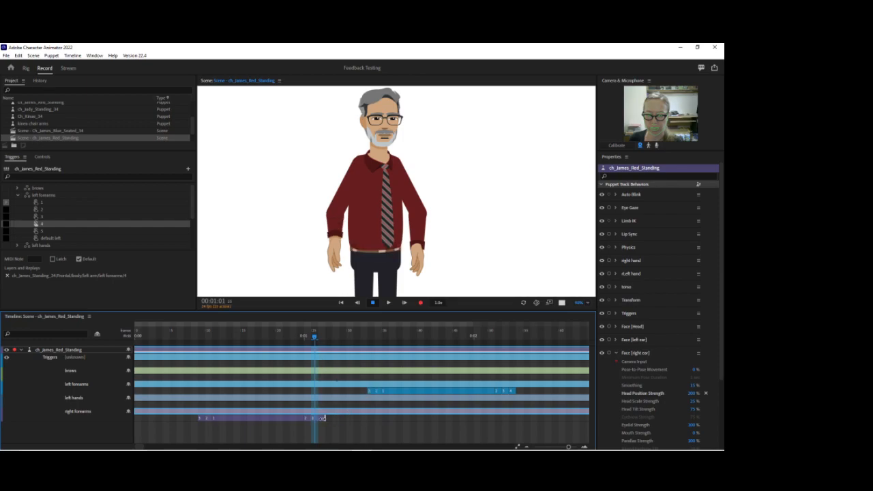
drag(314, 338, 207, 359)
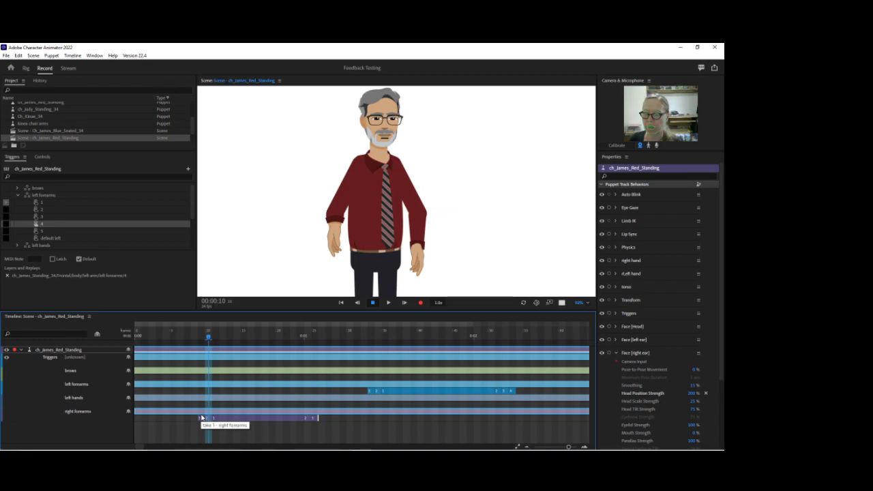
Arm the Triggers behavior for recording at frame 0 and latch the right hands open gesture trigger.
click(18, 195)
click(18, 209)
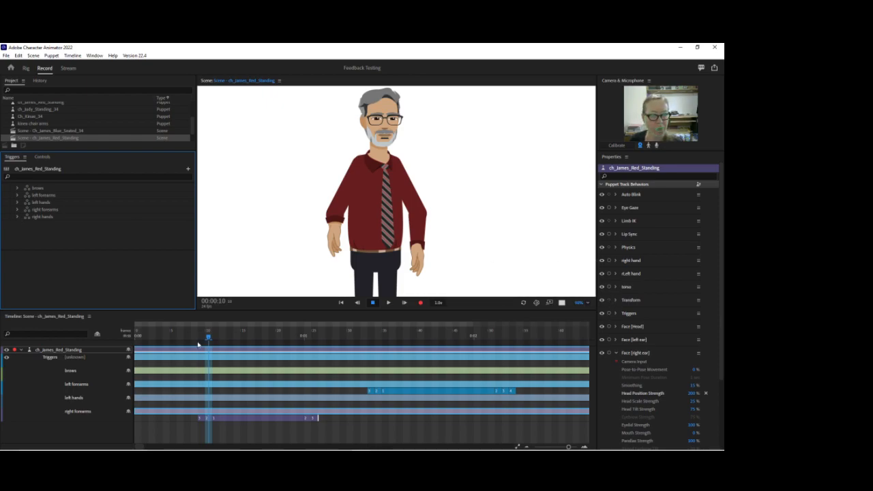
drag(150, 333, 96, 331)
click(609, 314)
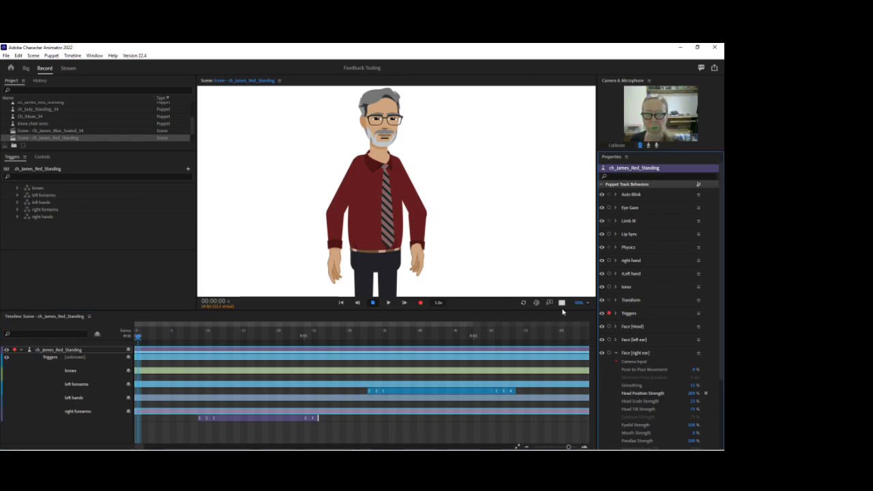
click(15, 217)
scroll(27, 229, down, 2)
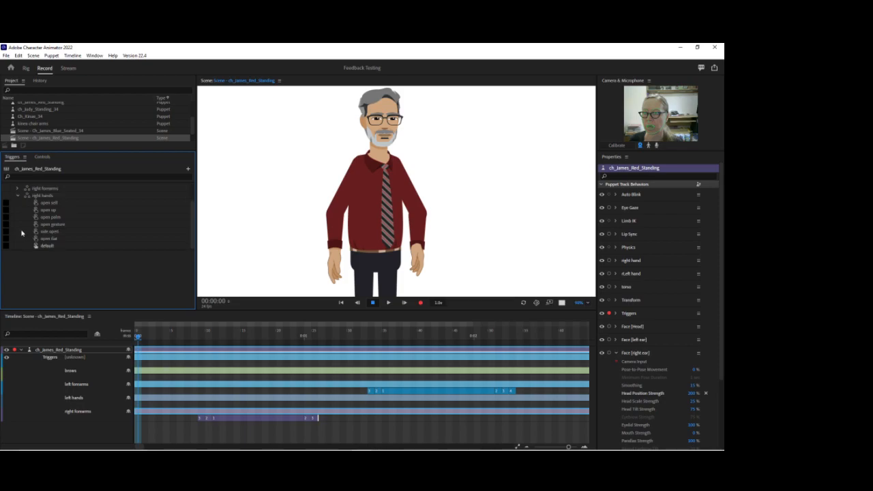
click(8, 225)
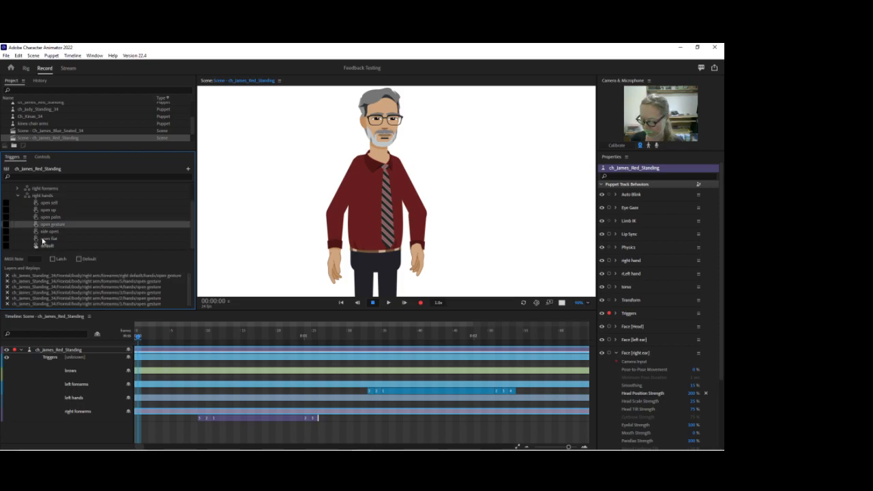
click(53, 258)
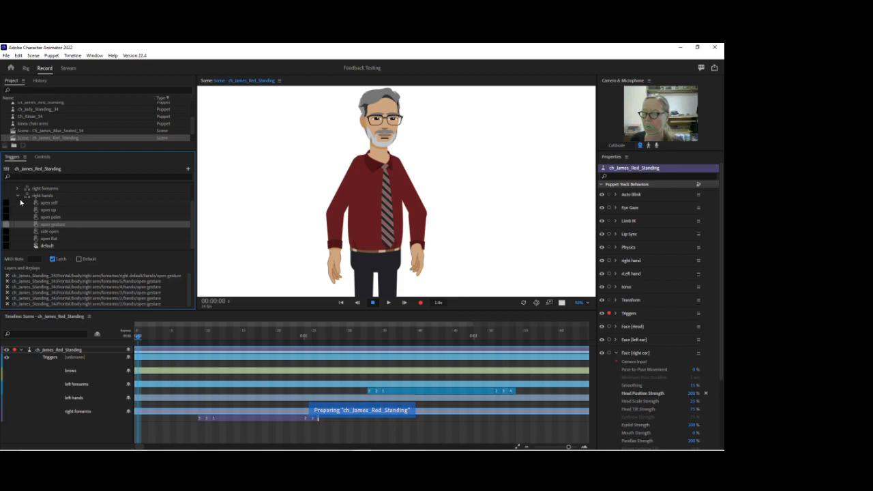
Record a short right hands take with the open gesture from frame 0 to about frame 10.
click(19, 196)
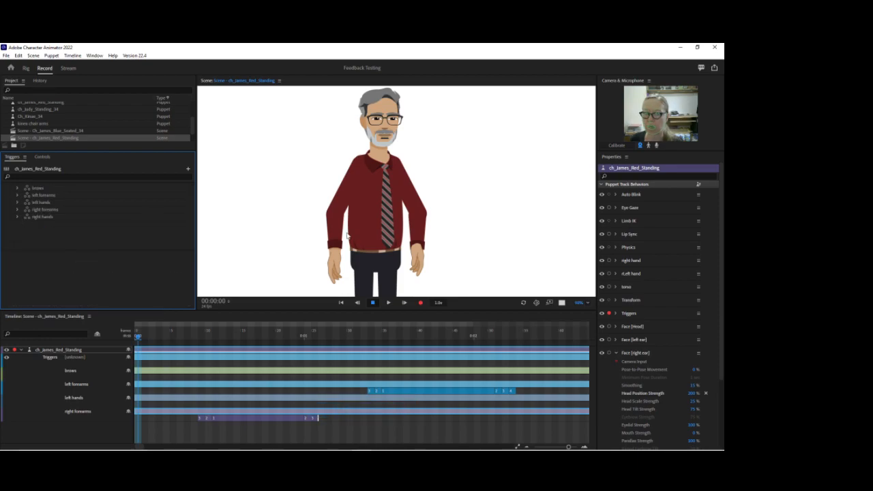
click(420, 304)
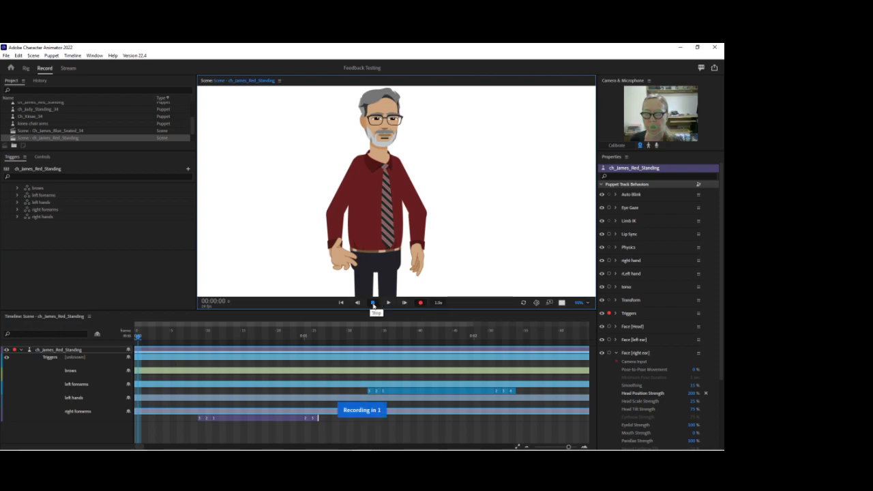
click(373, 305)
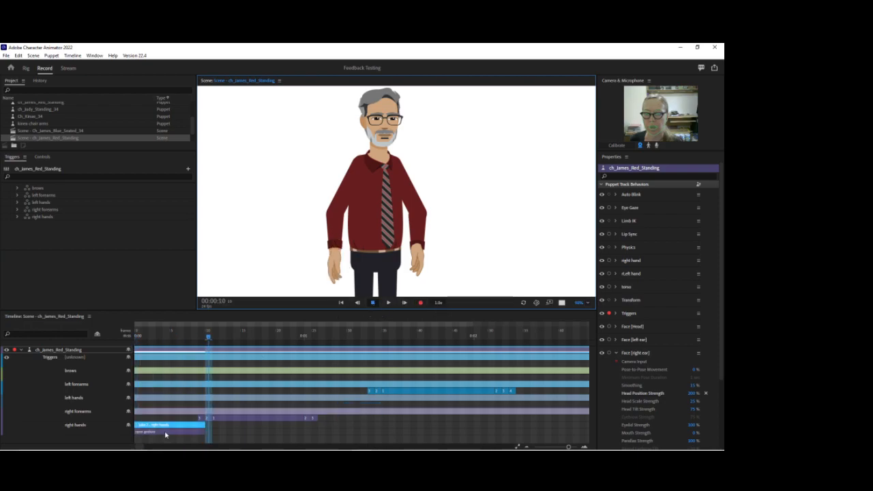
Delete the recorded open gesture trigger and extend the right hands take beyond the left forearms sequence.
click(165, 431)
key(Delete)
drag(203, 424, 598, 424)
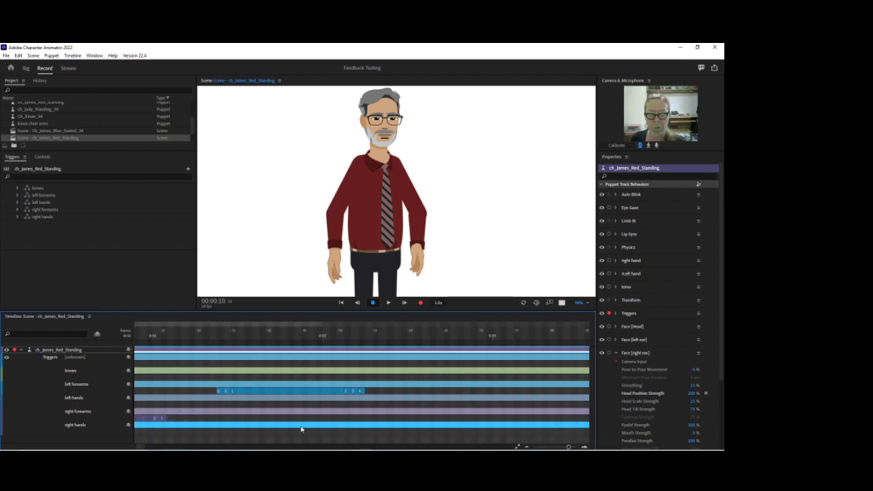
drag(141, 448, 139, 447)
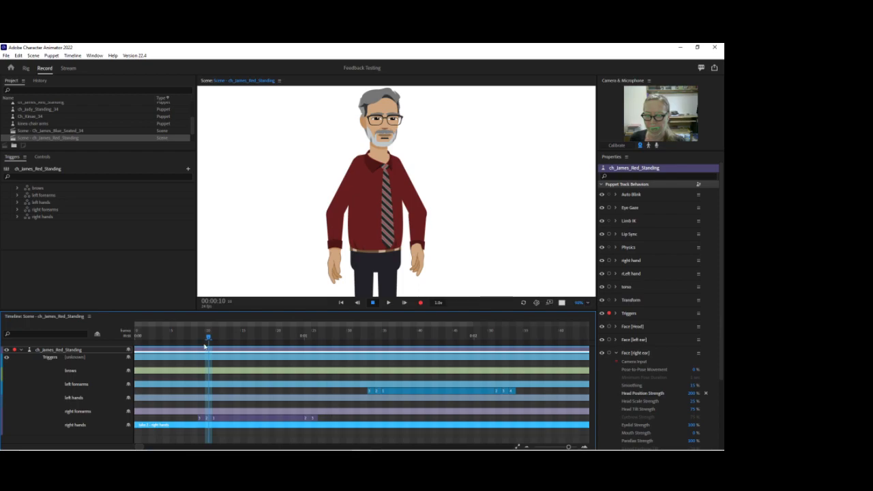
Add an open flat right hands trigger starting with the right forearms sequence at frame 9, and preview up to frame 16.
click(201, 332)
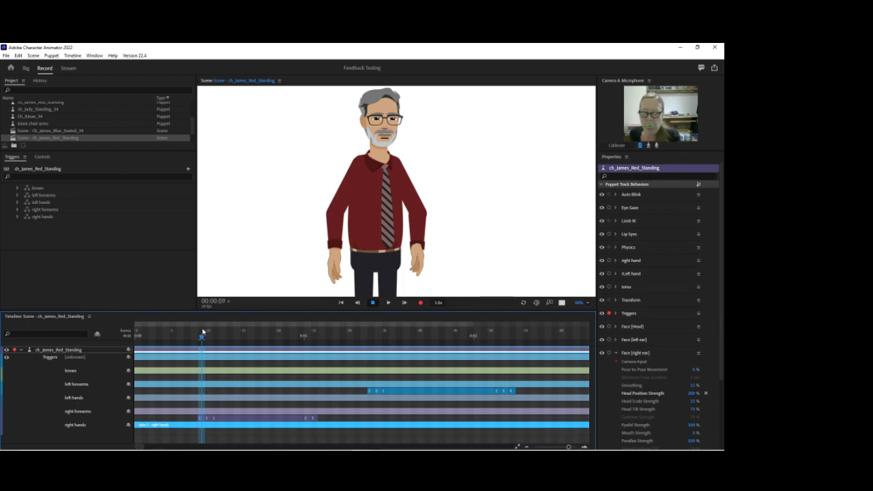
click(204, 426)
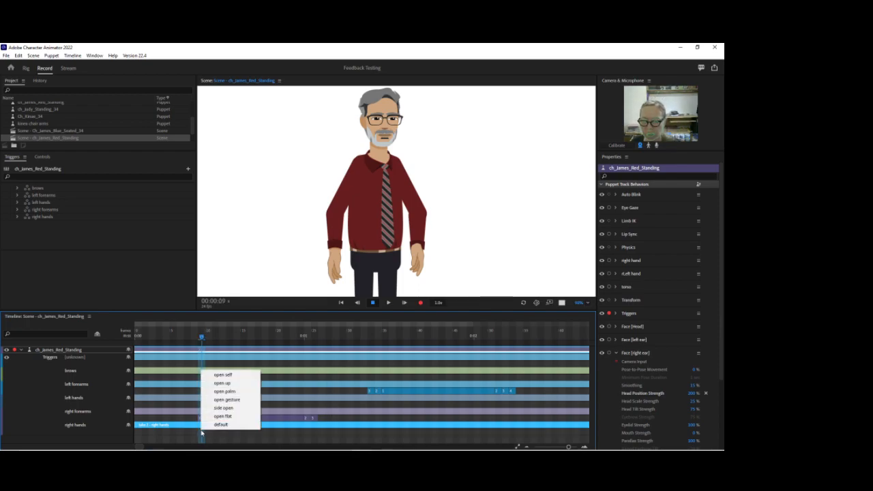
click(219, 415)
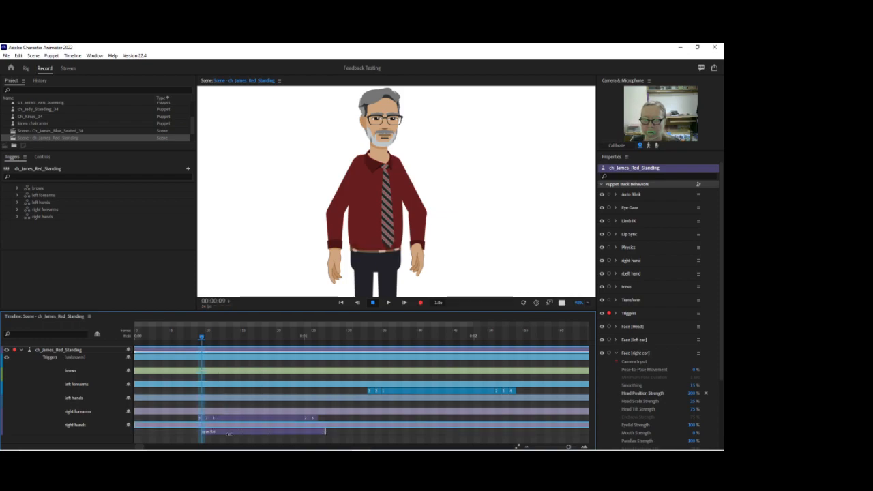
click(202, 431)
drag(215, 339, 252, 339)
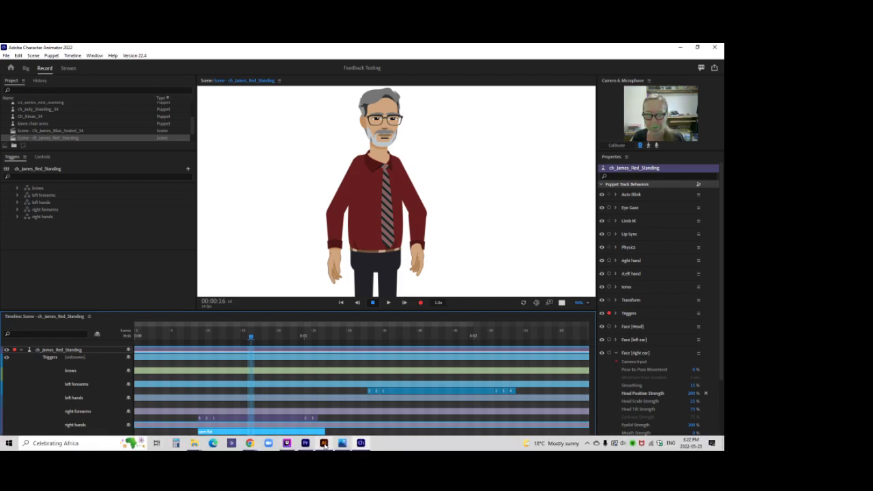
Switch to Illustrator, reflect all left forearms artwork across the vertical axis, and realign it with the left arm in outline view.
click(346, 441)
click(602, 145)
click(704, 145)
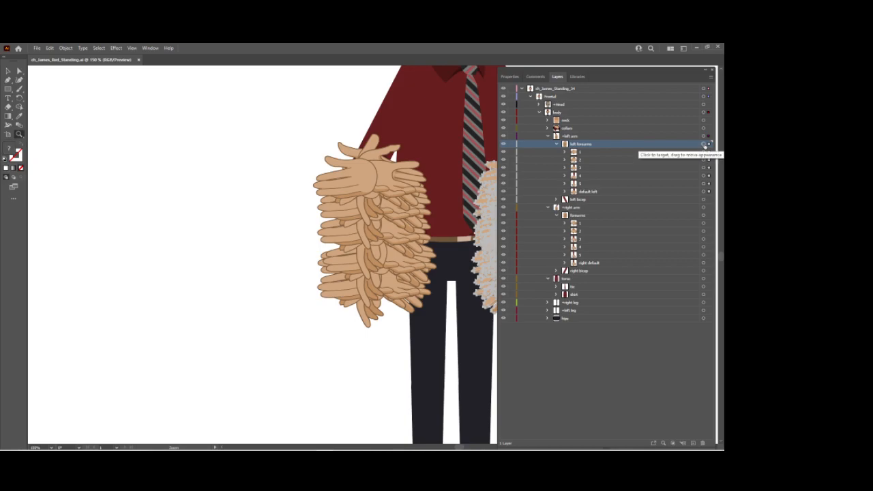
drag(300, 161, 113, 167)
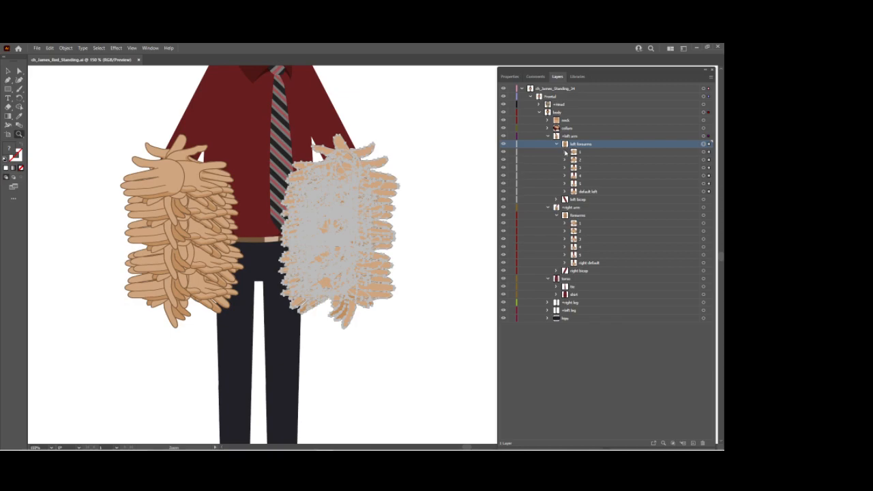
click(565, 152)
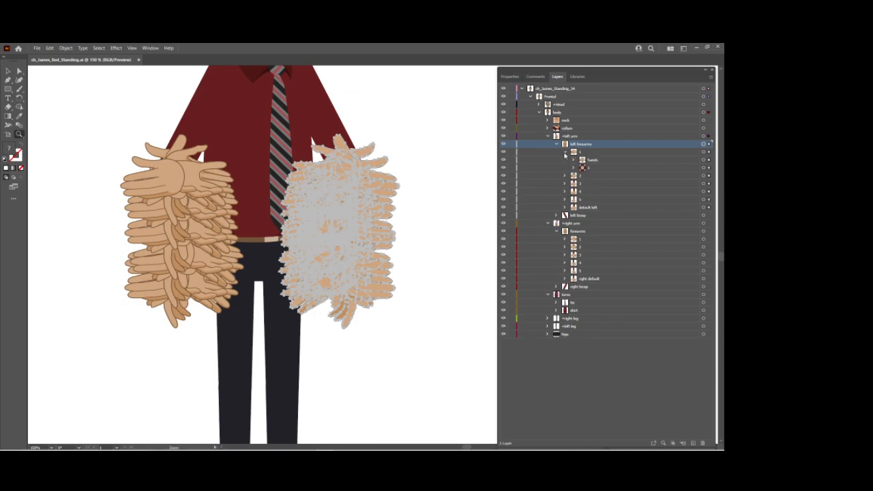
click(565, 152)
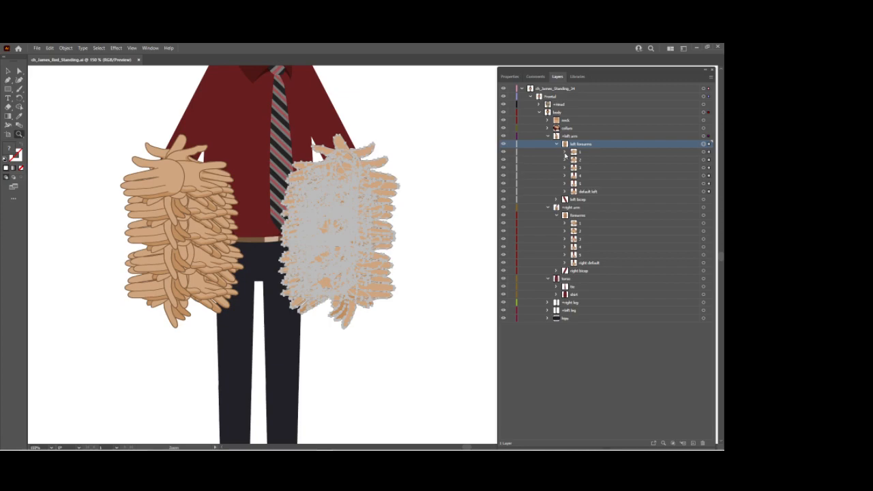
click(66, 47)
mouse_move(95, 57)
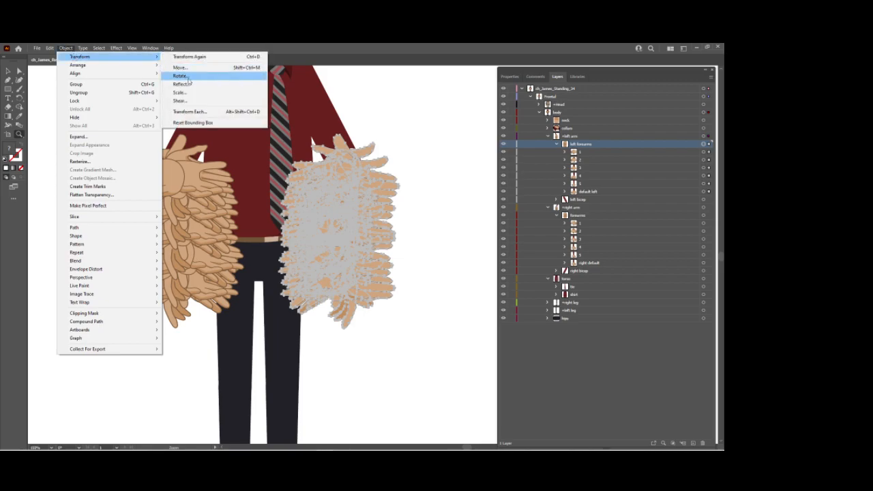
click(187, 83)
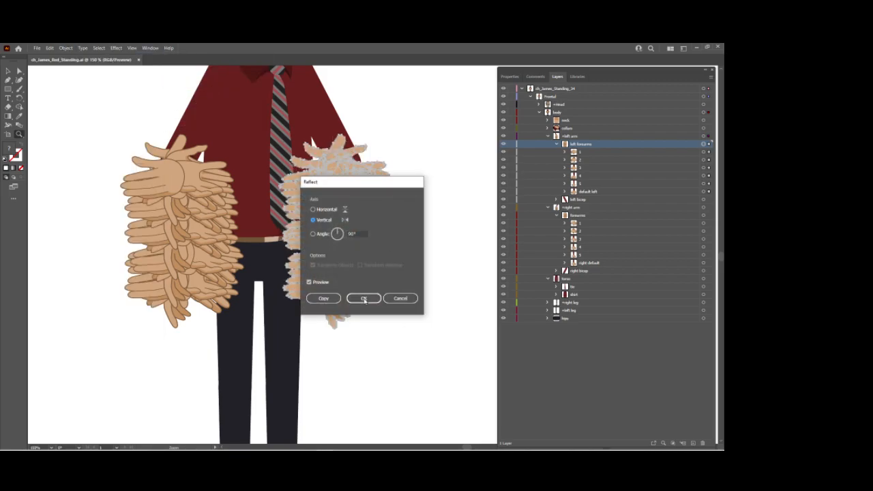
click(364, 299)
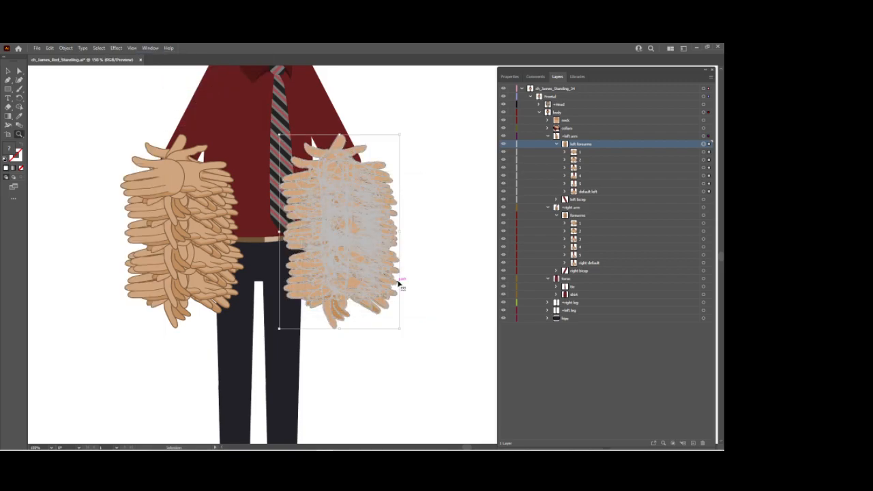
key(ctrl+y)
click(353, 170)
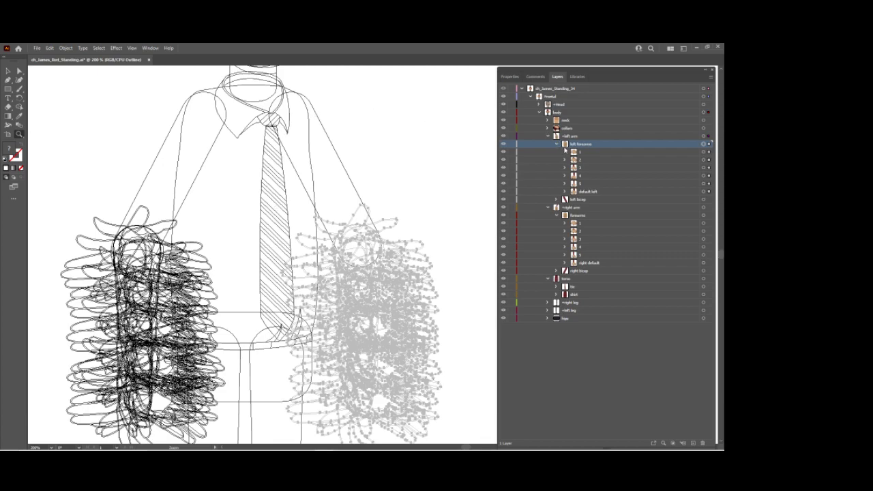
Reflect all artwork in the forearms layer under +right arm across the vertical axis.
click(602, 216)
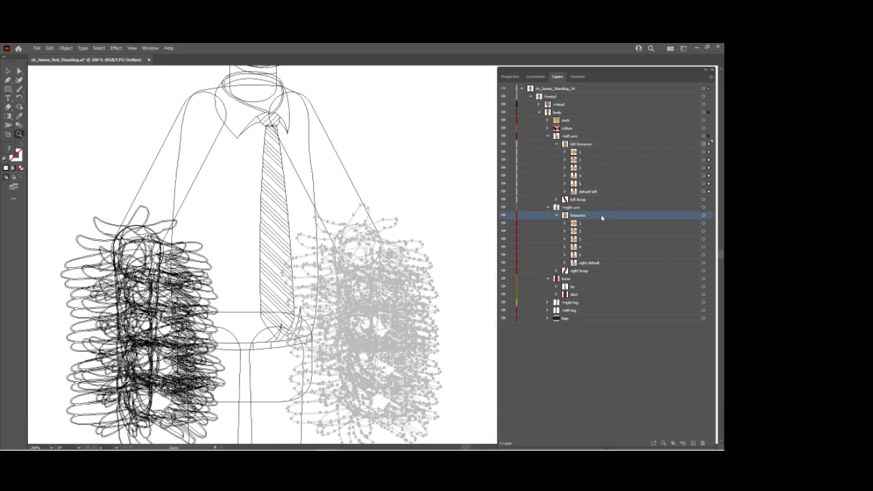
click(704, 216)
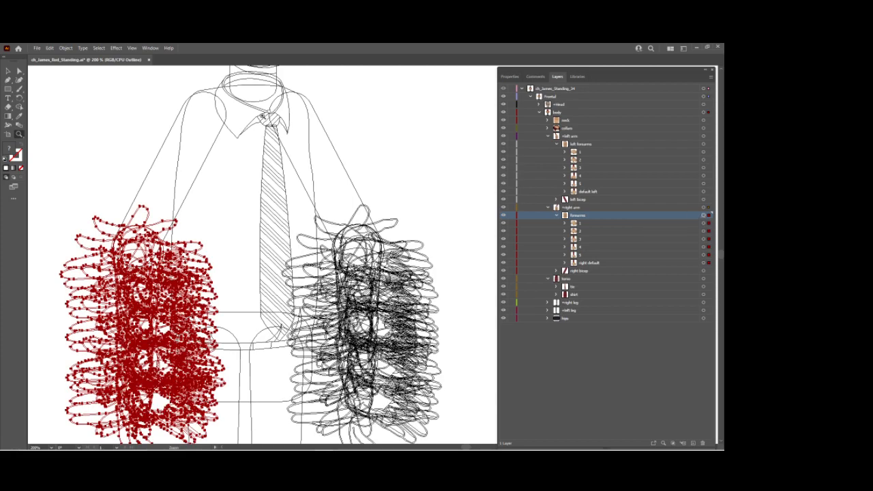
click(66, 49)
mouse_move(109, 57)
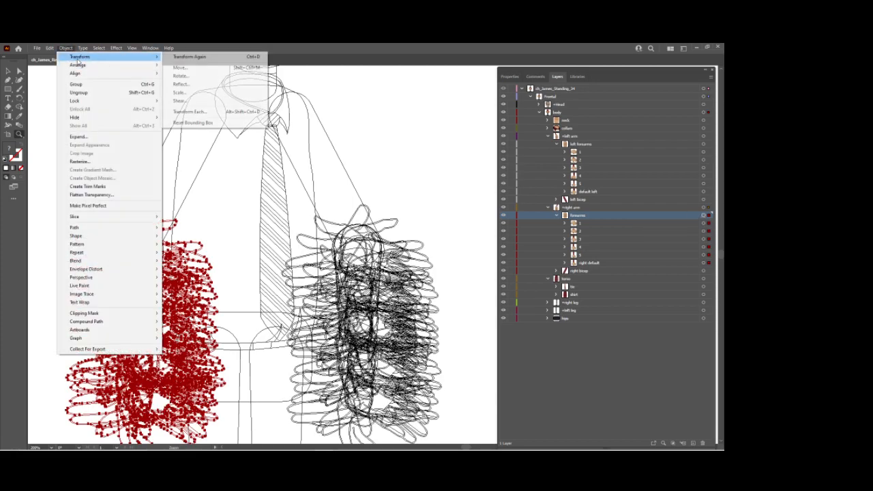
click(180, 83)
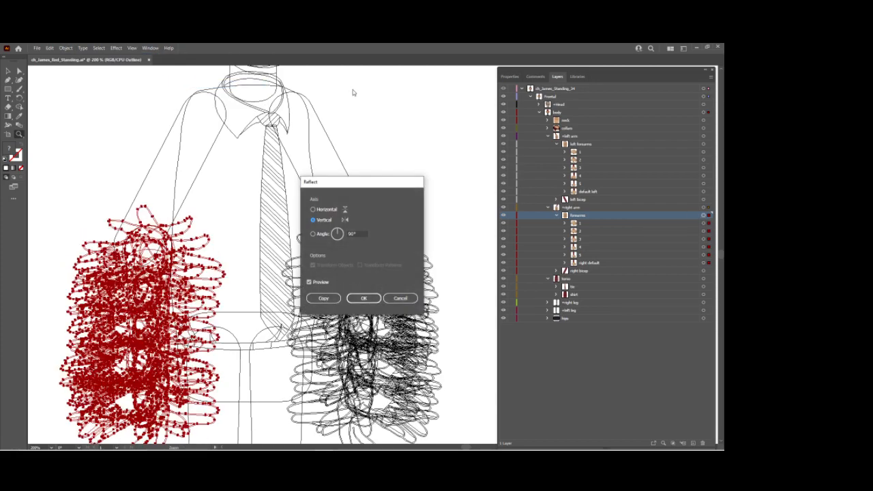
click(364, 298)
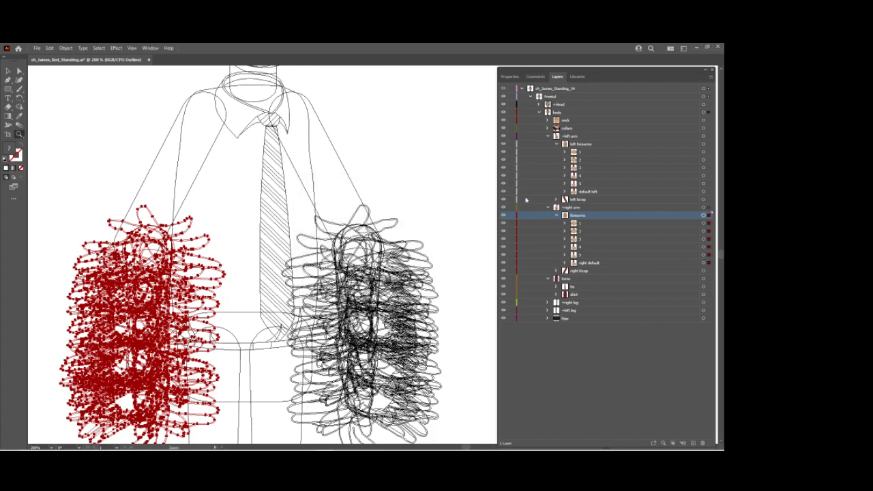
Nudge the reflected right forearms to the left until they line up with the right sleeve, and return to full-color preview.
key(Left)
key(Left)
key(Left)
key(Left)
key(Left)
key(Left)
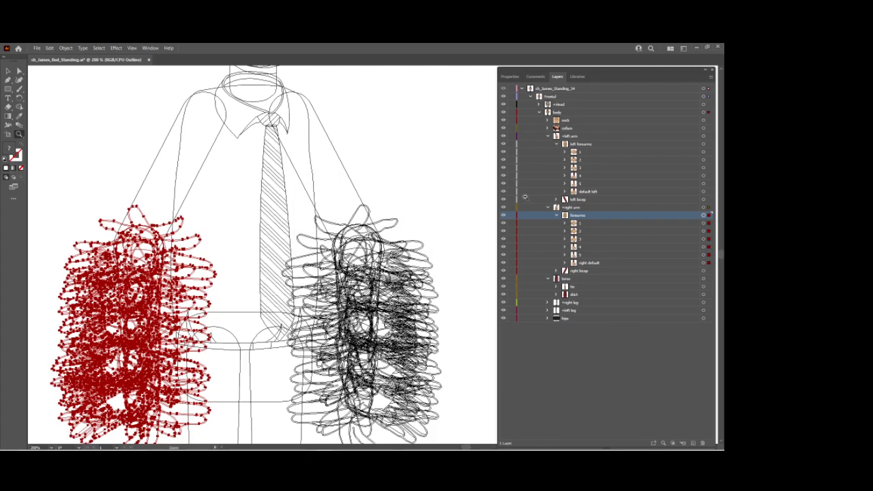
key(Left)
key(Left)
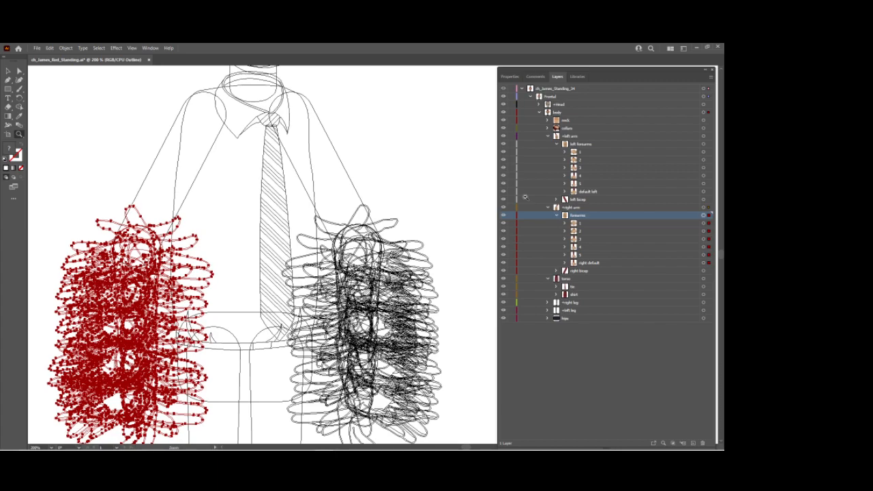
key(ctrl+y)
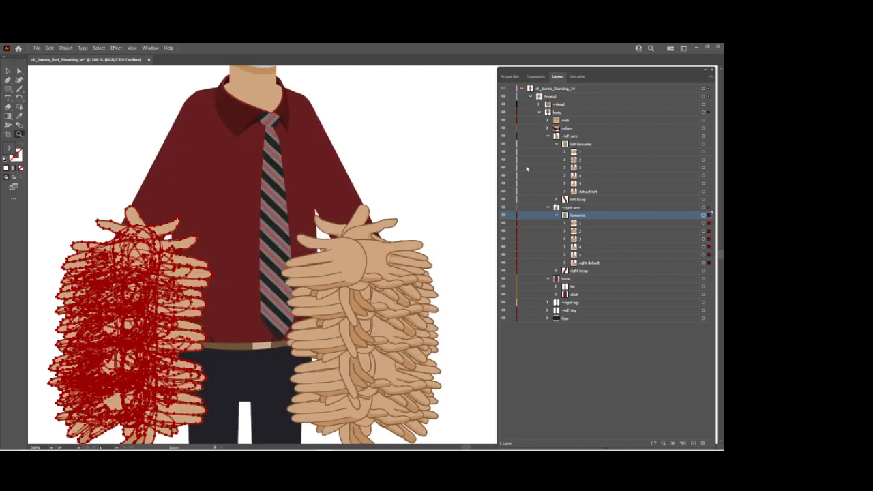
Reflect the default hand inside left forearm 1 across the vertical axis.
click(565, 152)
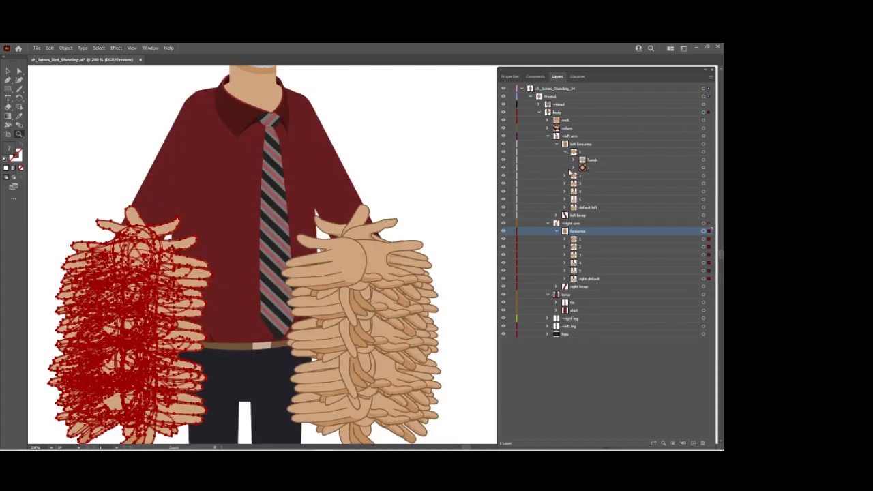
click(574, 160)
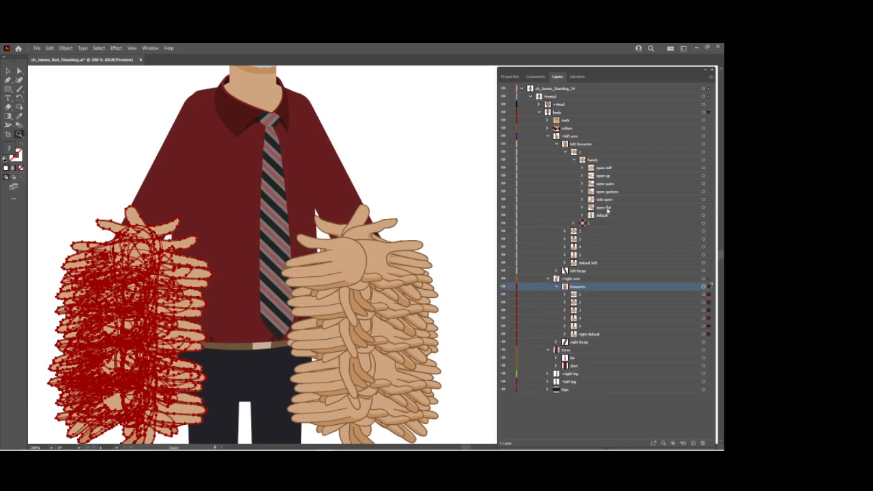
click(644, 215)
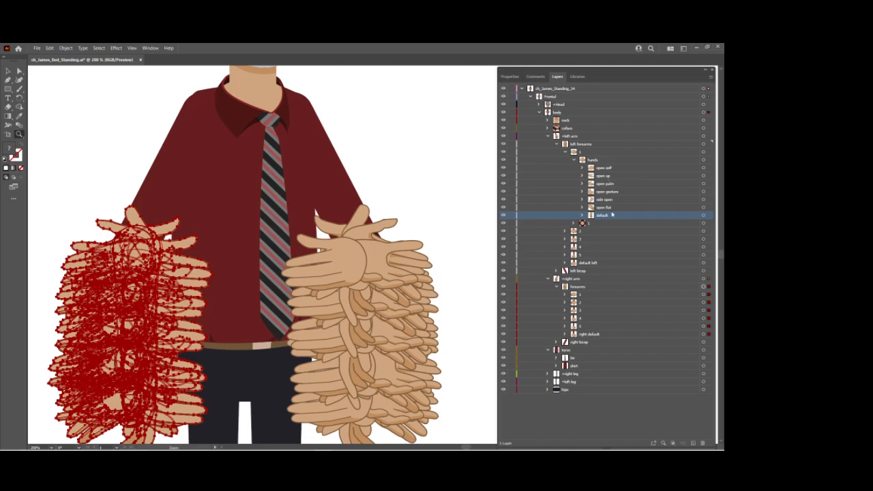
click(704, 215)
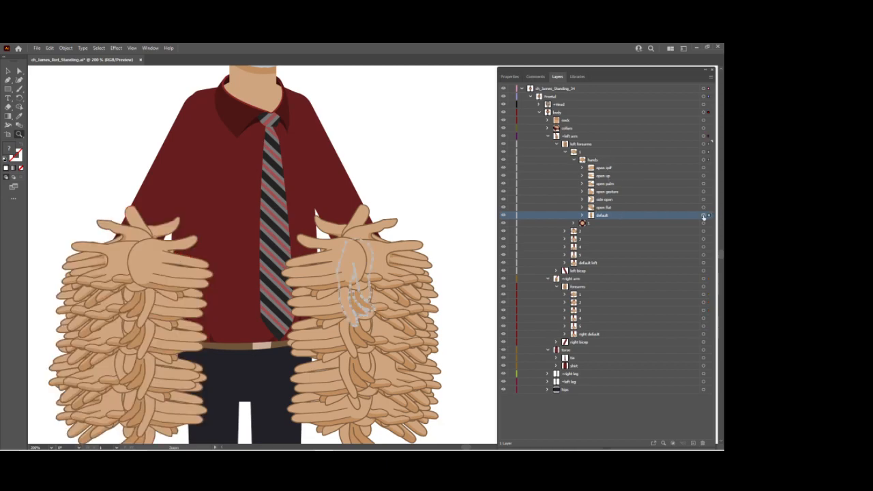
click(66, 48)
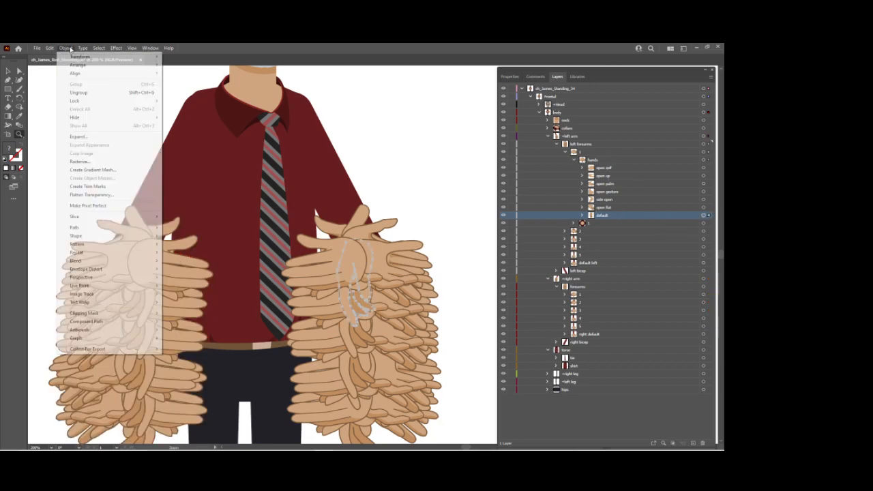
mouse_move(75, 57)
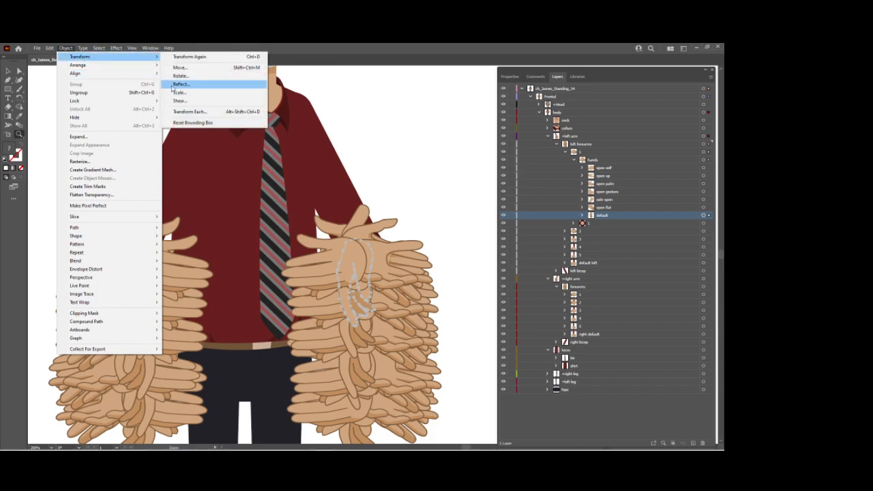
click(180, 84)
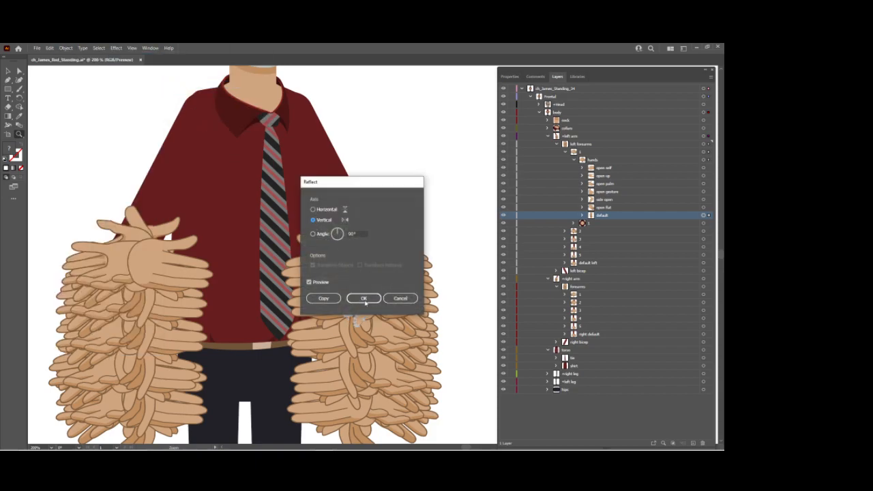
click(365, 300)
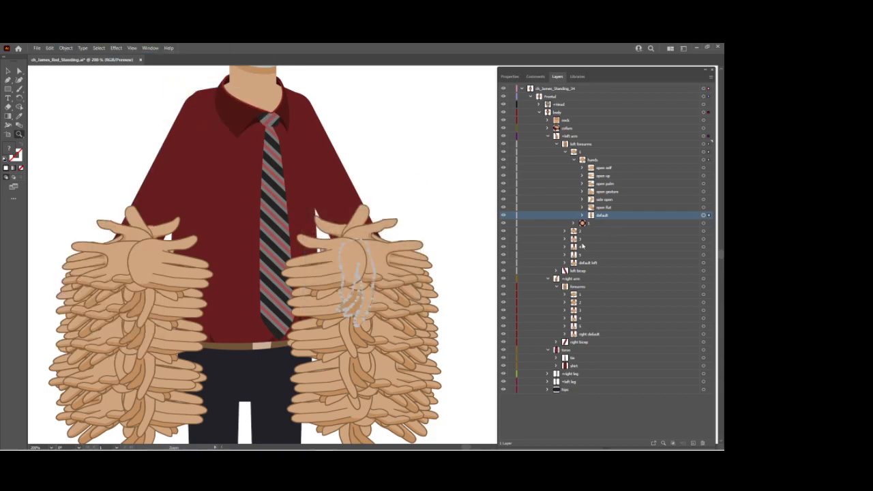
Expand left forearms 2 through 5 and default left in the layer tree to reach their hands layers.
click(565, 231)
click(565, 254)
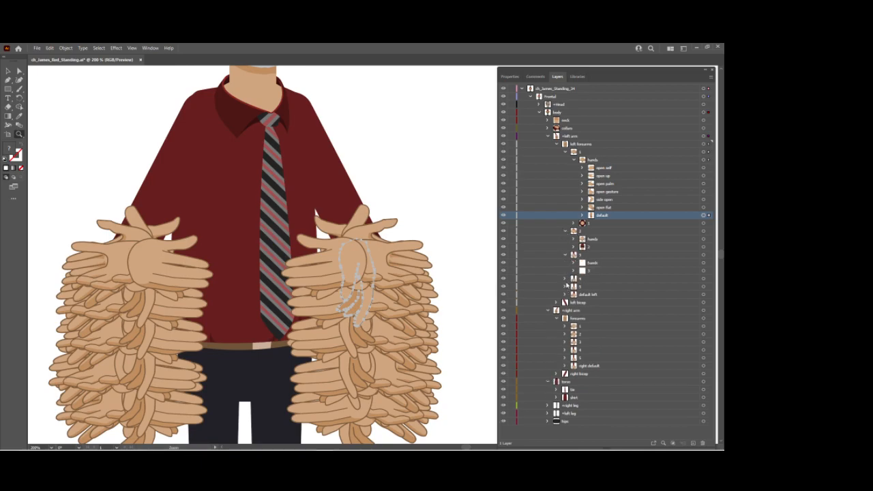
click(564, 279)
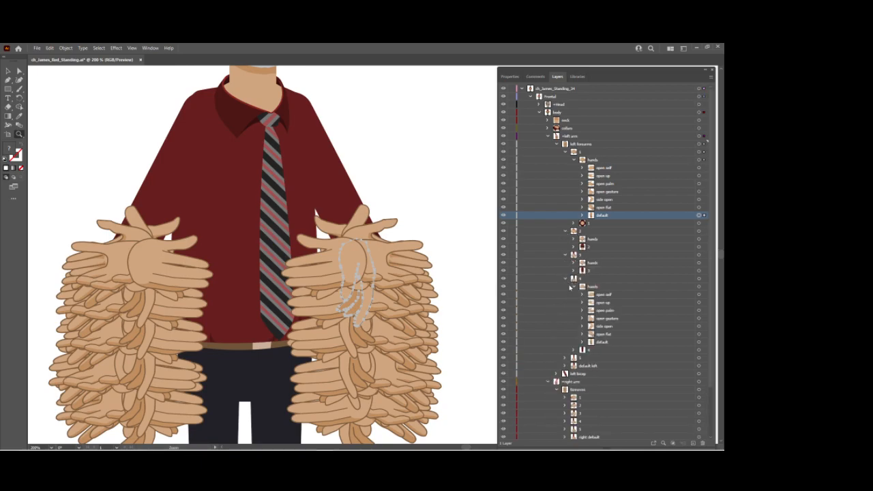
click(565, 357)
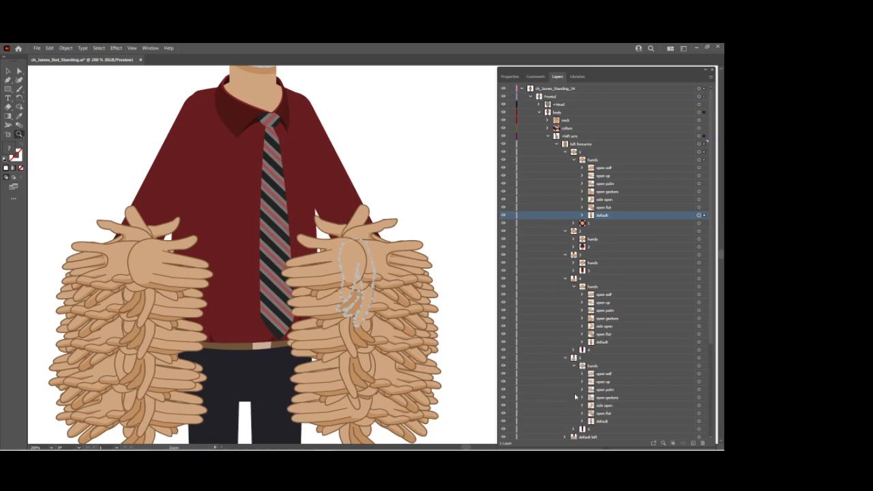
scroll(572, 416, down, 2)
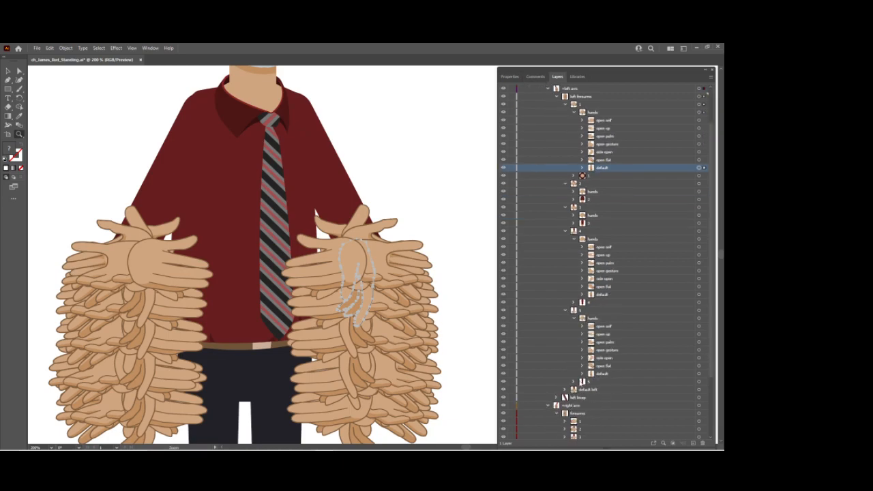
click(564, 389)
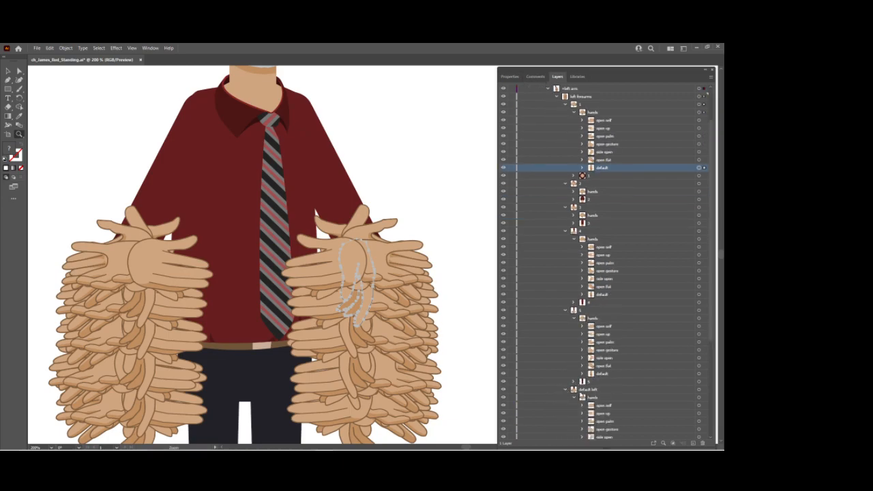
scroll(617, 426, down, 1)
Select the default hands of left forearms 4, 5 and default left together, and reflect them across the vertical axis.
click(609, 428)
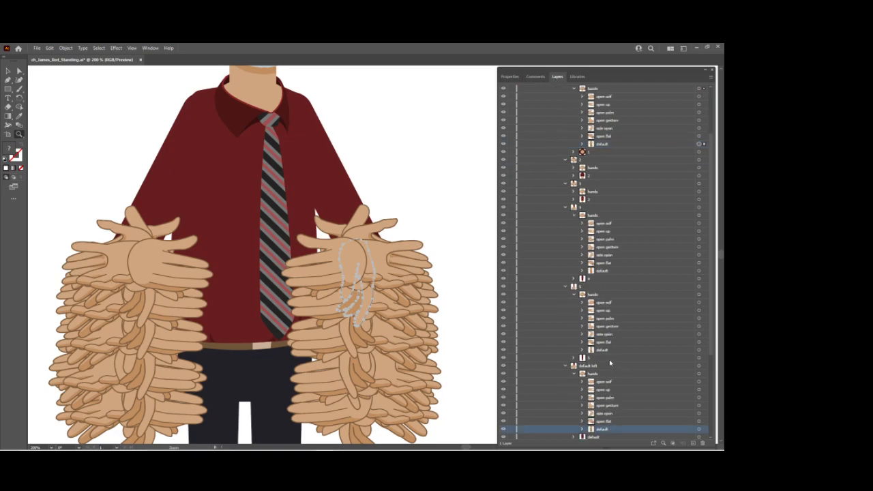
click(609, 350)
click(609, 429)
click(609, 350)
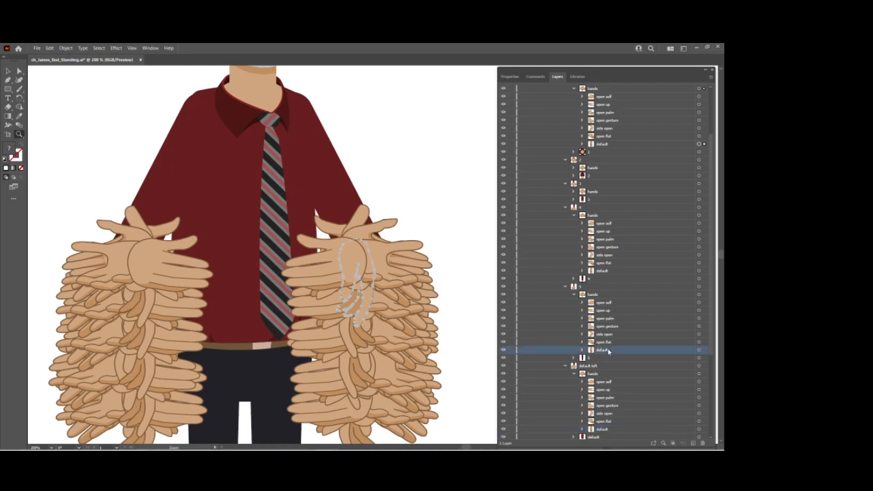
click(698, 430)
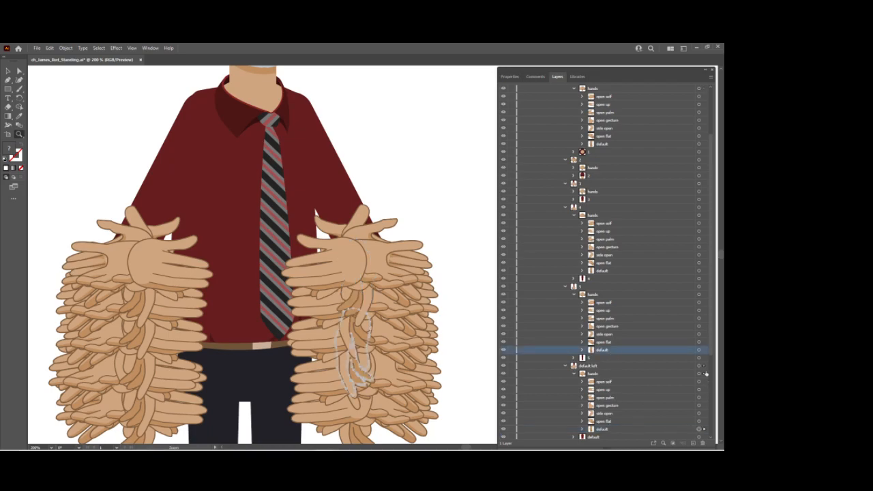
click(698, 350)
shift+click(698, 270)
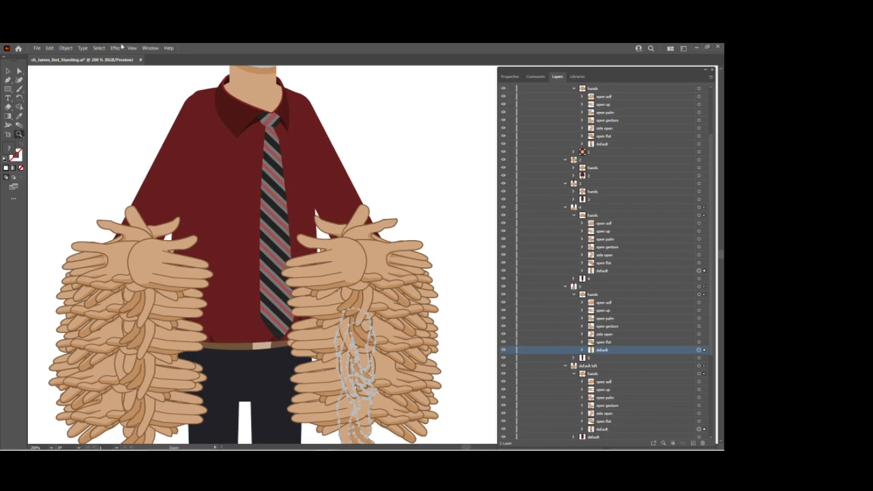
click(66, 49)
mouse_move(102, 57)
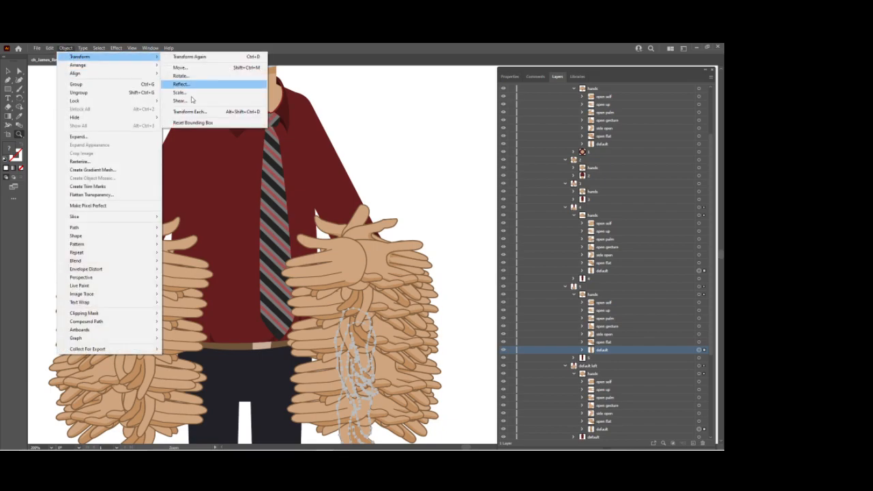
click(186, 85)
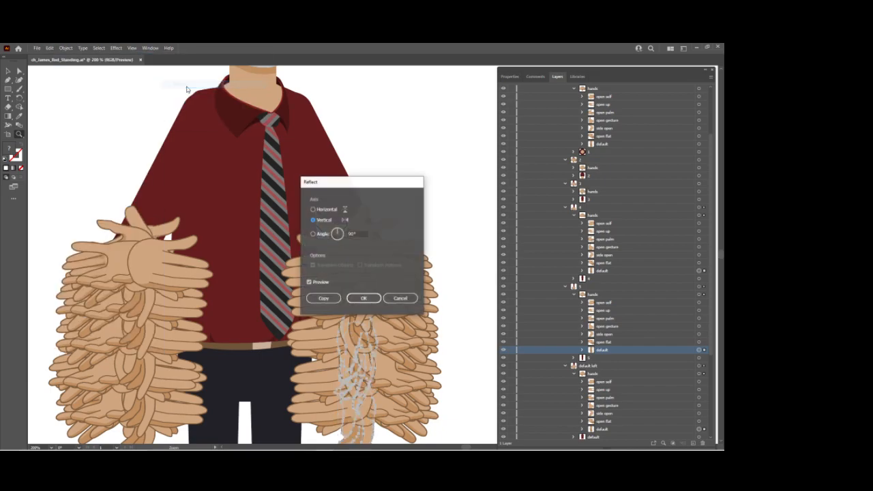
click(364, 297)
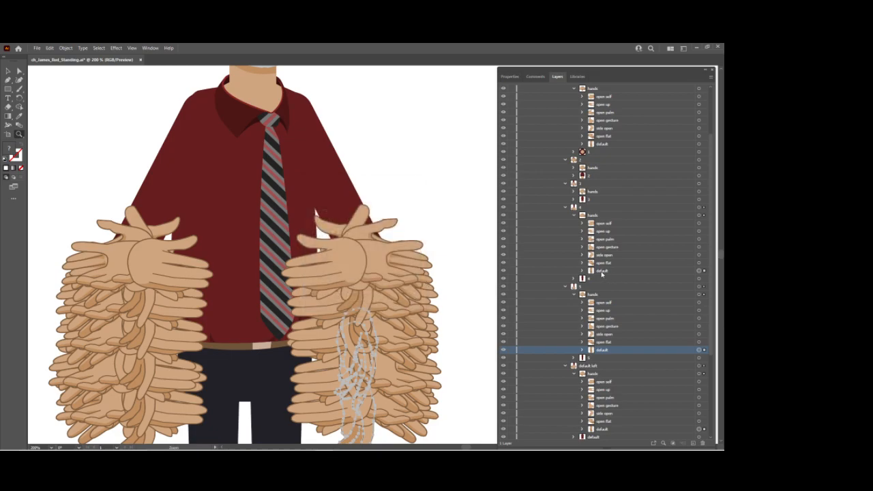
Reflect the default hand inside left forearm 3 across the vertical axis.
click(573, 193)
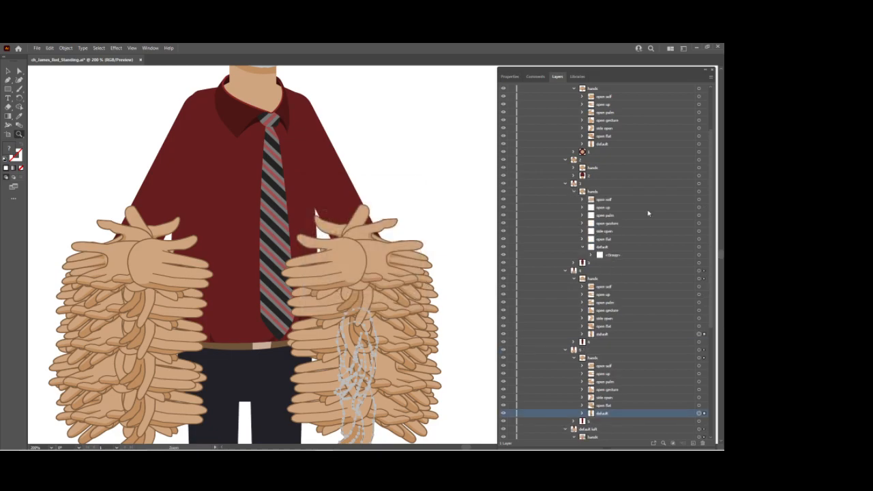
click(698, 248)
click(69, 50)
mouse_move(78, 51)
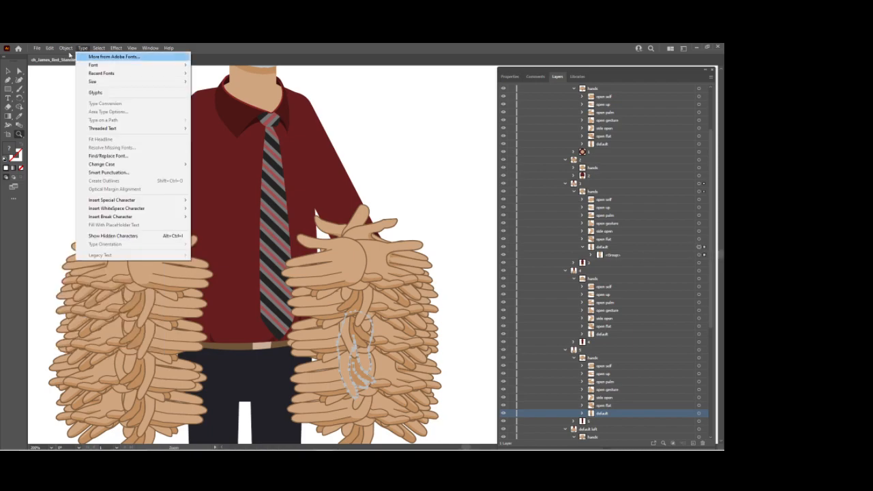
mouse_move(123, 56)
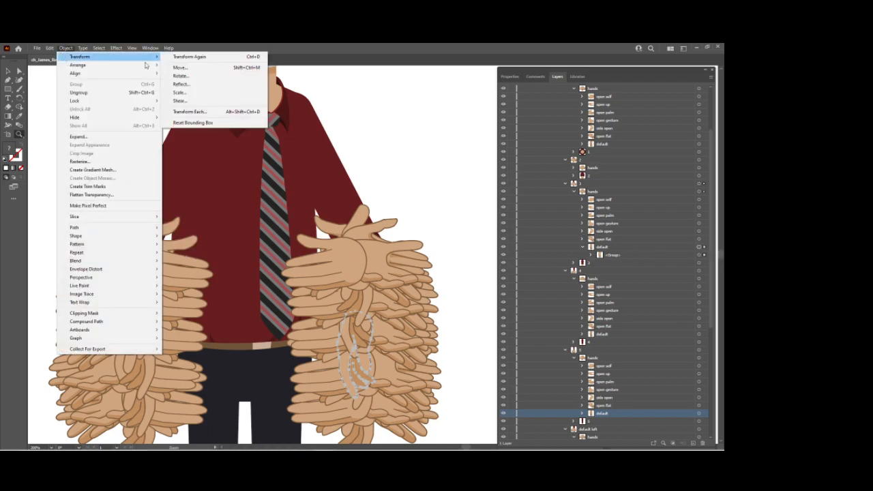
click(178, 84)
click(366, 297)
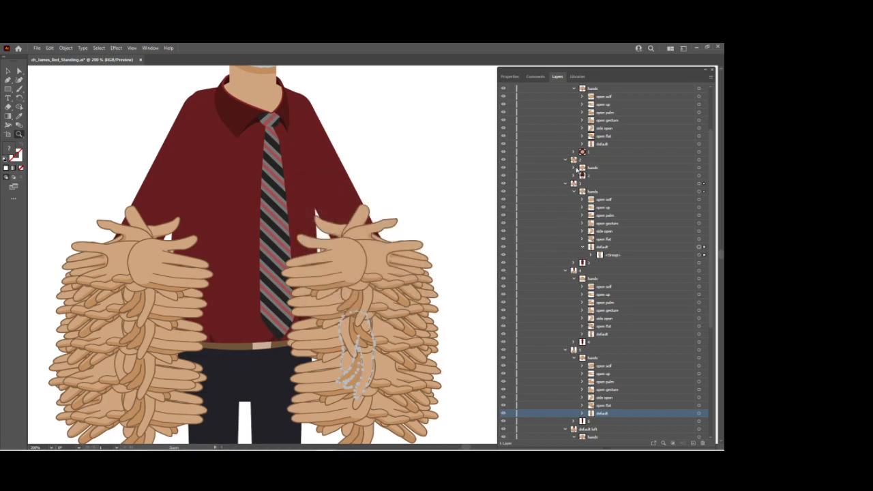
Reflect the default hand inside left forearm 2 across the vertical axis, and save the artwork file.
click(574, 167)
click(624, 223)
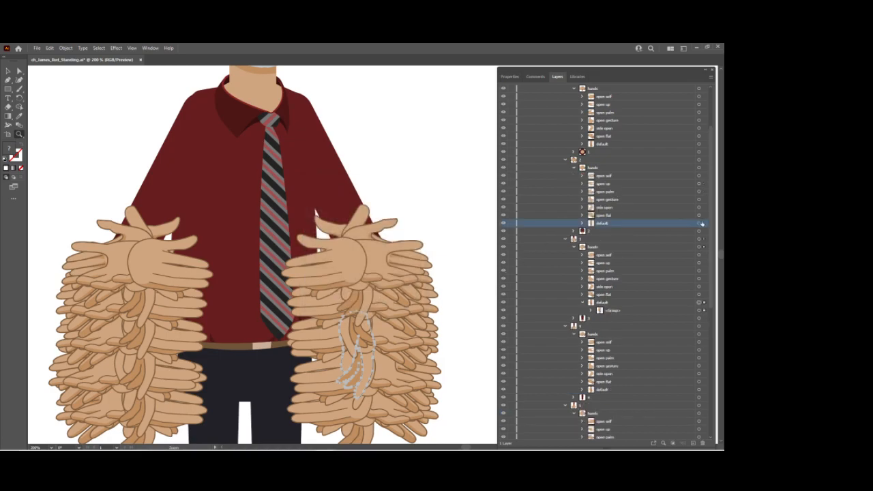
click(699, 223)
click(66, 48)
mouse_move(81, 57)
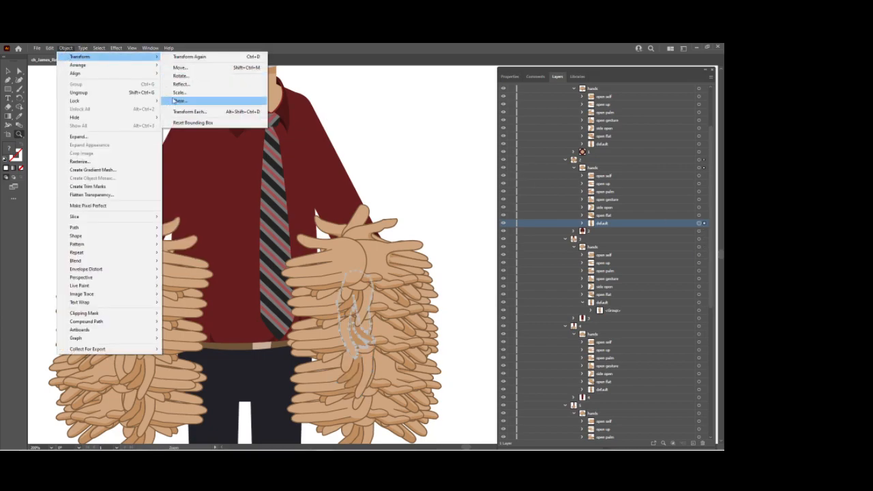
click(176, 92)
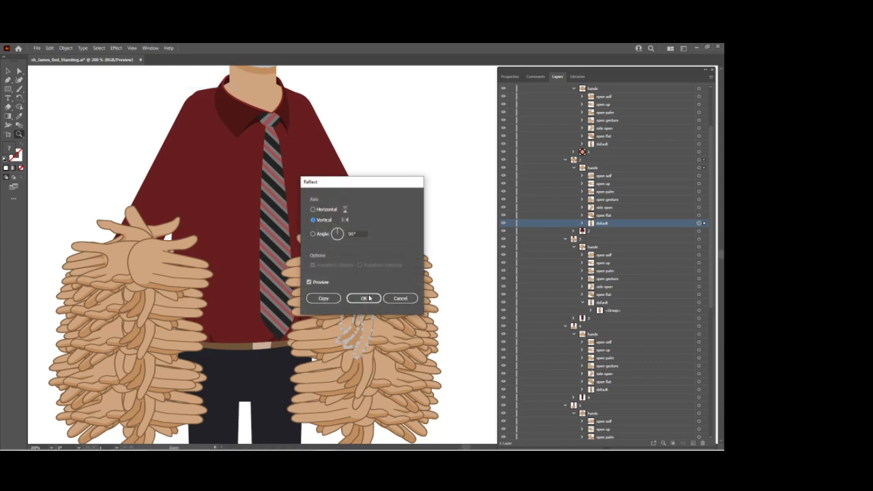
click(364, 297)
key(ctrl+s)
Switch to Character Animator and scrub the timeline through the right forearms and open flat hand triggers up to 0:01:04.
mouse_move(343, 445)
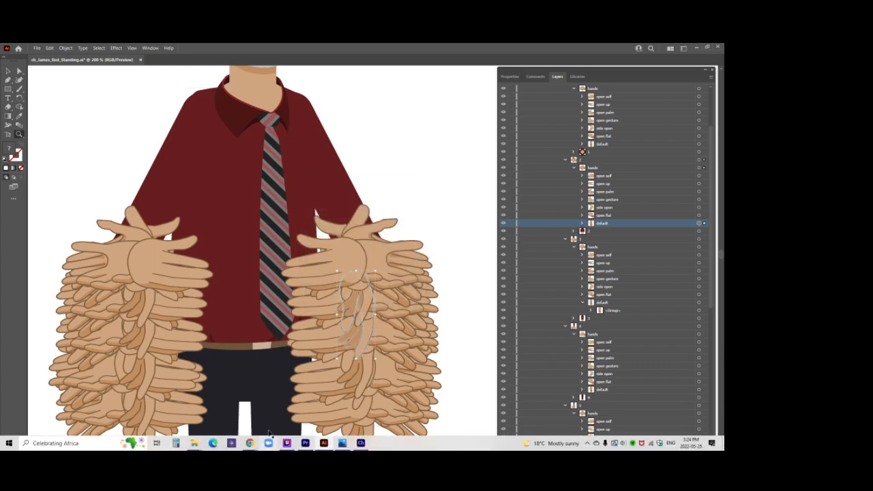
click(361, 443)
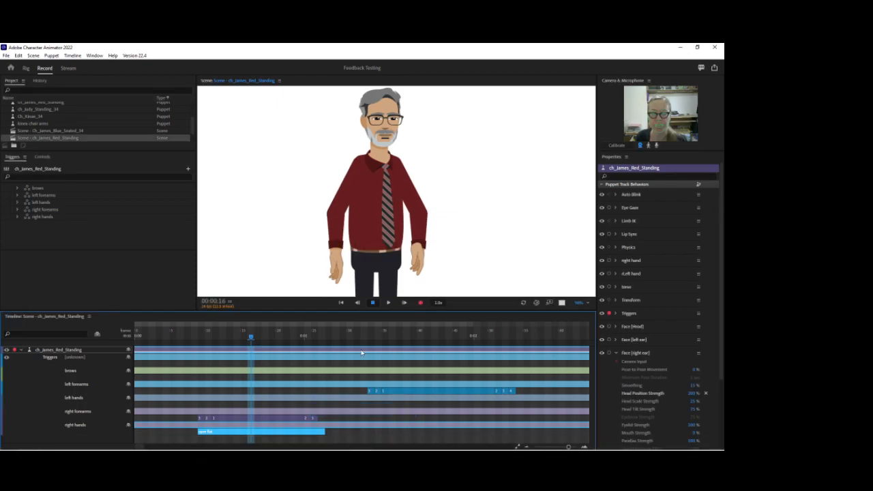
drag(185, 334, 338, 354)
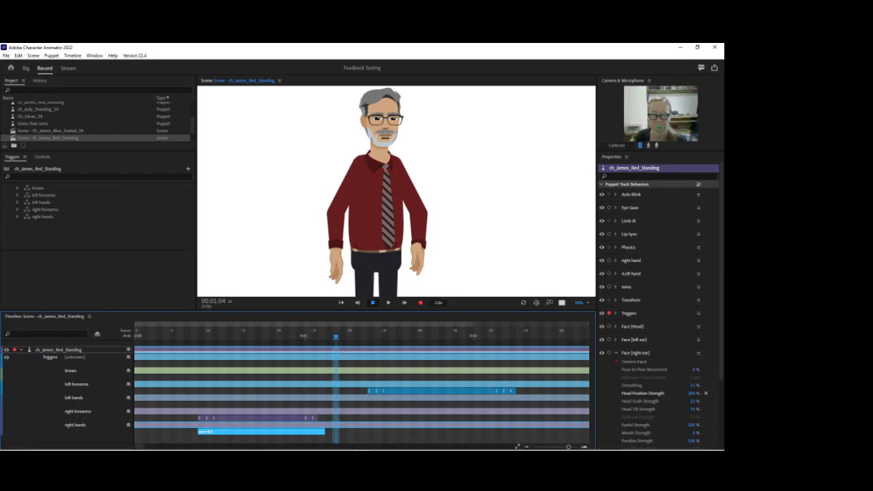
Switch back to Illustrator and collapse left forearms 1 through 5 and default left in the layer tree.
click(361, 443)
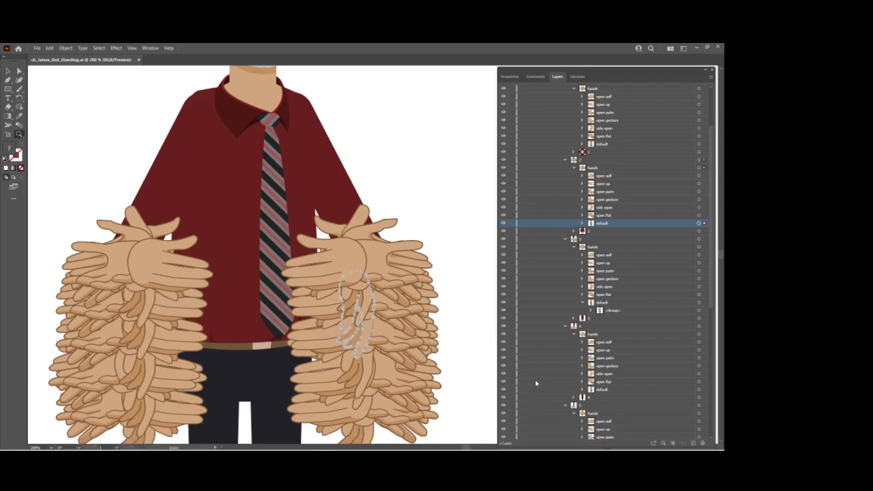
scroll(596, 208, up, 3)
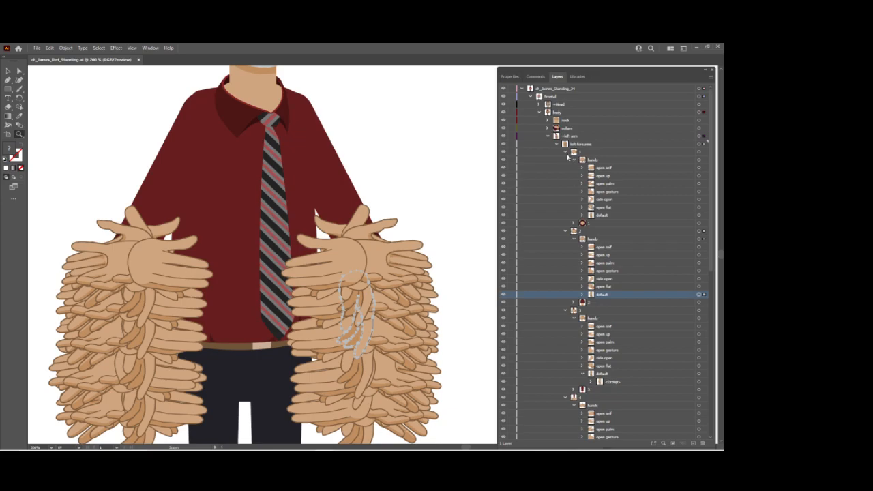
click(564, 152)
click(566, 161)
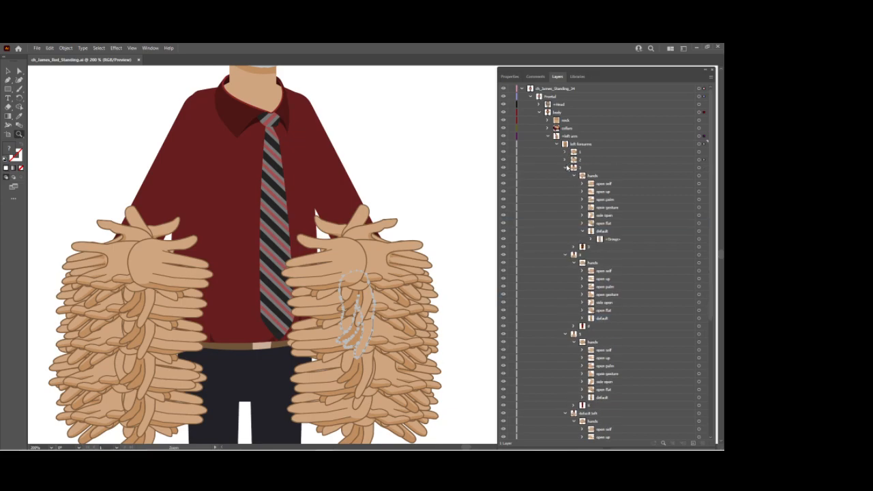
click(565, 169)
click(565, 176)
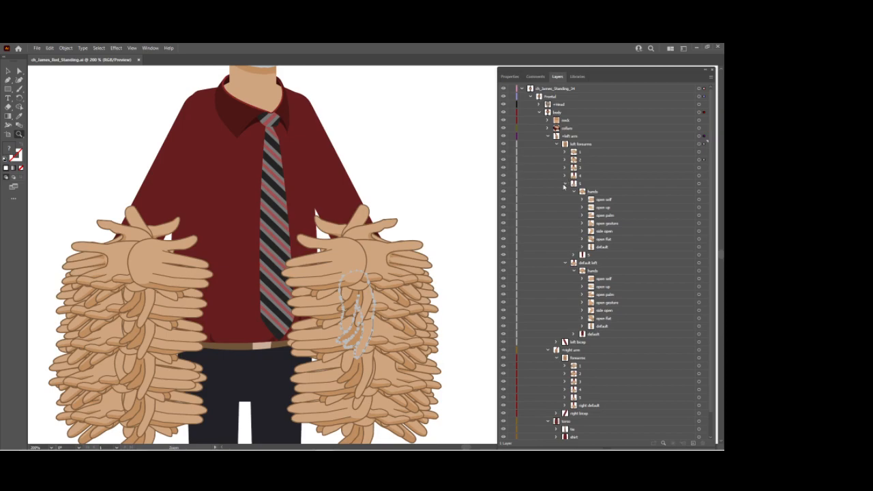
click(566, 184)
click(565, 192)
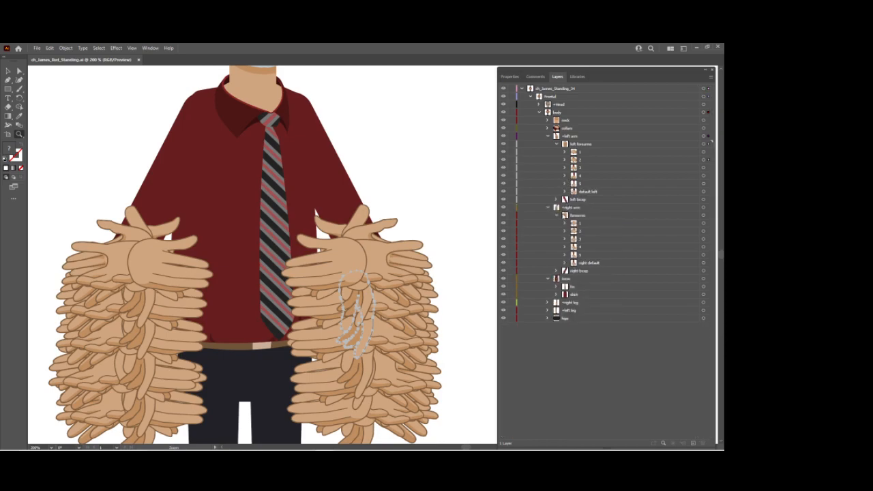
Expand right forearms 1, 2 and 3 and their hands groups in the layer tree.
click(567, 224)
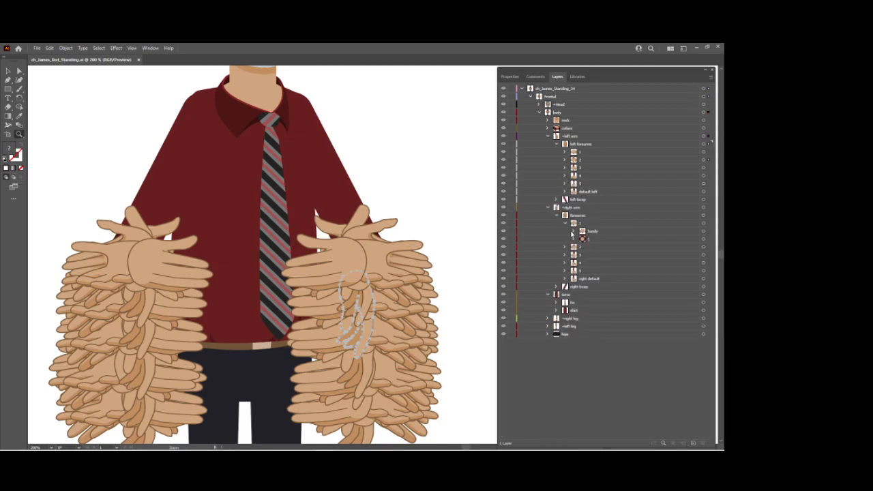
click(573, 232)
click(565, 303)
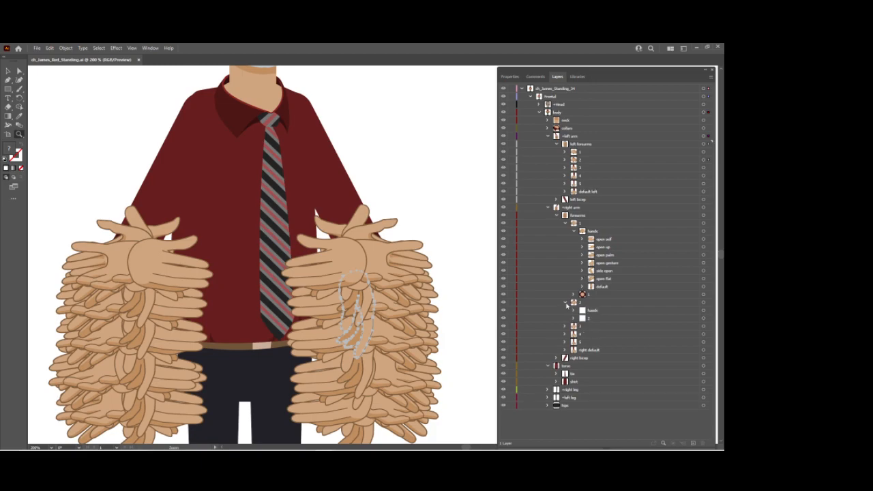
click(573, 310)
scroll(572, 334, down, 1)
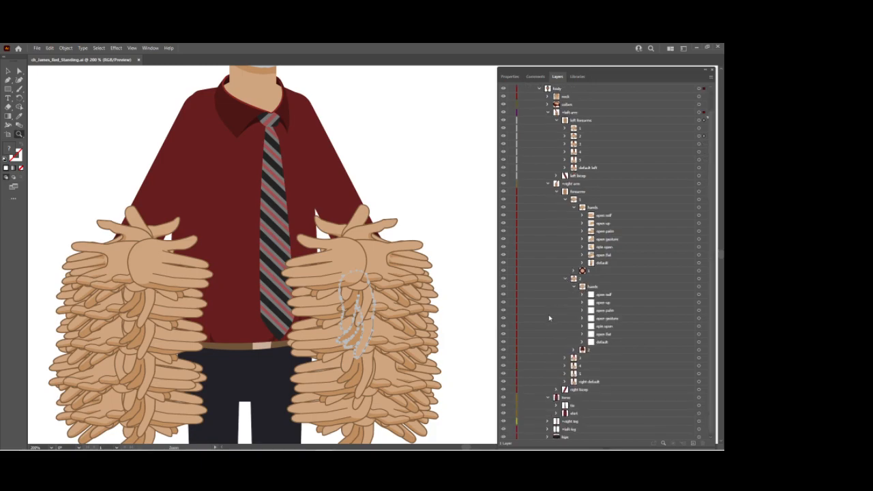
click(565, 356)
click(573, 349)
Expand right forearms 4 and 5 and right default, including their hands groups, in the layer tree.
scroll(569, 354, down, 2)
click(565, 364)
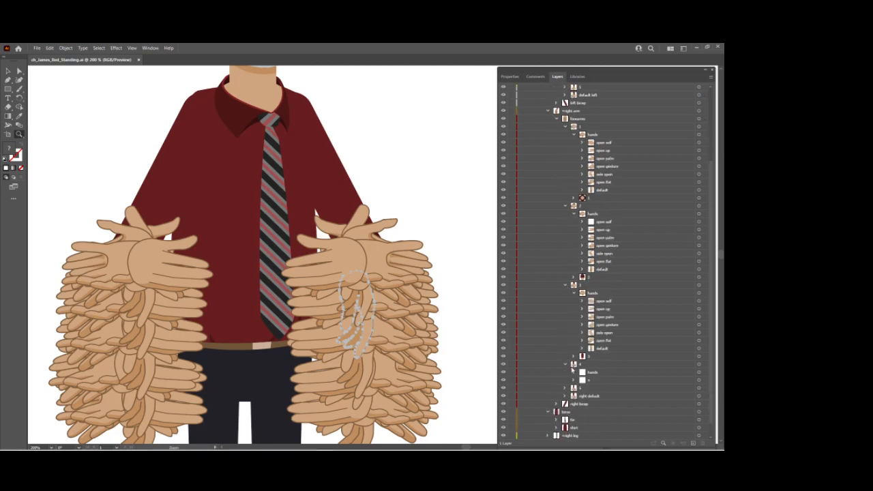
click(573, 356)
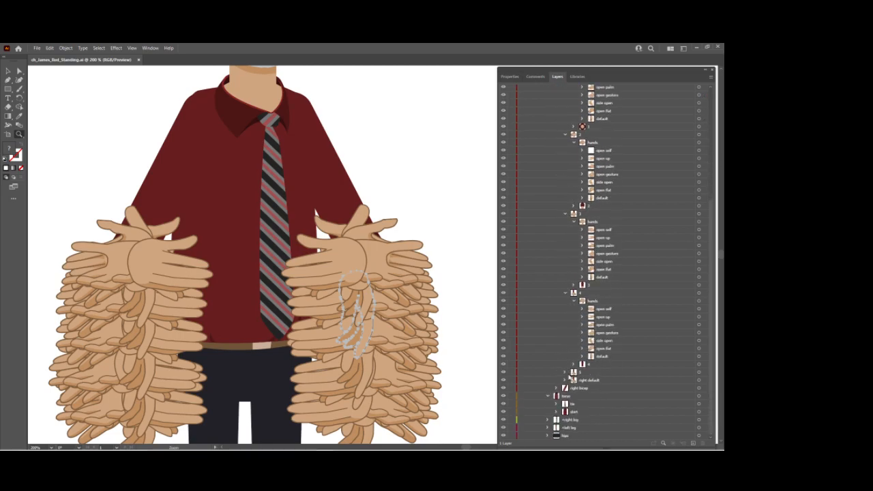
click(565, 371)
scroll(580, 391, down, 3)
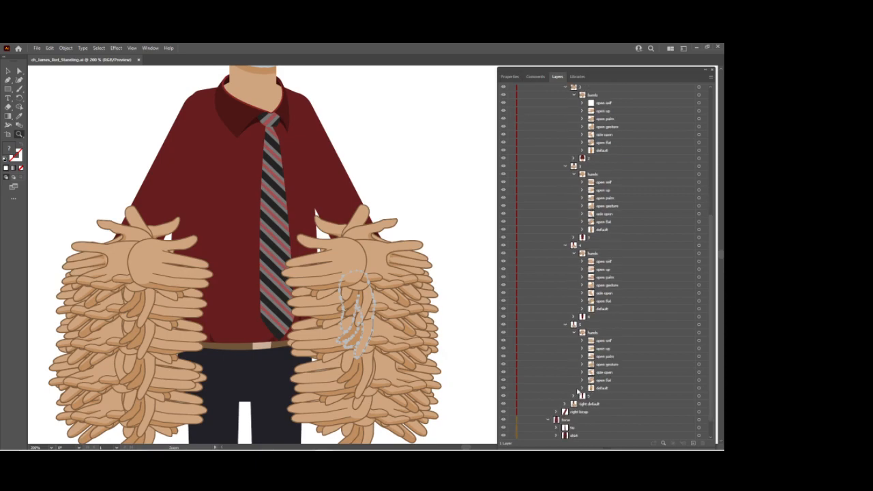
click(565, 380)
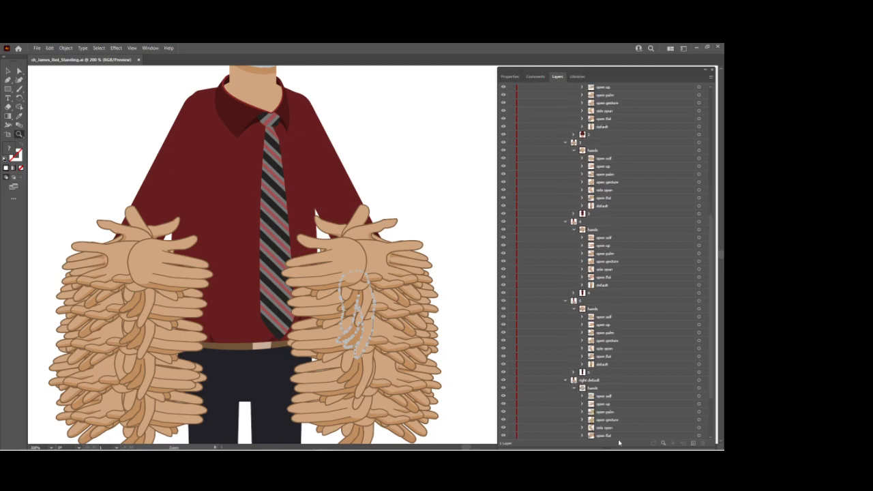
scroll(617, 436, down, 1)
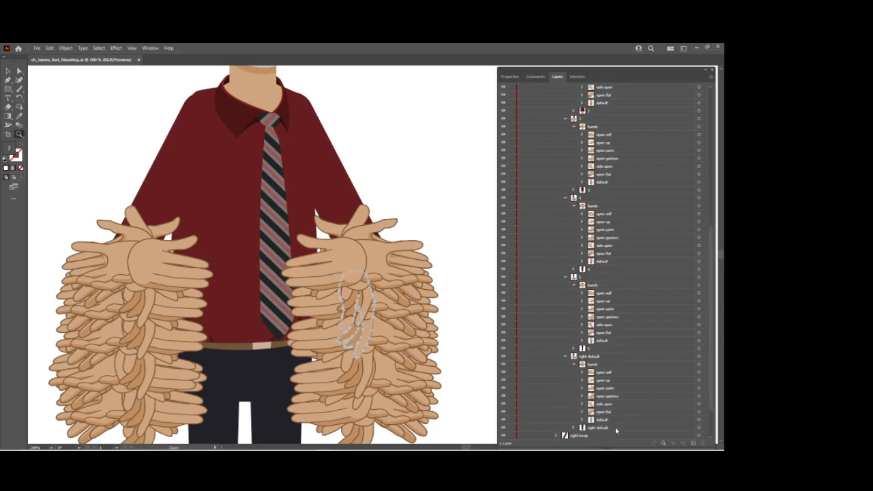
Reflect the default hands of right default and right forearms 1 through 4 together across the vertical axis, and switch to Character Animator.
click(699, 422)
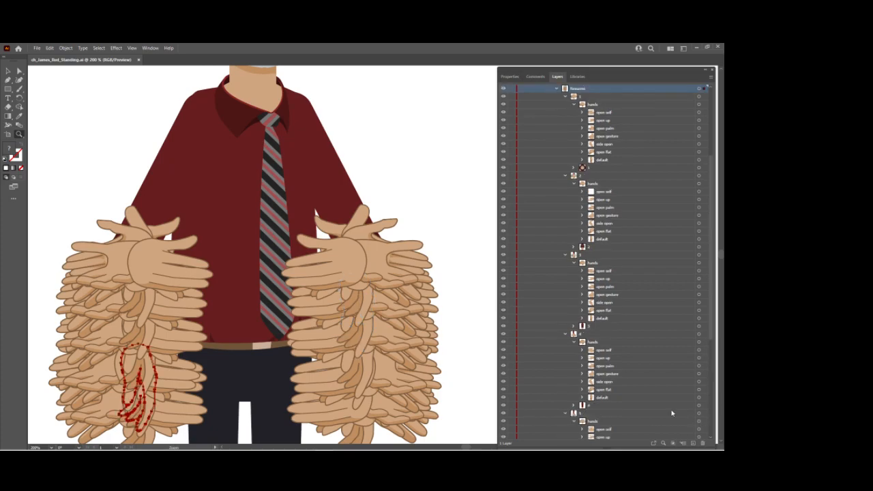
scroll(672, 413, down, 4)
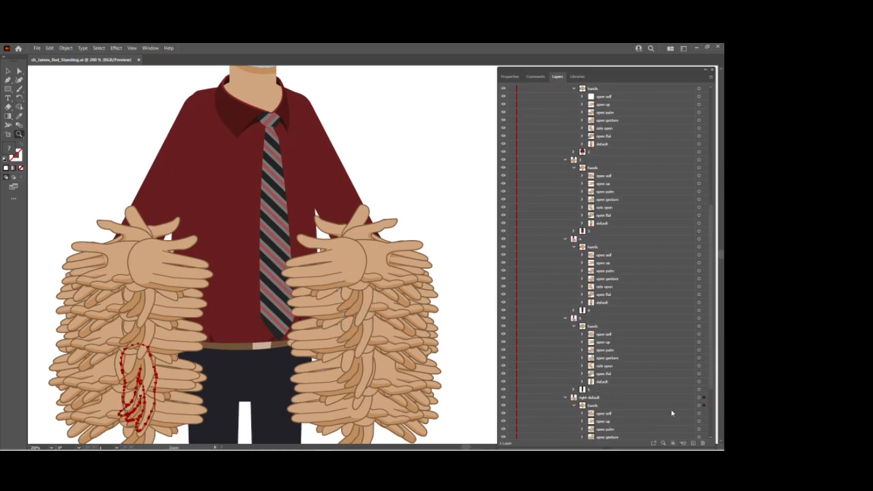
shift+click(698, 302)
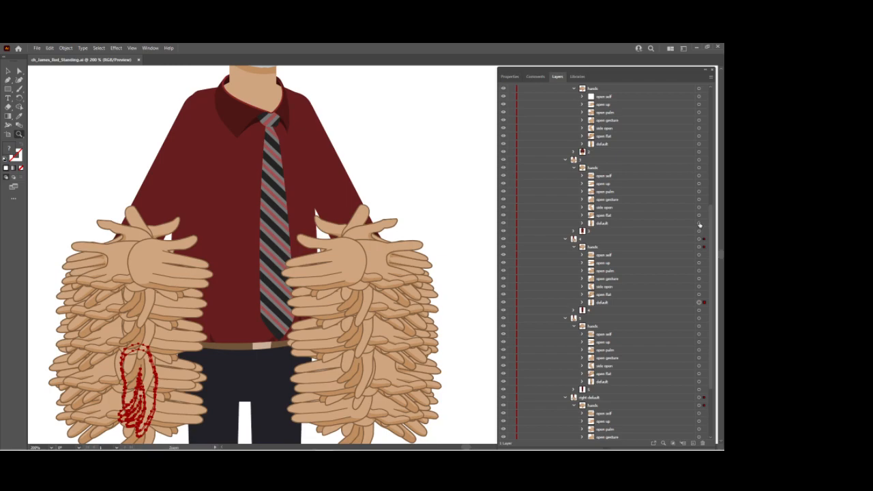
shift+click(698, 223)
shift+click(698, 143)
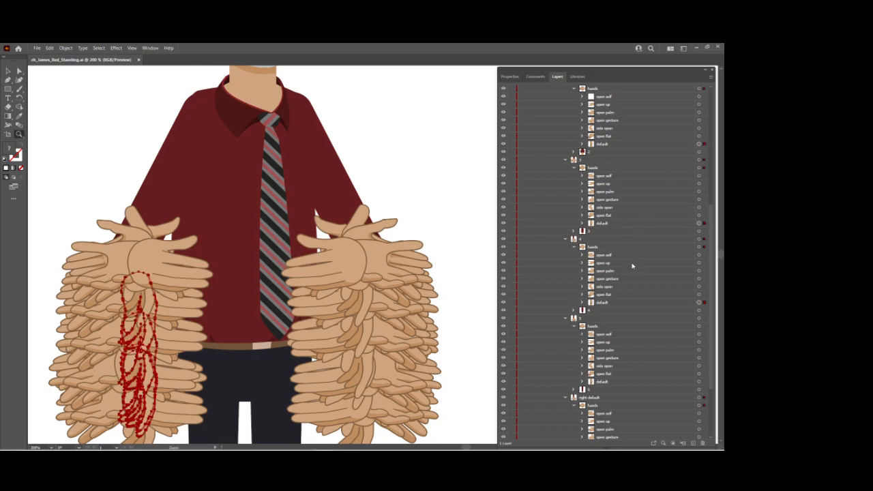
scroll(634, 263, up, 3)
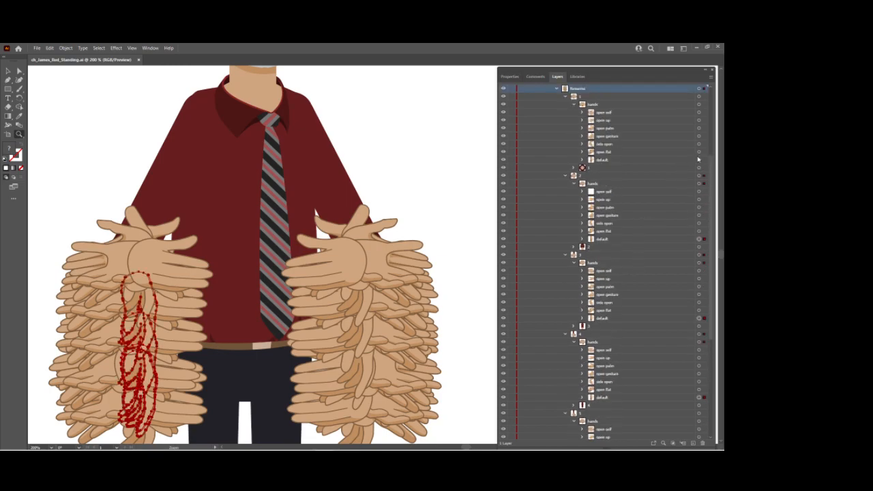
shift+click(699, 161)
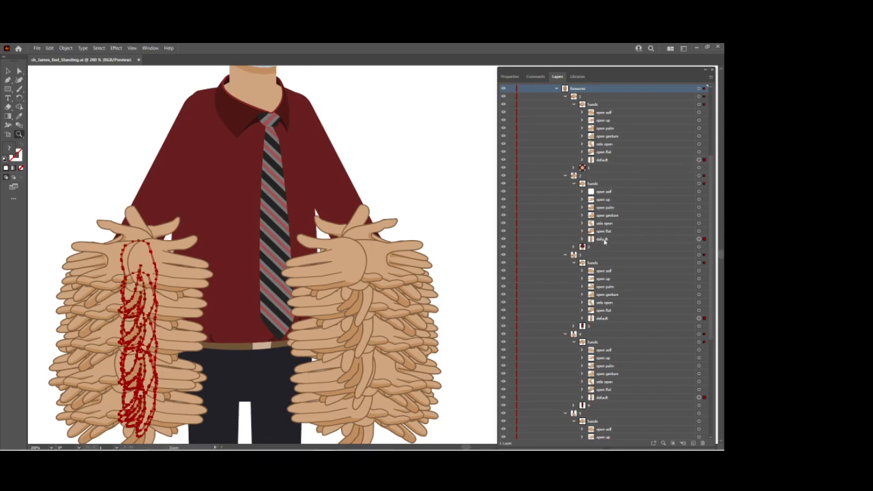
click(65, 48)
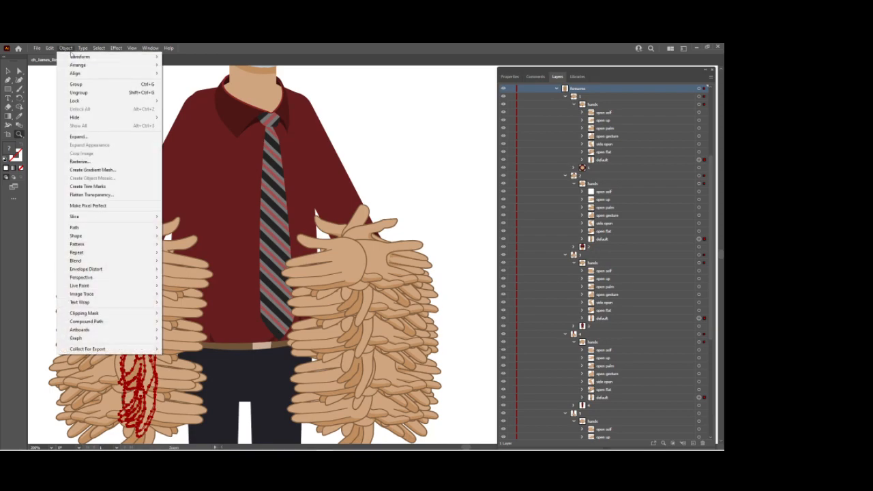
mouse_move(79, 56)
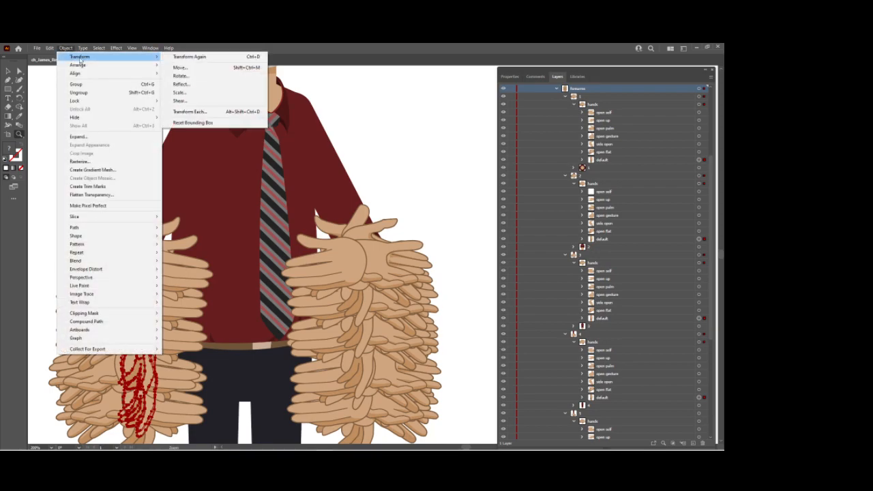
click(181, 84)
click(362, 298)
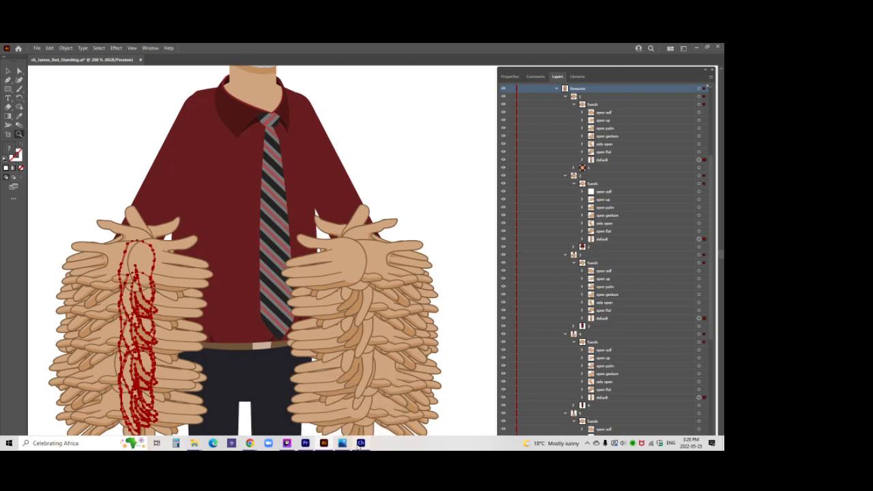
click(361, 443)
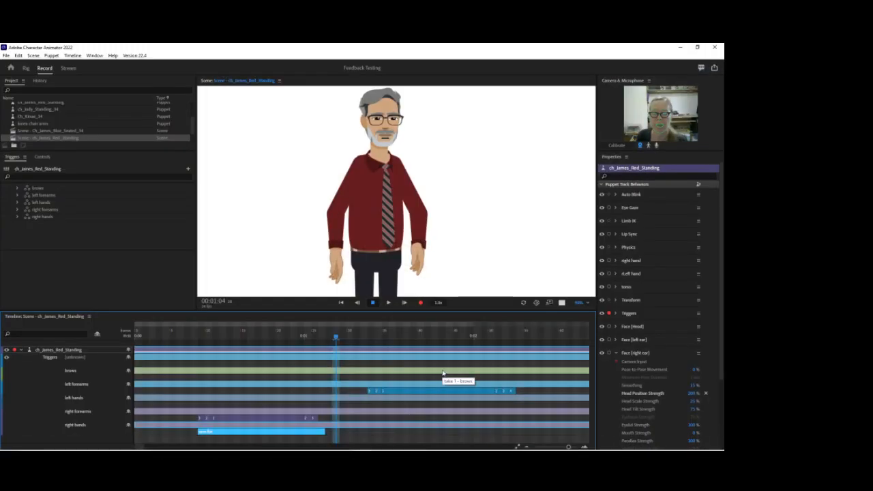
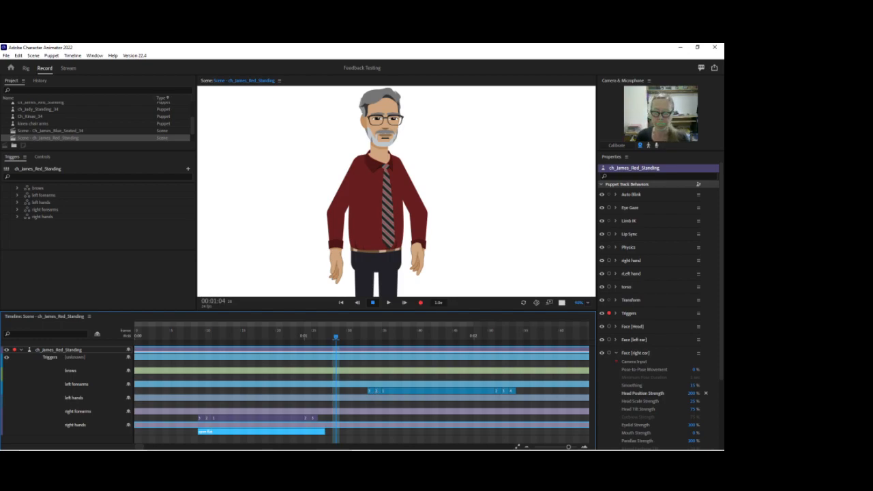
Return to Character Animator and scrub through the scene to review the right hand triggers.
click(325, 445)
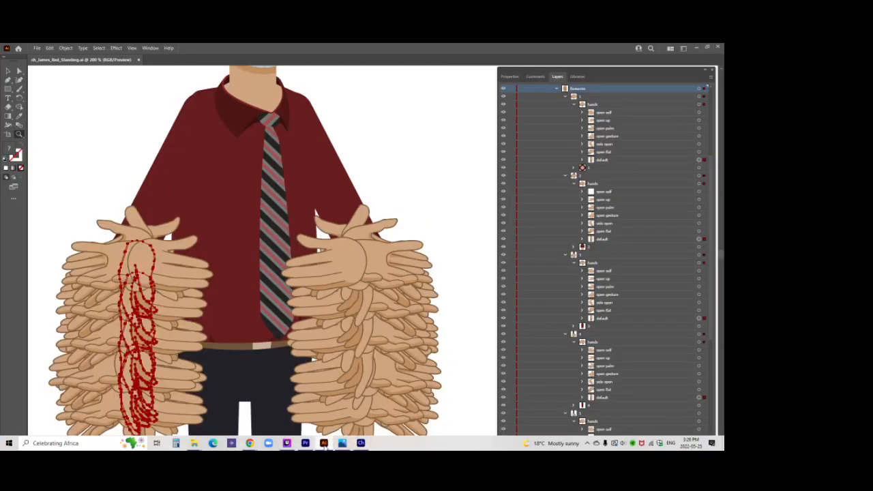
click(362, 444)
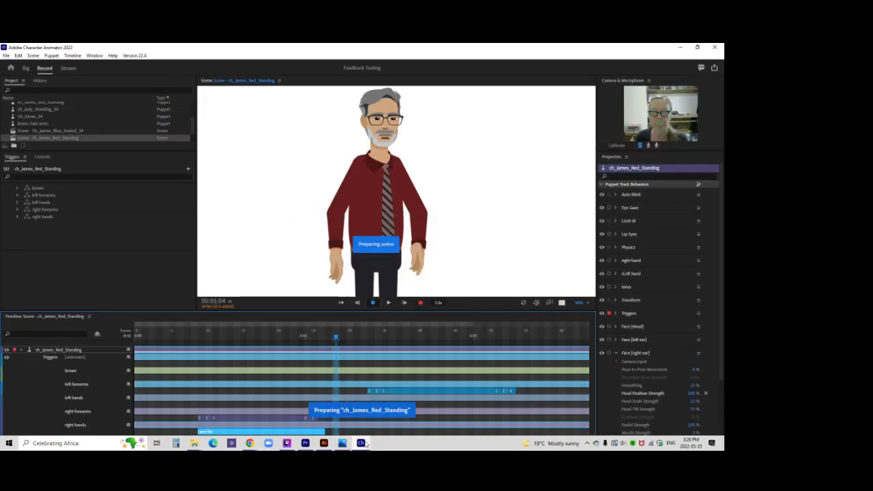
click(208, 333)
drag(209, 334, 243, 334)
Add an open flat trigger to the left hands track and extend it to the end of the left forearms triggers.
right_click(369, 407)
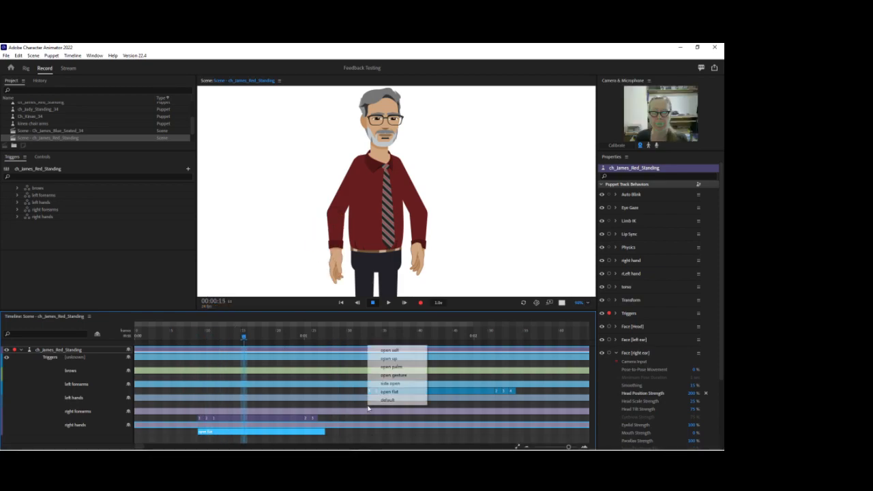
click(382, 399)
drag(394, 405, 516, 404)
drag(370, 333, 334, 336)
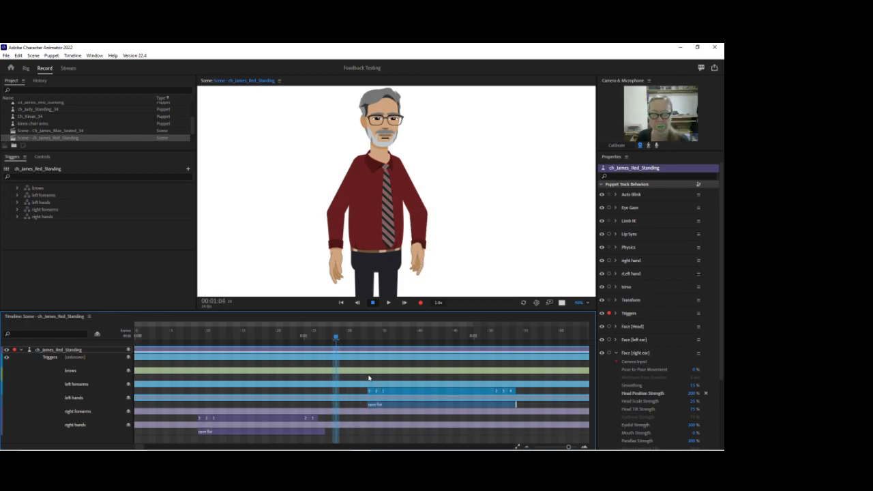
Change the left hands trigger to side open and then to open gesture, previewing each by scrubbing the timeline.
right_click(402, 404)
click(423, 369)
drag(401, 335, 364, 334)
right_click(412, 407)
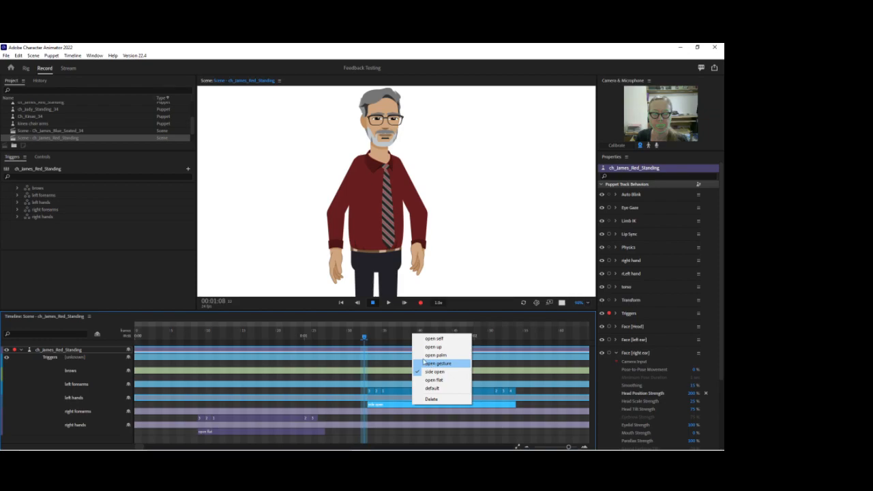
click(428, 364)
click(430, 342)
drag(346, 334, 533, 334)
Change the left hands trigger to open palm and scrub across it to preview the arm movement.
right_click(424, 407)
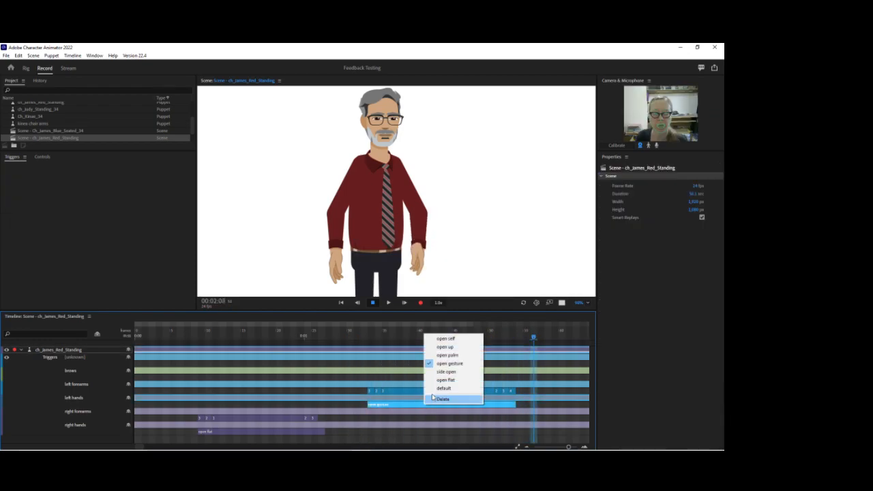
click(437, 360)
drag(351, 333, 507, 332)
drag(180, 334, 365, 332)
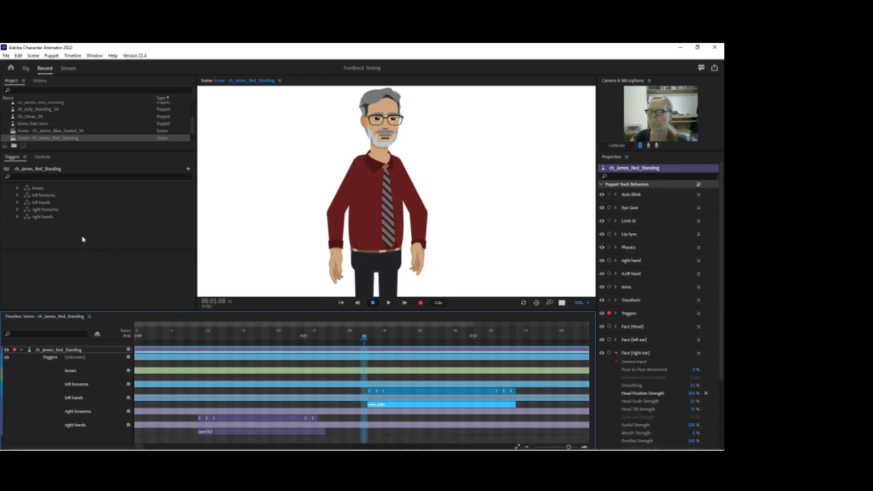
Expand the left forearms trigger set, and open left forearm 4's hands in Illustrator's layer tree.
click(18, 198)
click(17, 196)
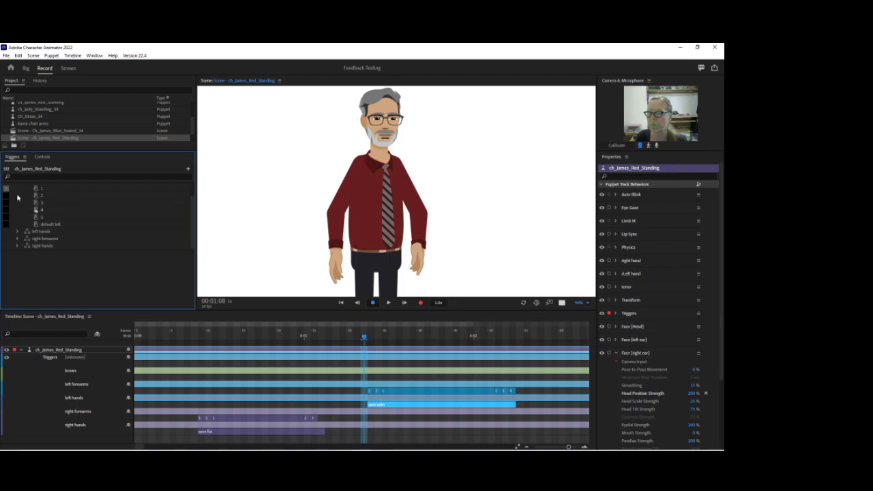
click(324, 442)
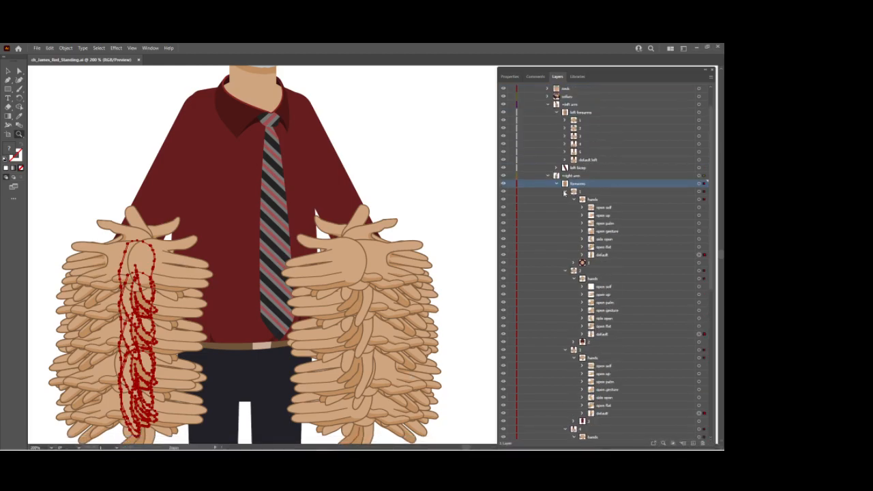
click(548, 176)
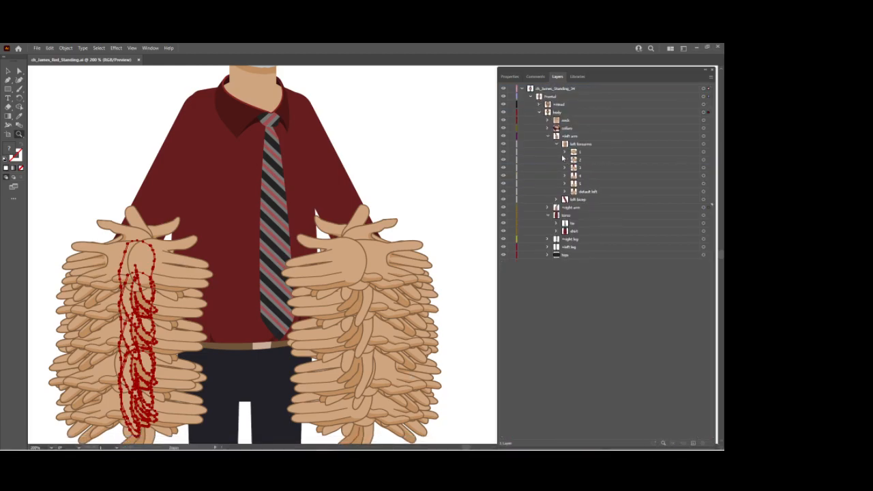
click(565, 175)
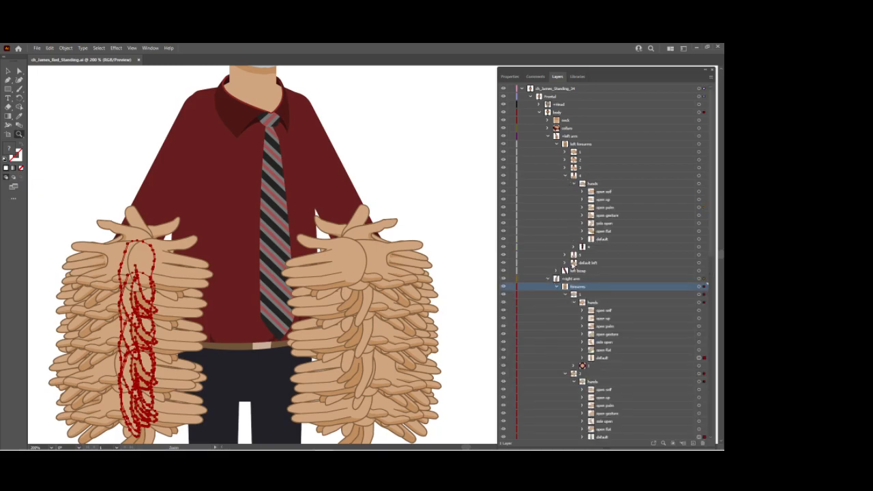
Locate the default hand of left forearm 4 and open that forearm in isolation mode.
click(605, 240)
click(699, 240)
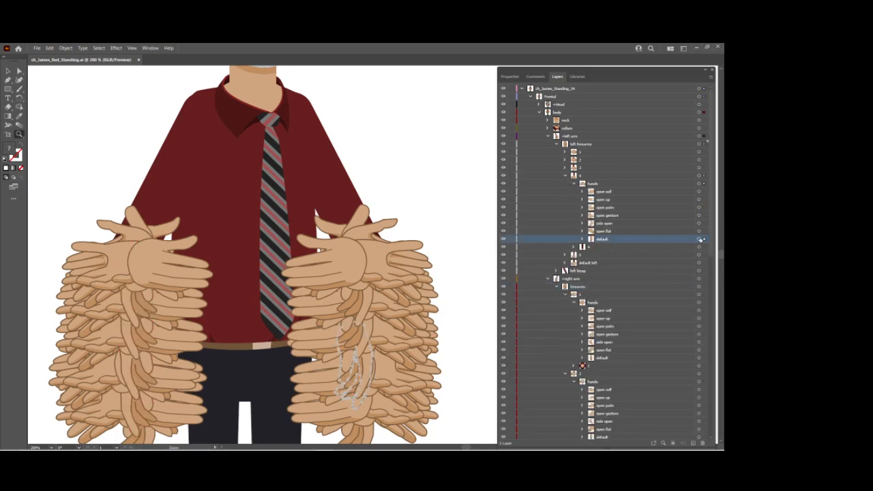
click(607, 176)
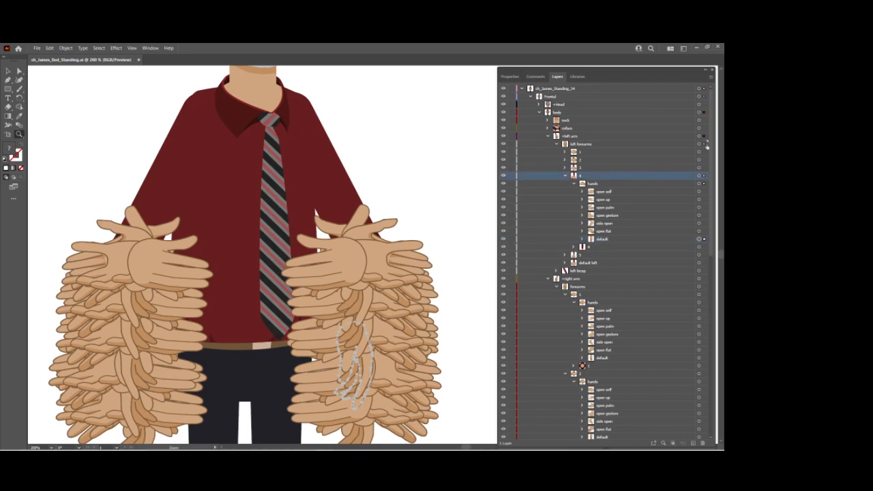
click(710, 77)
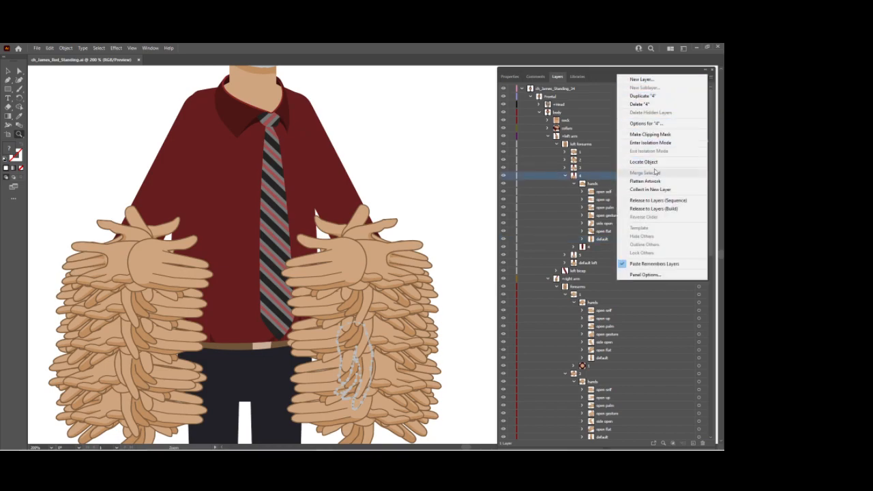
click(651, 142)
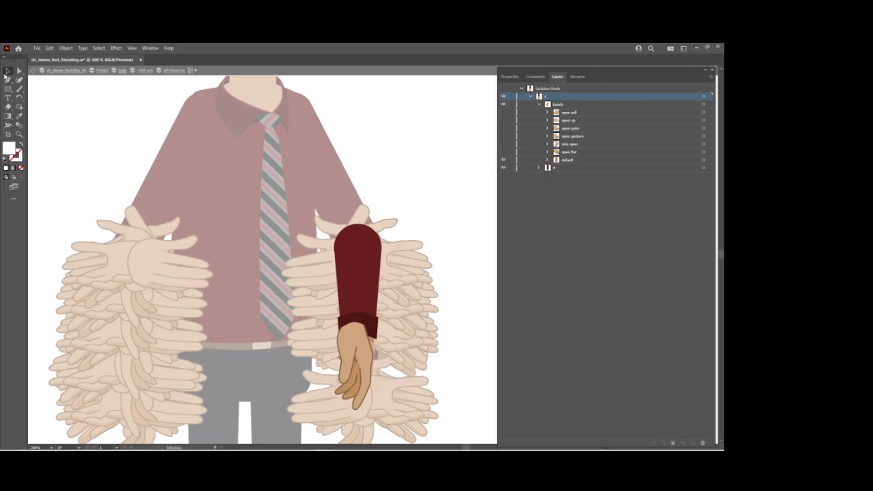
Try moving the whole hands group of left forearm 4 below the cuff, check the hand layers' visibility, and undo the changes.
drag(353, 340, 362, 377)
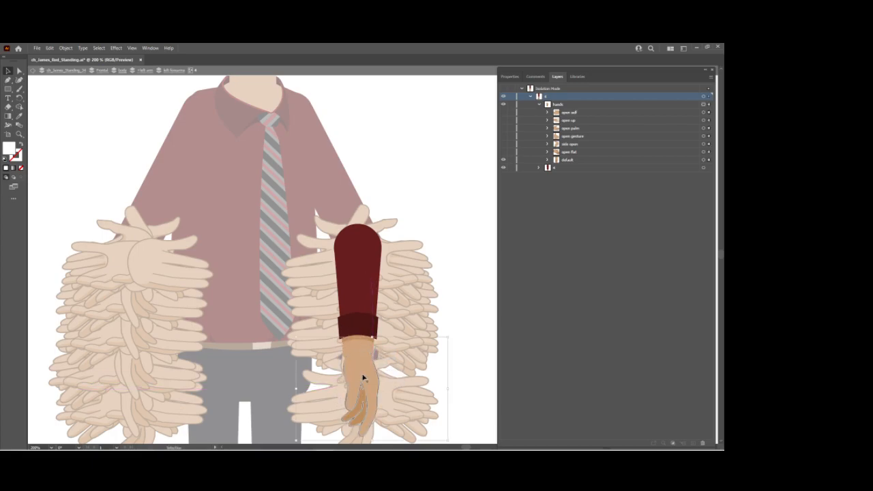
click(503, 159)
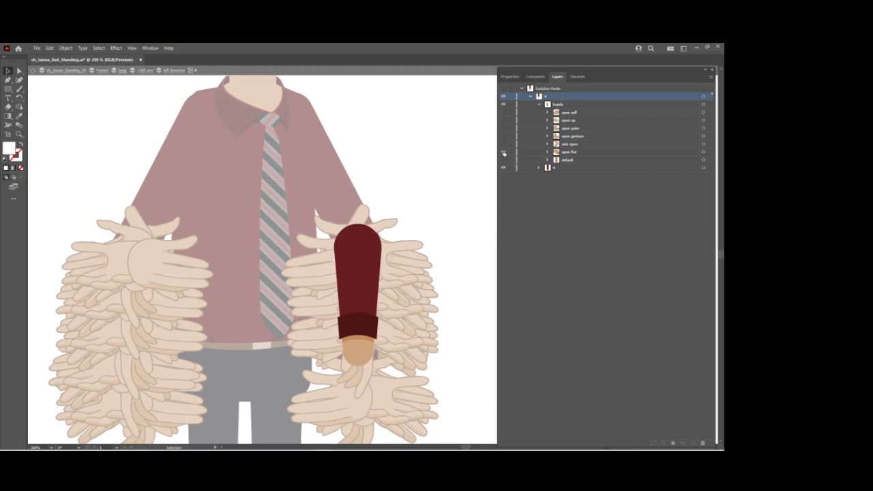
click(503, 152)
click(503, 152)
key(ctrl+z)
key(ctrl+z)
key(ctrl+z)
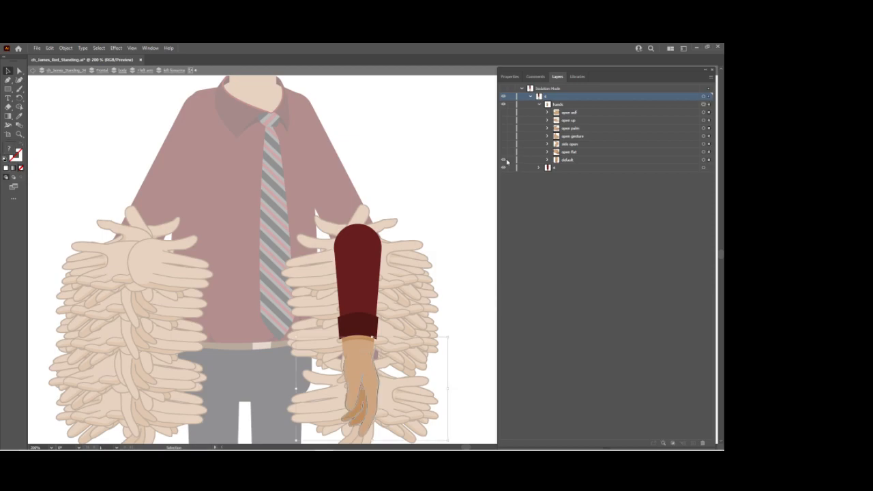
key(ctrl+z)
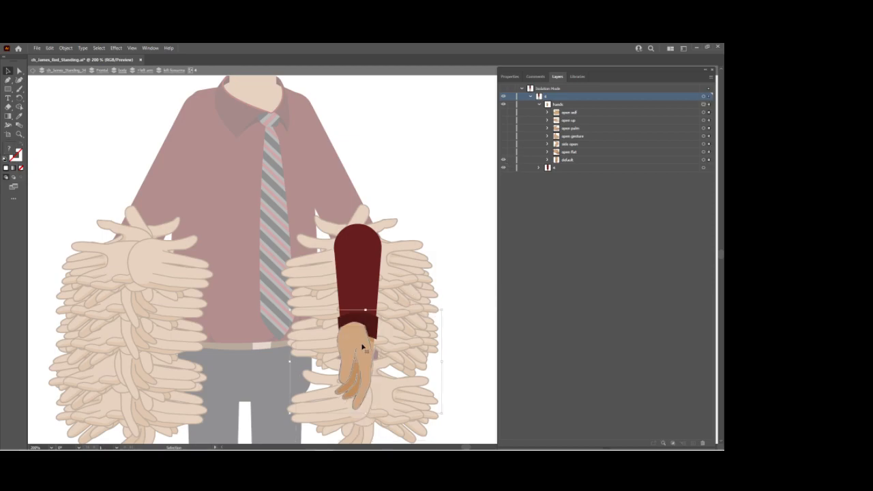
Move only the default hand of left forearm 4 down so its wrist meets the sleeve cuff.
click(477, 308)
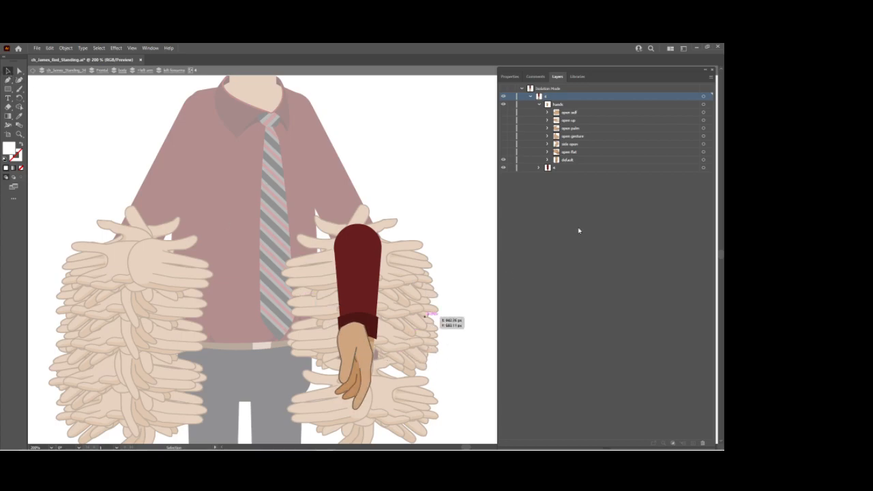
click(688, 162)
click(704, 161)
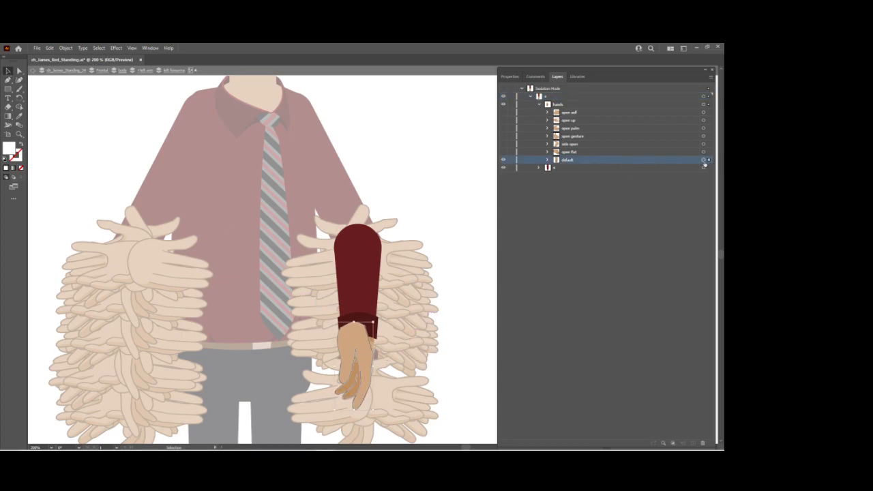
drag(361, 333, 365, 360)
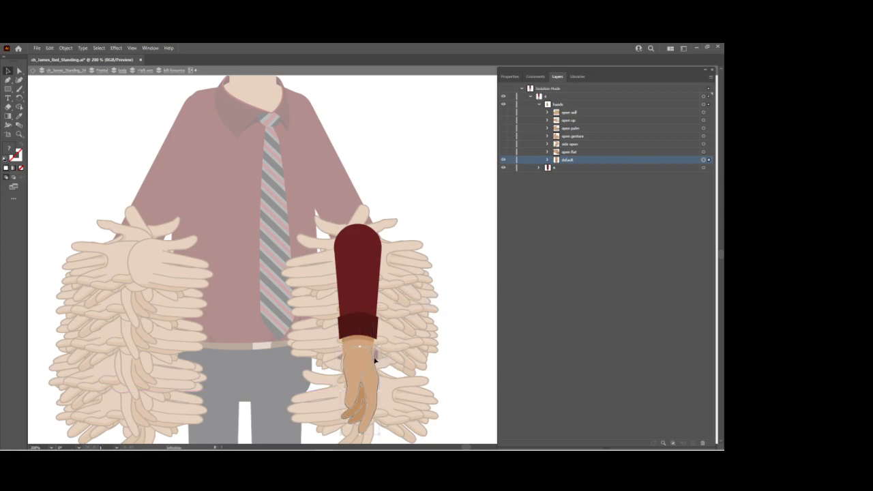
Leave isolation mode, make all hand layers of left forearm 4 visible, and switch to Character Animator.
key(Escape)
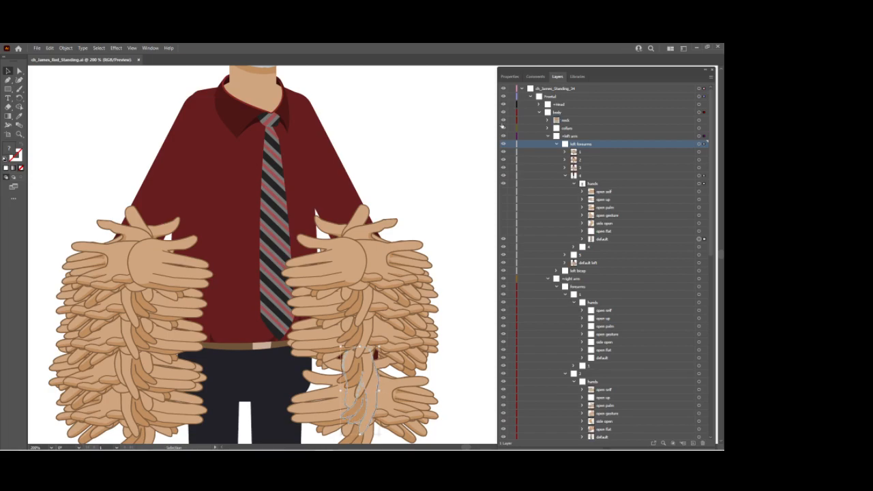
click(502, 240)
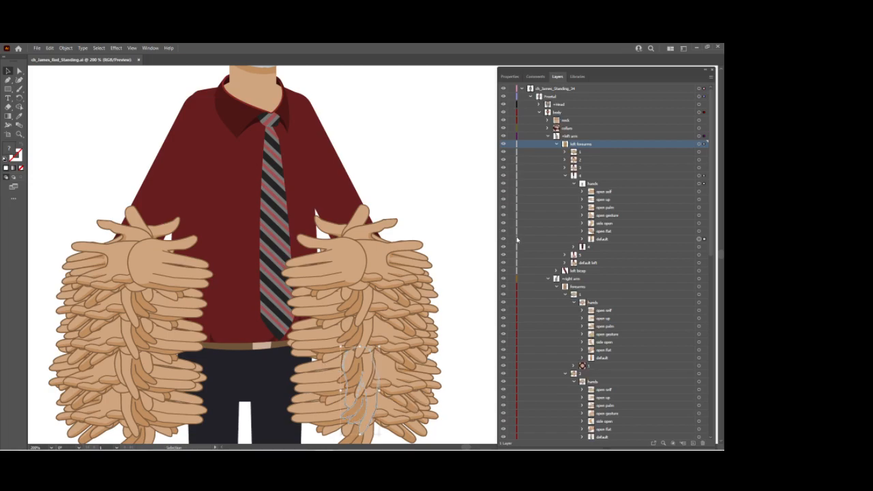
click(359, 443)
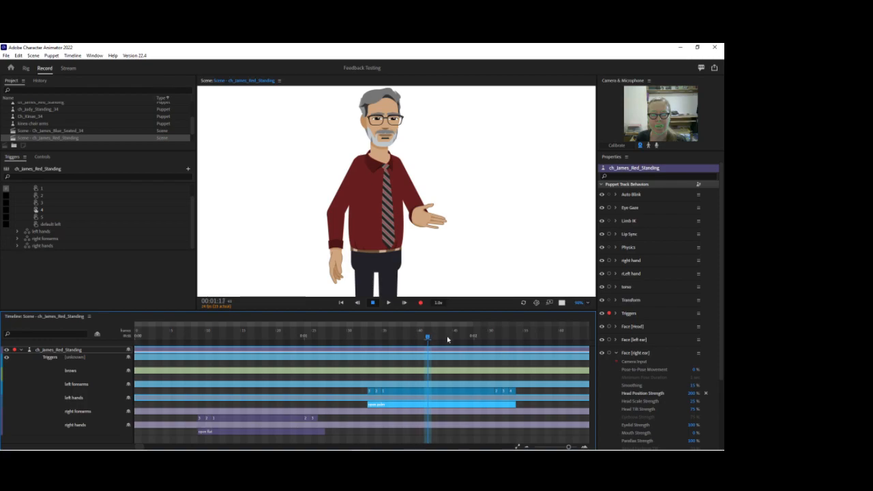
Change the left hands trigger to open up and scrub across it to preview the hand.
right_click(414, 405)
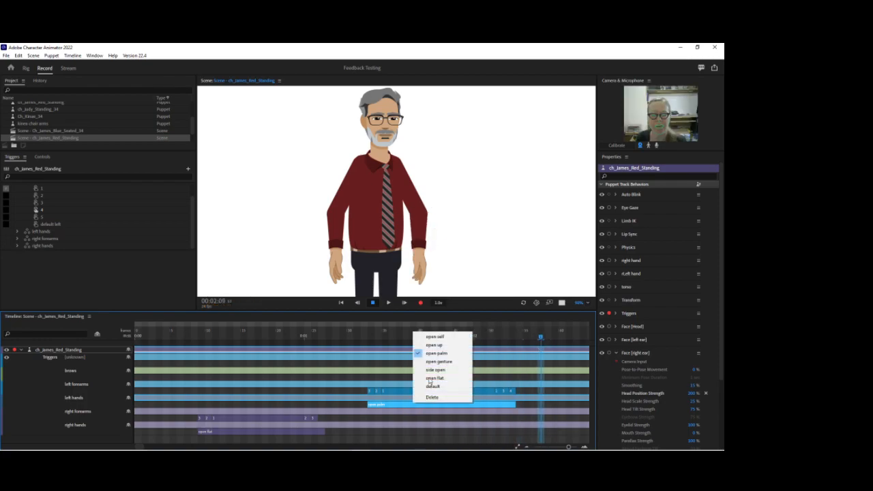
click(434, 346)
click(359, 336)
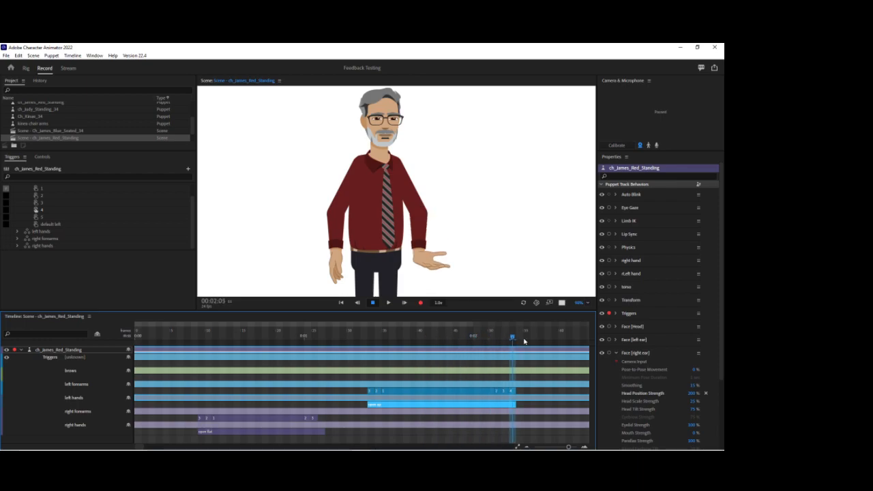
drag(518, 342, 463, 341)
Arm the right hand and left hand behaviors and pull the puppet's left hand outward to test the arm.
click(419, 280)
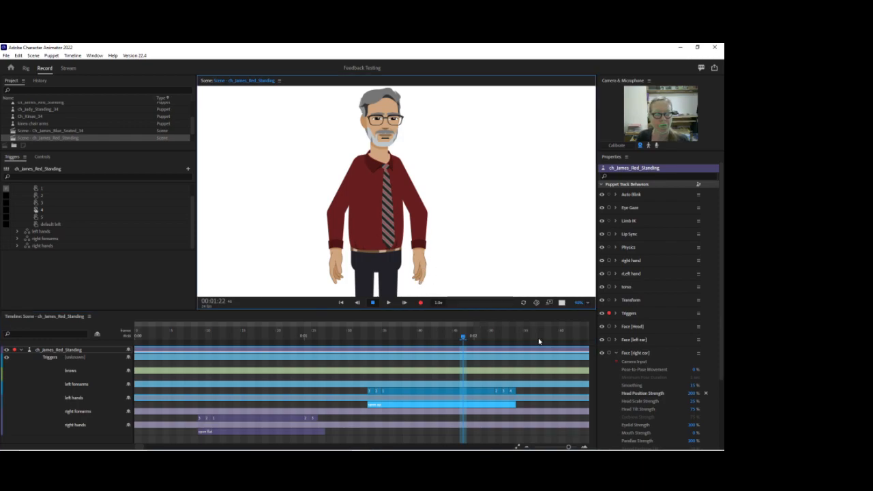
click(608, 273)
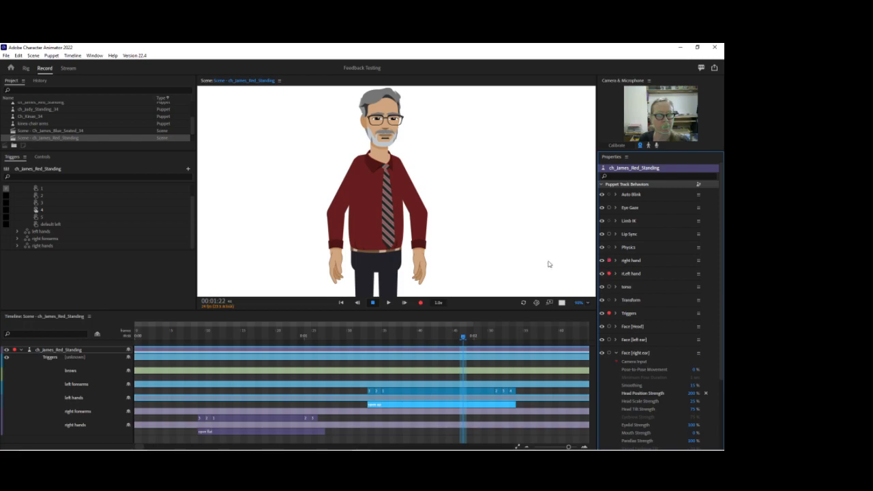
drag(419, 272, 476, 245)
Move the left arm's Left Elbow handle slightly inward in the rig, and test the bend by pulling the hand up in the scene.
click(26, 68)
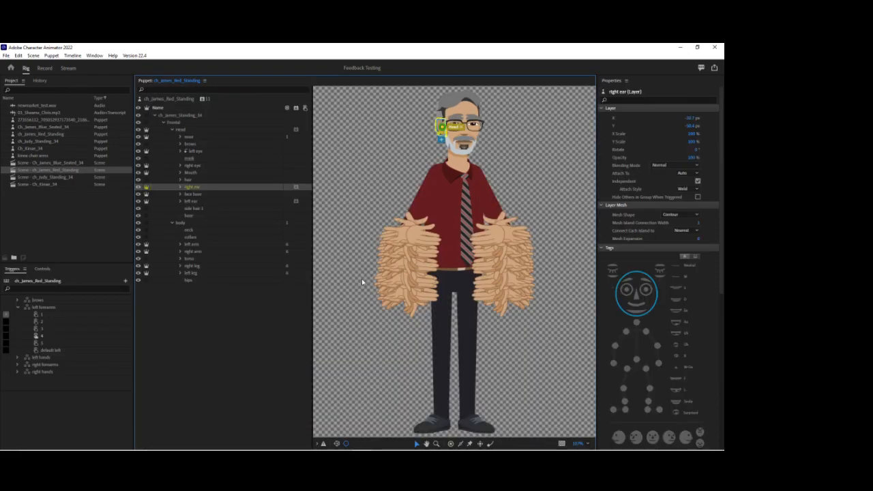
click(197, 244)
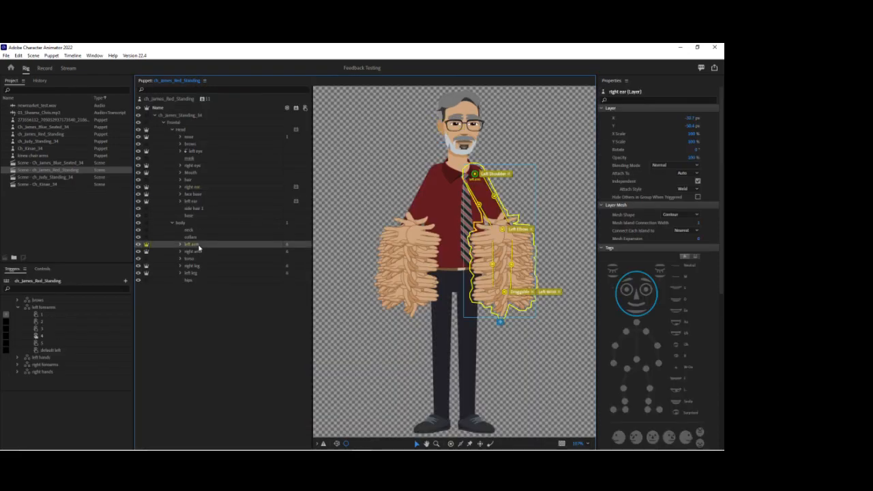
drag(504, 228, 496, 229)
click(496, 229)
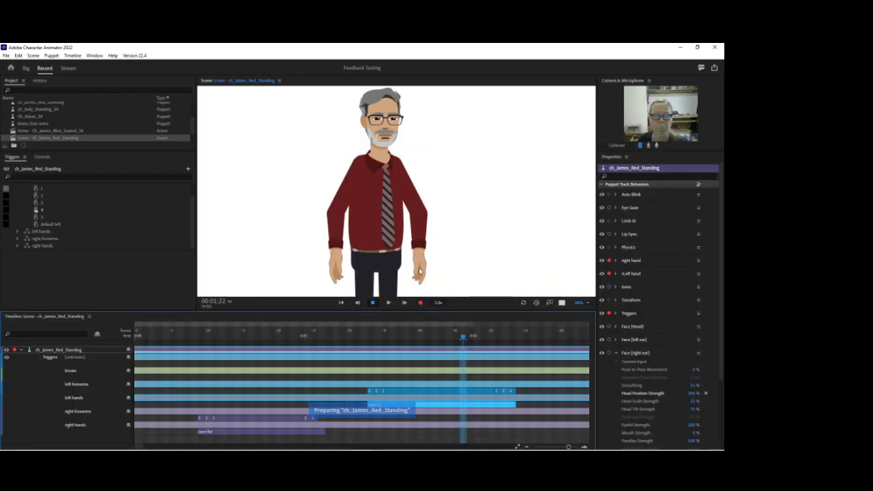
drag(414, 263, 508, 176)
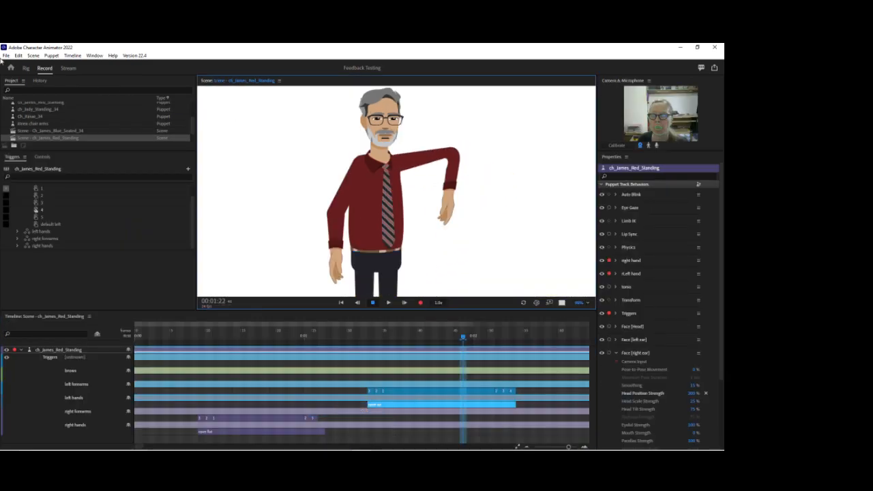
Move the Left Elbow handle toward the sleeve's outer edge, retest the arm bend in the scene, and return to the rig.
click(26, 68)
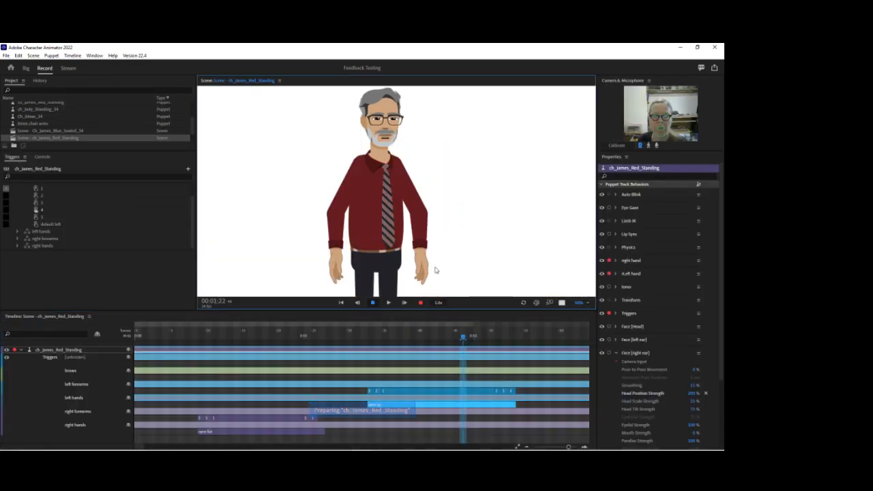
drag(435, 271, 507, 209)
click(26, 70)
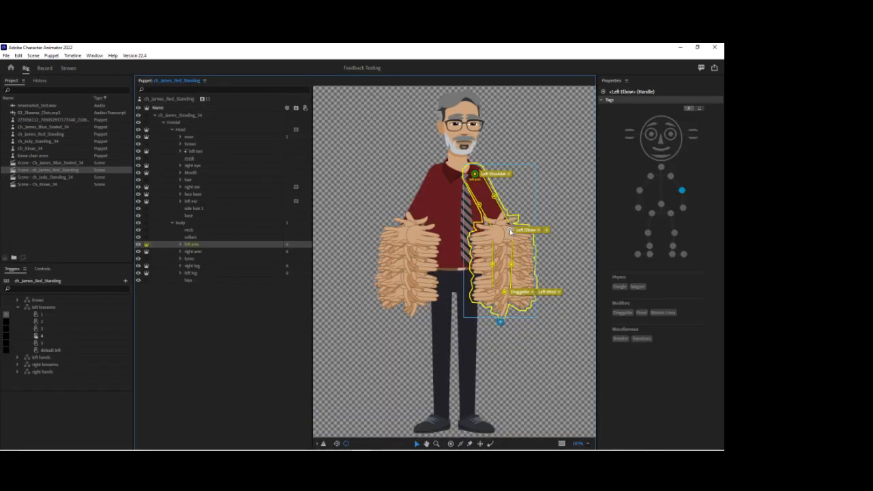
Test the left arm's bend in the scene by pulling the left hand outward at two different times on the timeline.
click(47, 70)
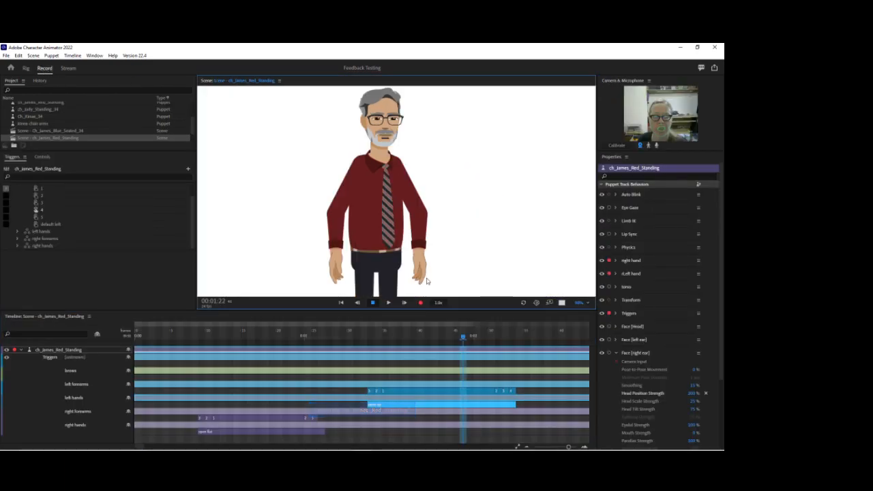
drag(473, 255, 493, 254)
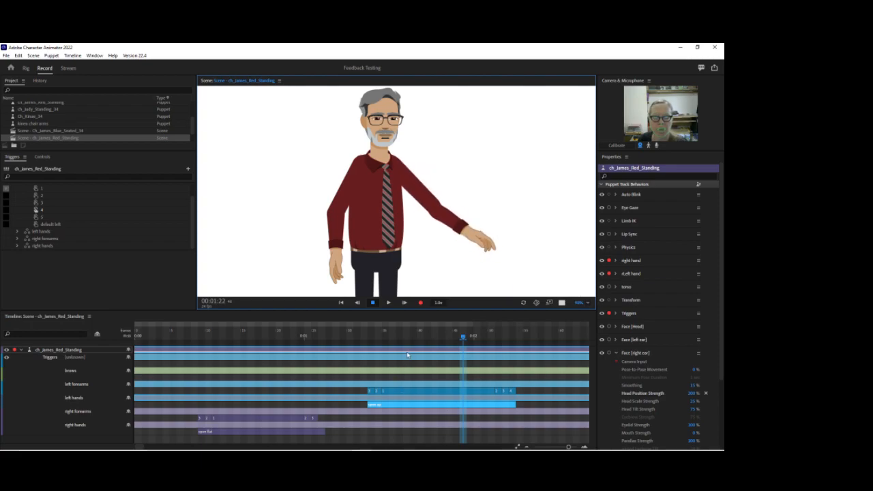
click(370, 335)
click(445, 238)
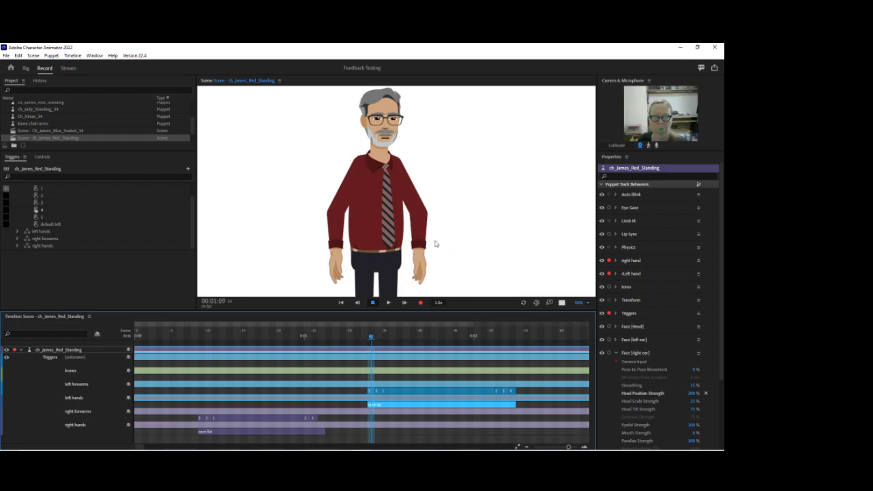
drag(425, 267, 491, 237)
In the rig, shift the left arm's inner forearm stick inward, adjust the outer forearm stick, and nudge the Left Elbow handle outward.
click(25, 68)
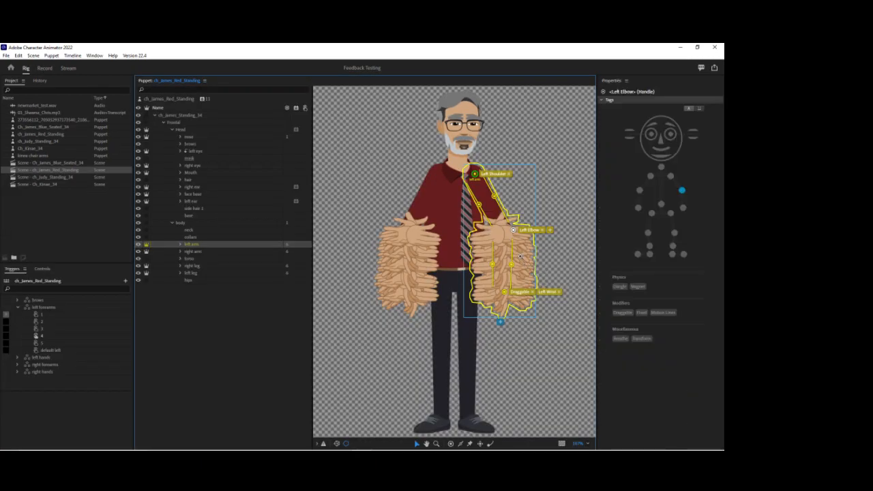
click(513, 241)
drag(572, 245, 518, 259)
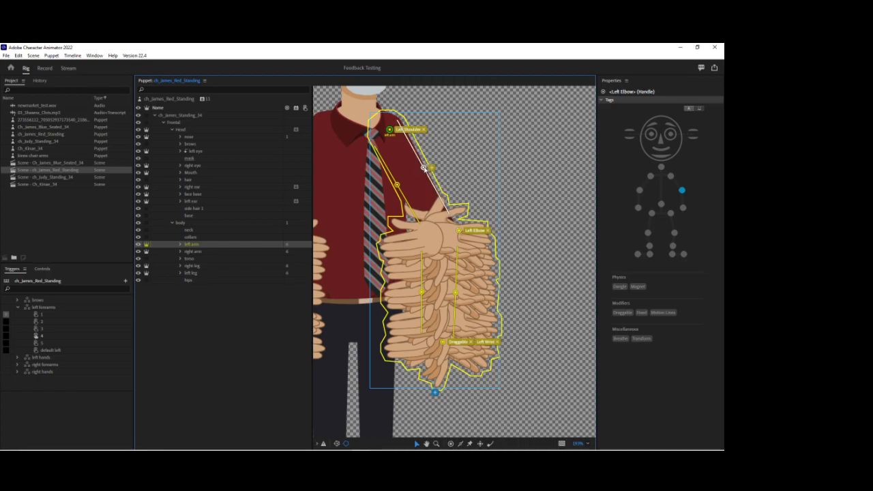
click(424, 169)
click(455, 293)
drag(422, 294, 429, 292)
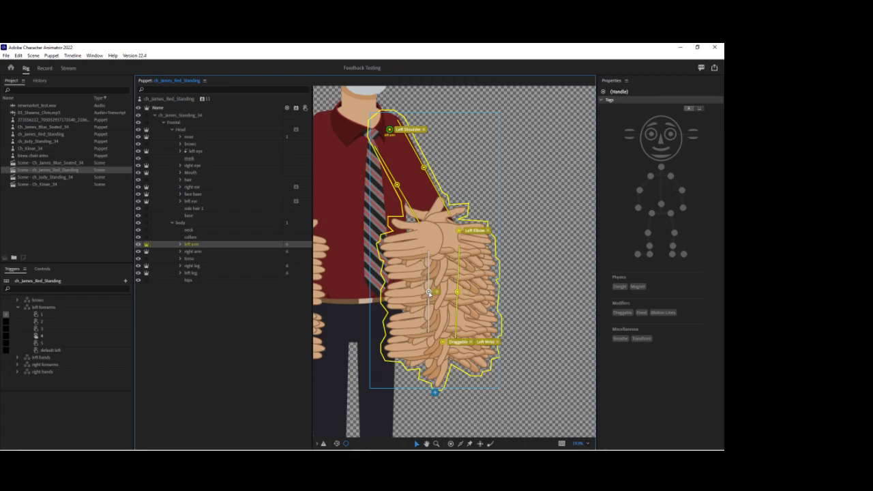
click(457, 294)
click(461, 231)
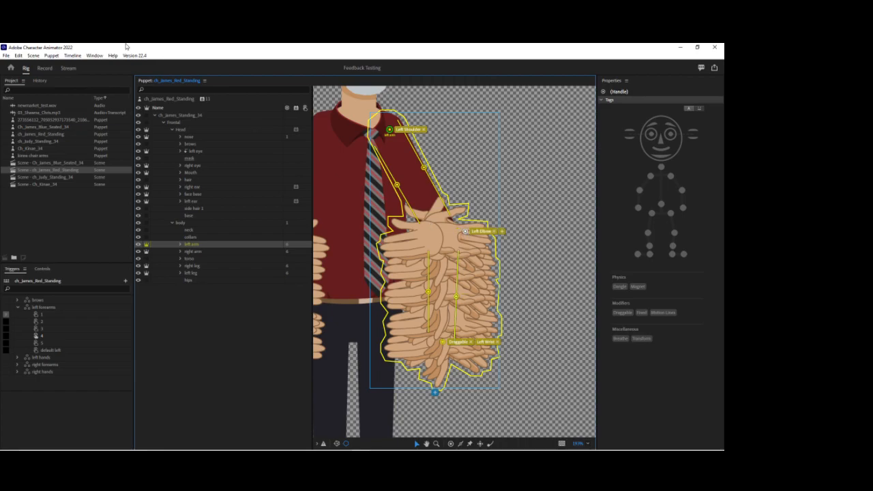
Return to the scene and pull the left and right hands outward and up to test both arm bends.
click(44, 68)
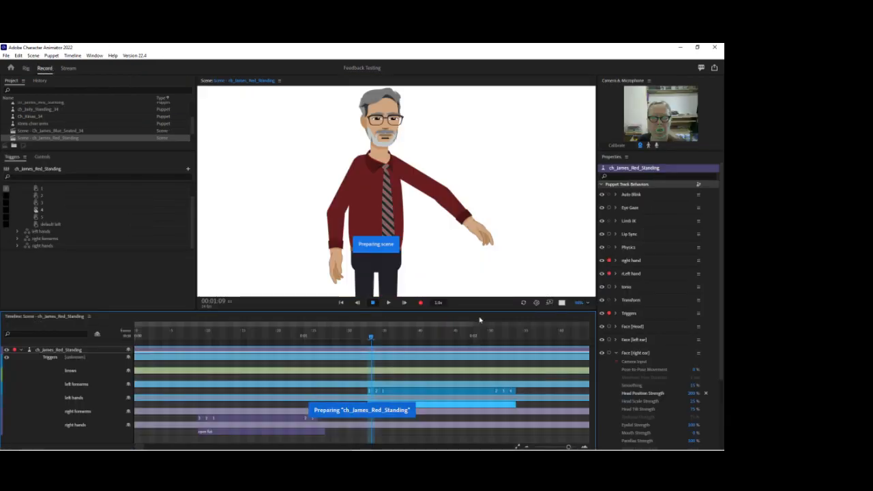
drag(410, 262, 470, 202)
drag(341, 275, 271, 236)
Place the playhead at the start of the right hands trigger, disarm the Triggers behavior, and pull the right hand outward.
click(202, 335)
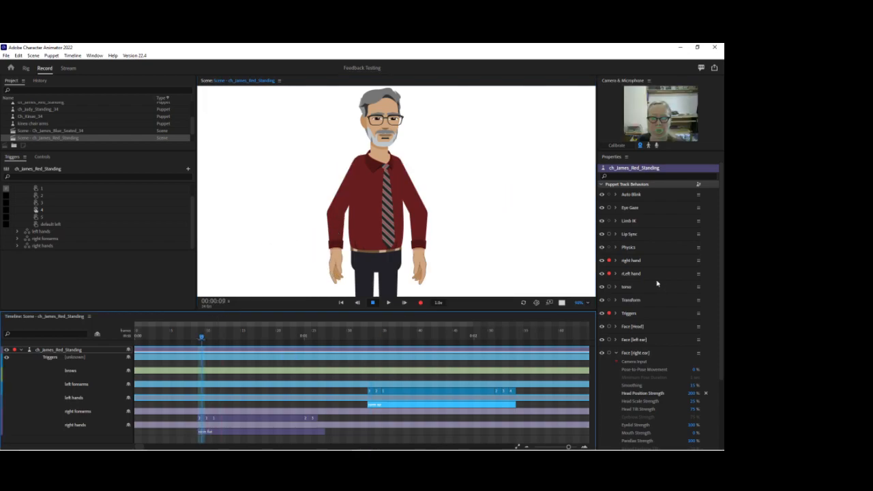
click(609, 315)
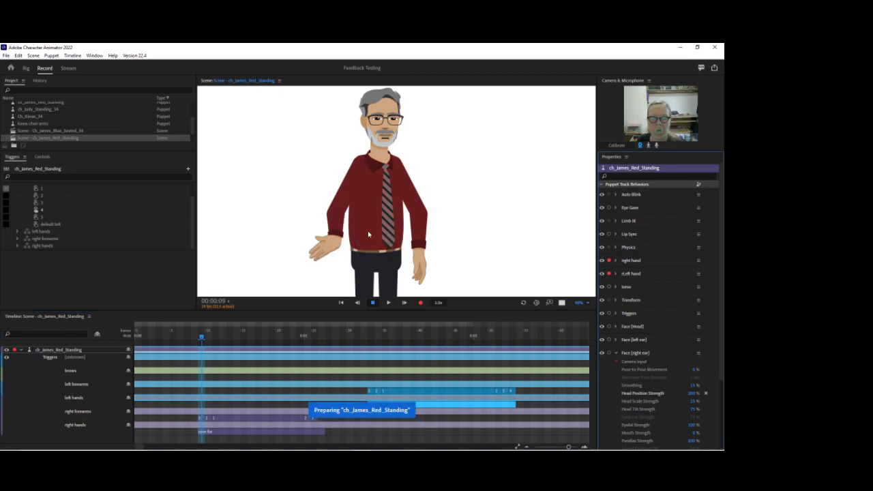
drag(317, 252, 247, 211)
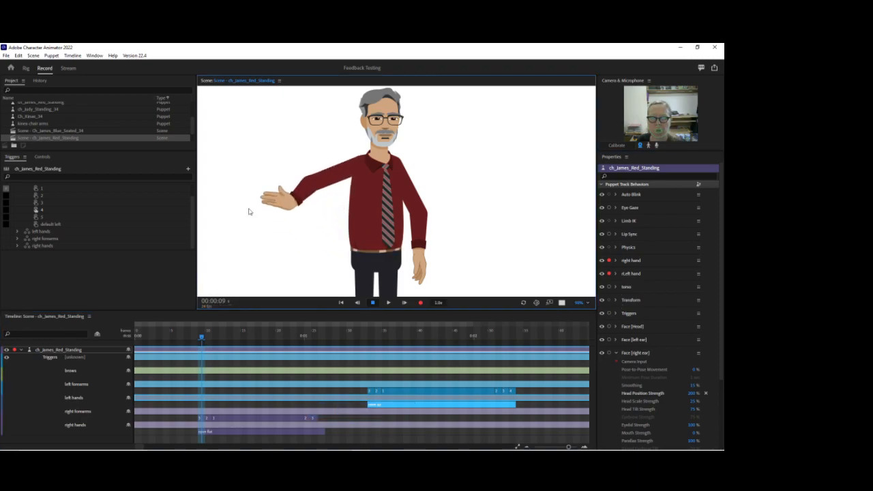
Select the right arm in the rig and move its Right Elbow handle outward toward the sleeve's outer edge.
click(26, 68)
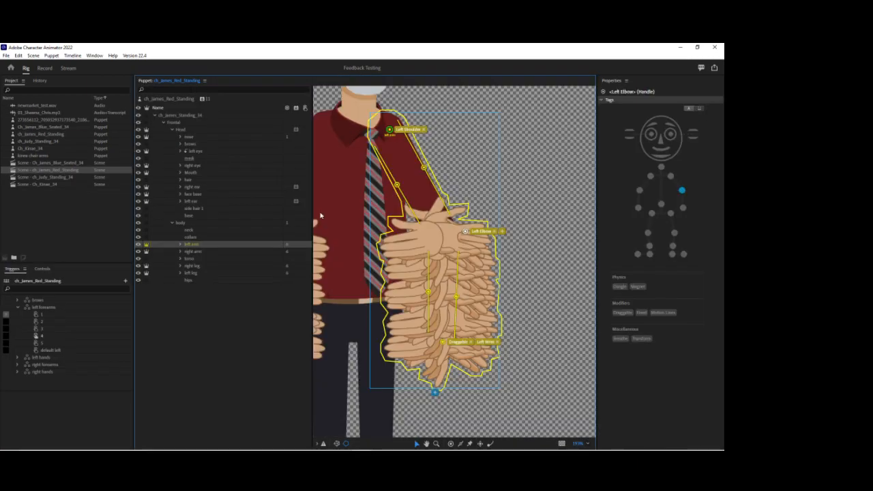
click(194, 252)
drag(524, 234, 611, 232)
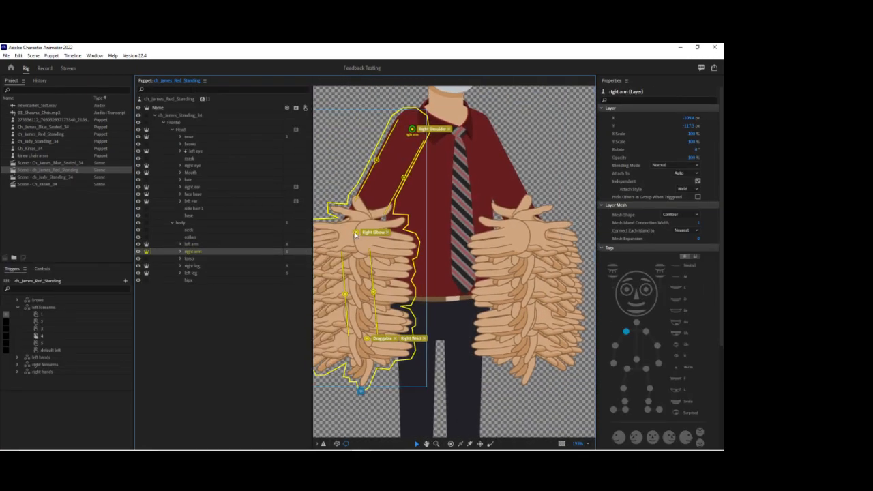
drag(347, 235, 342, 235)
Test the right arm's bend in the scene, both at the open-hand trigger and with the playhead before it.
click(43, 68)
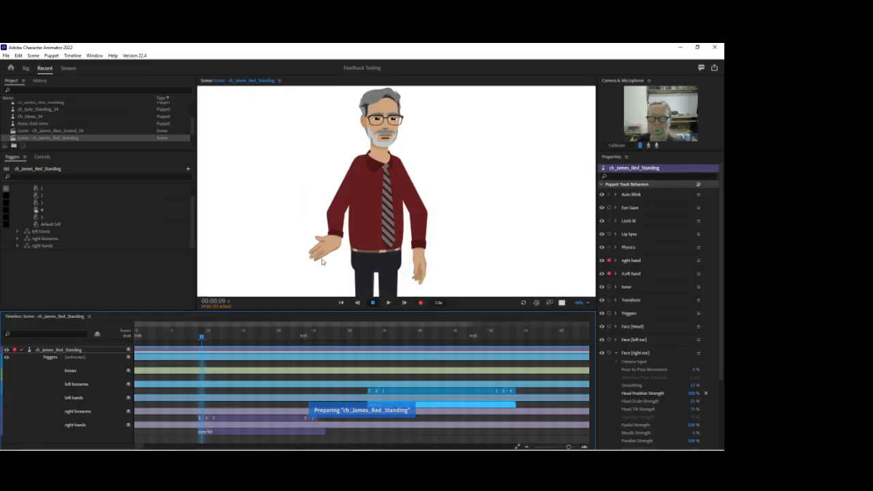
drag(322, 261, 249, 223)
click(173, 335)
drag(335, 278, 271, 272)
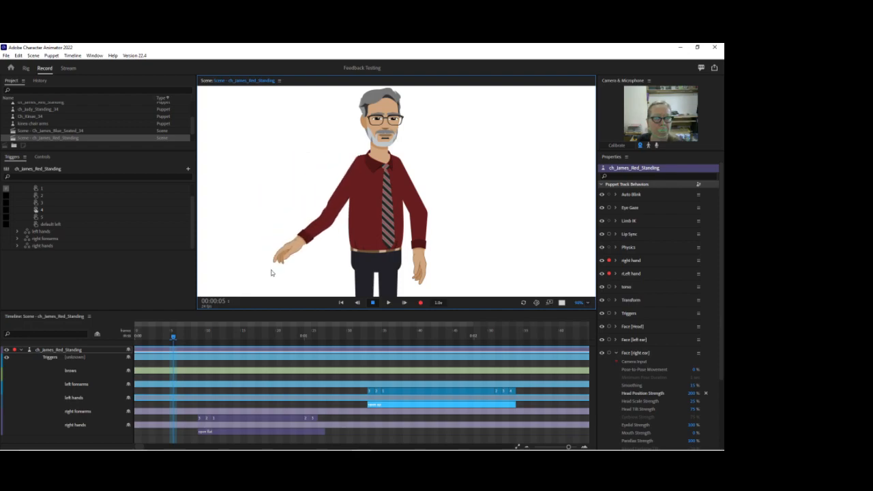
Open the puppet's rig, select the left arm and right arm layers together, and set their Attach Style to Hinge.
double_click(423, 182)
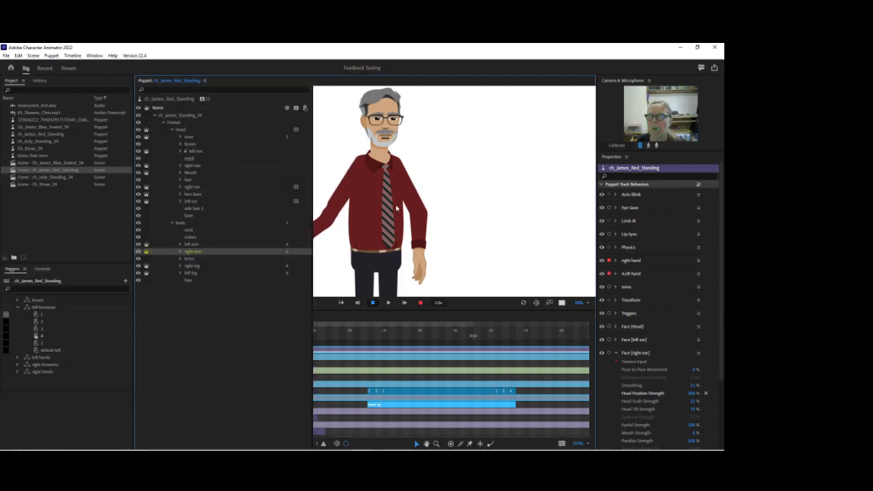
click(200, 245)
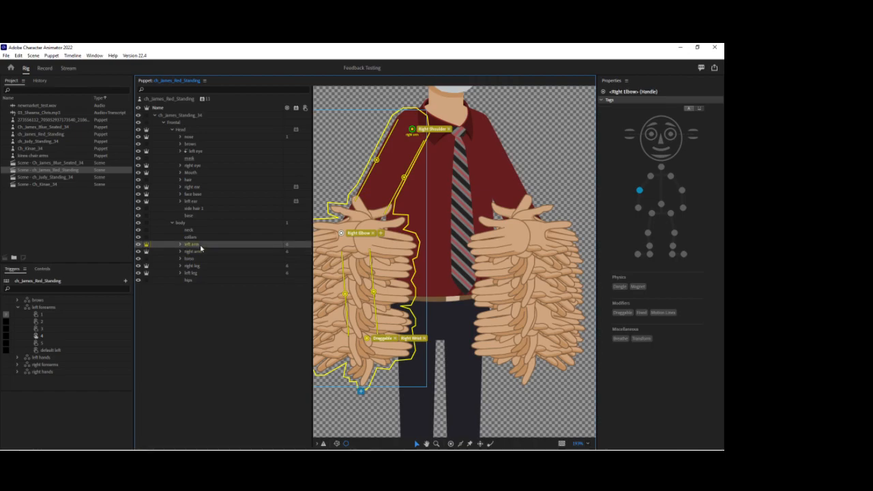
ctrl+click(202, 251)
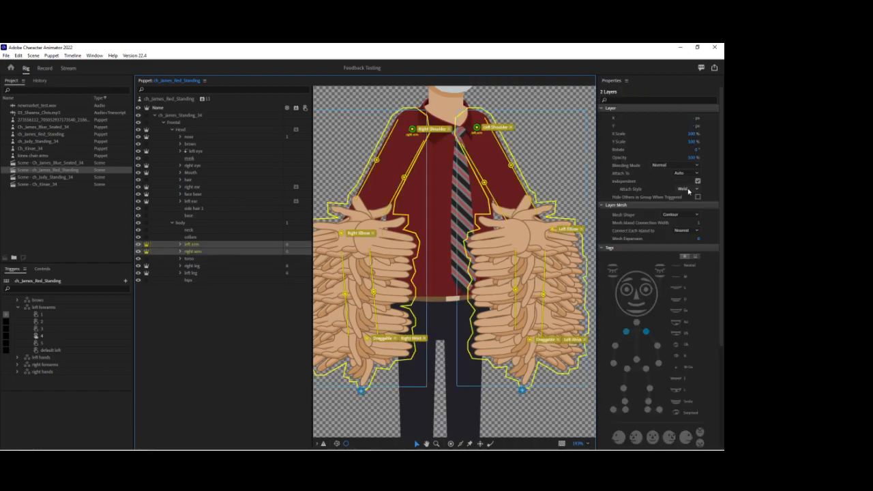
click(697, 190)
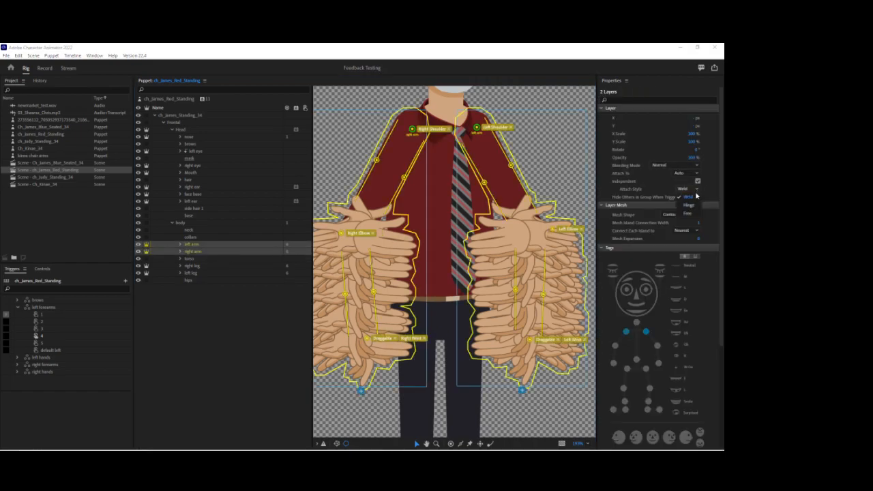
click(685, 204)
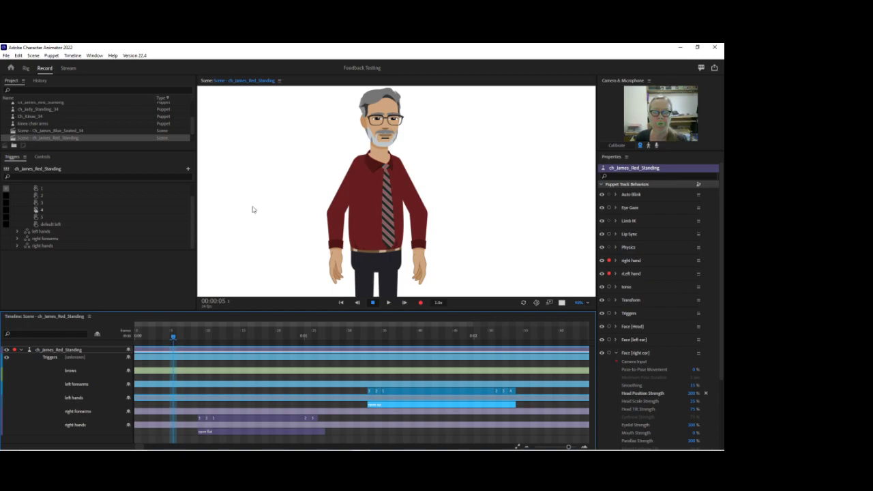
Pull both hands outward in the scene to test the hinged arms, and refresh the scene.
drag(339, 278, 238, 195)
drag(429, 278, 509, 212)
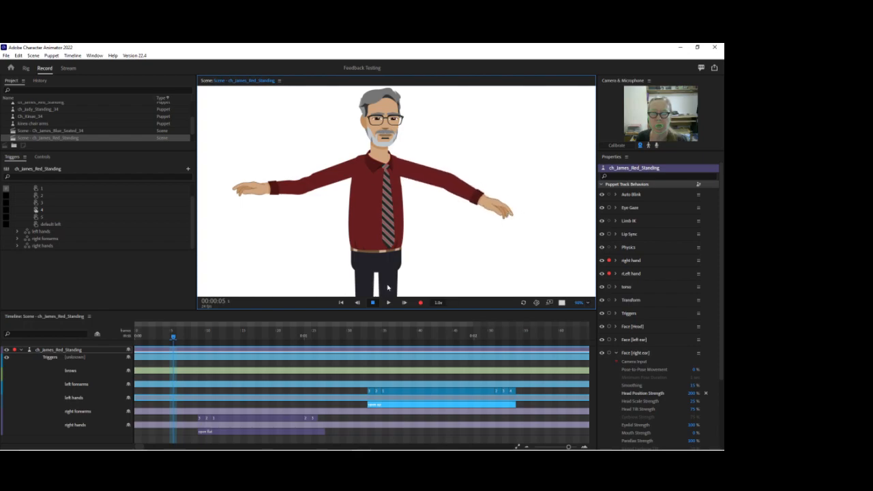
click(522, 304)
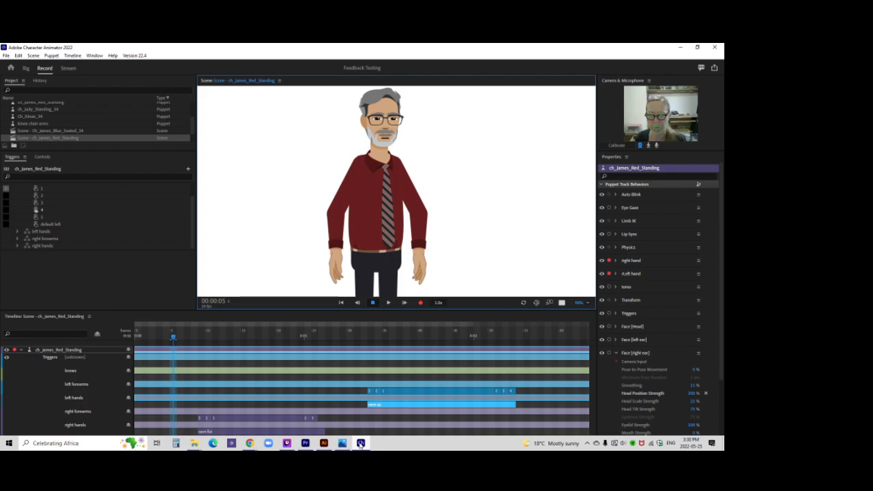
Switch to ch_James_Red_Standing.ai in Illustrator and collapse the left and right forearm layer groups.
click(324, 443)
click(361, 443)
click(360, 443)
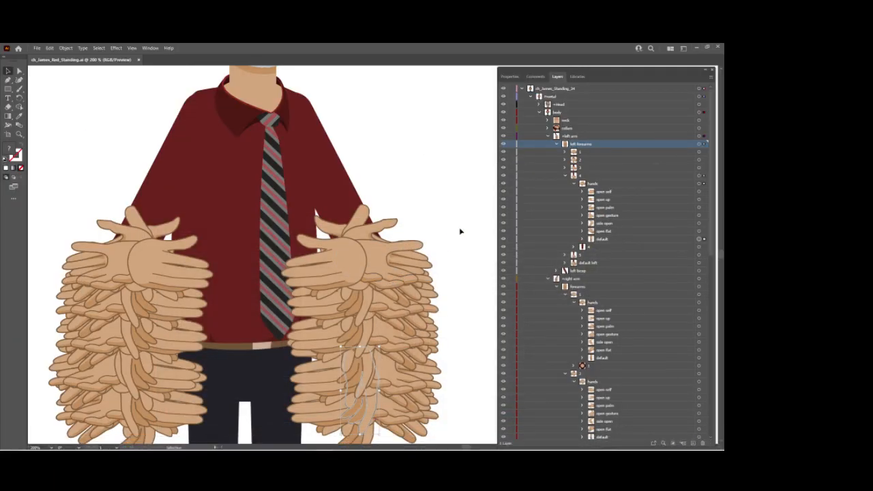
key(space)
drag(445, 110, 460, 121)
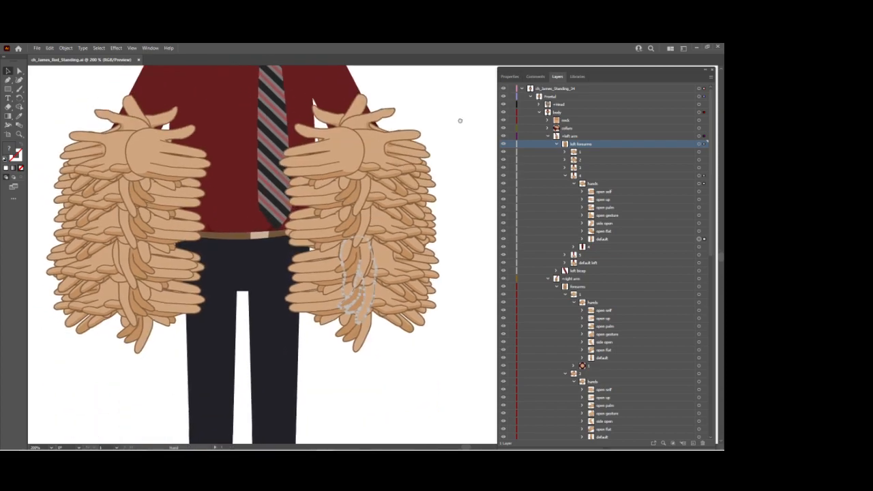
click(565, 176)
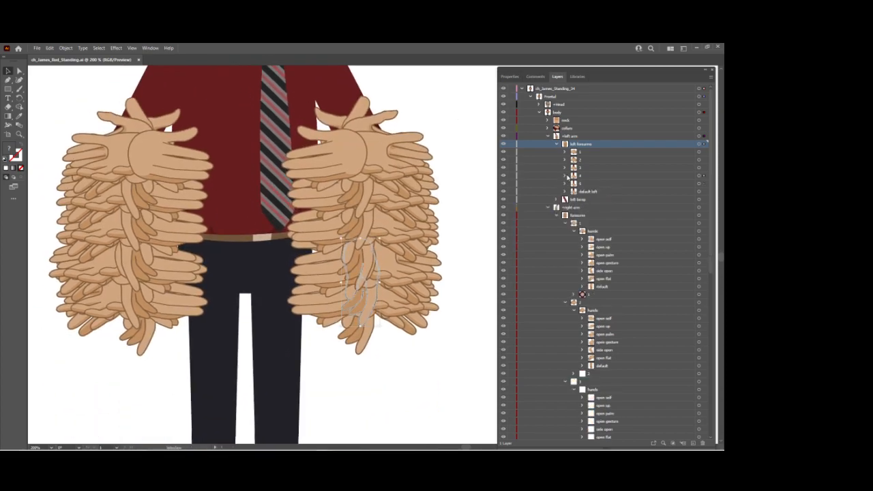
click(556, 215)
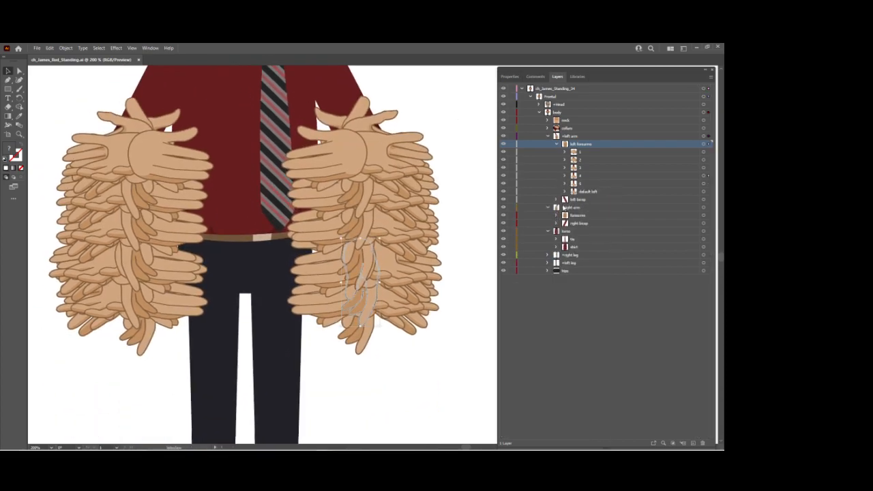
click(557, 145)
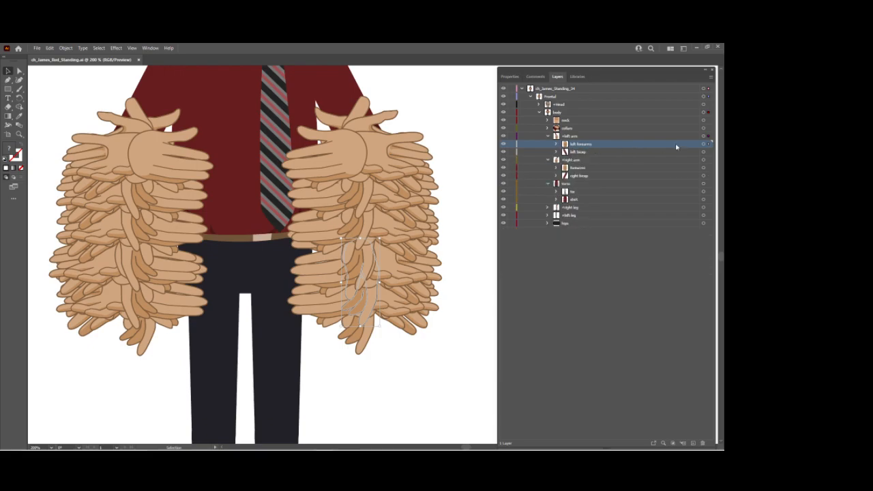
Select all artwork in the left forearms layer and rotate it outward, away from the body.
click(703, 145)
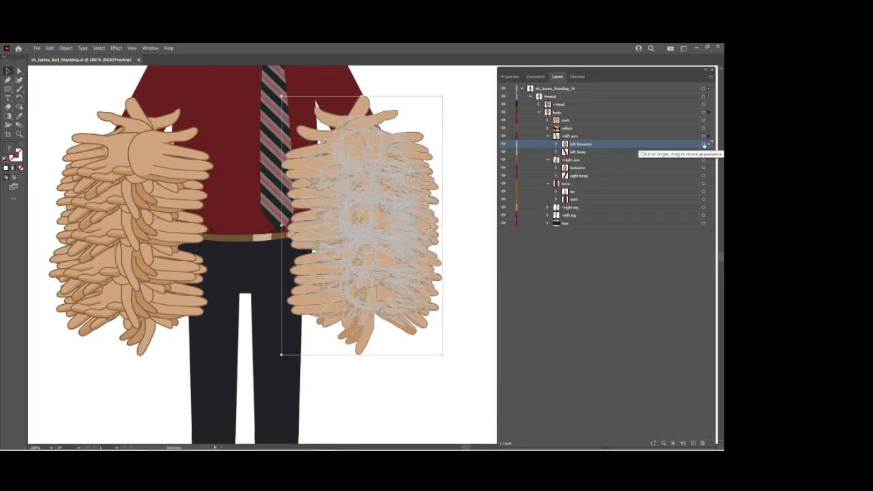
click(19, 97)
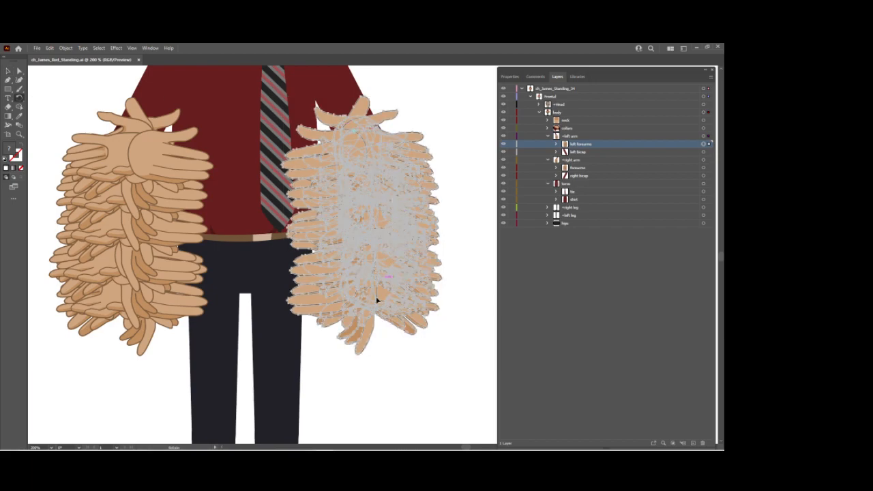
drag(368, 313, 433, 296)
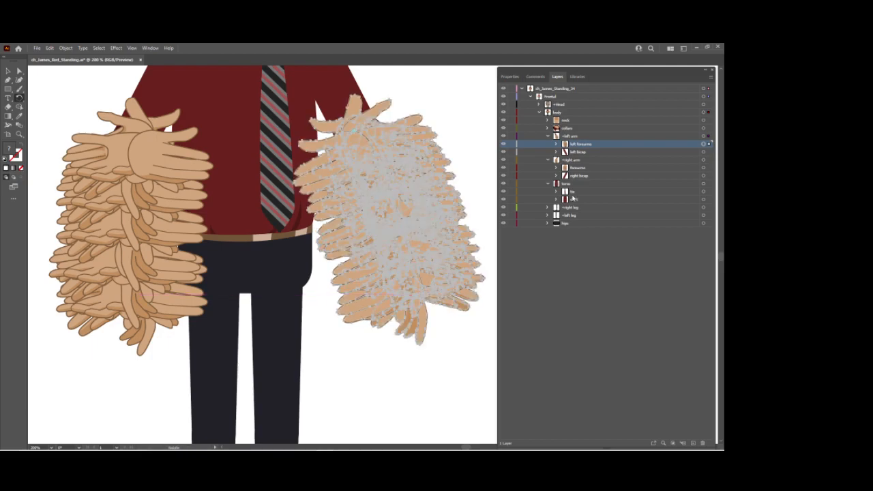
Select all artwork in the right arm's forearms layer and rotate it outward, away from the body.
click(590, 168)
click(704, 168)
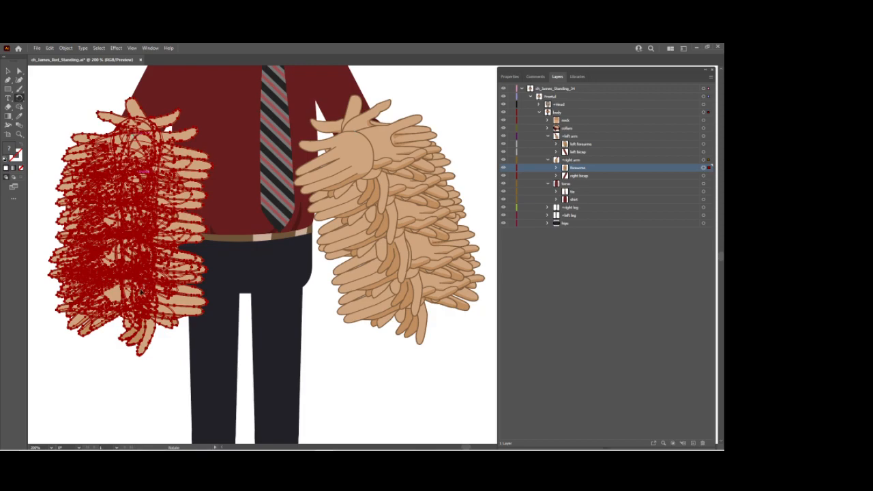
drag(147, 310, 111, 306)
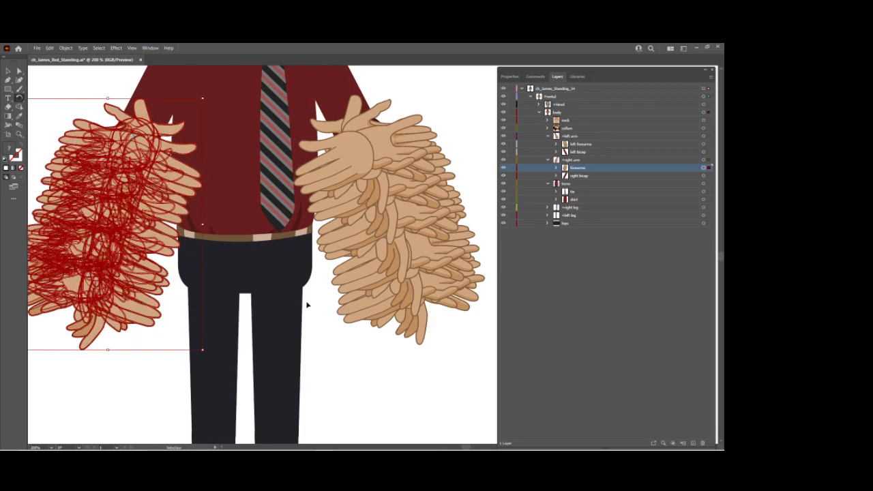
Save the Illustrator artwork, switch back to Character Animator, and open the puppet's rig to load the updated arms.
mouse_move(361, 447)
key(ctrl+s)
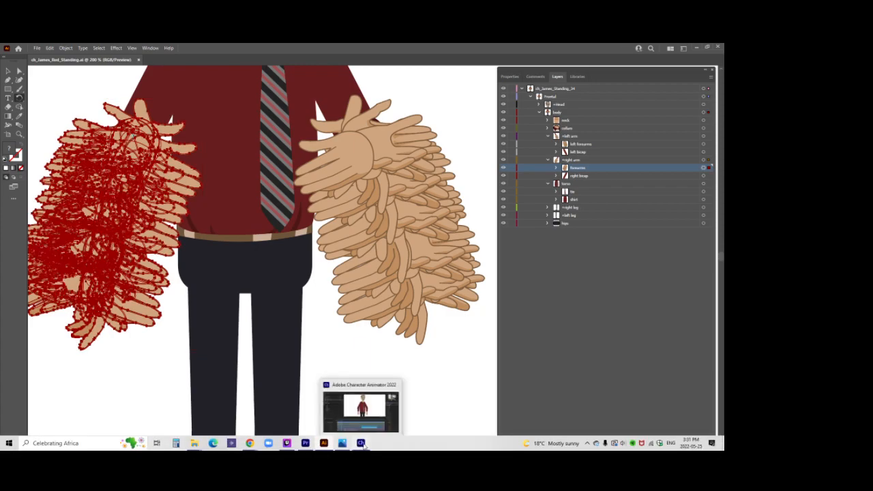
click(361, 442)
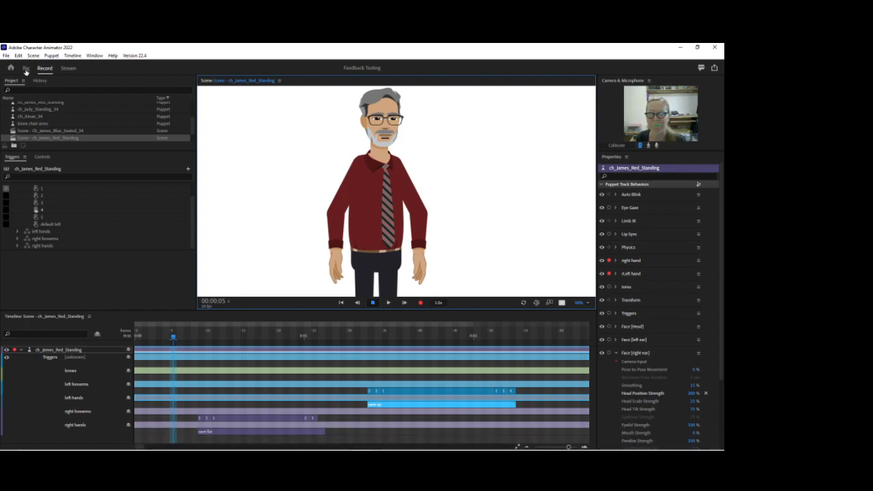
click(26, 69)
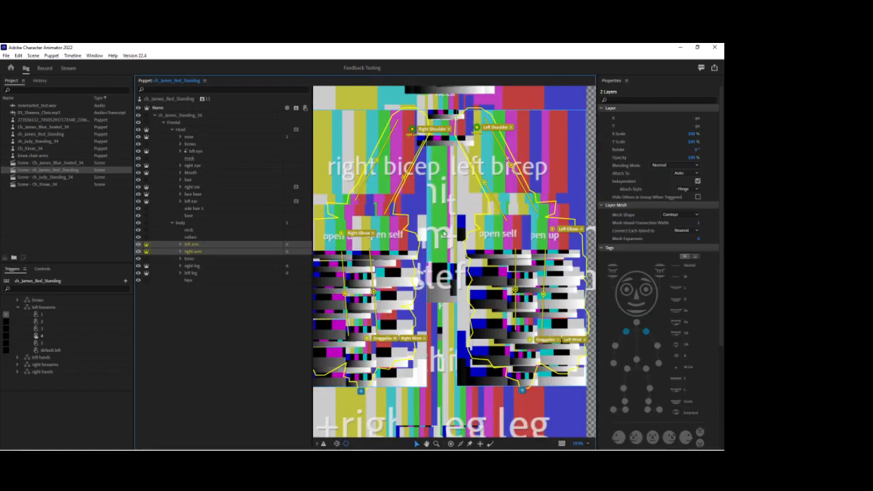
Close Character Animator and relaunch Adobe Character Animator 2022 to reload the puppet with its artwork displayed properly.
click(714, 47)
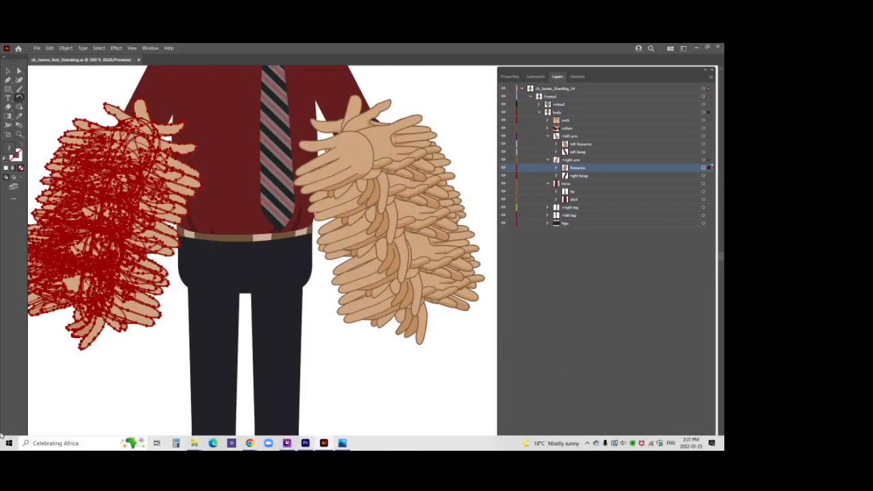
click(9, 443)
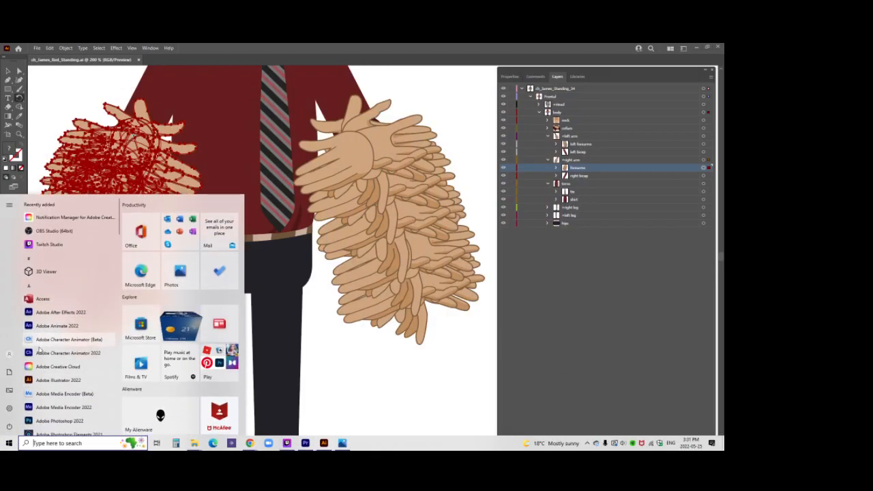
click(84, 353)
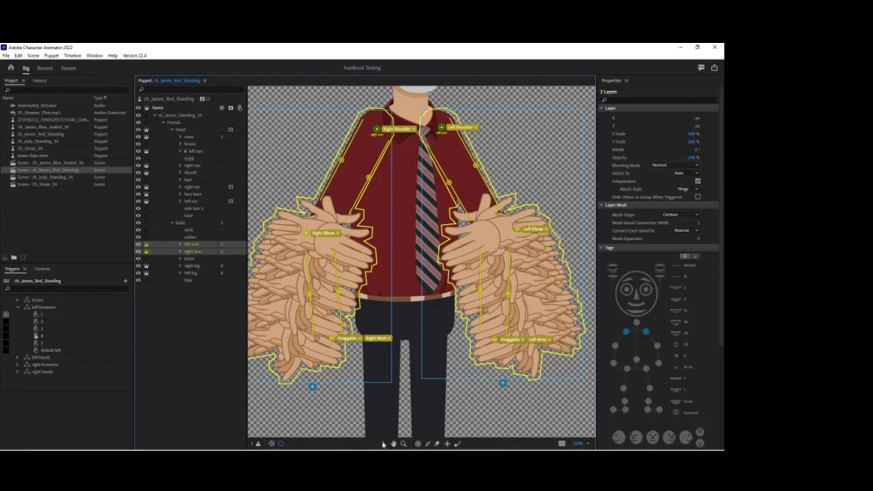
Shift both draggable wrist handles outward onto the rotated hands and delete the two old forearm sticks on each arm.
drag(497, 342, 534, 335)
drag(332, 343, 275, 341)
click(318, 295)
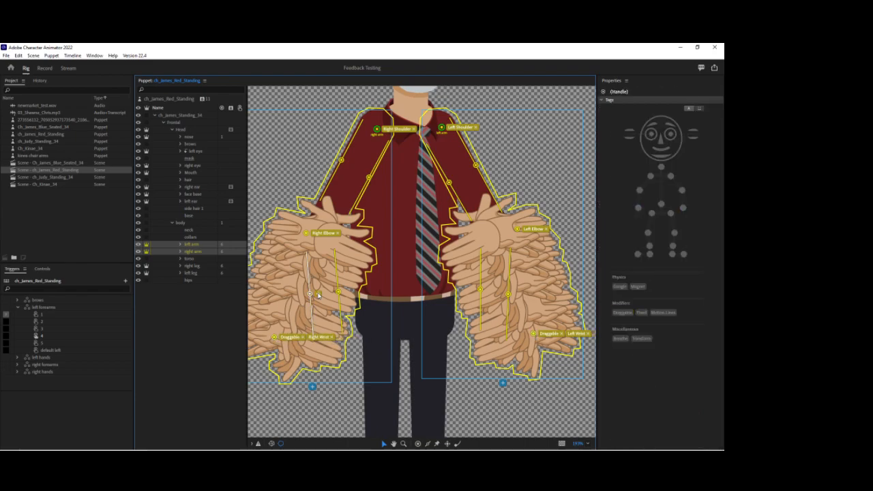
key(Delete)
click(338, 293)
click(507, 295)
click(480, 292)
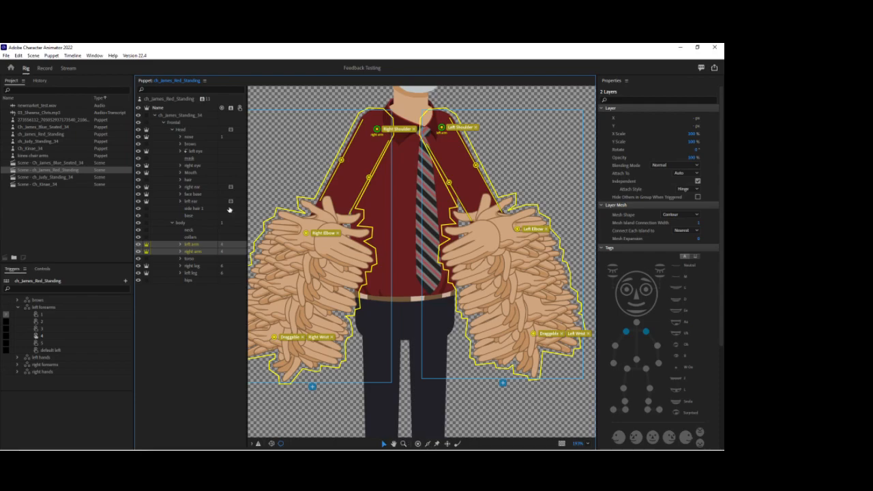
Draw two parallel sticks along the left arm's forearm, angled outward from below the elbow towards the wrist.
ctrl+click(194, 250)
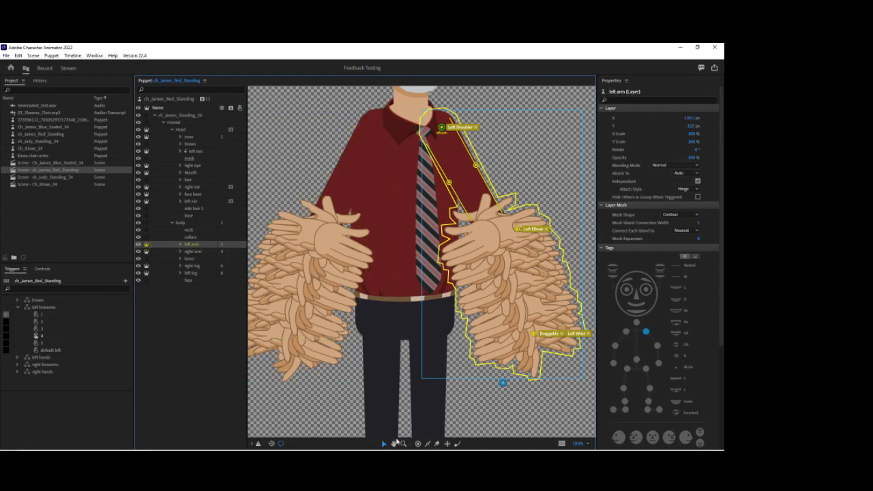
drag(526, 252, 544, 308)
drag(487, 263, 512, 317)
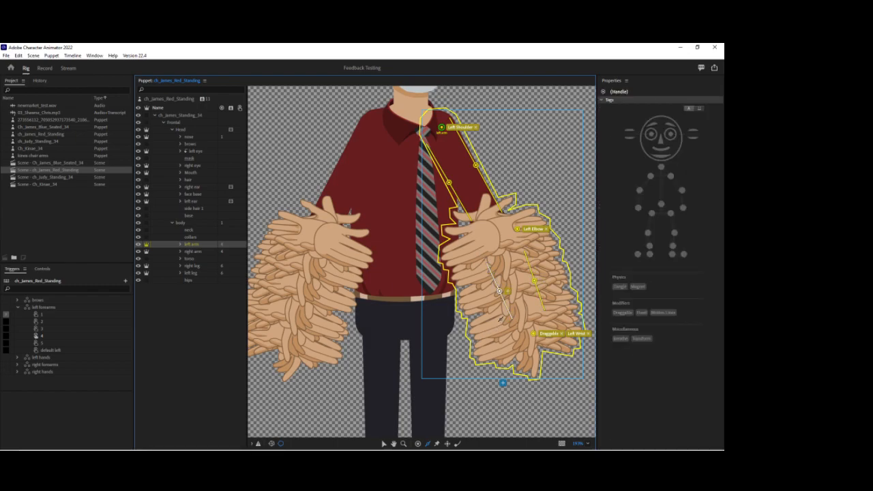
key(ctrl+z)
drag(501, 265, 520, 317)
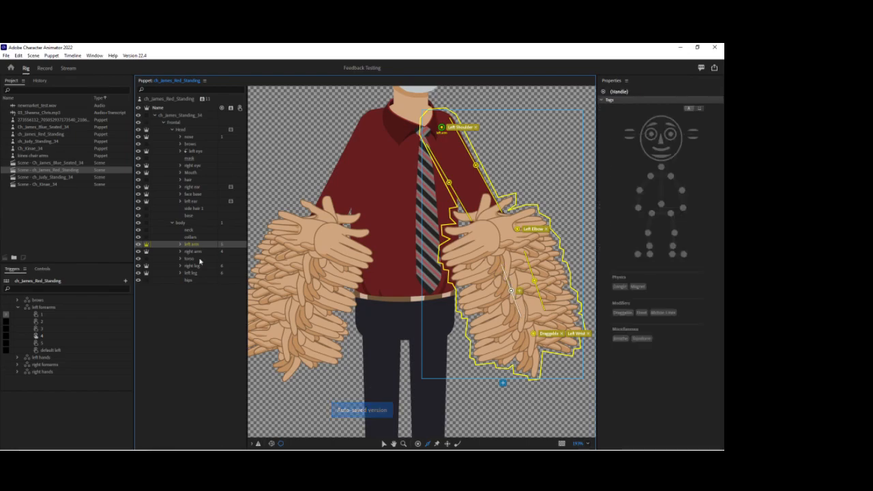
Draw two outward-angled sticks along the right arm's forearm and test the left hand's movement in the scene.
click(193, 252)
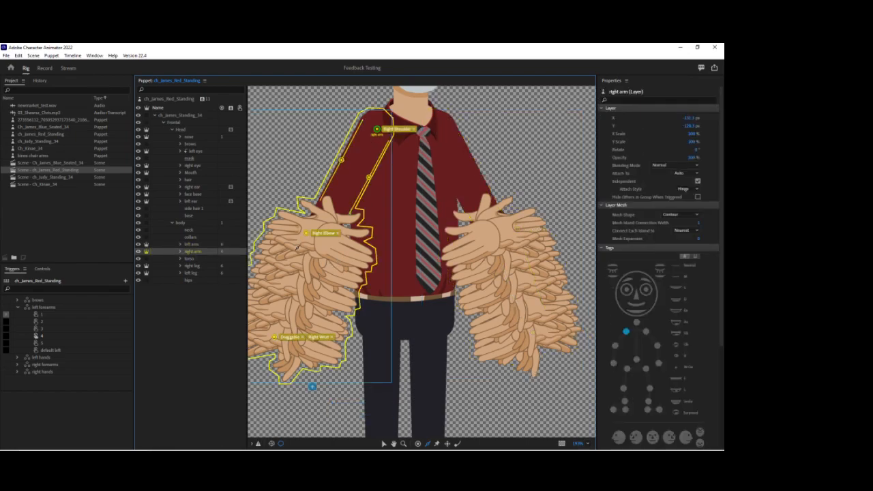
drag(333, 258, 300, 319)
click(44, 68)
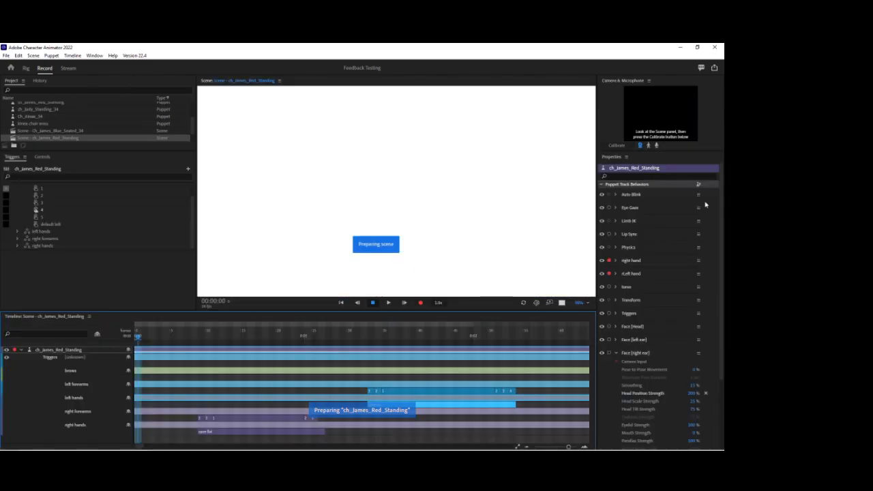
drag(451, 274, 453, 293)
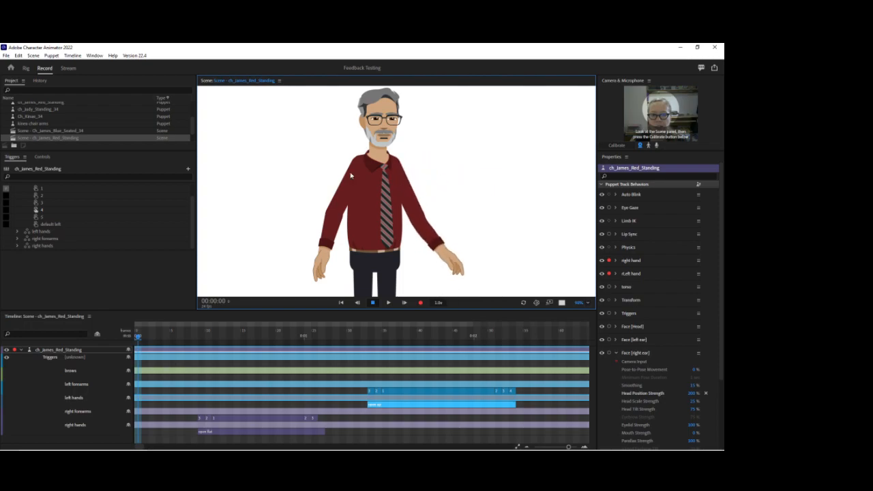
Try the Left Elbow handle slightly inward and lower on the left arm, testing the arm raised outward in the scene.
click(26, 67)
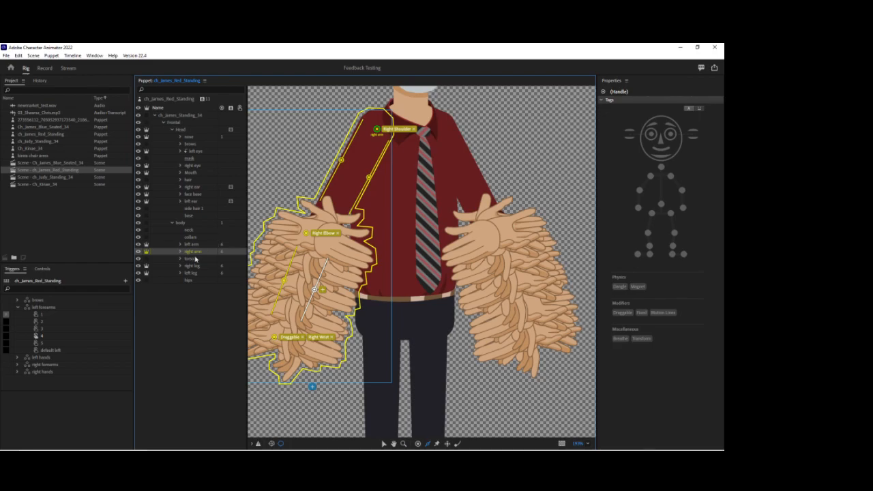
click(192, 244)
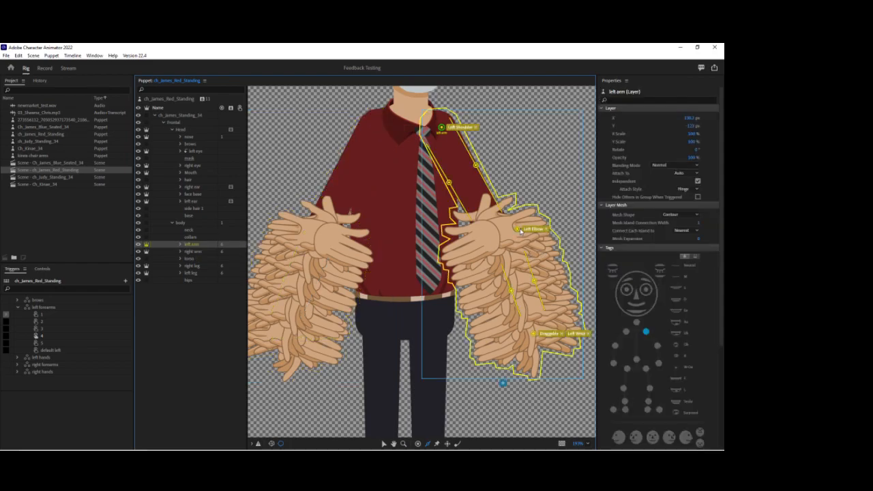
drag(514, 238, 503, 238)
click(44, 68)
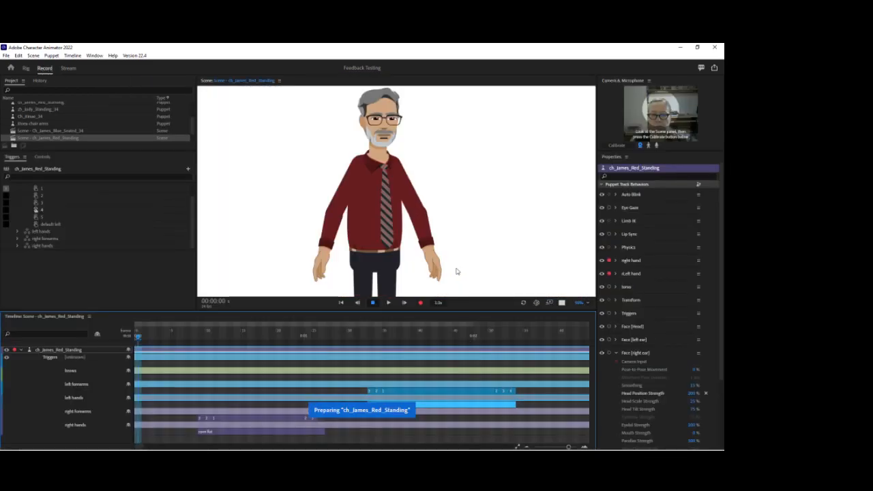
drag(448, 268, 496, 229)
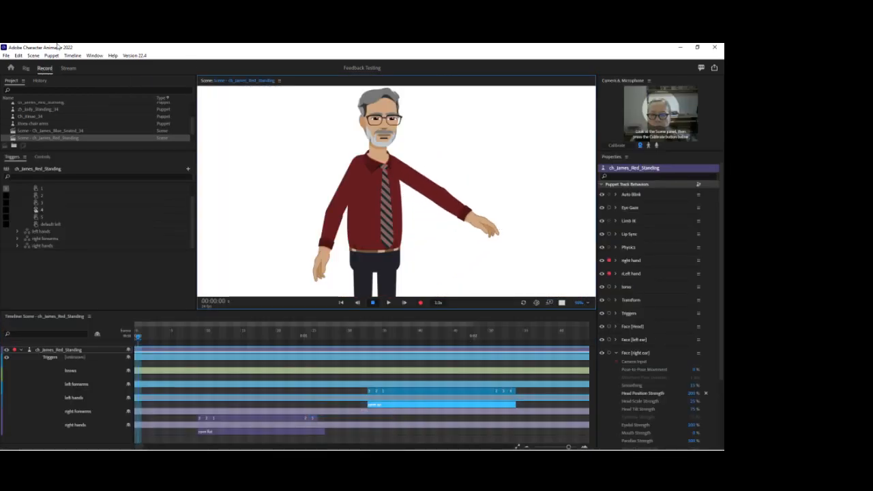
Try the Left Elbow handle slightly outward and higher, testing the left arm stretched out to the side.
click(26, 68)
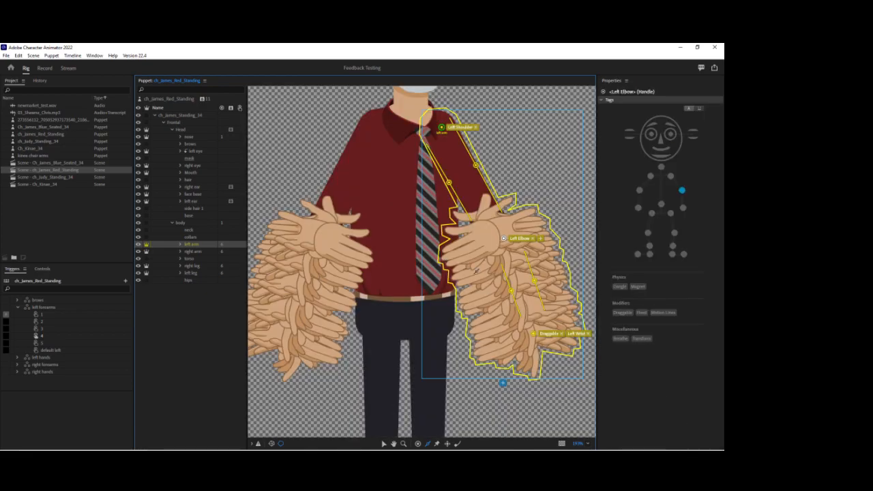
drag(504, 239, 510, 229)
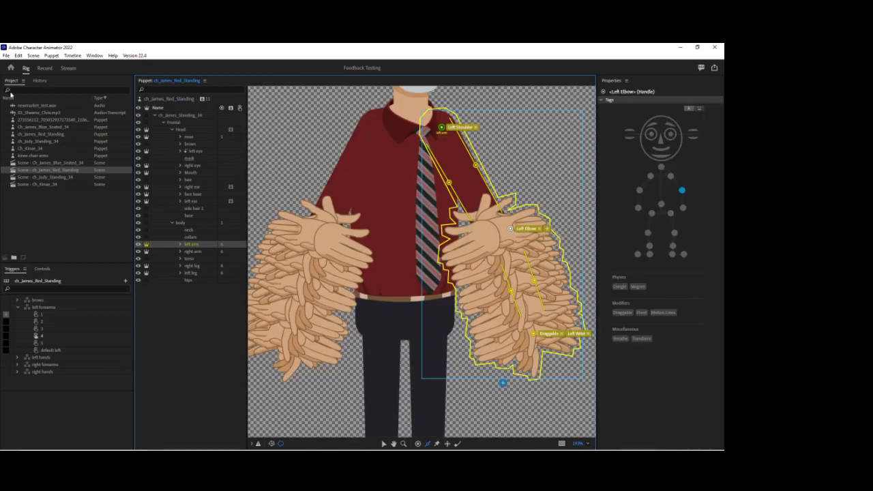
click(44, 68)
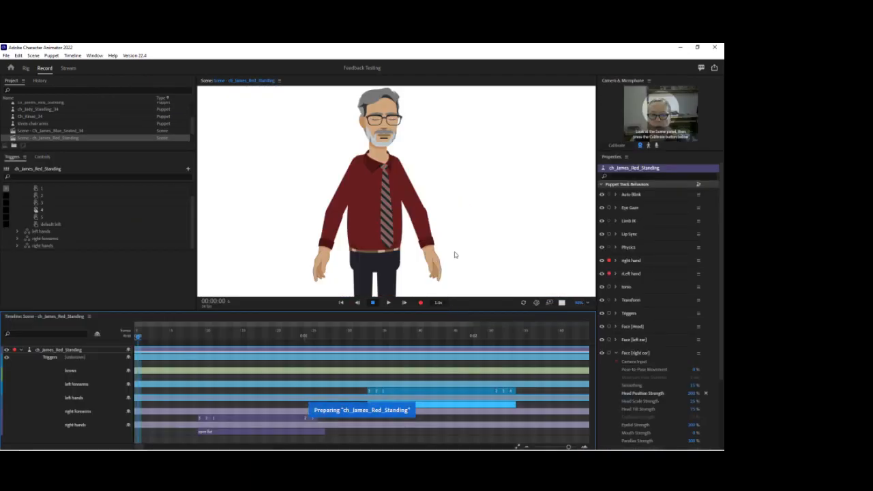
mouse_move(462, 253)
mouse_down()
mouse_move(466, 232)
mouse_move(473, 239)
mouse_move(506, 220)
mouse_move(508, 208)
mouse_move(506, 222)
mouse_move(508, 200)
mouse_move(495, 183)
mouse_move(509, 225)
mouse_move(532, 203)
mouse_up()
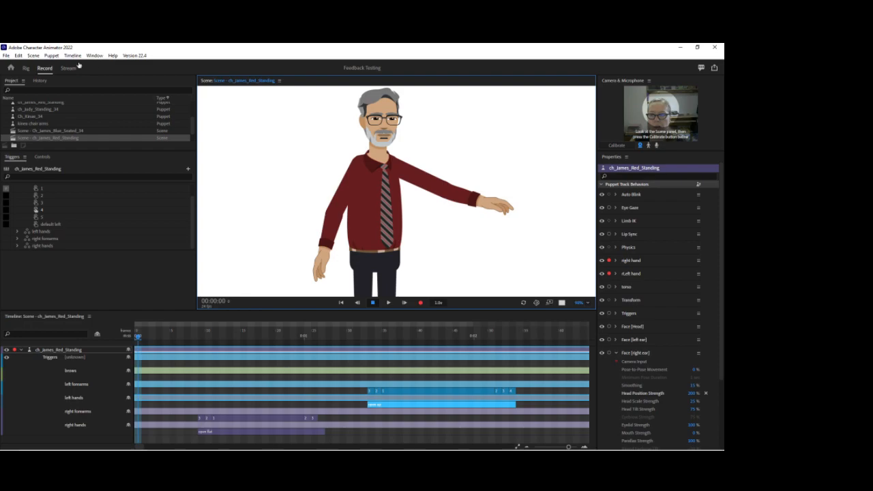
Try the Left Elbow handle a little further inward and up, testing the left hand pulled towards the body.
click(26, 68)
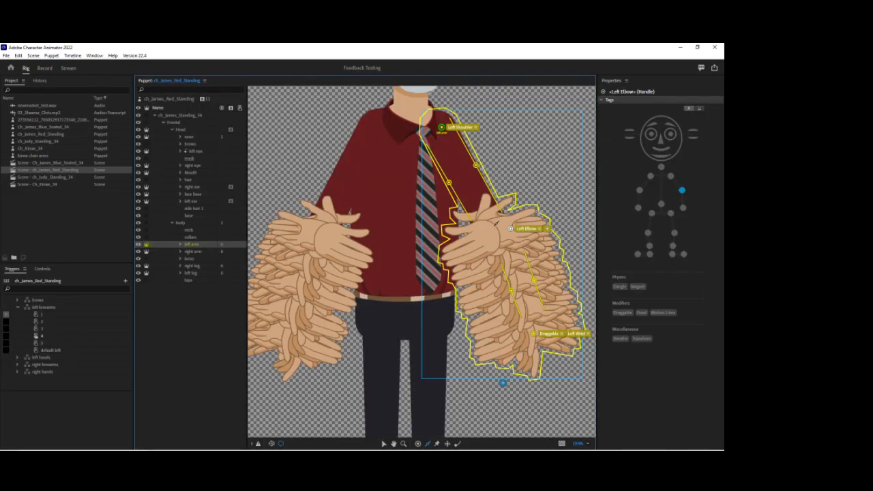
drag(511, 230, 505, 225)
click(44, 68)
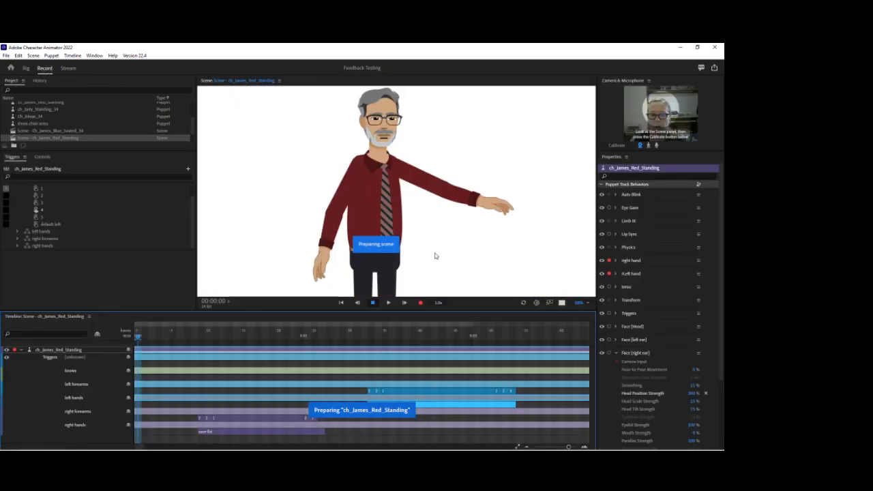
drag(442, 271, 405, 252)
Move the Left Elbow handle well inward and slightly down onto the palm area, and test the left arm's bend.
click(25, 68)
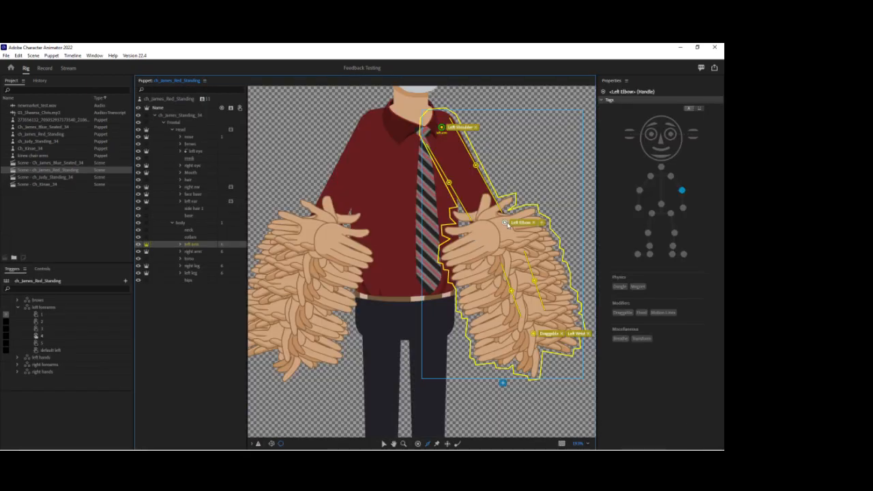
drag(505, 224, 479, 237)
click(45, 68)
mouse_move(467, 245)
mouse_down()
mouse_move(494, 213)
mouse_move(470, 229)
mouse_move(490, 248)
mouse_move(512, 200)
mouse_move(532, 217)
mouse_move(540, 187)
mouse_move(504, 160)
mouse_move(520, 183)
mouse_move(489, 147)
mouse_move(471, 146)
mouse_move(438, 175)
mouse_move(446, 206)
mouse_move(470, 178)
mouse_move(477, 228)
mouse_move(477, 247)
mouse_move(442, 275)
mouse_move(470, 260)
mouse_move(486, 231)
mouse_move(450, 277)
mouse_move(486, 255)
mouse_move(497, 232)
mouse_move(475, 262)
mouse_move(493, 275)
mouse_move(510, 270)
mouse_move(539, 198)
mouse_move(523, 273)
mouse_up()
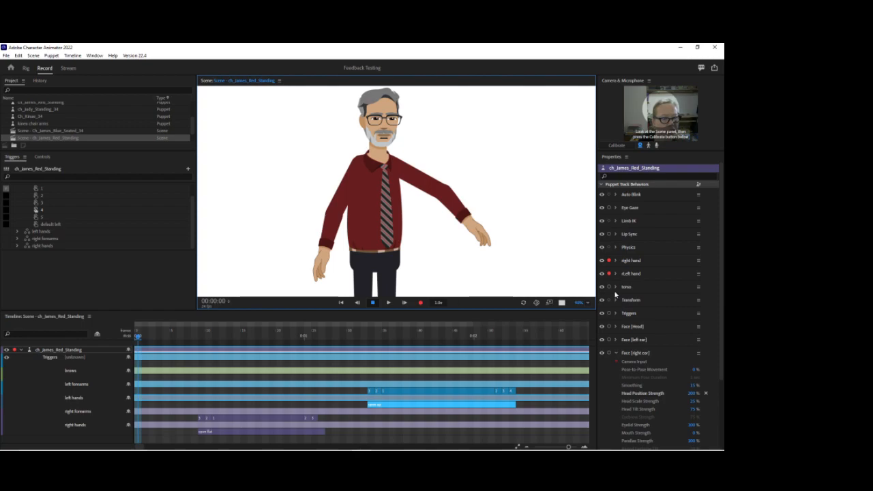
Set the Elbow Flip Threshold of the puppet's Limb IK behavior to 0°.
click(615, 221)
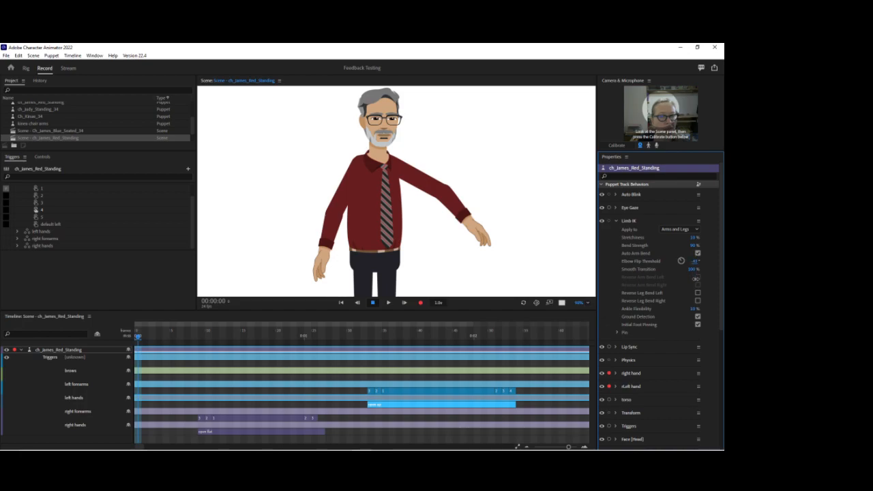
drag(493, 247, 485, 230)
click(693, 238)
click(679, 260)
drag(680, 260, 681, 256)
Test the bends of both arms in the scene by pulling the left and right hands outward and up.
mouse_move(497, 227)
mouse_down()
mouse_move(481, 264)
mouse_move(485, 227)
mouse_move(443, 225)
mouse_move(473, 236)
mouse_move(482, 220)
mouse_up()
drag(323, 273, 242, 227)
drag(261, 243, 250, 226)
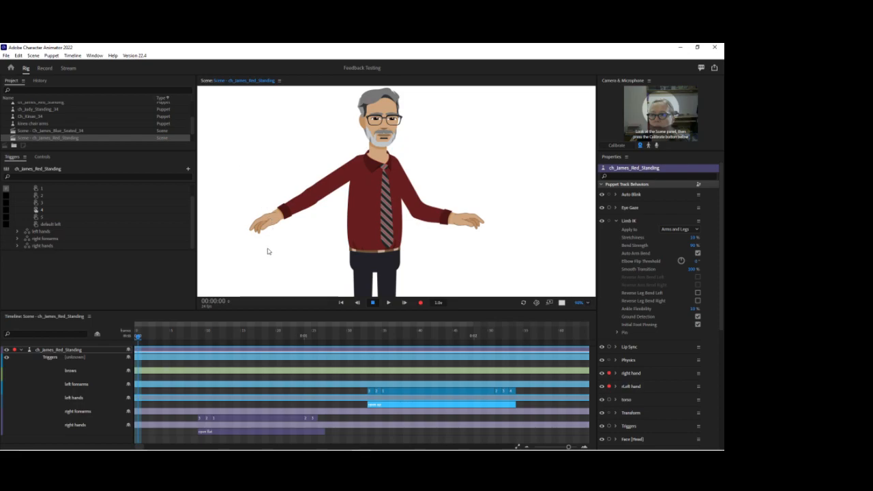
Move the right arm's Right Elbow handle inward and slightly down in the rig, and test both arms' bends up close.
click(194, 252)
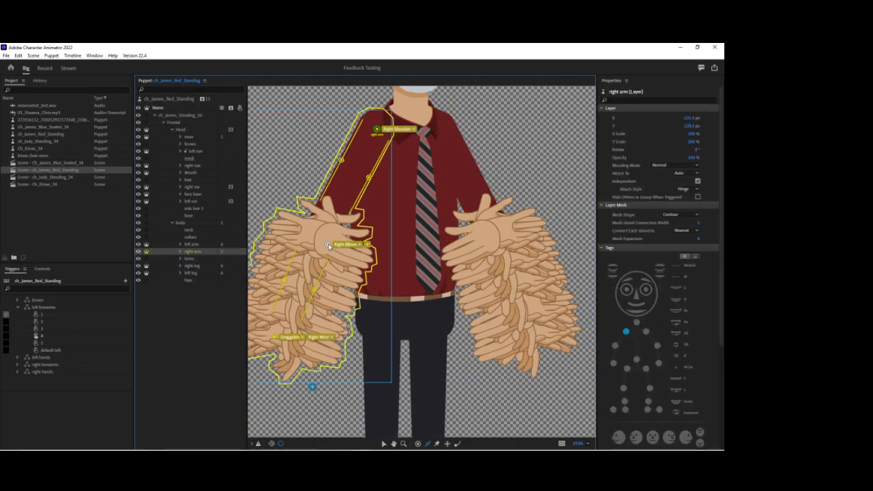
click(44, 68)
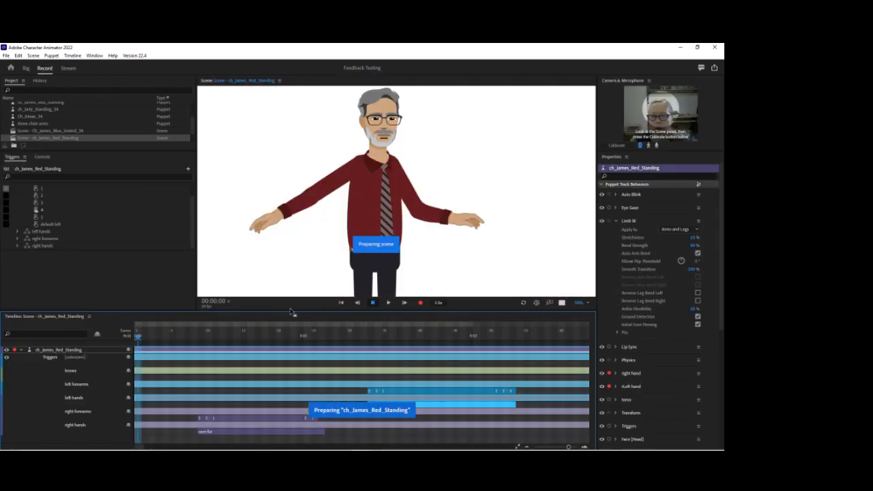
mouse_move(308, 258)
mouse_down()
mouse_move(278, 247)
mouse_move(242, 189)
mouse_move(260, 146)
mouse_move(263, 195)
mouse_move(297, 258)
mouse_move(273, 218)
mouse_move(297, 283)
mouse_move(273, 220)
mouse_move(300, 269)
mouse_move(290, 233)
mouse_move(300, 262)
mouse_up()
drag(438, 280, 449, 257)
drag(579, 292, 573, 255)
drag(481, 282, 522, 246)
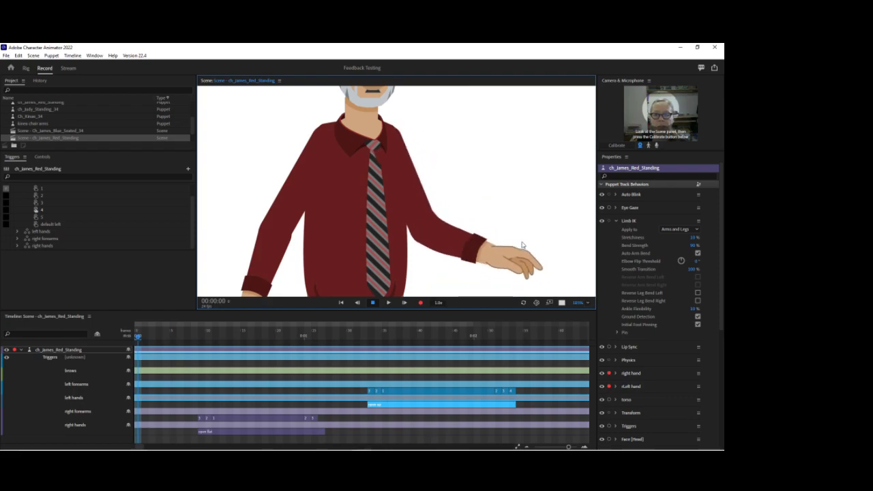
In Illustrator, move the tie layer from the torso group into the collar layer, save the artwork, and return to Character Animator.
click(362, 444)
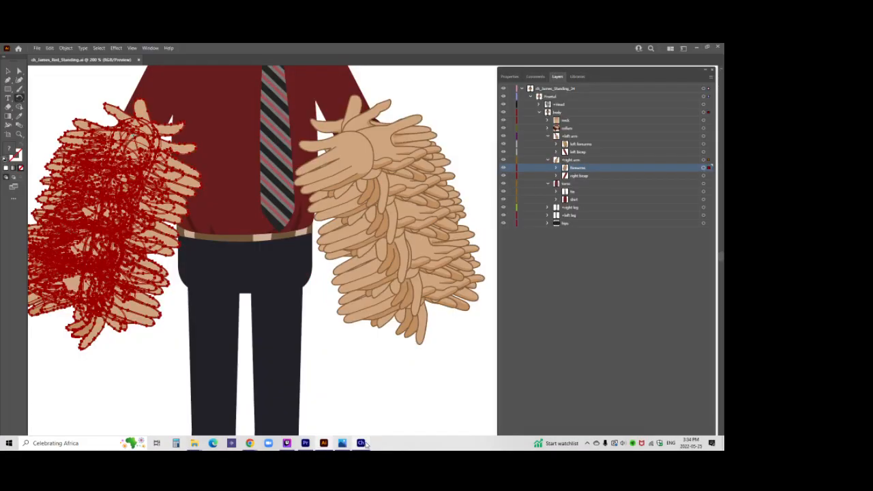
scroll(463, 311, up, 5)
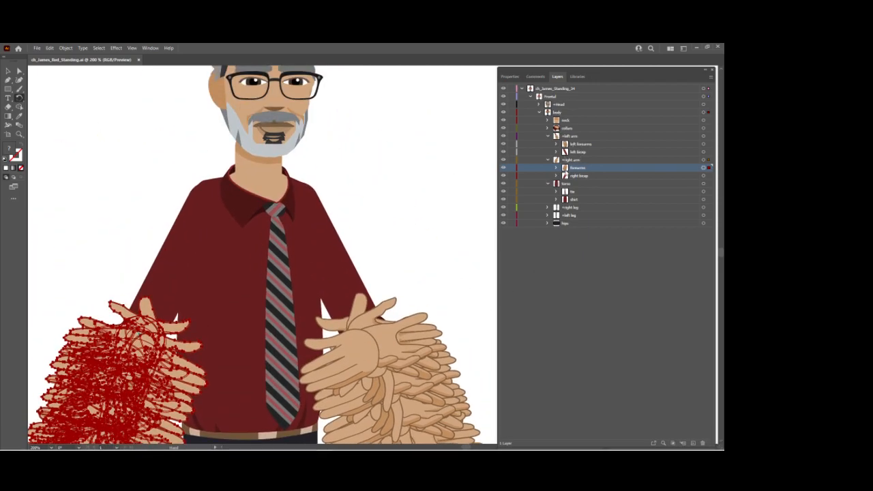
click(576, 128)
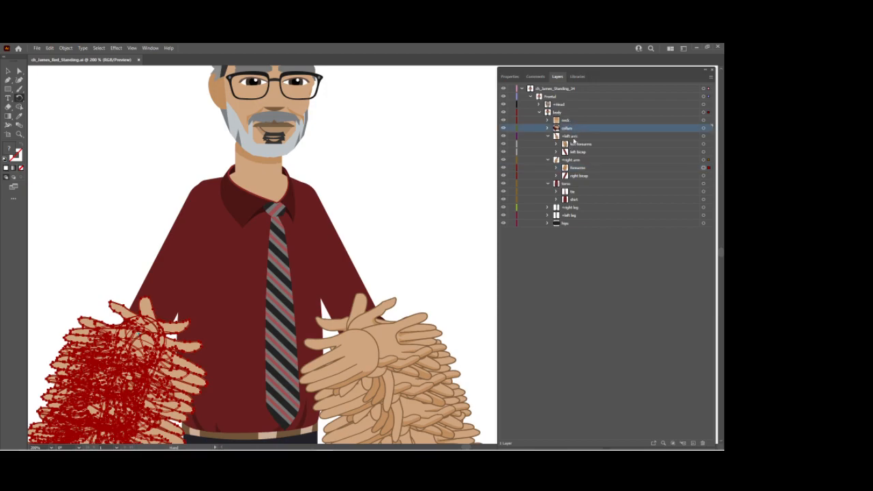
click(583, 192)
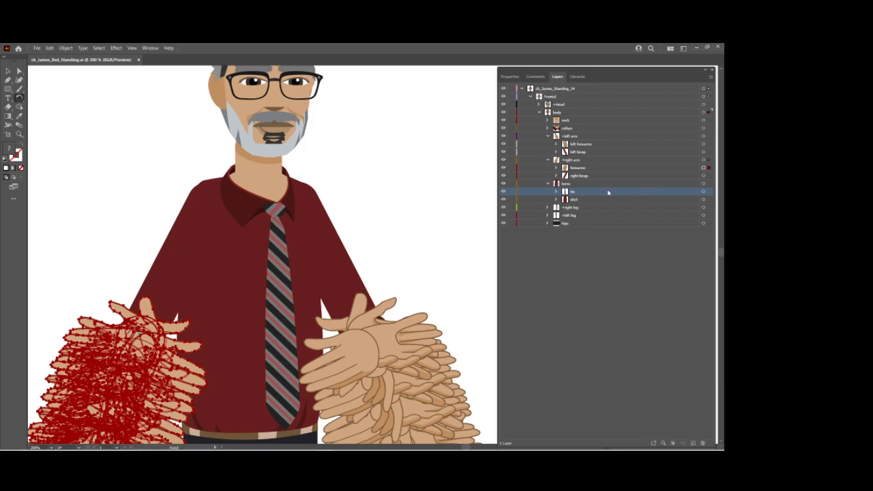
drag(607, 184, 608, 130)
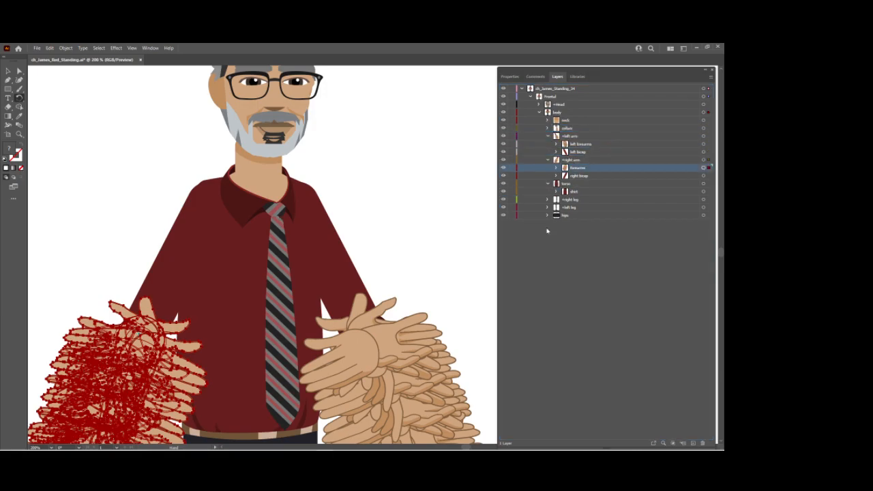
key(ctrl+s)
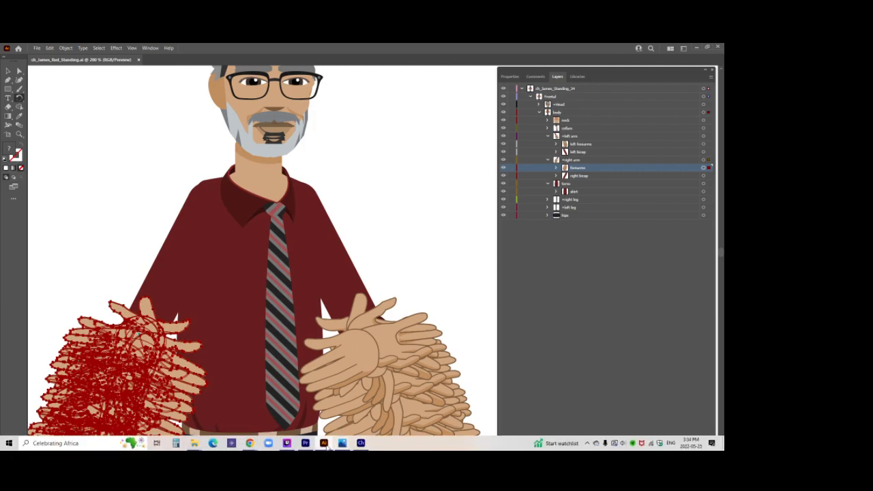
click(361, 443)
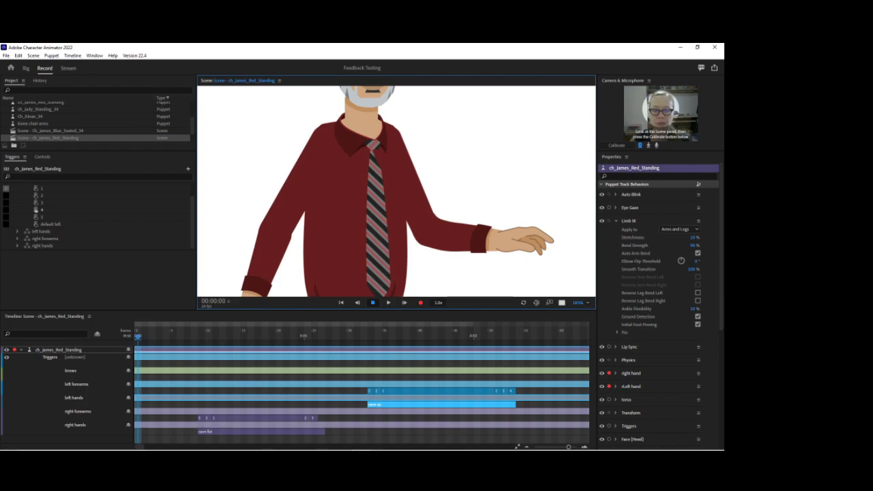
Recheck the layers in Illustrator, return to Character Animator, and test the left arm's bend across the tie in the scene.
click(324, 443)
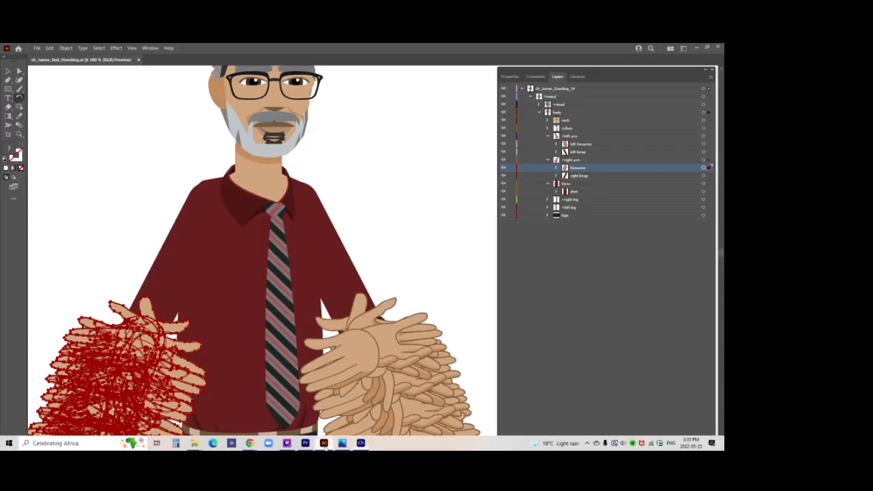
click(326, 444)
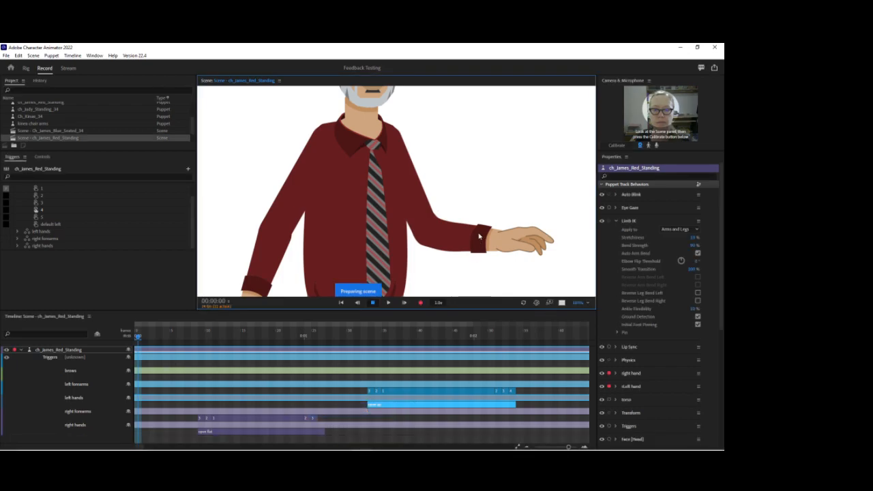
drag(450, 292, 509, 192)
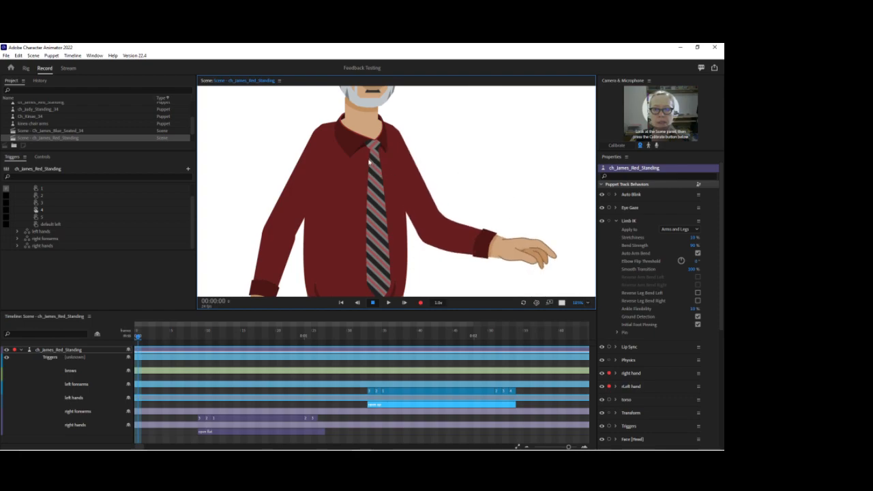
drag(522, 252, 371, 280)
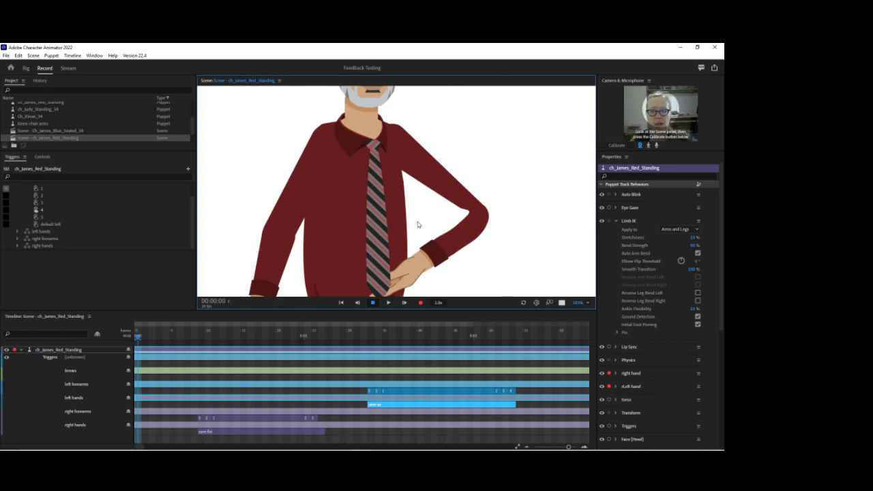
drag(402, 286, 530, 304)
In the rig, make the tie layer inside the collar group independent and move its origin handle up to the knot.
click(27, 69)
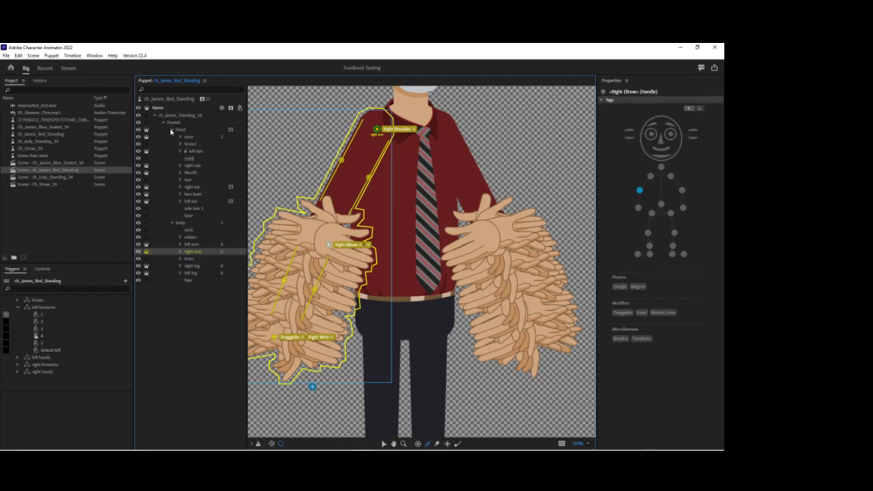
click(171, 129)
click(188, 152)
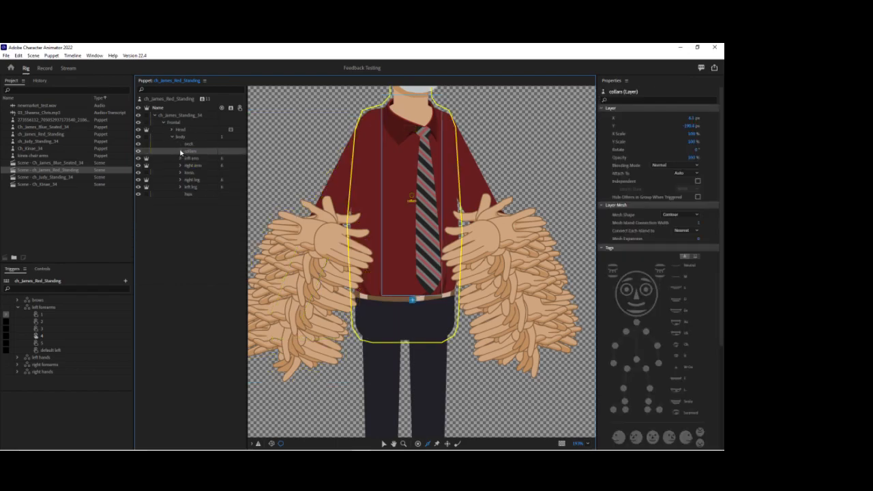
click(197, 159)
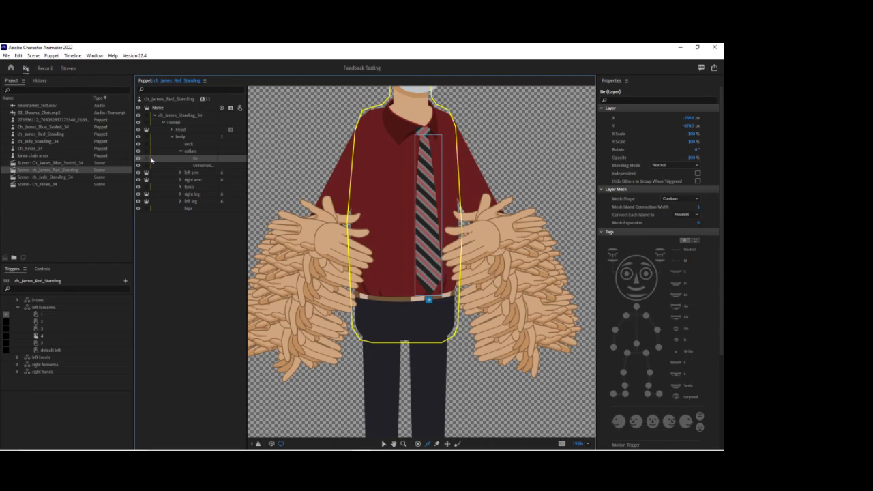
click(146, 159)
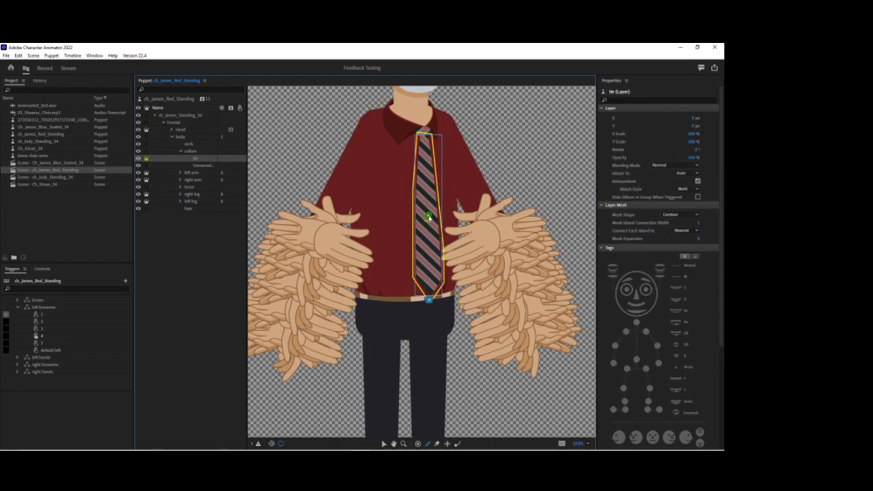
drag(428, 216, 430, 146)
click(425, 139)
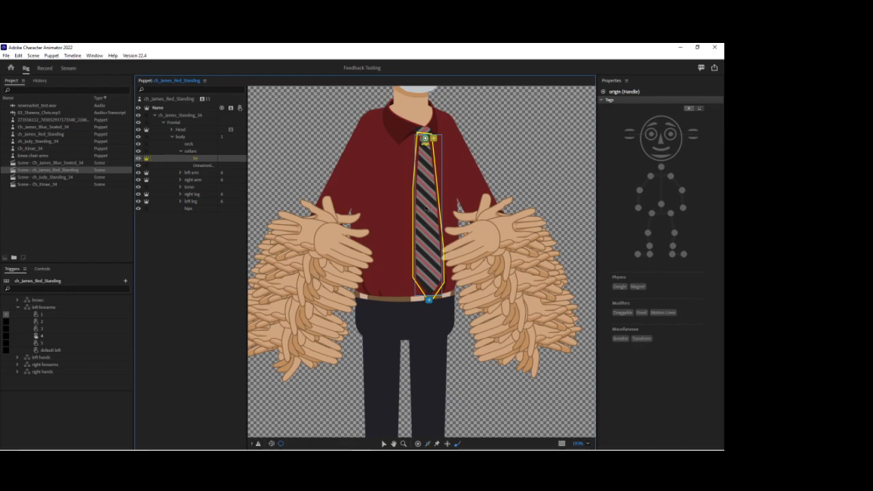
Return to the recording scene and test the tie and left arm at a smaller zoom by moving the left hand outward.
click(53, 69)
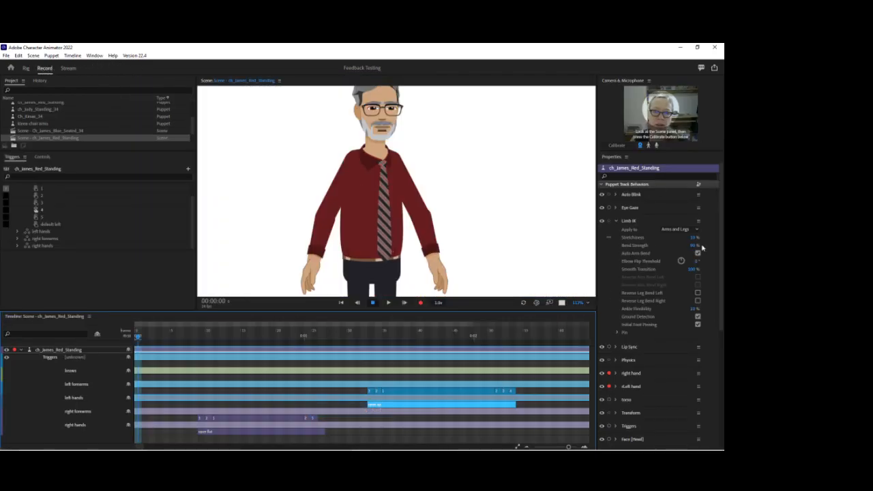
click(615, 221)
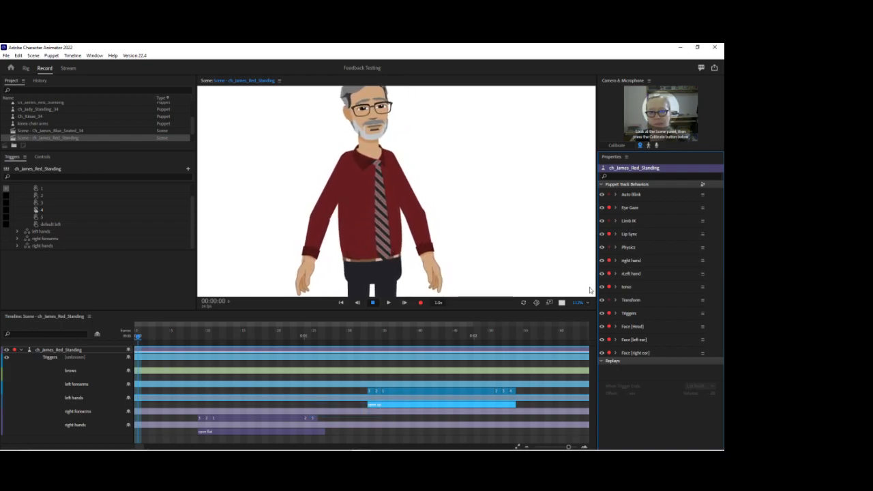
mouse_move(580, 303)
mouse_down()
mouse_move(580, 287)
mouse_move(582, 314)
mouse_up()
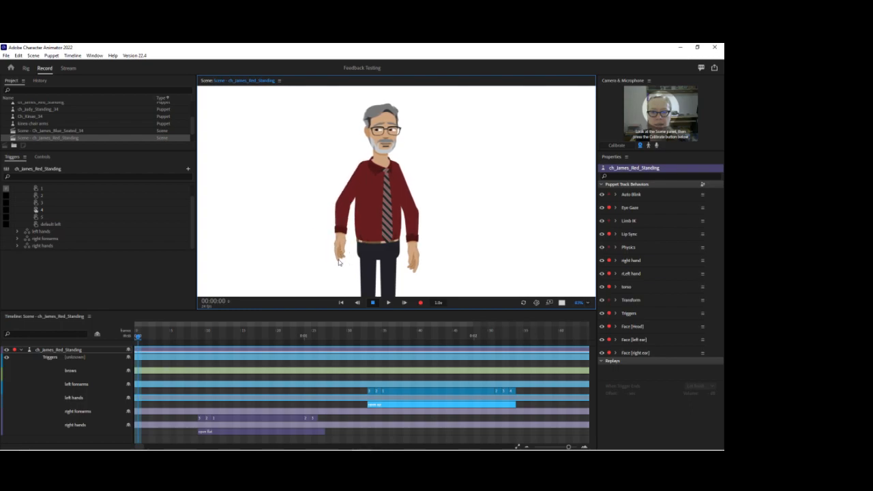
drag(415, 255, 449, 220)
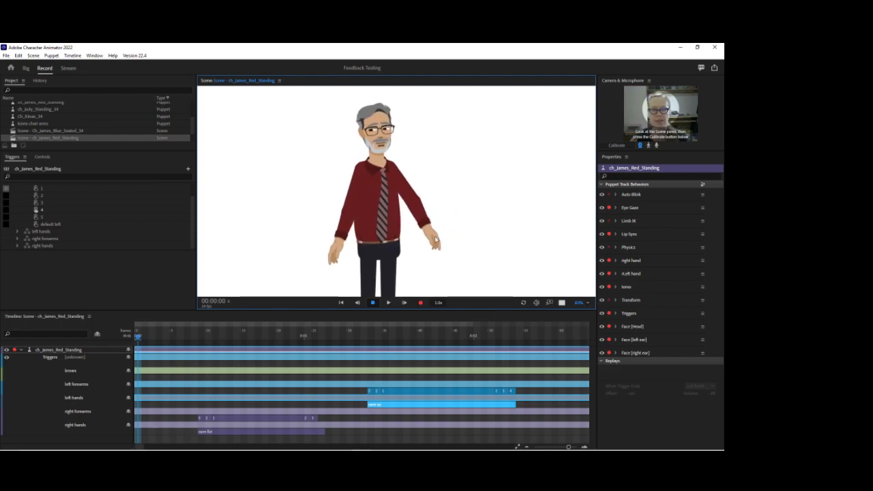
drag(426, 252, 440, 208)
Lower the Limb IK Stretchiness, test both arms by moving the hands, and pose the left hand on the hip.
click(615, 220)
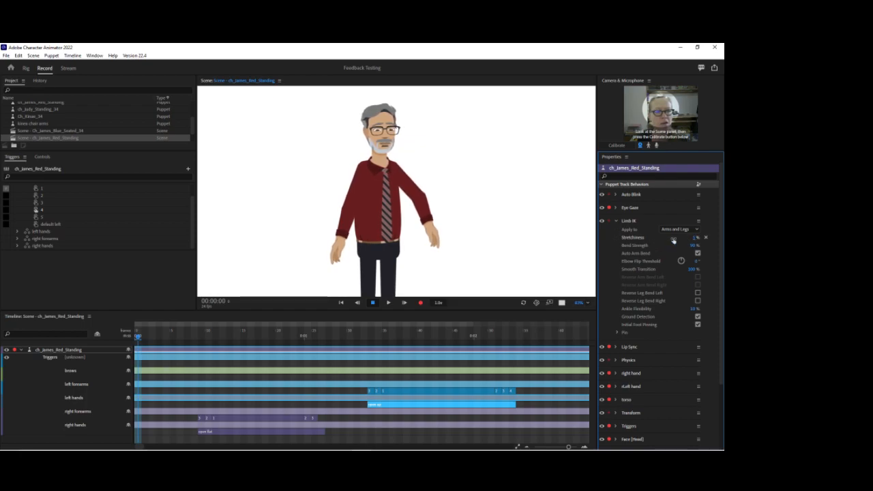
drag(422, 236, 465, 187)
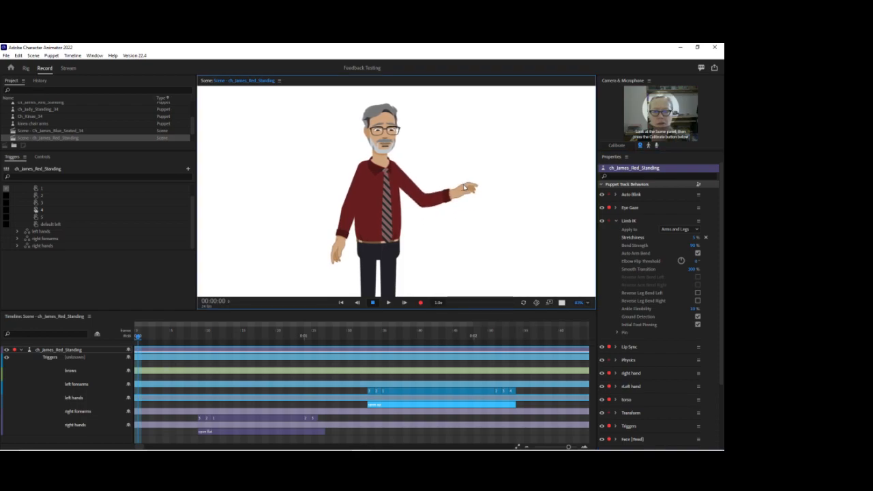
drag(424, 244, 441, 236)
drag(339, 249, 314, 261)
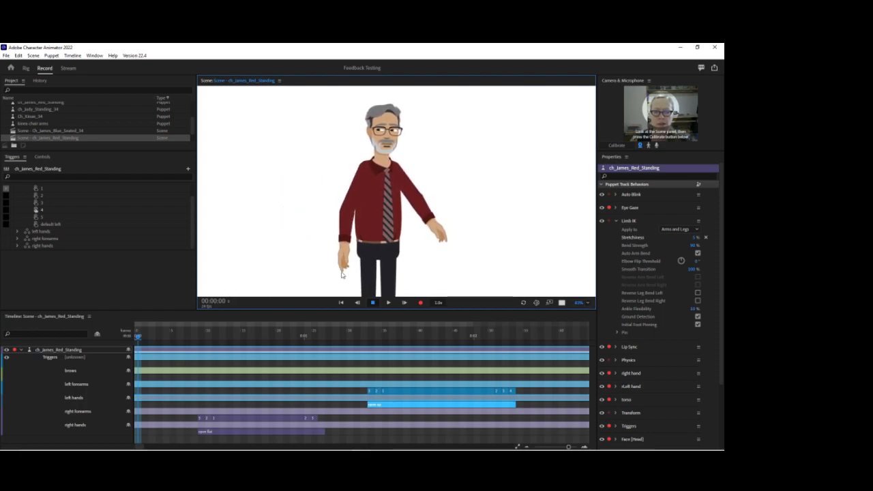
drag(439, 239, 406, 273)
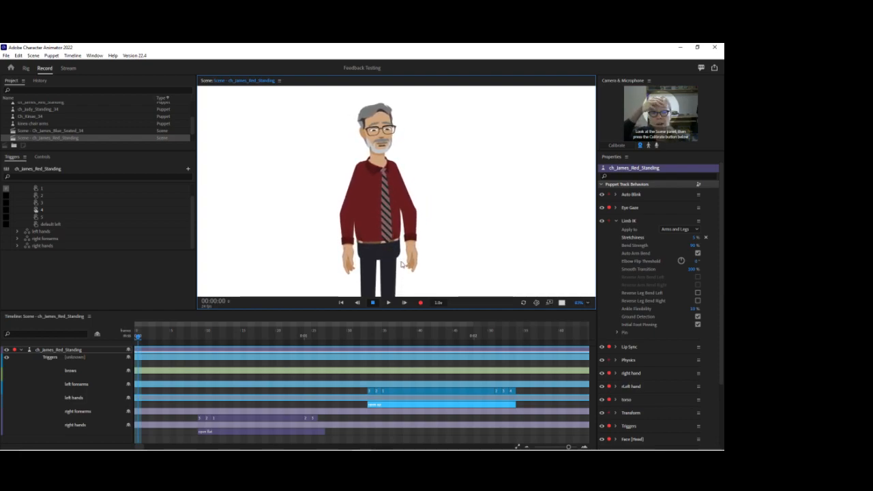
drag(401, 264, 384, 248)
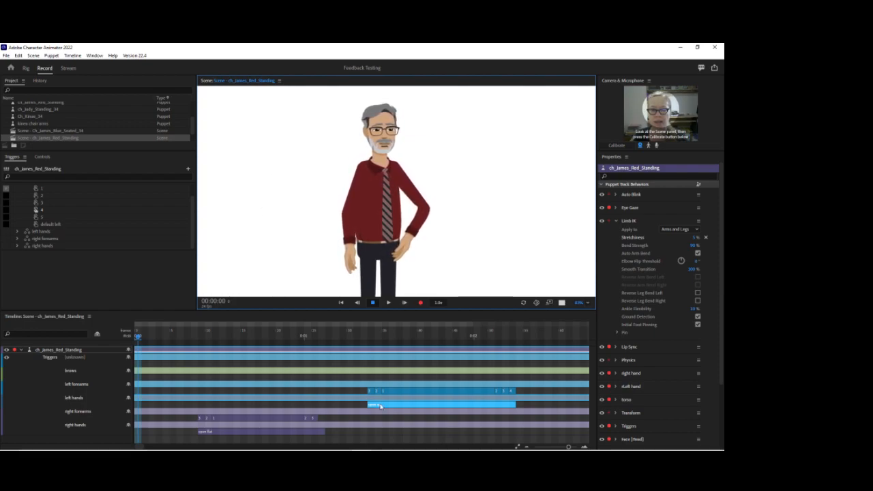
Switch to Premiere Pro and import the audio file 25_Karl_Lee_Floor_04 from the audio folder.
click(140, 447)
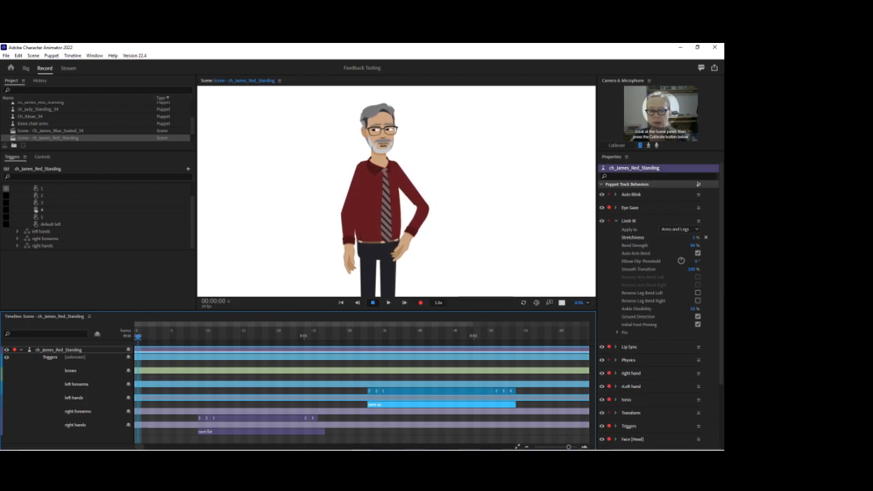
click(305, 443)
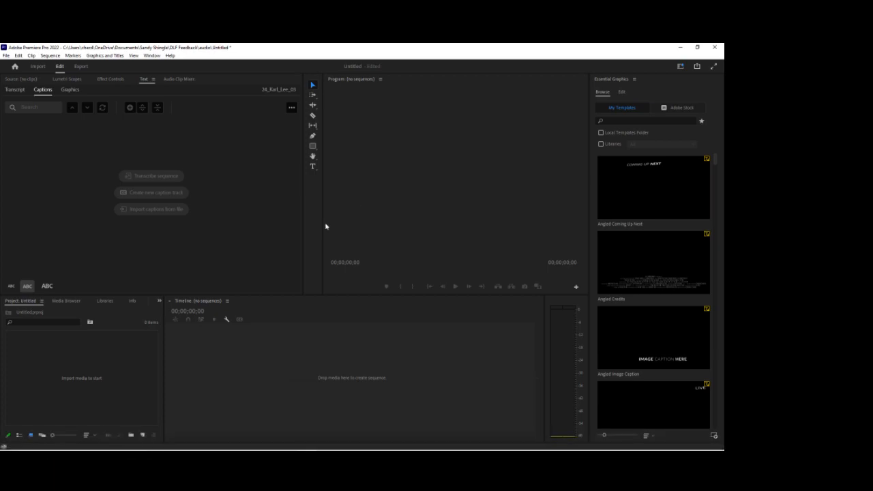
click(6, 55)
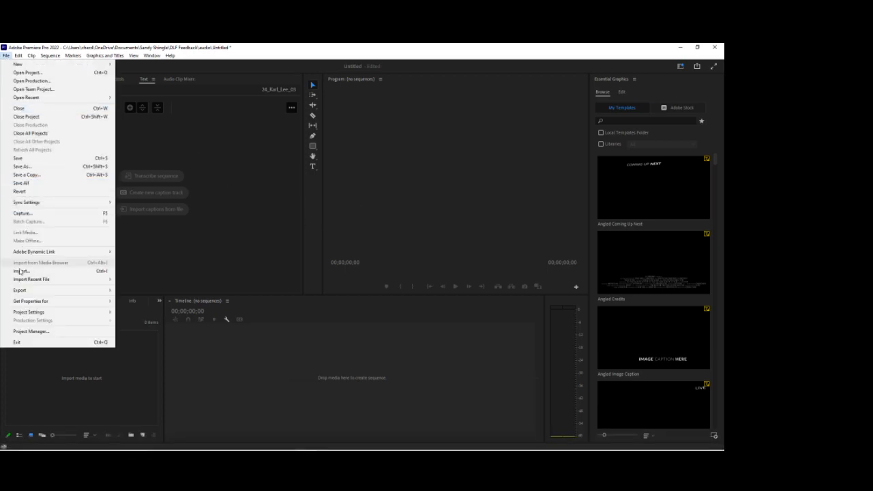
click(53, 267)
scroll(151, 206, down, 5)
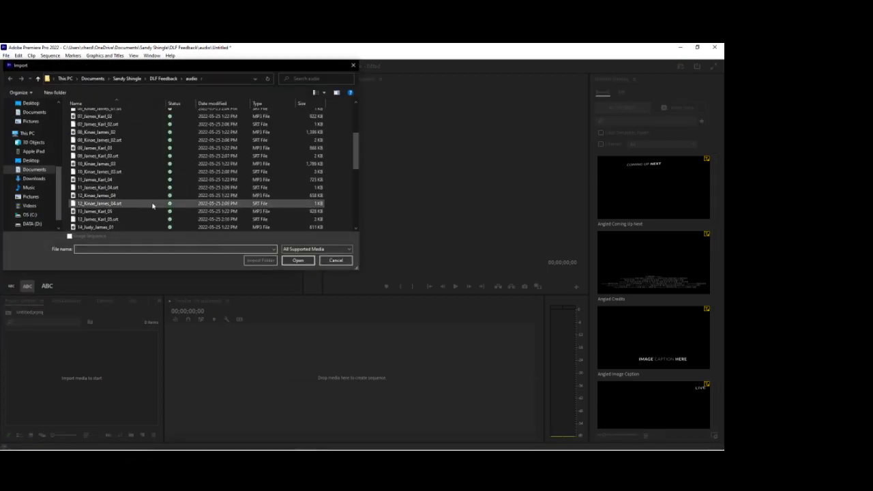
scroll(151, 207, down, 2)
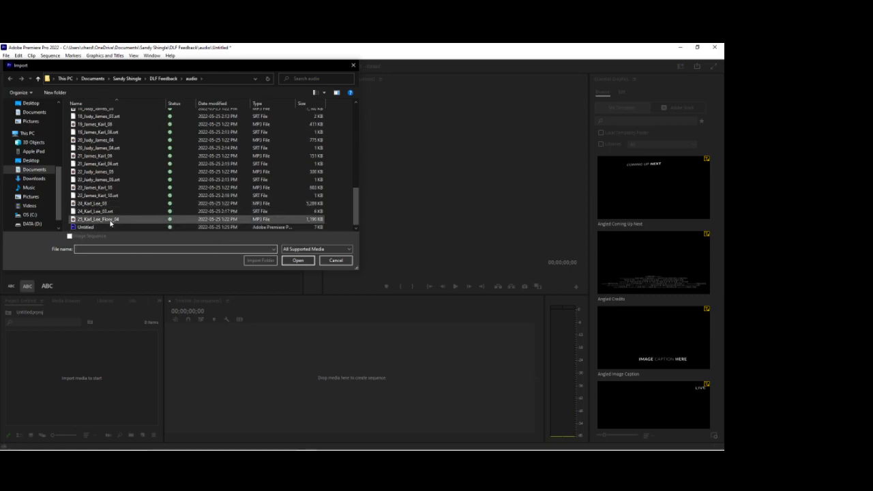
click(111, 220)
click(293, 260)
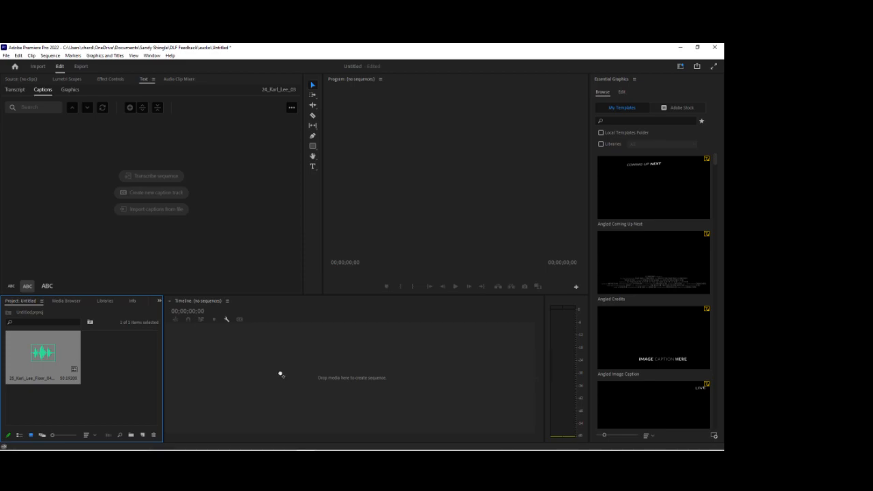
Create a sequence from the imported audio clip and transcribe it.
drag(280, 375, 279, 377)
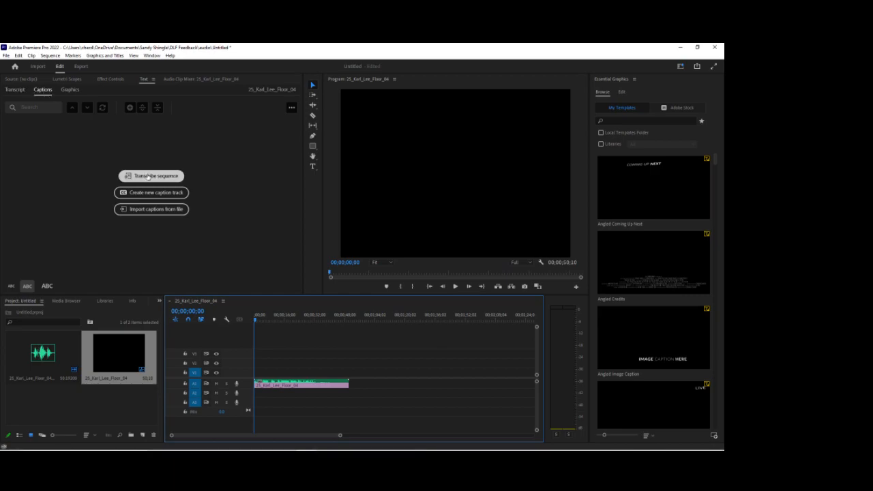
click(140, 176)
click(428, 321)
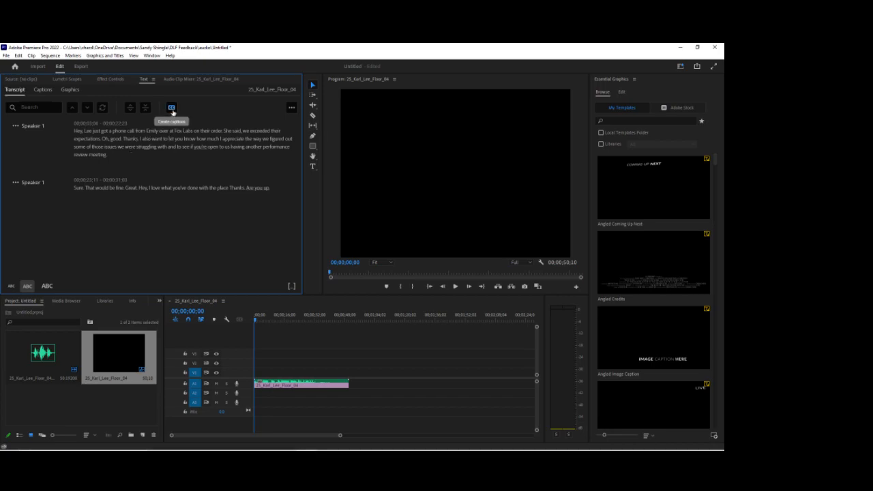
click(172, 109)
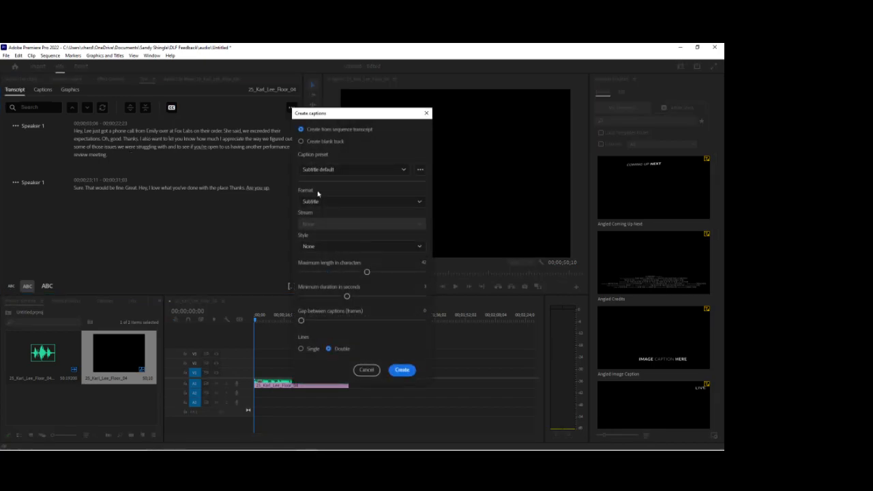
click(402, 370)
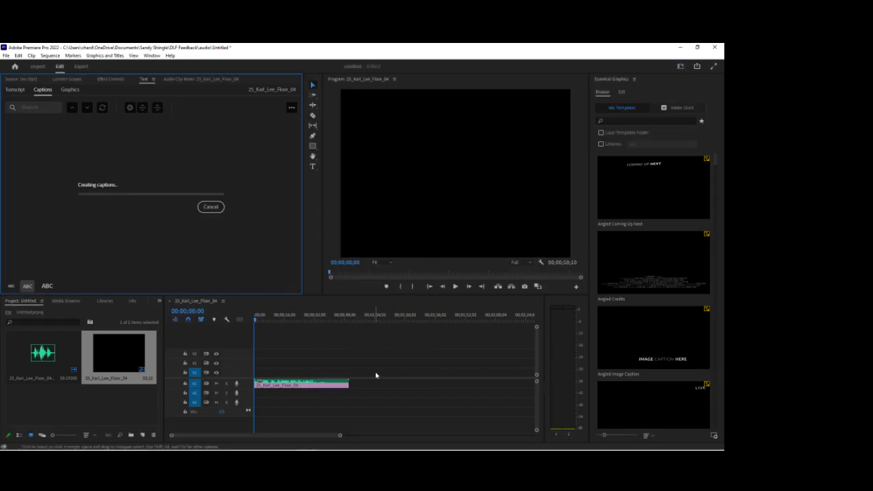
click(292, 107)
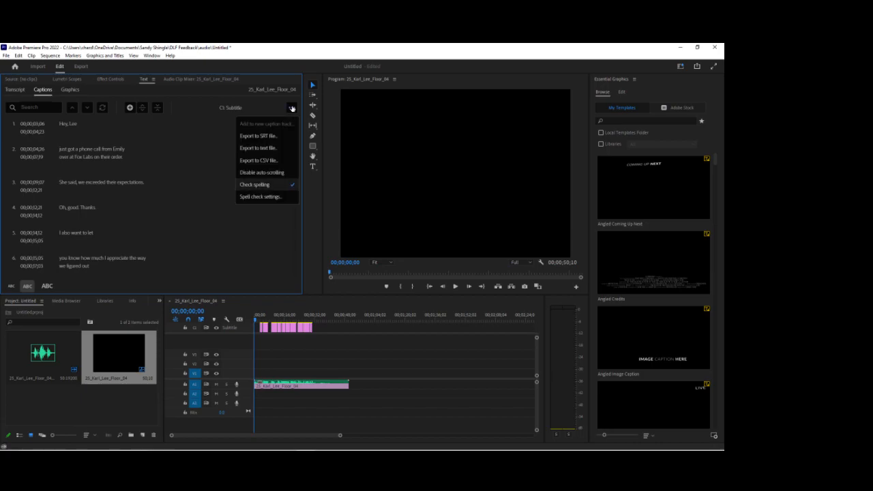
click(265, 136)
scroll(140, 174, down, 5)
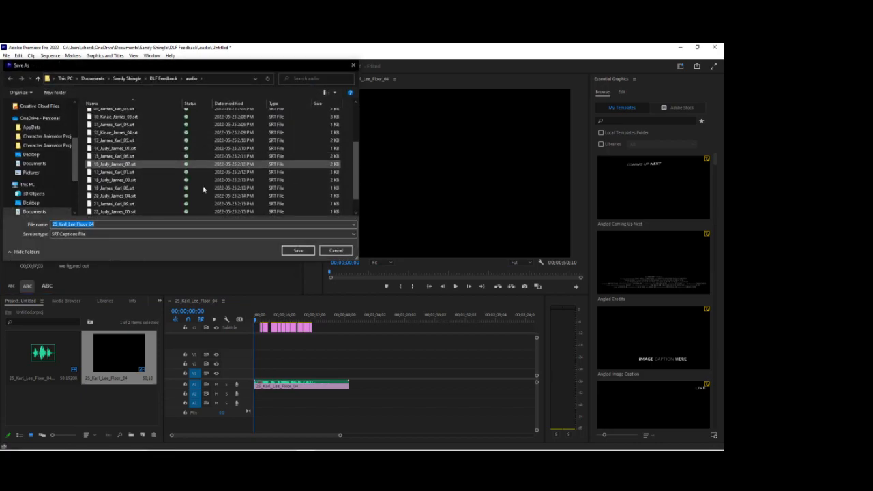
scroll(140, 173, up, 5)
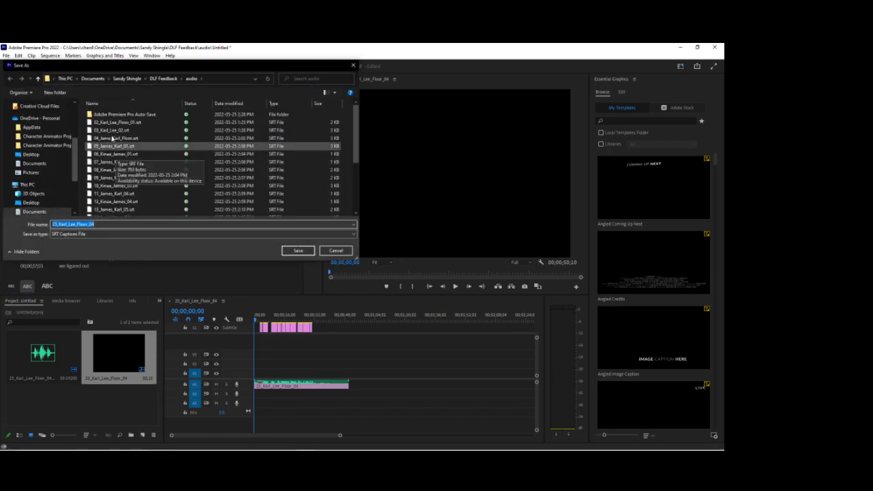
click(298, 251)
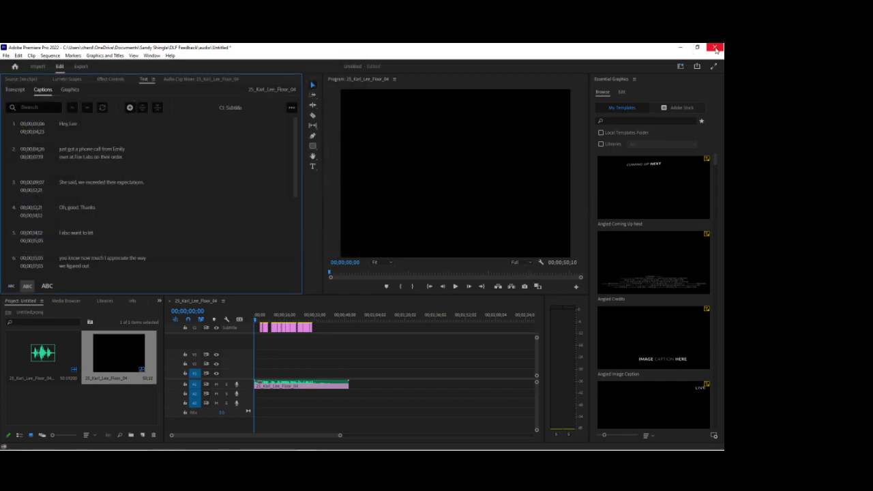
Close Premiere Pro and return to the ch_James_Red_Standing scene in Character Animator.
click(716, 49)
click(714, 47)
click(362, 258)
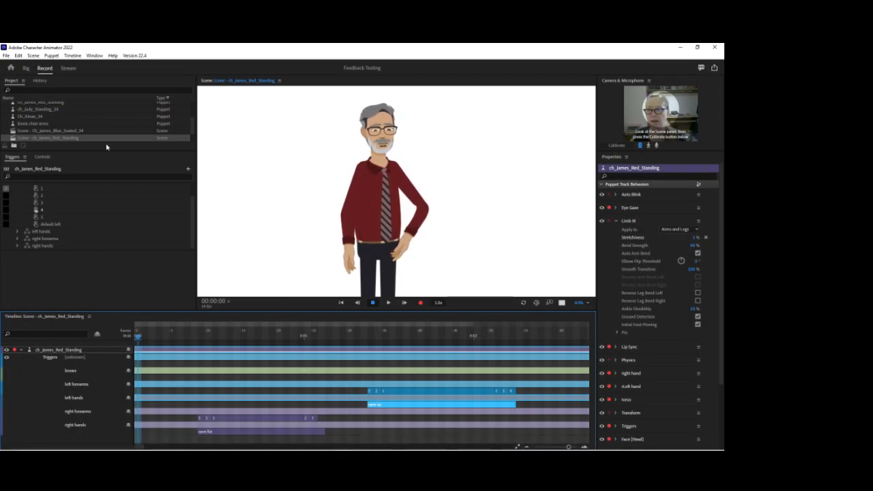
click(113, 164)
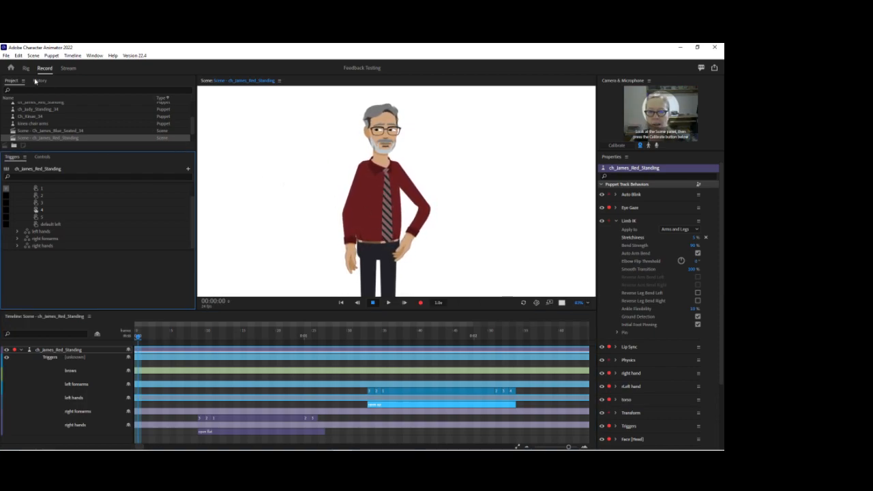
click(6, 56)
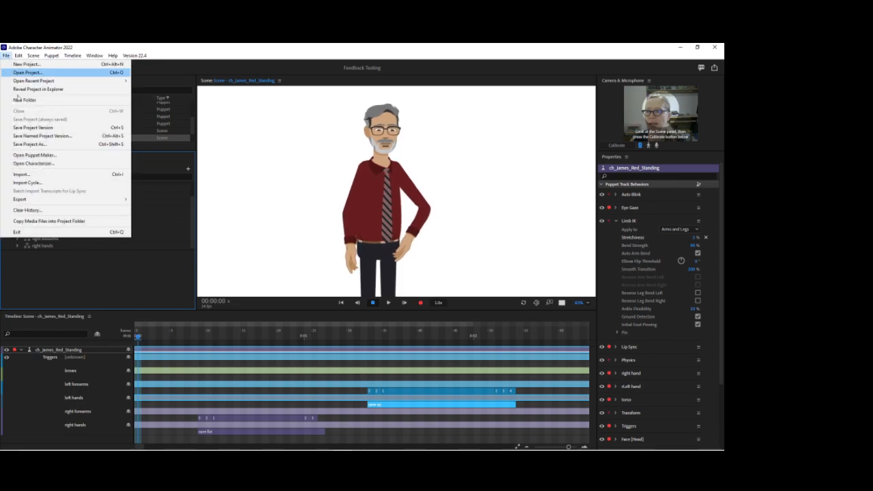
click(21, 175)
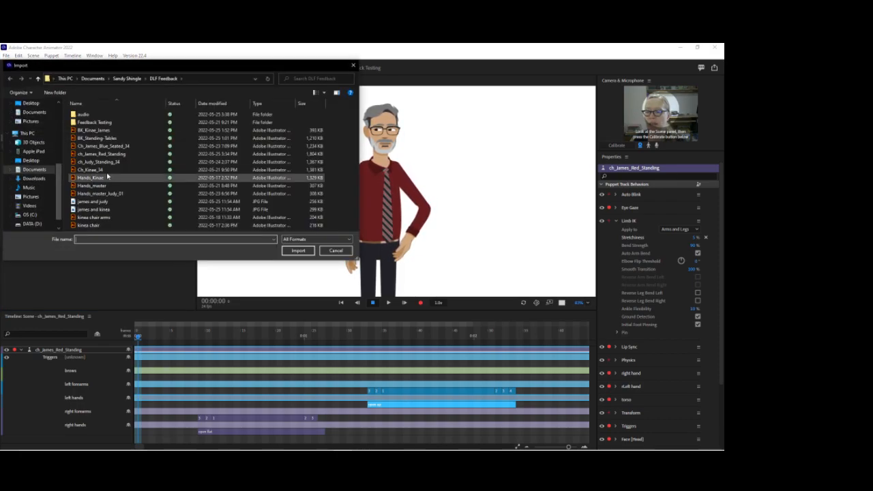
double_click(86, 115)
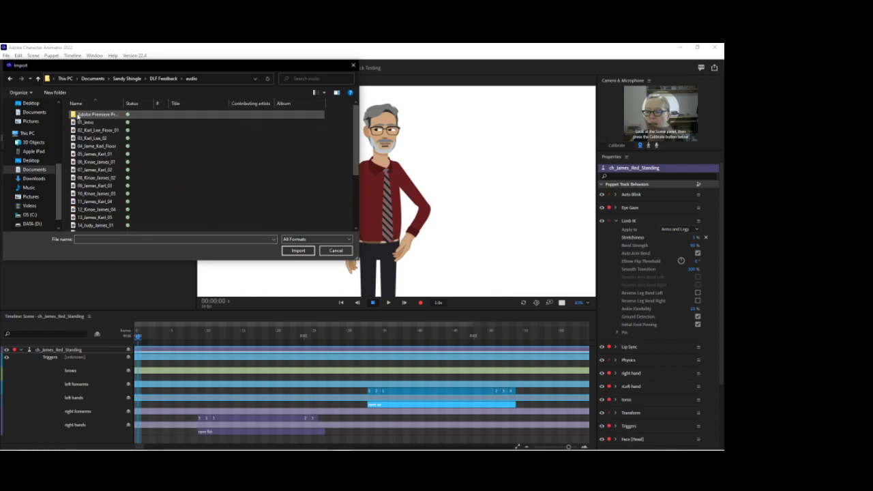
click(113, 164)
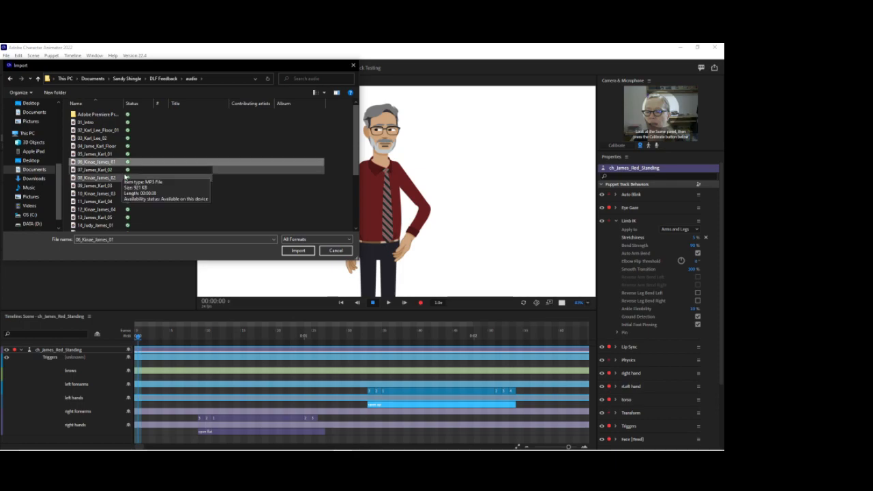
click(298, 250)
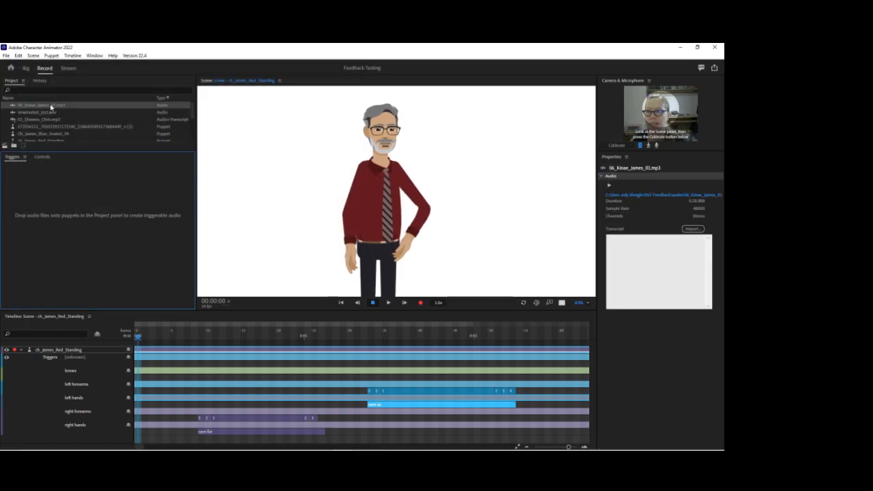
click(18, 107)
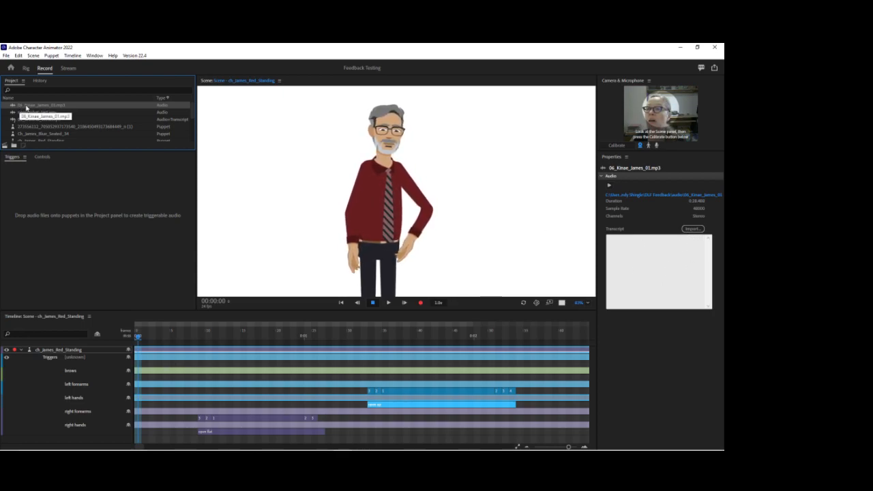
click(692, 229)
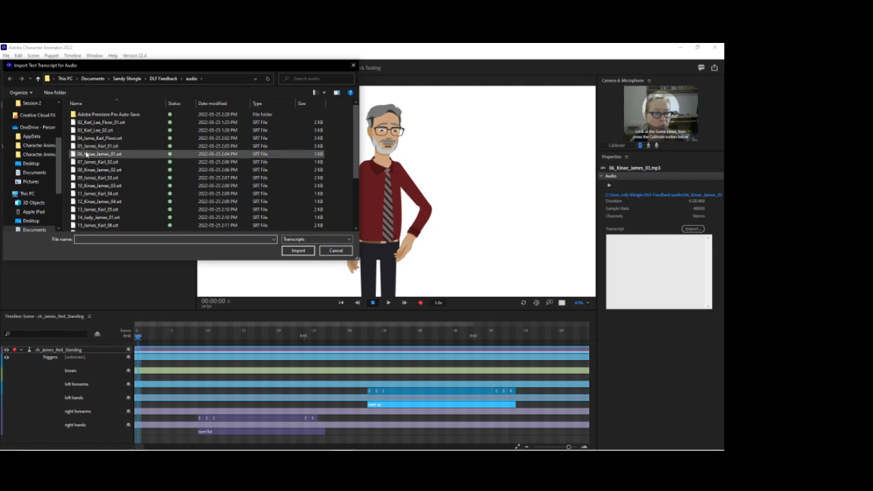
click(96, 155)
click(298, 250)
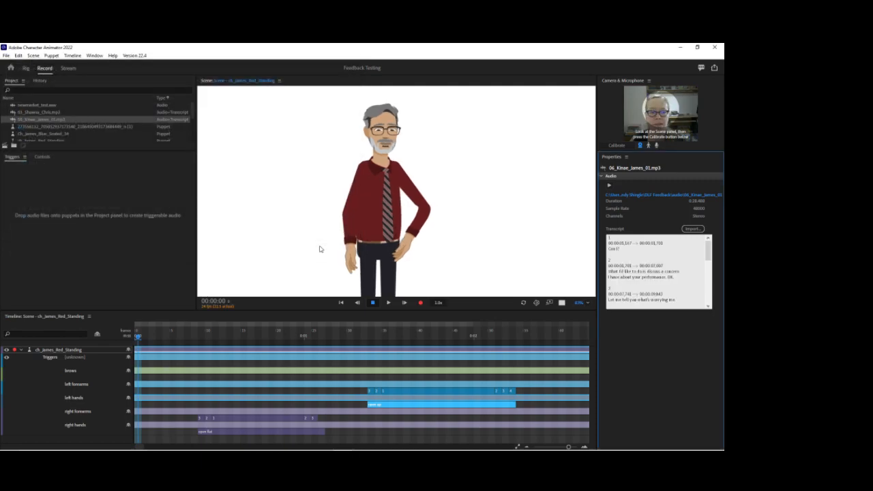
scroll(651, 273, down, 5)
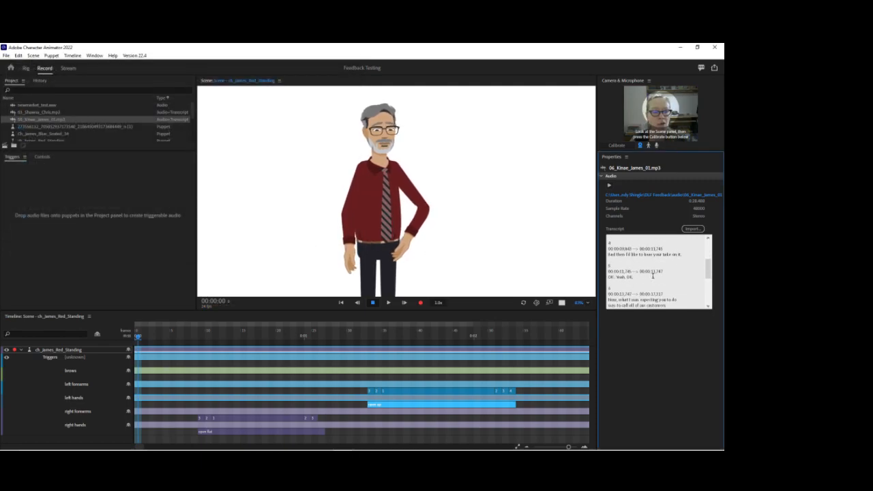
scroll(653, 282, up, 4)
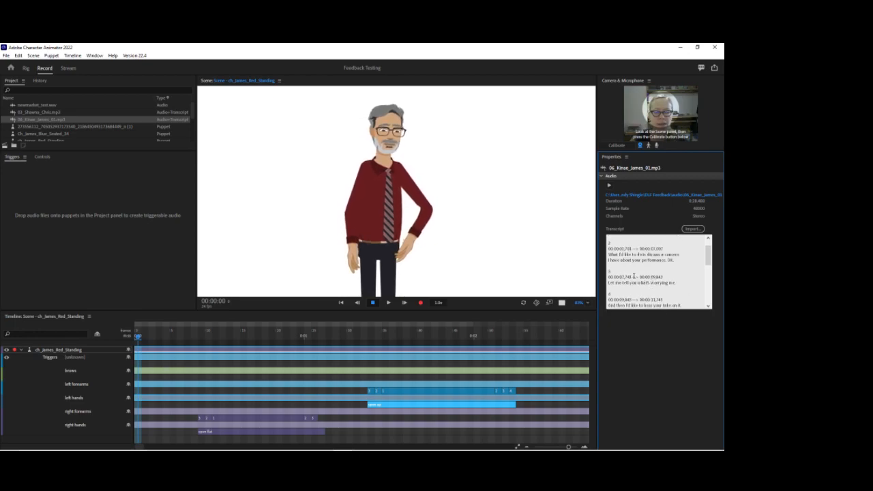
Add 06_Kinae_James_01.mp3 to the ch_James_Red_Standing scene.
click(136, 170)
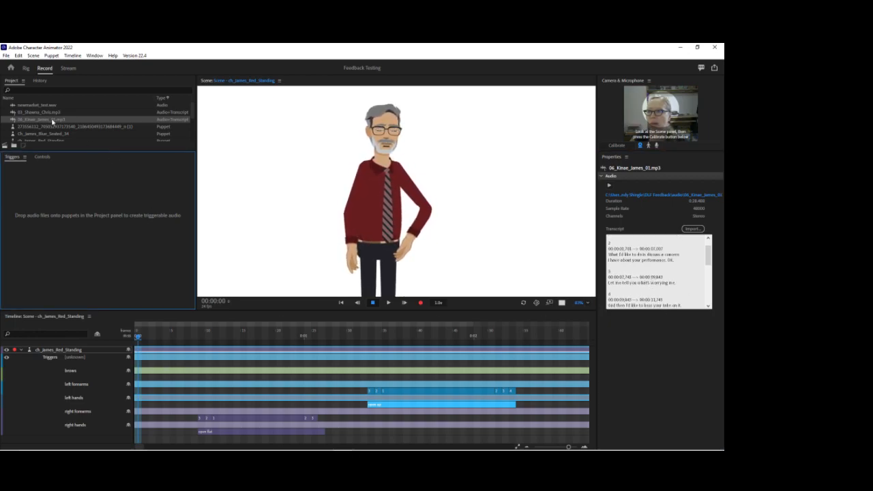
click(56, 122)
drag(55, 122, 246, 166)
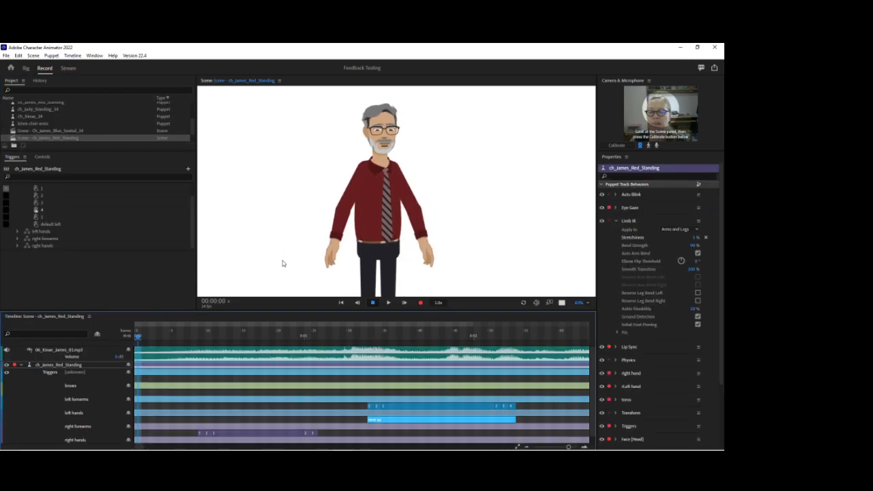
Select the audio and puppet tracks together and compute a lip sync take from the audio and transcript.
click(232, 354)
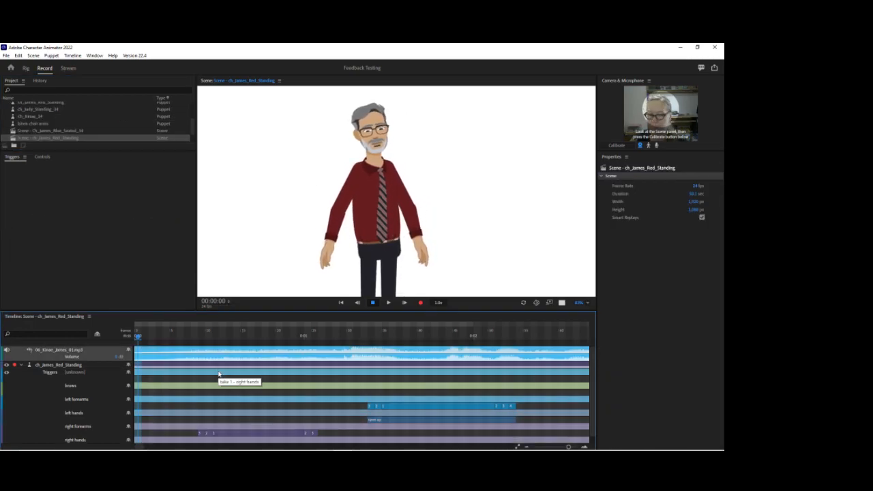
click(219, 374)
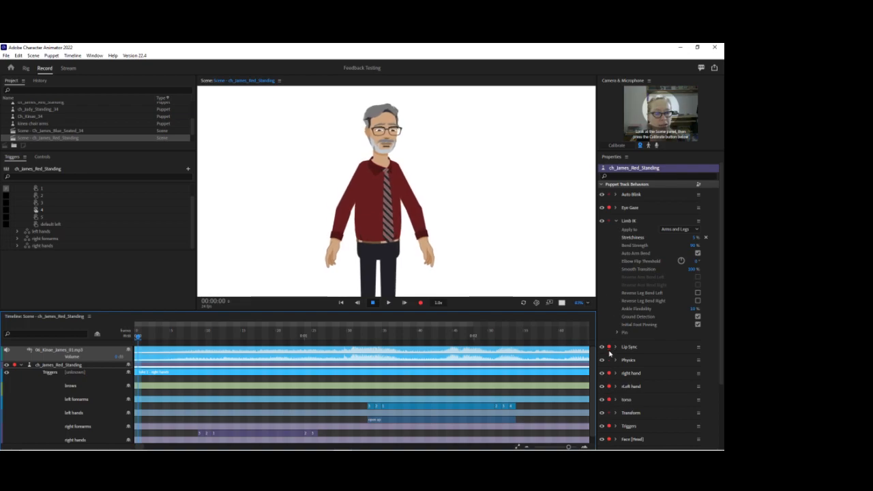
click(73, 55)
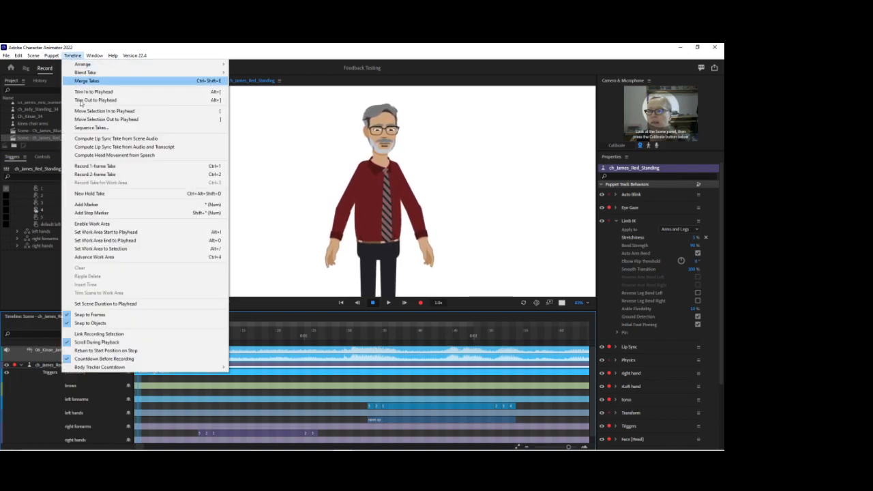
click(163, 150)
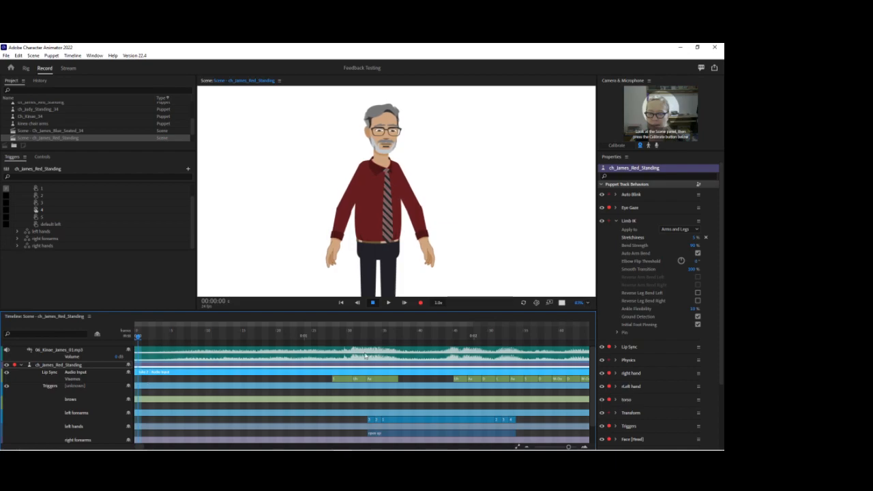
scroll(208, 361, down, 1)
scroll(177, 359, up, 2)
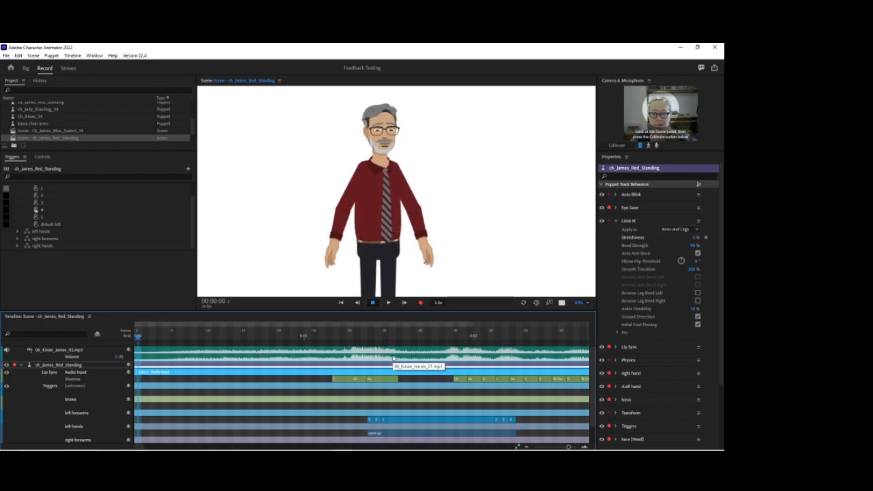
Play back the lip sync and delete the viseme group between about 6 and 7 seconds.
key(space)
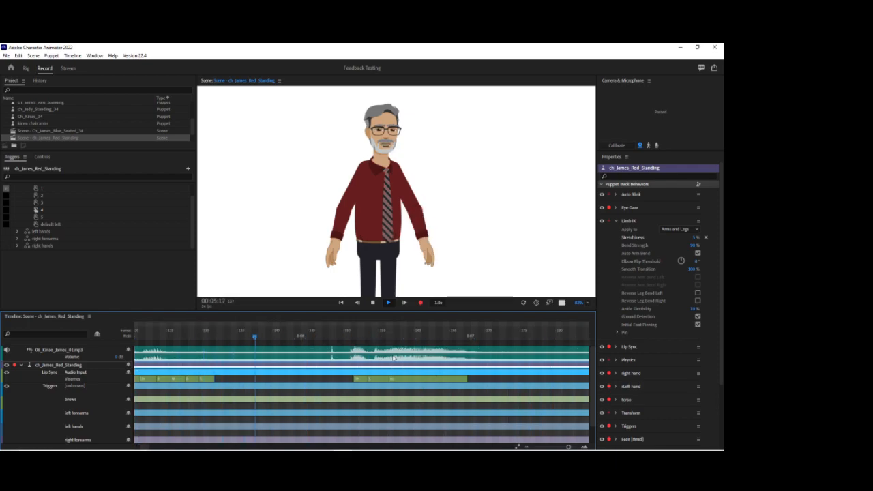
key(space)
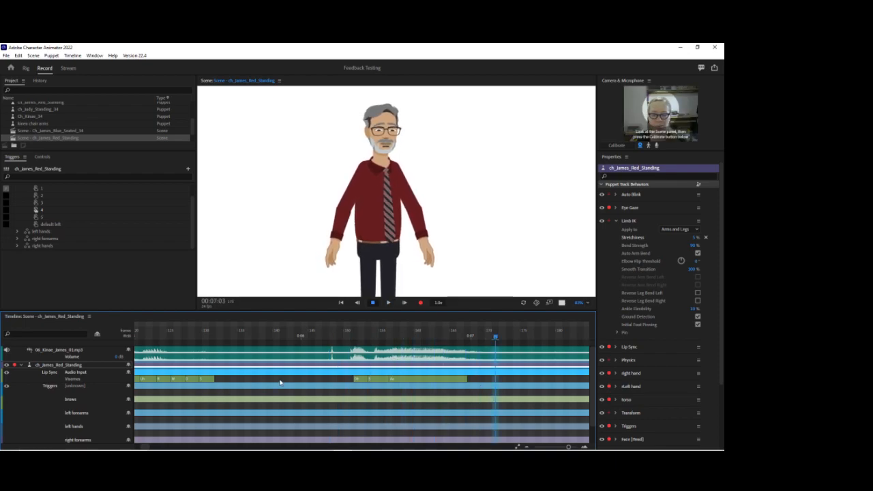
click(338, 380)
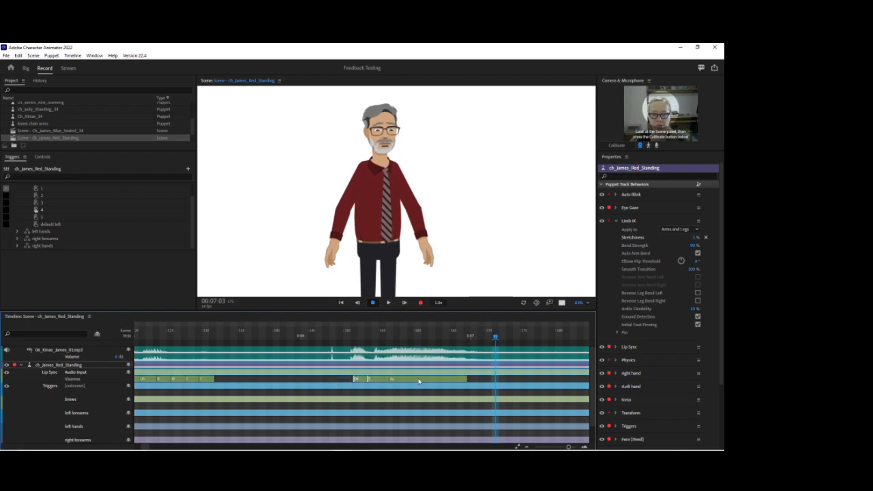
key(Delete)
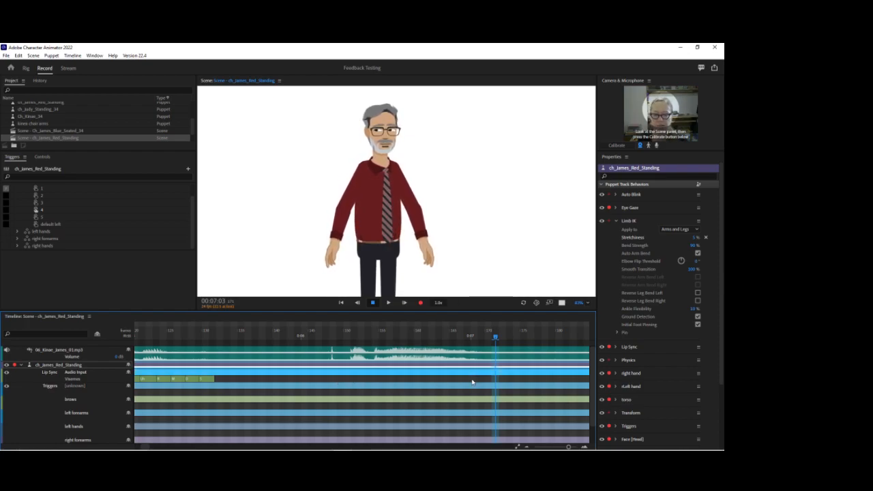
key(space)
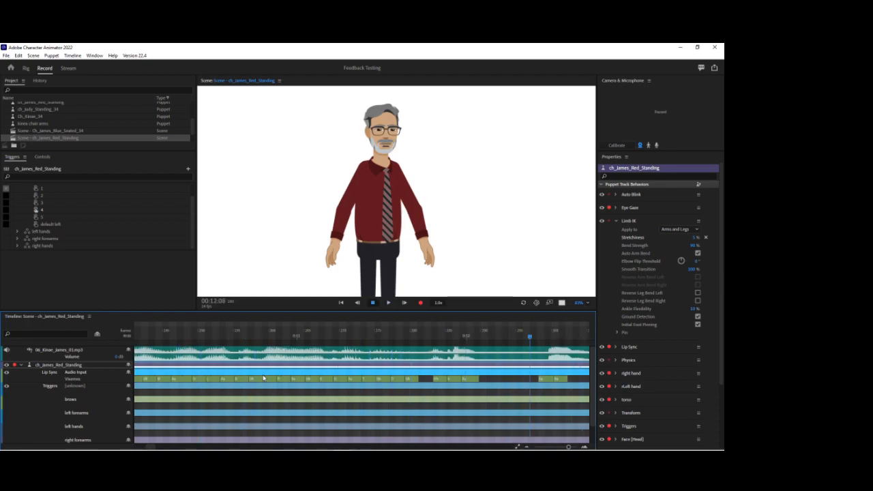
key(space)
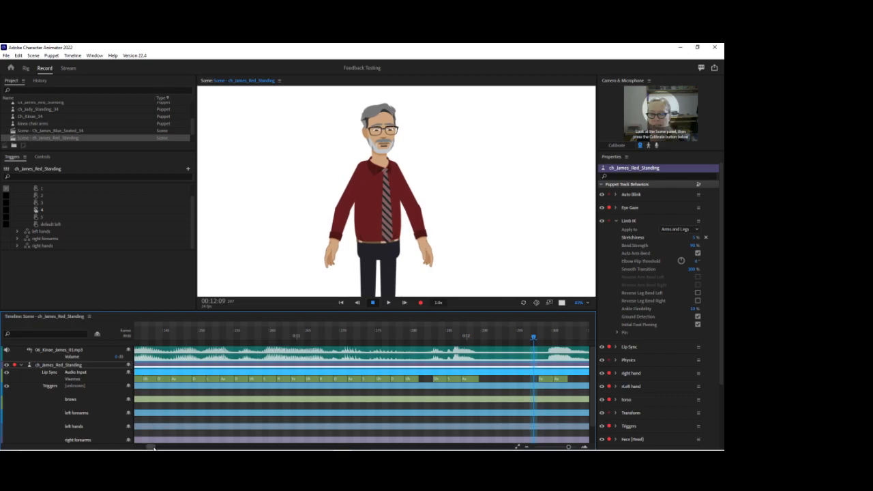
Open the ch_James_Red_Standing puppet in the Rig workspace and expand its Head group.
drag(150, 446, 136, 446)
drag(579, 302, 589, 269)
drag(464, 169, 473, 291)
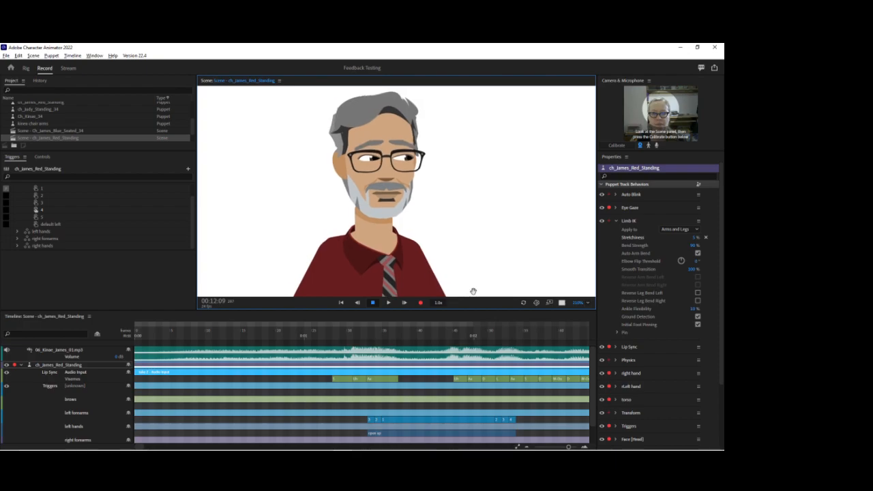
click(25, 68)
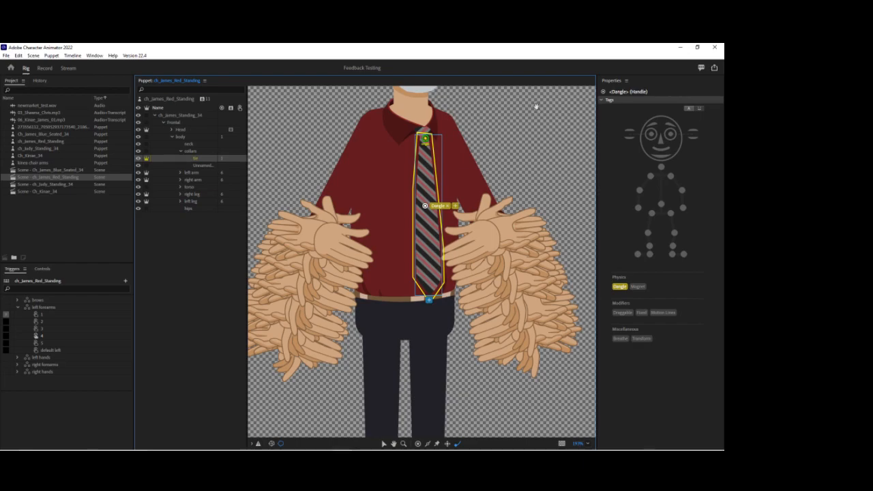
drag(533, 108, 511, 210)
drag(497, 173, 496, 203)
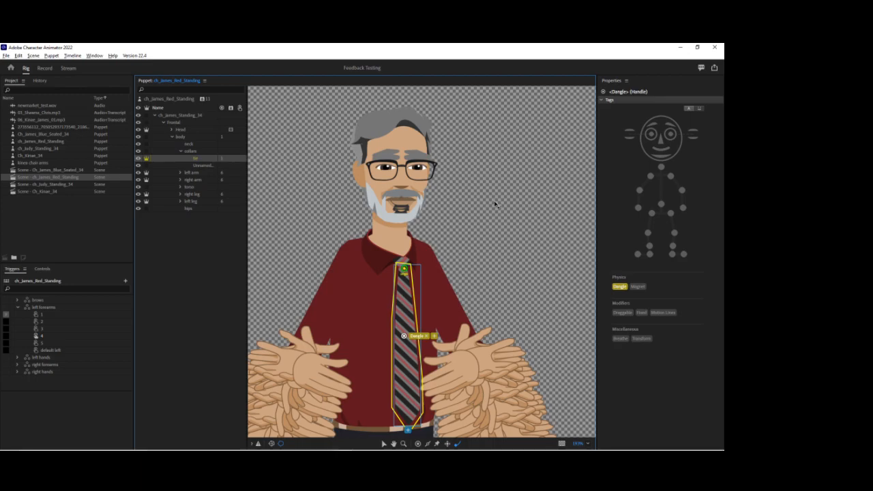
click(181, 129)
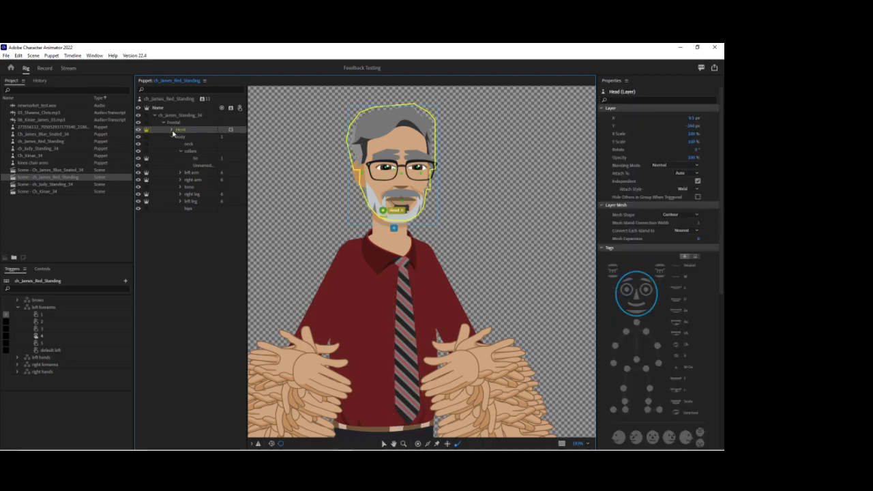
click(171, 130)
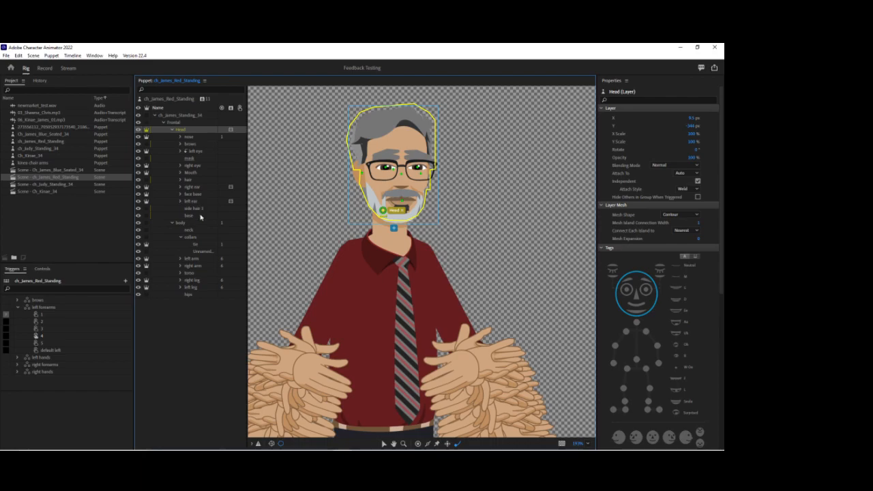
Add a stick above the mouth tagged Fixed and one below the mouth tagged Jaw on the face base layer.
click(181, 195)
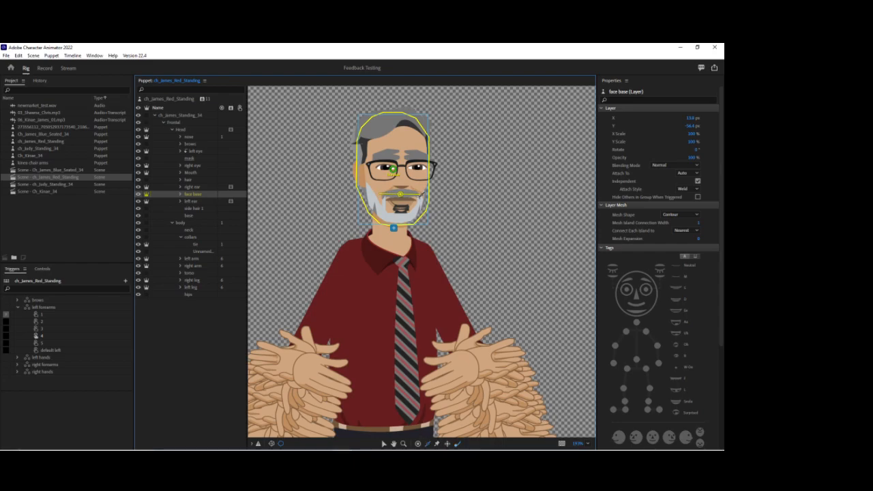
click(641, 313)
click(392, 214)
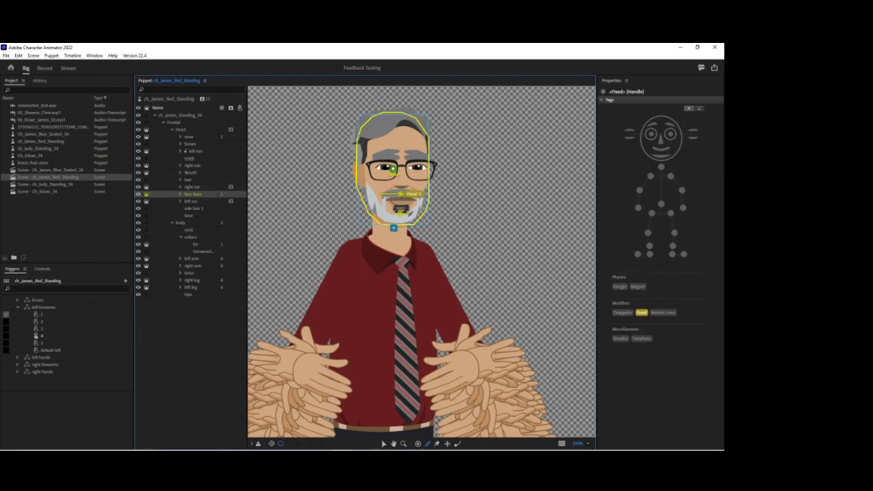
click(659, 157)
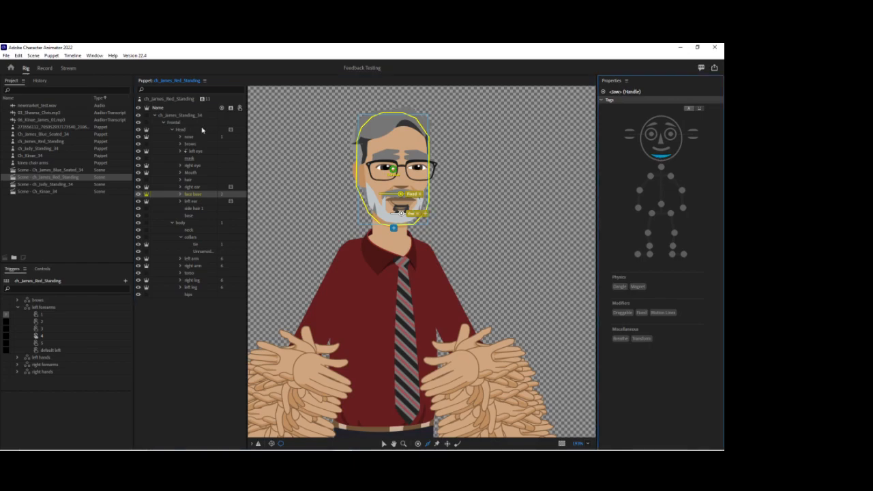
Return to the Record workspace and play the scene from about 1 second to check the jaw movement.
click(44, 68)
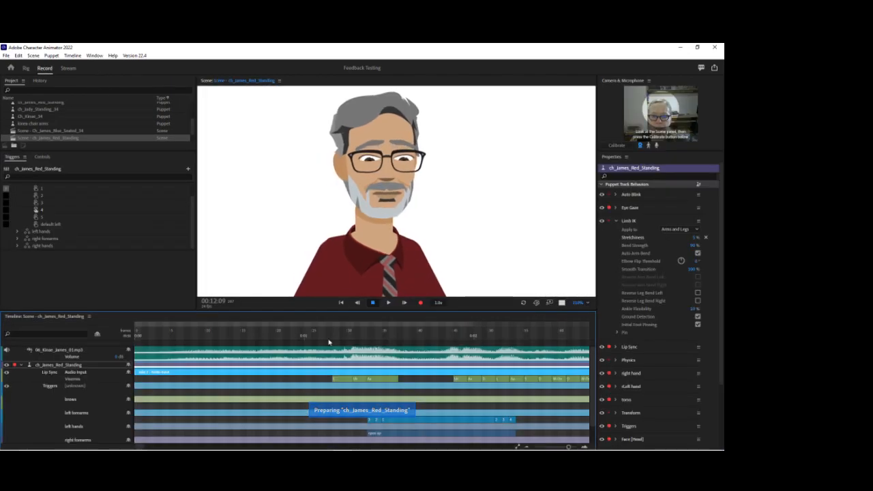
click(313, 335)
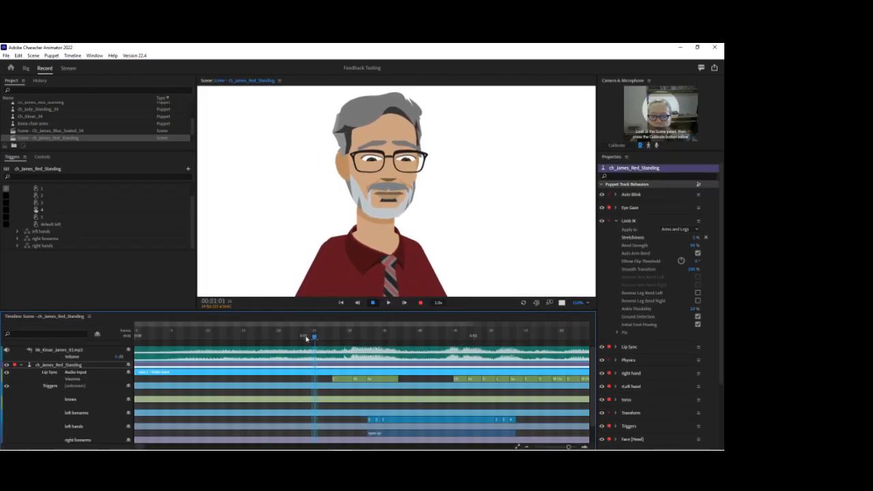
key(space)
key(space)
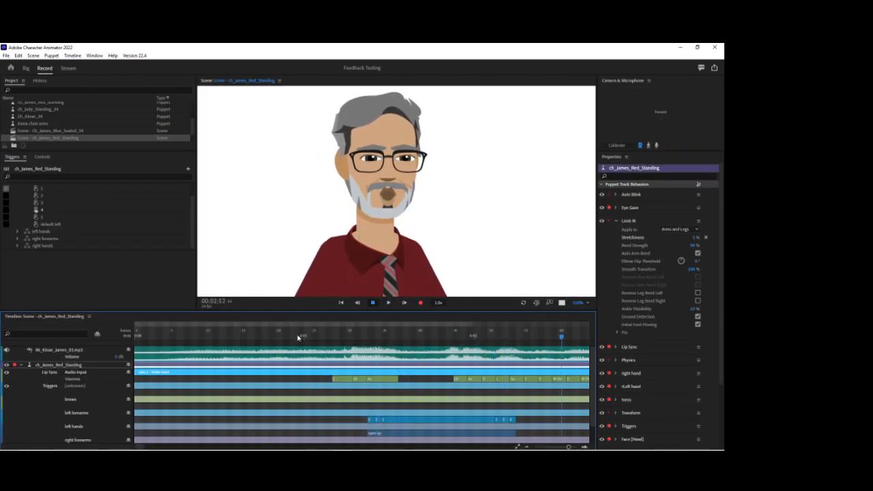
Set the Lip Sync behavior's Jaw Movement to 2% and play back the dialogue.
click(616, 221)
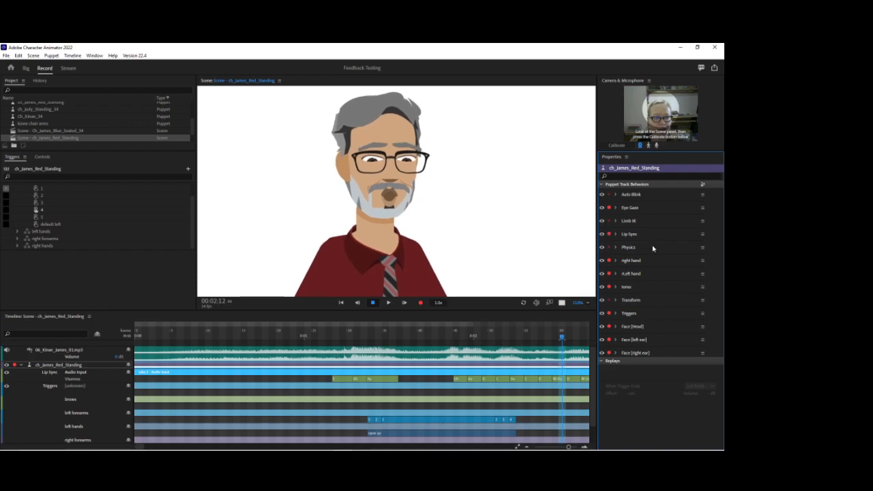
click(616, 234)
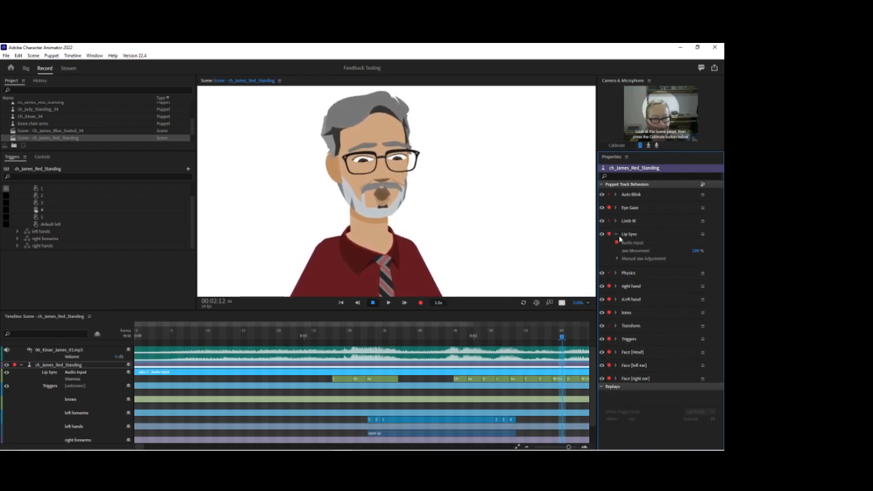
click(695, 251)
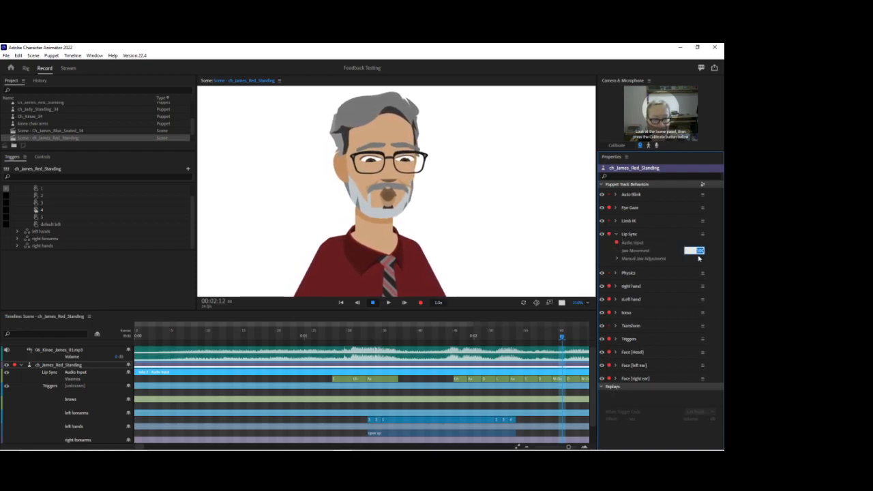
text(2)
key(Return)
click(353, 335)
key(space)
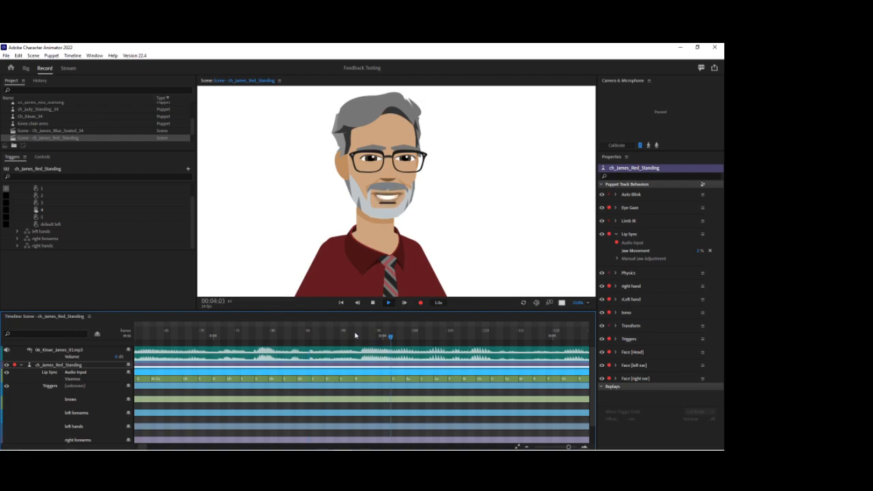
key(space)
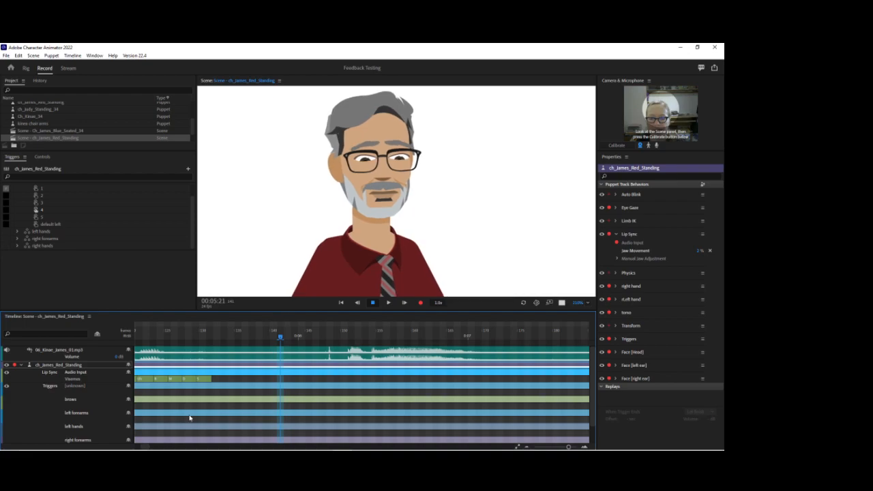
Expose the Manual Jaw Adjustment values and, at the Aa viseme near 1:23, set the Aa adjustment to 2 px.
scroll(220, 410, up, 5)
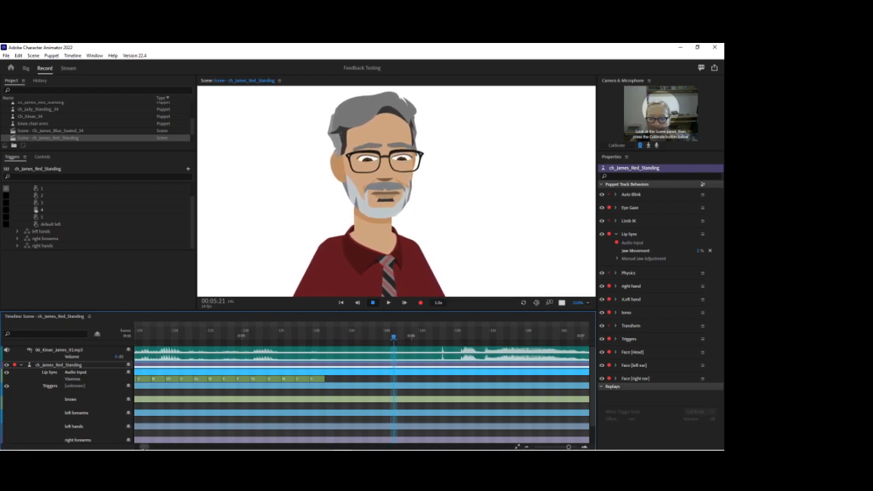
click(618, 259)
click(618, 259)
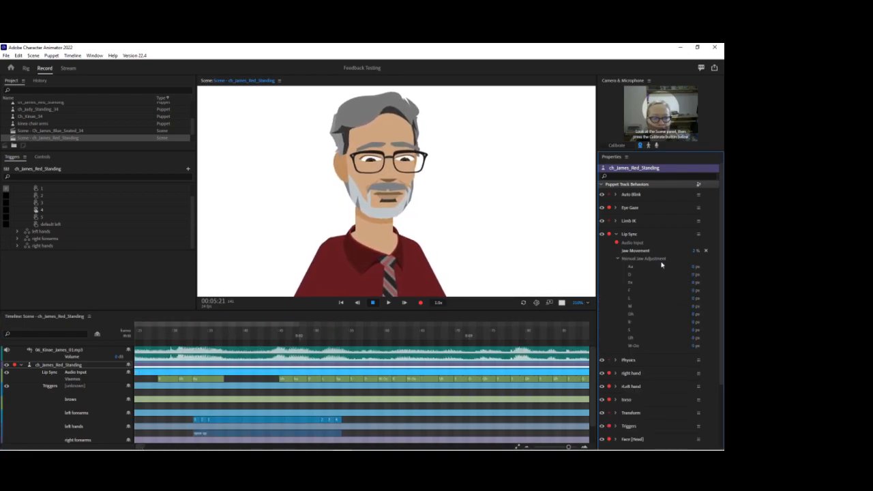
click(282, 334)
drag(285, 334, 295, 335)
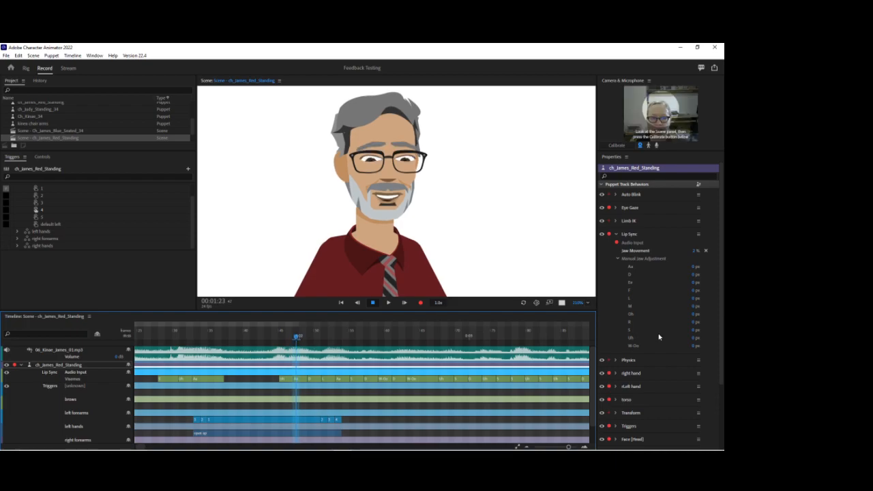
click(695, 267)
text(2)
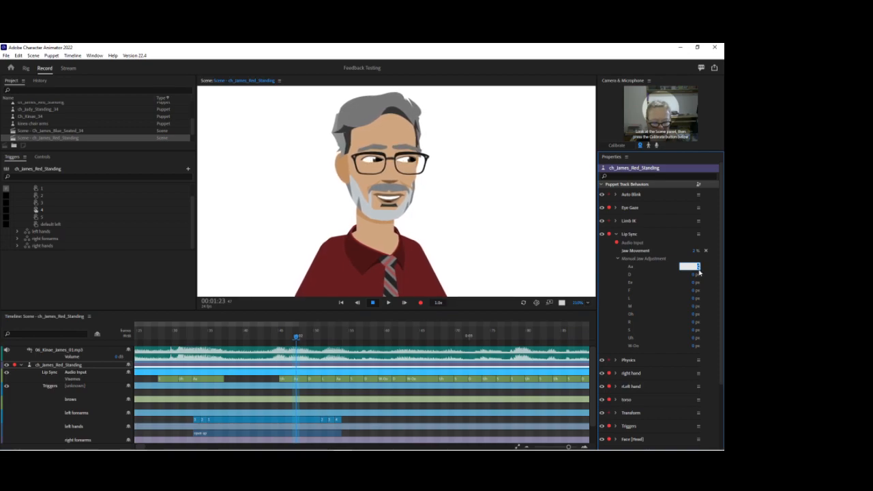
key(Return)
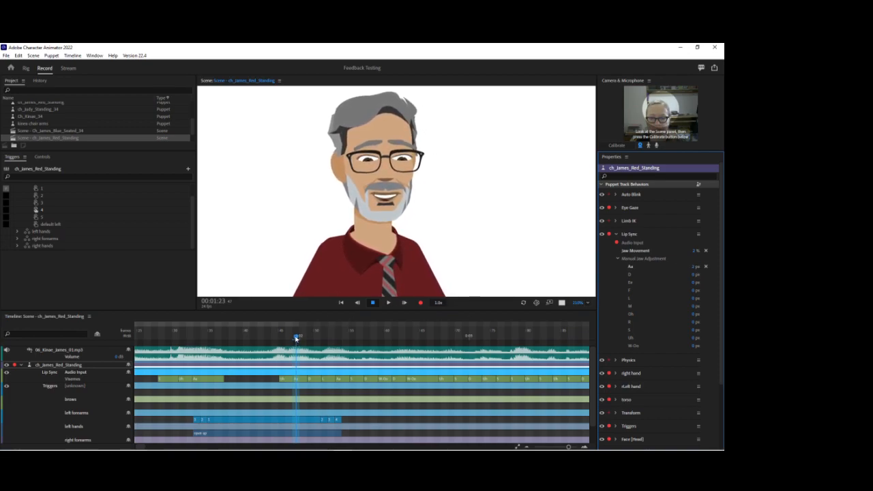
Change the W-Oo jaw adjustment at the viseme near 2:11 and scrub through the following dialogue.
click(292, 336)
drag(294, 339, 384, 349)
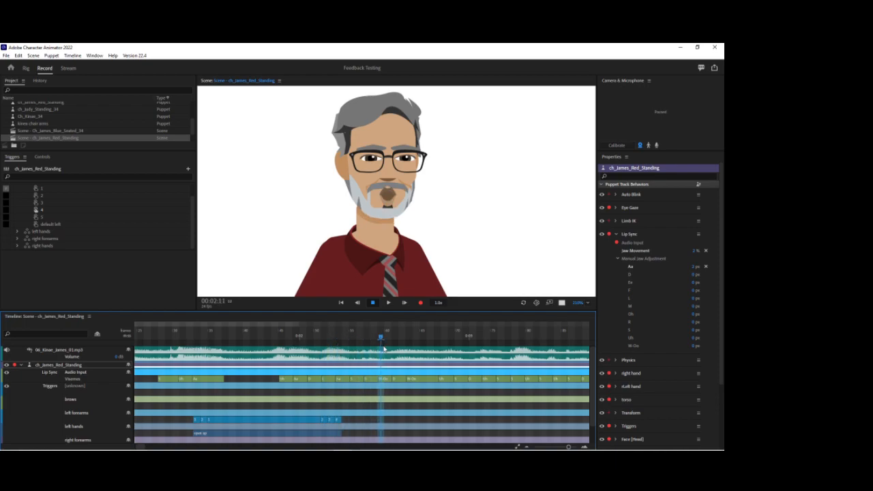
click(694, 347)
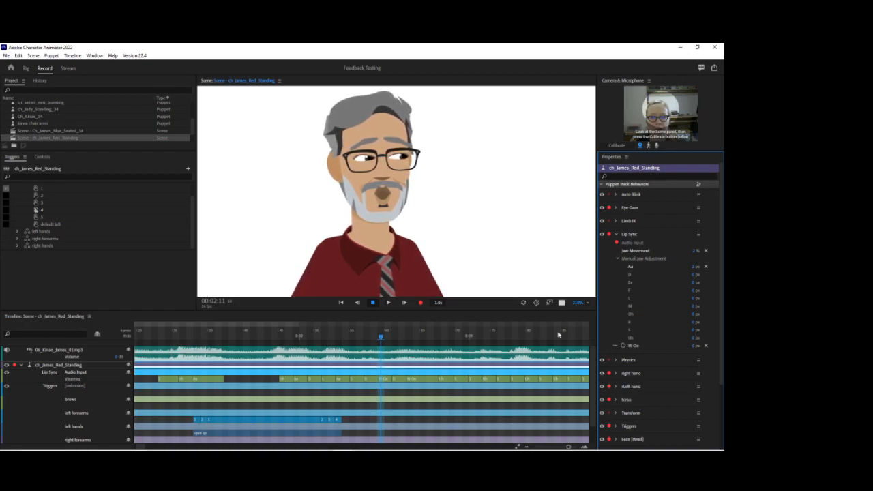
drag(382, 336, 585, 363)
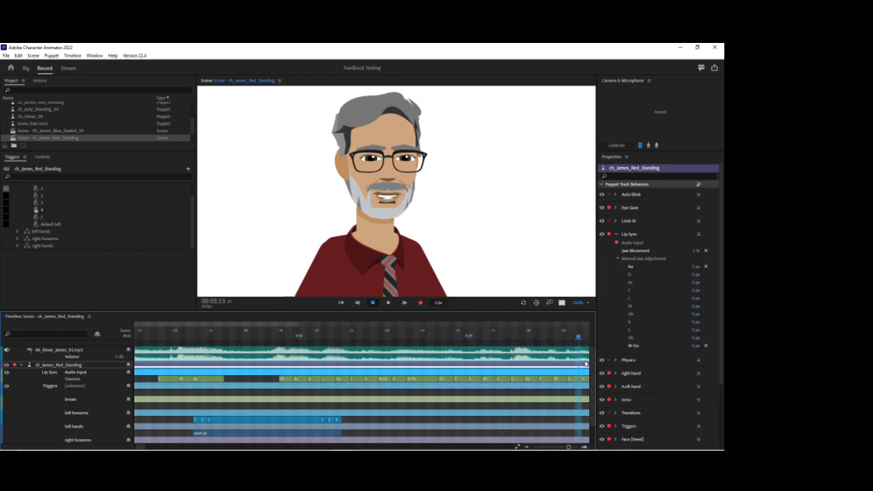
Change the Uh viseme at about 1:21 to Oh and adjust the jaw offset for Oh.
right_click(283, 379)
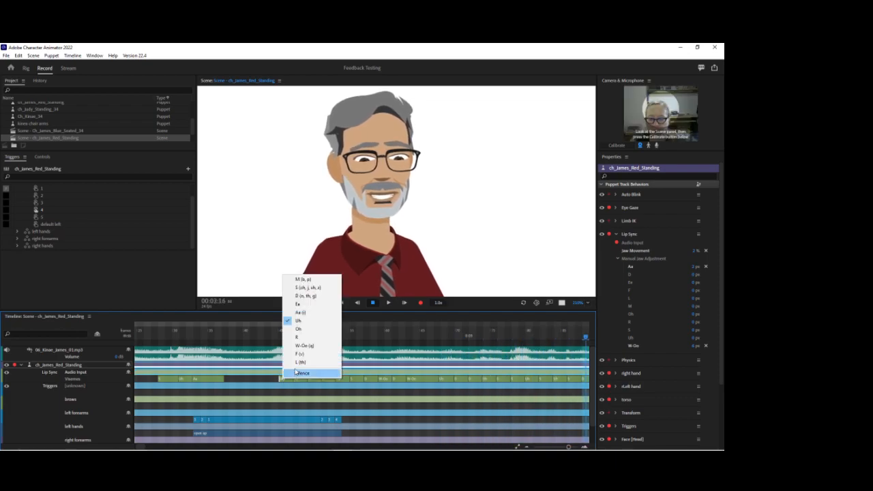
click(300, 338)
click(281, 332)
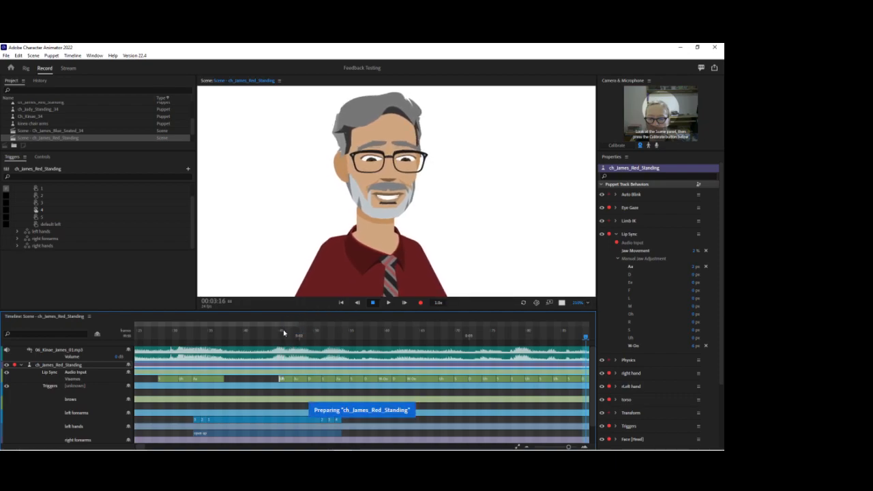
click(696, 317)
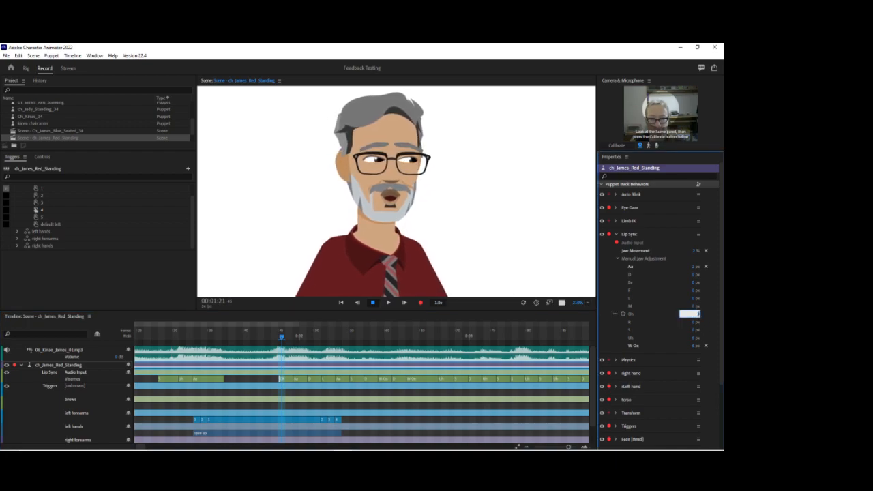
drag(281, 336, 351, 338)
key(space)
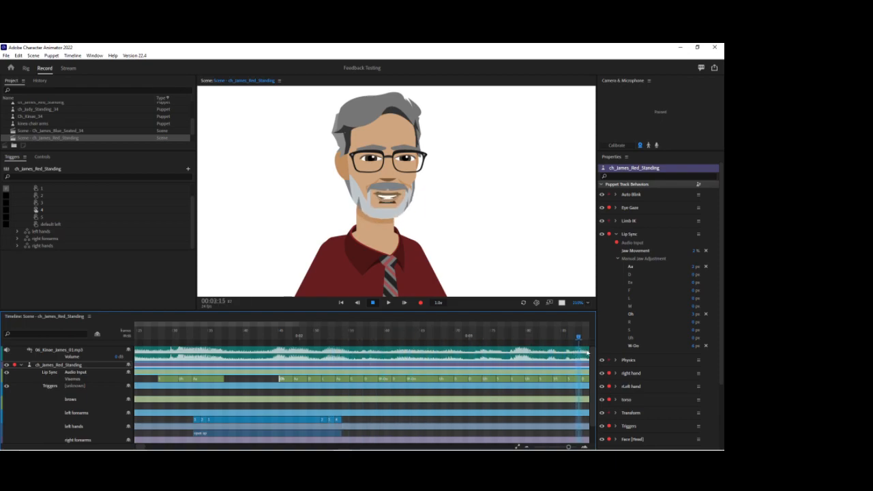
Set the M jaw adjustment to -1 px and adjust the R jaw offset using the visemes near 4:20.
drag(477, 340, 505, 353)
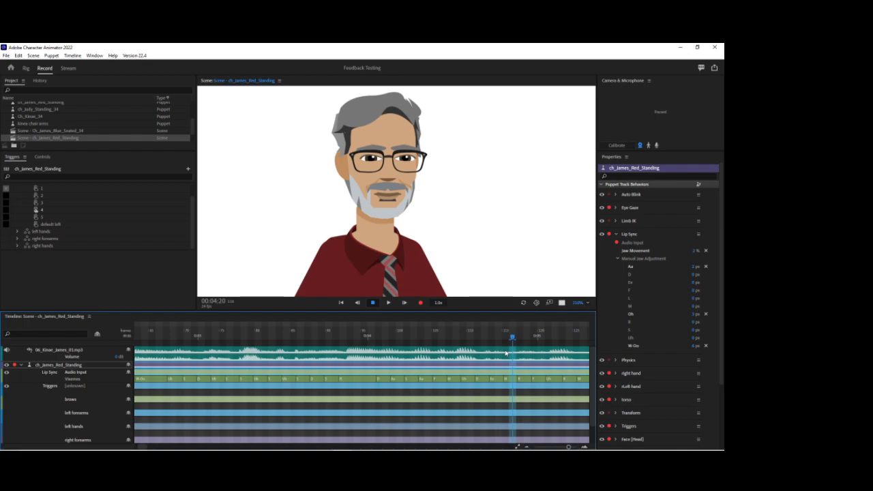
drag(506, 352, 505, 353)
click(693, 306)
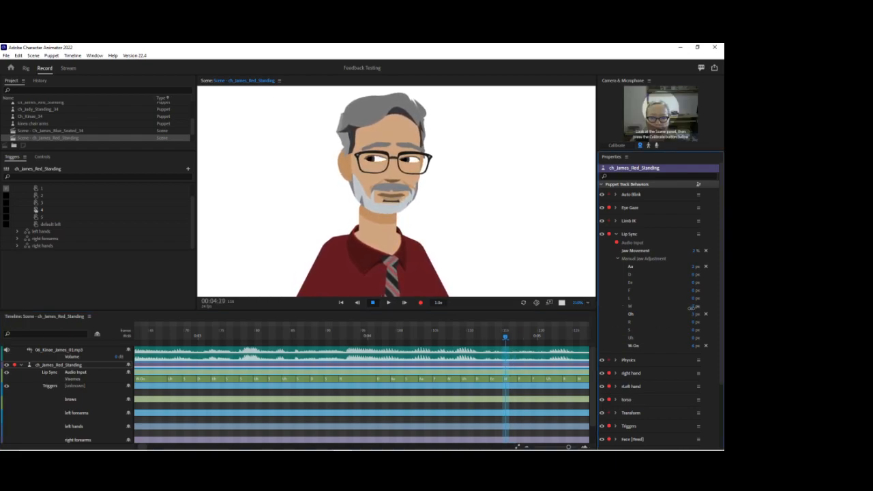
key(Return)
drag(507, 336, 526, 336)
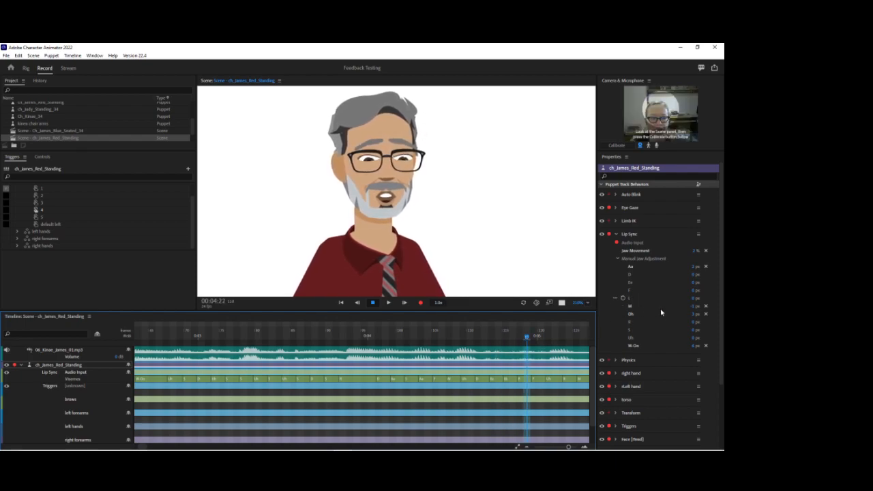
click(695, 325)
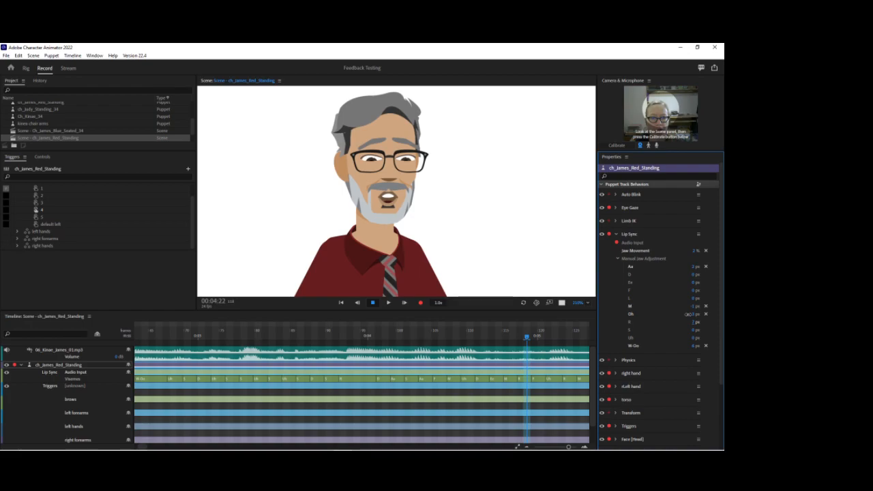
drag(529, 339, 179, 336)
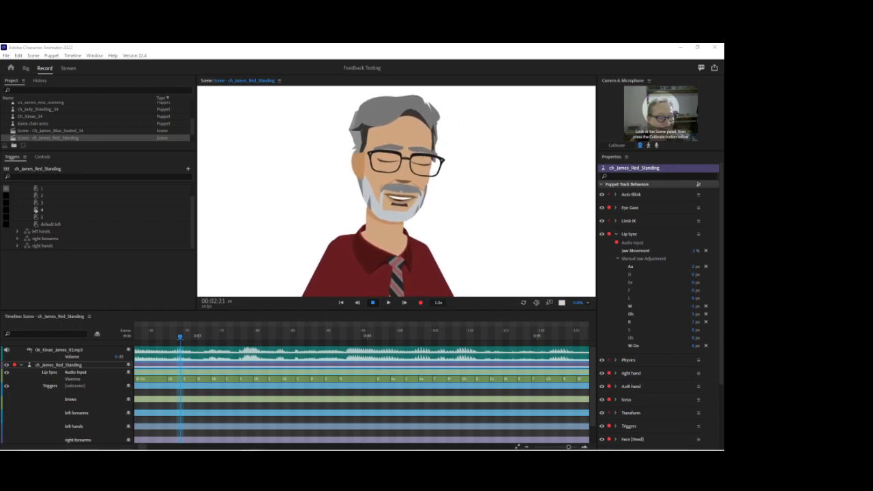
Scrub the dialogue to the M viseme at about 4:12 and set the M jaw adjustment to -2 px.
key(alt+Tab)
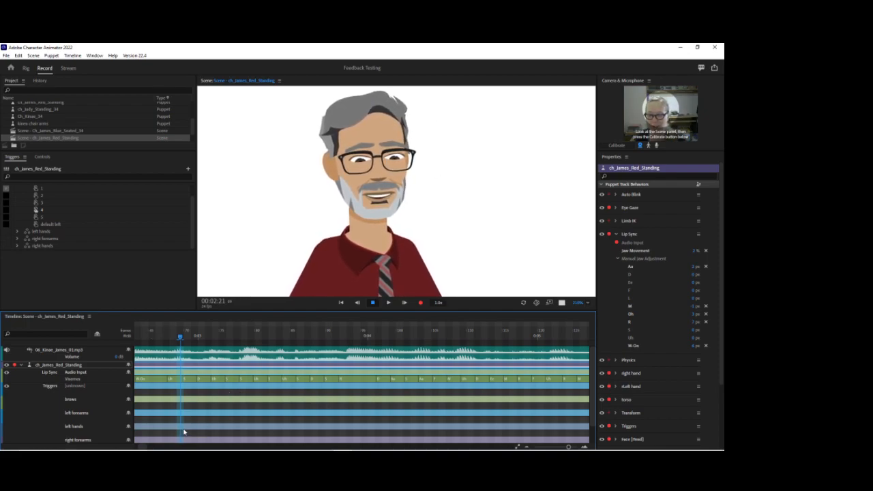
drag(144, 448, 144, 448)
drag(164, 335, 298, 351)
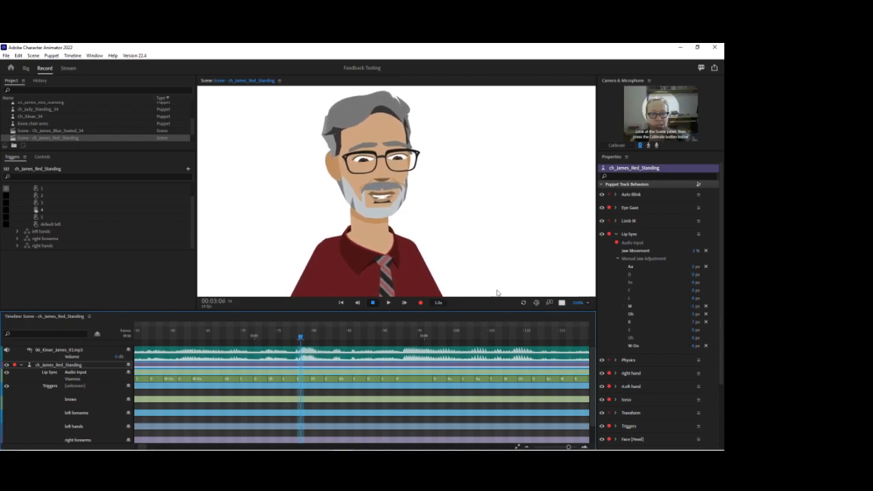
drag(298, 341, 419, 362)
drag(431, 364, 512, 381)
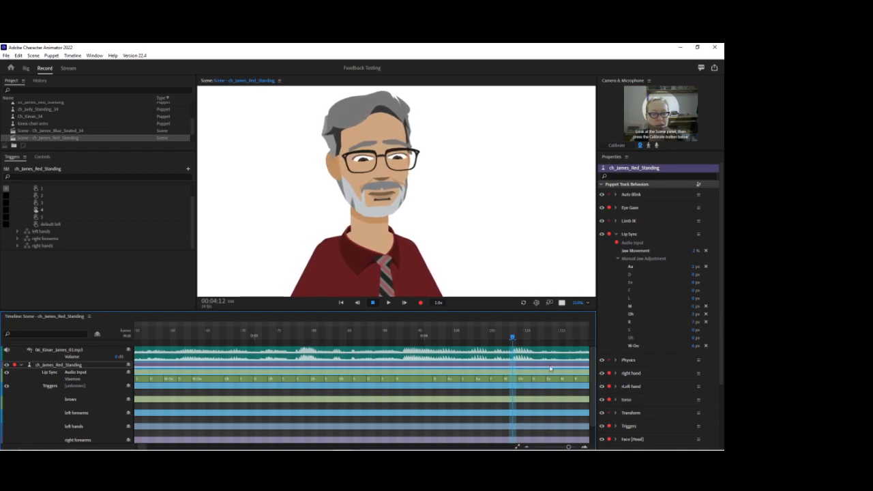
click(693, 307)
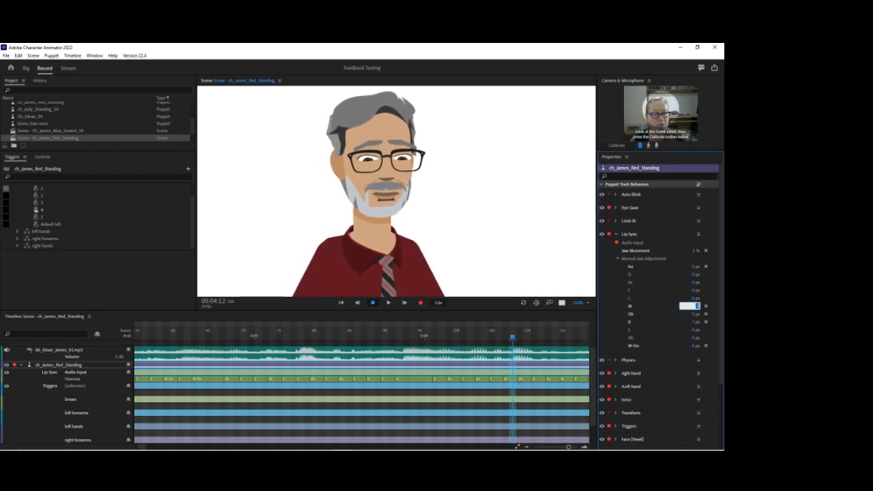
text(1)
key(Return)
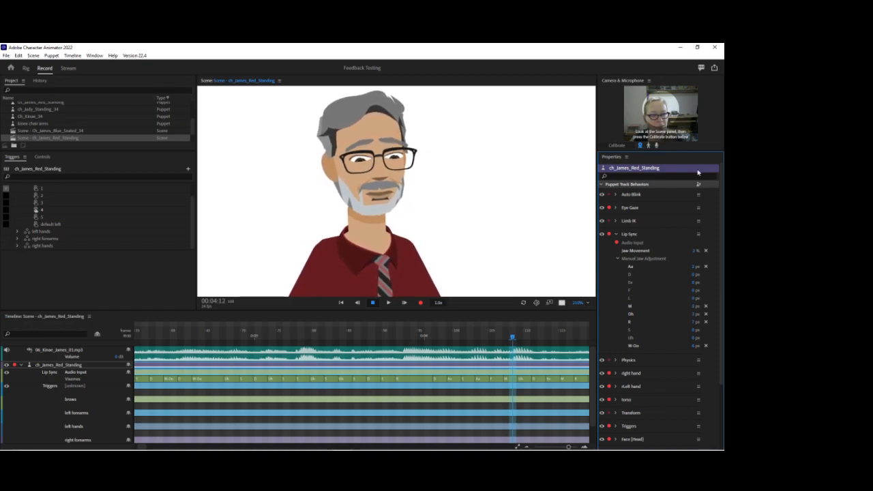
click(694, 307)
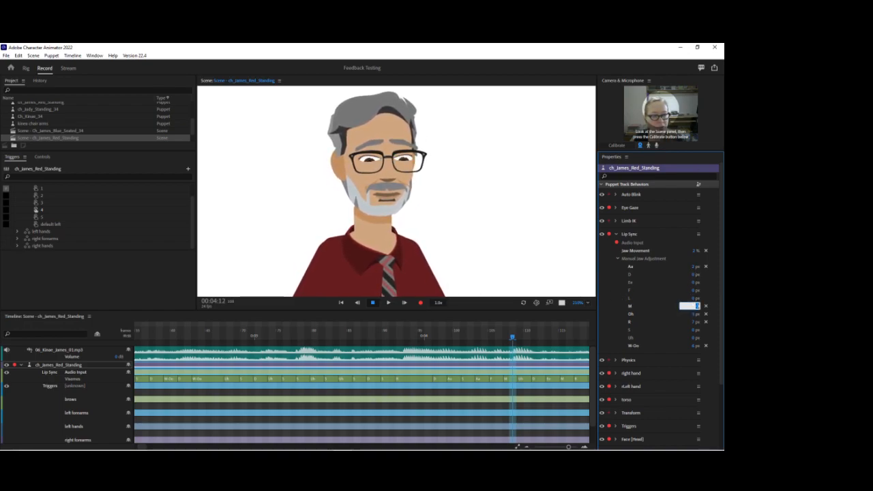
text(3)
key(Return)
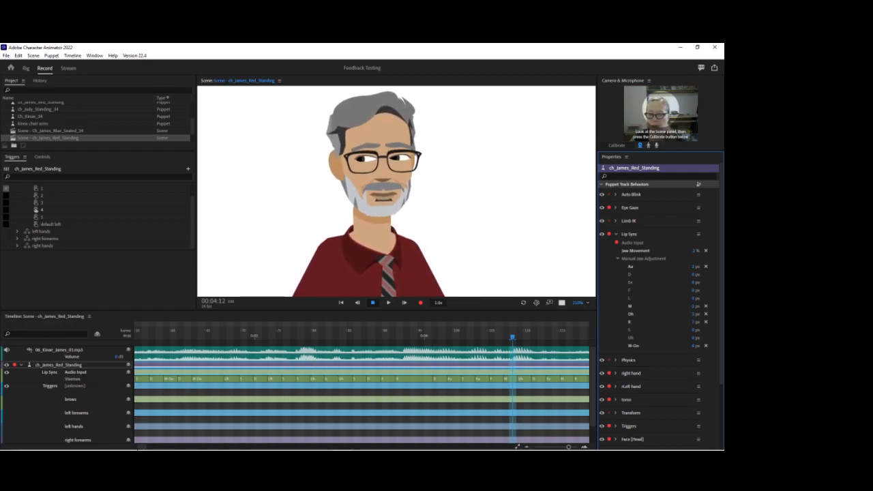
Play back the dialogue and, at the S viseme near 5:10, set the S jaw adjustment to -2 px.
click(141, 335)
key(space)
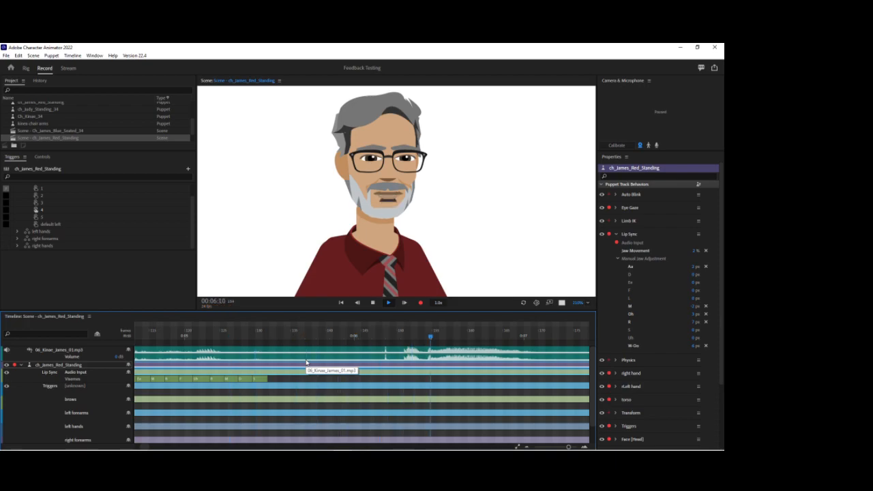
key(space)
drag(248, 341, 259, 341)
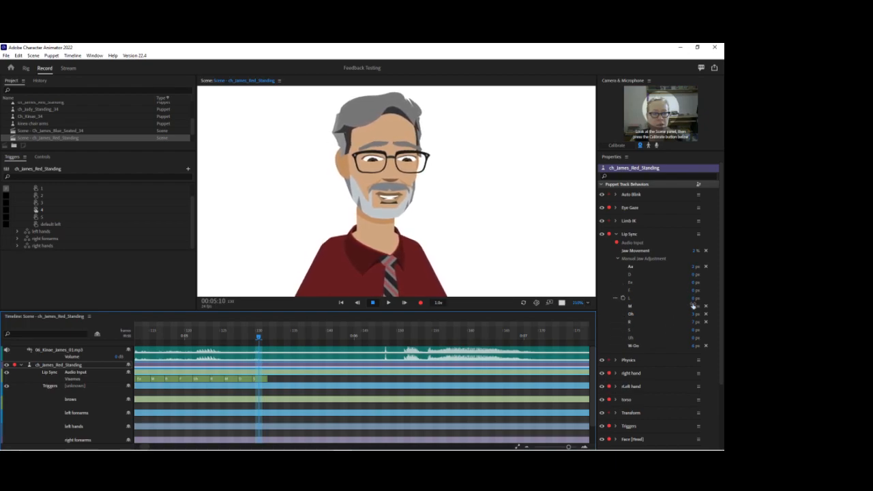
click(695, 330)
text(-2)
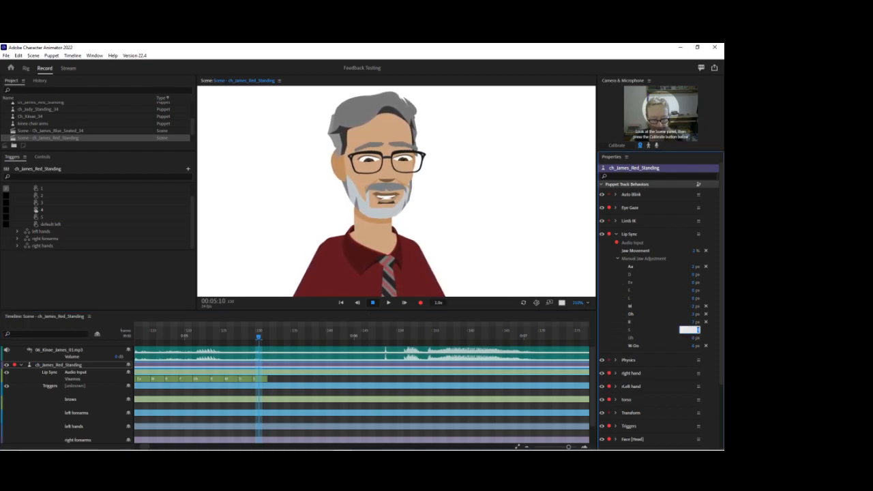
key(Return)
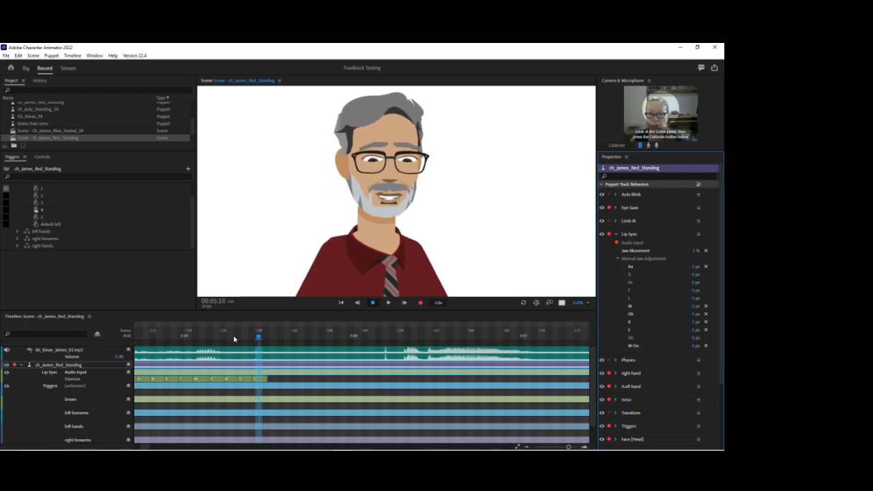
Play the scene from just before 5 seconds to review the adjusted jaw movement.
click(171, 336)
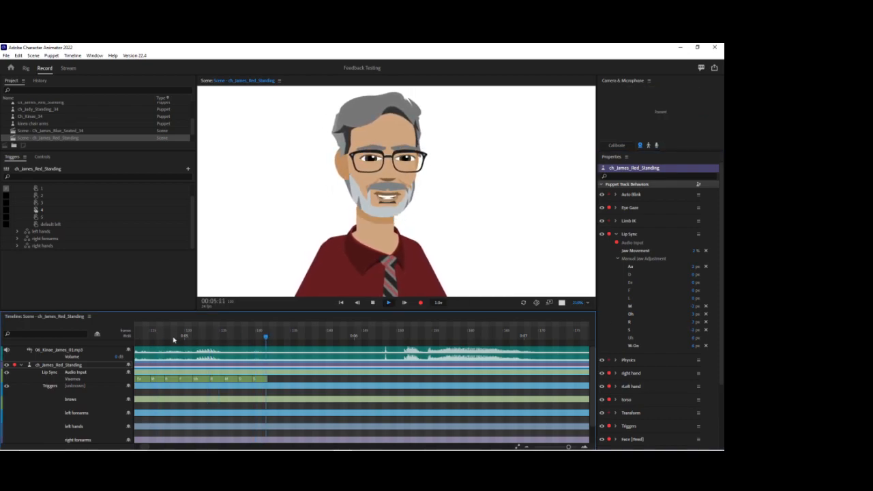
mouse_move(141, 337)
mouse_down()
mouse_move(86, 332)
mouse_move(136, 335)
mouse_up()
key(space)
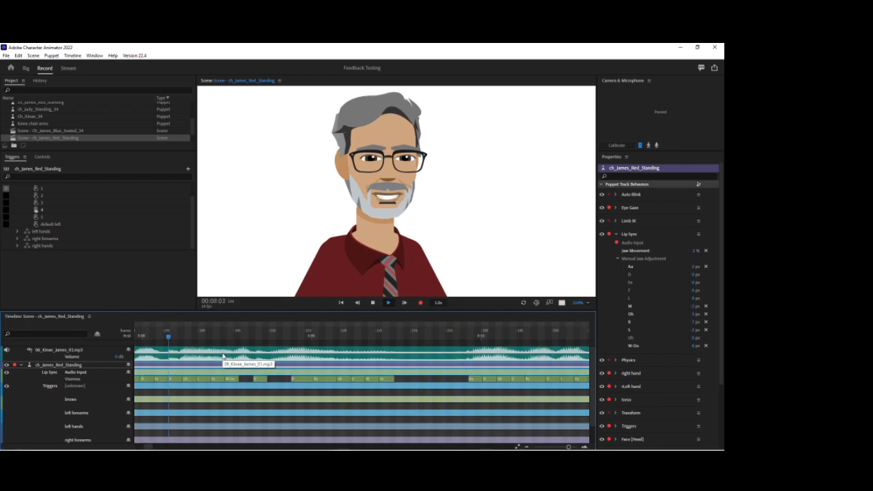
Stop playback, scrub the dialogue to the L viseme near 7:20 and set the L jaw adjustment to 3 px.
key(space)
drag(165, 338, 258, 338)
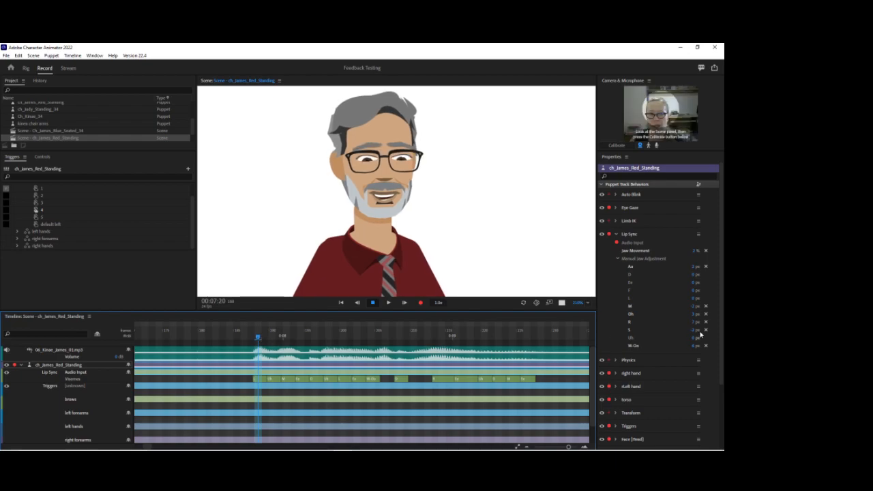
click(696, 298)
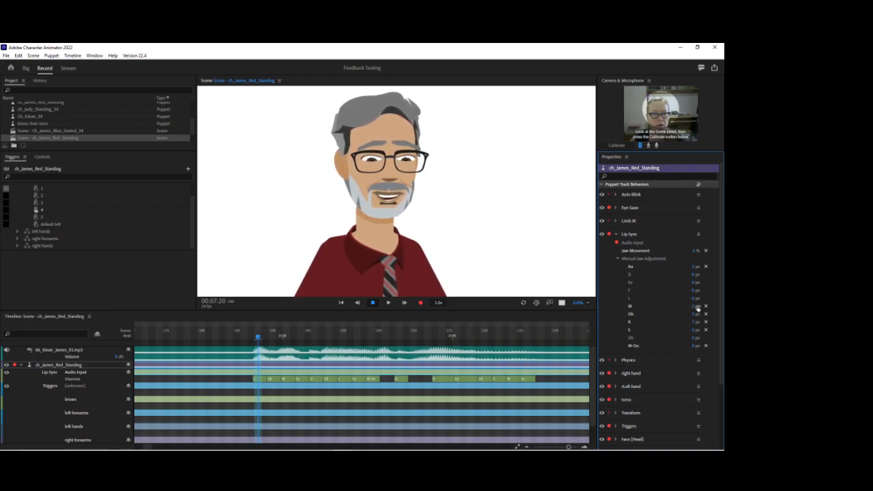
click(693, 299)
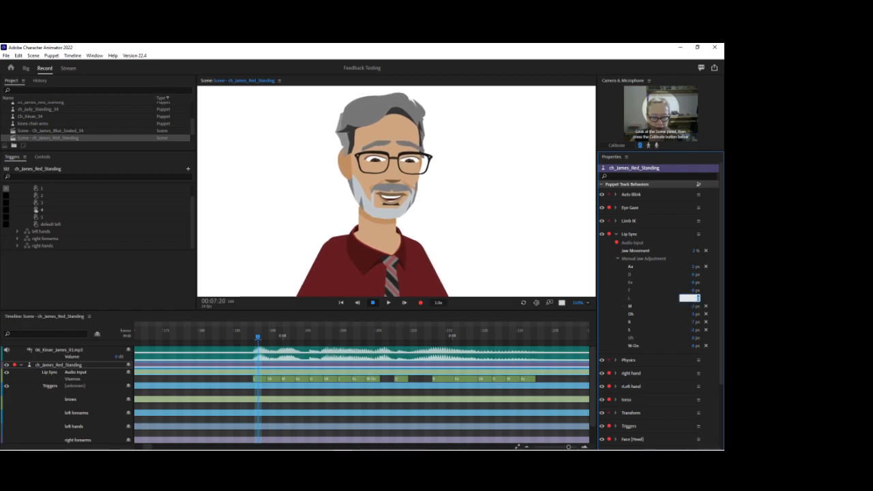
text(3)
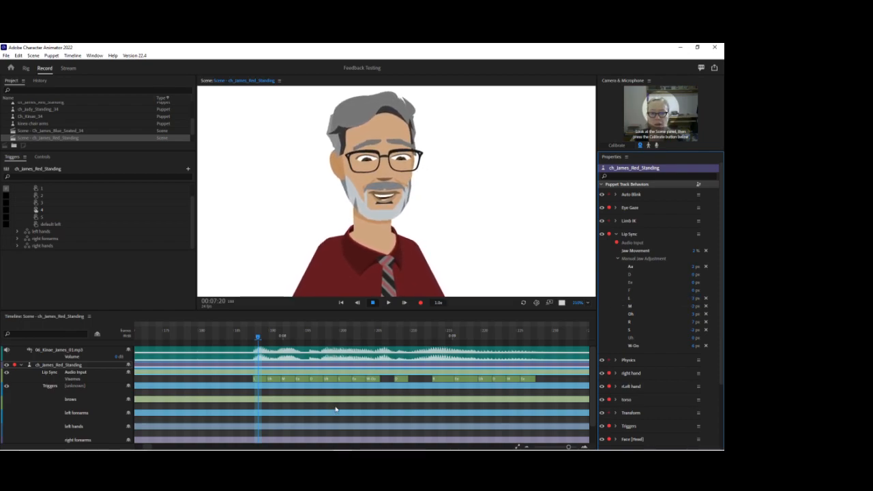
Play the dialogue from just before 7:20 to review the L jaw movement, stop, and scrub ahead to about 9:13.
click(243, 336)
key(space)
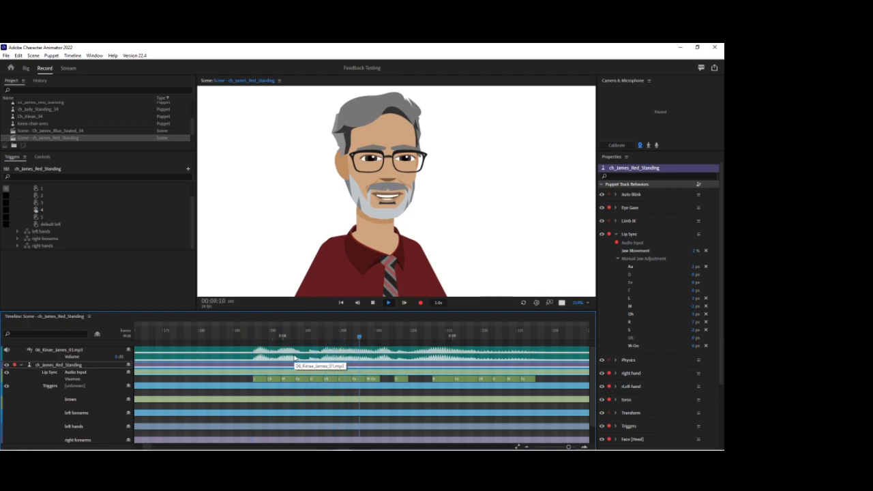
key(space)
drag(290, 340, 549, 348)
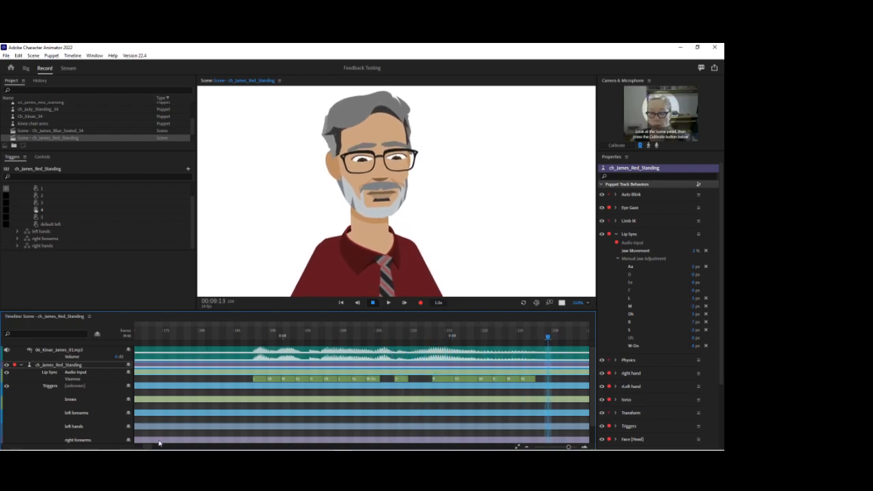
Return to the 1-second mark and play the dialogue to about 4:20 to review the combined jaw adjustments.
drag(146, 448, 140, 446)
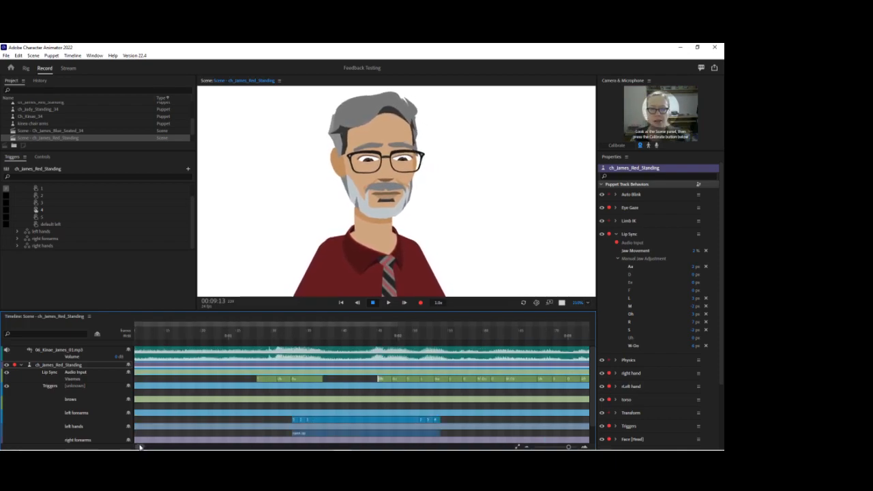
click(234, 334)
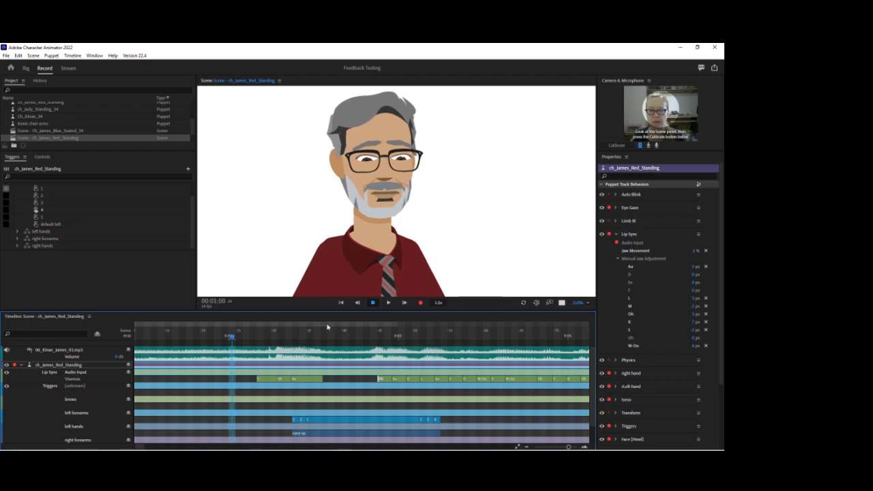
key(space)
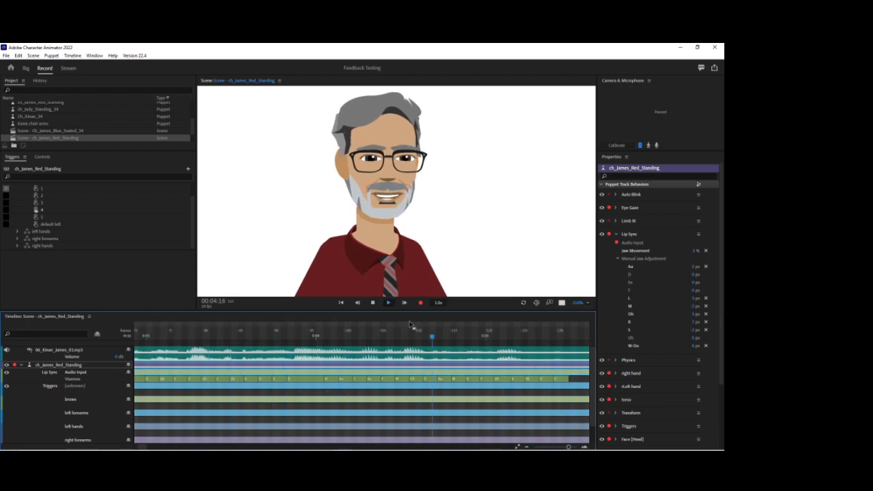
key(space)
Reframe the scene to show the puppet from head to thighs and play the dialogue from about 3 seconds.
click(583, 302)
click(593, 313)
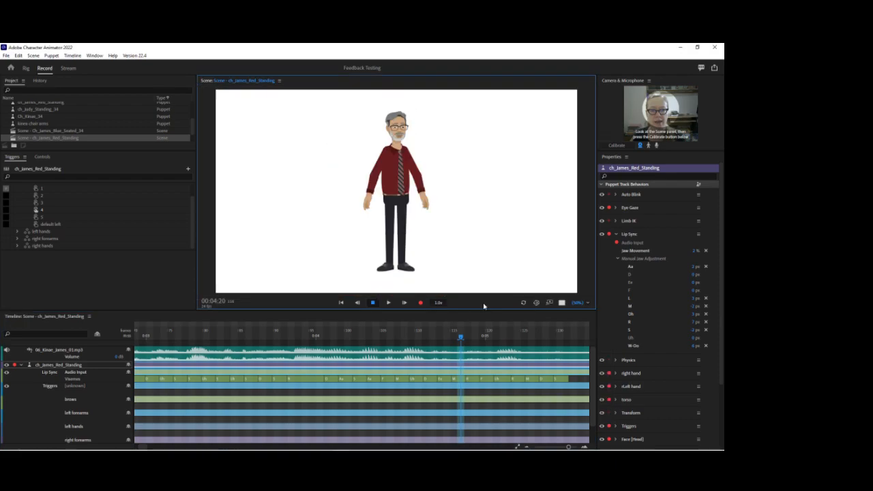
drag(576, 304, 586, 302)
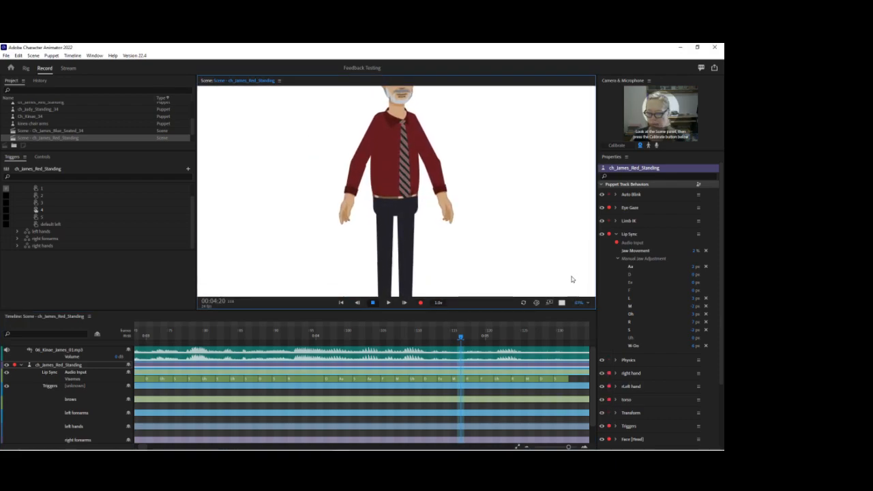
drag(489, 172, 456, 224)
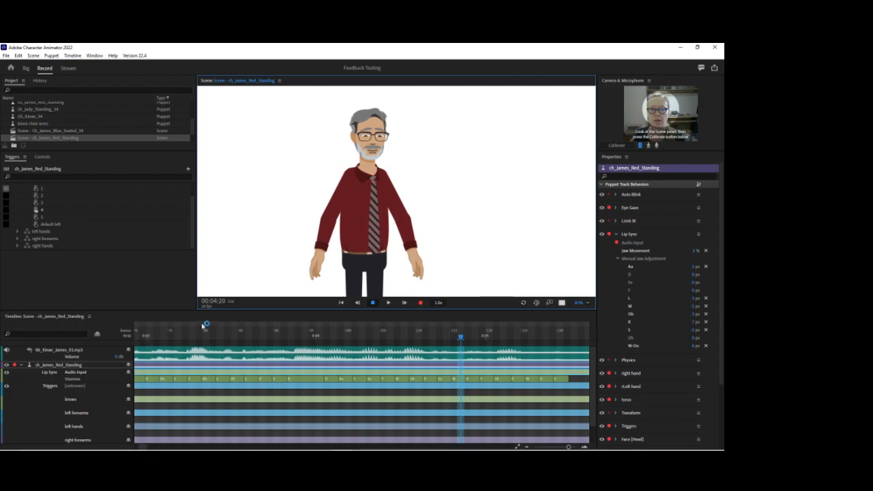
click(145, 335)
key(space)
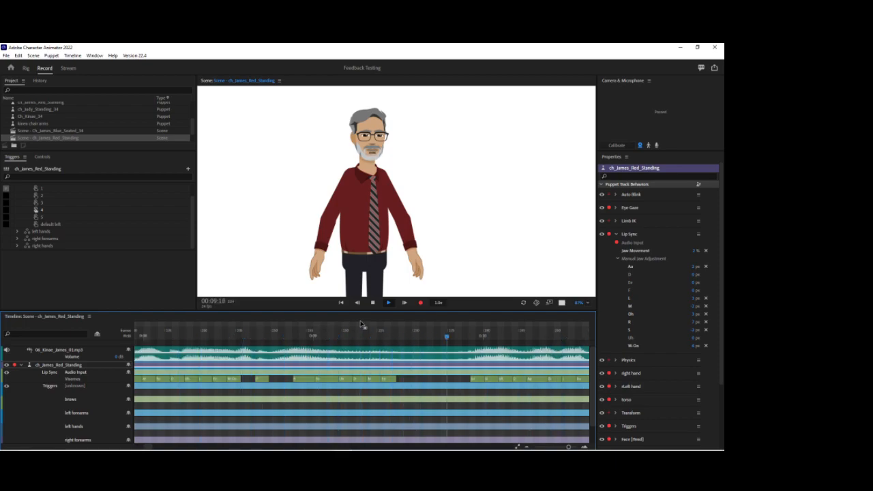
key(space)
Scrub the dialogue to about 9:23 and set the Lip Sync Jaw Movement to 3%.
drag(165, 330, 216, 331)
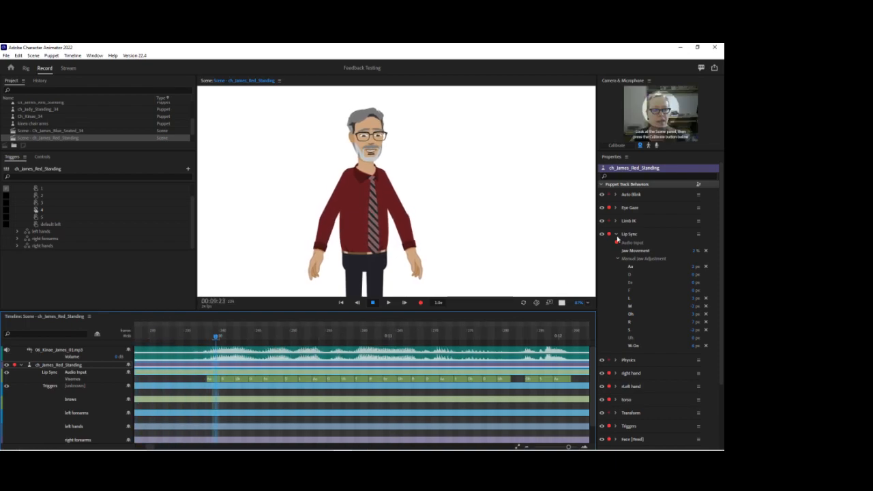
click(695, 250)
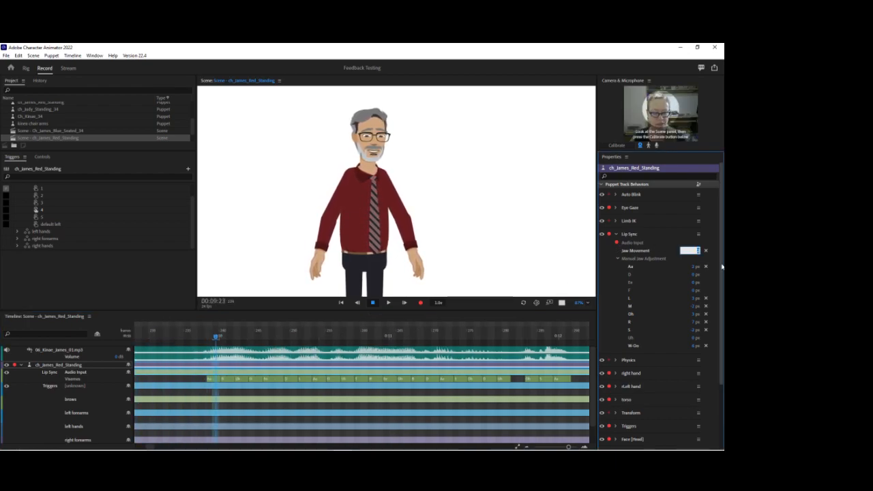
click(722, 266)
Play the dialogue from about 9:23 to 20 seconds to review the overall jaw movement.
click(195, 349)
key(space)
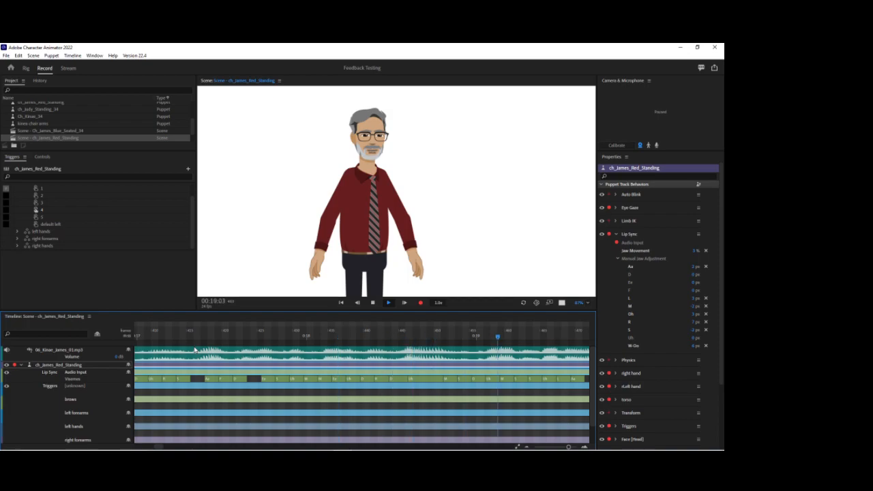
key(space)
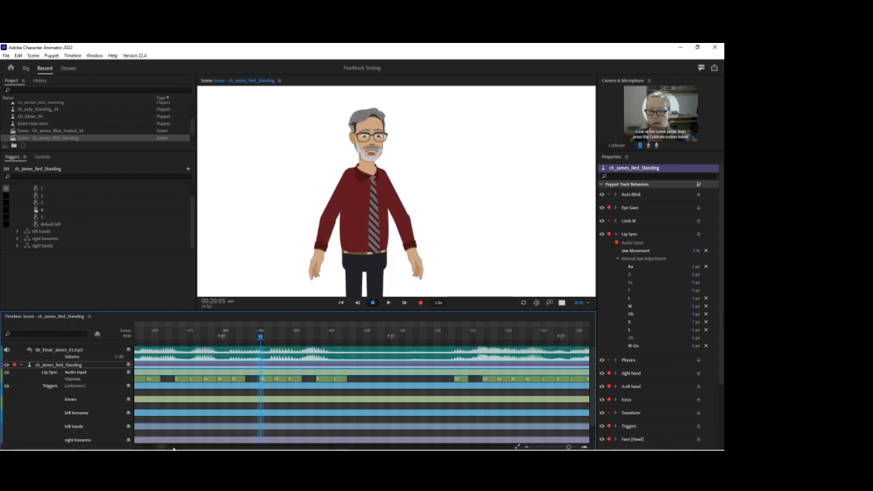
Return the timeline view to the start and push the changed track behavior settings to the ch_James_Red_Standing puppet.
drag(163, 448, 134, 448)
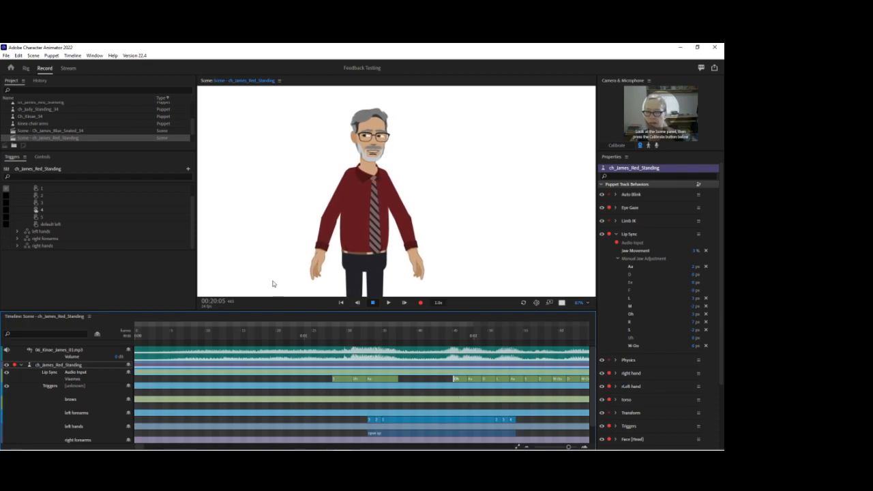
scroll(75, 117, up, 3)
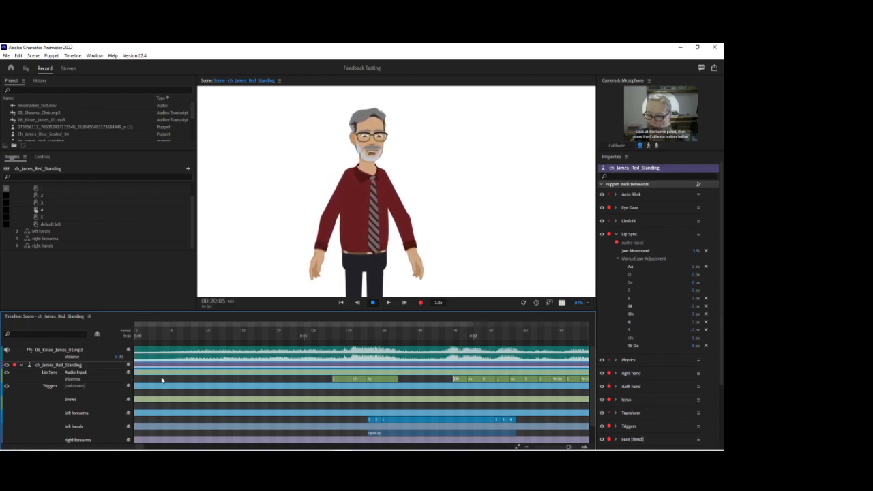
click(698, 185)
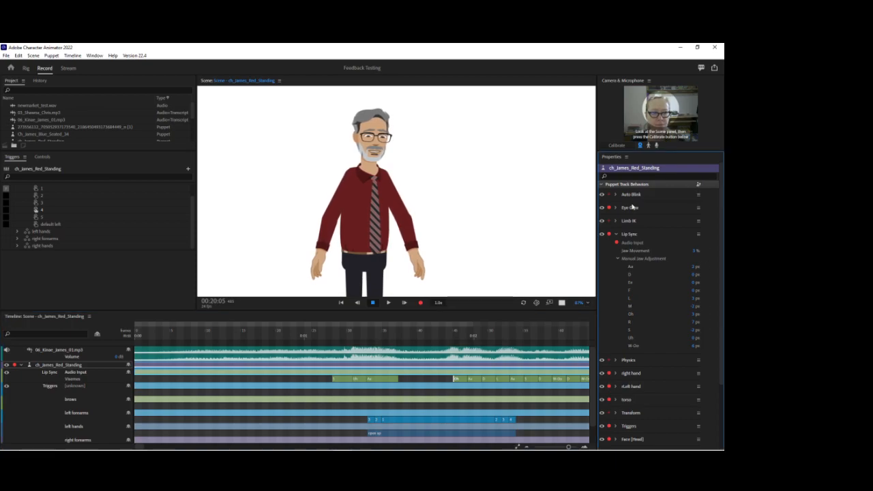
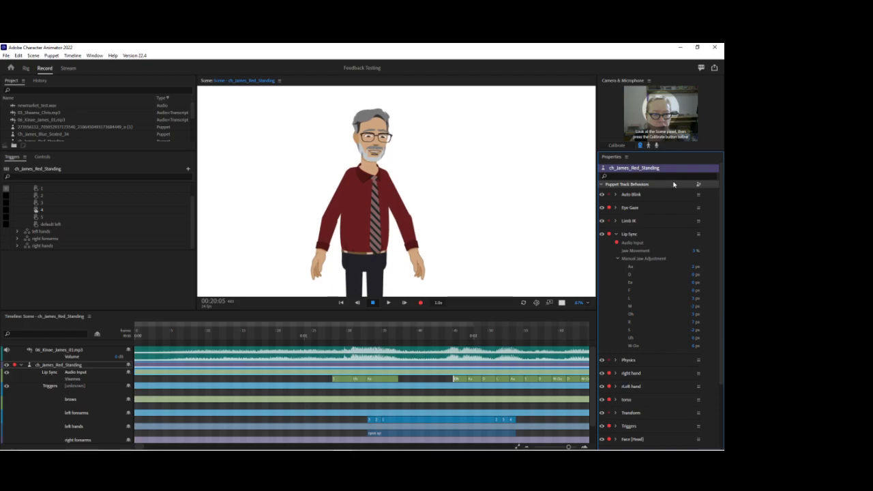
Push the ch_James_Red_Standing track's lip sync and other behavior settings to the source puppet.
click(699, 185)
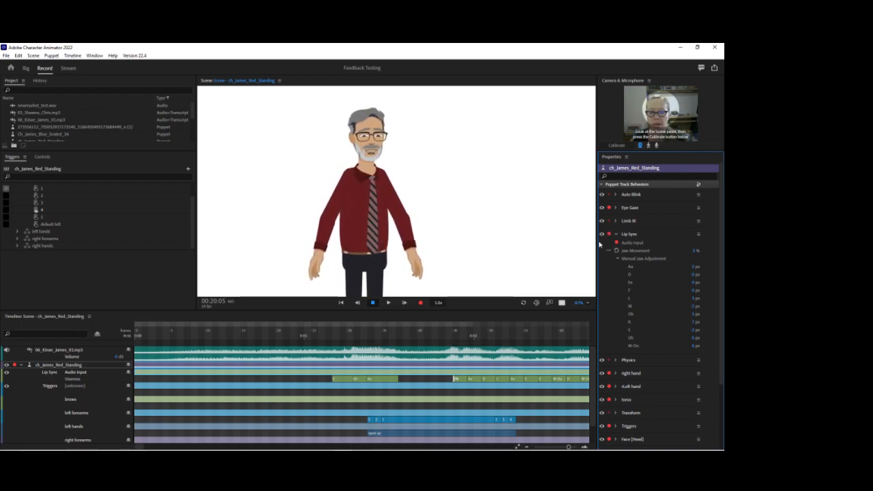
Inspect the rigging of the left arm and right arm layers, and return to the recording workspace.
drag(578, 303, 578, 322)
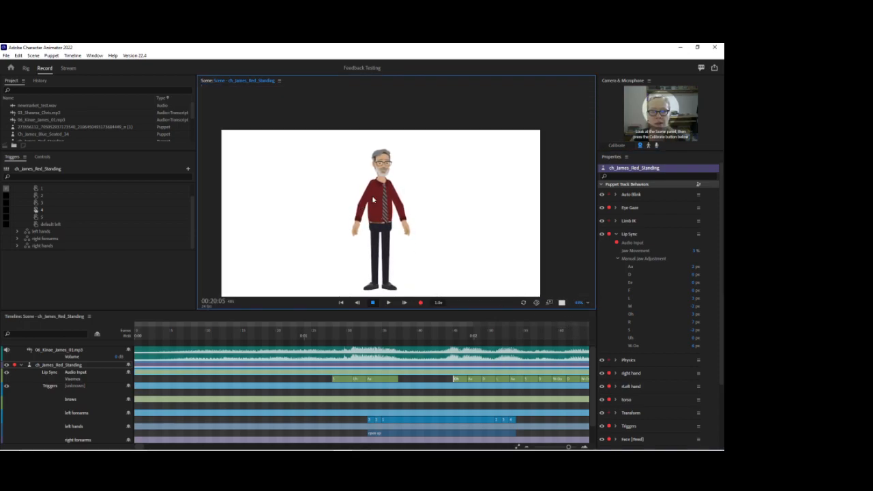
click(27, 68)
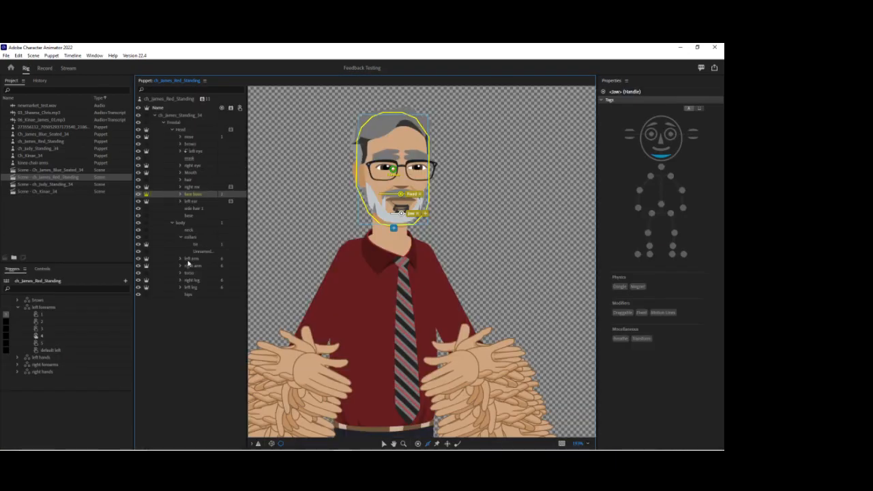
click(188, 259)
click(191, 265)
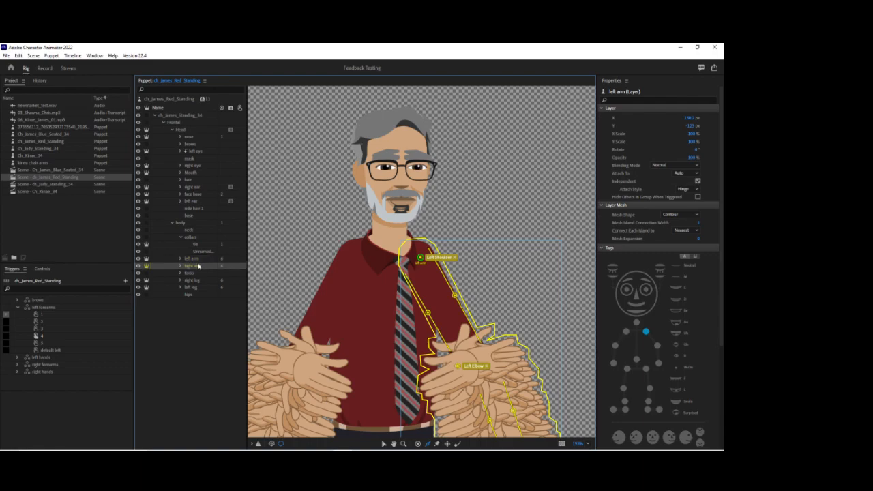
click(48, 69)
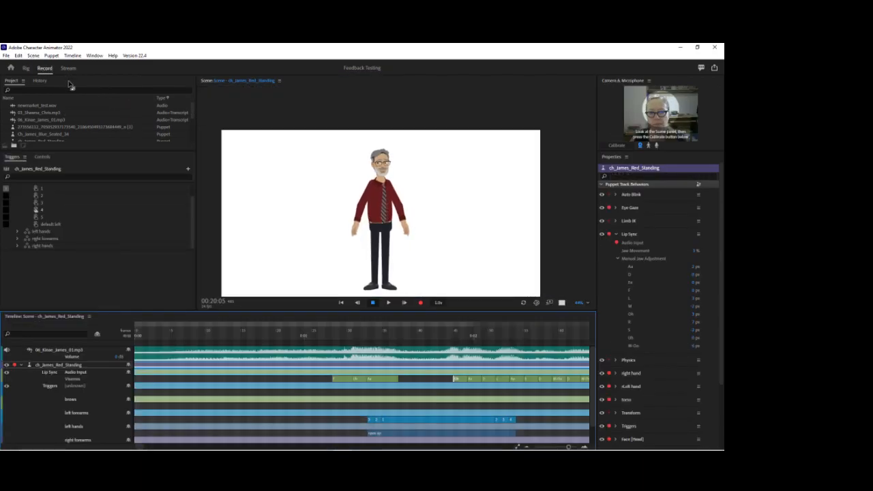
Pull the standing puppet's hand in the scene to test how the arms move.
click(360, 239)
drag(359, 239, 368, 243)
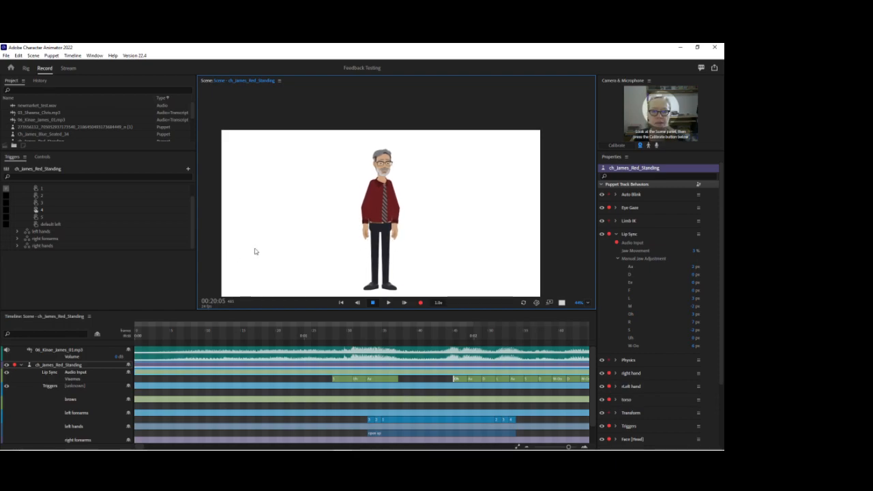
drag(580, 303, 582, 296)
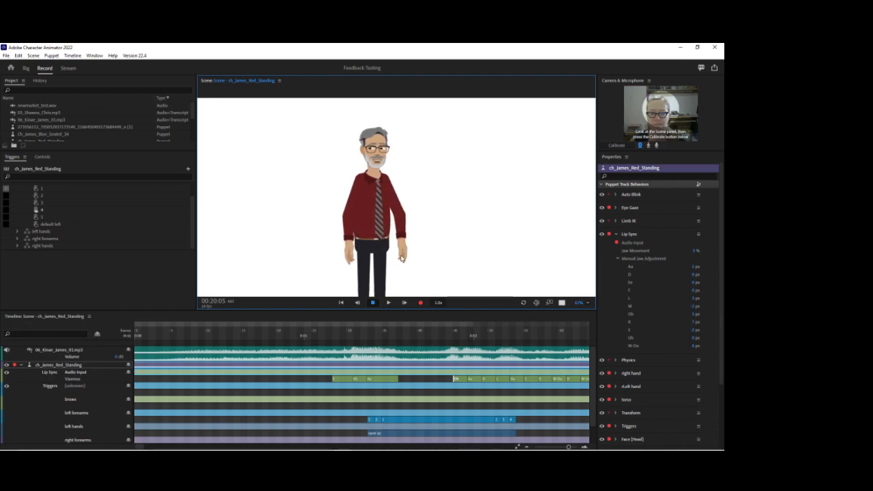
Set the playhead to 00:01:04 and fit the whole scene in the view.
drag(360, 332, 336, 334)
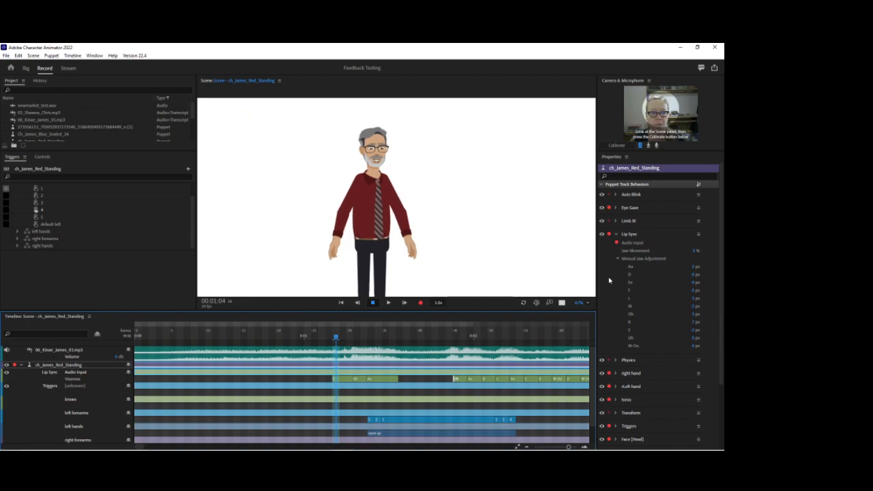
click(587, 304)
click(597, 311)
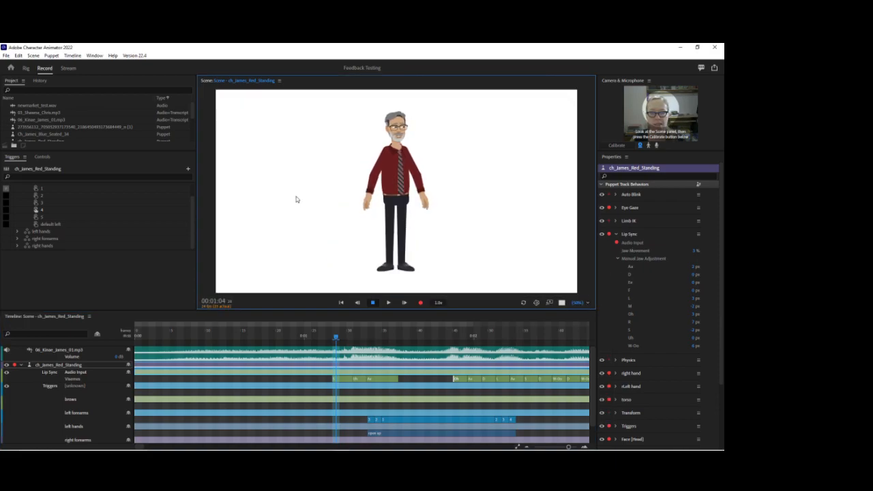
Import the "james and kinea" image from the DLF Feedback folder, try placing it in the scene, and undo the placement.
click(6, 55)
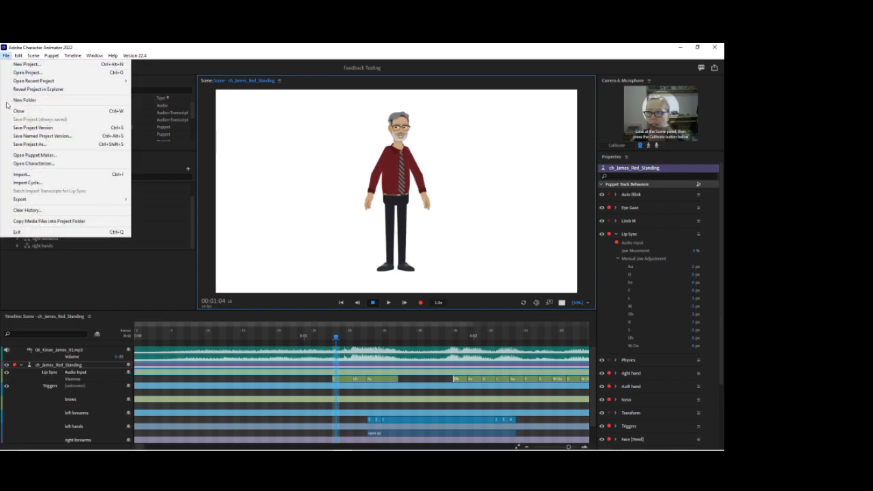
click(27, 174)
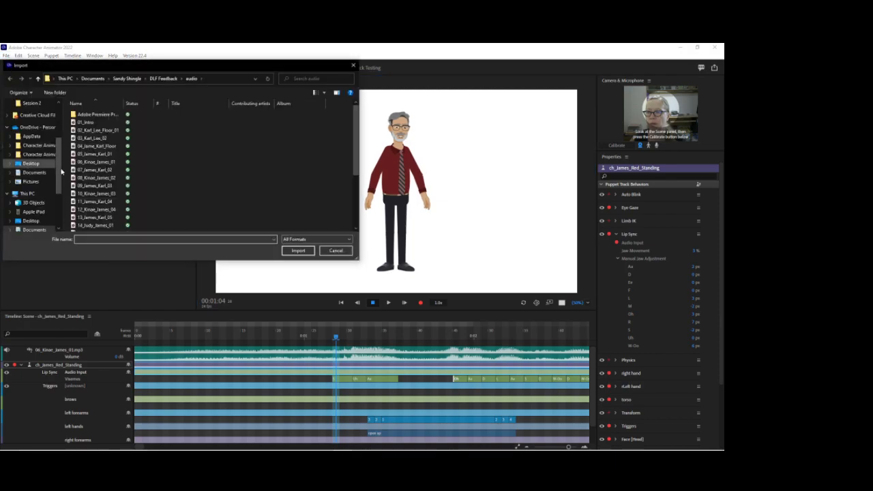
click(163, 78)
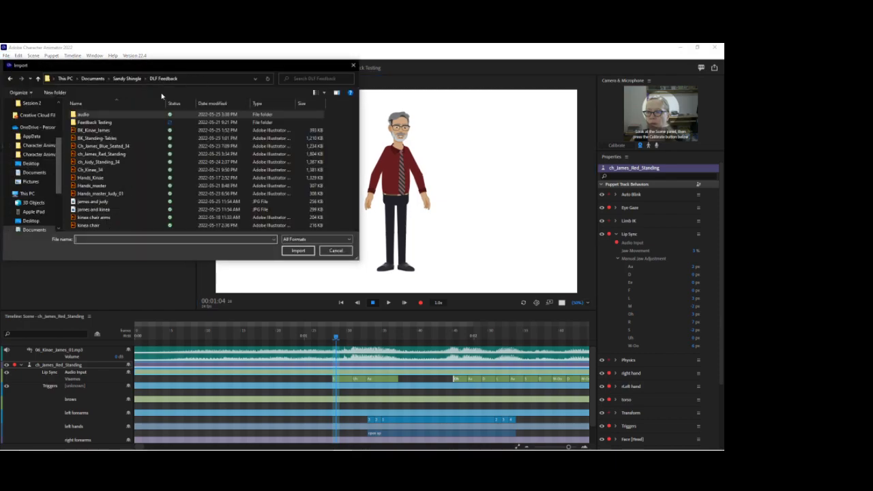
click(111, 210)
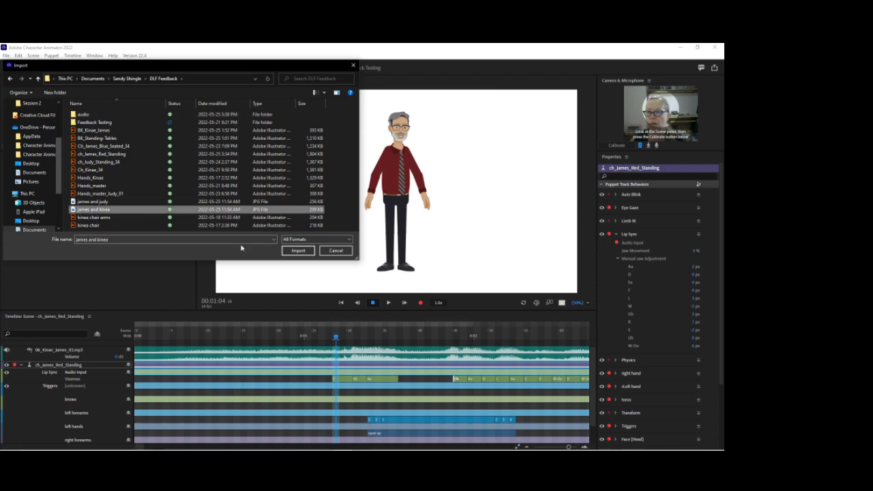
click(298, 250)
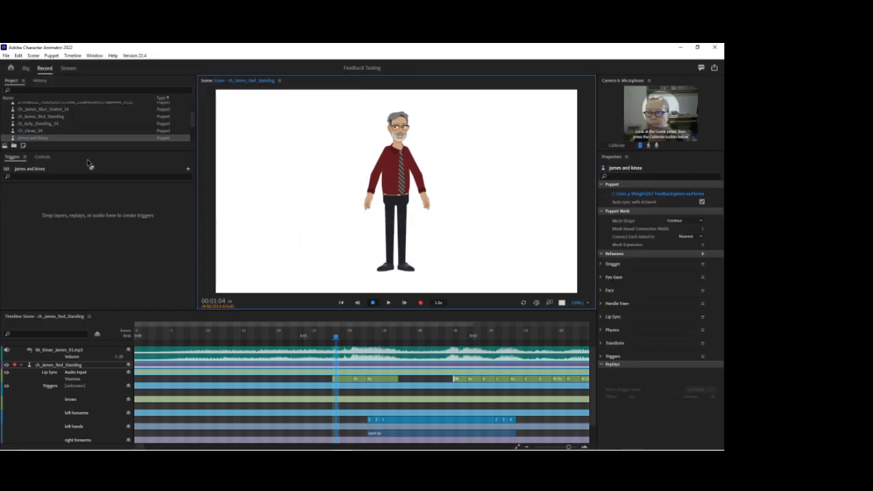
drag(57, 140, 249, 197)
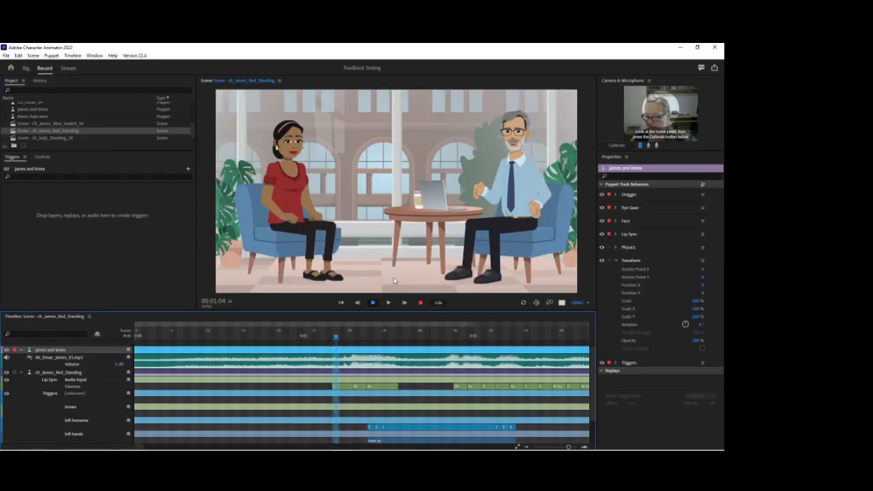
key(ctrl+z)
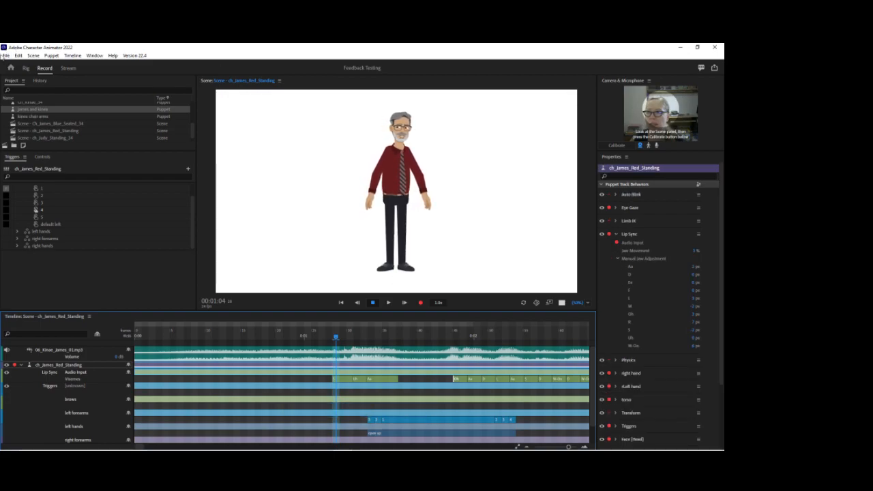
Import the "james and judy" image from the DLF Feedback folder and add it to the scene as a reference.
click(5, 55)
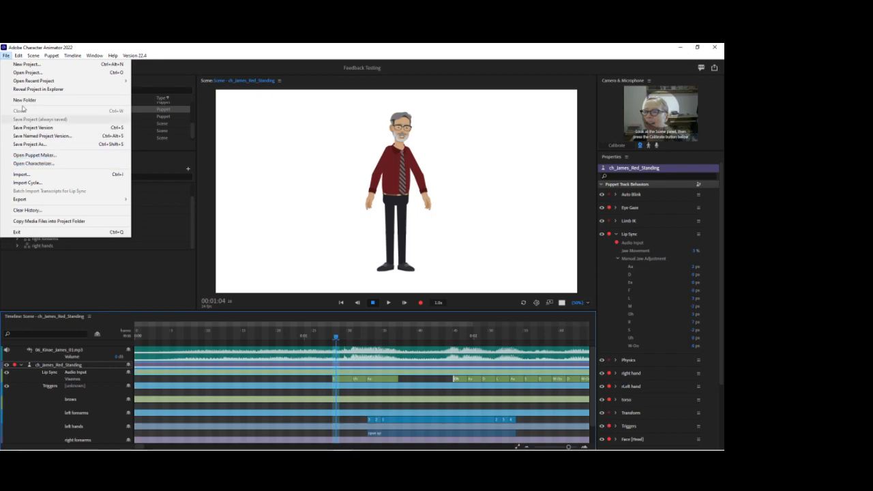
click(24, 175)
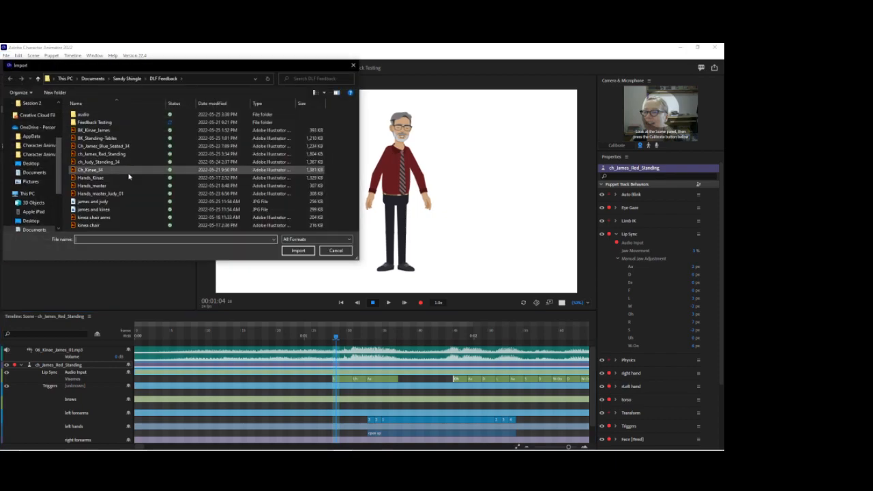
click(115, 202)
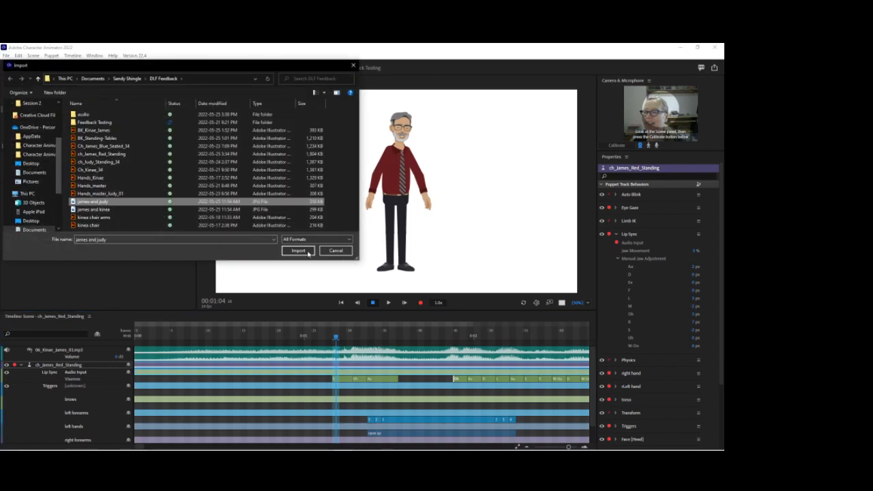
click(298, 251)
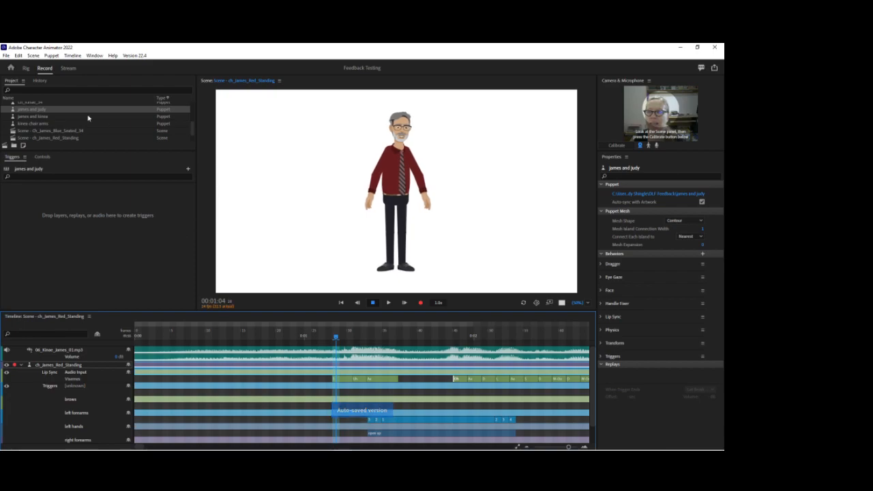
drag(78, 110, 287, 165)
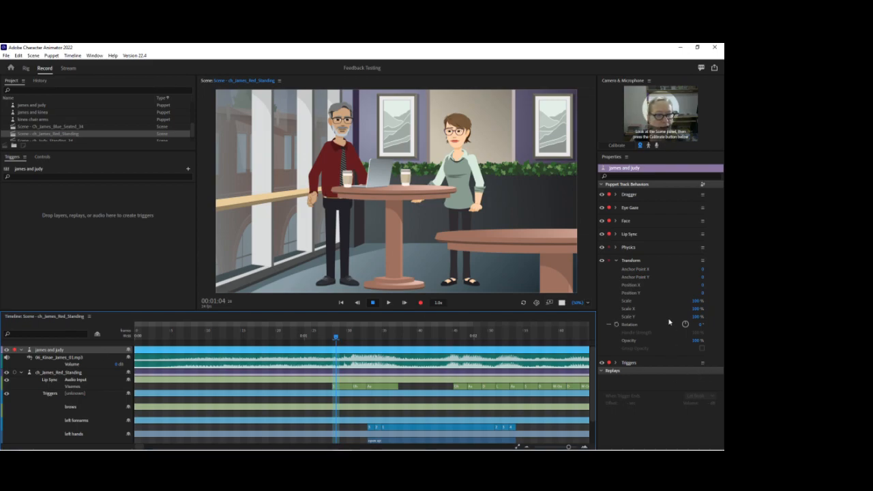
Lower the opacity of the "james and judy" reference so the puppet beneath shows through.
drag(695, 342, 697, 353)
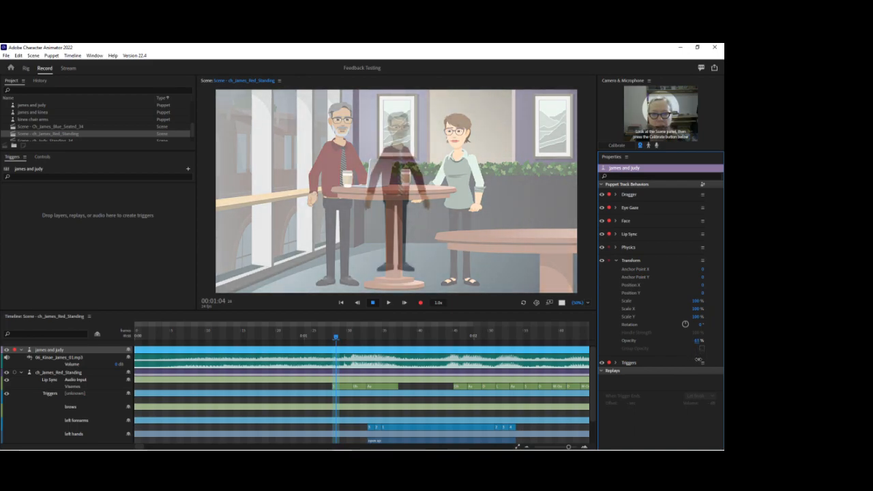
drag(699, 360, 698, 362)
Move ch_James_Red_Standing over the reference James by setting Position X to about -309 and Position Y to about 73.
click(60, 373)
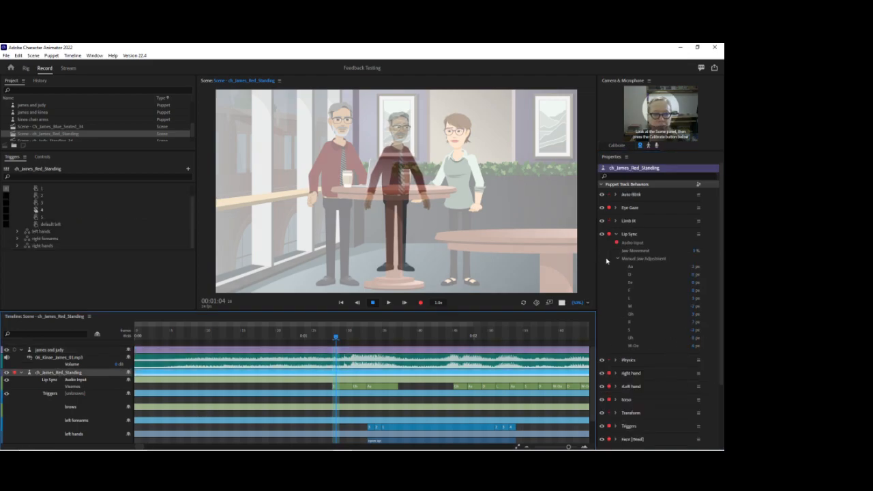
click(616, 235)
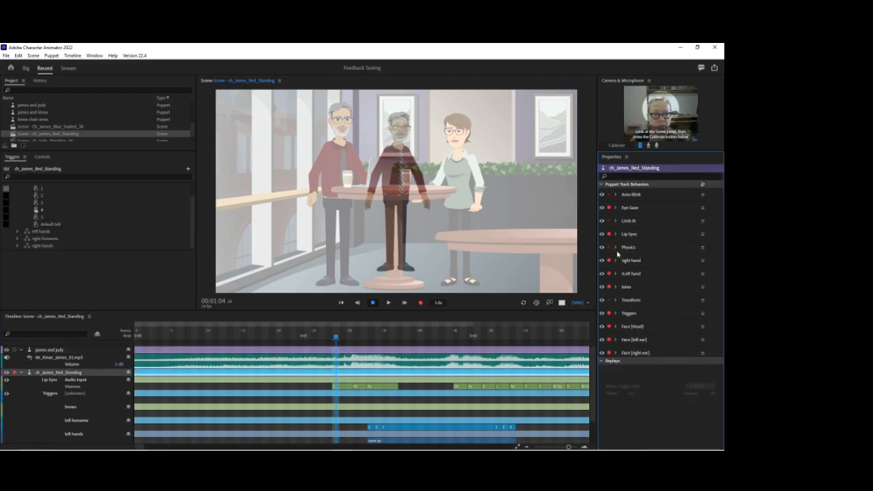
click(616, 301)
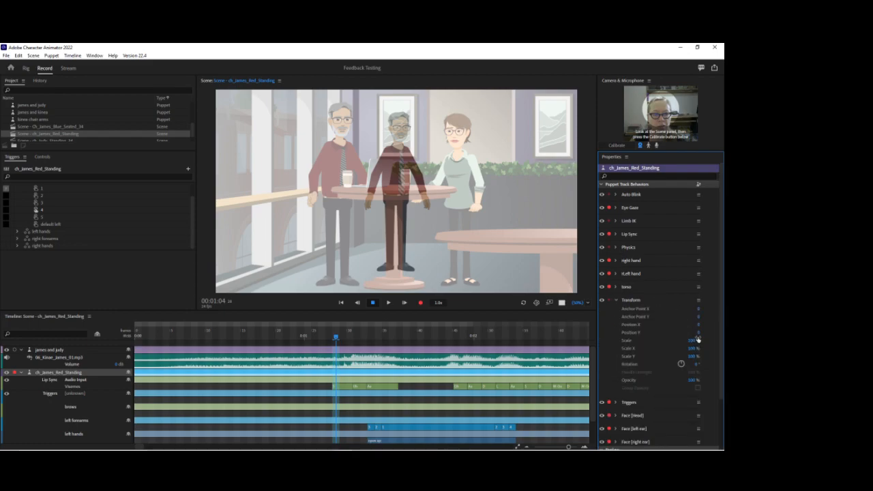
drag(696, 332, 691, 297)
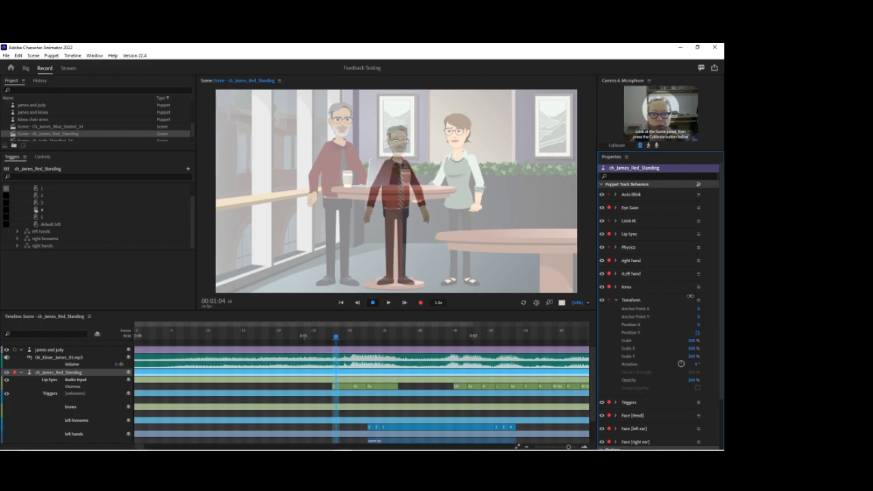
drag(699, 325, 706, 448)
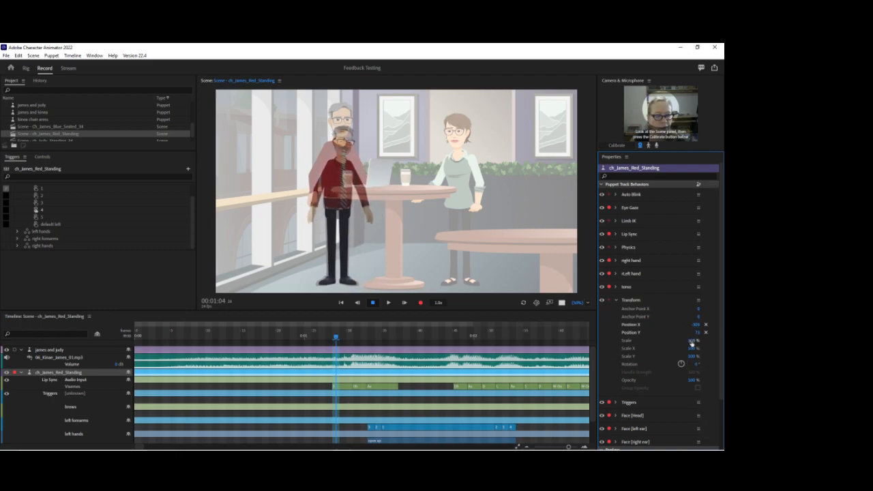
Enlarge ch_James_Red_Standing to match the reference, with Scale about 112%, Position X about -312 and Position Y about 24.
drag(691, 343, 687, 330)
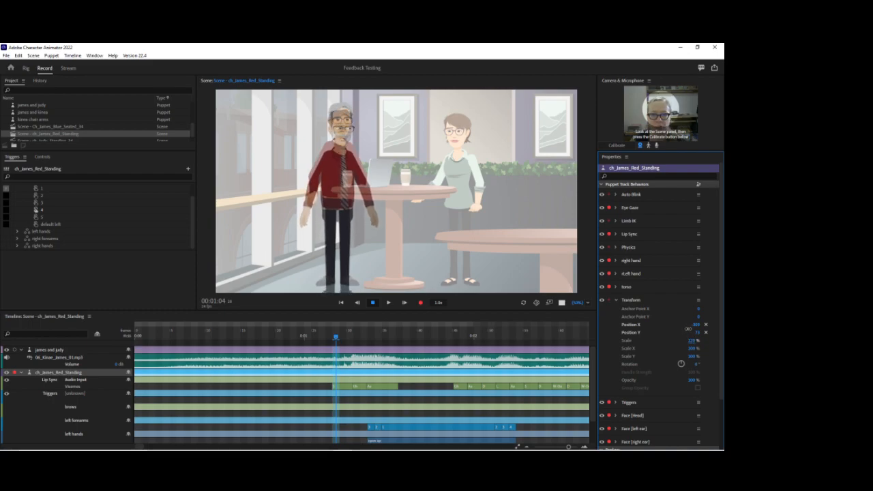
drag(695, 332, 696, 332)
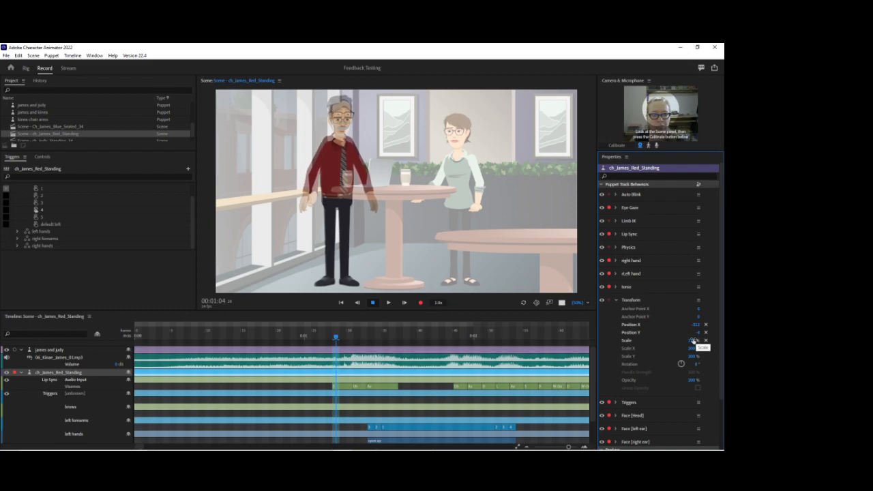
drag(692, 340, 696, 323)
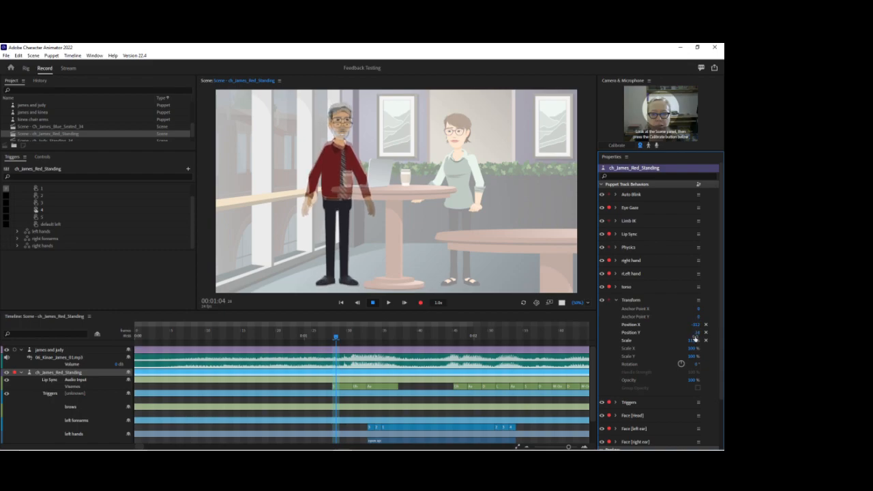
Play the scene to check the alignment and refine the puppet to Scale 116%, Position X about -306 and Position Y 16.
drag(576, 304, 576, 290)
key(space)
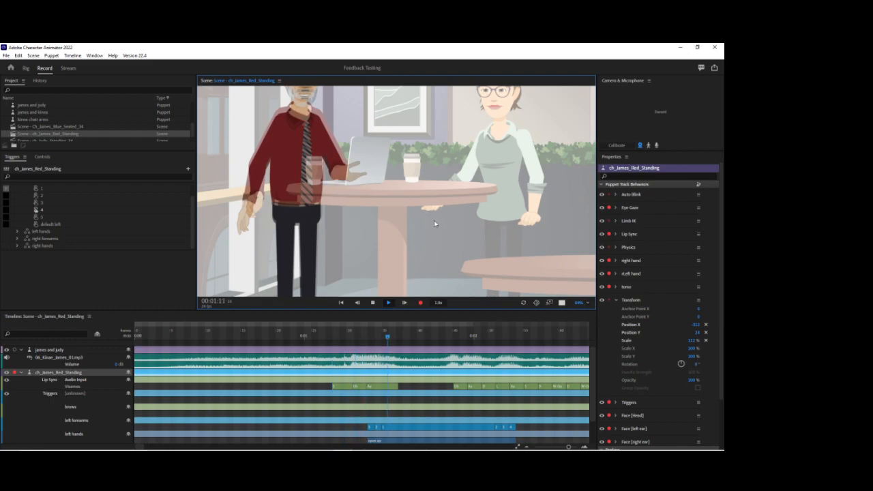
drag(362, 207, 400, 266)
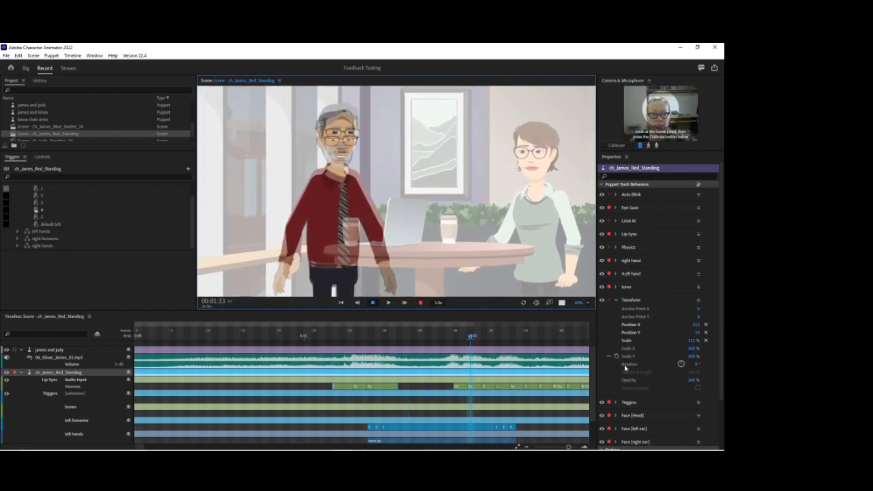
click(691, 341)
drag(690, 341, 687, 336)
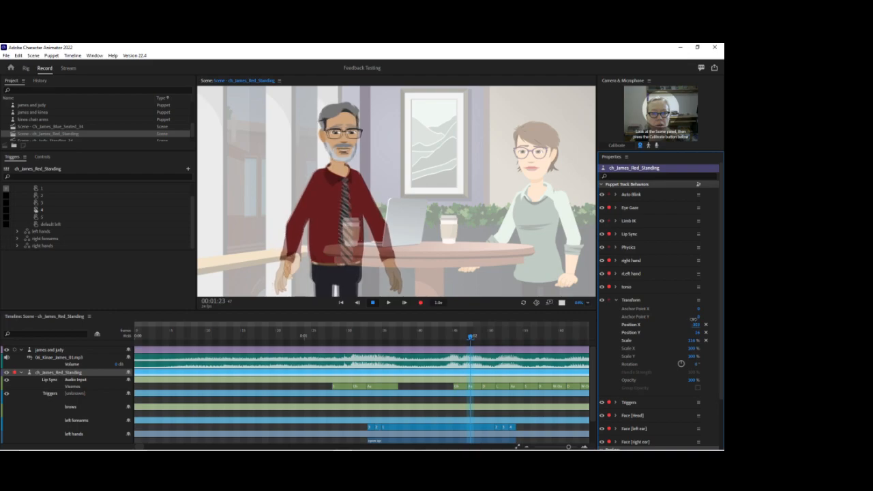
Push the ch_James_Red_Standing track's adjusted position and scale values to the source puppet.
click(588, 305)
click(597, 313)
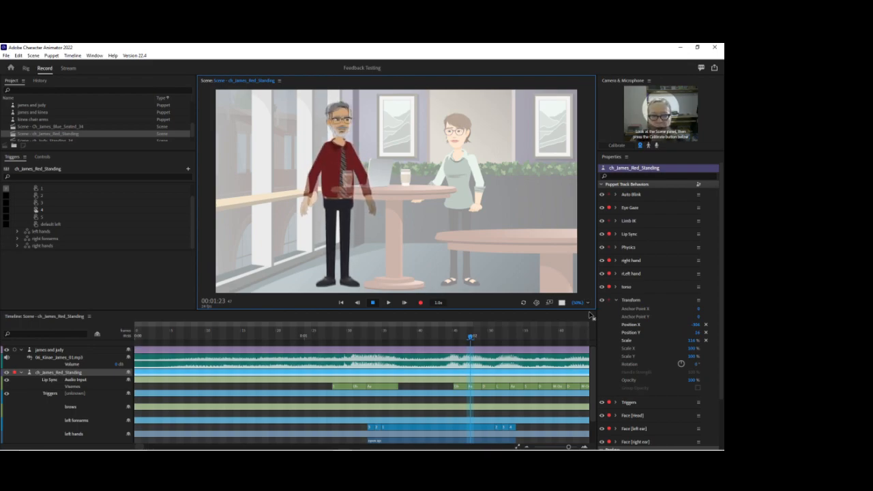
click(698, 186)
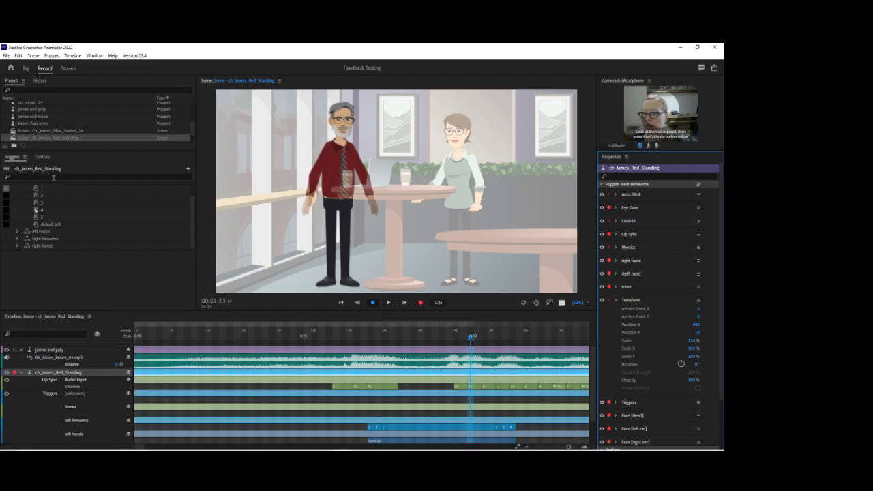
Enlarge the project list and open the ch_Judy_Standing_34 scene.
click(78, 176)
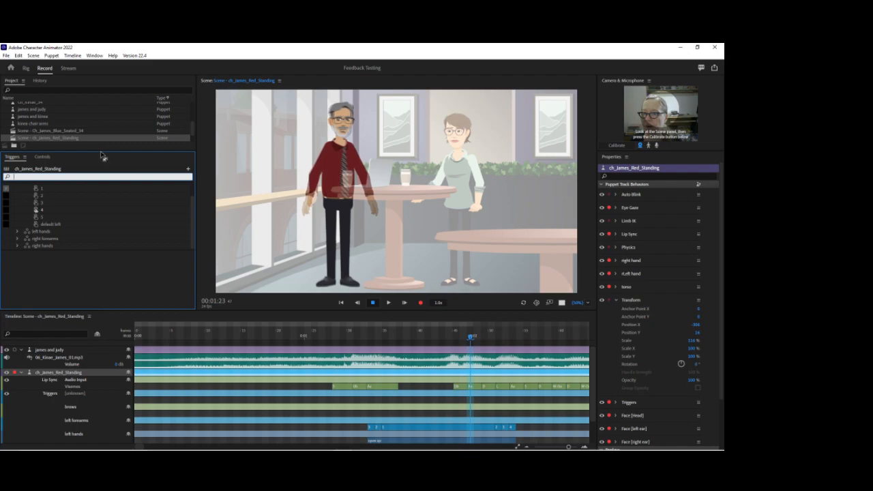
drag(103, 156, 82, 175)
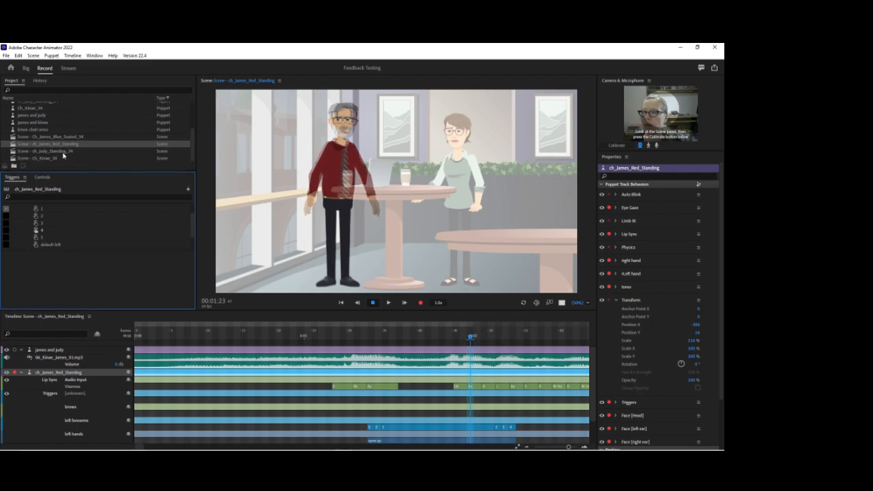
click(62, 153)
double_click(62, 154)
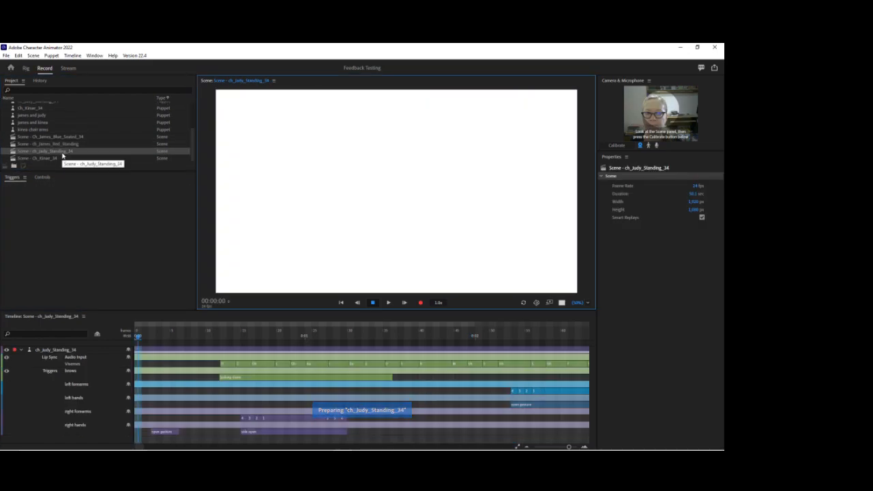
Add the james and judy reference puppet above ch_Judy_Standing_34 and lower its opacity to about 41%.
scroll(59, 143, up, 3)
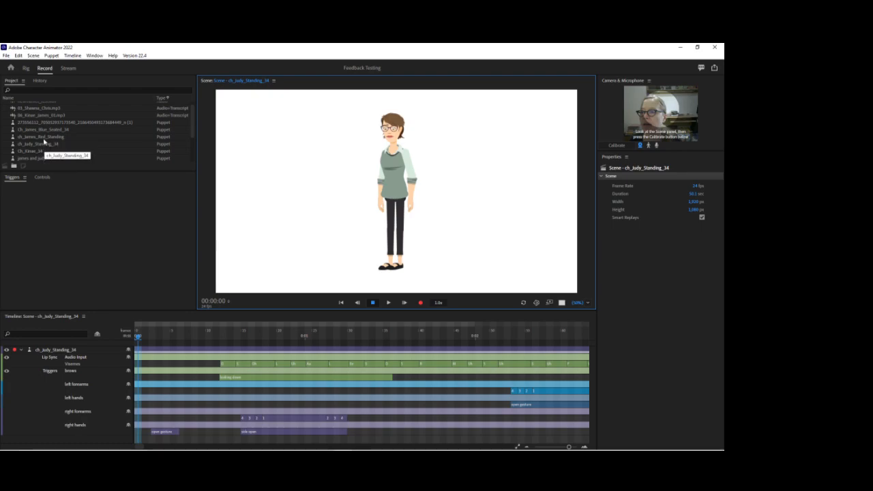
scroll(45, 143, up, 1)
scroll(44, 145, down, 1)
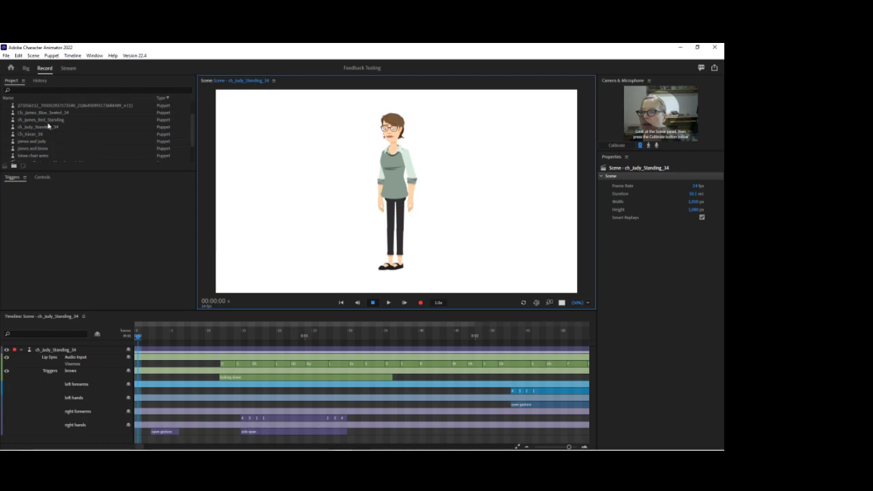
scroll(45, 136, down, 1)
drag(40, 121, 368, 161)
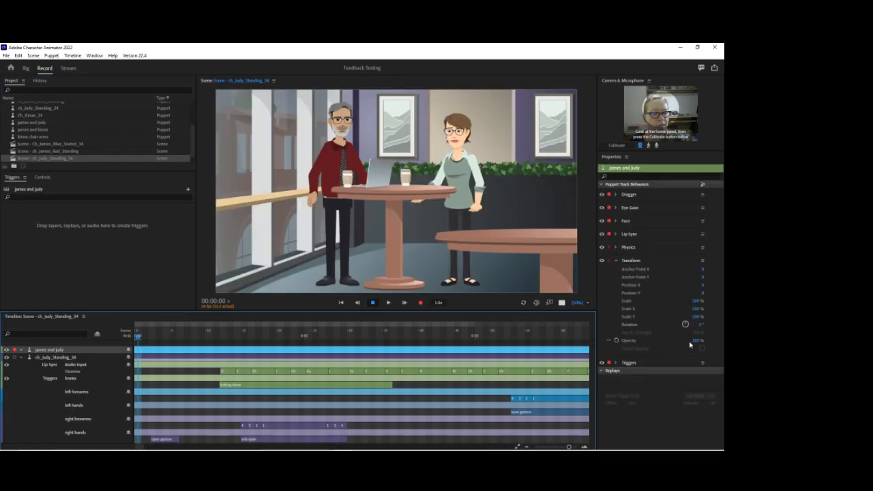
drag(699, 341, 696, 348)
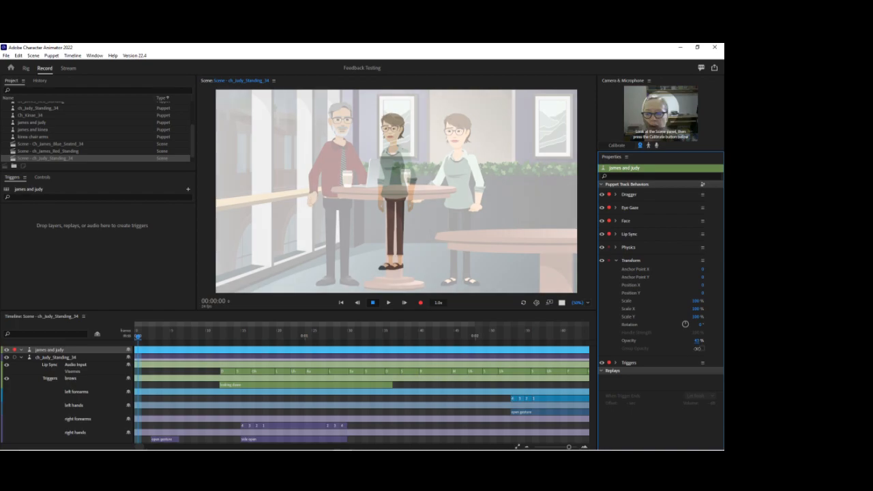
Enlarge ch_Judy_Standing_34 to about 115% and move it over the reference Judy, with Position X about 345 and a lower vertical position.
click(83, 359)
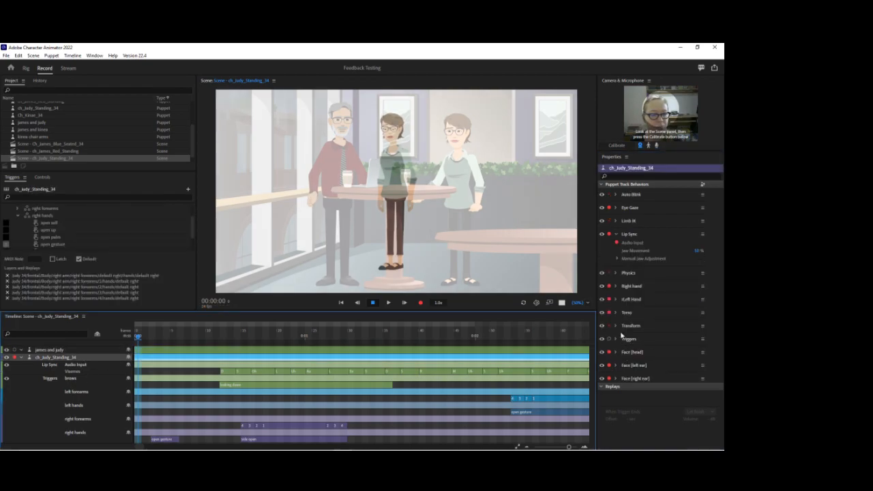
click(615, 326)
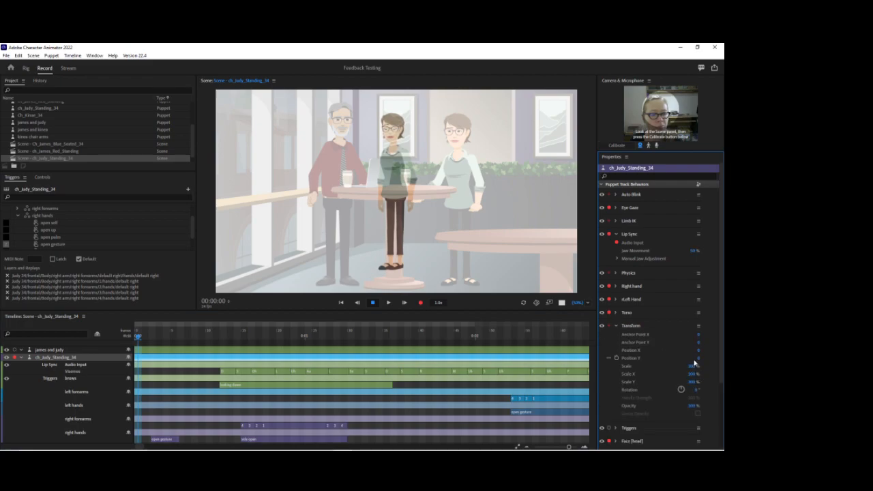
drag(695, 369, 690, 211)
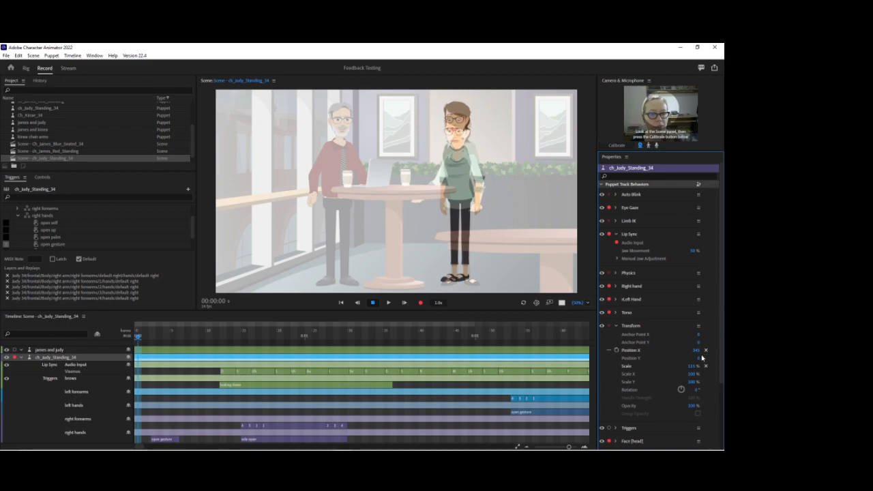
drag(698, 357, 701, 348)
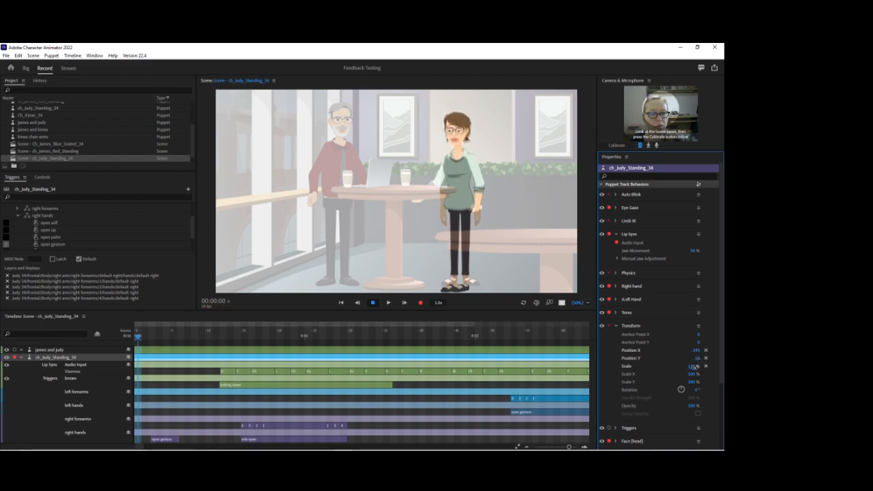
Set ch_Judy_Standing_34's Scale to 112% and readjust its vertical position against the reference Judy.
drag(693, 369, 695, 374)
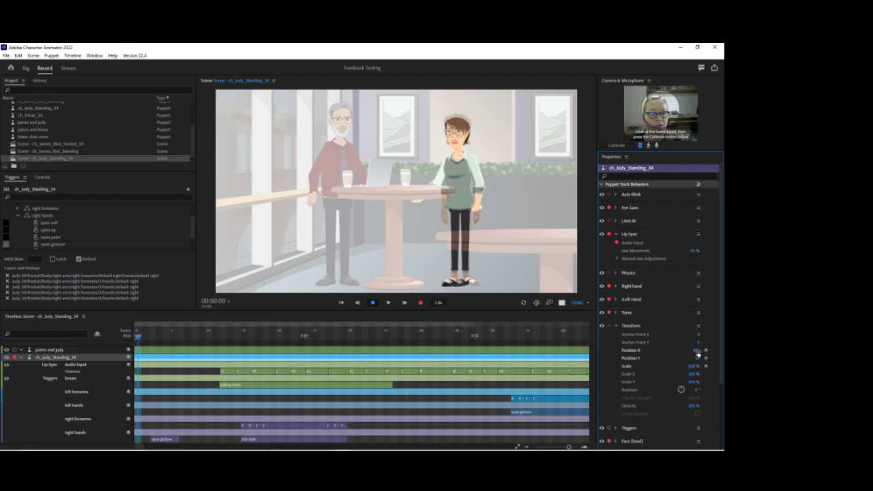
click(696, 367)
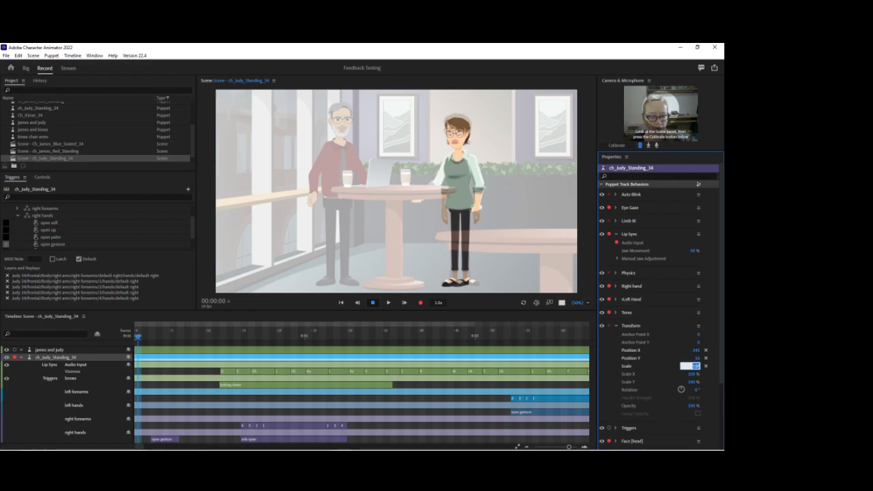
text(112)
key(Return)
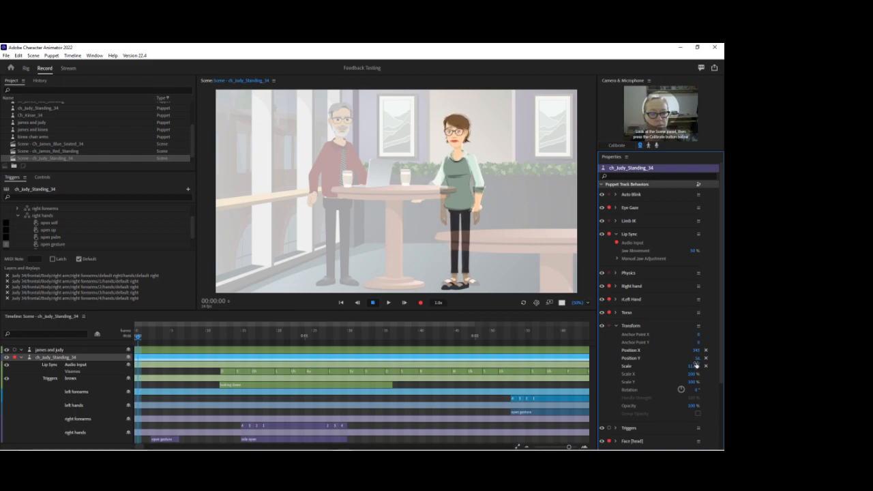
drag(697, 361, 698, 368)
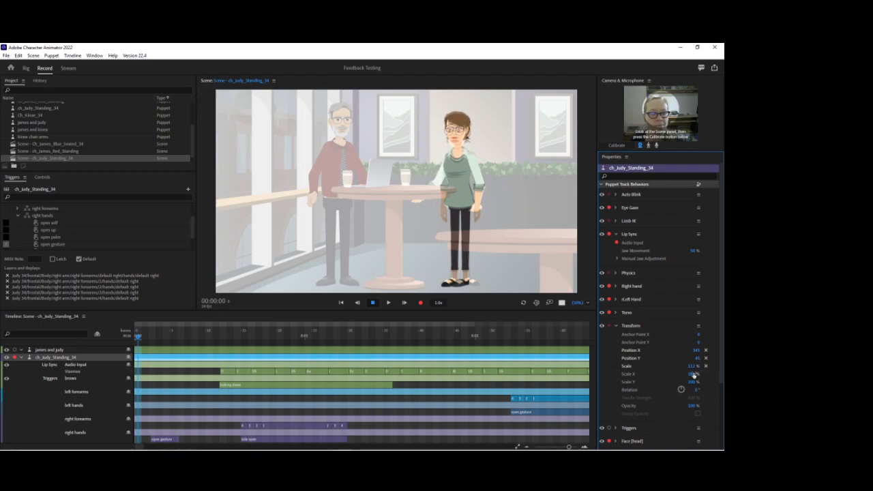
Refine ch_Judy_Standing_34 to Scale about 110% and Position X about 342, and push the transform values to the source puppet.
click(692, 366)
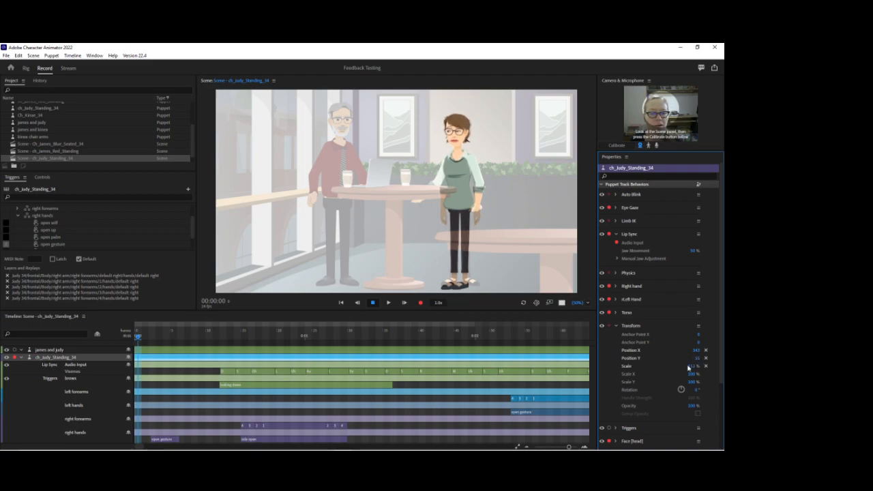
click(693, 366)
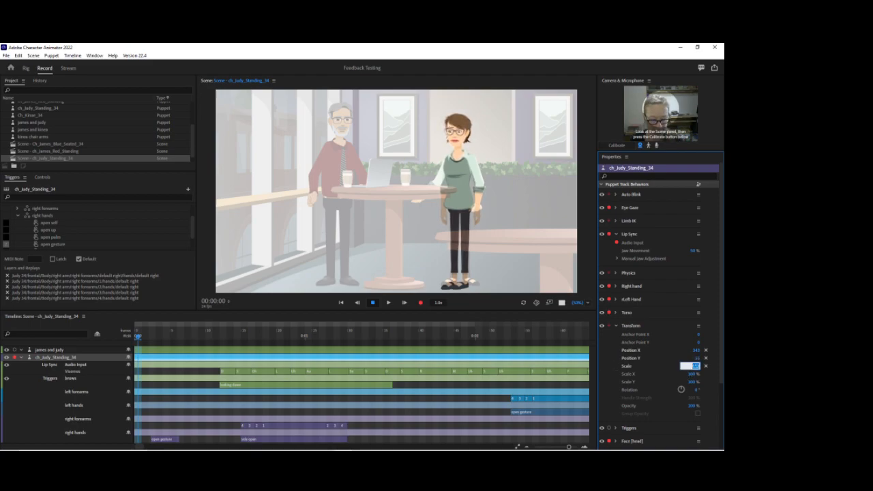
key(Return)
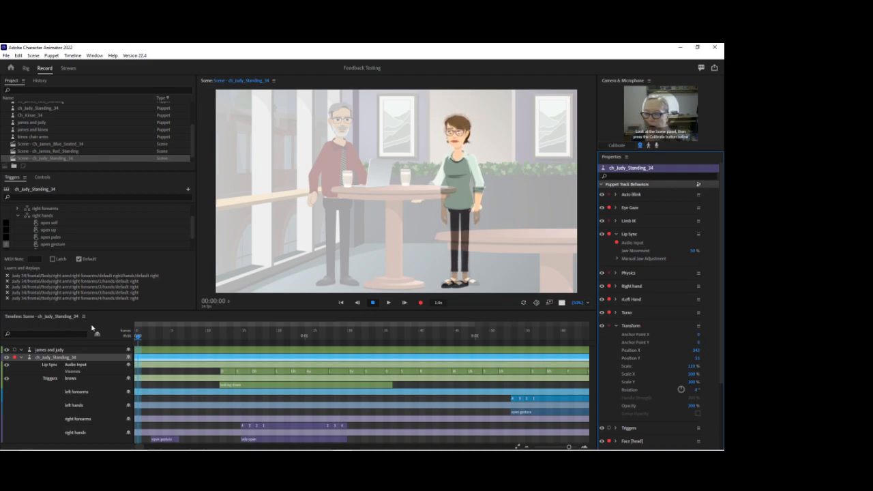
Delete the james and judy reference track from the ch_Judy_Standing_34 and ch_James_Red_Standing scenes, and save the project.
click(63, 350)
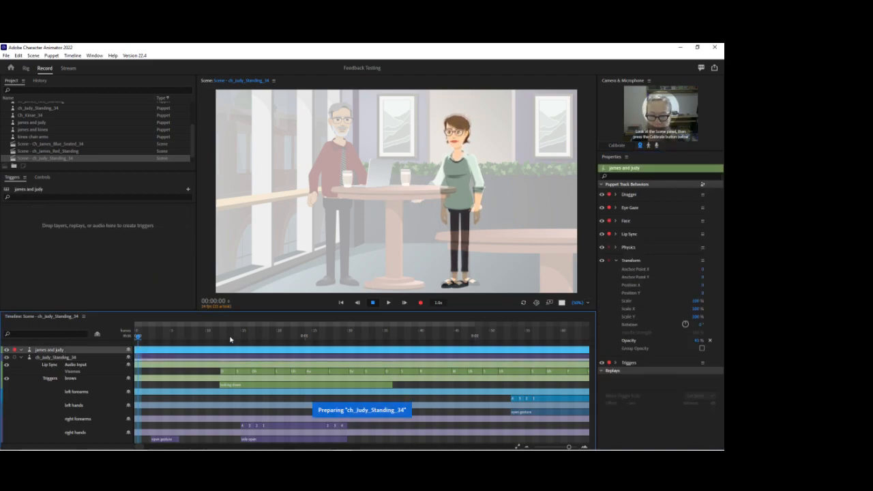
key(Delete)
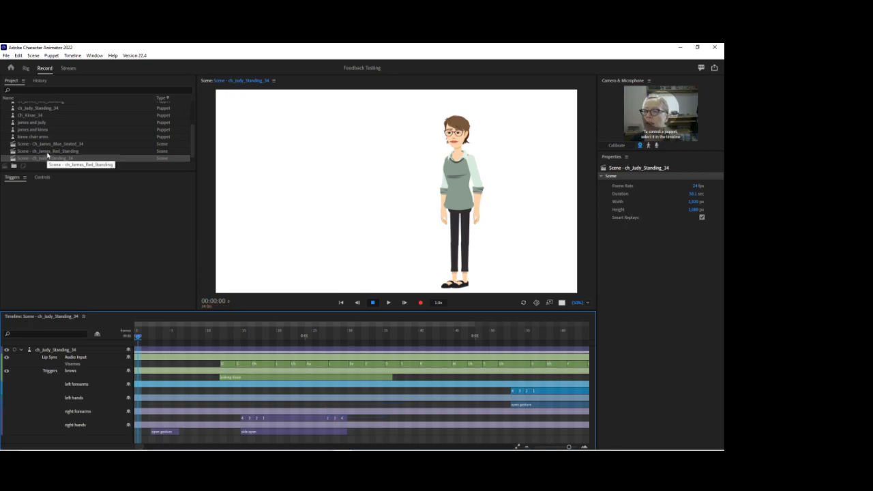
double_click(47, 152)
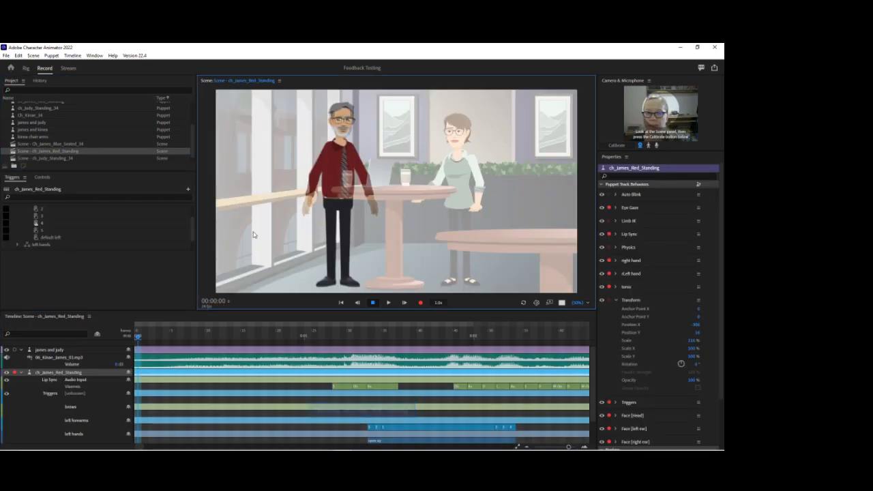
click(63, 350)
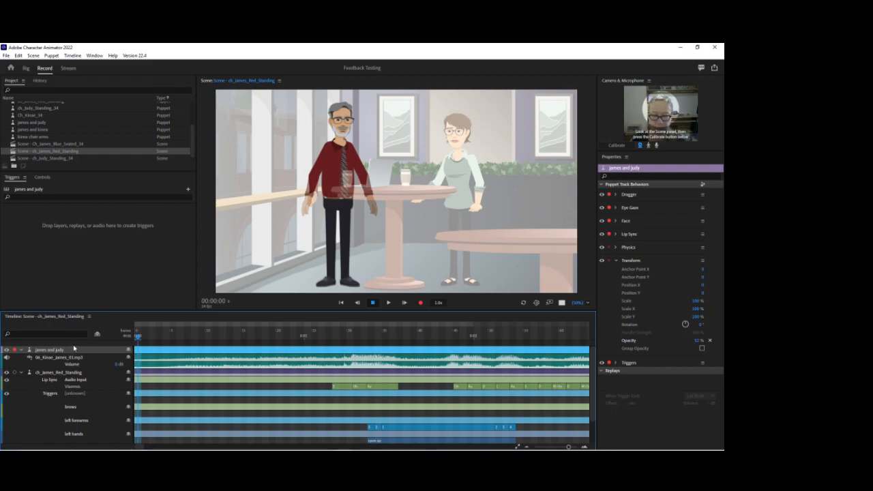
key(Delete)
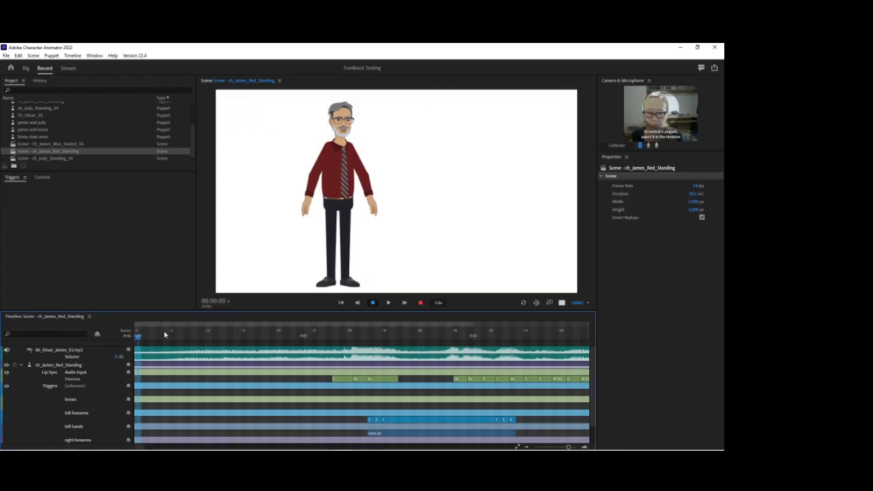
key(ctrl+s)
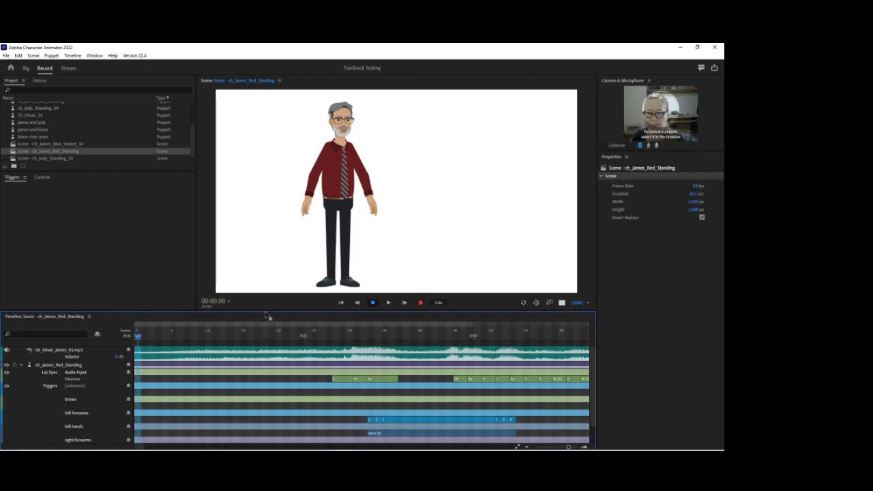
Enlarge the timeline area, switch to the DLF Feedback folder in File Explorer and create a new folder there.
drag(264, 311, 263, 275)
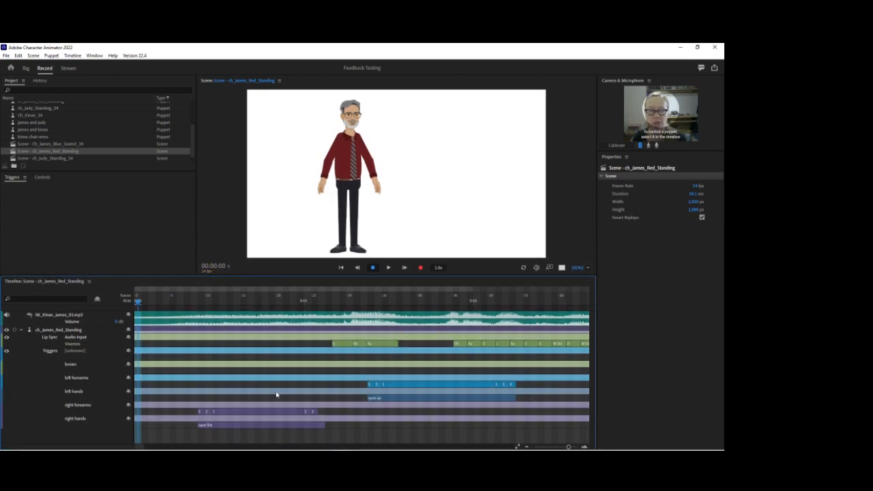
mouse_move(272, 449)
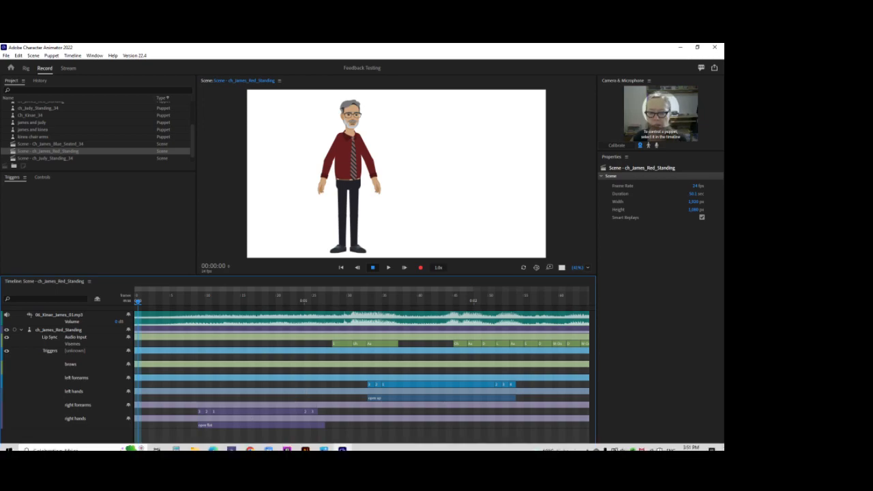
click(194, 447)
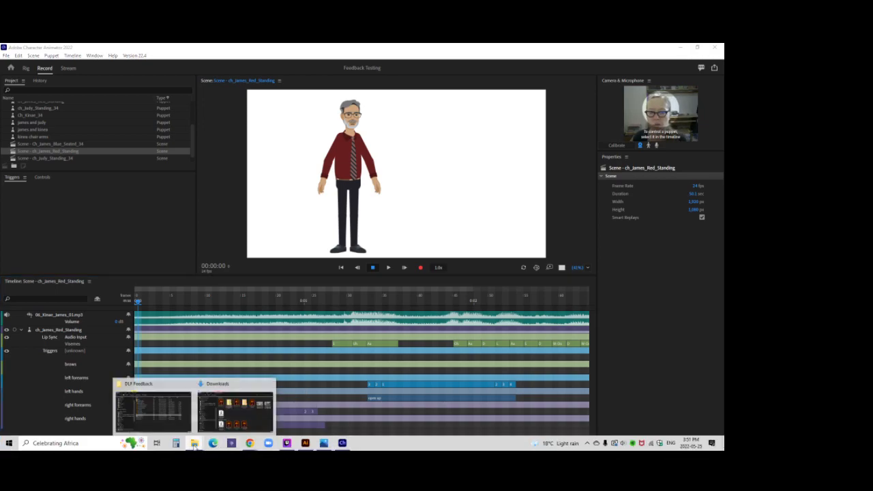
click(153, 409)
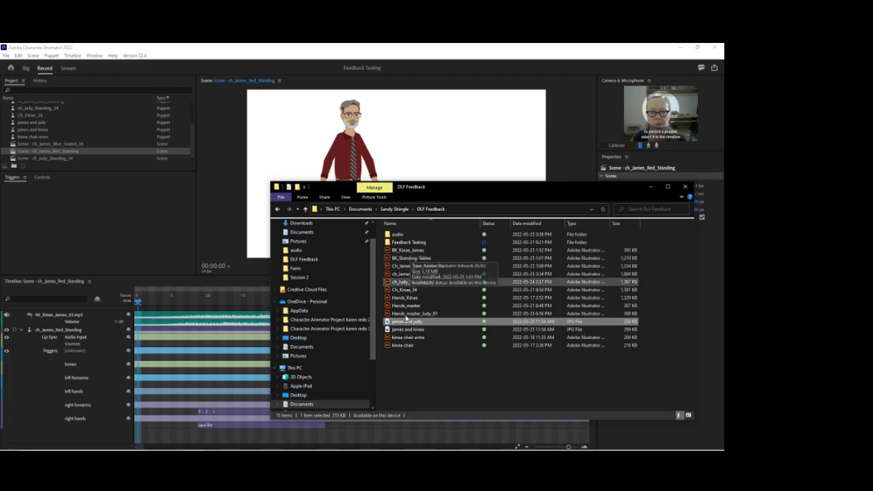
click(404, 374)
right_click(404, 372)
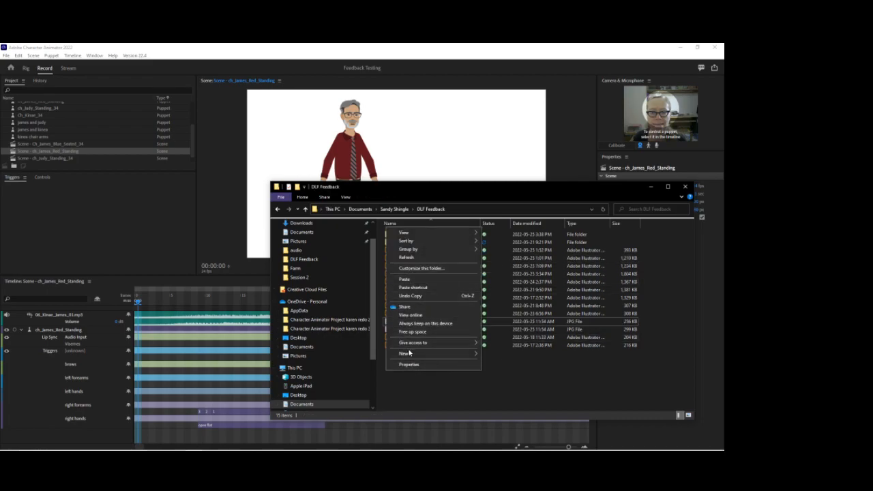
mouse_move(404, 353)
click(495, 260)
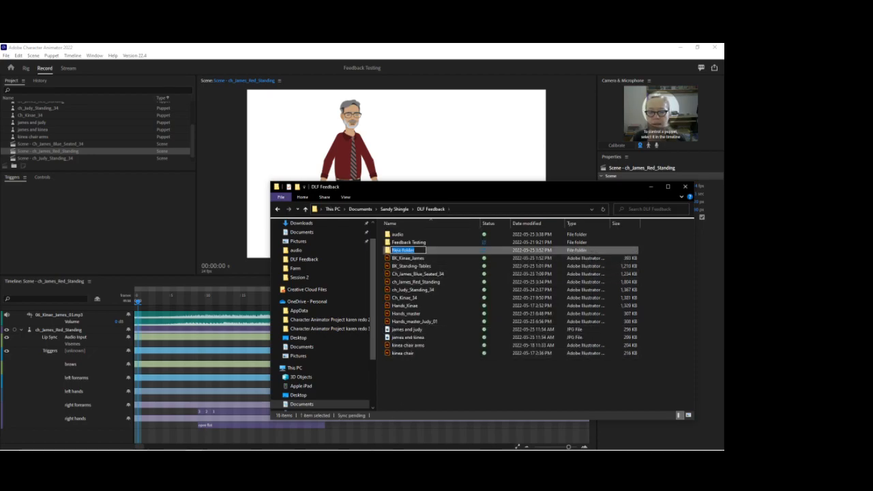
text(james an)
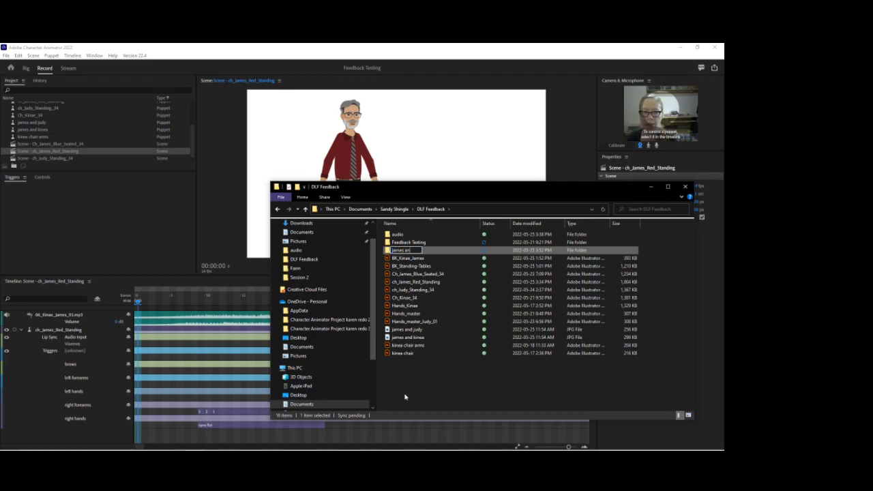
key(BackSpace)
key(BackSpace)
key(BackSpace)
key(BackSpace)
key(BackSpace)
key(BackSpace)
key(BackSpace)
key(BackSpace)
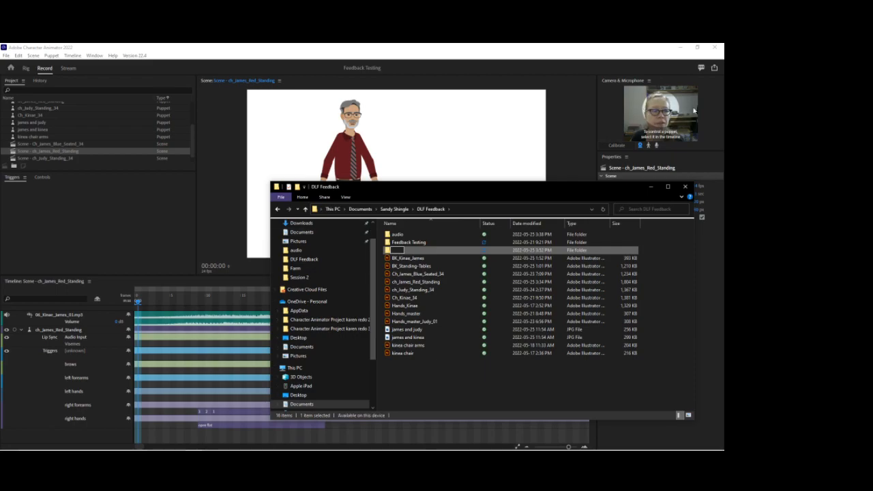
click(481, 372)
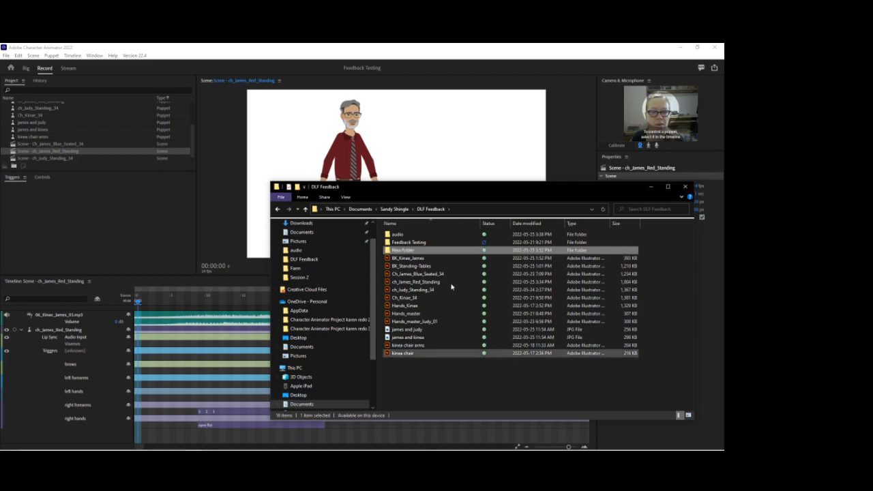
Open the audio folder, examine its numbered James and Judy audio and SRT files, and return to Character Animator.
double_click(398, 235)
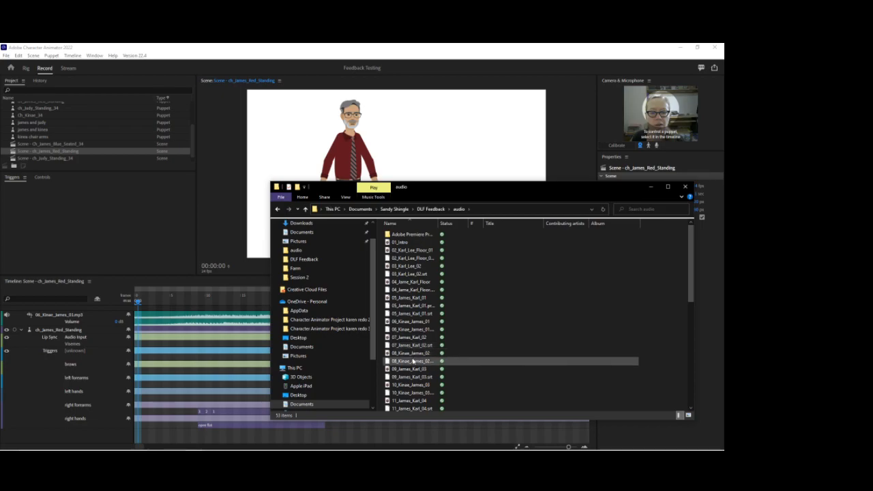
scroll(424, 354, down, 5)
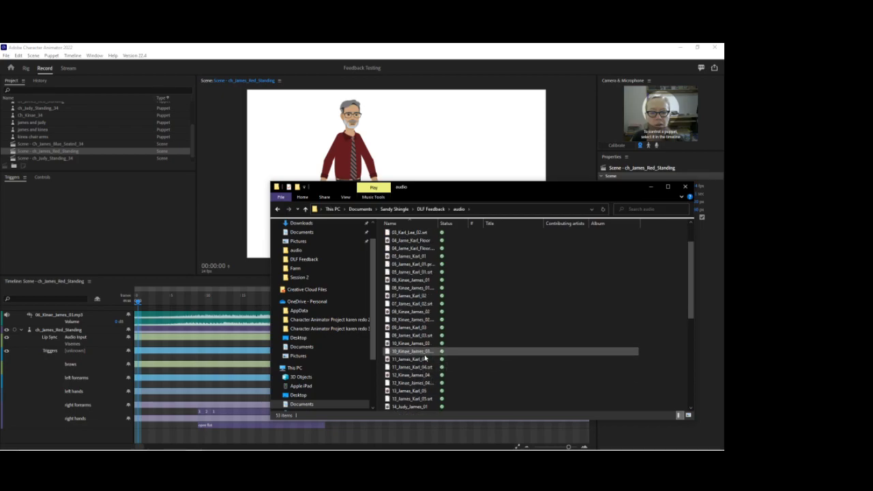
scroll(428, 360, down, 3)
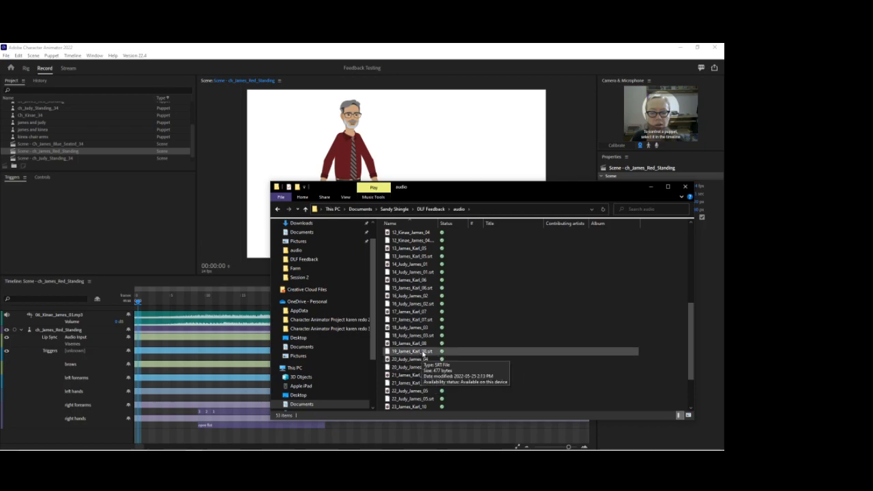
mouse_move(420, 363)
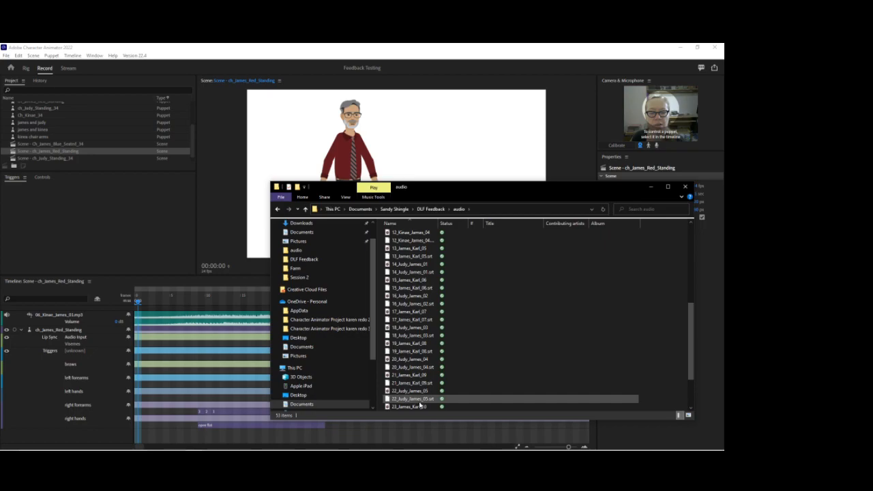
scroll(421, 406, down, 1)
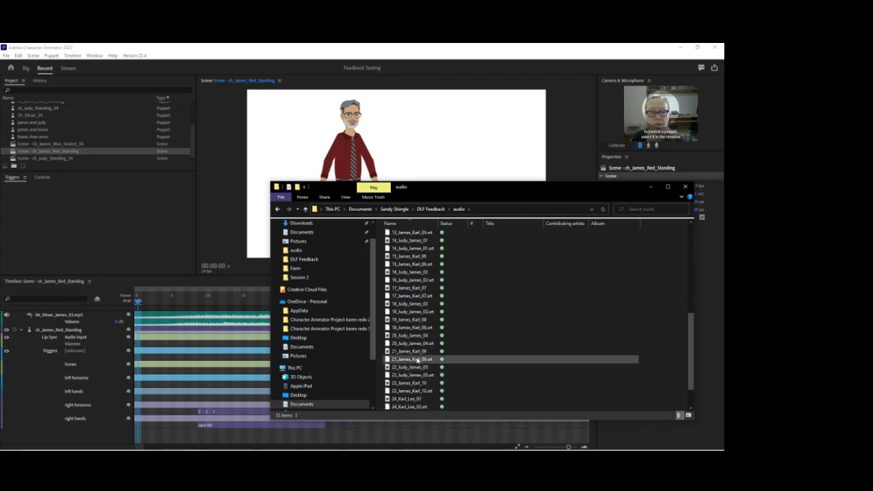
mouse_move(304, 434)
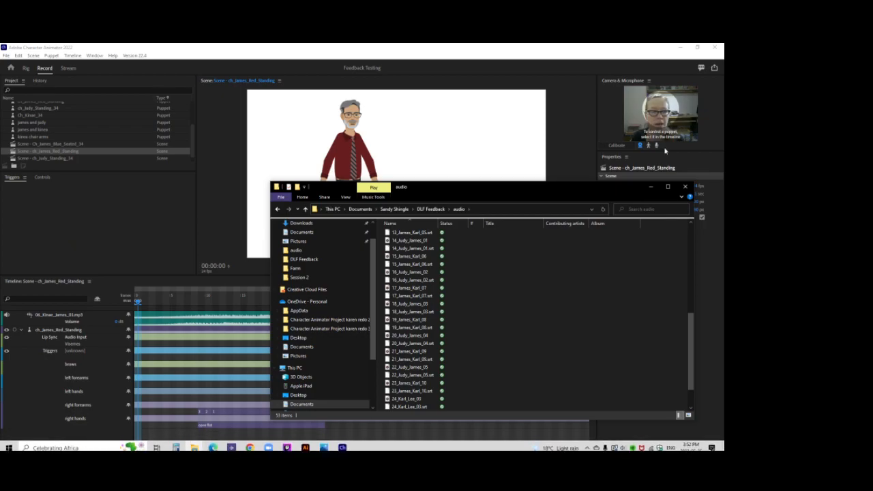
click(651, 186)
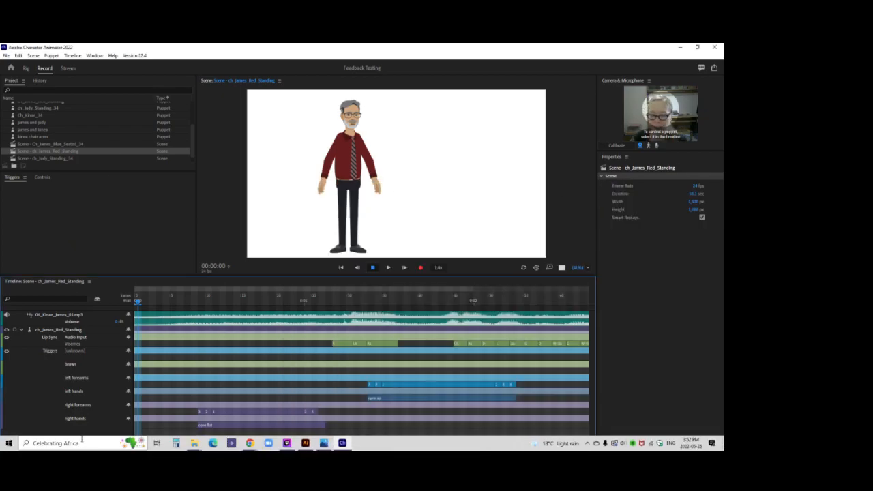
Move the playhead to frame 6 and select the ch_James_Red_Standing puppet track to show its behaviors.
drag(343, 296, 181, 286)
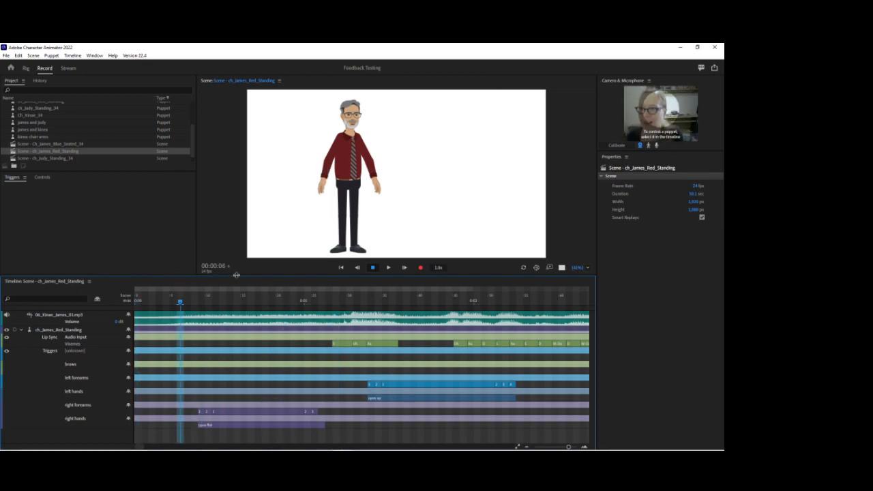
click(6, 55)
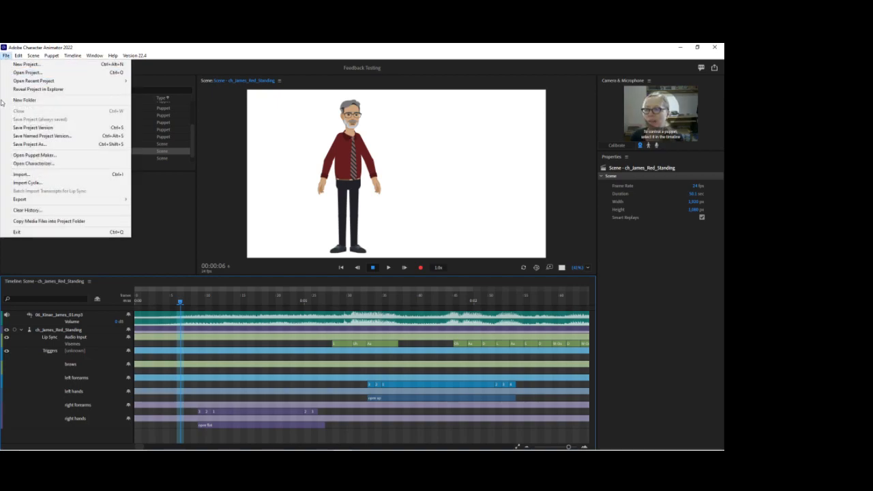
click(190, 246)
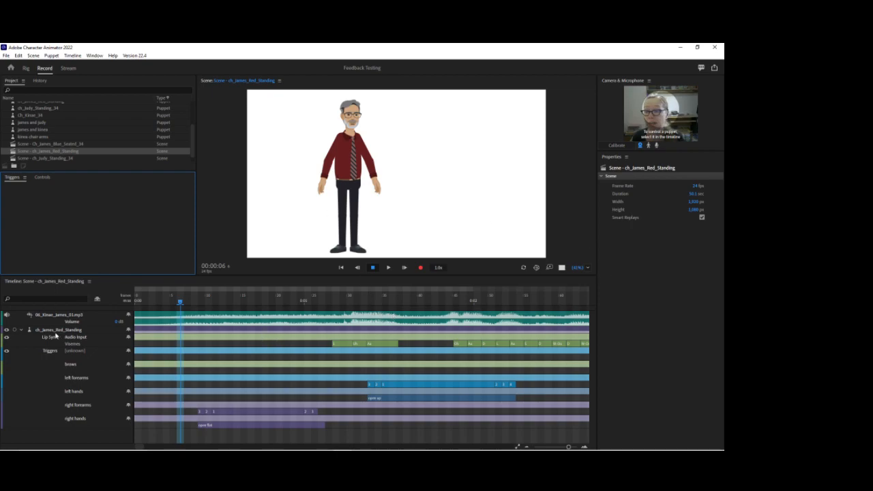
click(57, 330)
click(616, 300)
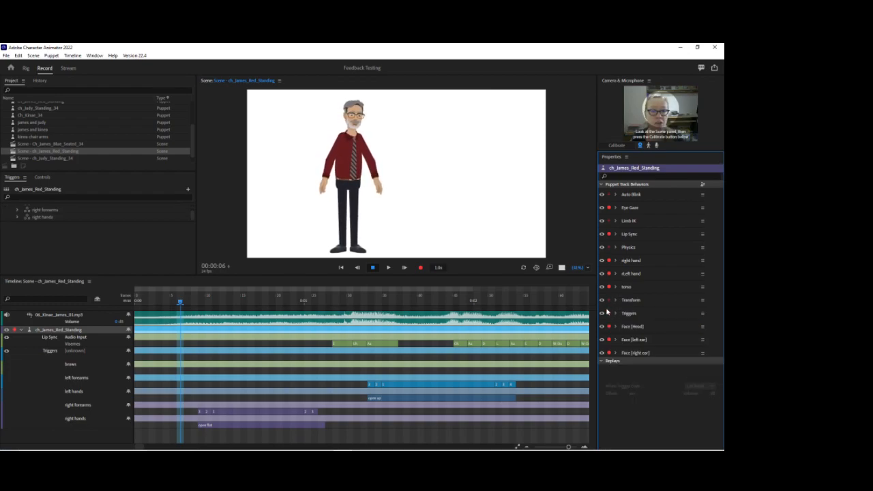
Open ch_James_Red_Standing in the Rig workspace and examine the numbered forearm layers inside its left arm group.
click(26, 69)
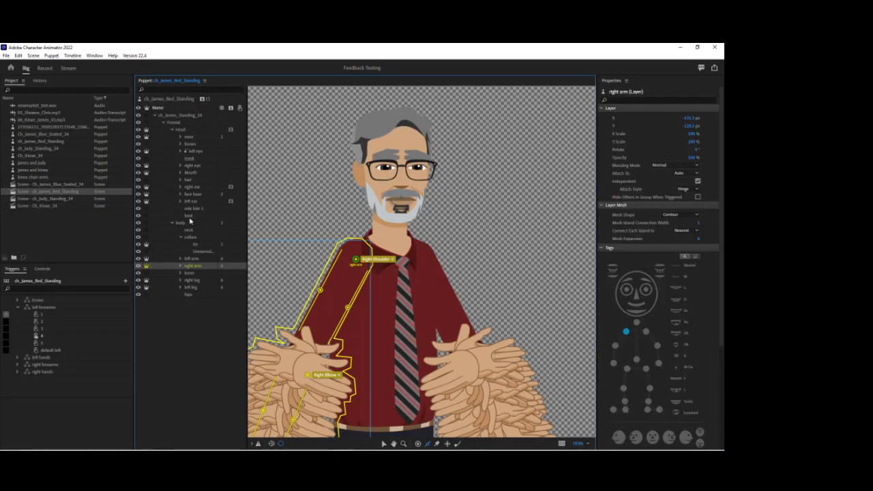
click(180, 259)
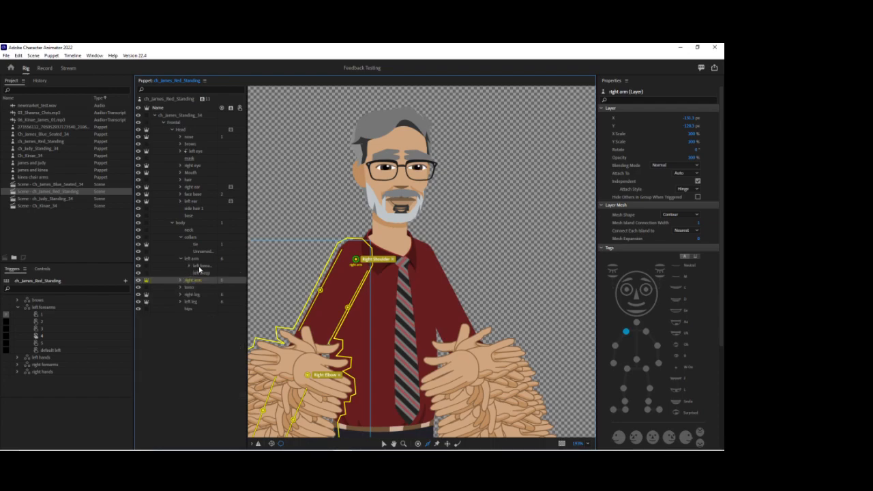
click(189, 266)
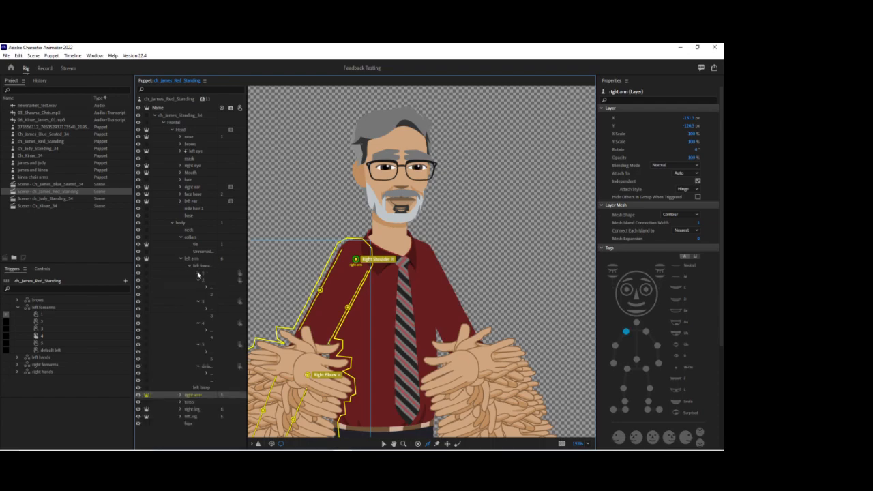
click(198, 273)
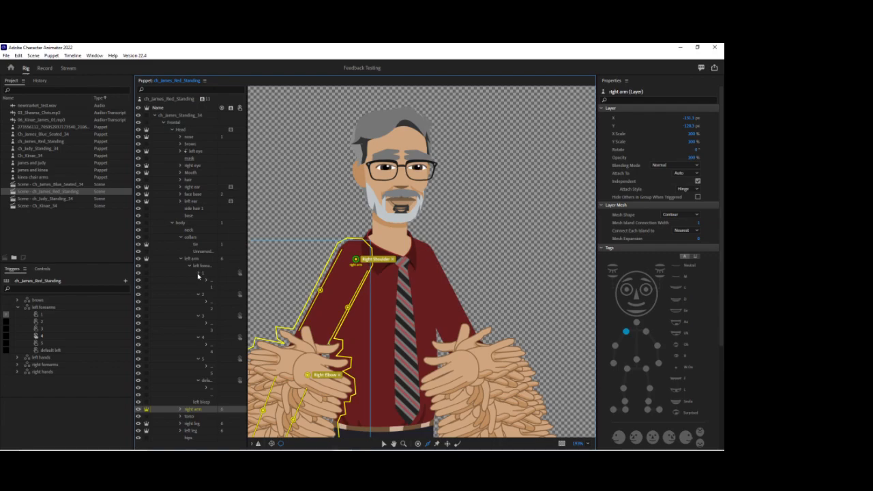
click(198, 275)
click(199, 280)
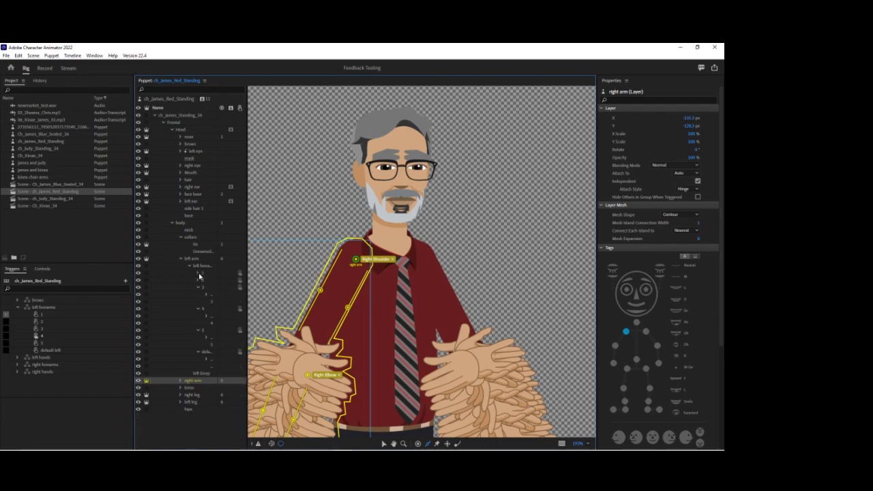
click(199, 275)
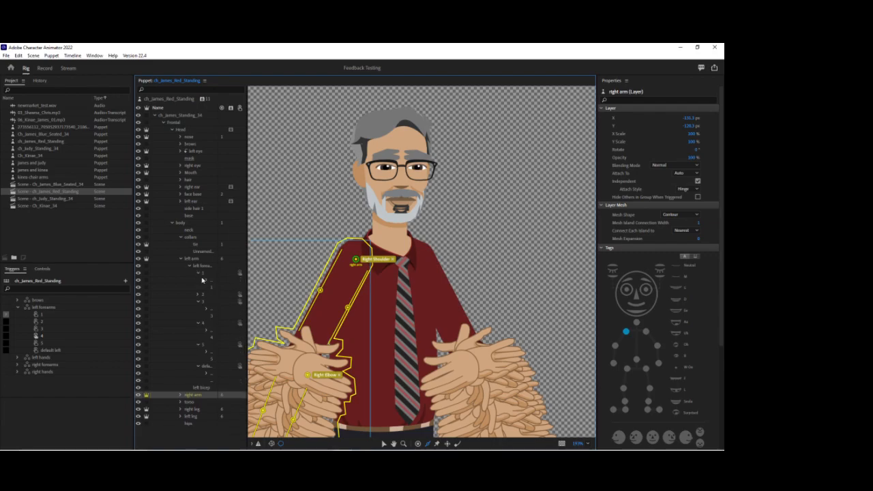
click(199, 275)
click(189, 265)
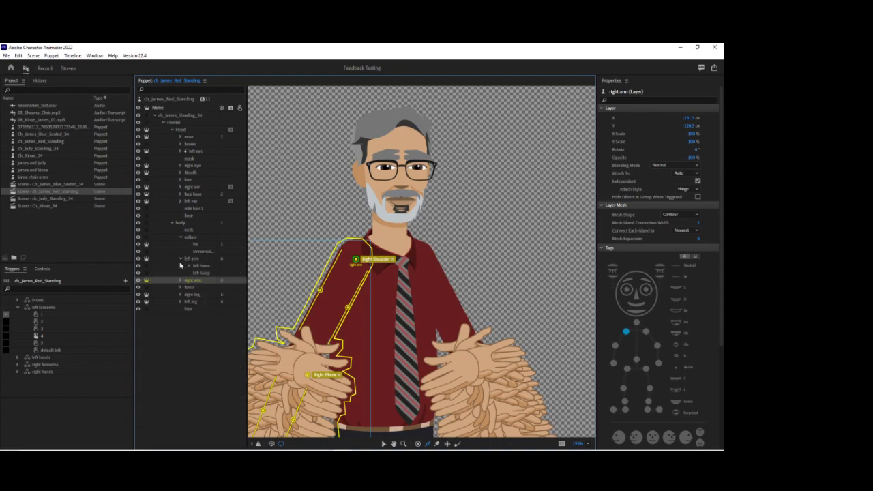
click(180, 259)
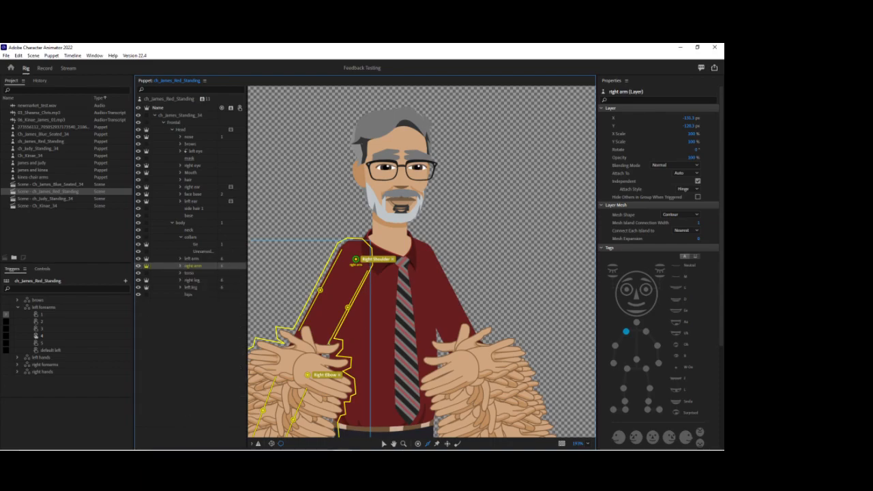
Return to the Record workspace showing the ch_James_Red_Standing scene.
click(341, 445)
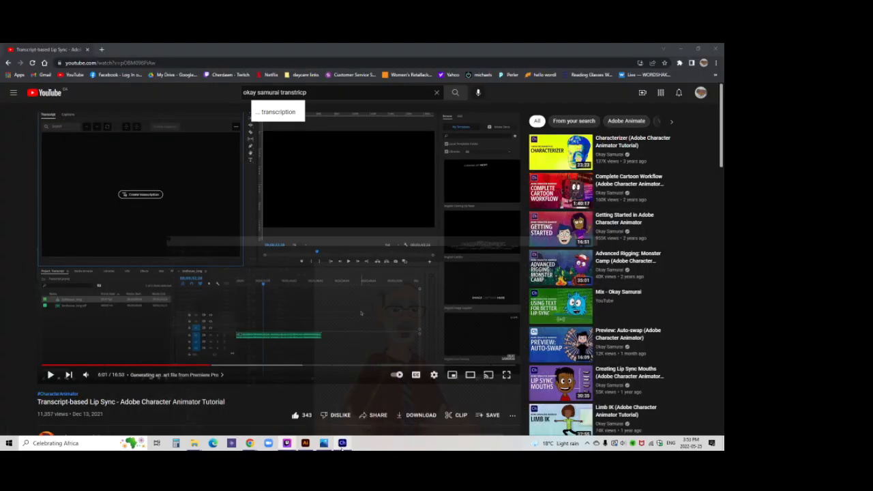
click(341, 443)
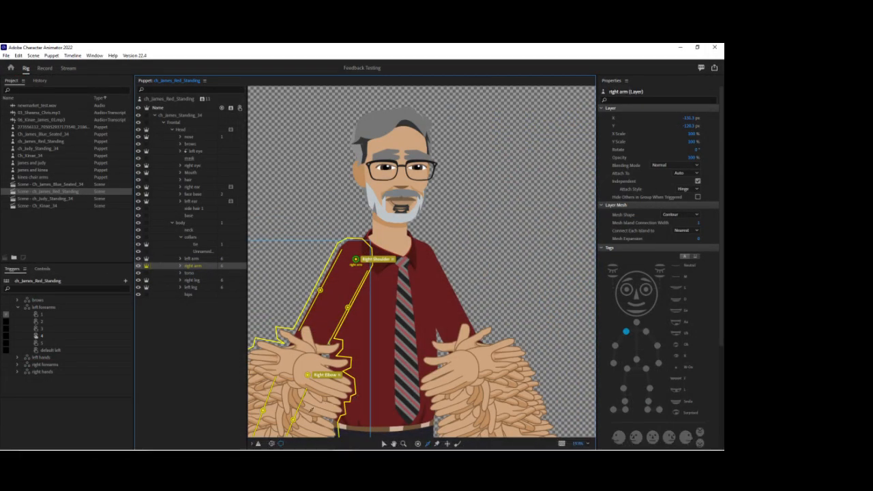
click(44, 68)
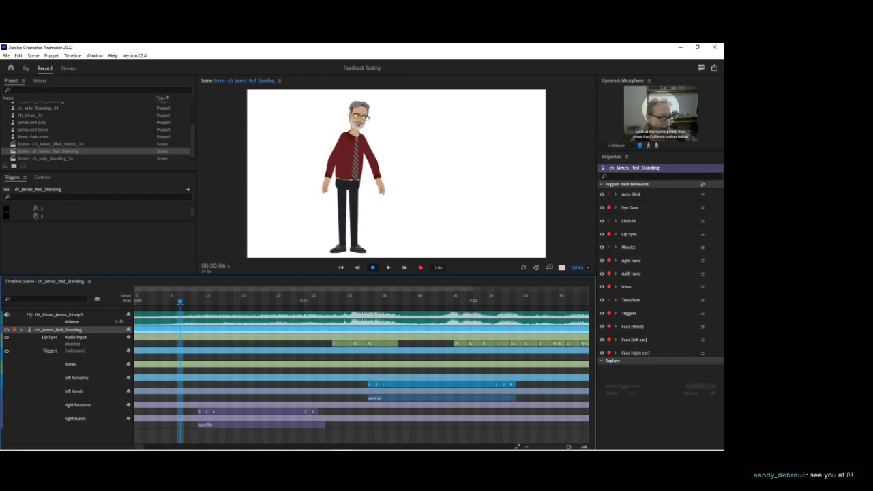
key(alt+Tab)
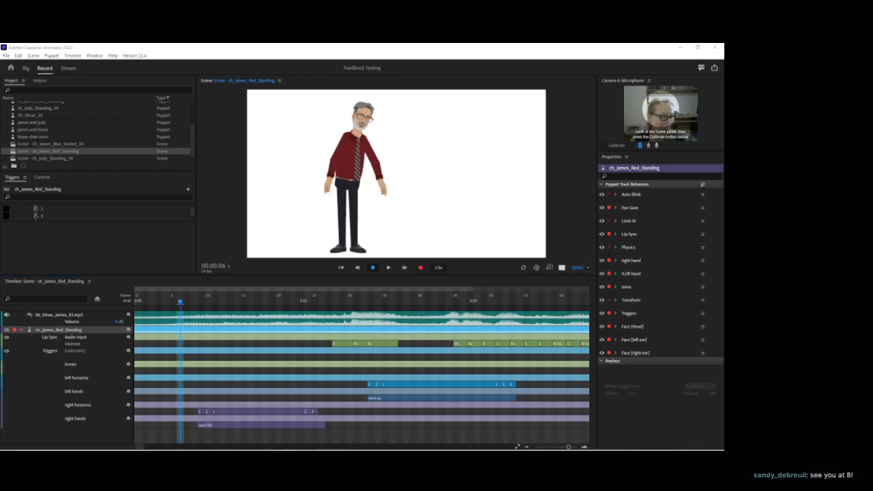